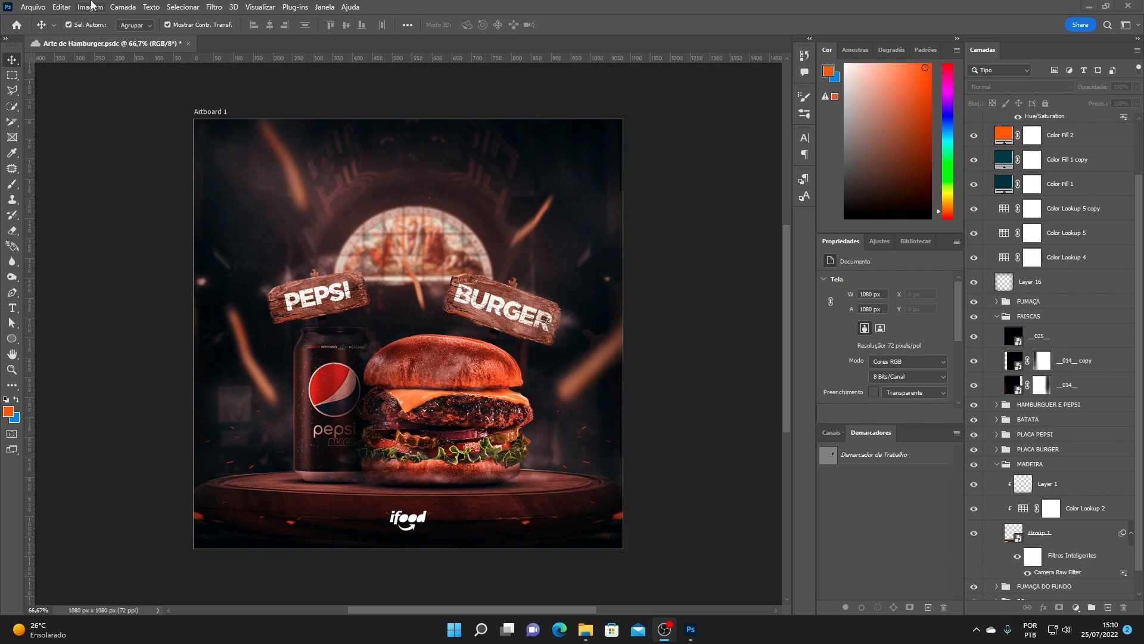
- Create a 1080 x 1080 px RGB document at 72 ppi with an artboard and a white background
click(34, 7)
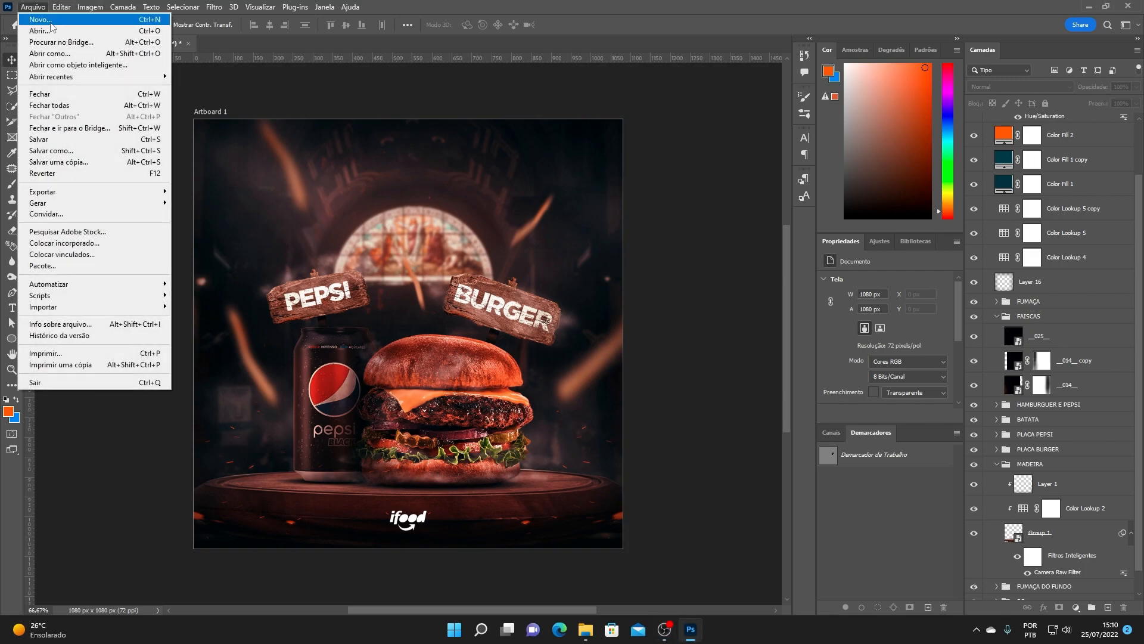
click(55, 21)
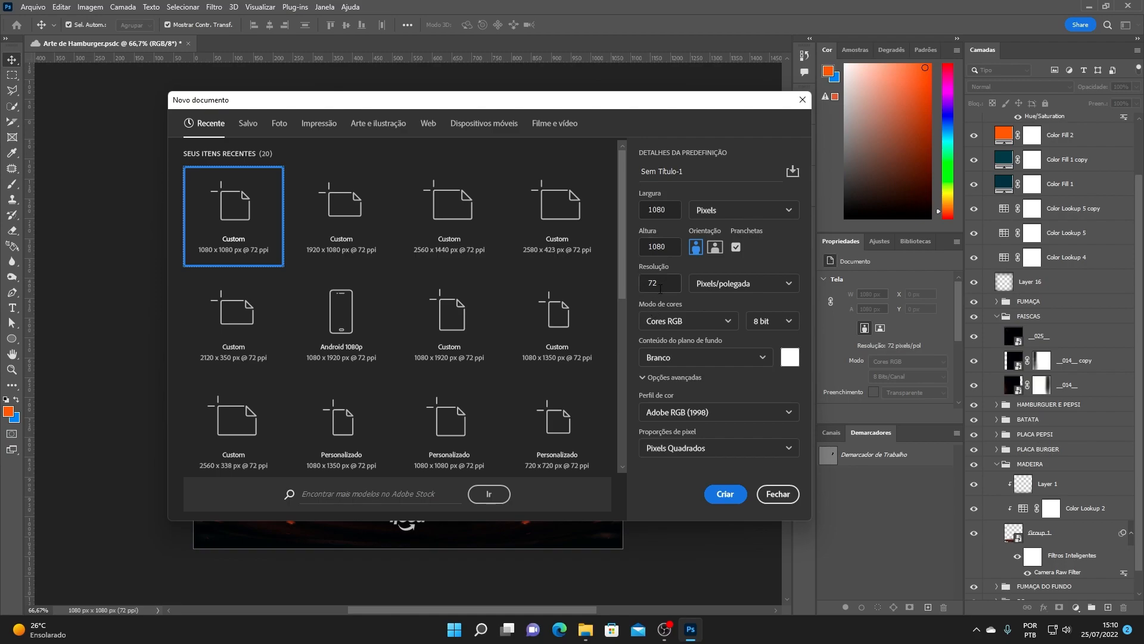
click(722, 494)
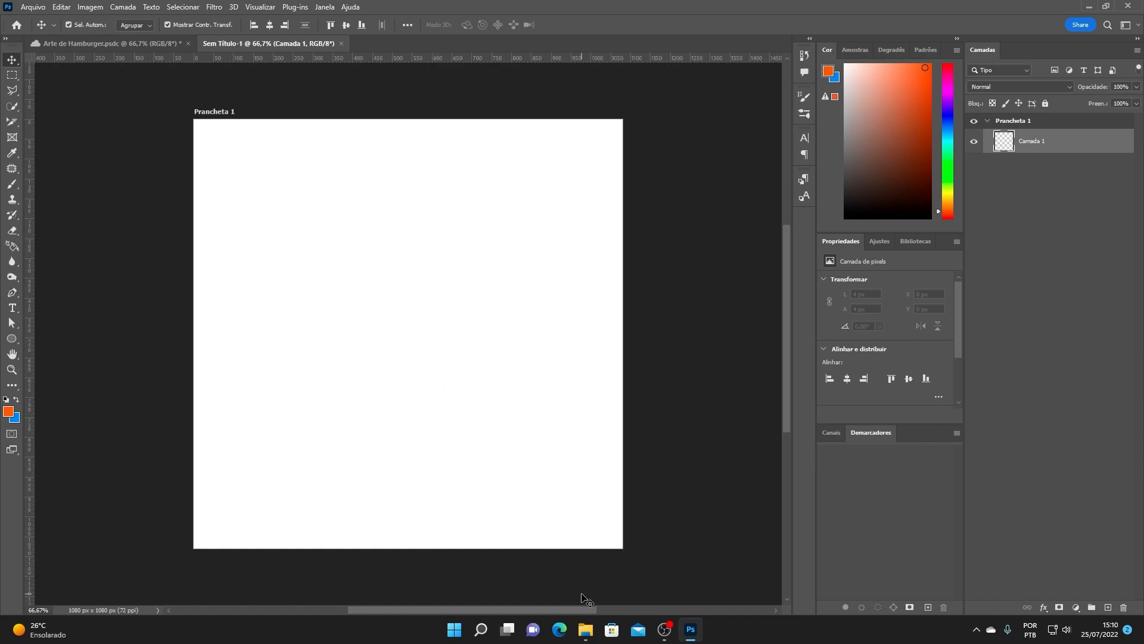
- Place the dark church interior photo from the ARQUIVOS DA AULA folder onto the artboard
click(586, 629)
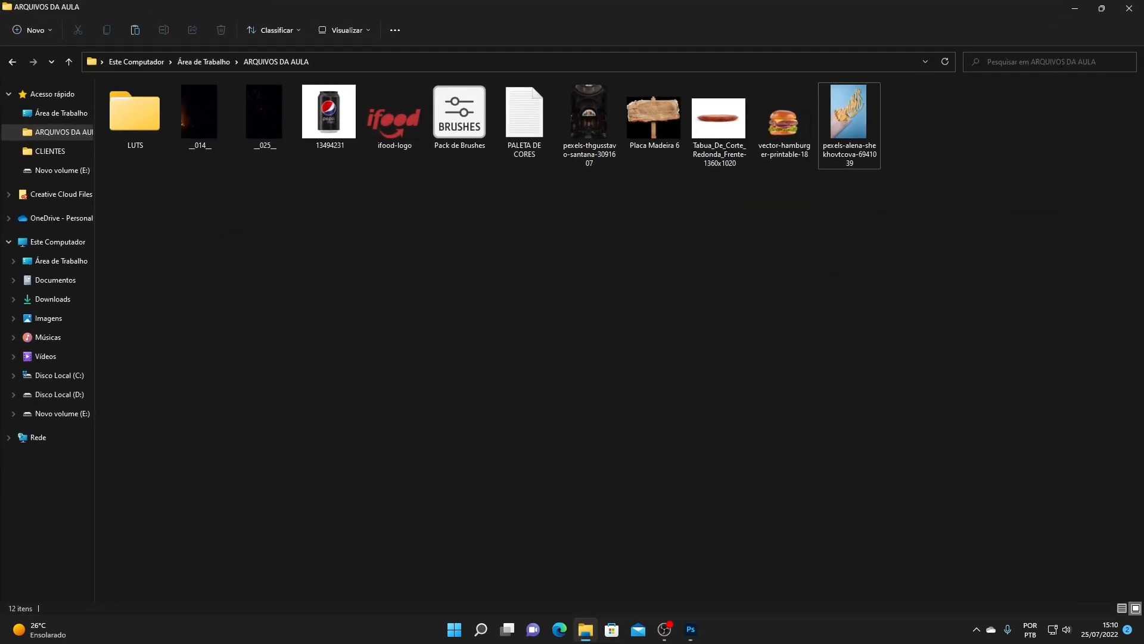
click(1103, 8)
drag(579, 125, 750, 130)
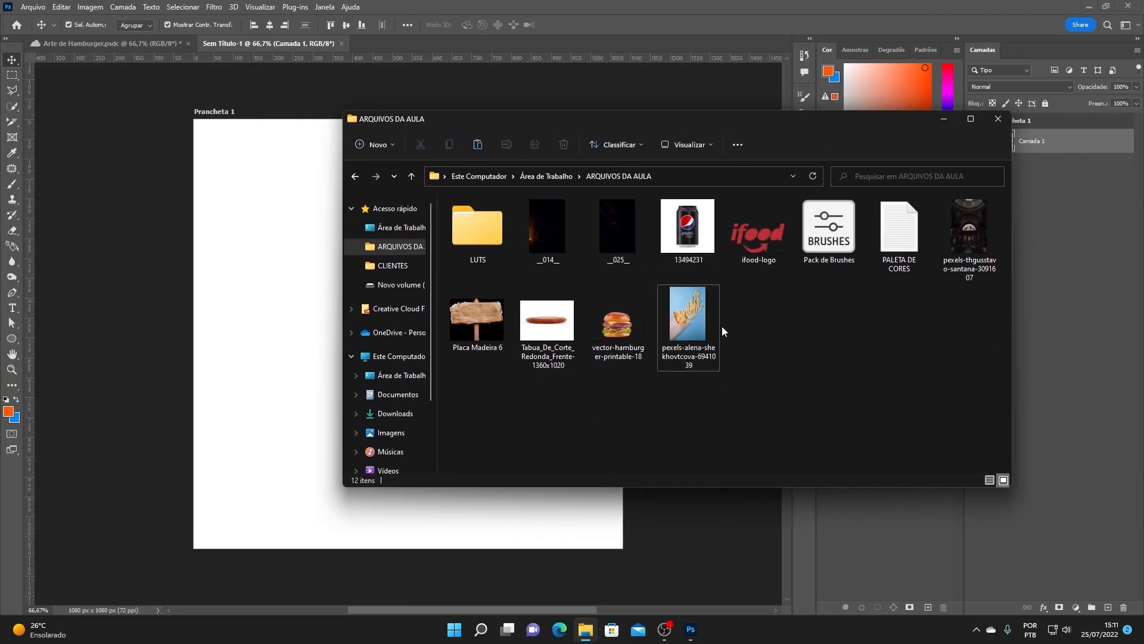
double_click(965, 256)
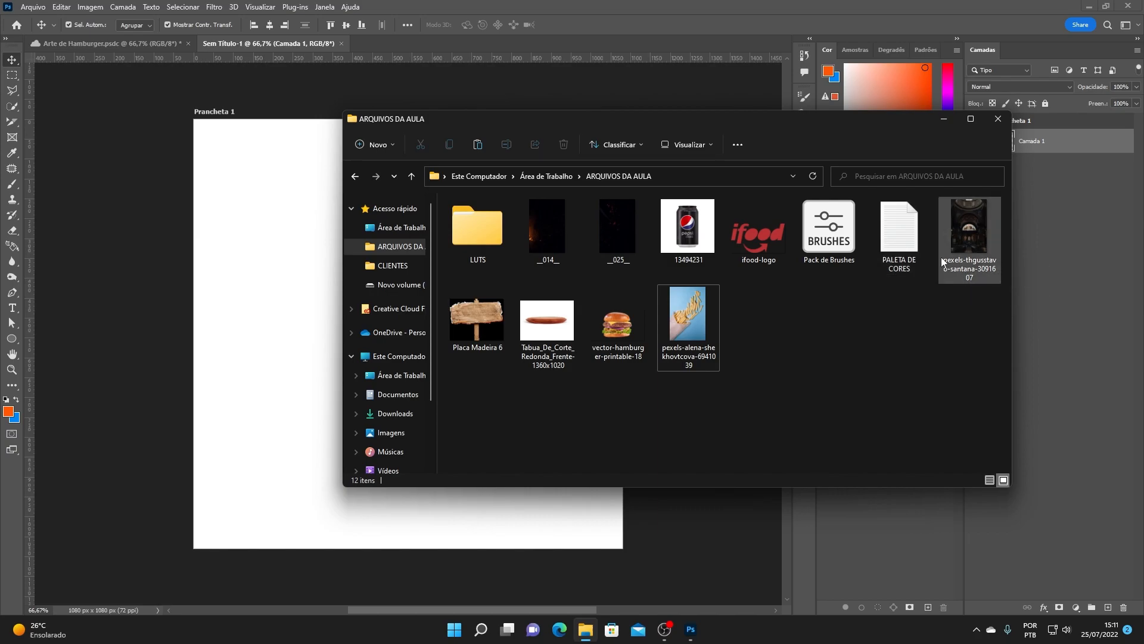
drag(946, 263, 277, 325)
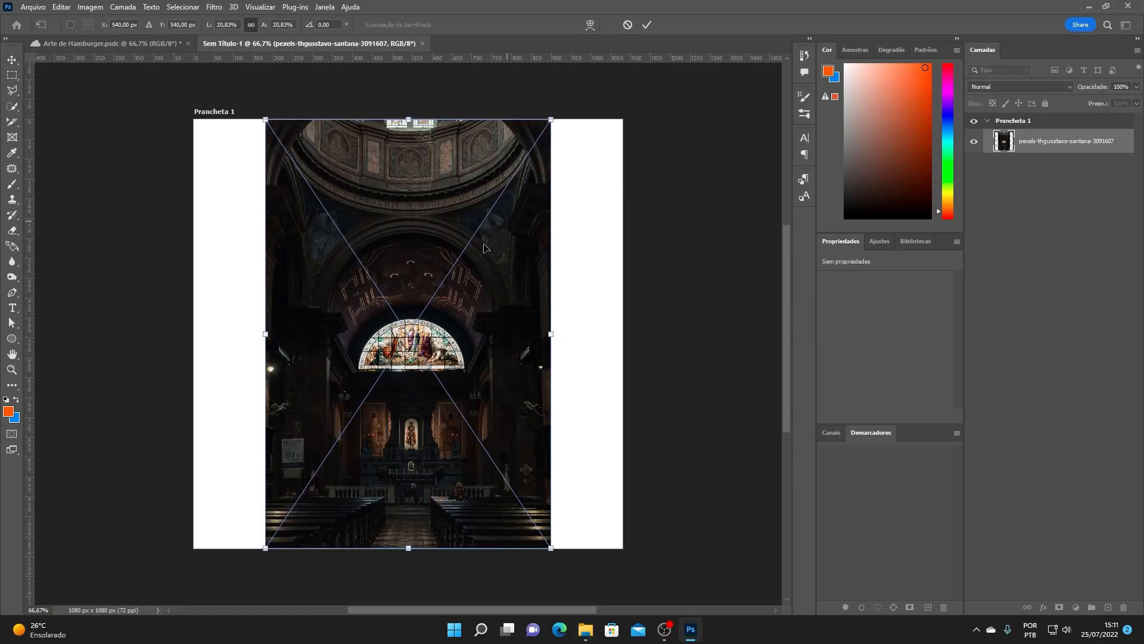
key(Return)
- Enlarge the church photo to about 1162 x 1741 px so it covers the artboard, positioning its arched window above the centre
key(ctrl+minus)
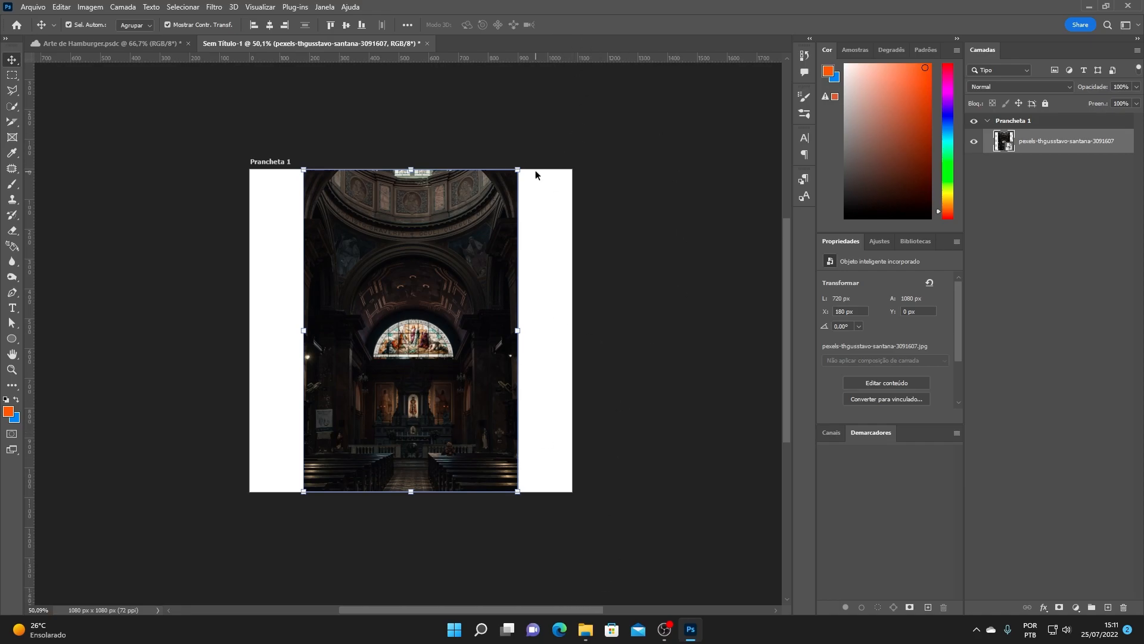
drag(518, 167, 653, 113)
drag(527, 320, 548, 281)
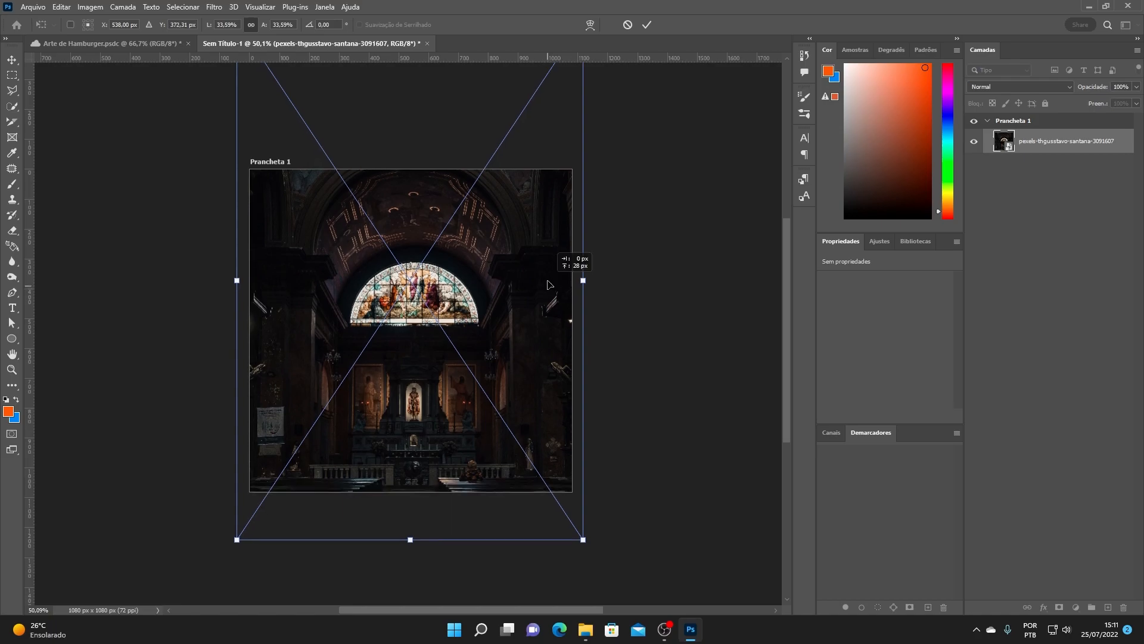
key(Return)
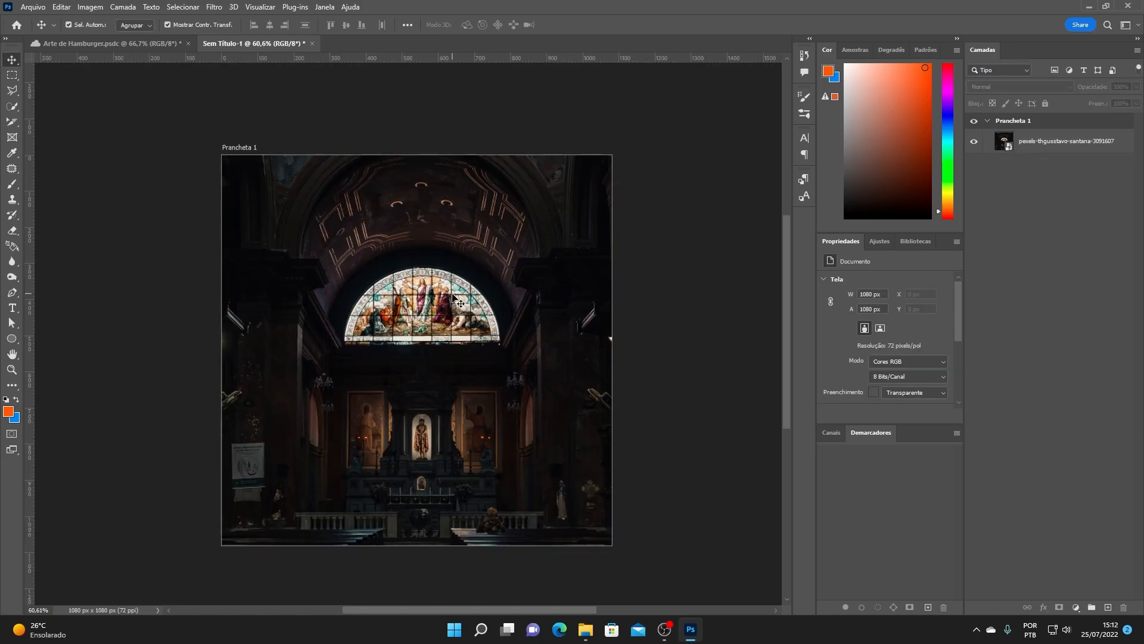
- Apply a Gaussian Blur with a 3.0 pixel radius to the church photo
click(454, 296)
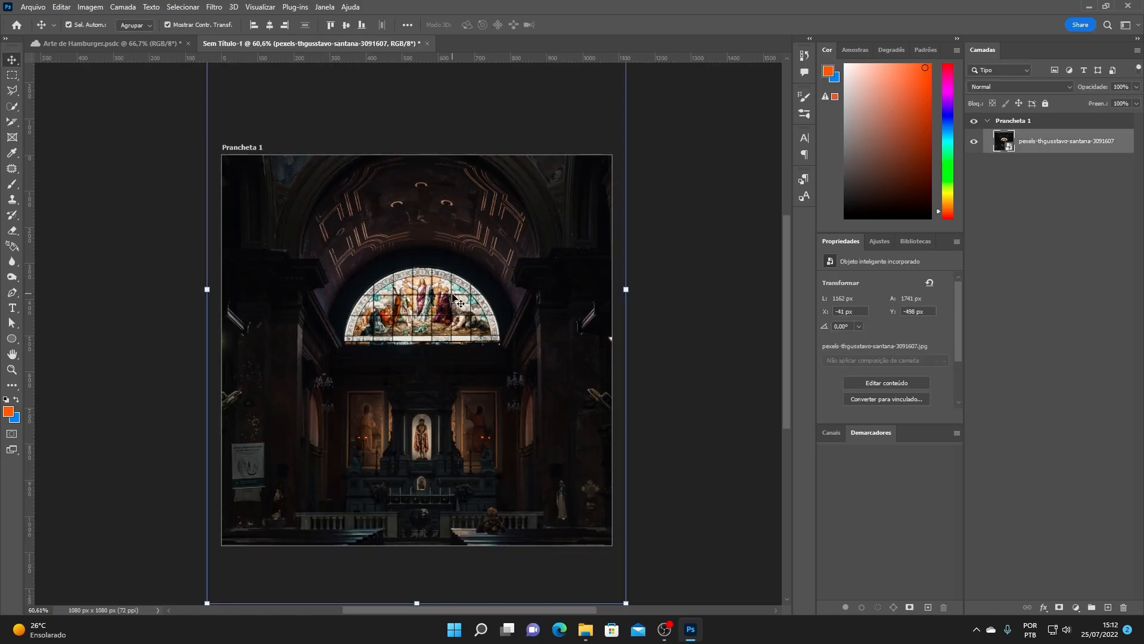
click(214, 6)
mouse_move(229, 6)
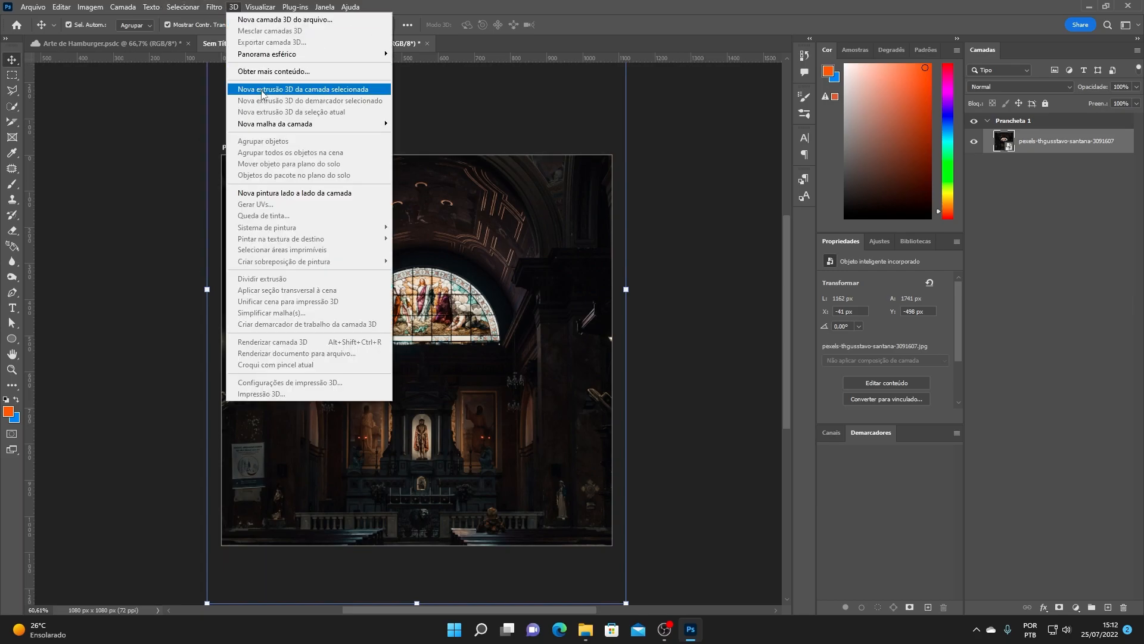
mouse_move(334, 160)
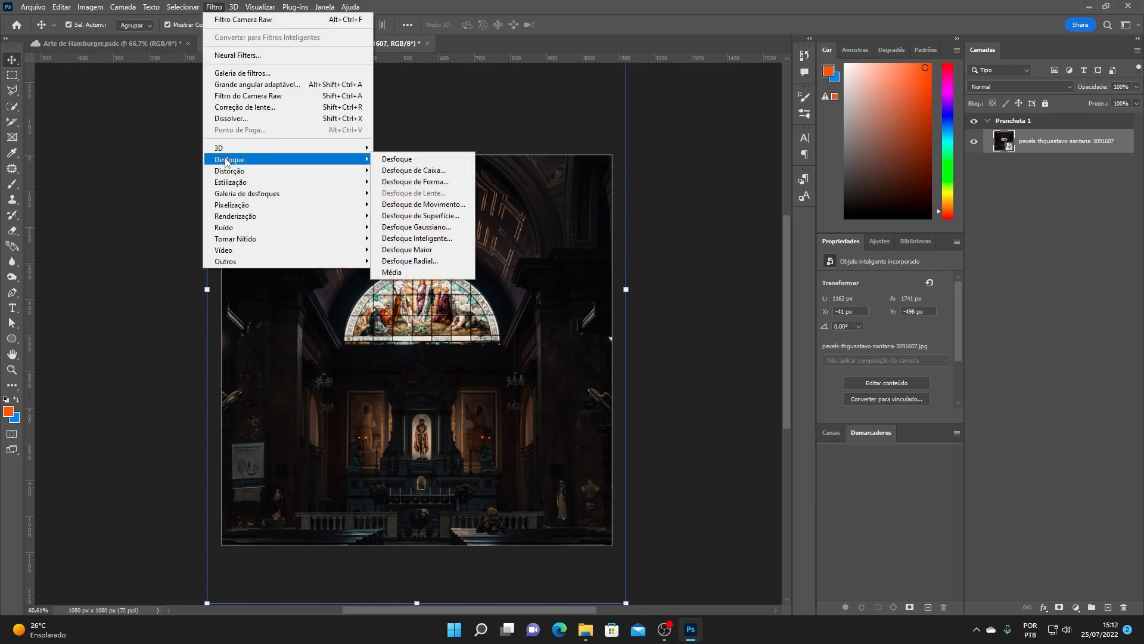
click(416, 226)
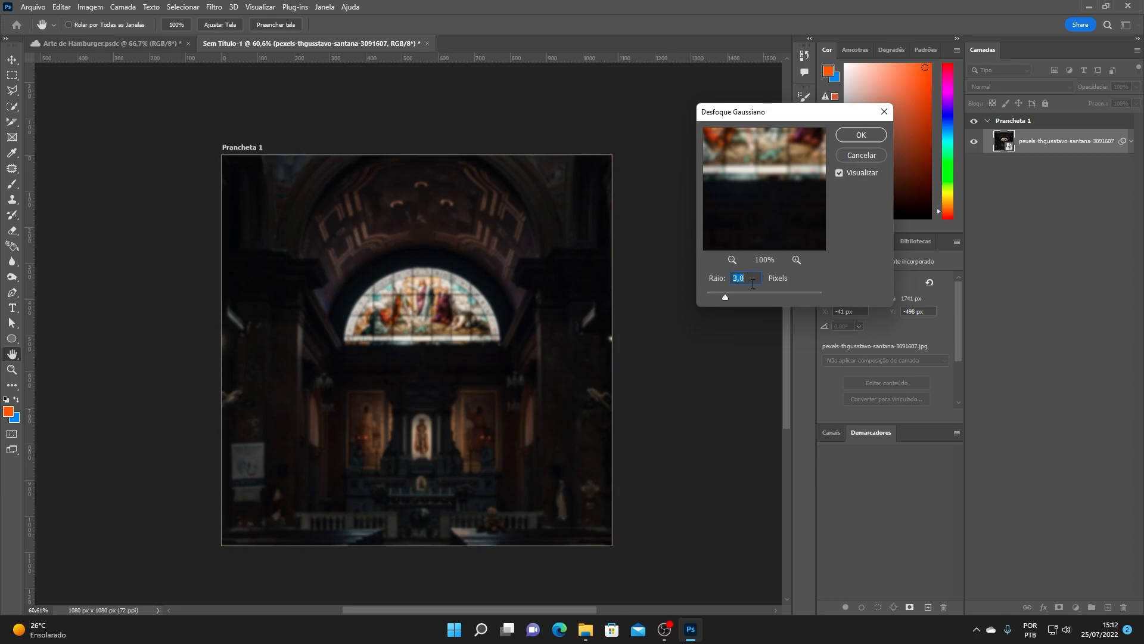
key(Return)
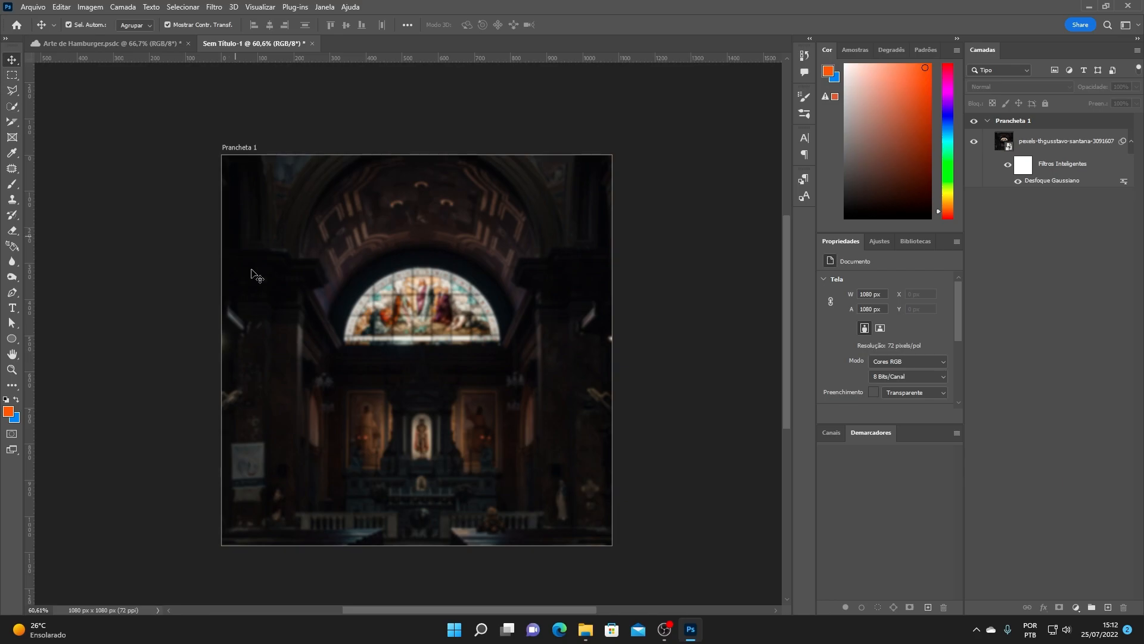
- Copy the colour code f85812 from the PALETA DE CORES text file and return to Photoshop
click(585, 629)
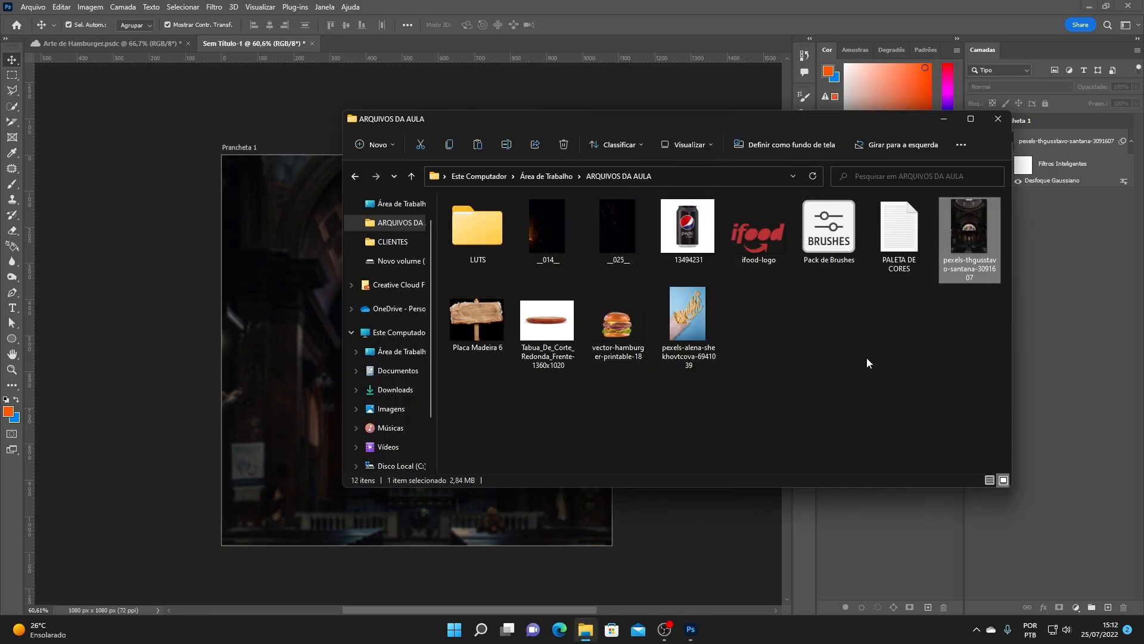
double_click(901, 239)
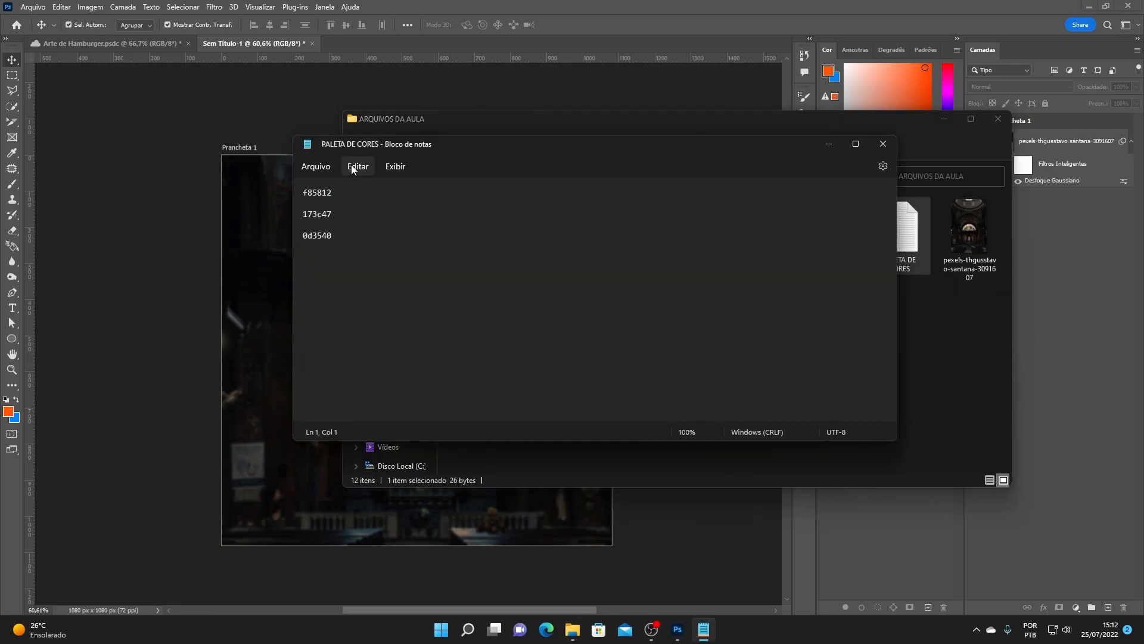
drag(399, 144, 545, 148)
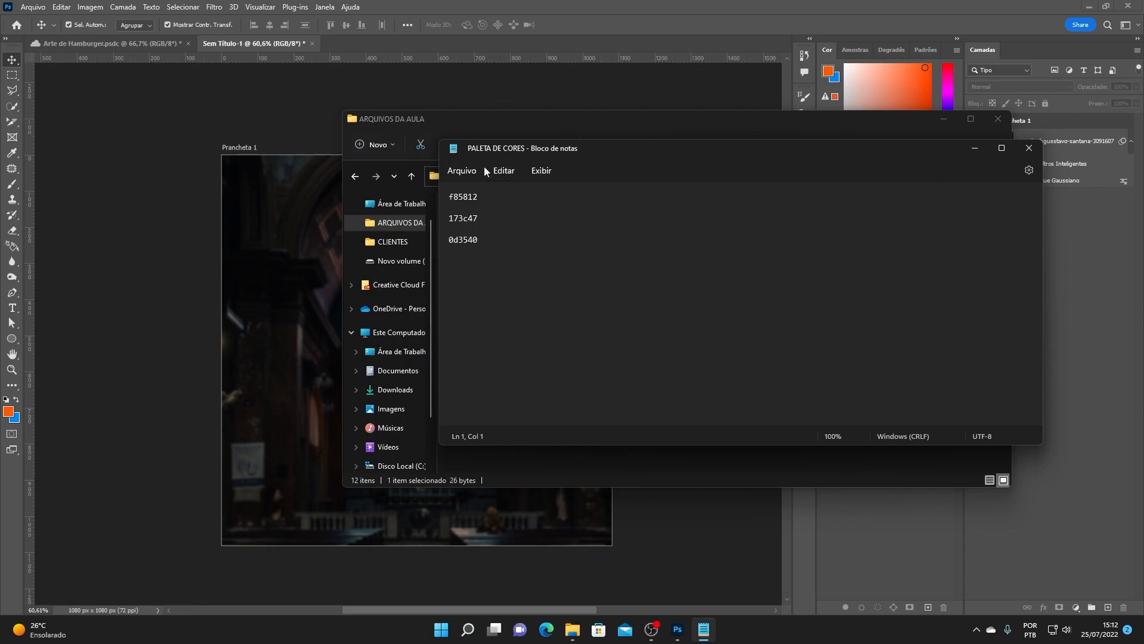
double_click(489, 198)
key(ctrl+c)
click(982, 151)
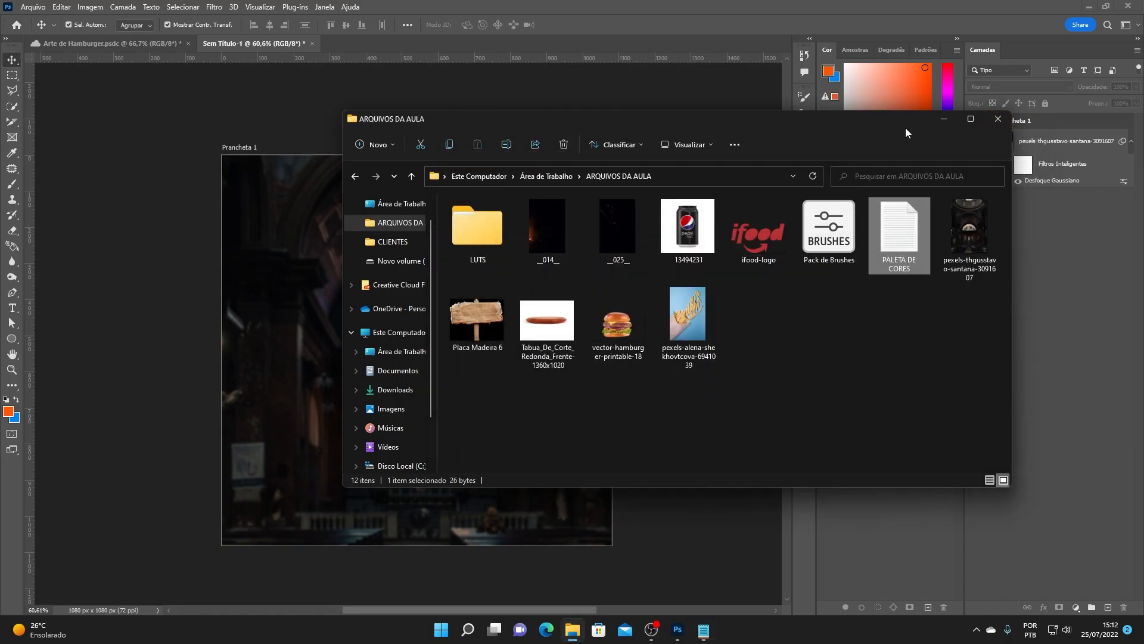
click(945, 119)
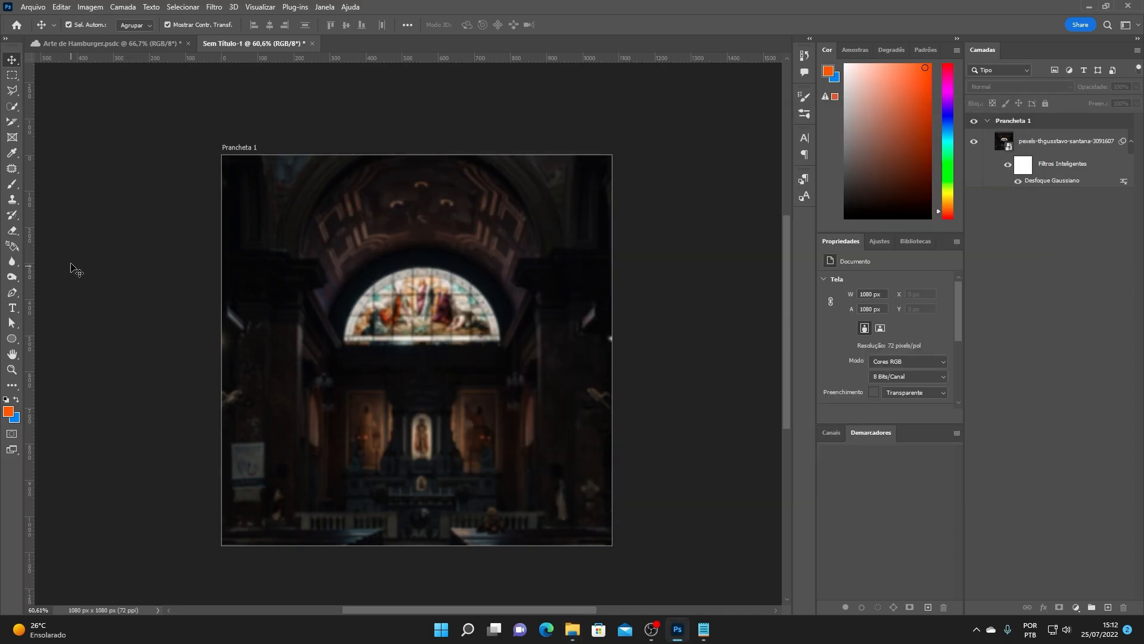
- Set the foreground colour to f85812 using the copied code
click(19, 185)
click(831, 73)
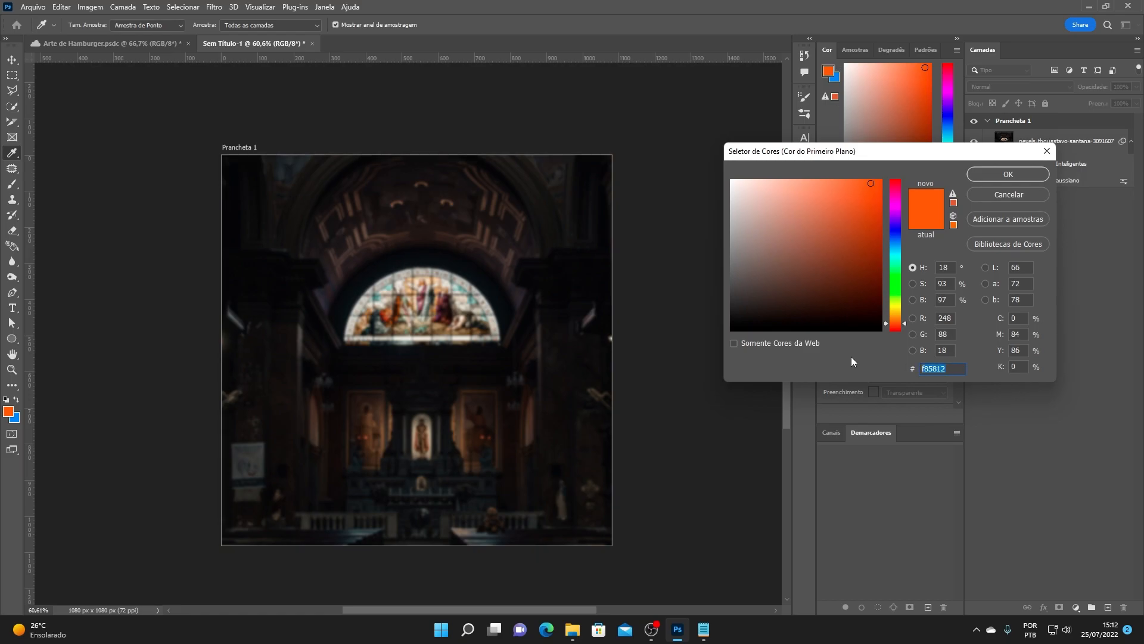
key(ctrl+v)
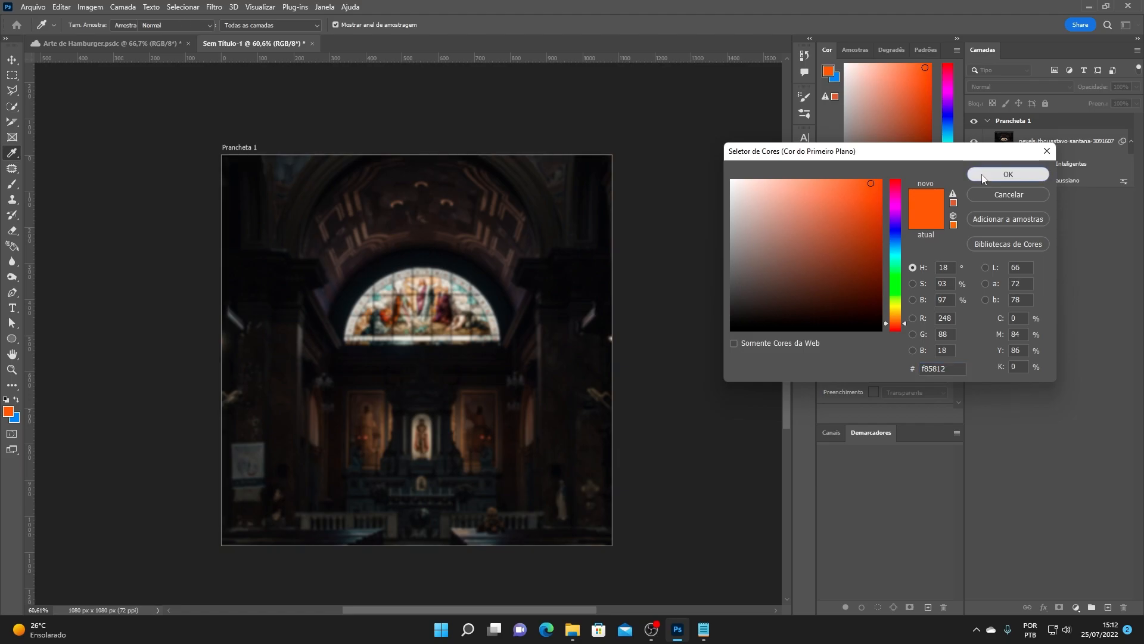
click(1008, 174)
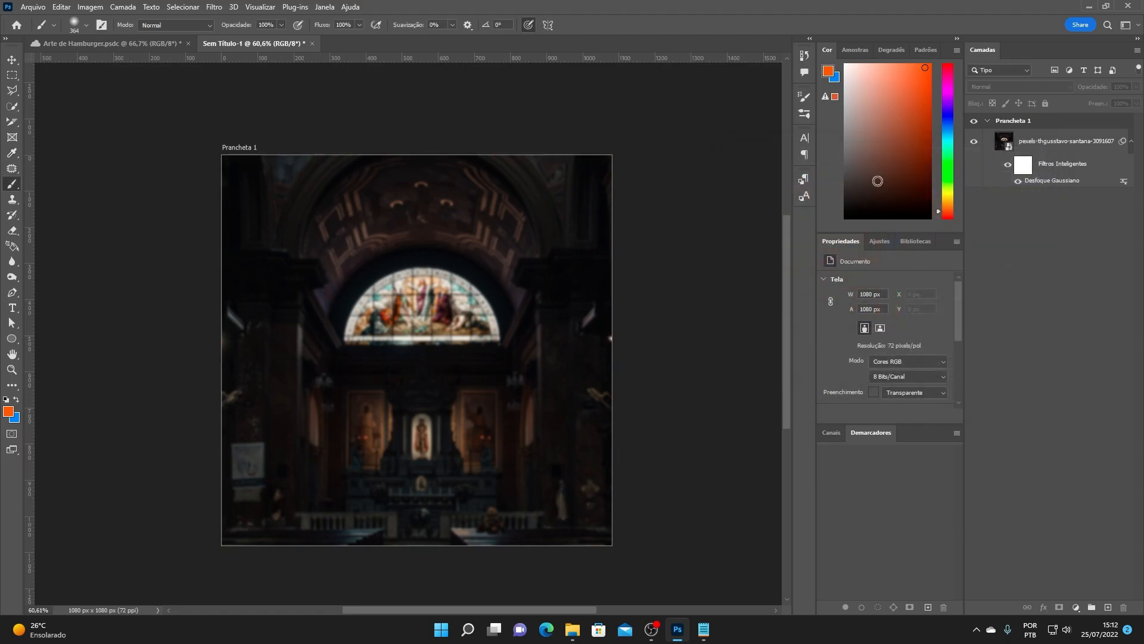
- Paint a soft orange spot on a new layer, centre it over the stained-glass window and widen it to about 866 px
click(1106, 608)
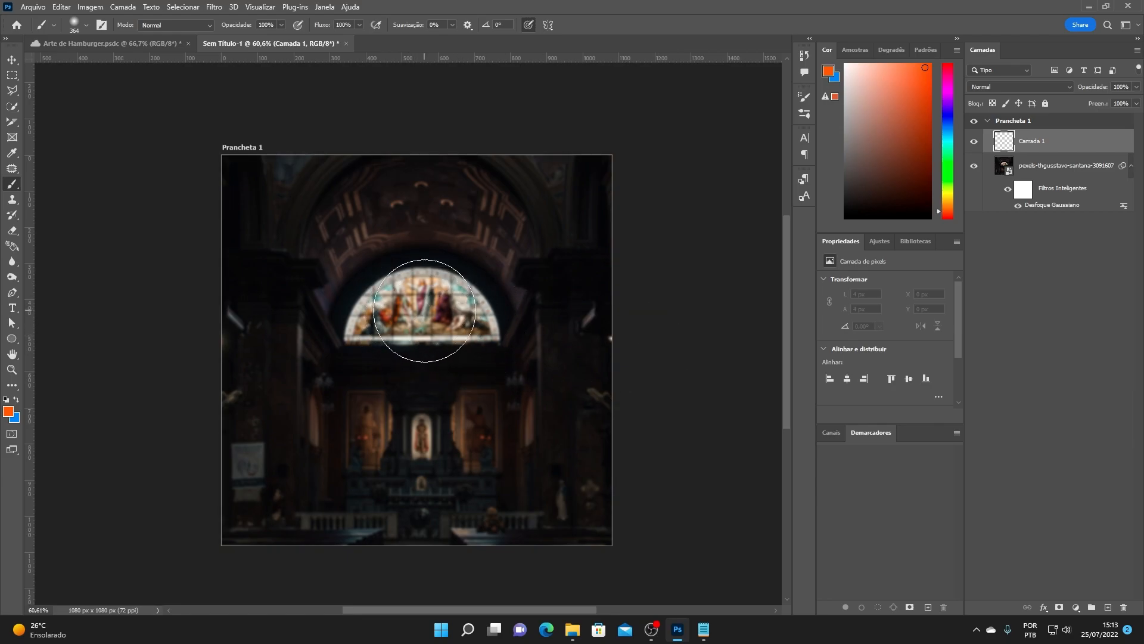
click(424, 310)
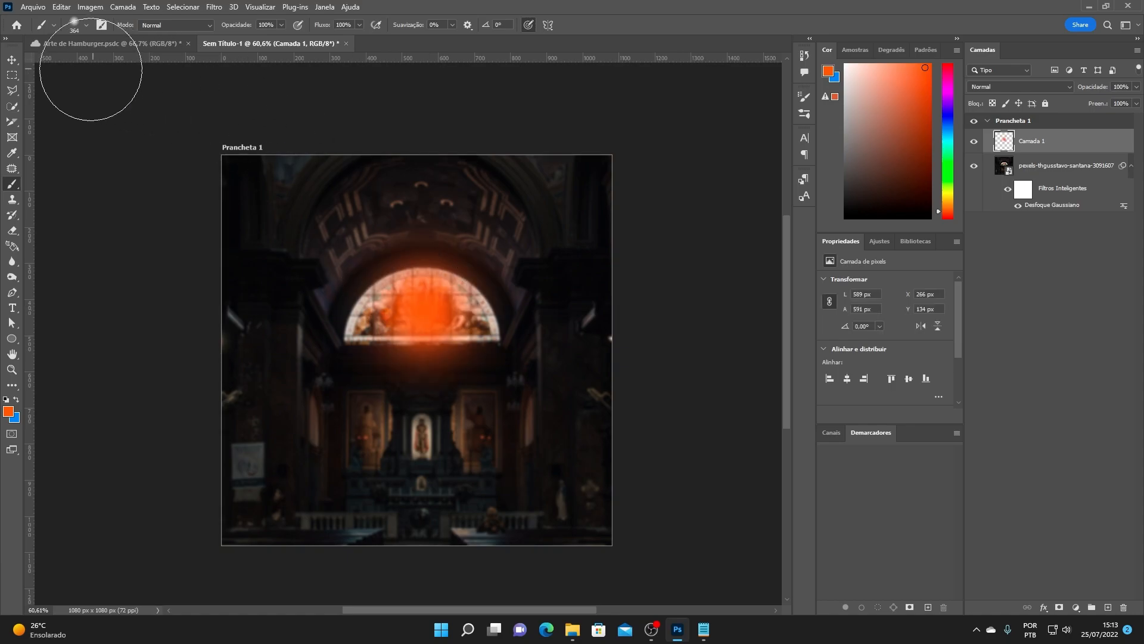
click(14, 62)
drag(428, 320, 430, 299)
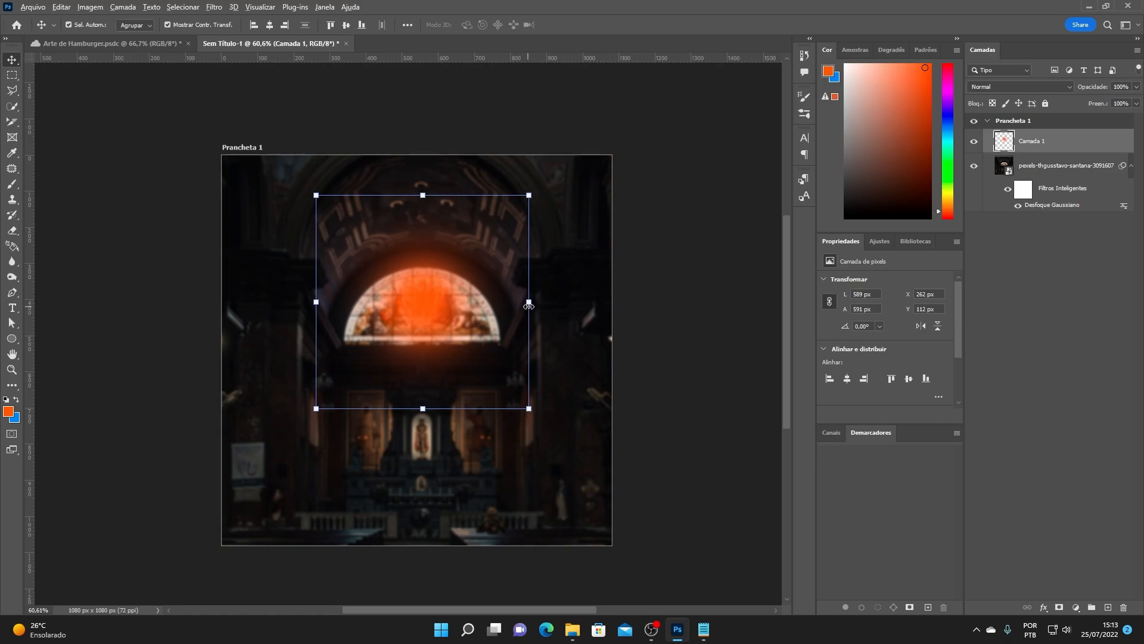
drag(529, 302, 579, 303)
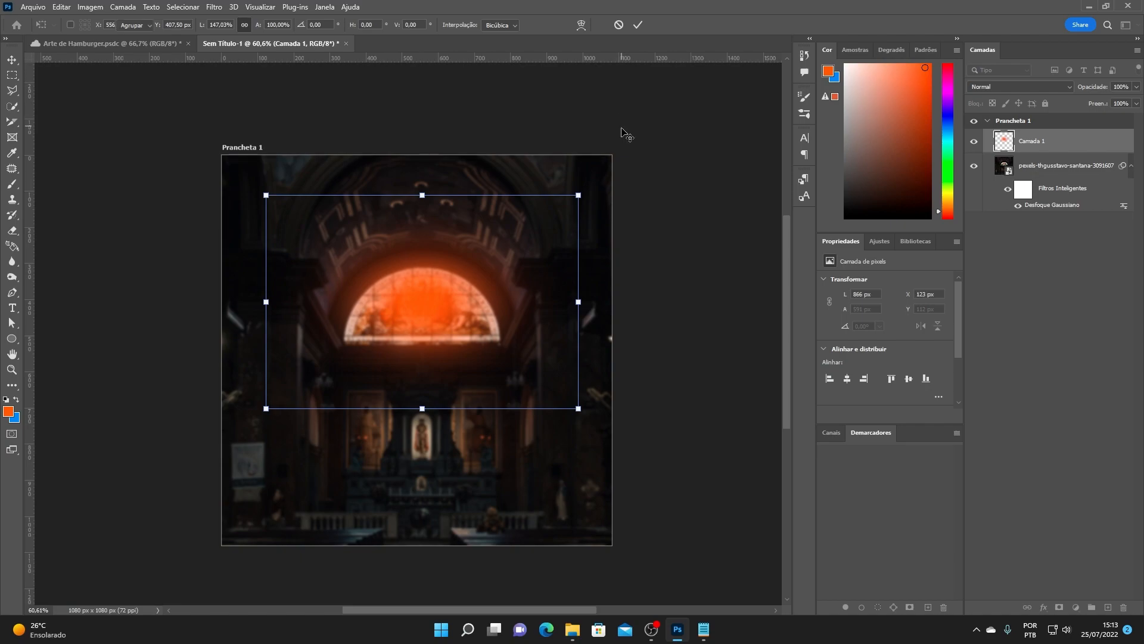
key(Return)
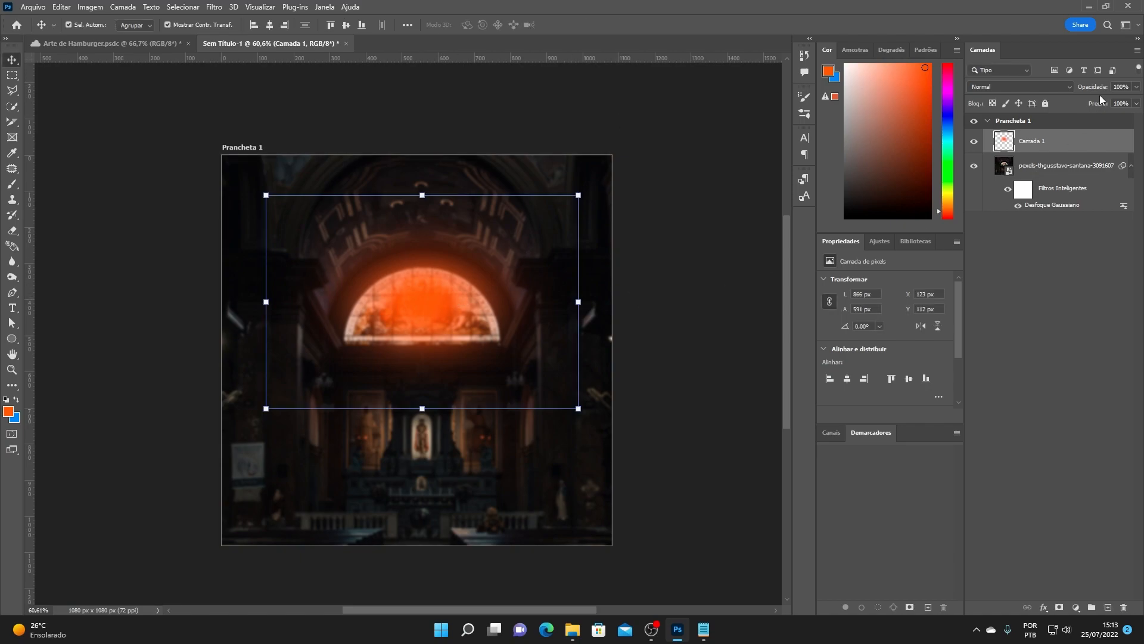
- Set the orange glow layer's blend mode to Subexposição Linear (Adicionar) and its opacity to 35%
click(985, 90)
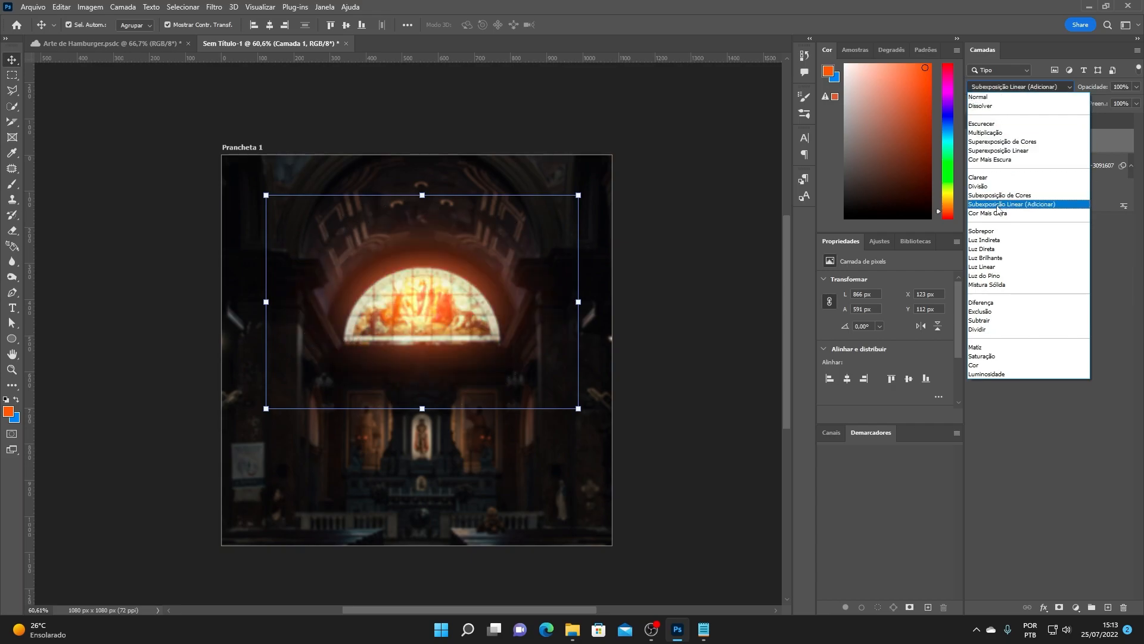
click(997, 206)
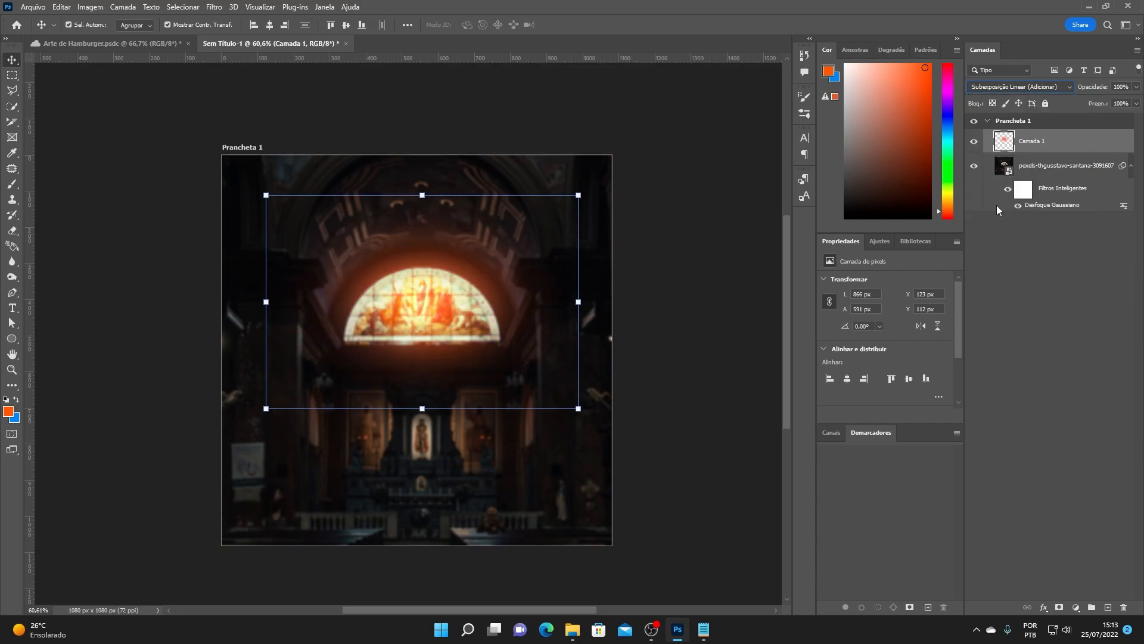
click(1137, 87)
drag(1135, 100, 1101, 102)
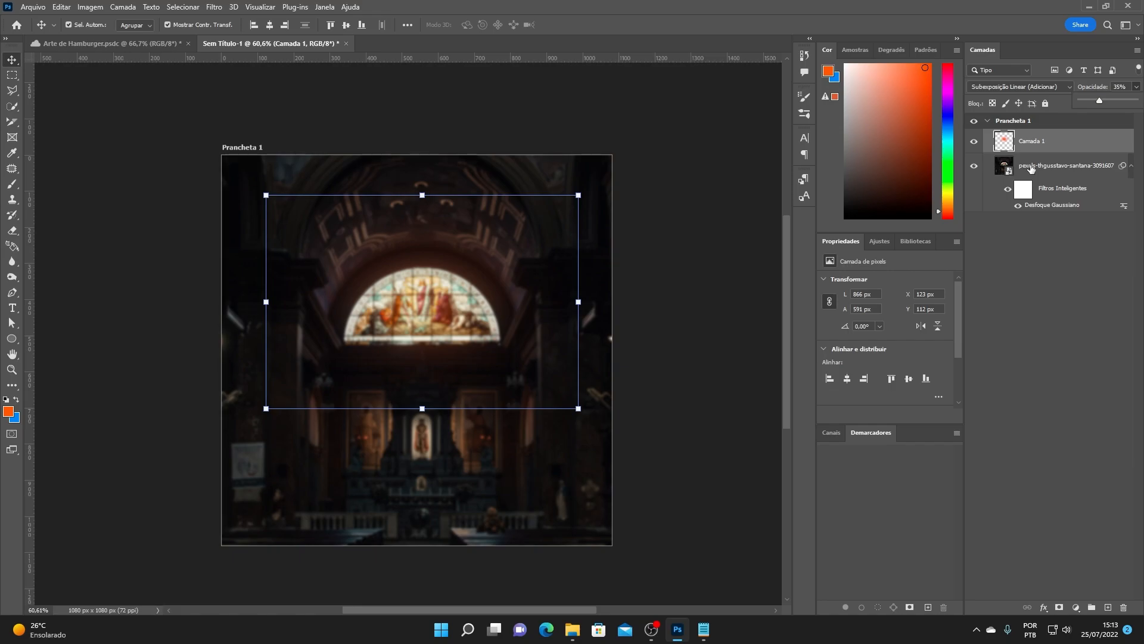
- Group the glow layer with the church photo and name the group BG
click(1051, 169)
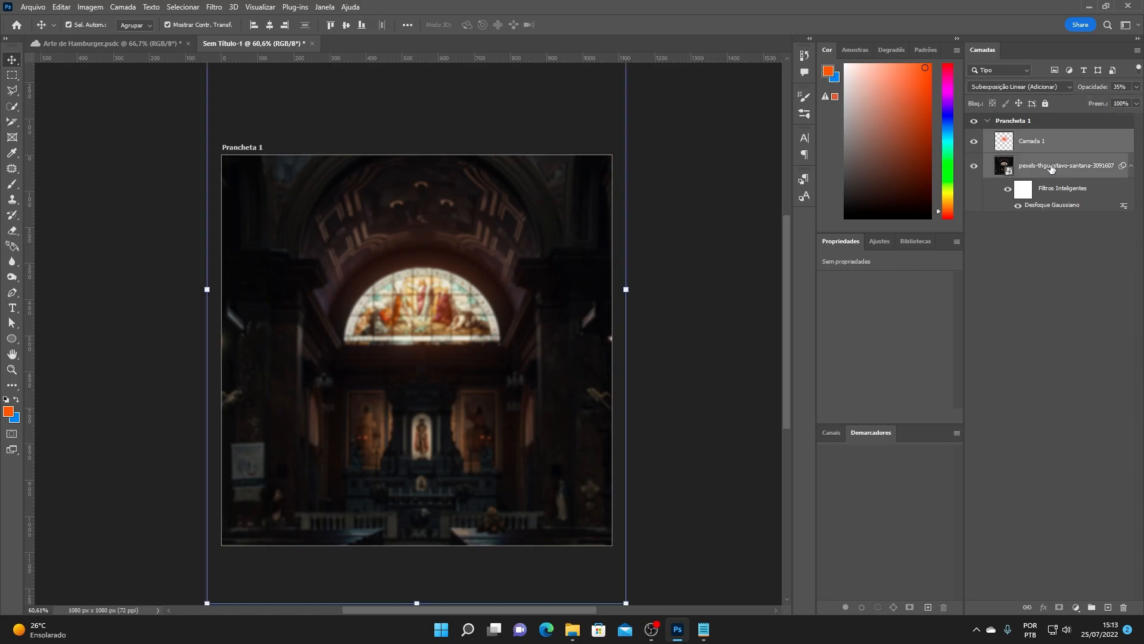
key(ctrl+g)
double_click(1026, 137)
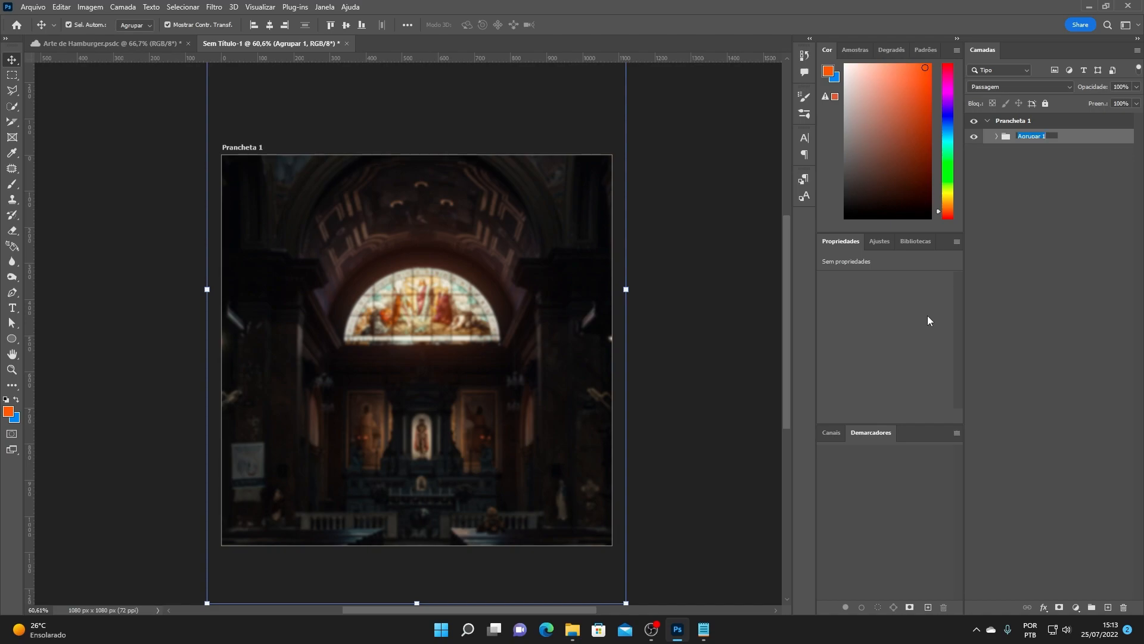
text(BG)
key(Return)
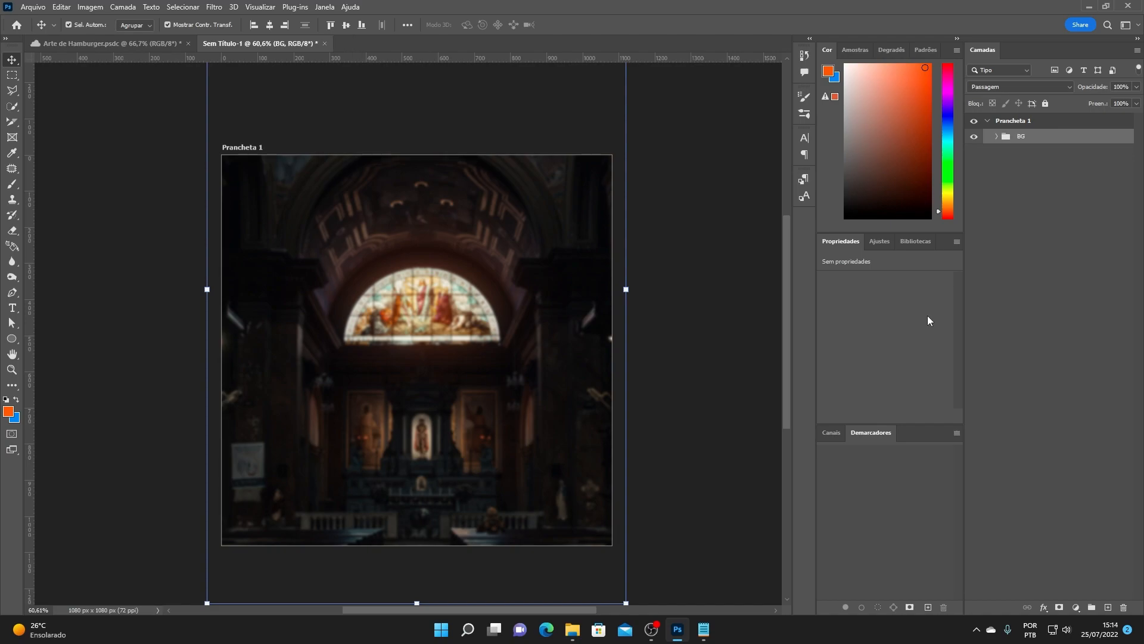
click(718, 388)
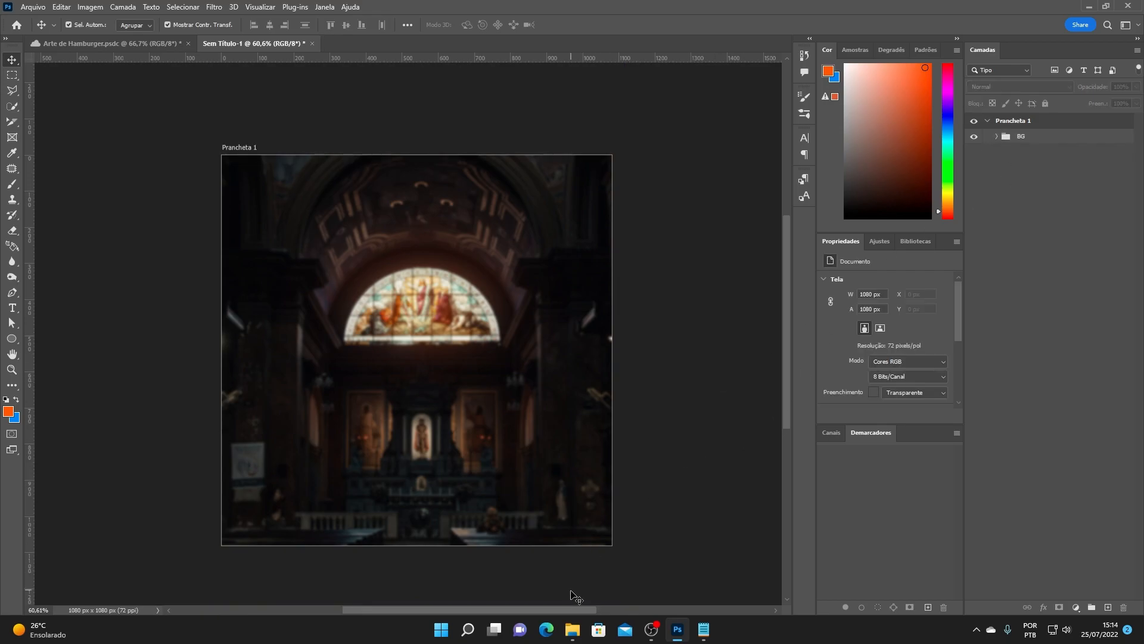
- Place the Tabua_De_Corte_Redonda_Frente-1360x1020 image from the ARQUIVOS DA AULA folder onto the artboard at its fitted size
click(575, 632)
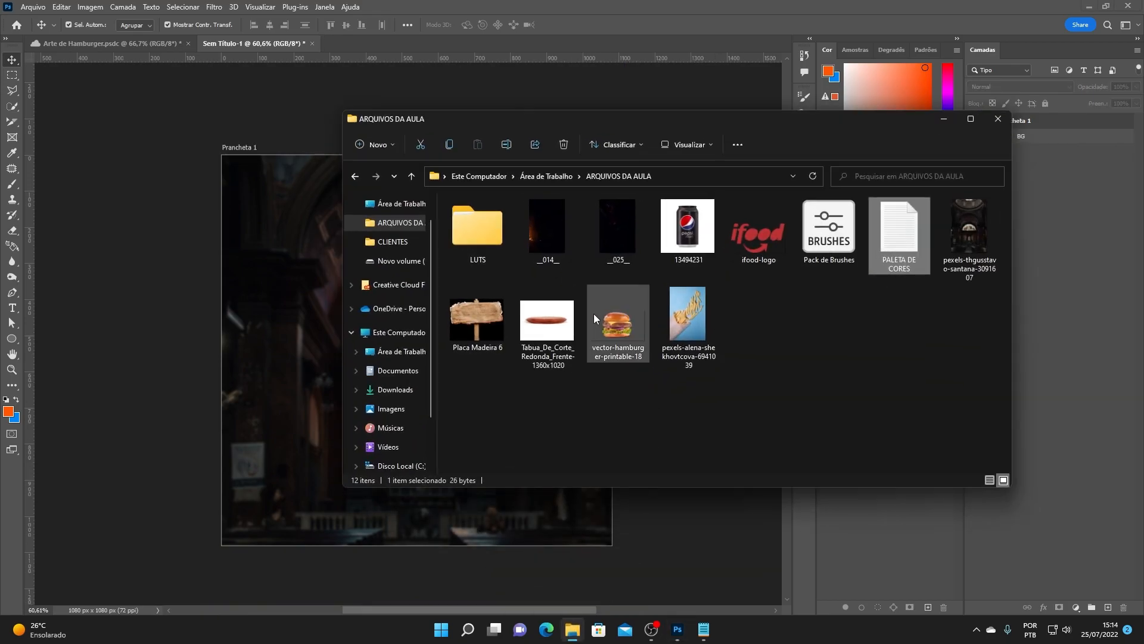
click(571, 327)
double_click(571, 327)
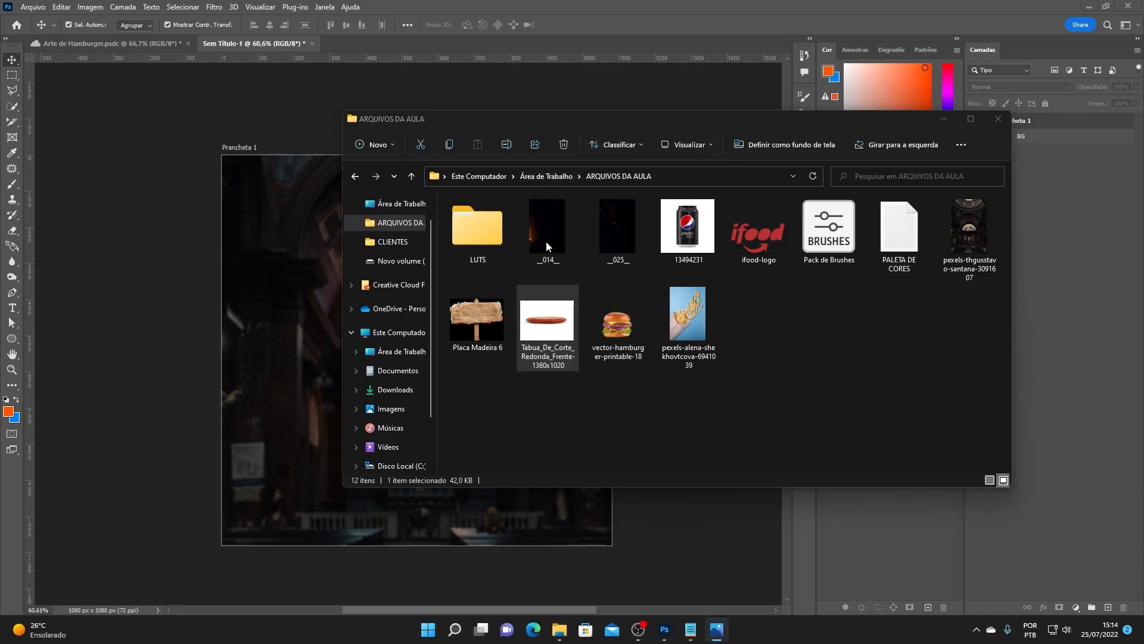
drag(547, 321, 279, 302)
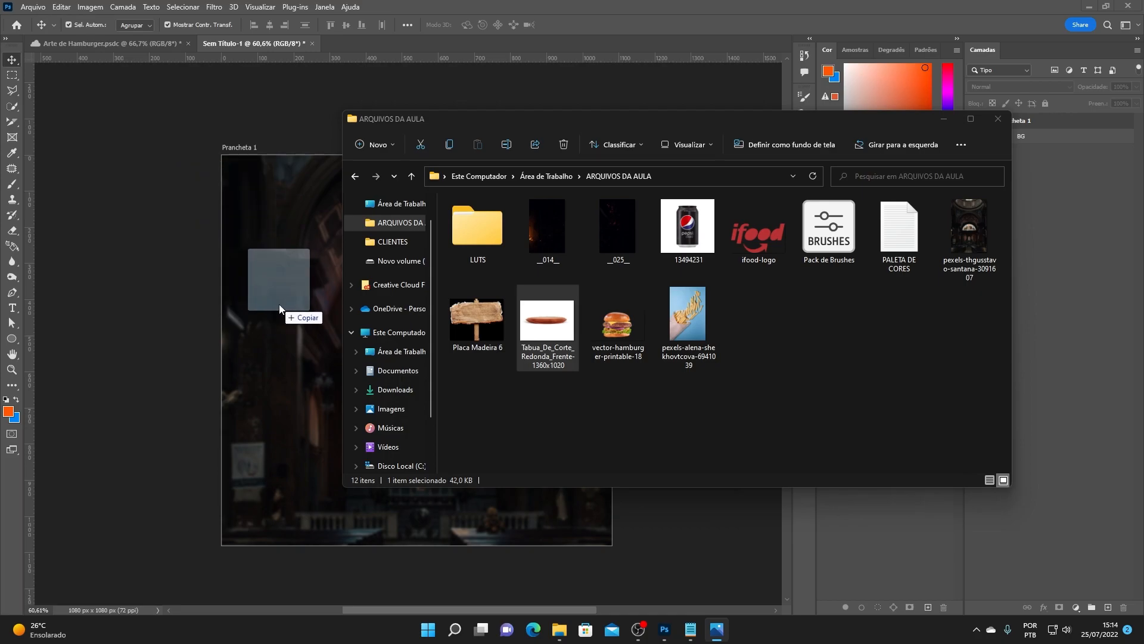
drag(279, 304, 279, 304)
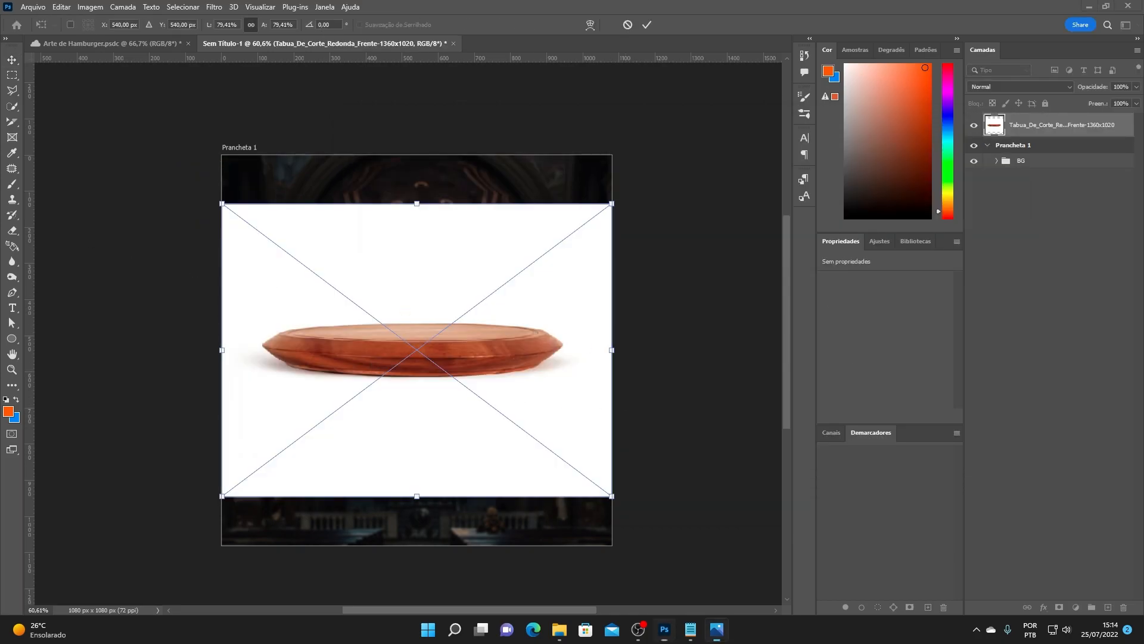
key(Return)
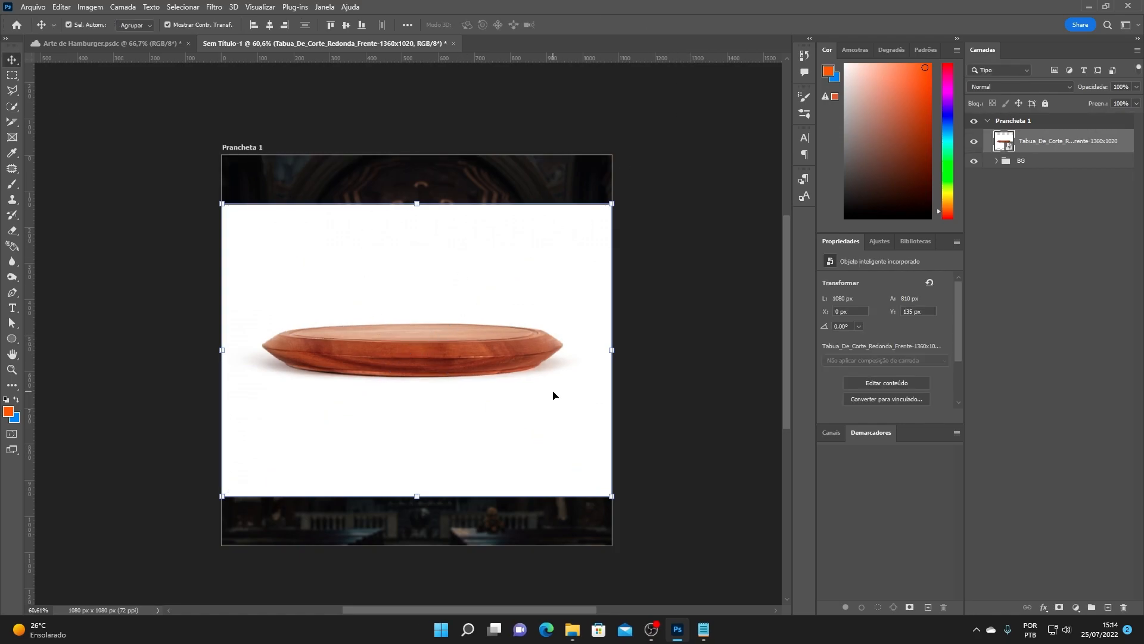
- Start a Pen tool path at the wooden board's lower-left edge and trace around its left tip to the upper rim
scroll(451, 369, up, 2)
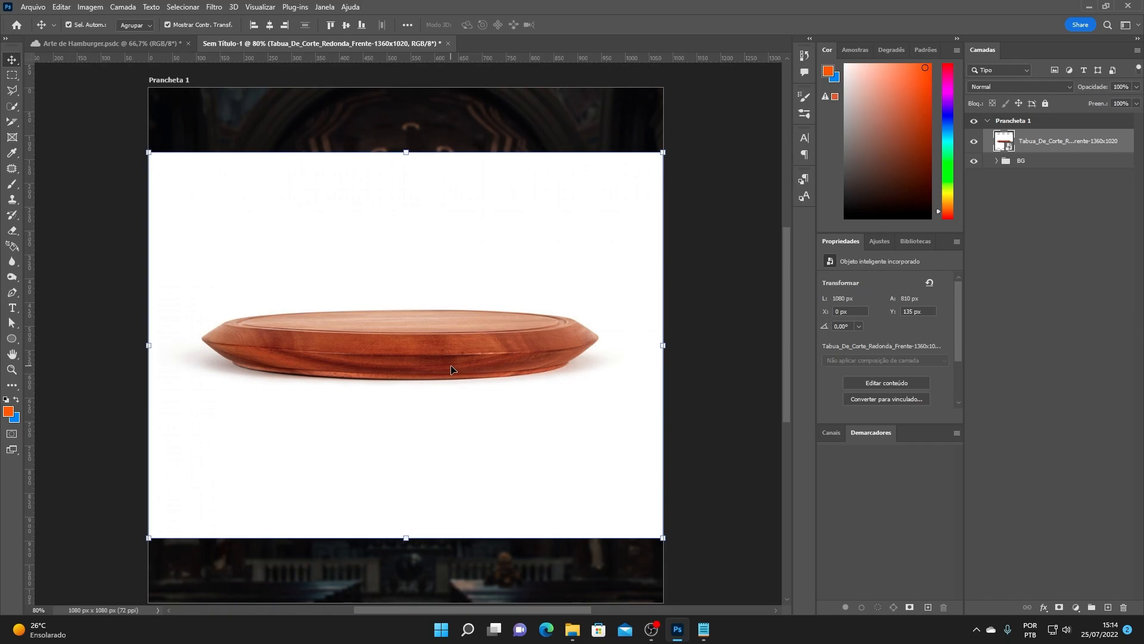
click(13, 292)
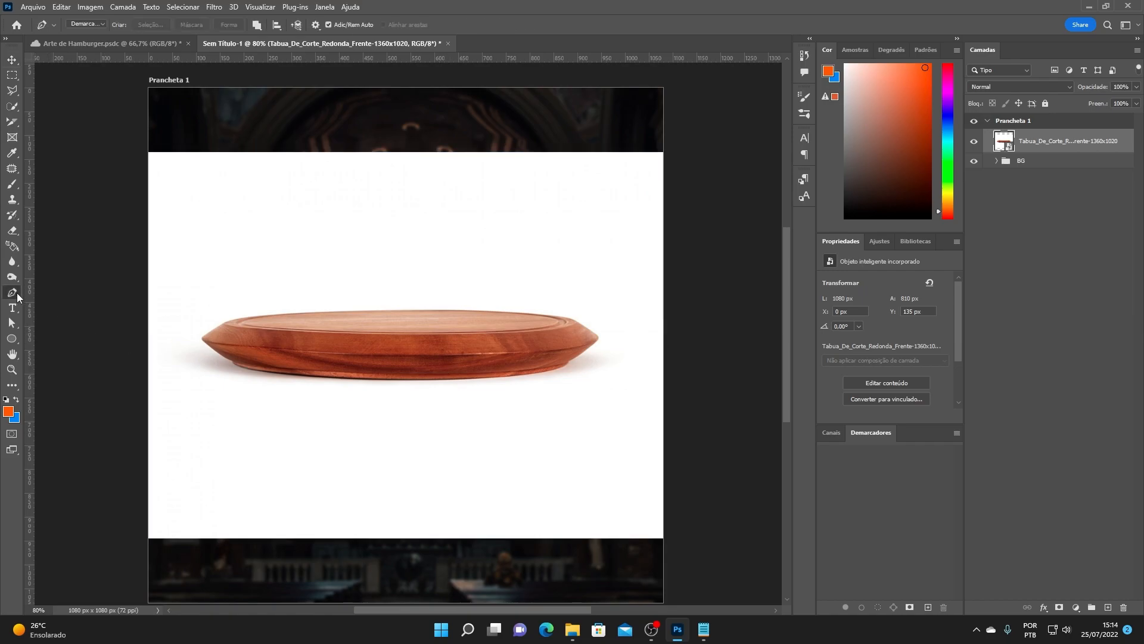
scroll(235, 328, up, 2)
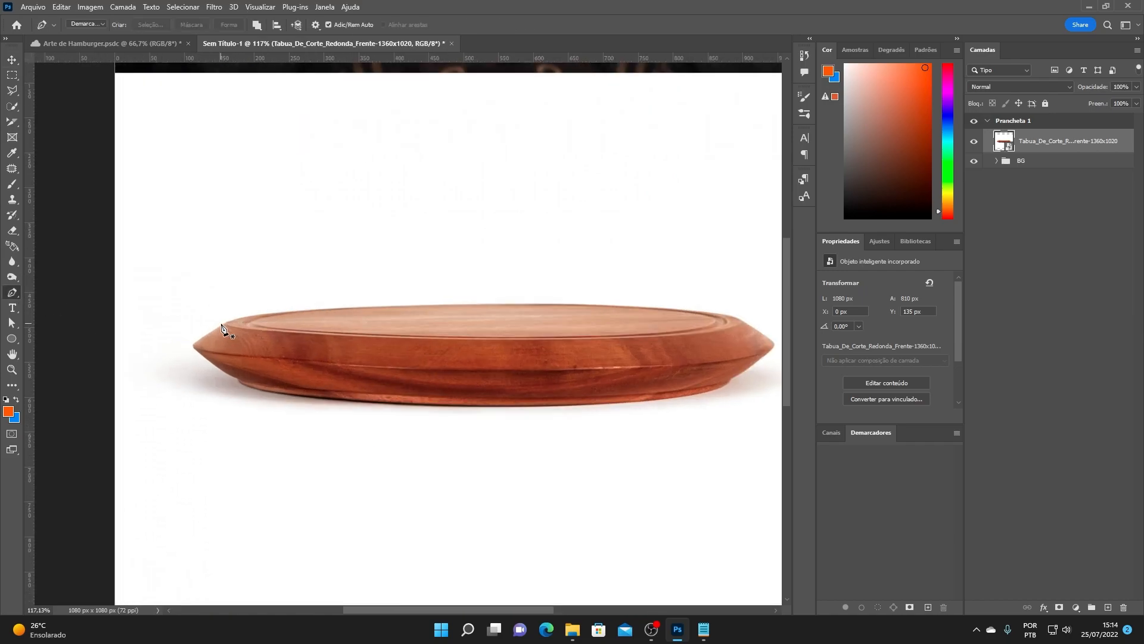
drag(511, 366, 447, 350)
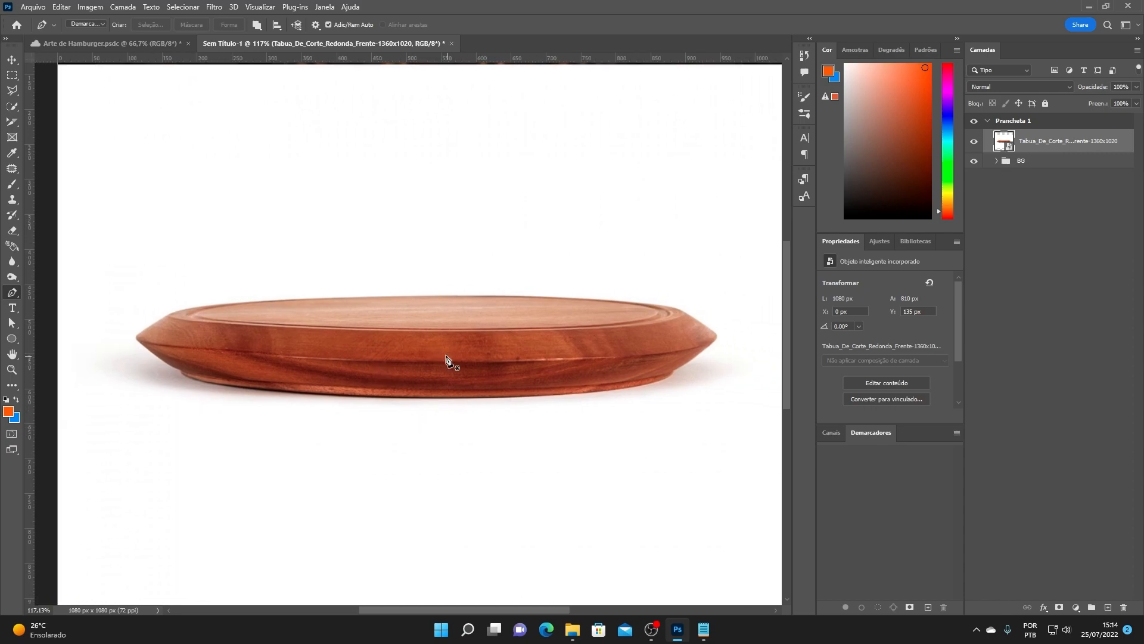
scroll(168, 362, up, 2)
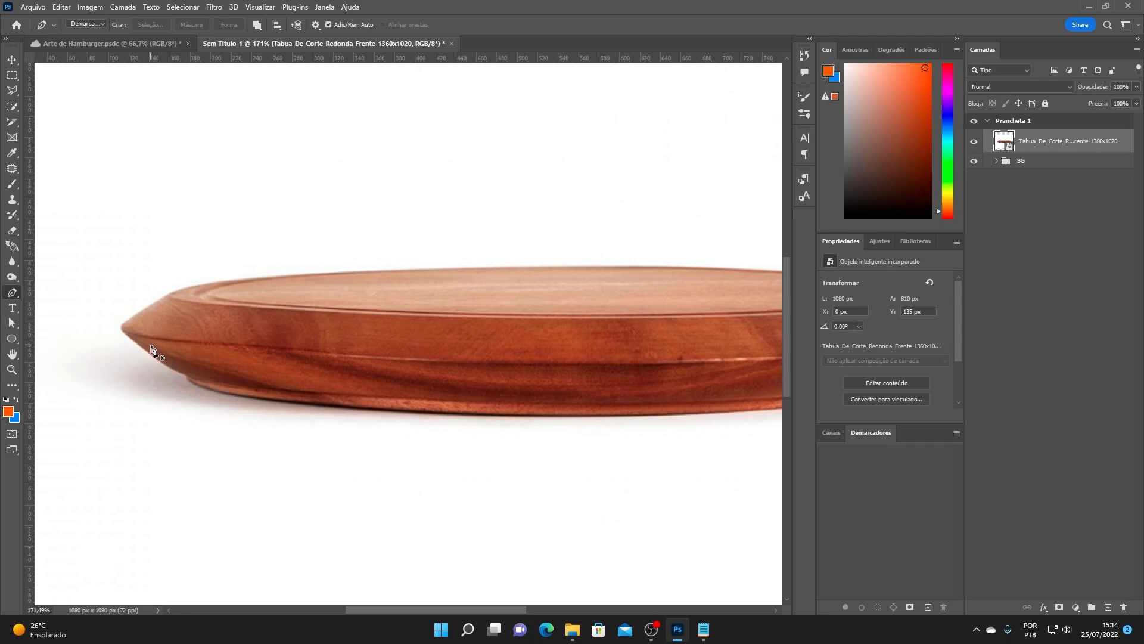
scroll(158, 358, up, 4)
scroll(185, 410, up, 3)
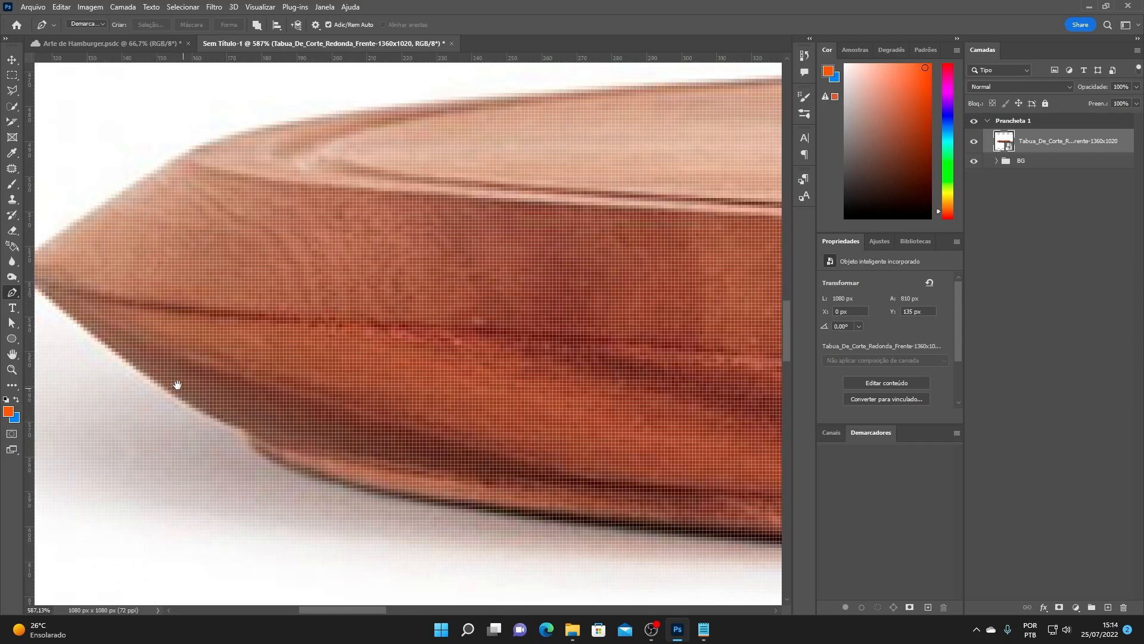
drag(203, 409, 291, 448)
click(342, 474)
drag(208, 390, 172, 361)
drag(124, 315, 128, 301)
drag(263, 205, 287, 255)
- Continue the pen path along the board's upper rim with smooth curve points, undoing and redrawing any badly placed anchors
drag(445, 222, 310, 270)
drag(384, 253, 761, 225)
key(ctrl+z)
key(ctrl+z)
drag(334, 261, 442, 250)
scroll(442, 250, down, 3)
drag(700, 243, 519, 265)
key(ctrl+z)
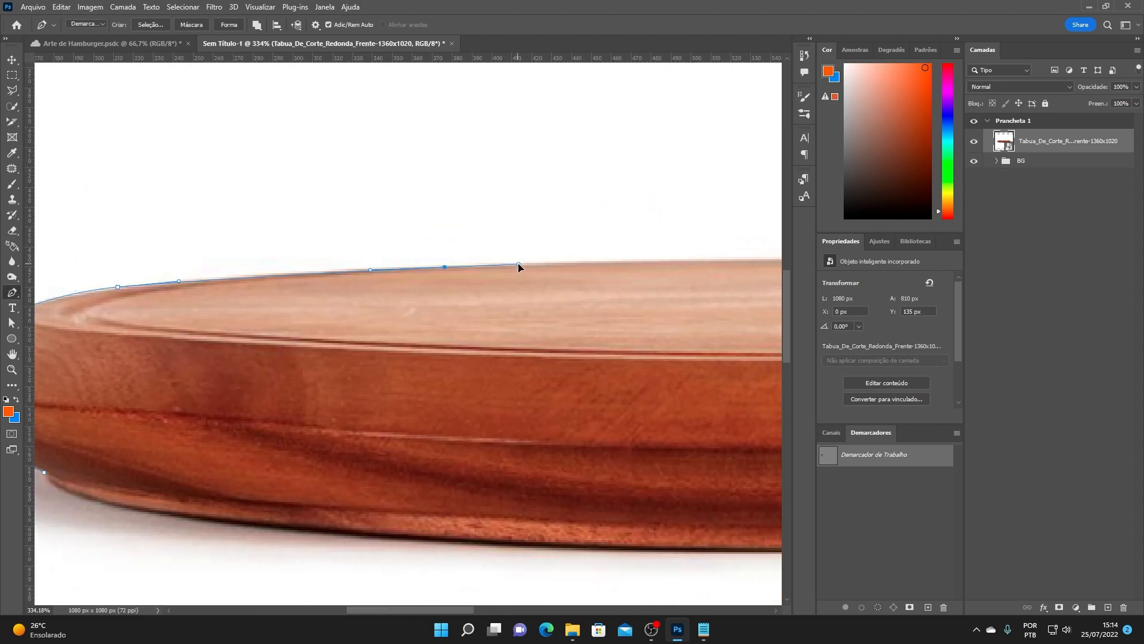
drag(721, 266, 396, 286)
drag(475, 280, 540, 280)
drag(724, 287, 405, 265)
key(ctrl+z)
drag(498, 266, 593, 268)
drag(662, 293, 373, 273)
- Trace the pen path from the upper rim around the board's right tip with closely spaced anchor points
scroll(372, 273, up, 1)
click(529, 268)
click(607, 304)
click(669, 353)
scroll(666, 359, up, 4)
drag(658, 376, 644, 390)
drag(548, 477, 643, 360)
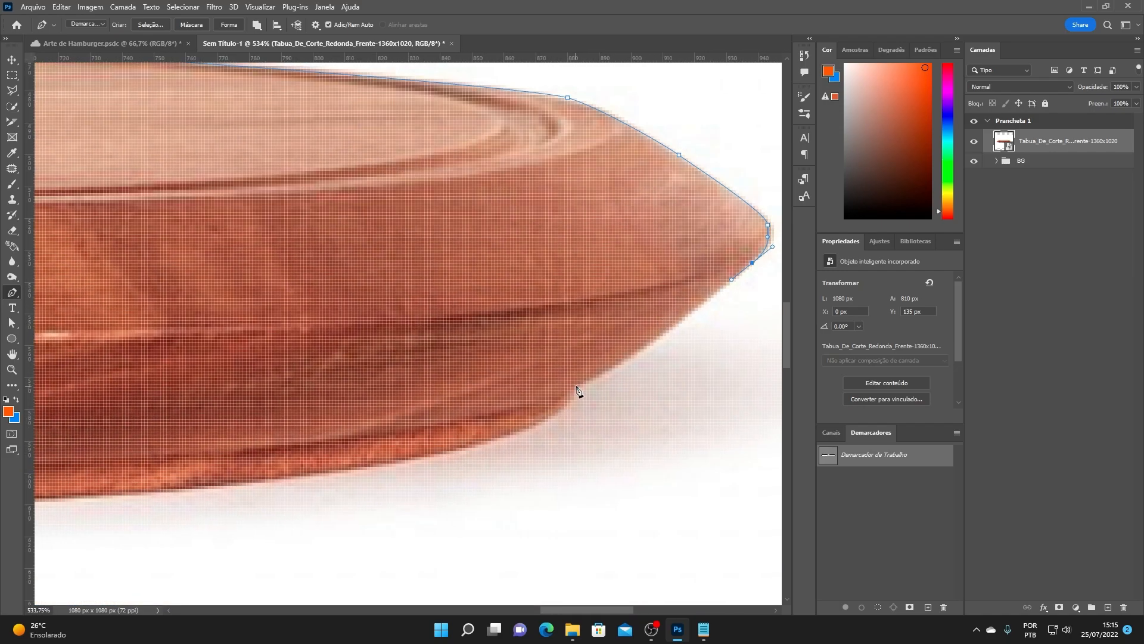
- Trace the board's lower edge from right to left and close the pen path at its starting point
drag(577, 388, 561, 407)
drag(480, 440, 624, 355)
drag(506, 391, 711, 346)
drag(401, 369, 307, 373)
drag(239, 367, 759, 380)
drag(369, 393, 186, 386)
drag(191, 345, 721, 387)
drag(166, 386, 682, 401)
drag(484, 392, 446, 381)
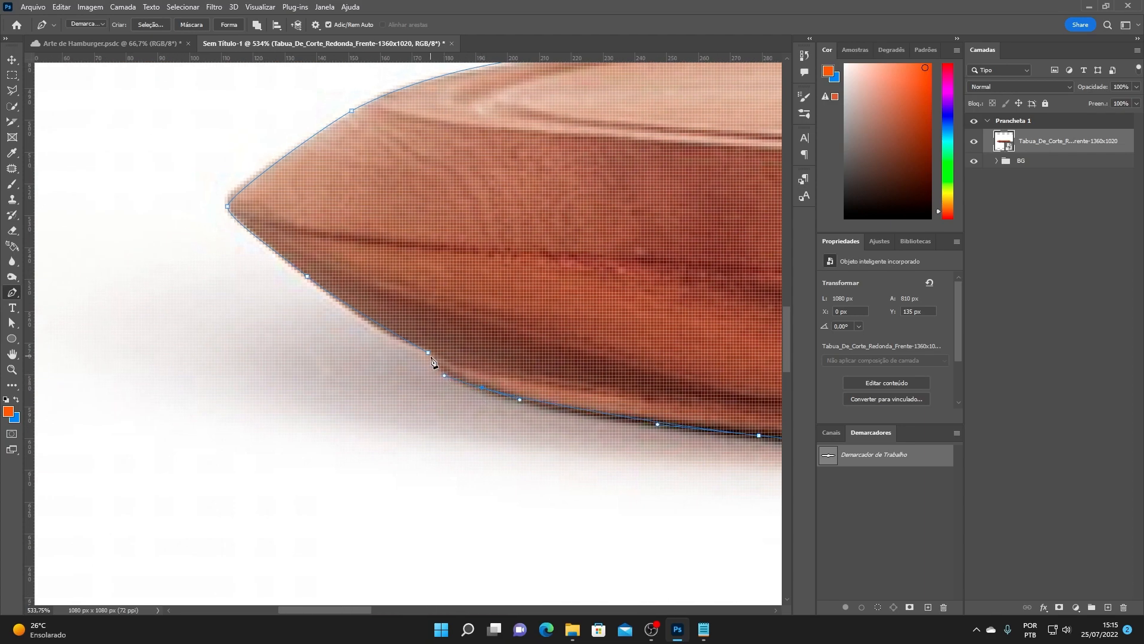
click(428, 352)
scroll(423, 344, down, 9)
drag(647, 324, 360, 339)
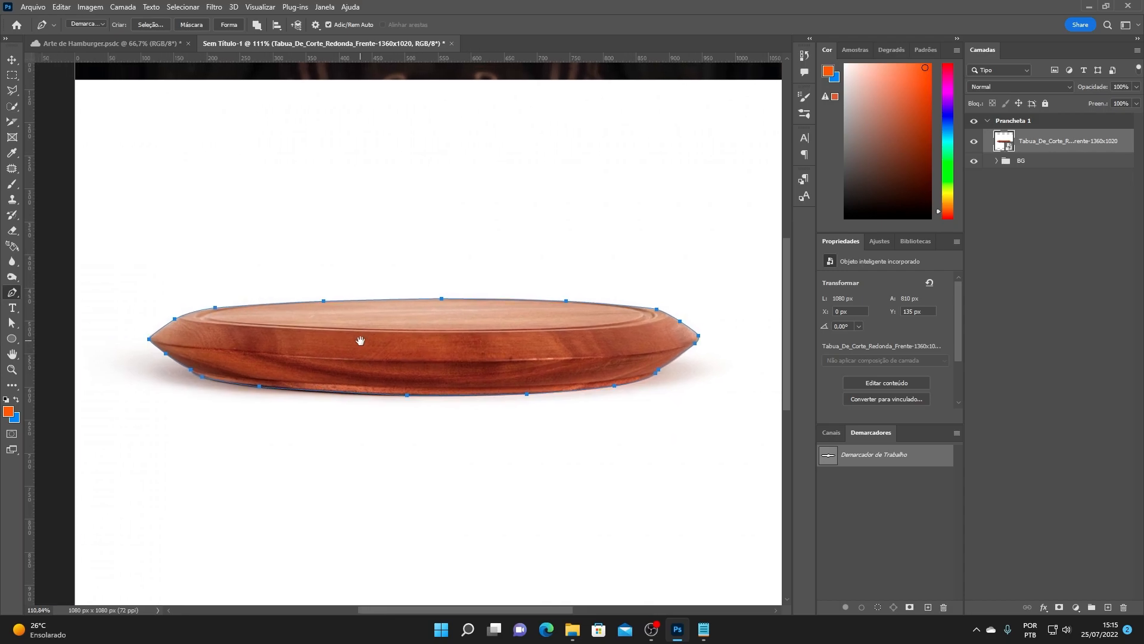
- Turn the closed path into a new selection with a 0 px feather and add it as the board layer's mask
right_click(423, 340)
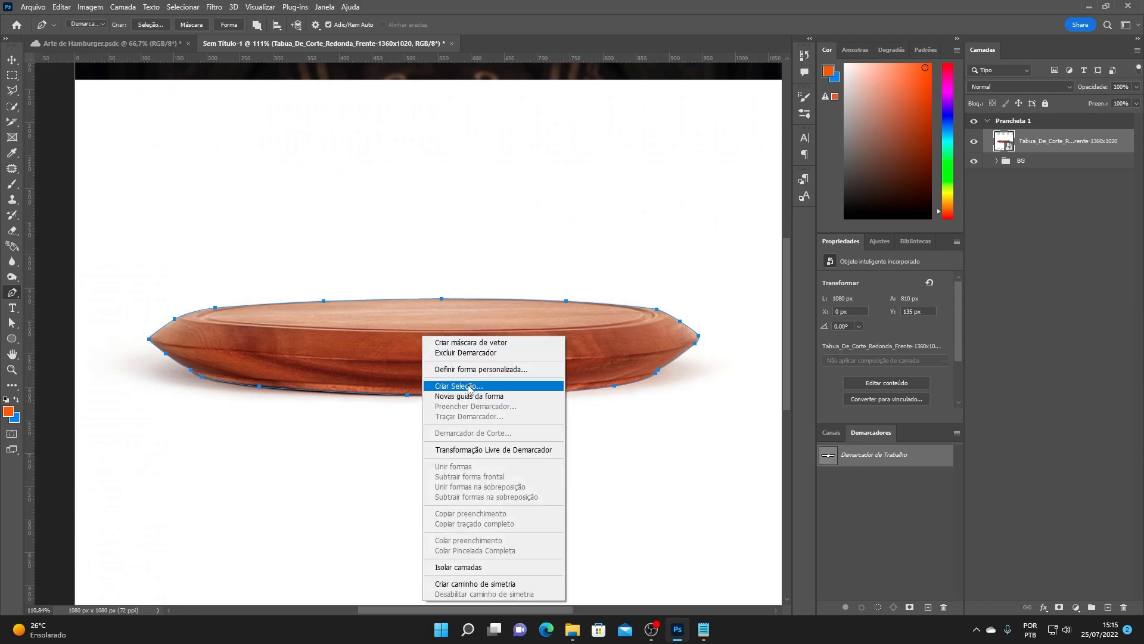
click(469, 387)
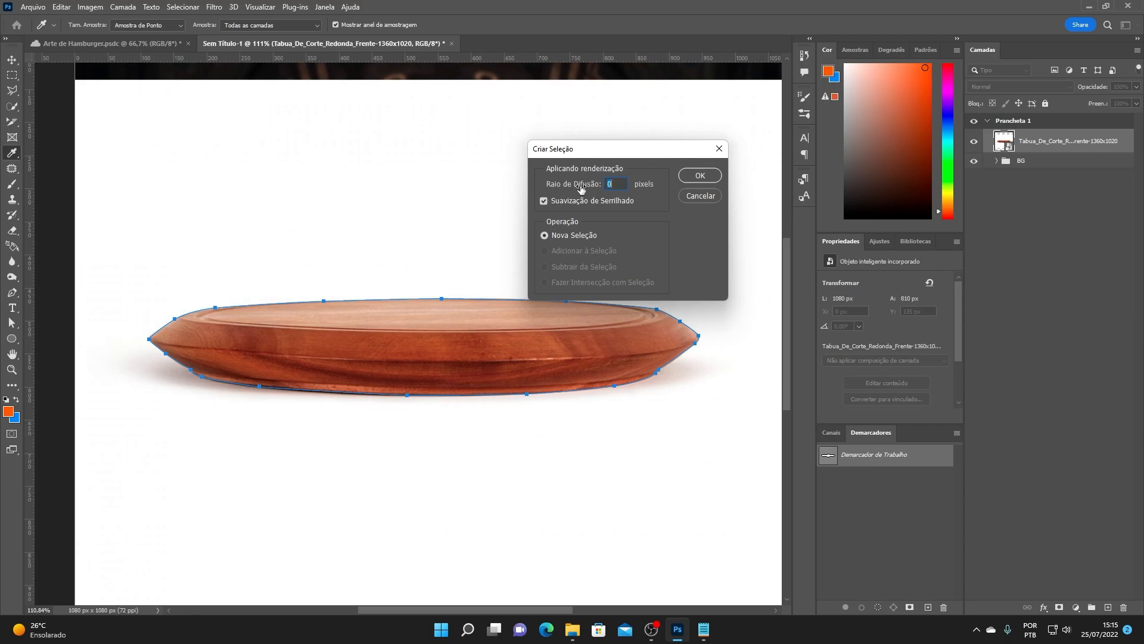
click(689, 179)
scroll(488, 289, down, 3)
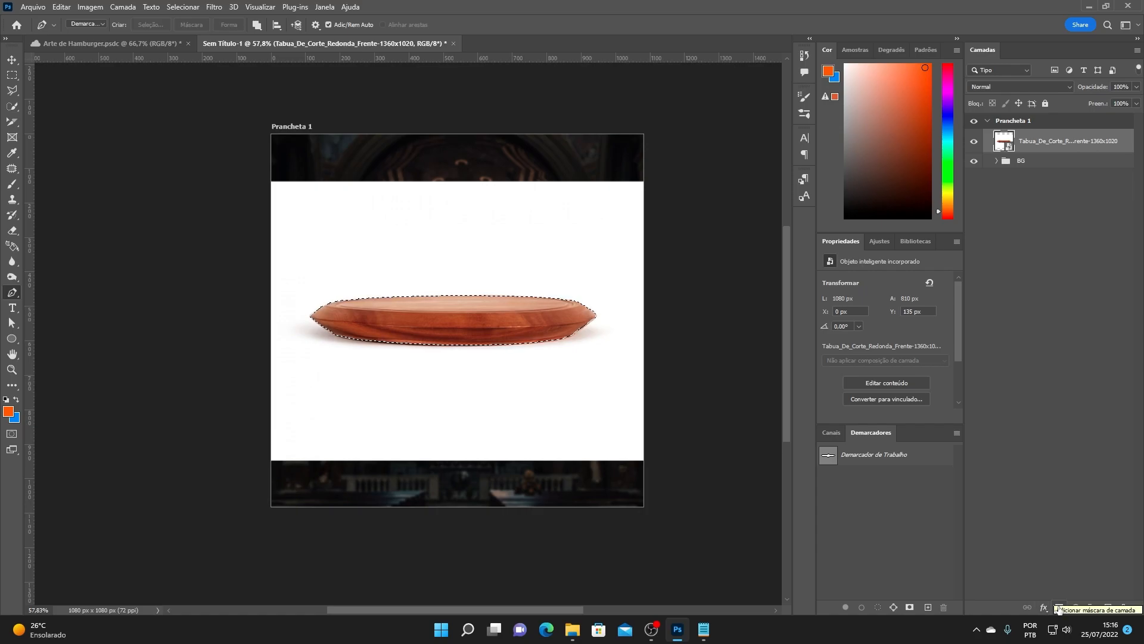
scroll(450, 289, up, 3)
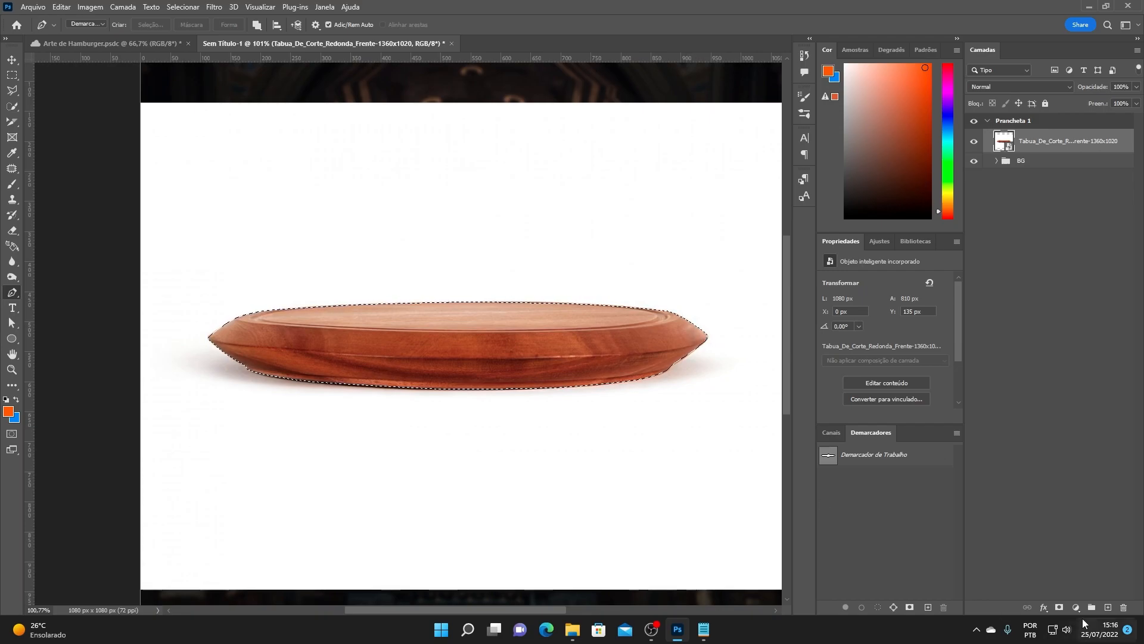
click(1059, 606)
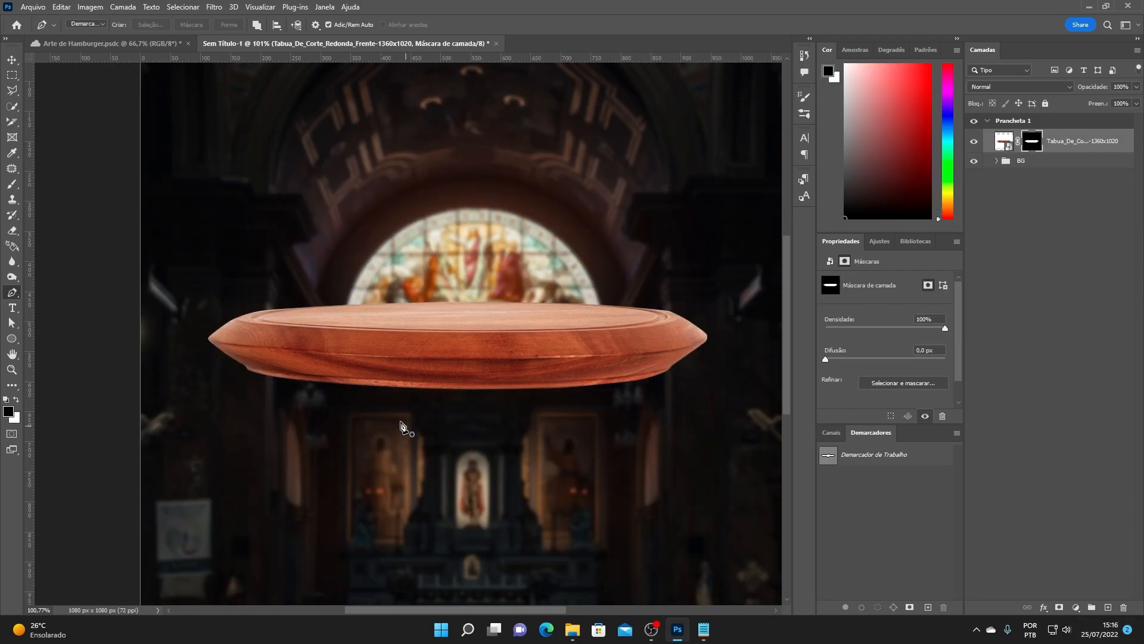
- Enlarge the board layer to about 1467 x 1100 px and move it down so the board spans the artboard's bottom edge
scroll(411, 436, down, 5)
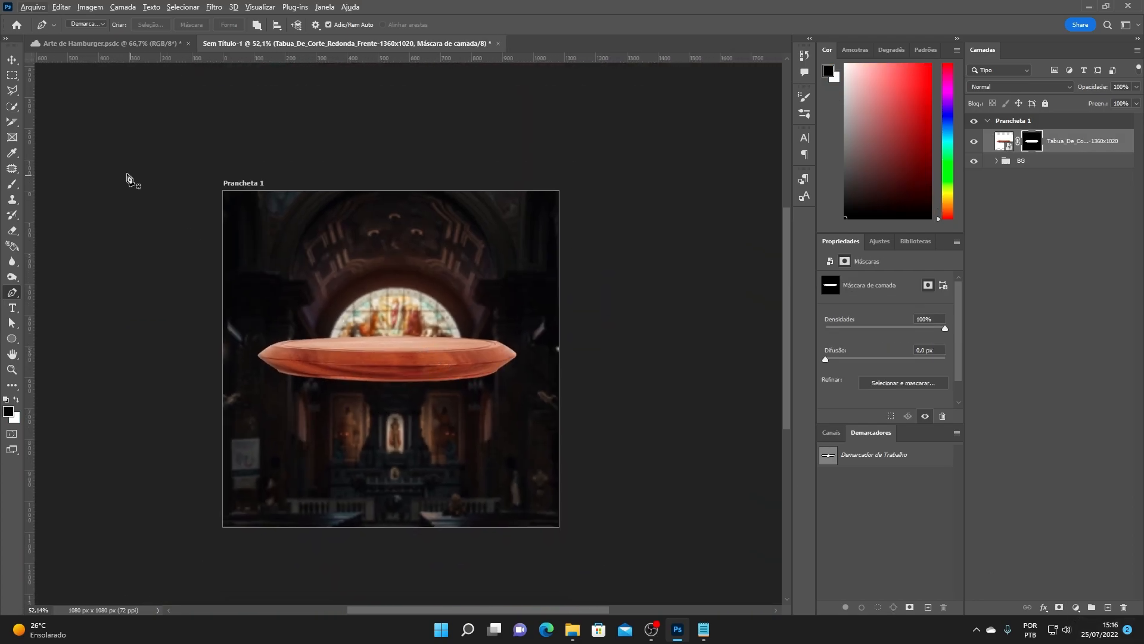
click(12, 60)
key(ctrl+t)
drag(564, 230, 625, 200)
drag(465, 362, 461, 502)
key(Return)
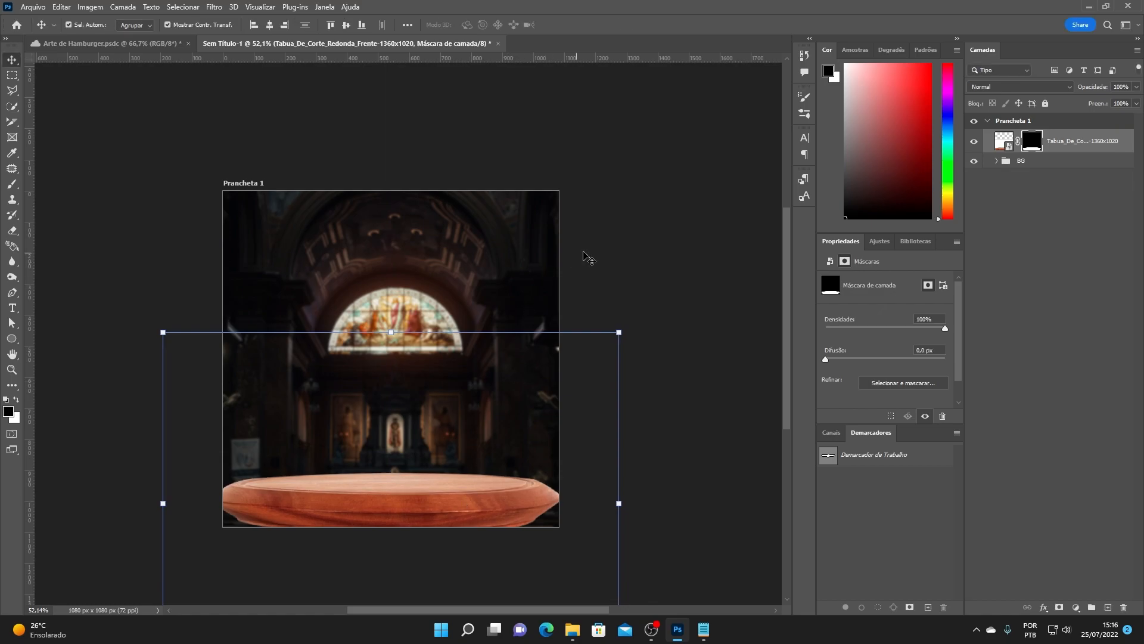
click(573, 256)
- Open the Camera Raw filter on the board image and set contrast +34, highlights -36, shadows -28, whites -14 and blacks -39
click(403, 501)
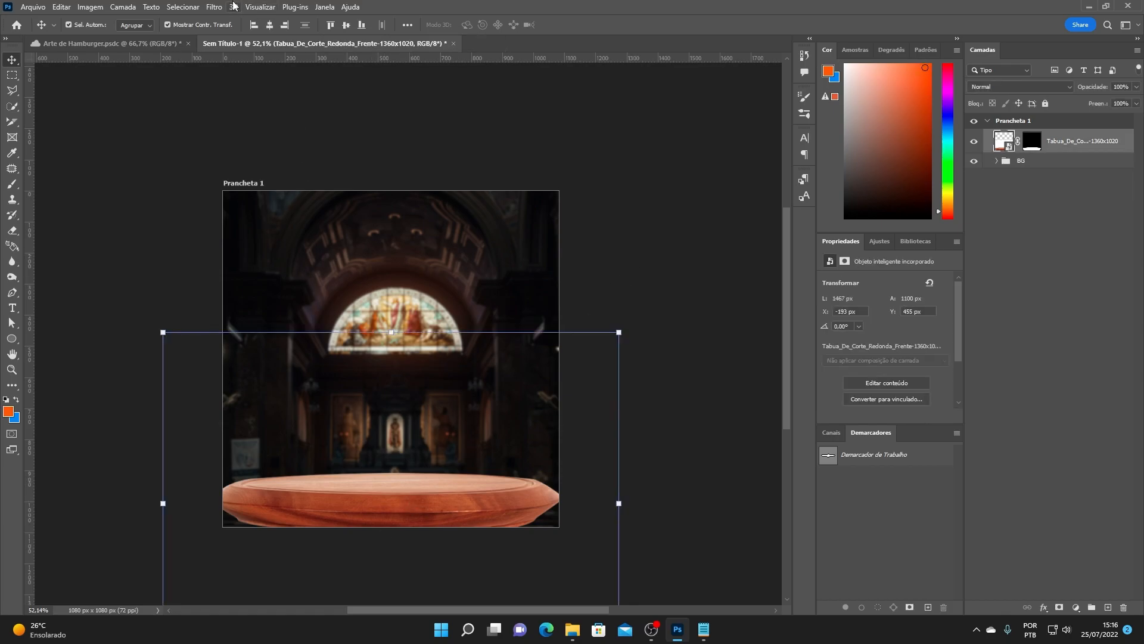
click(214, 7)
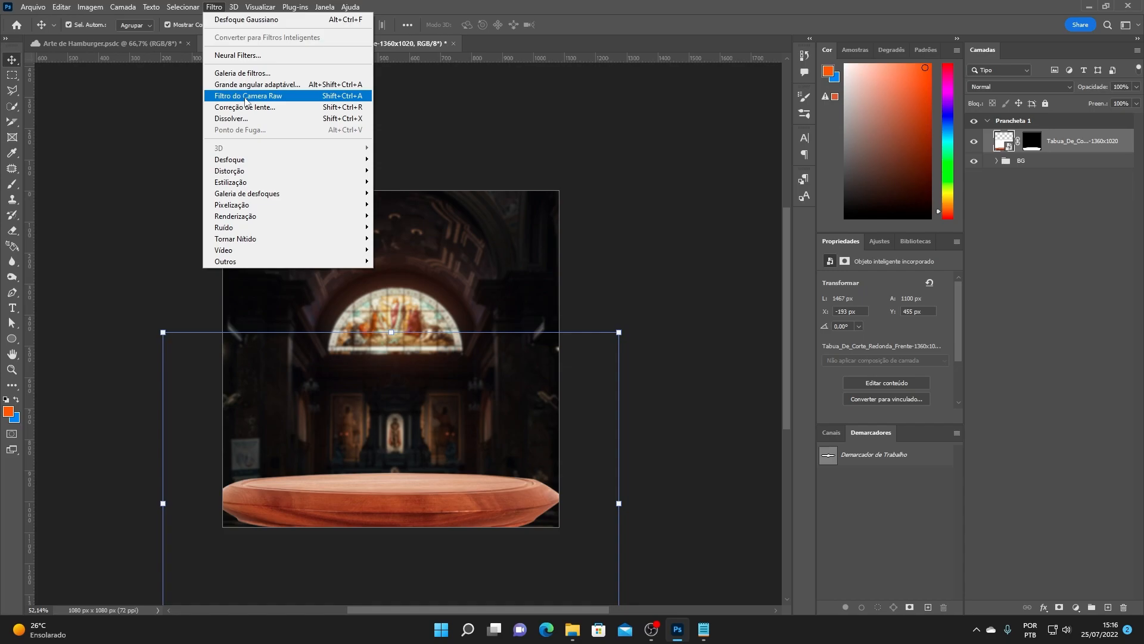
click(245, 98)
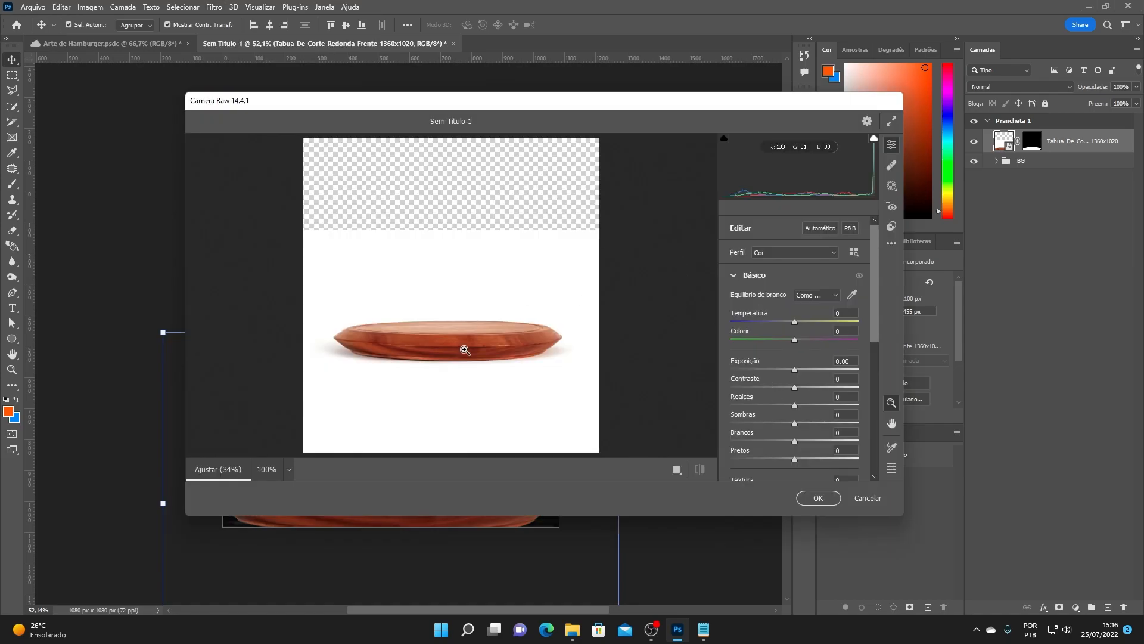
click(463, 351)
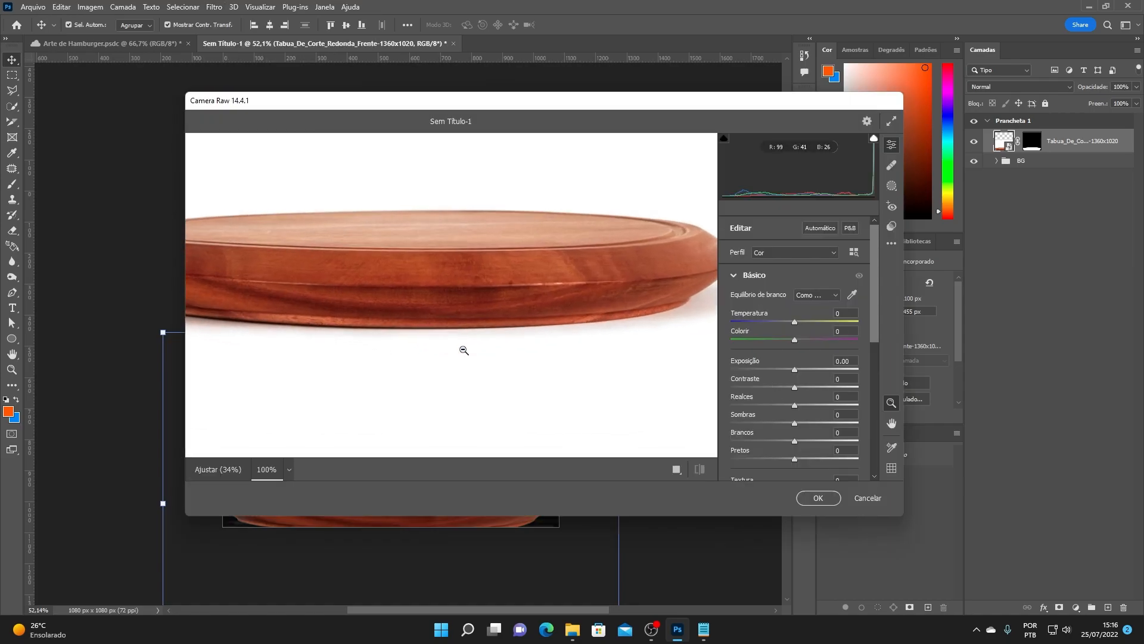
scroll(421, 257, down, 2)
key(space)
drag(367, 245, 421, 275)
scroll(426, 275, down, 1)
key(space)
drag(569, 292, 534, 295)
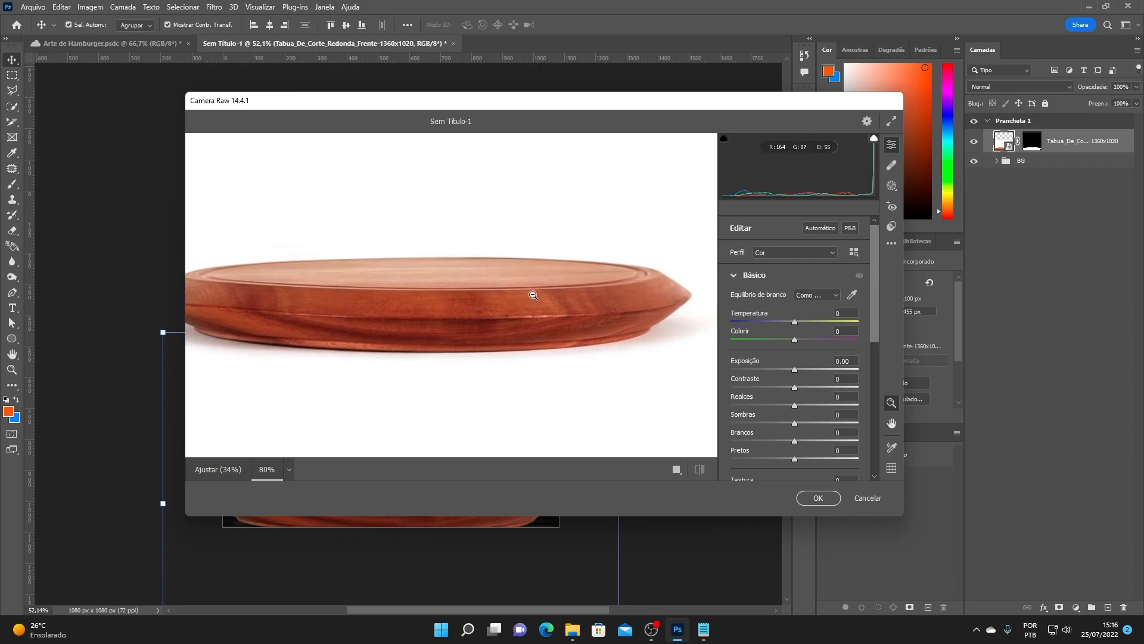
scroll(533, 295, down, 1)
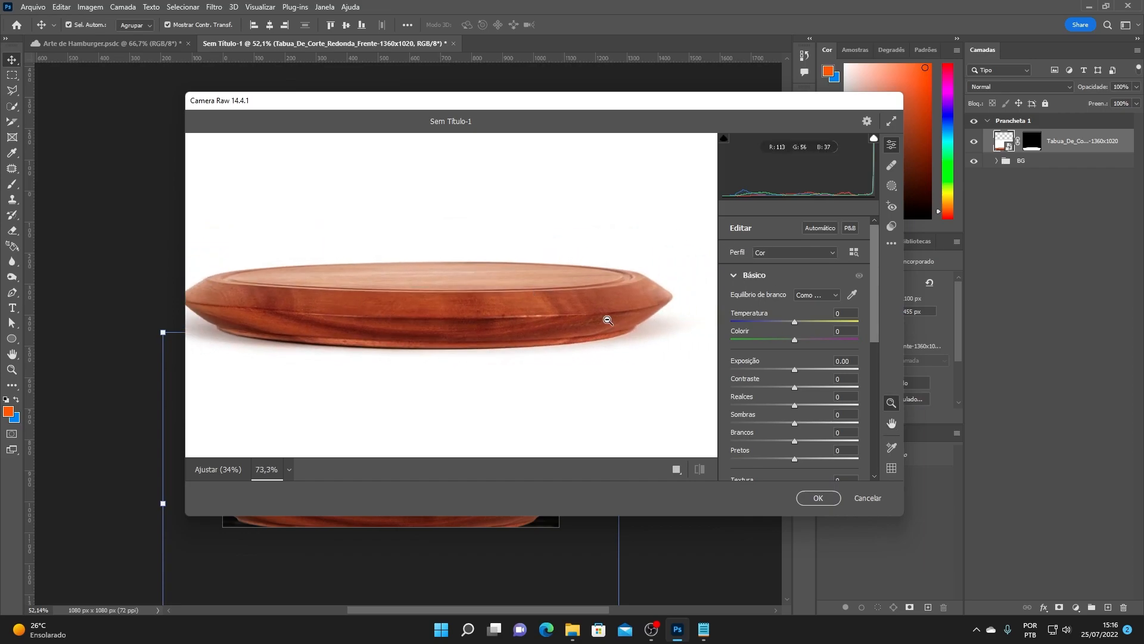
scroll(413, 267, up, 3)
alt+click(413, 267)
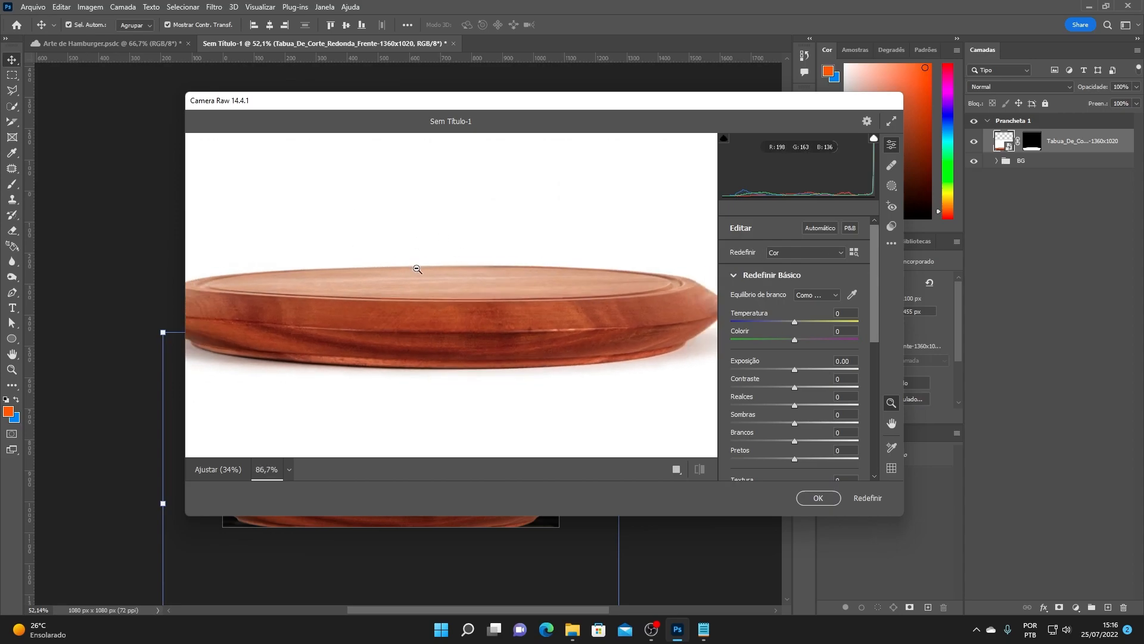
drag(793, 388, 769, 456)
- Set the board's clarity to +18, lower its vibrance slightly and apply the Camera Raw filter
scroll(807, 435, down, 3)
drag(794, 363, 797, 368)
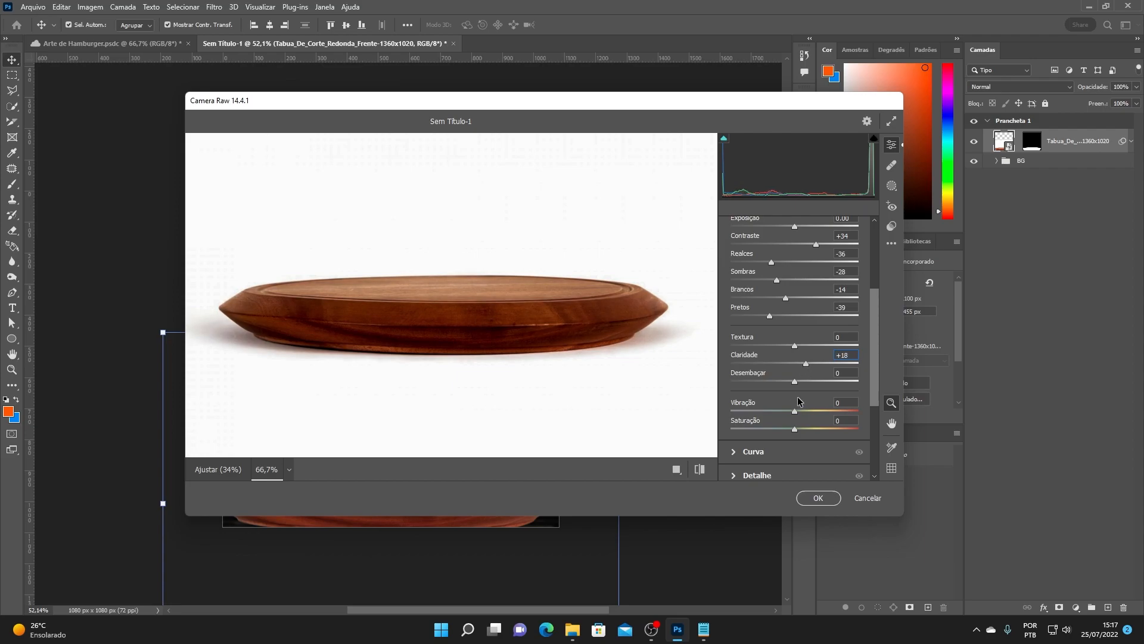
drag(796, 413, 784, 415)
click(814, 498)
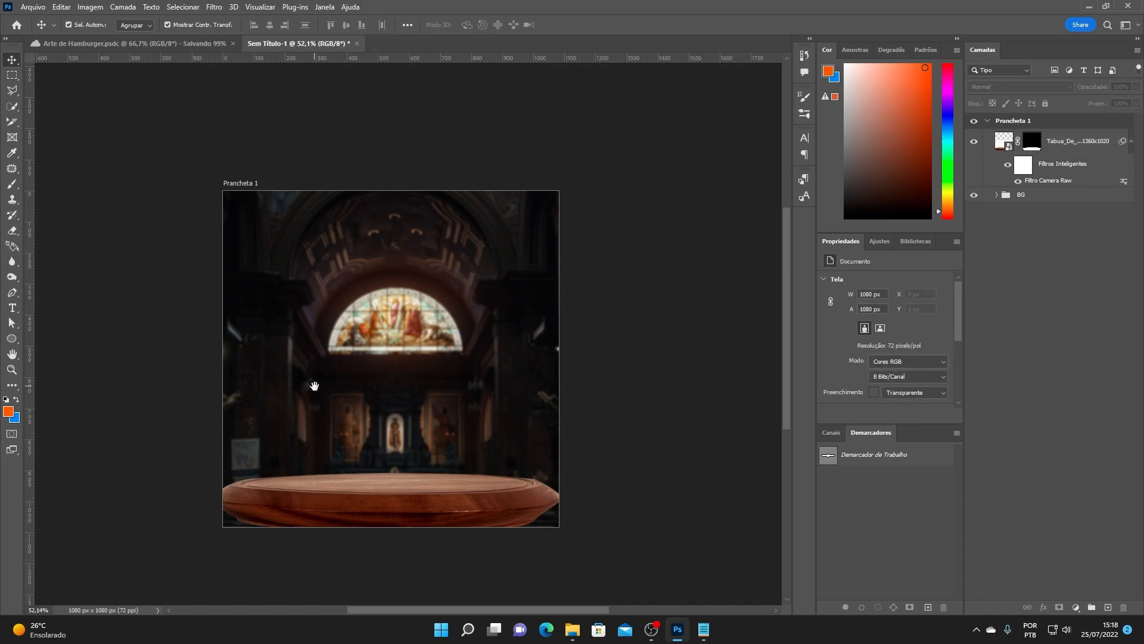
- Add a Color Lookup (Pesquisa de cores) adjustment layer directly above the wooden board layer
drag(314, 387, 365, 372)
scroll(388, 435, up, 1)
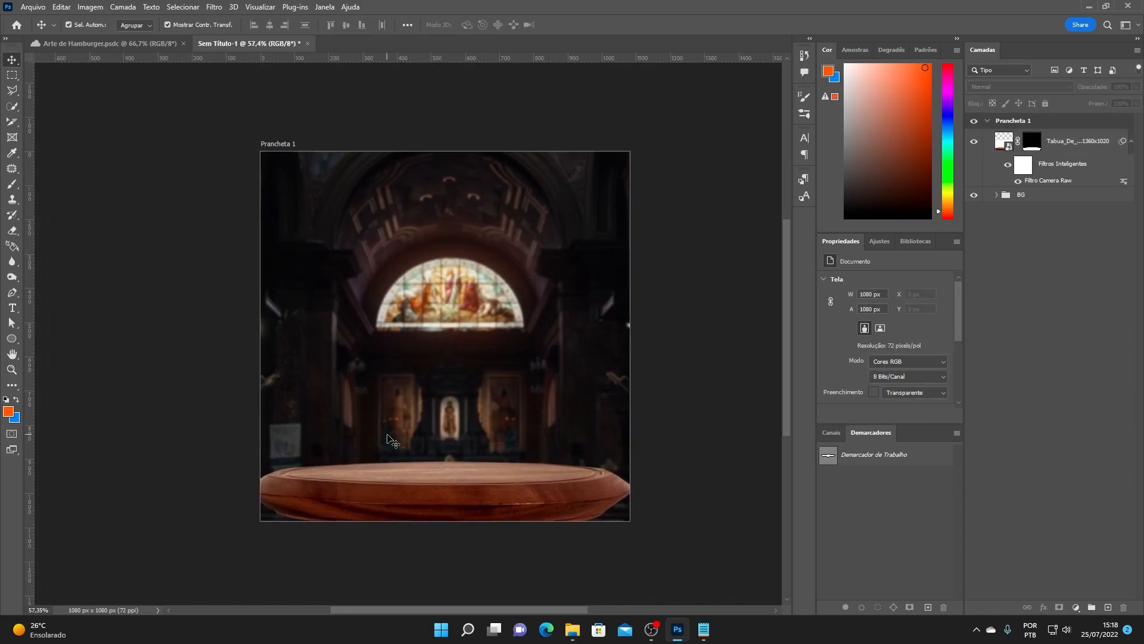
click(1096, 141)
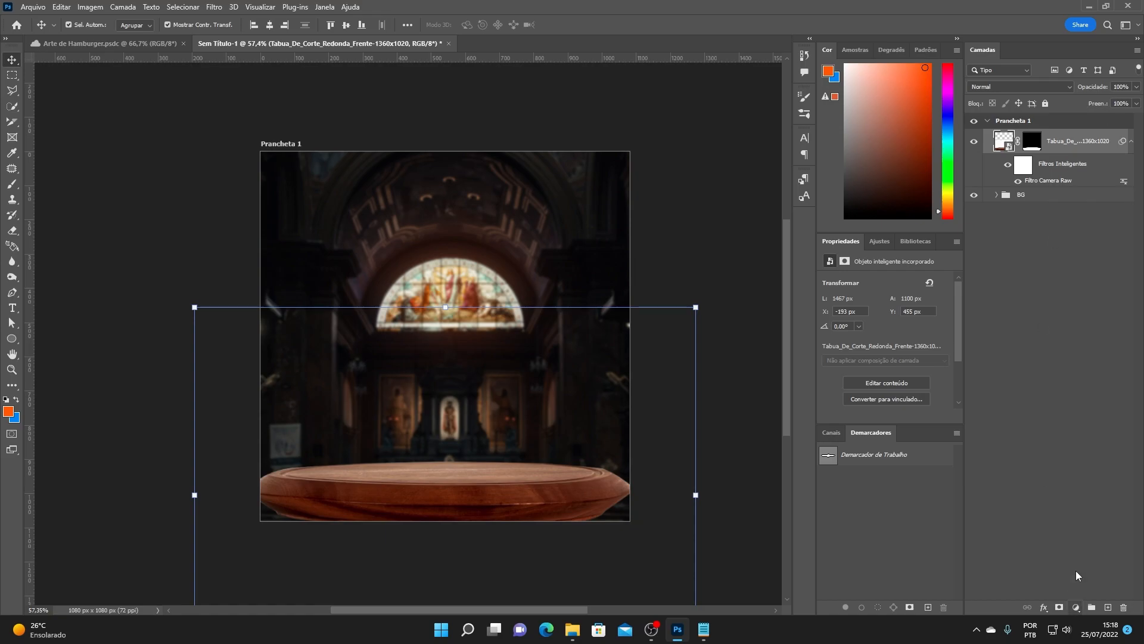
click(1075, 608)
click(975, 578)
click(1075, 609)
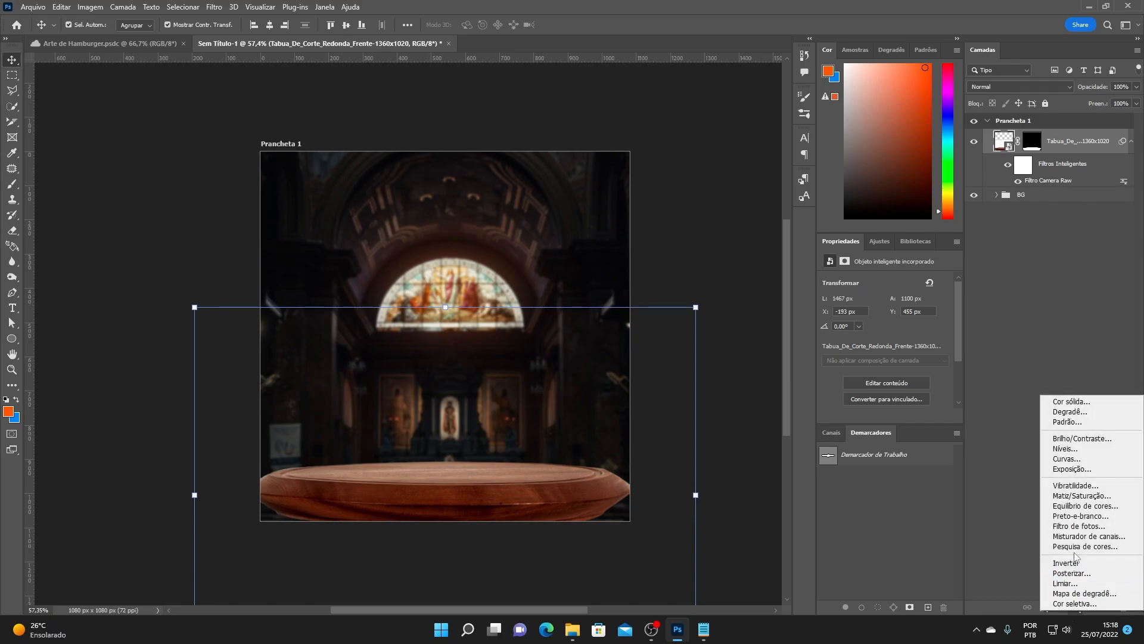
click(1092, 547)
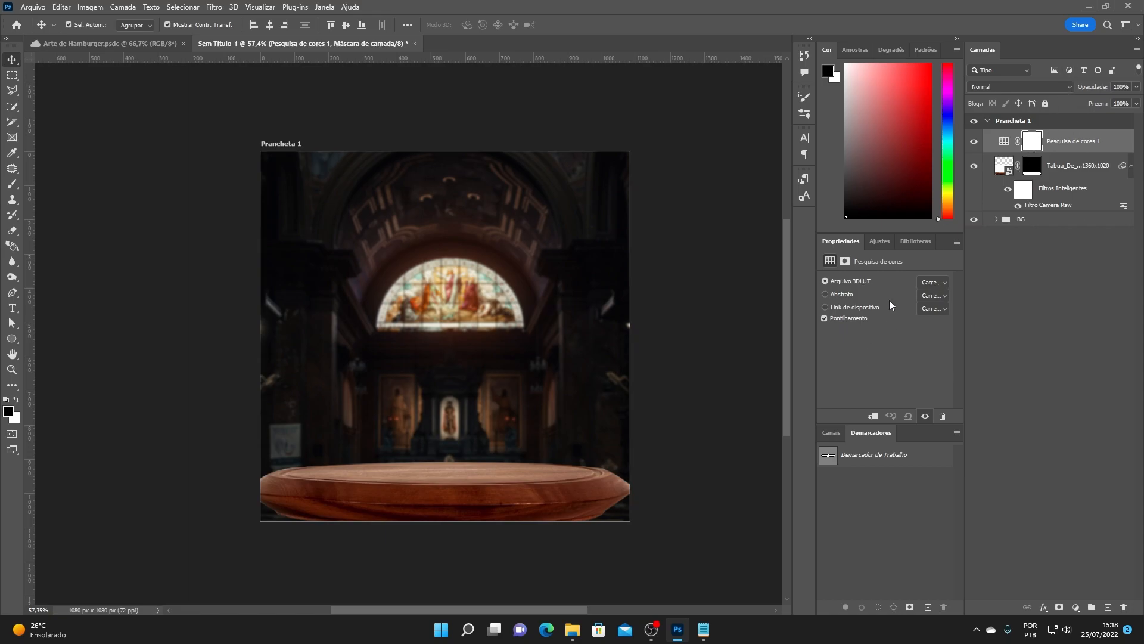
- Load the 3Strip.look 3D LUT in the Color Lookup layer and clip the adjustment to the wooden board layer
click(932, 282)
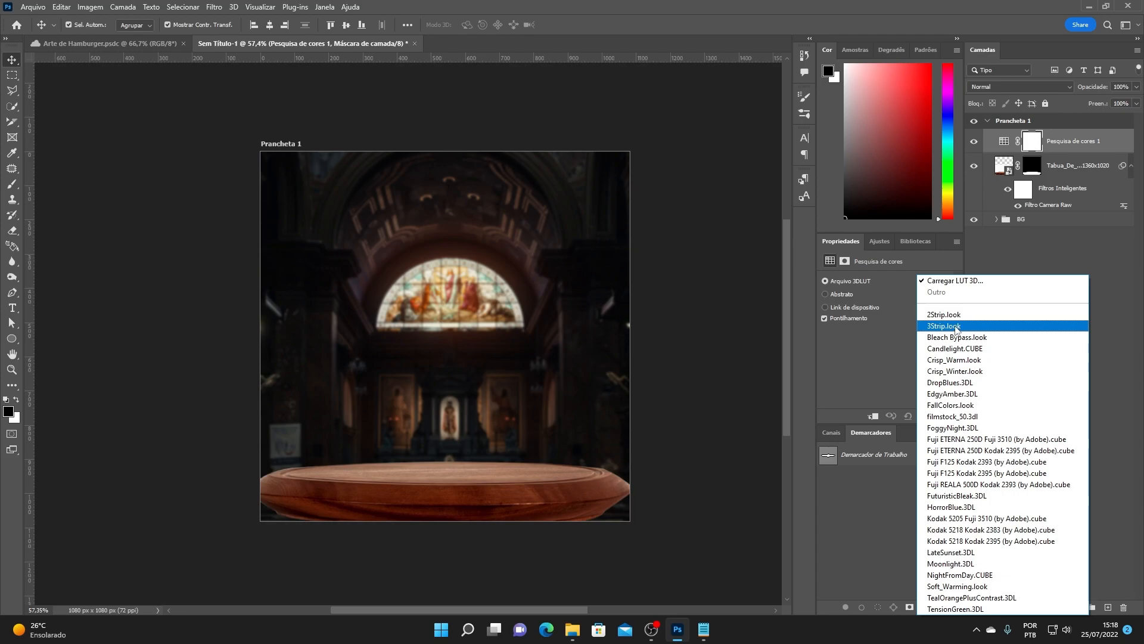
click(955, 326)
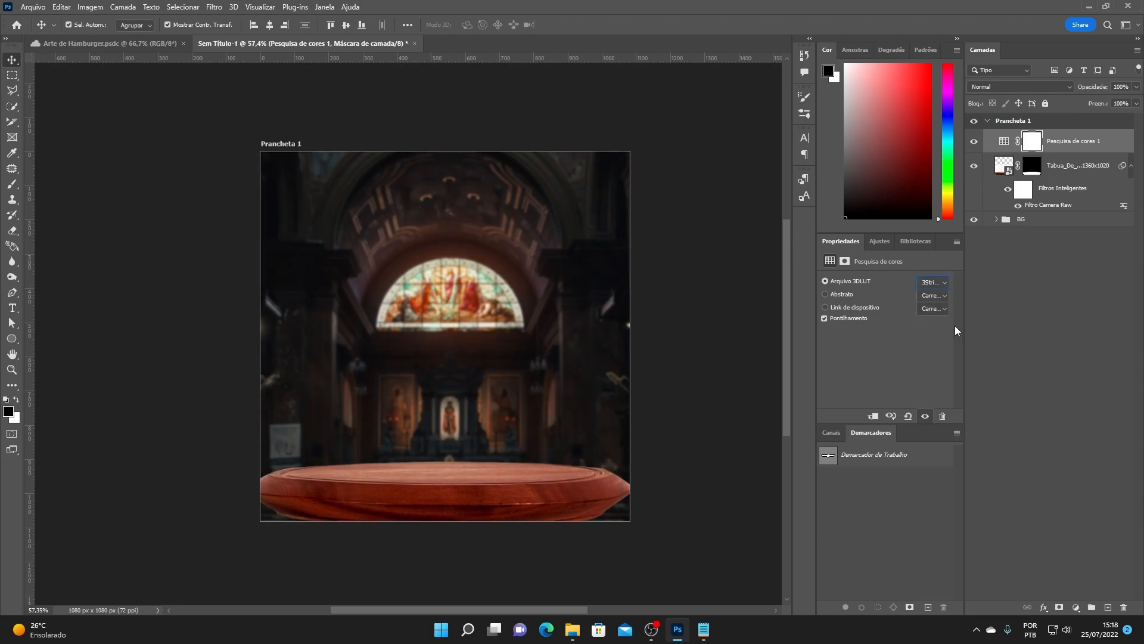
alt+click(1003, 151)
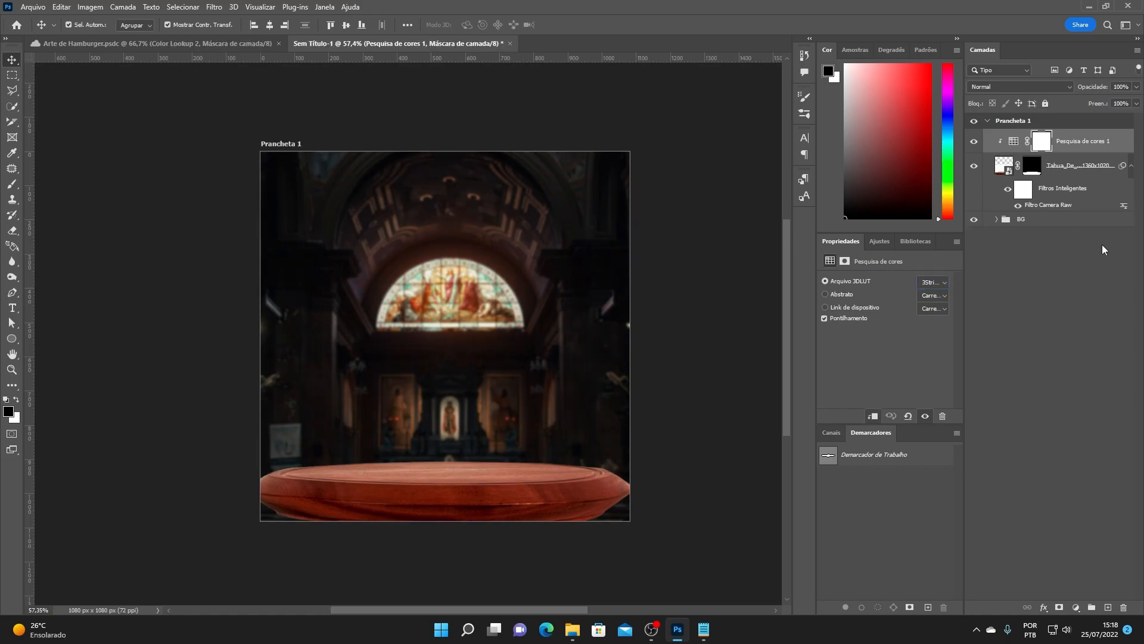
- Adjust the opacity of the Color Lookup layer clipped to the wooden board
click(1136, 88)
drag(1131, 101, 1073, 88)
click(743, 330)
- Add a new layer above the Color Lookup and prepare a soft black brush of about 650 px
click(1101, 143)
click(1107, 607)
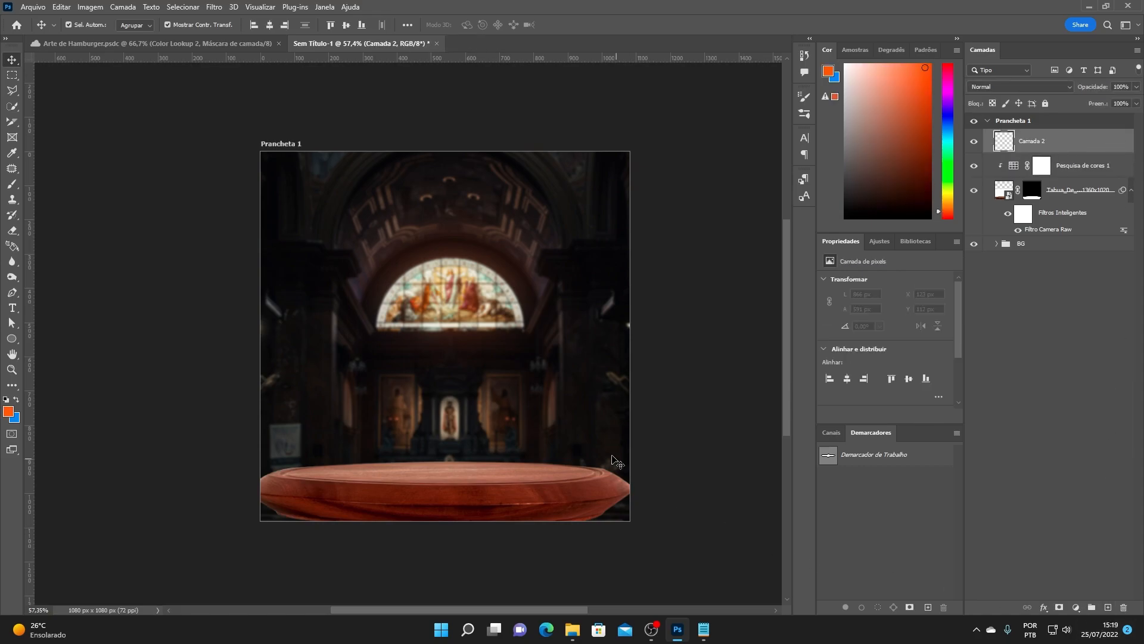
click(13, 187)
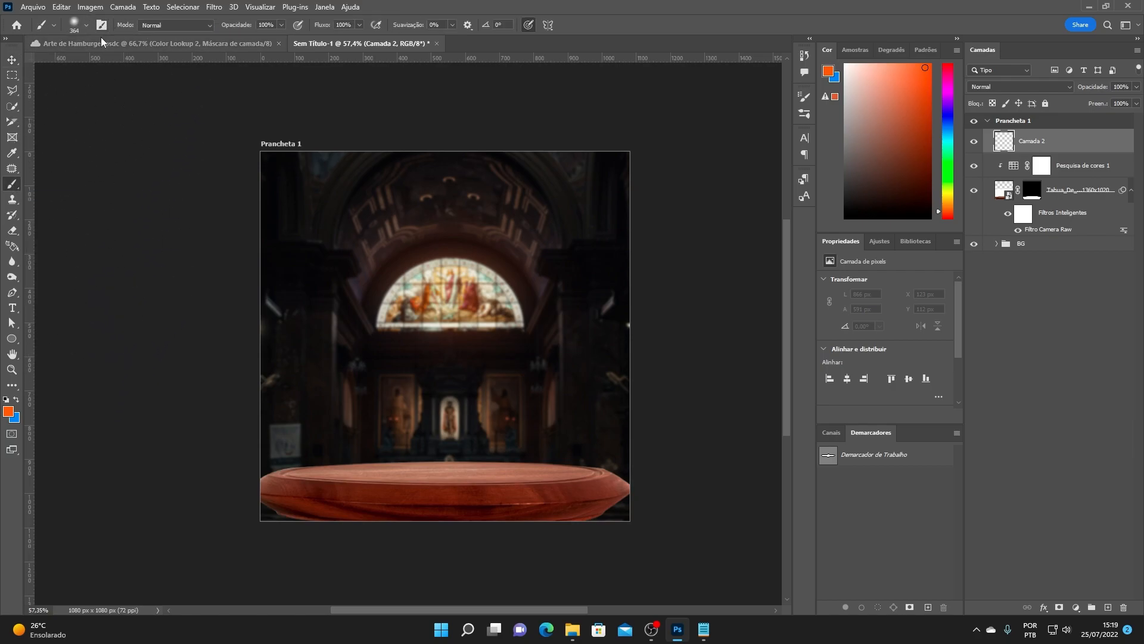
key(x)
click(845, 217)
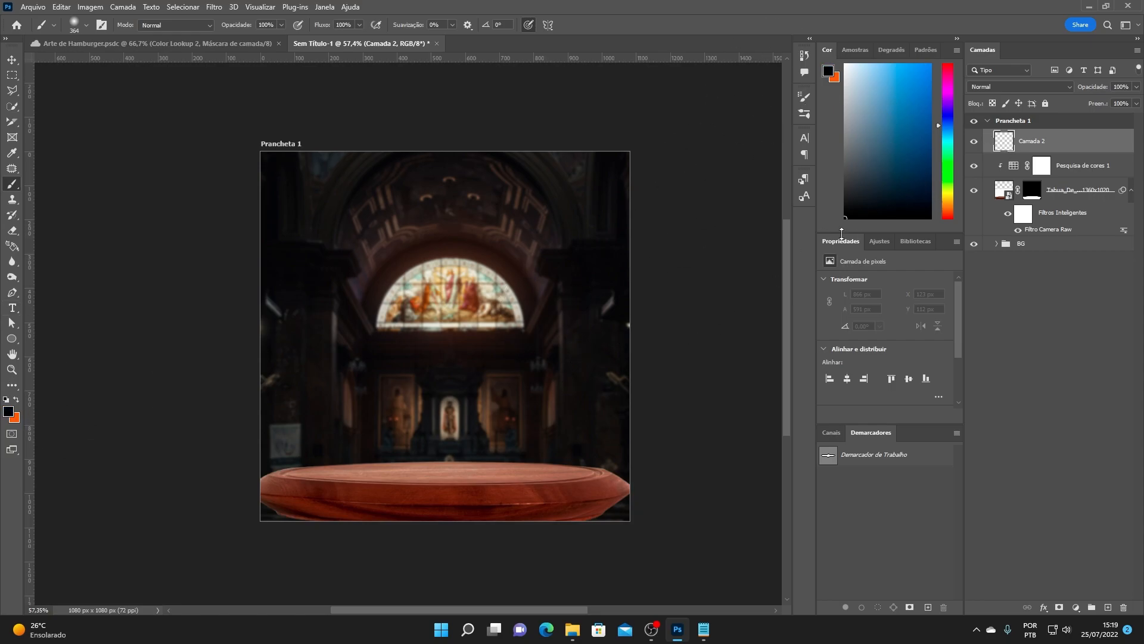
scroll(533, 300, down, 2)
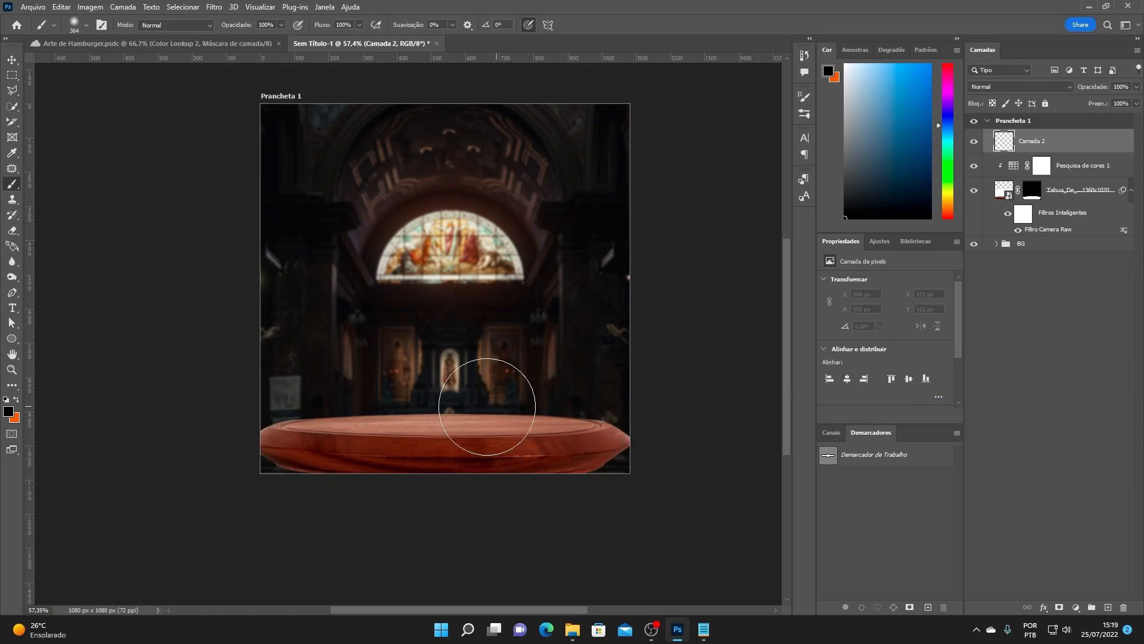
mouse_move(371, 372)
mouse_down()
mouse_move(409, 370)
mouse_move(391, 371)
mouse_move(402, 371)
mouse_move(413, 332)
mouse_up()
scroll(403, 372, down, 2)
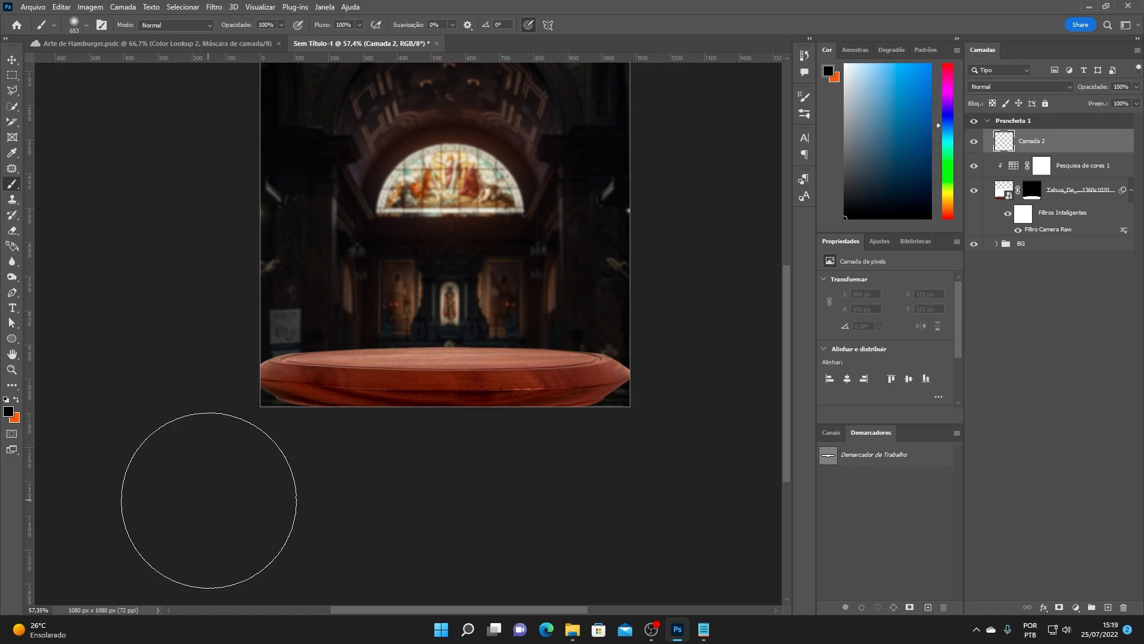
- Undo the unclipped black brush stroke and clip the new layer to the wooden board
mouse_move(259, 440)
mouse_down()
mouse_move(280, 417)
mouse_move(387, 427)
mouse_up()
key(ctrl+z)
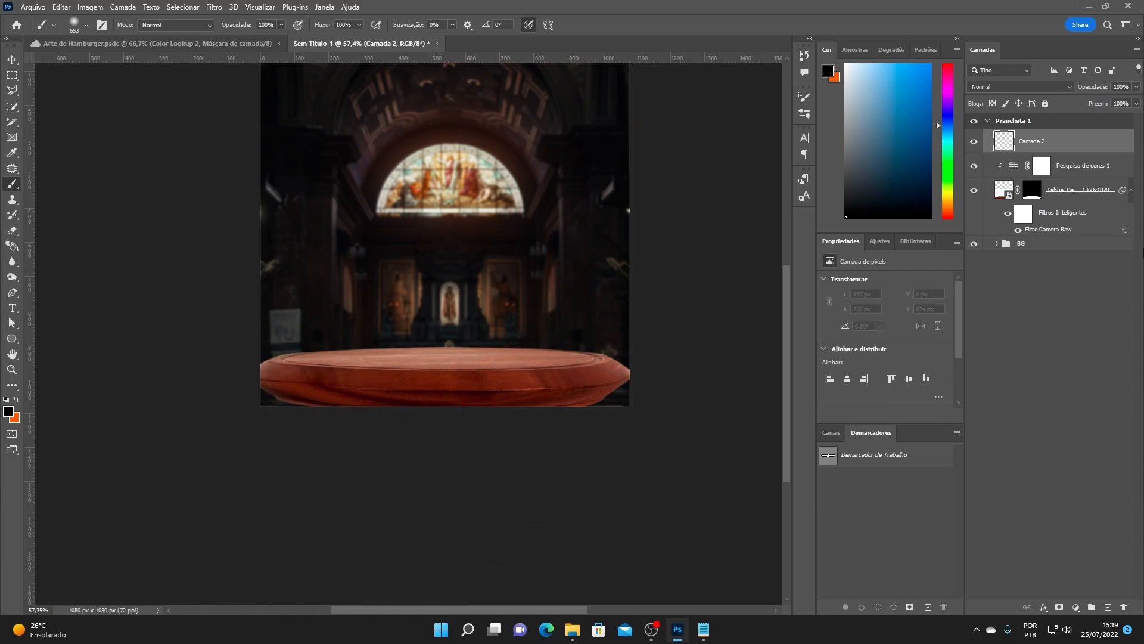
scroll(439, 341, up, 1)
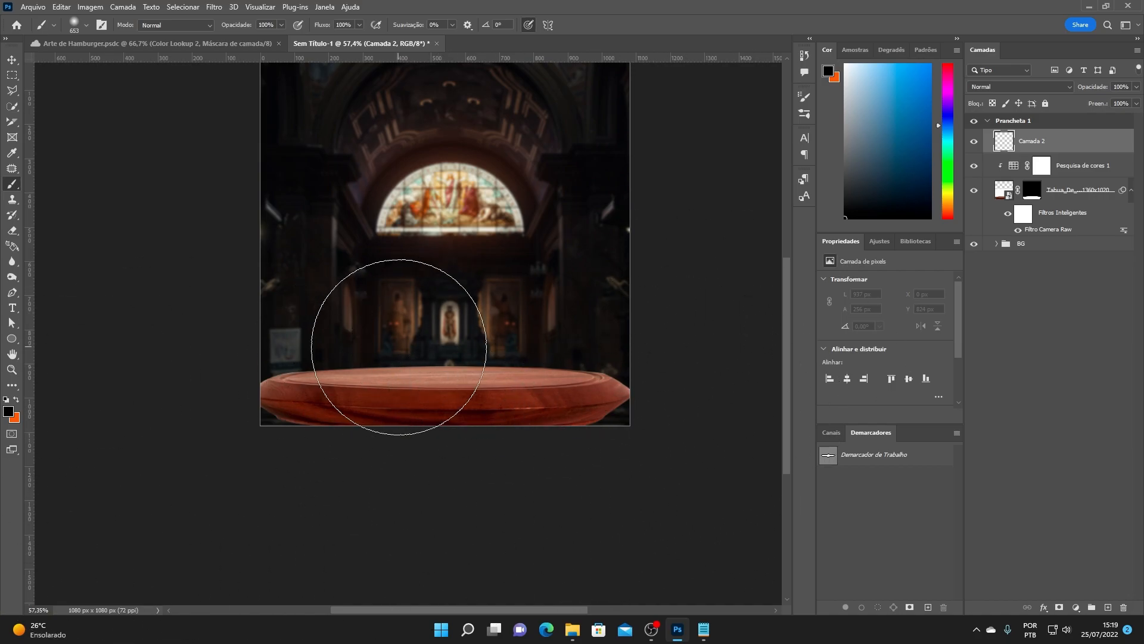
scroll(396, 346, up, 2)
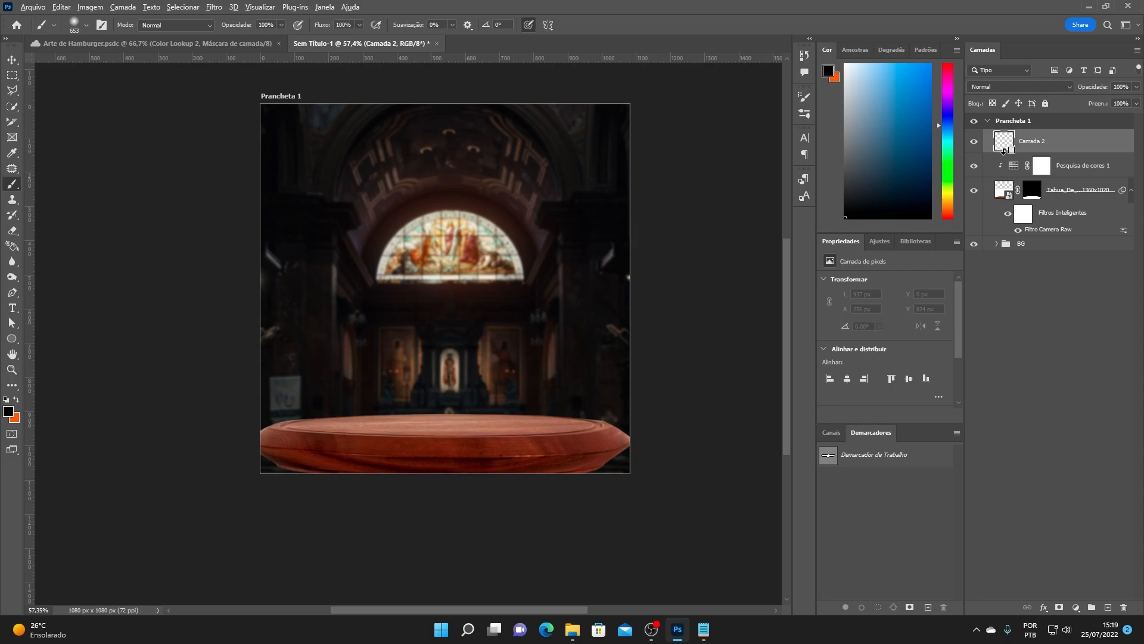
alt+click(1005, 151)
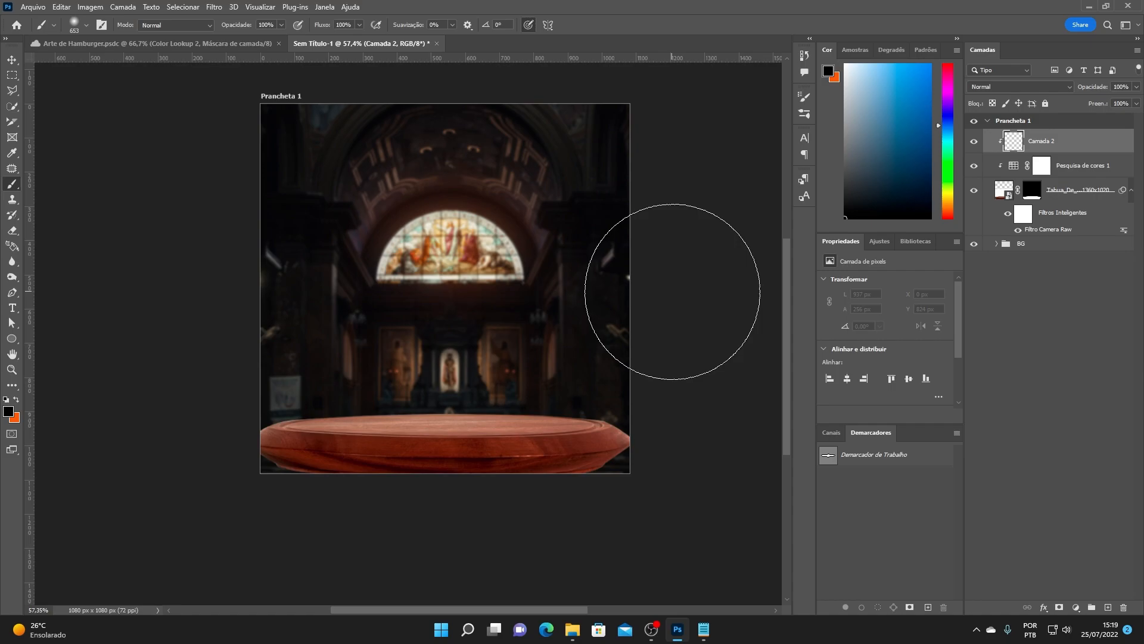
- Paint soft black shading along the board's lower edge and sides, enlarging the brush to about 980 px
scroll(593, 333, down, 3)
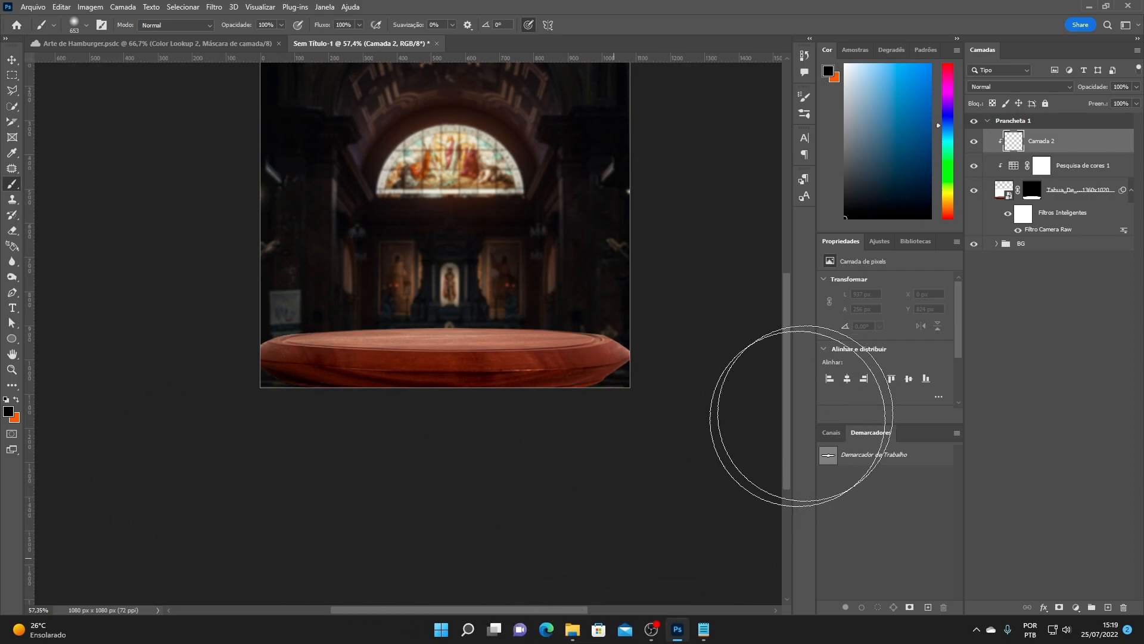
mouse_move(769, 452)
mouse_down()
mouse_move(661, 507)
mouse_move(648, 526)
mouse_move(730, 441)
mouse_up()
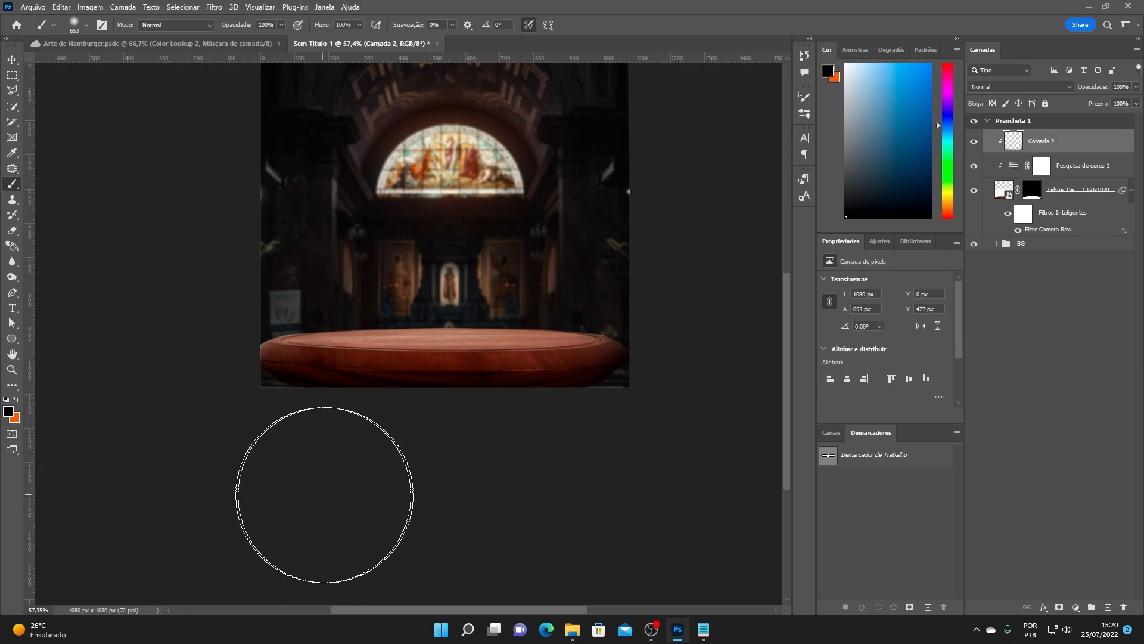
drag(332, 362, 358, 362)
scroll(381, 359, down, 1)
scroll(405, 334, down, 1)
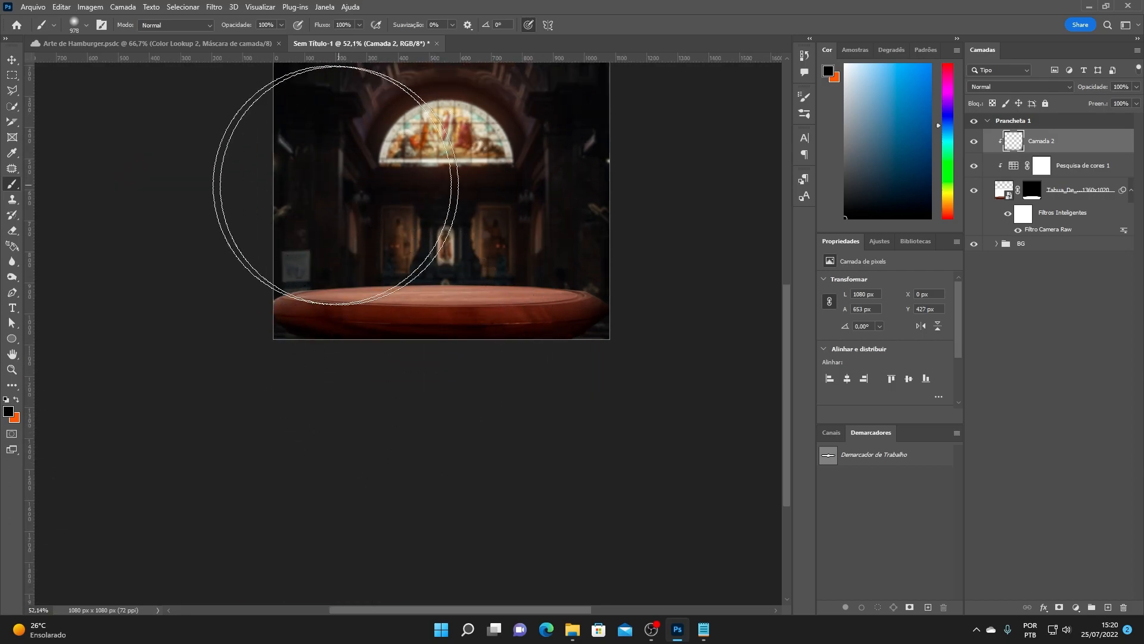
scroll(441, 346, down, 1)
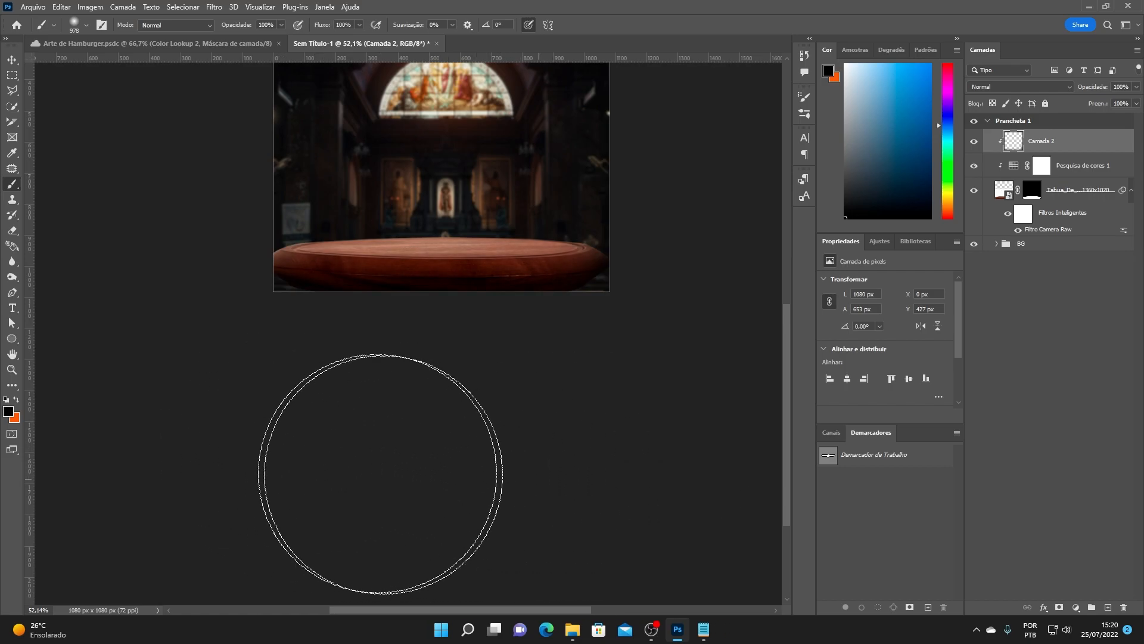
mouse_move(90, 262)
mouse_down()
mouse_move(112, 246)
mouse_move(86, 299)
mouse_up()
scroll(785, 309, up, 3)
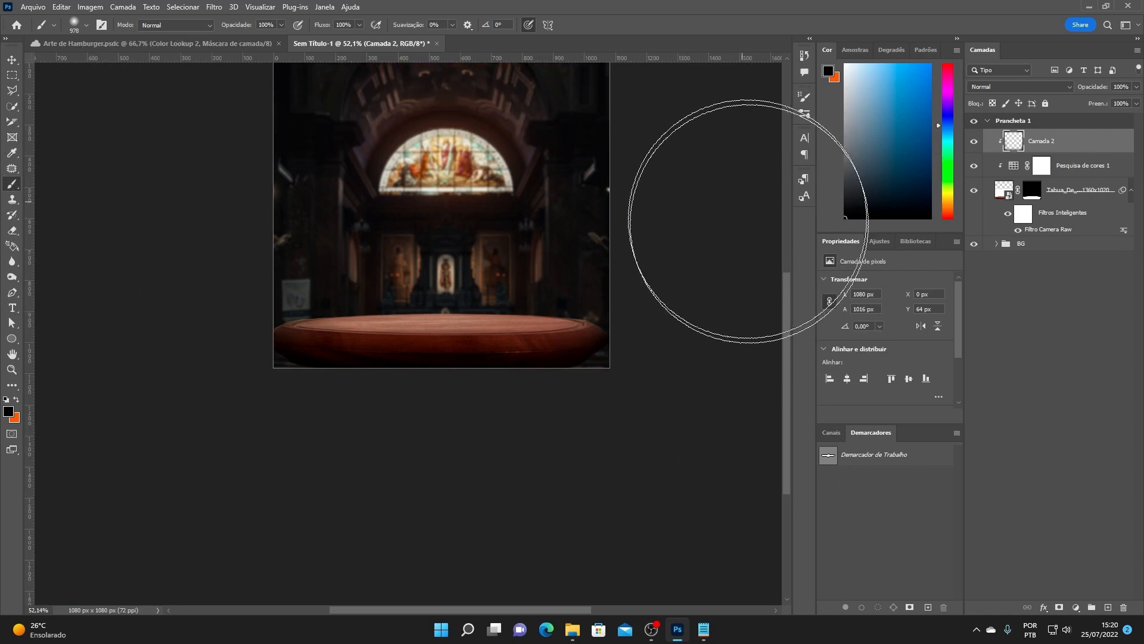
scroll(718, 346, down, 5)
drag(449, 195, 451, 229)
- Set the opacity of the black shading layer on the board to 90%
click(12, 59)
scroll(407, 334, up, 3)
scroll(500, 260, up, 5)
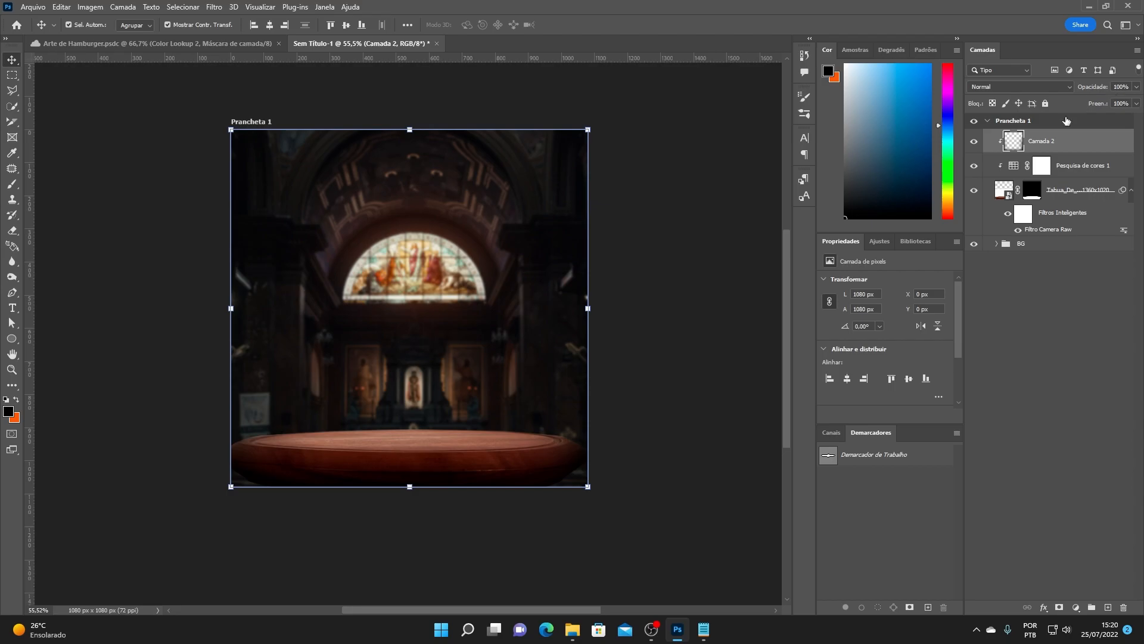
click(1139, 90)
drag(1135, 100, 1131, 103)
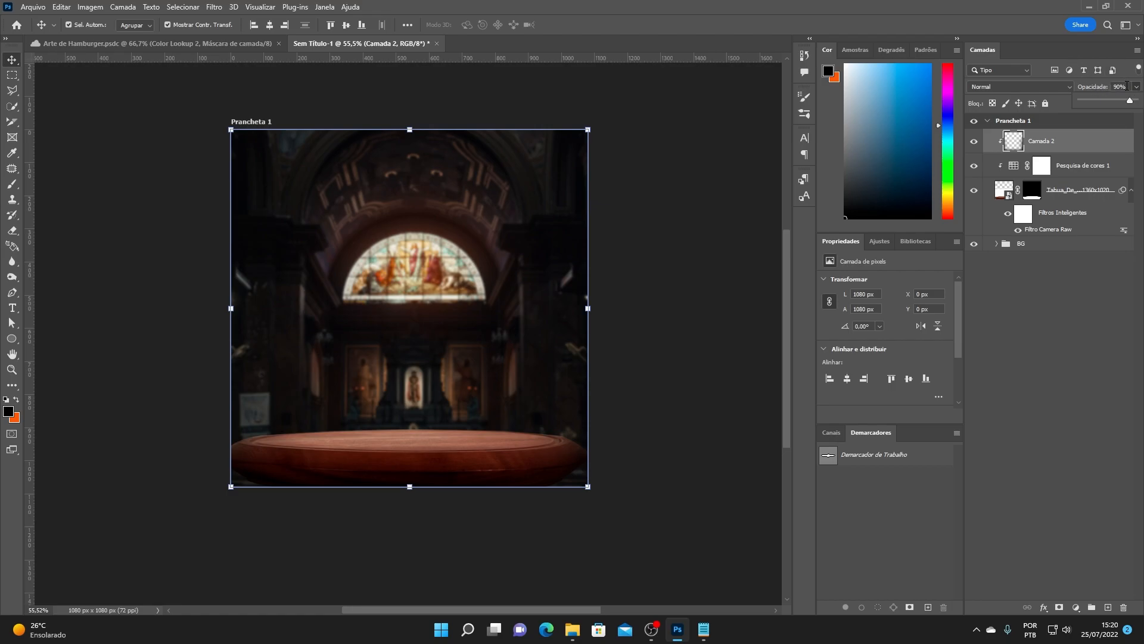
click(707, 251)
- Place the vector-hamburger-printable-18 image from the ARQUIVOS DA AULA folder onto the artboard
scroll(463, 341, up, 2)
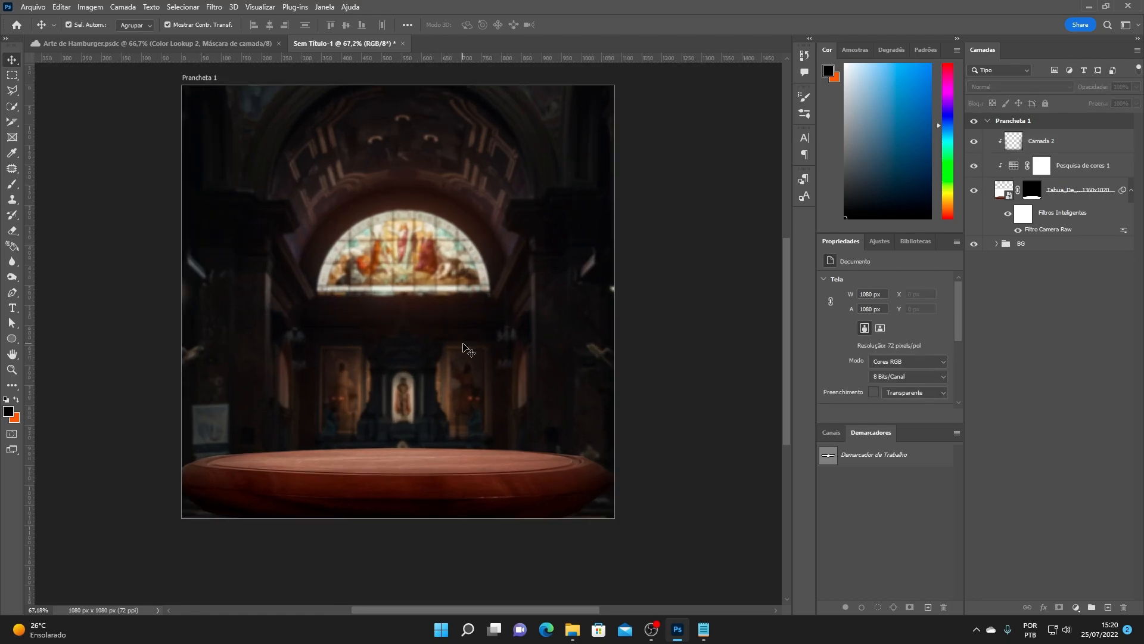
drag(416, 293, 450, 327)
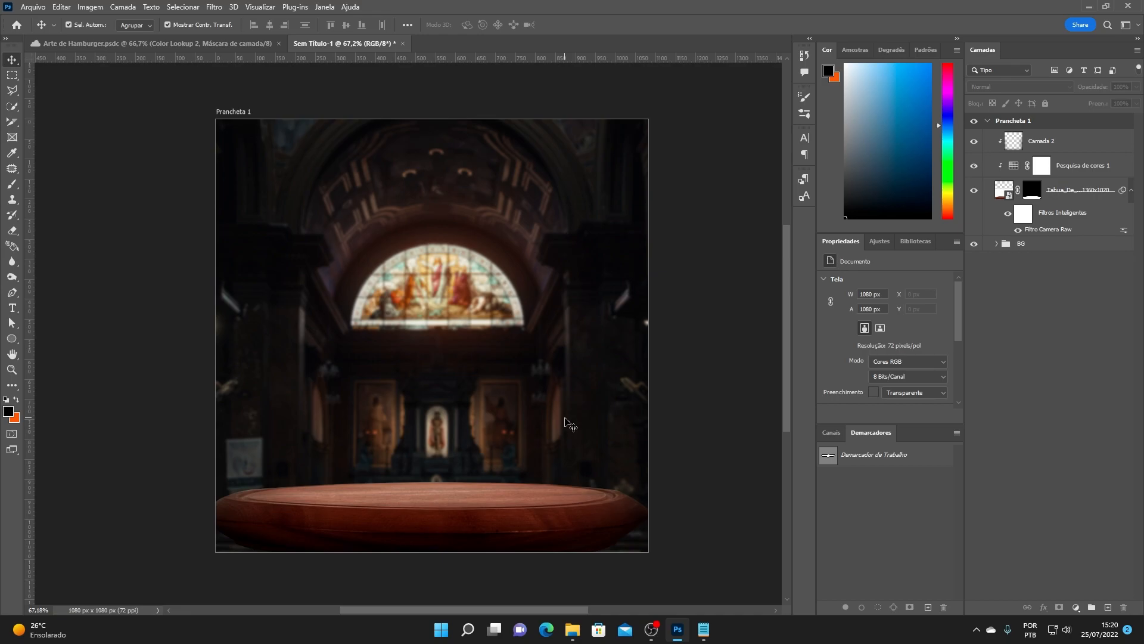
click(572, 629)
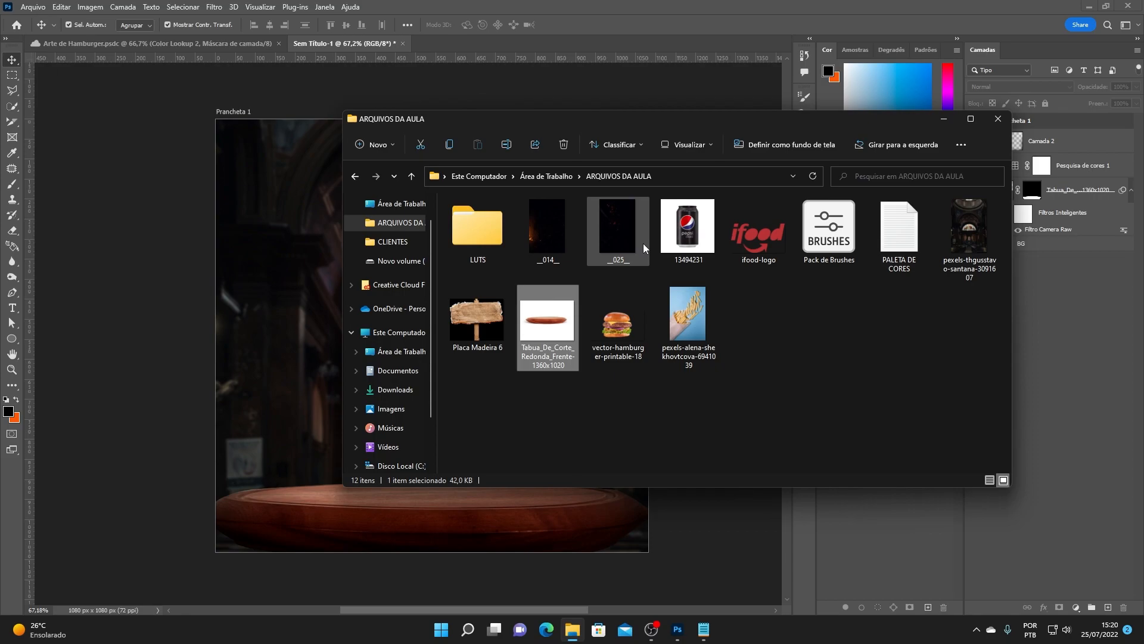
click(611, 332)
drag(621, 320, 284, 359)
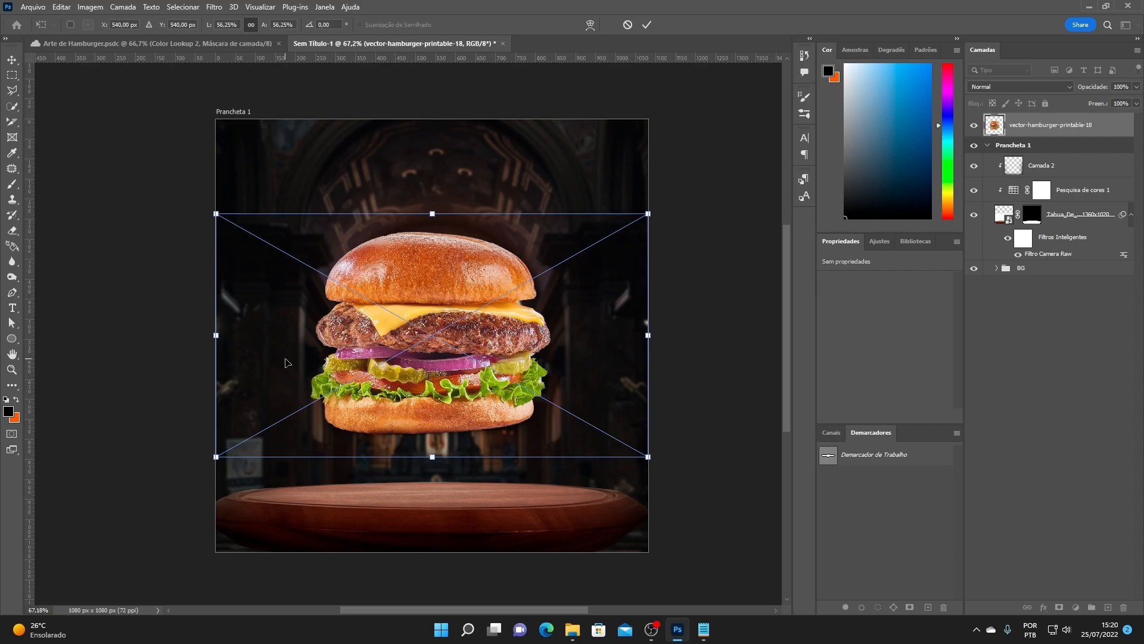
key(Return)
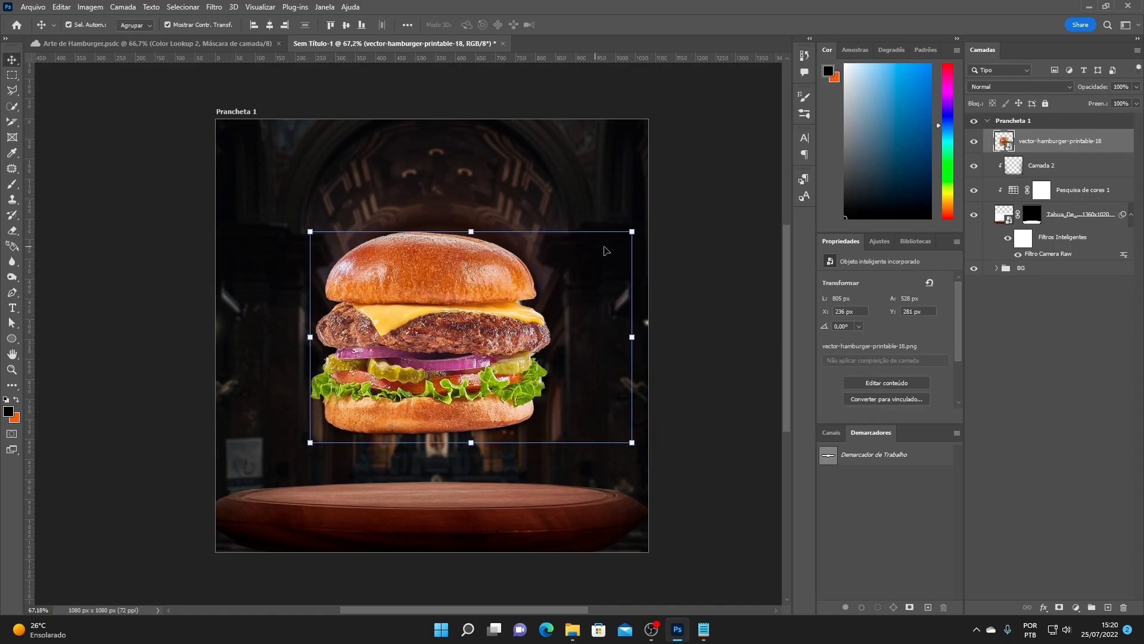
- Scale the hamburger to about 43.21% and move it down so that it rests on top of the wooden board
click(631, 231)
drag(646, 213, 594, 239)
drag(486, 323, 519, 411)
drag(627, 331, 630, 329)
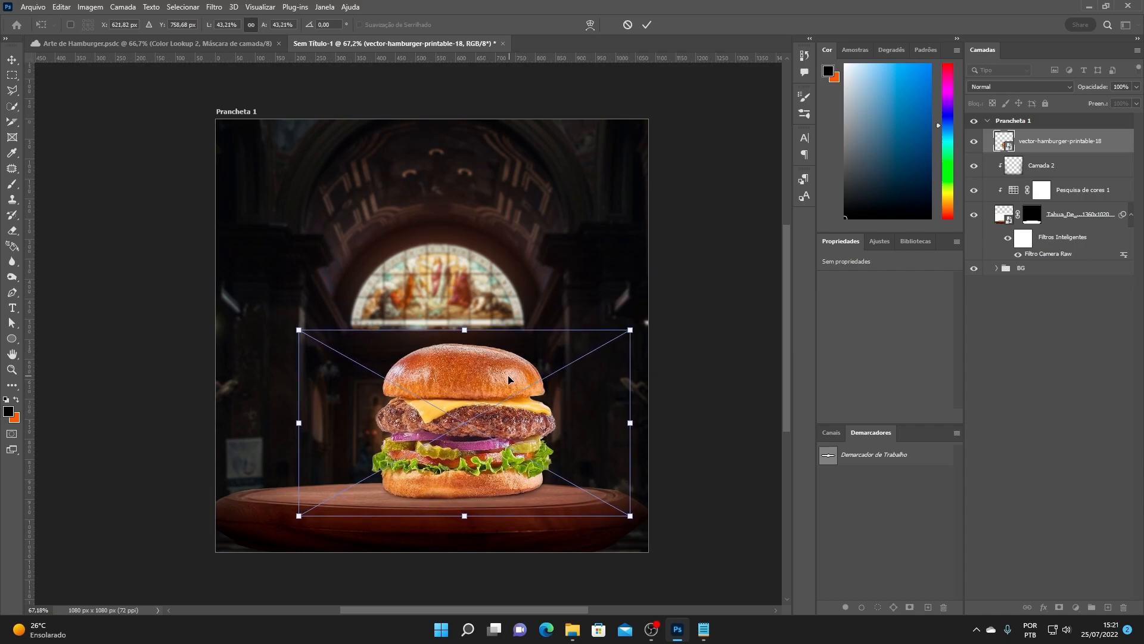
click(647, 24)
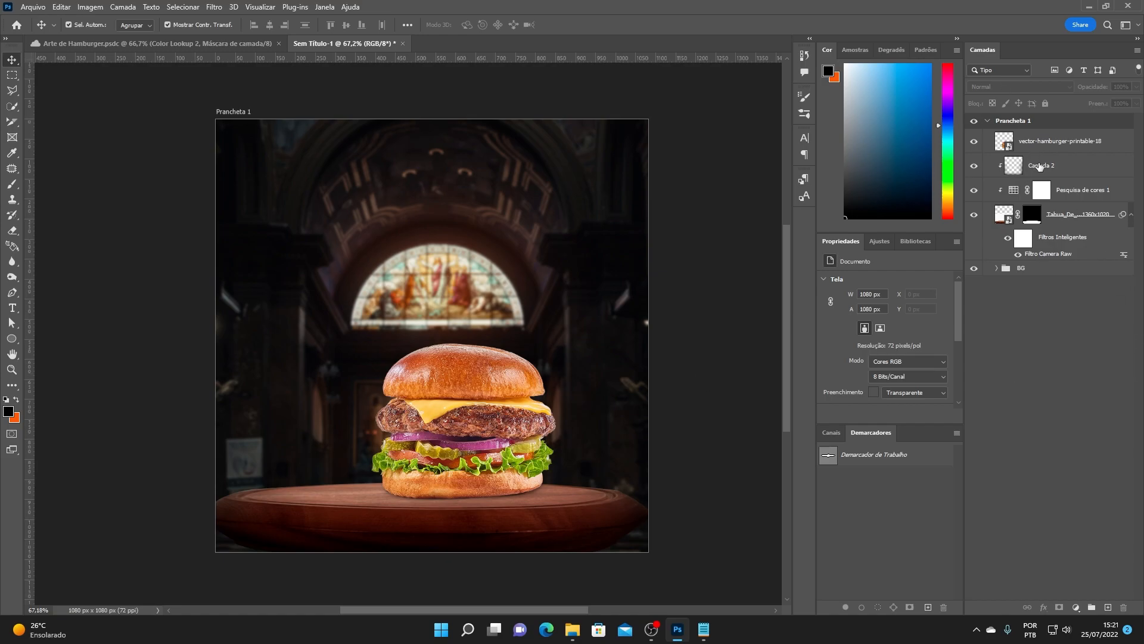
- Group the board layer with its clipped shading and Color Lookup layers and name the group MADEIRA
click(1040, 167)
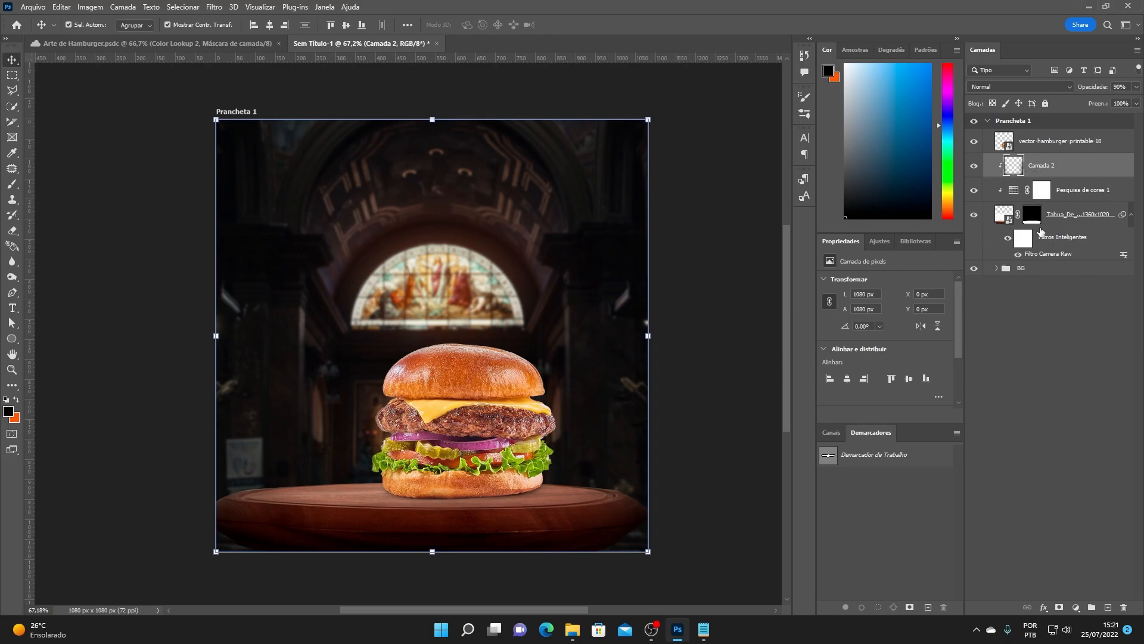
shift+click(1067, 221)
key(ctrl+g)
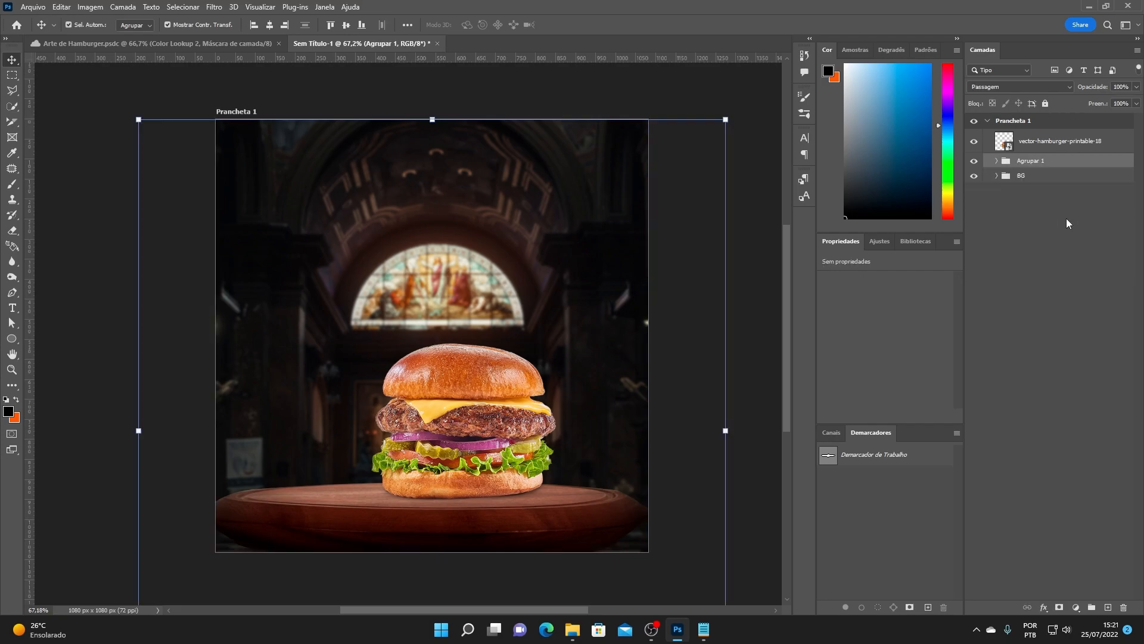
double_click(1031, 161)
text(tmade)
key(BackSpace)
key(BackSpace)
key(BackSpace)
key(BackSpace)
text(MADEIRA)
key(Return)
- Put the hamburger layer into its own group named BURGER
click(1047, 143)
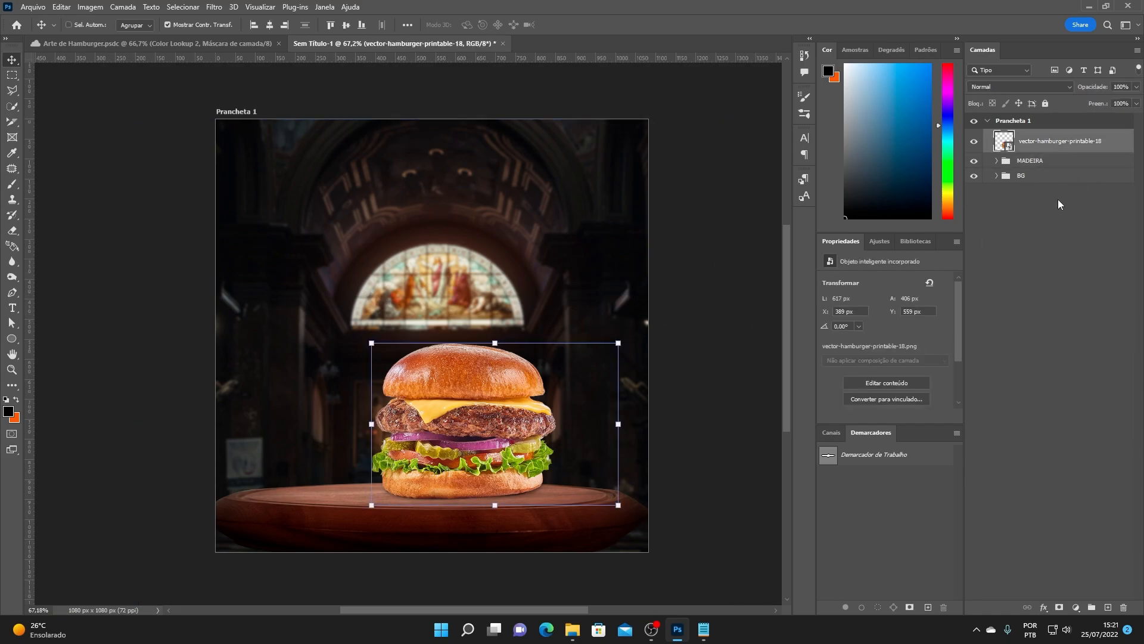
key(ctrl+g)
double_click(1033, 137)
text(B)
key(Return)
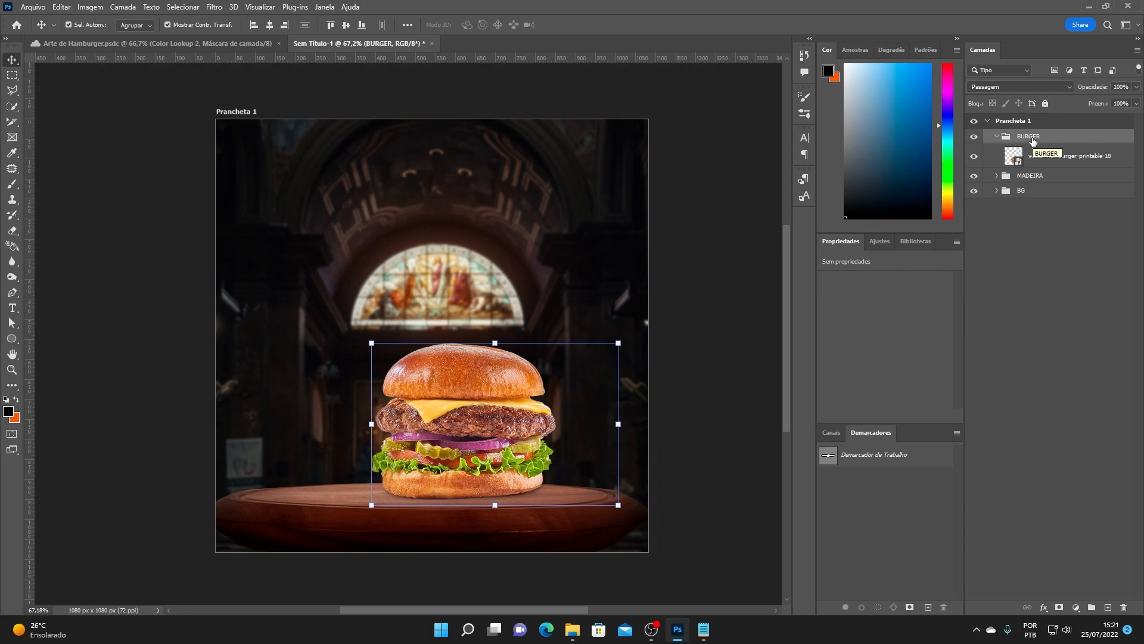
click(692, 318)
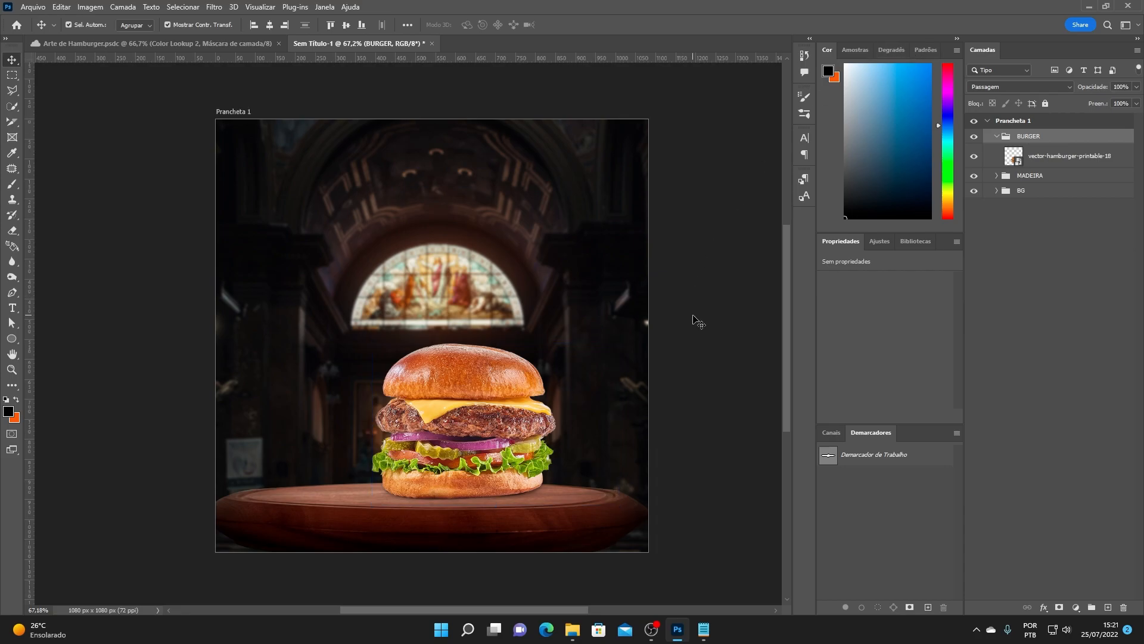
- Draw a flat black ellipse about 434 x 28 px in the BURGER group, on the board beside the burger's base
scroll(506, 446, down, 1)
scroll(502, 438, up, 1)
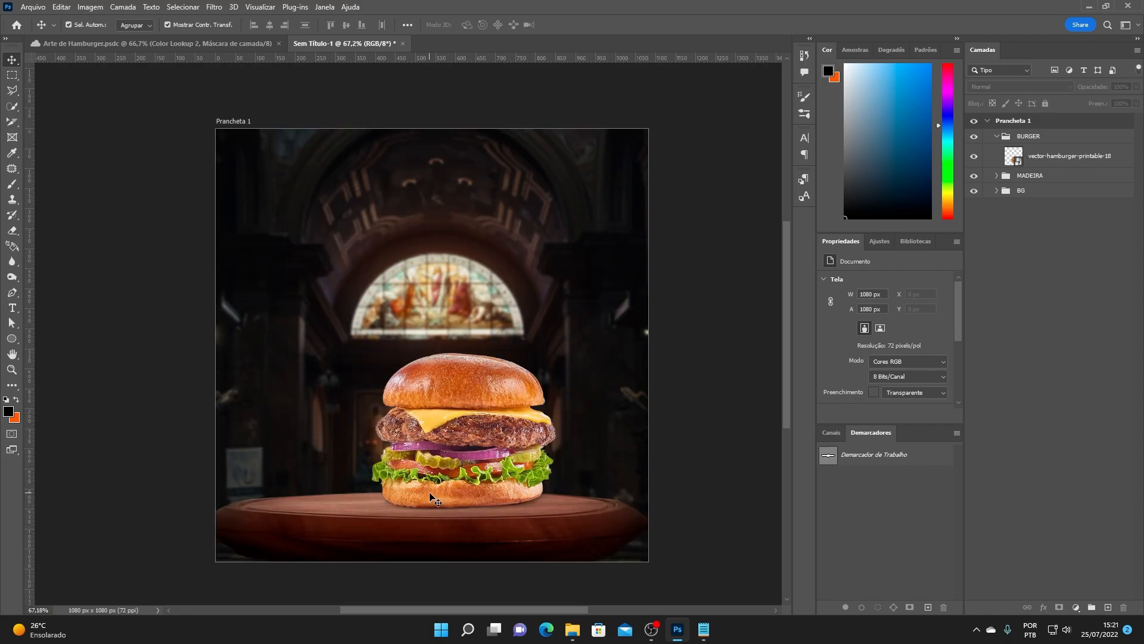
scroll(431, 494, up, 2)
scroll(457, 390, down, 2)
scroll(456, 382, up, 1)
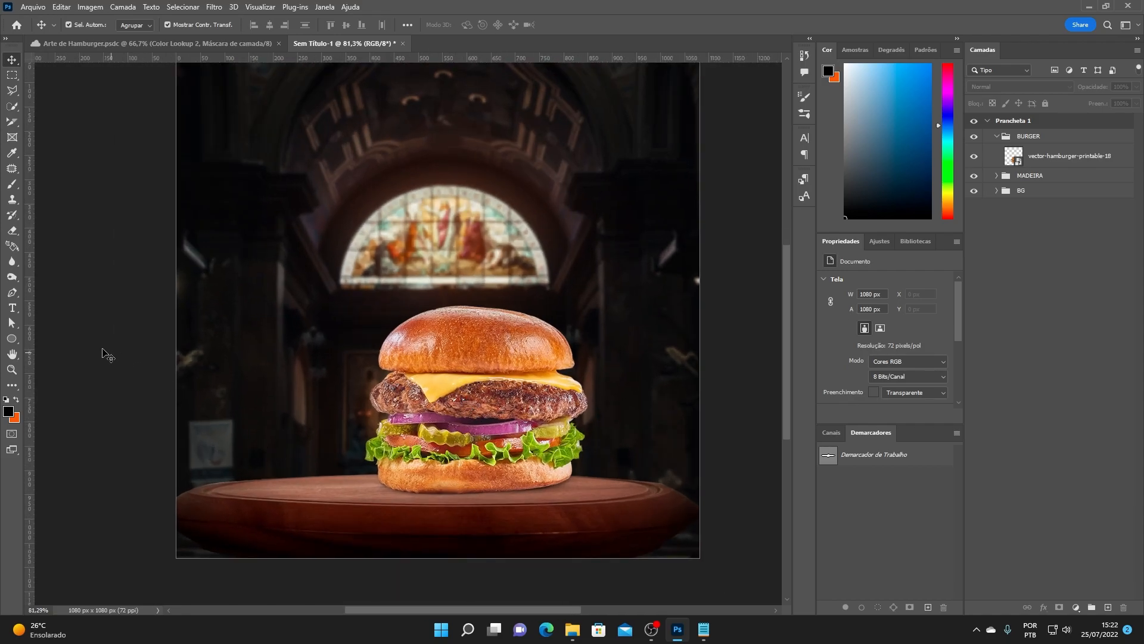
click(12, 339)
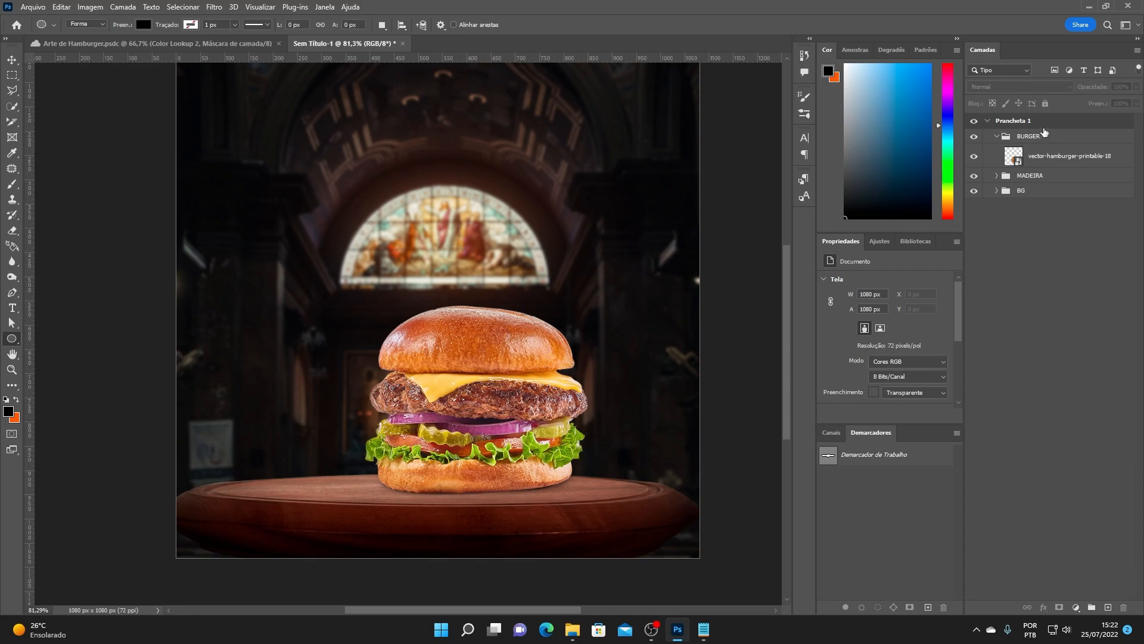
click(1041, 158)
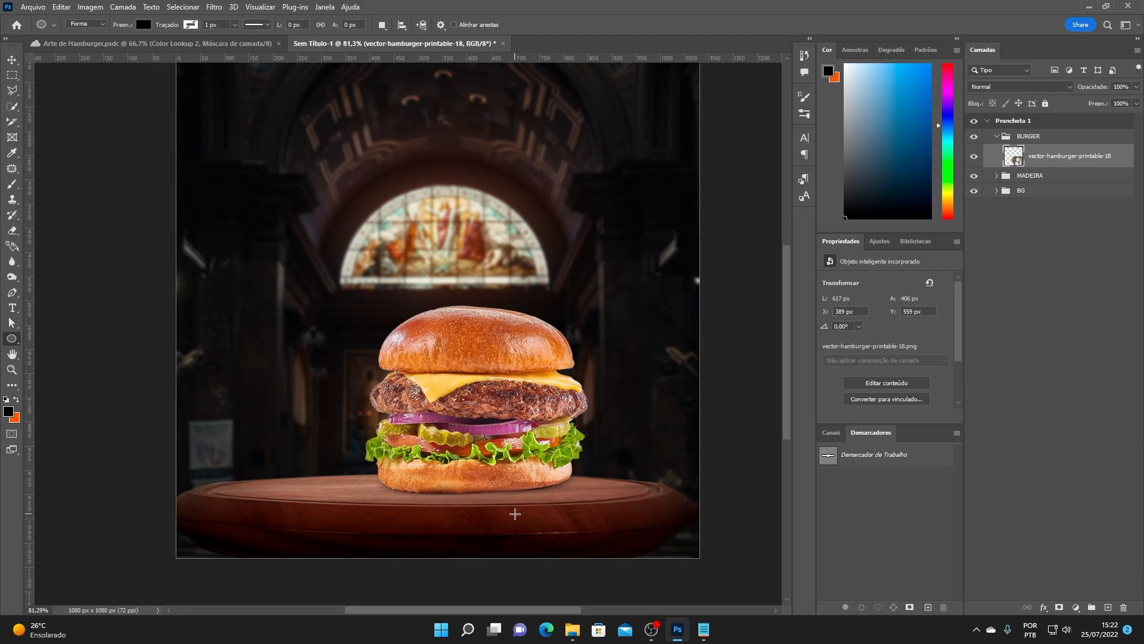
drag(380, 483, 484, 490)
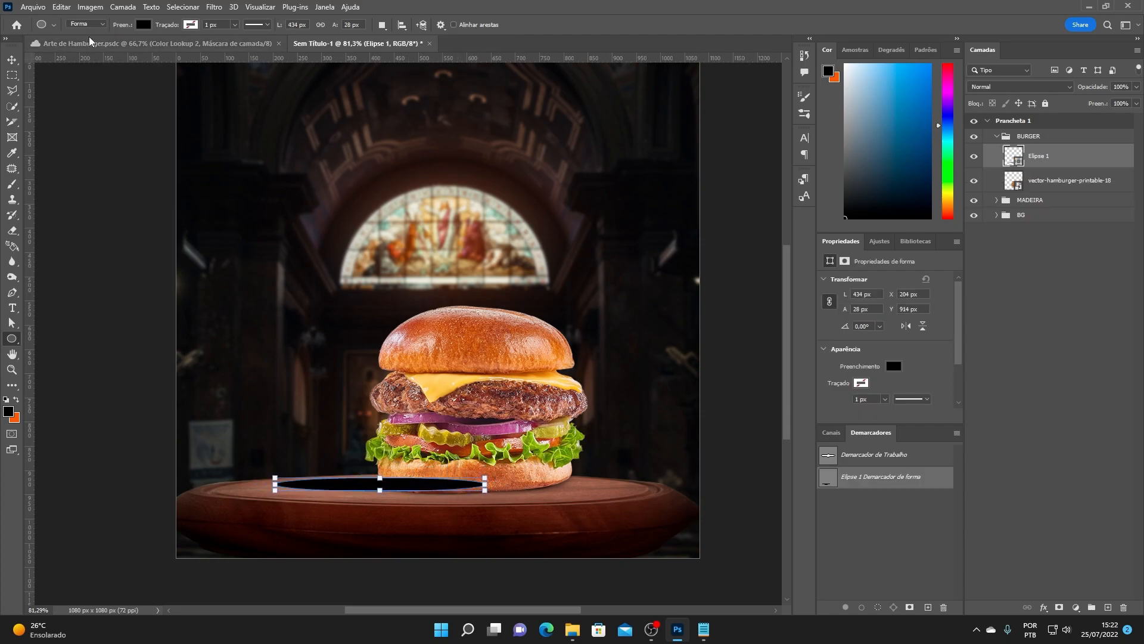
click(11, 59)
drag(401, 486, 512, 501)
key(ctrl+z)
key(ctrl+z)
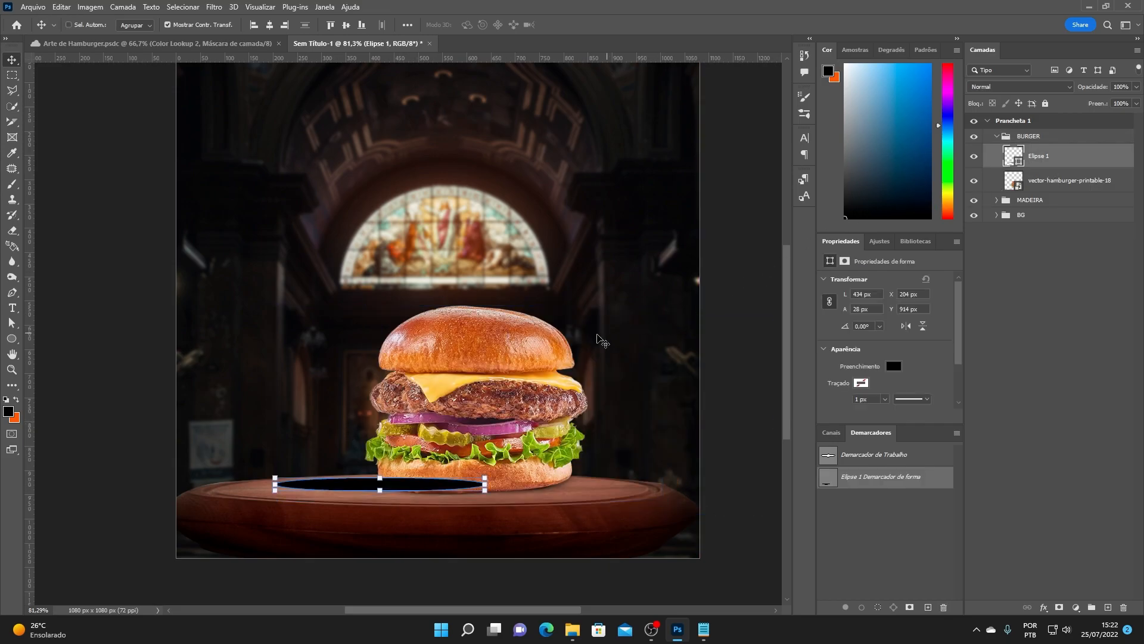
- Move the black ellipse under the bottom bun, to about X 406 px and Y 919 px
click(379, 492)
drag(404, 492, 523, 493)
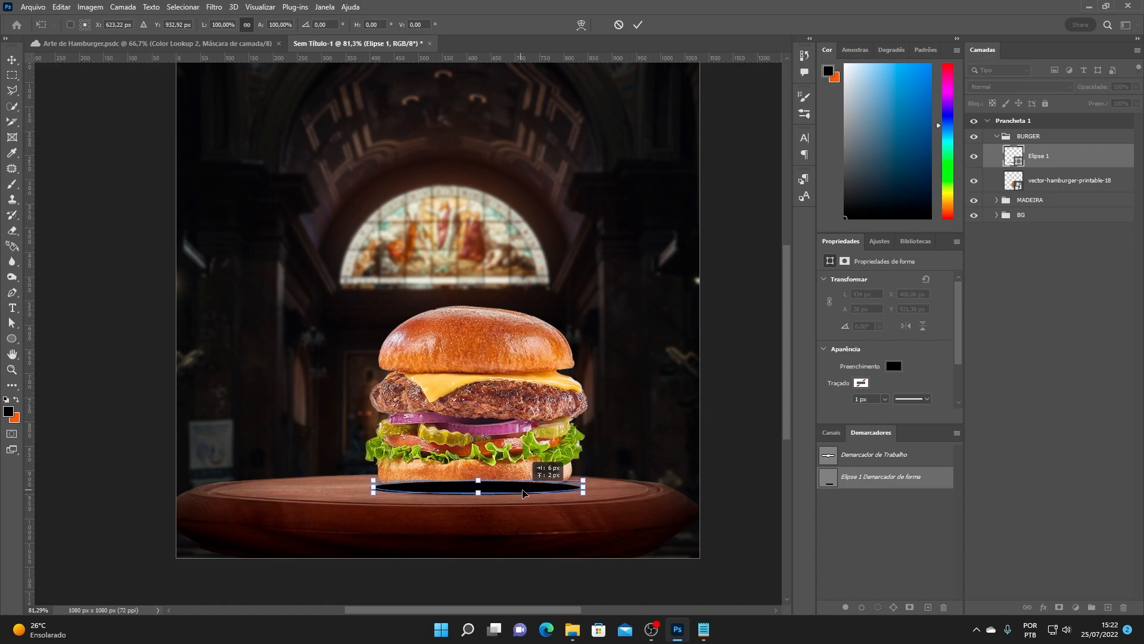
click(637, 25)
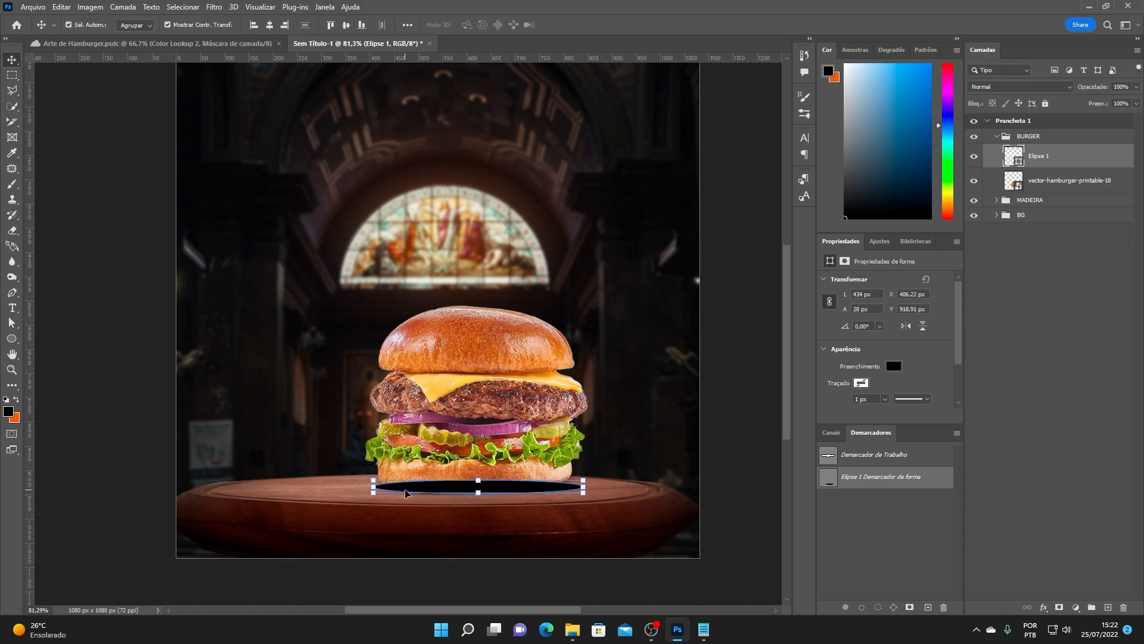
scroll(405, 492, down, 1)
scroll(530, 516, up, 1)
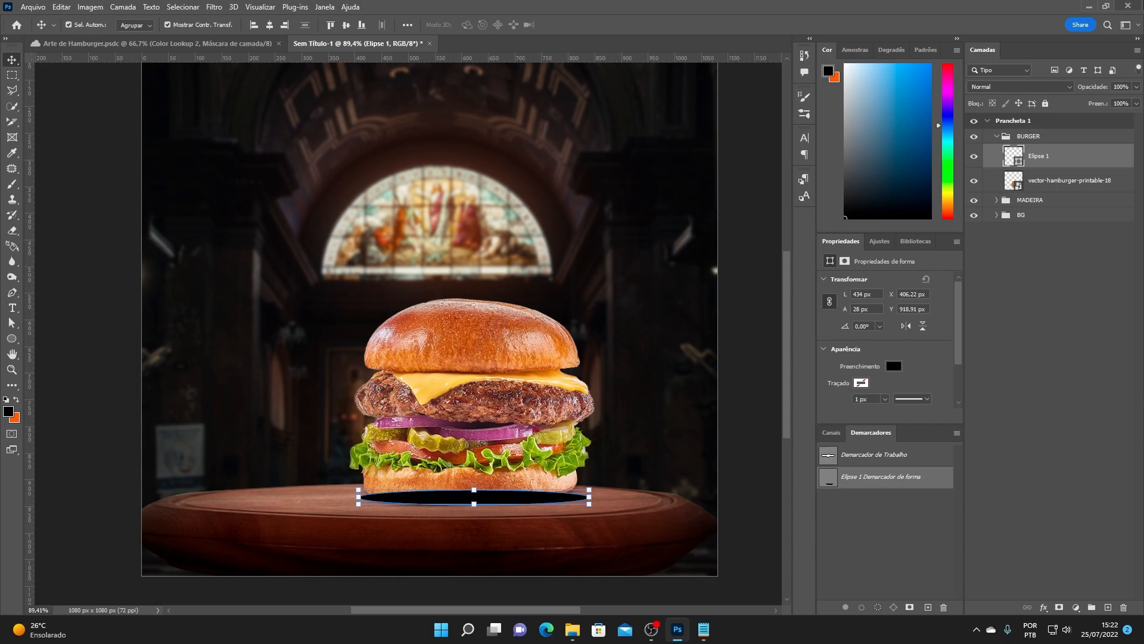
- Place the ellipse layer beneath the hamburger layer inside the BURGER group
drag(1059, 157, 1060, 193)
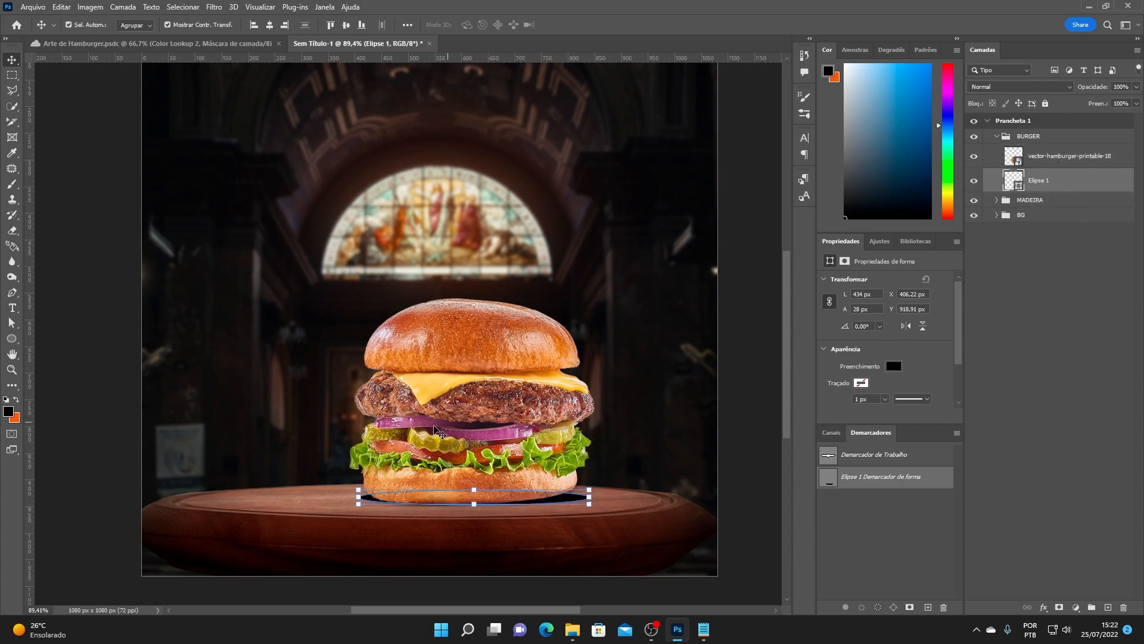
scroll(444, 438, down, 2)
click(439, 546)
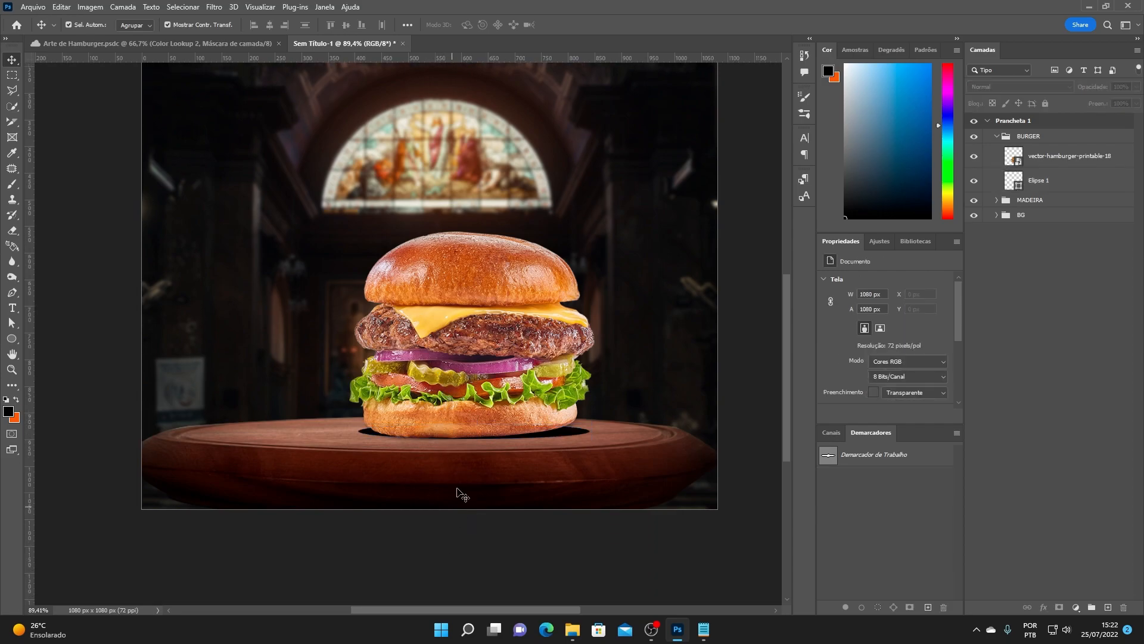
- Nudge the ellipse slightly down and left under the bun, to X 405.22 px and Y 921.91 px
scroll(548, 445, up, 4)
click(582, 422)
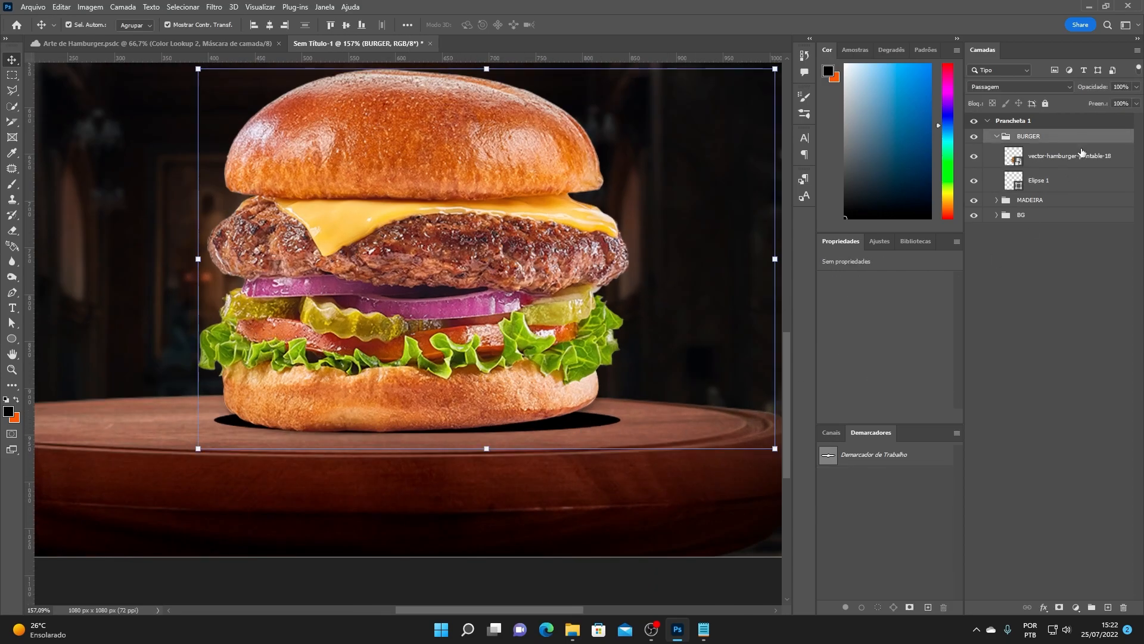
click(1052, 183)
key(Down)
key(Left)
key(Down)
key(Up)
key(Left)
key(Right)
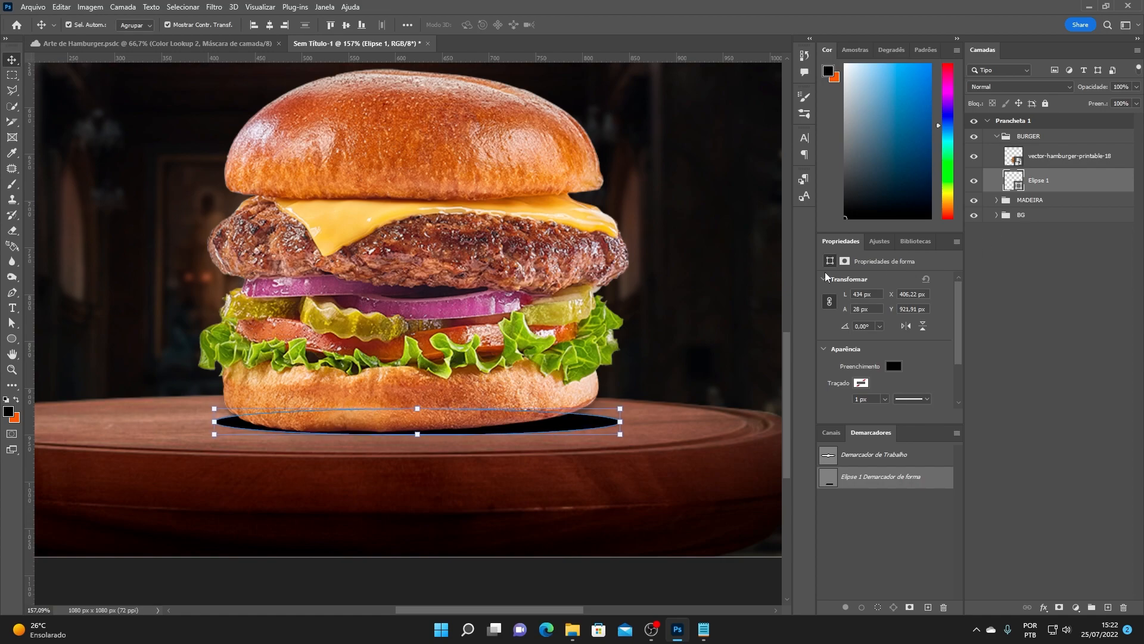
scroll(484, 240, down, 3)
scroll(484, 240, down, 1)
click(444, 457)
drag(455, 224, 459, 326)
drag(544, 160, 538, 227)
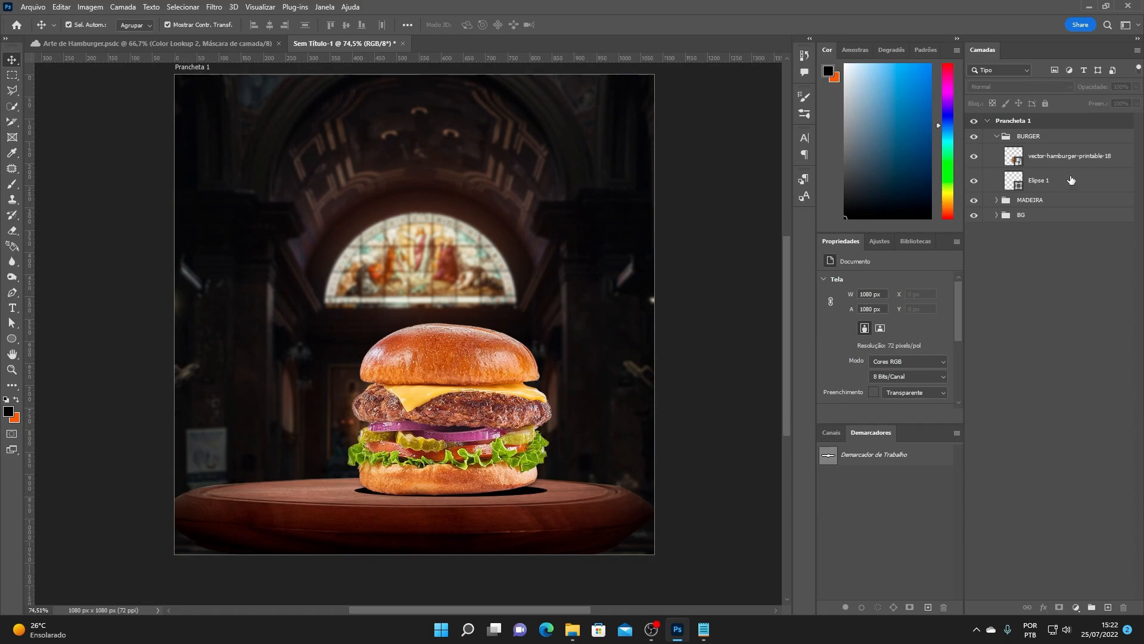
- Convert the ellipse to a smart object and apply a Gaussian Blur with a 6.0-pixel radius
click(1052, 181)
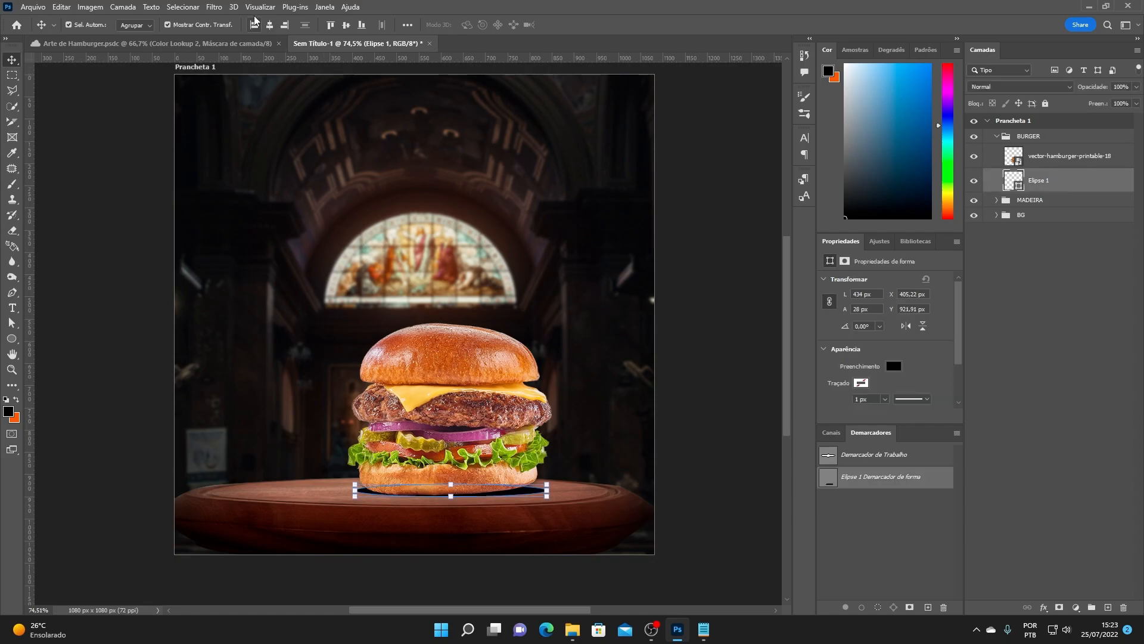
click(213, 8)
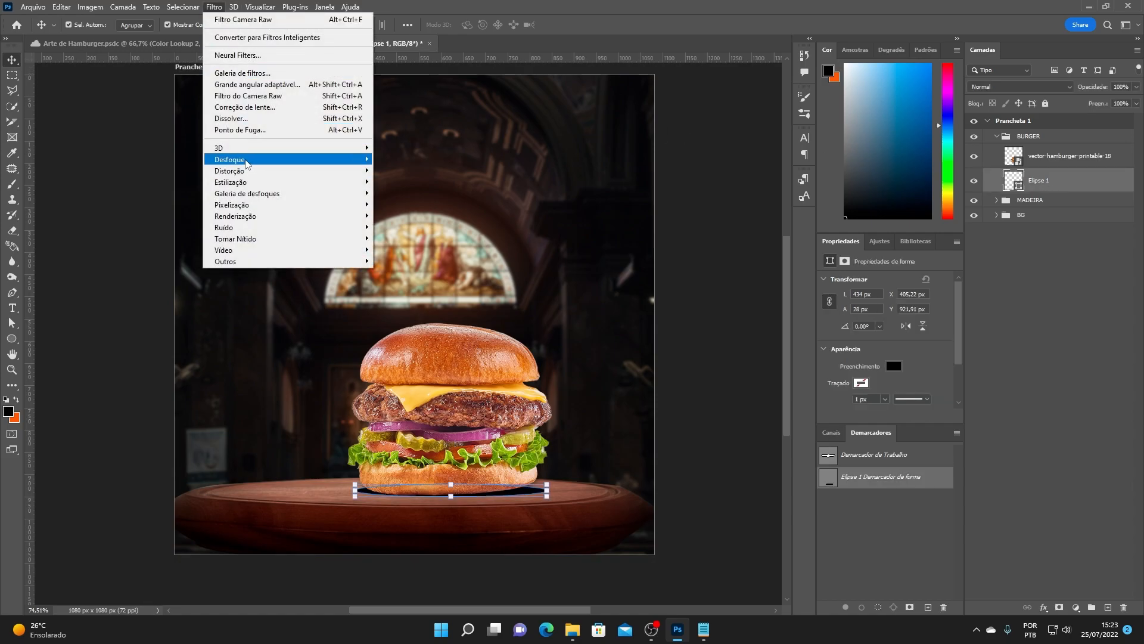
mouse_move(256, 159)
click(453, 238)
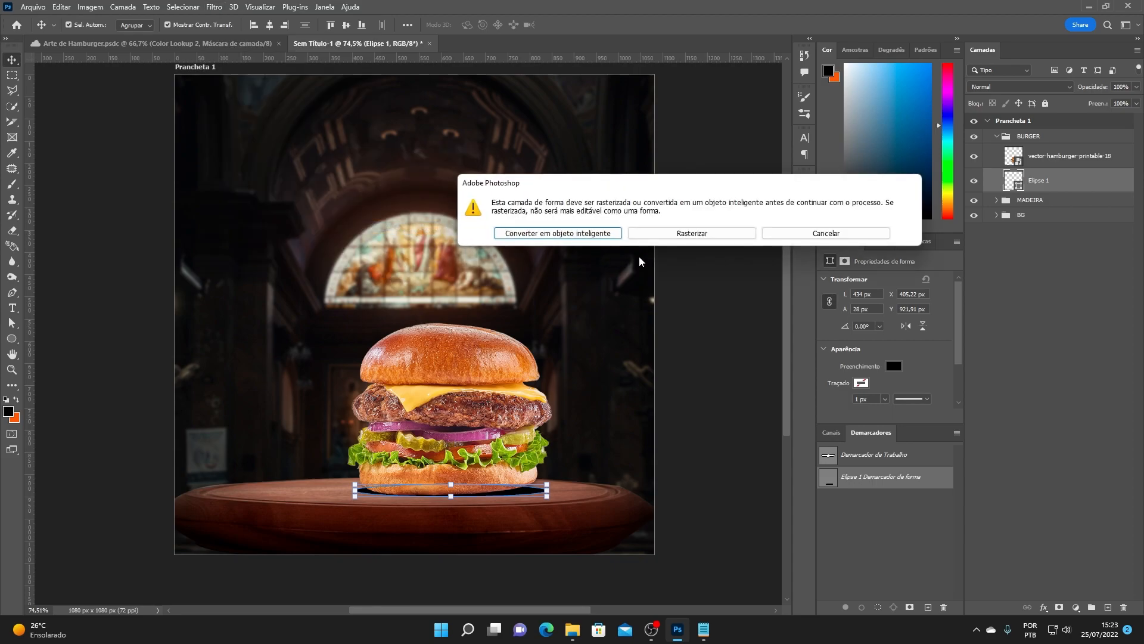
click(585, 234)
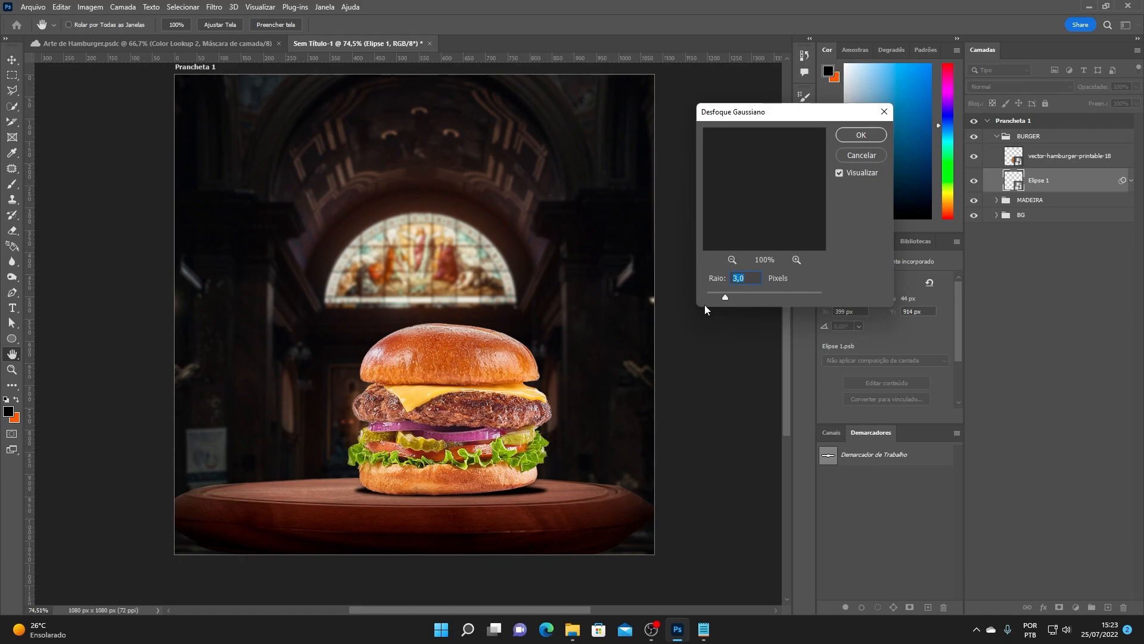
drag(741, 295, 741, 295)
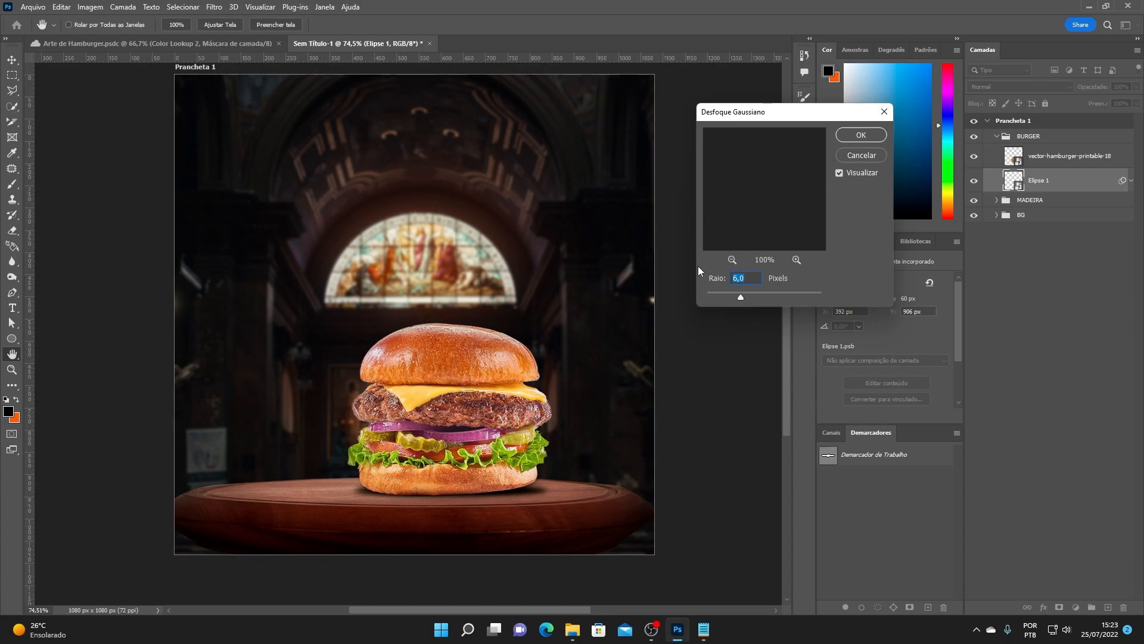
key(Return)
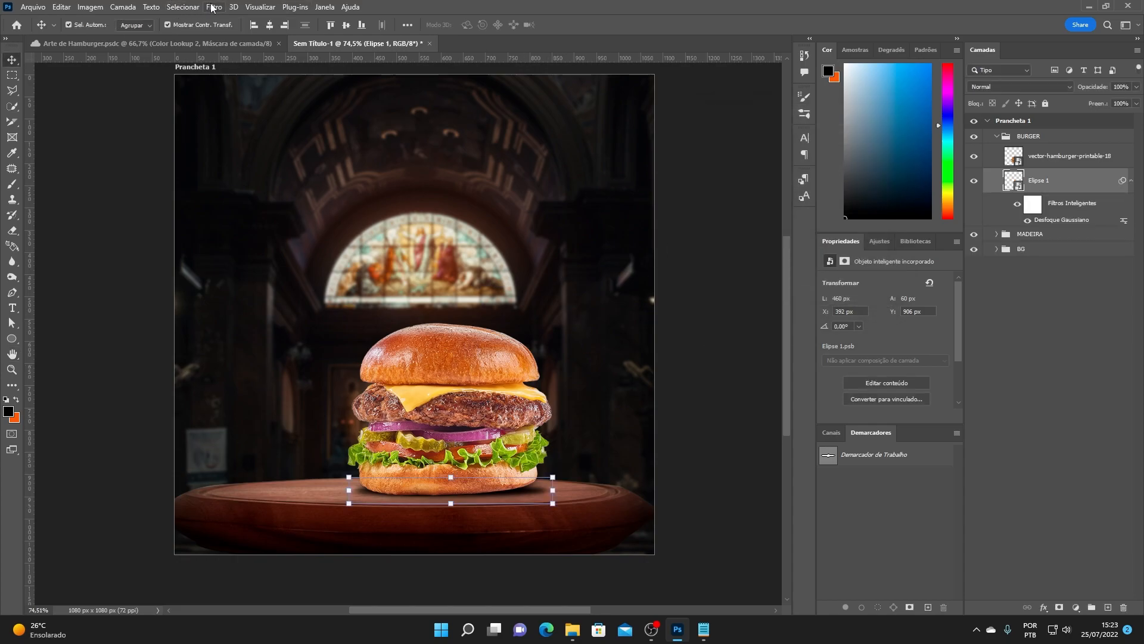
- Apply a Motion Blur to the ellipse with an angle of 0° and a distance of 140 pixels
click(213, 8)
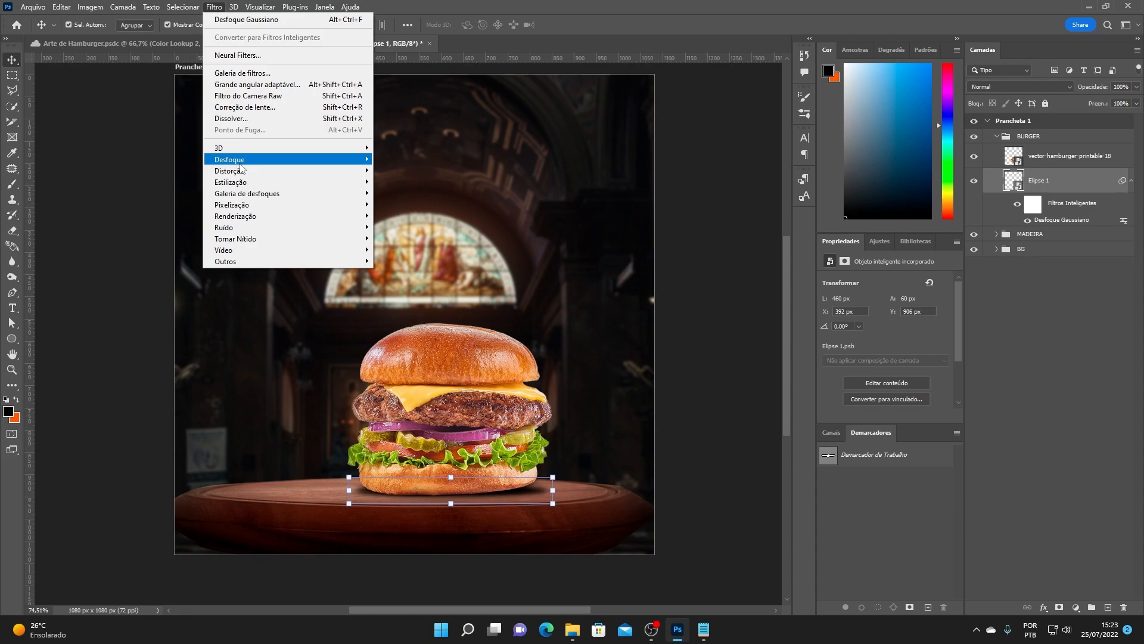
mouse_move(240, 168)
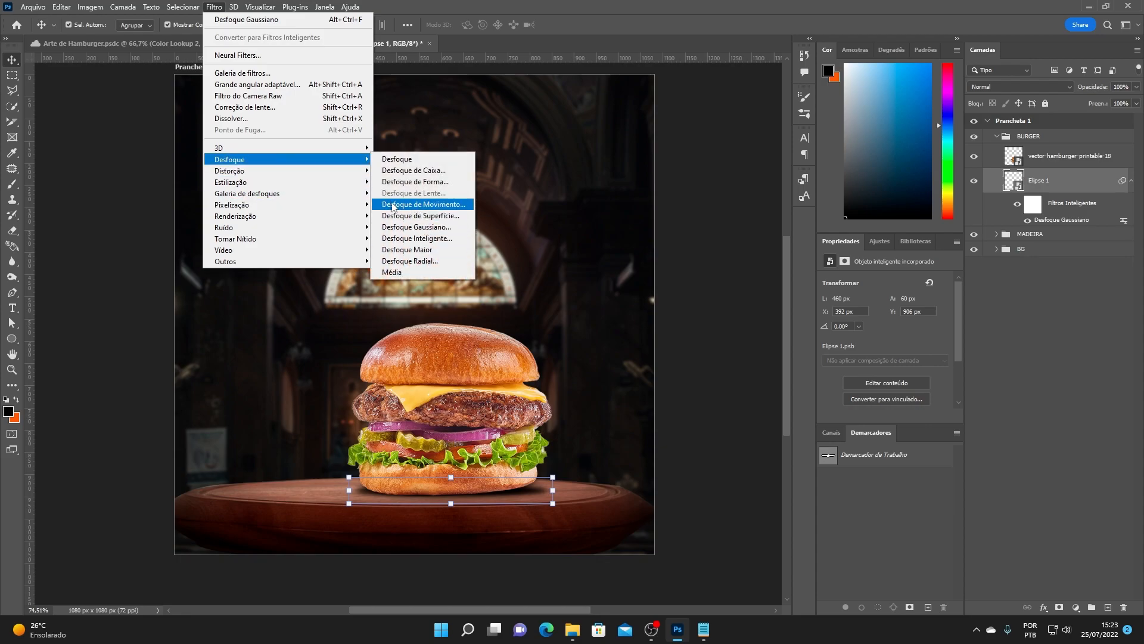
click(425, 205)
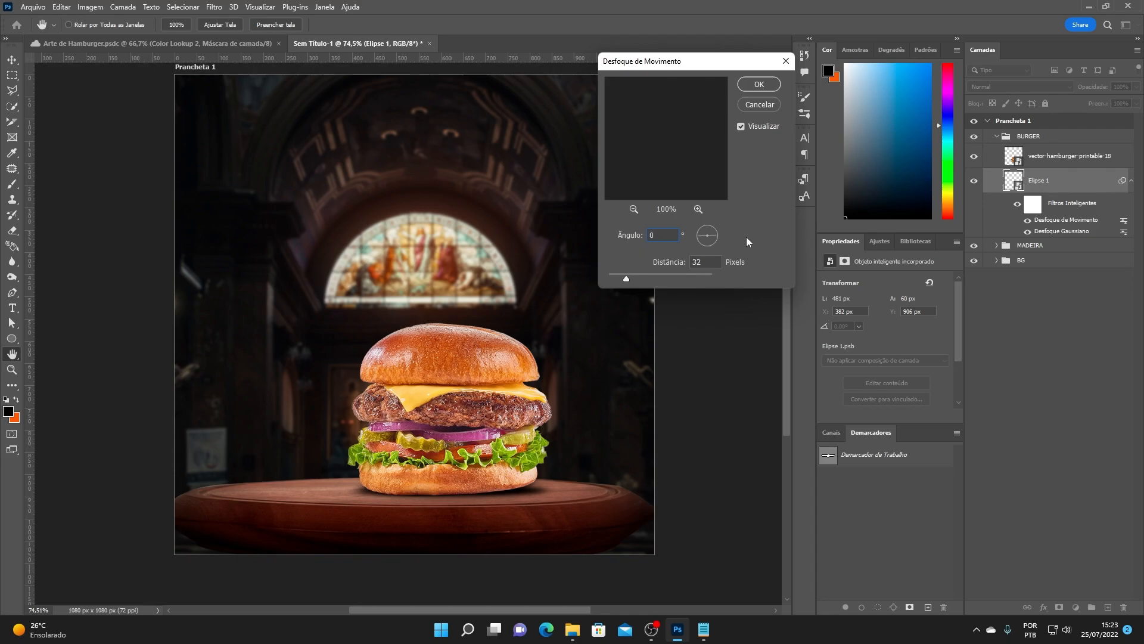
drag(630, 279, 650, 275)
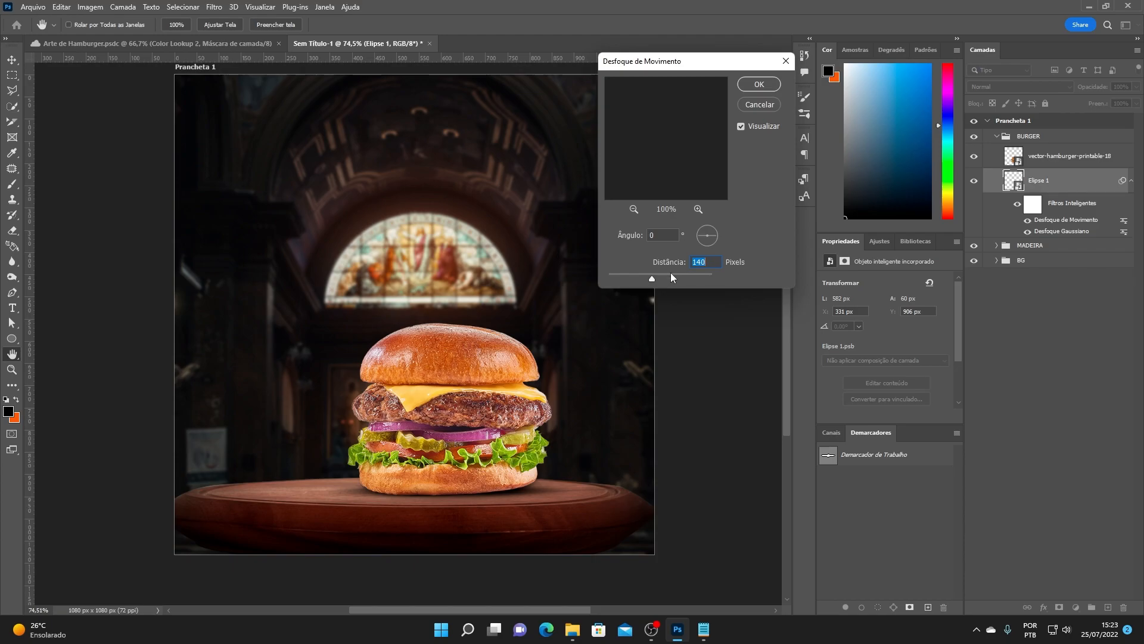
key(Return)
- Nudge the blurred shadow 10 px left and 1 px up beneath the burger
key(Left)
key(Left)
key(Left)
key(Left)
key(Left)
key(Left)
key(Left)
key(Left)
key(Left)
key(Left)
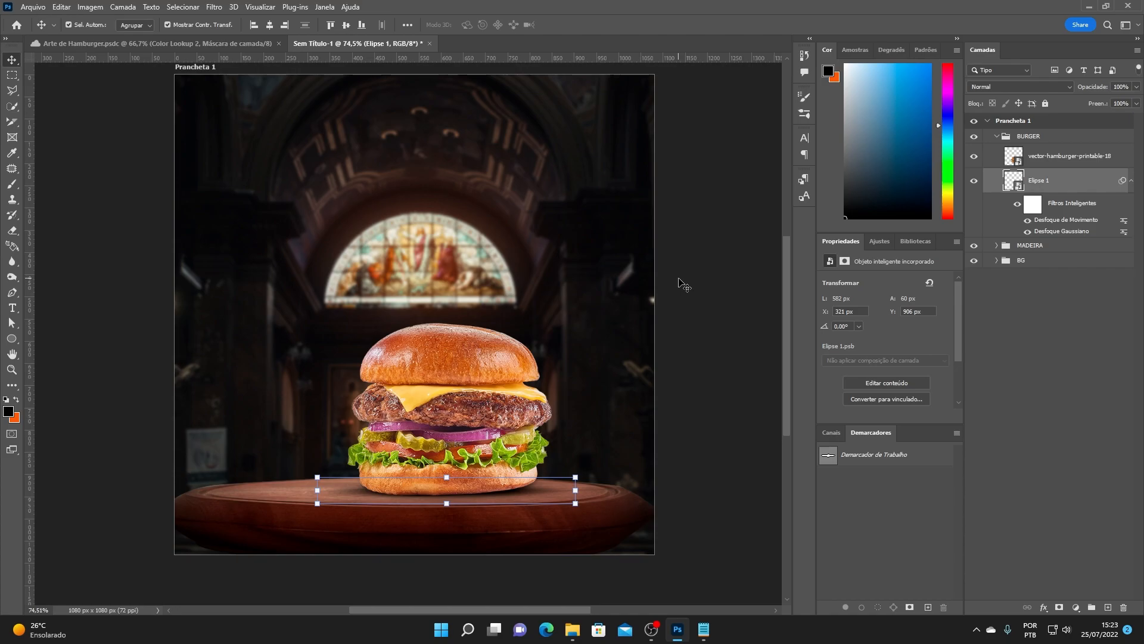
key(Up)
click(708, 311)
scroll(604, 399, down, 3)
drag(580, 397, 516, 392)
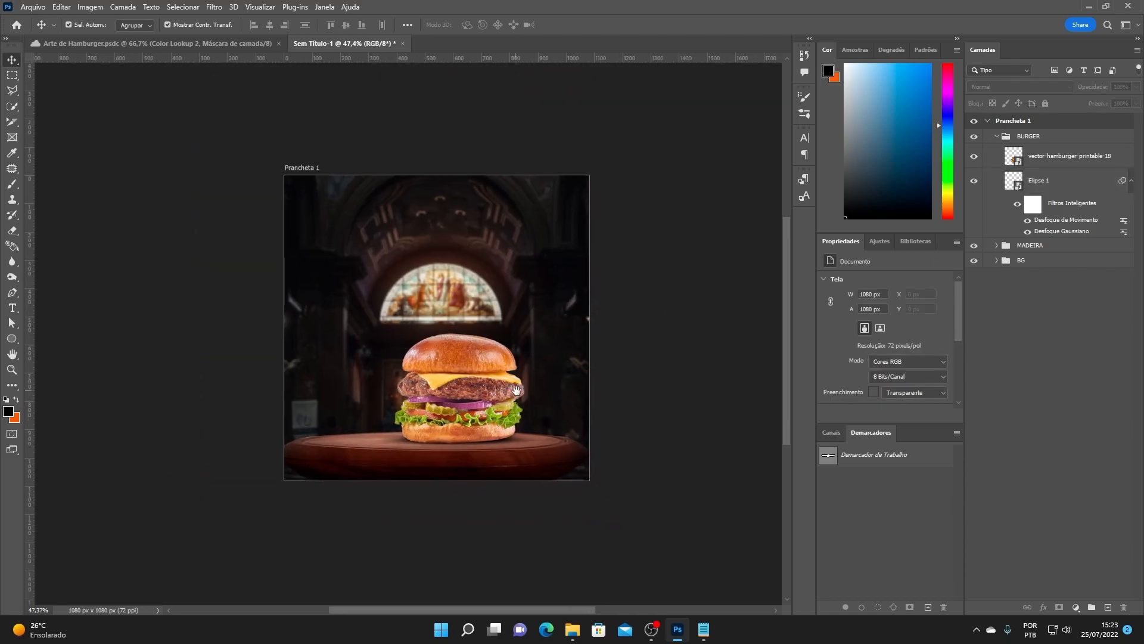
key(ctrl+0)
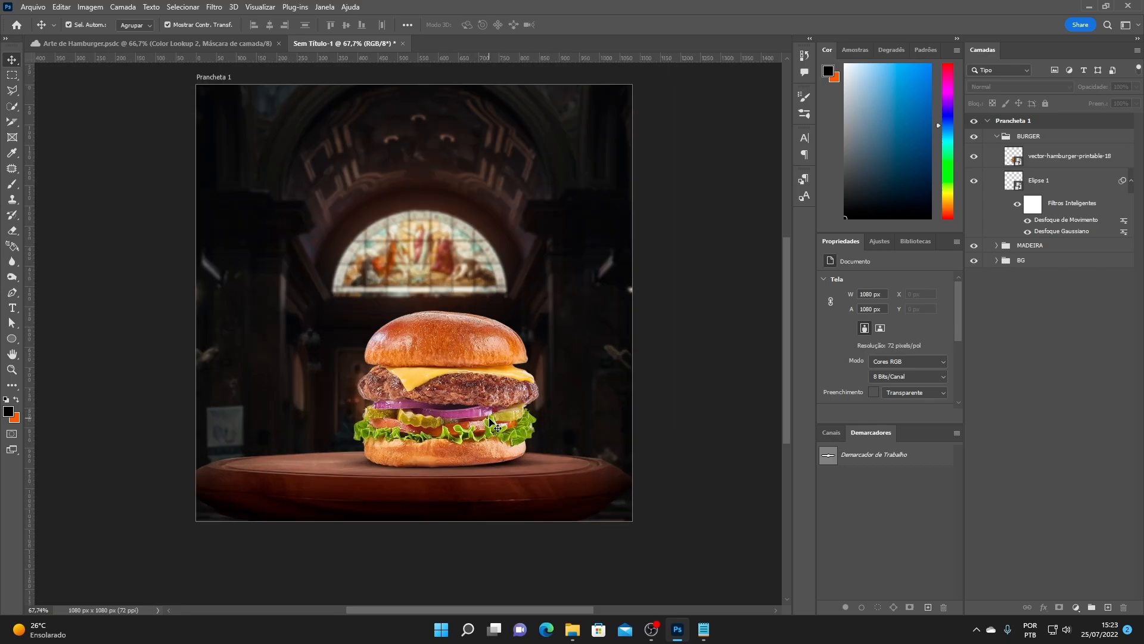
- Set the opacity of the shadow ellipse layer to 90%
click(1040, 185)
click(1078, 88)
scroll(1123, 86, down, 1)
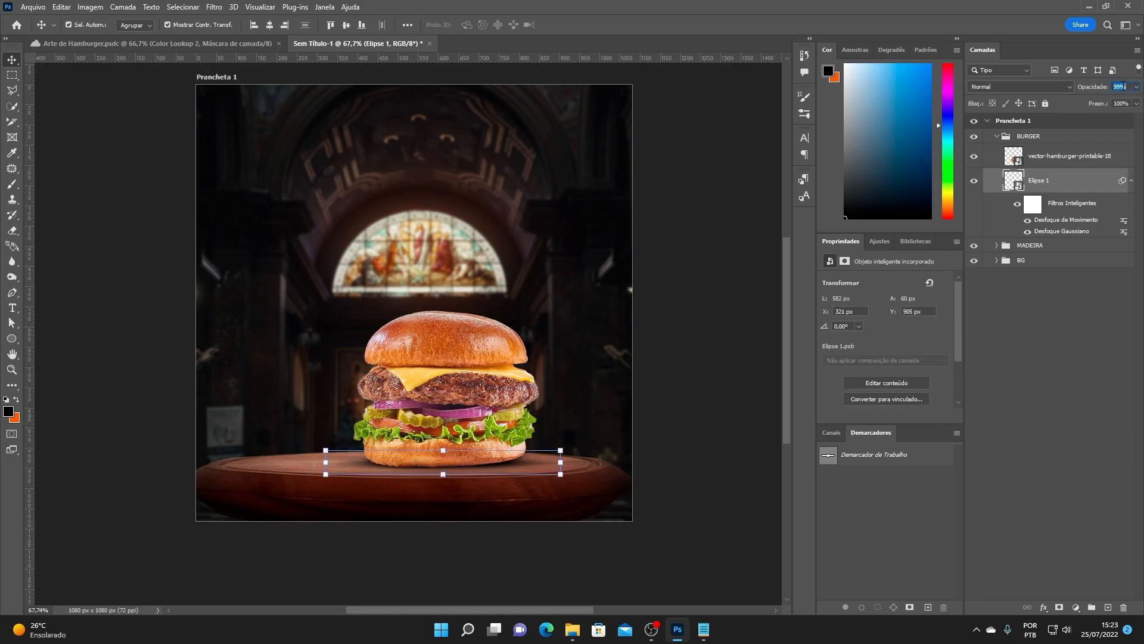
scroll(1120, 86, down, 1)
ctrl+click(1034, 187)
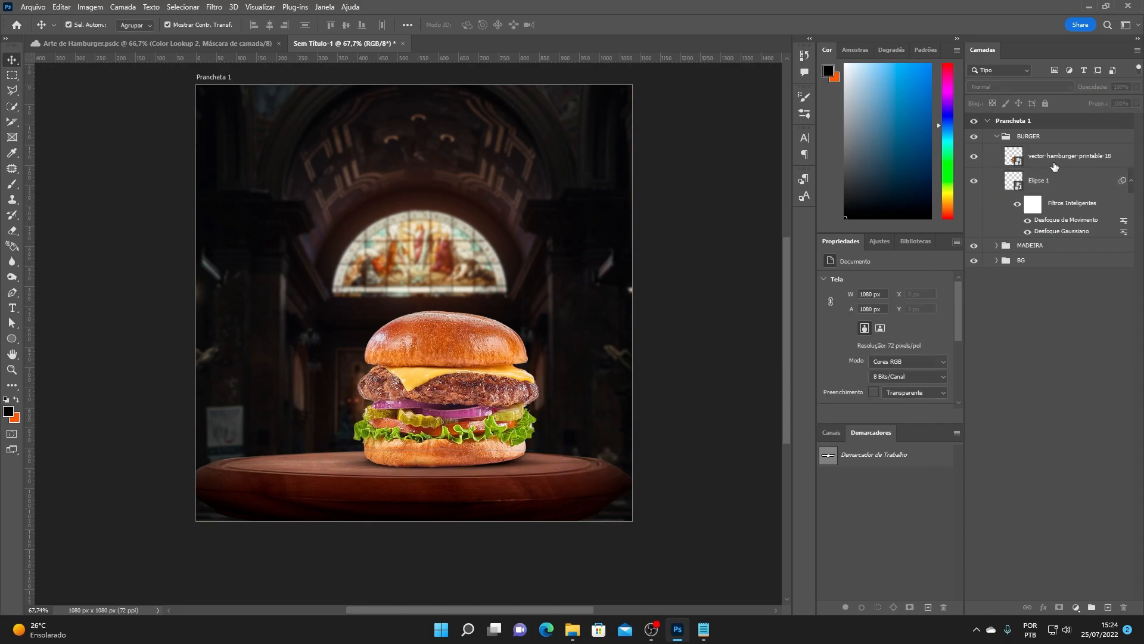
- Nudge the shadow ellipse slightly upward under the bottom bun and deselect it
ctrl+click(1034, 186)
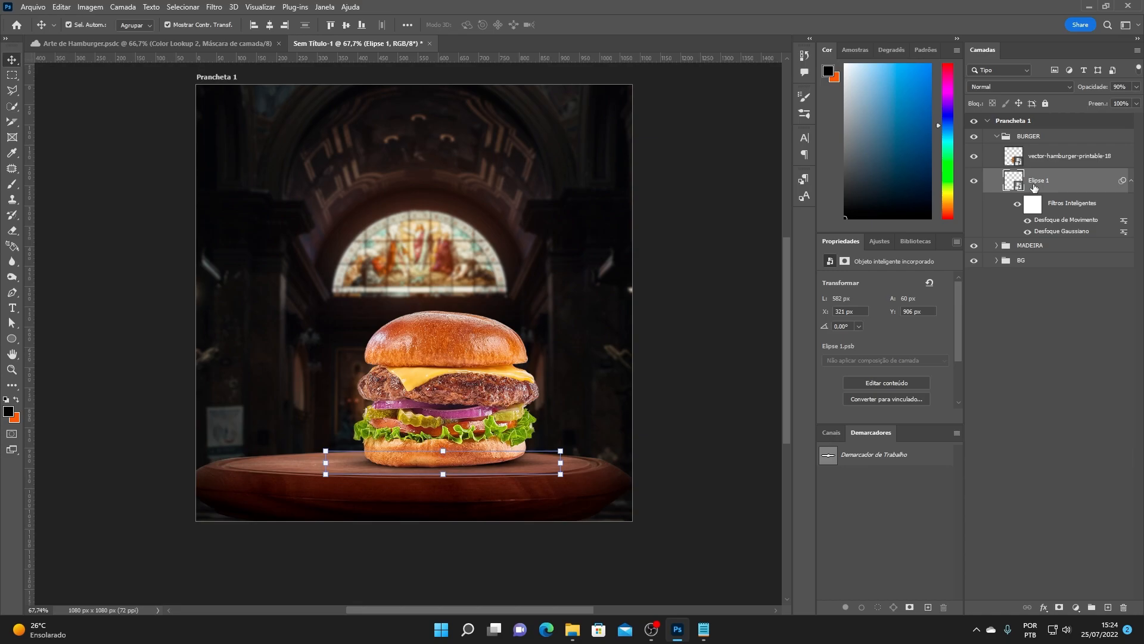
key(Up)
key(Up)
key(Up)
ctrl+click(1034, 187)
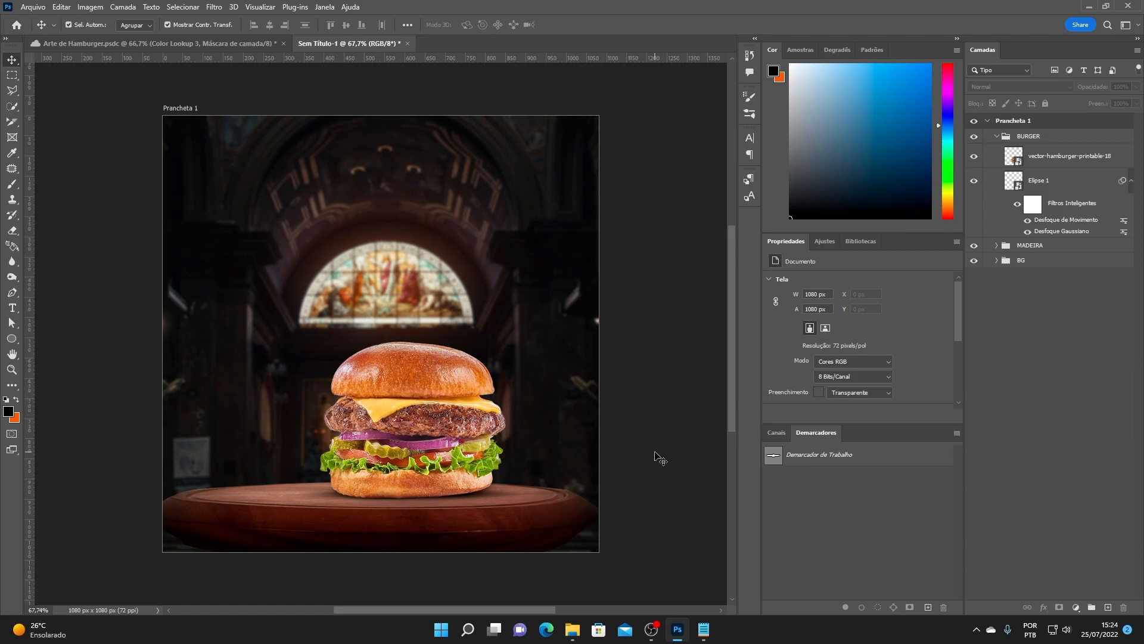
- Apply the Camera Raw filter to the hamburger image layer, setting Contrast to +24 and Highlights to -20
click(438, 434)
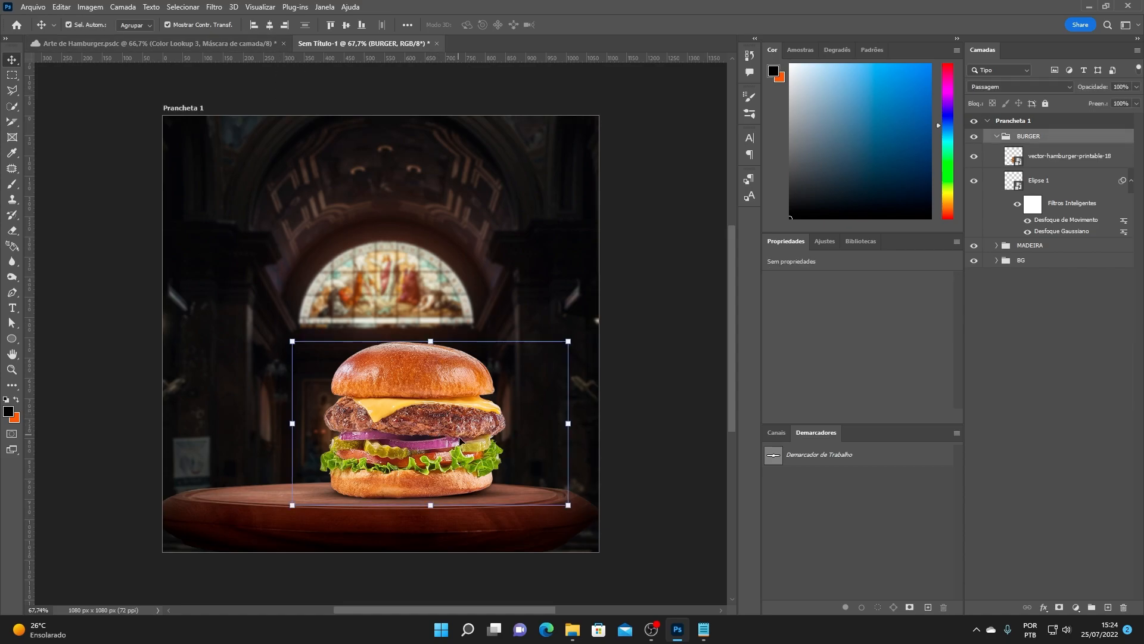
click(223, 8)
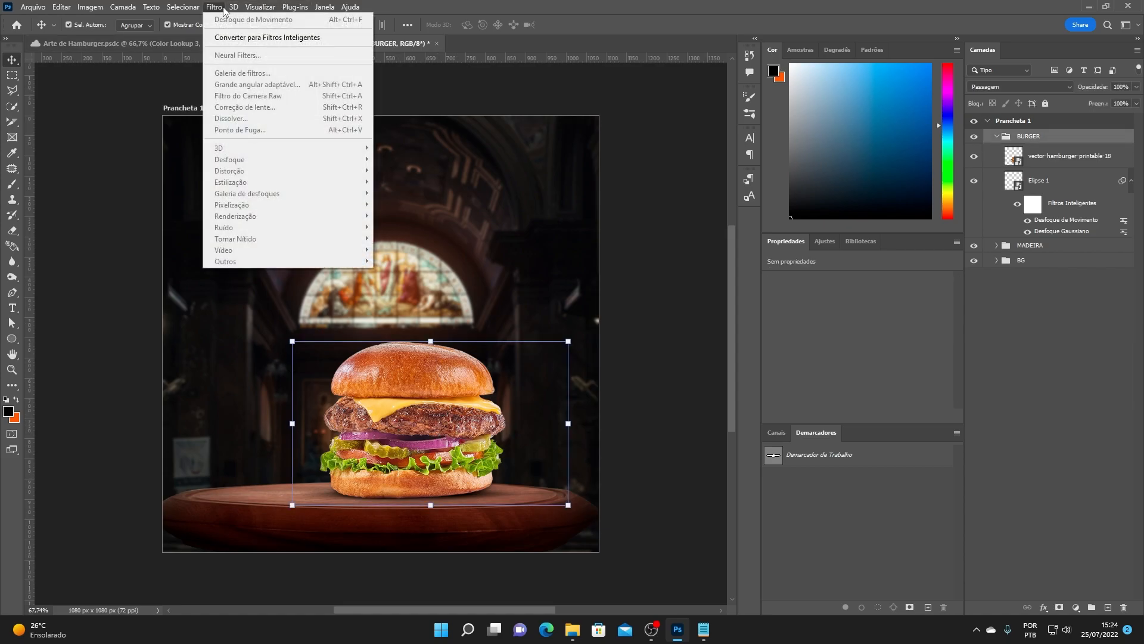
click(1099, 160)
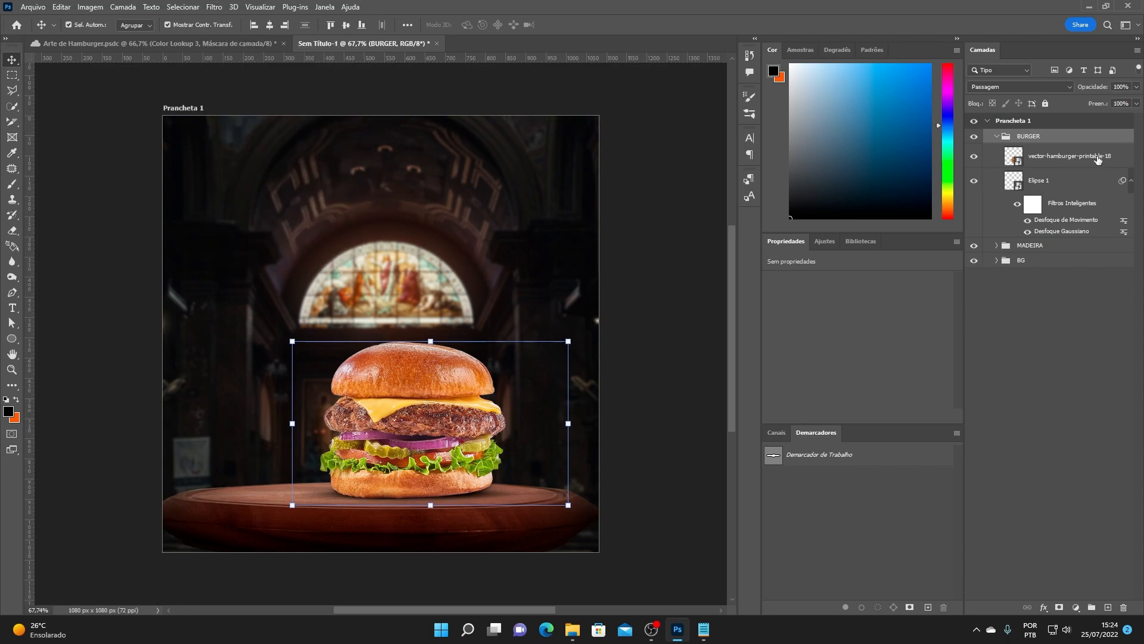
click(220, 9)
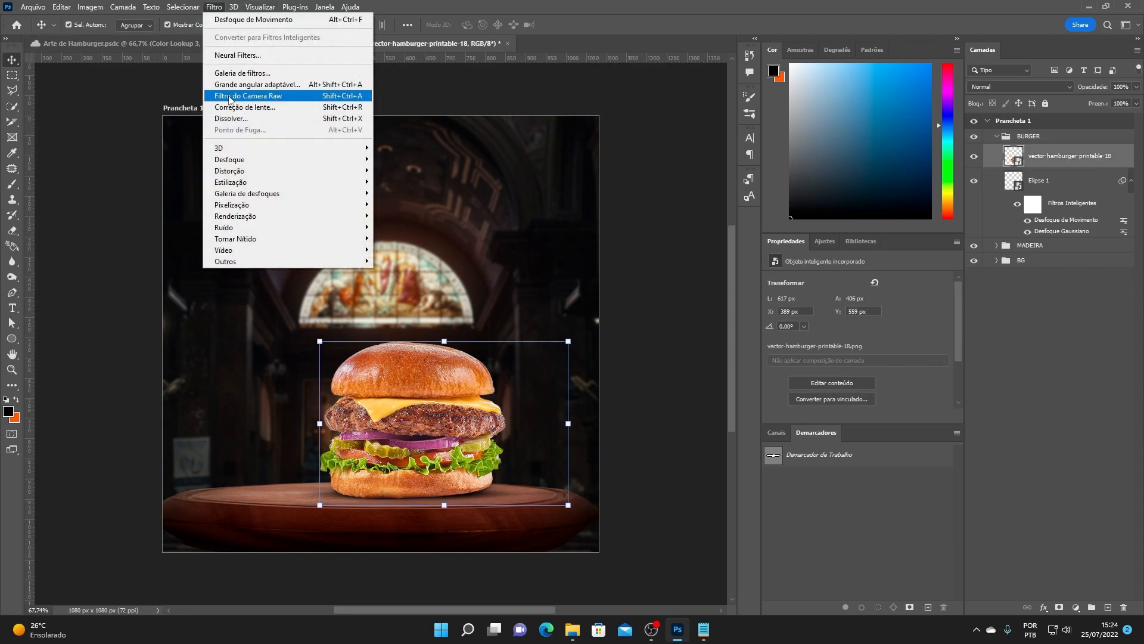
click(280, 103)
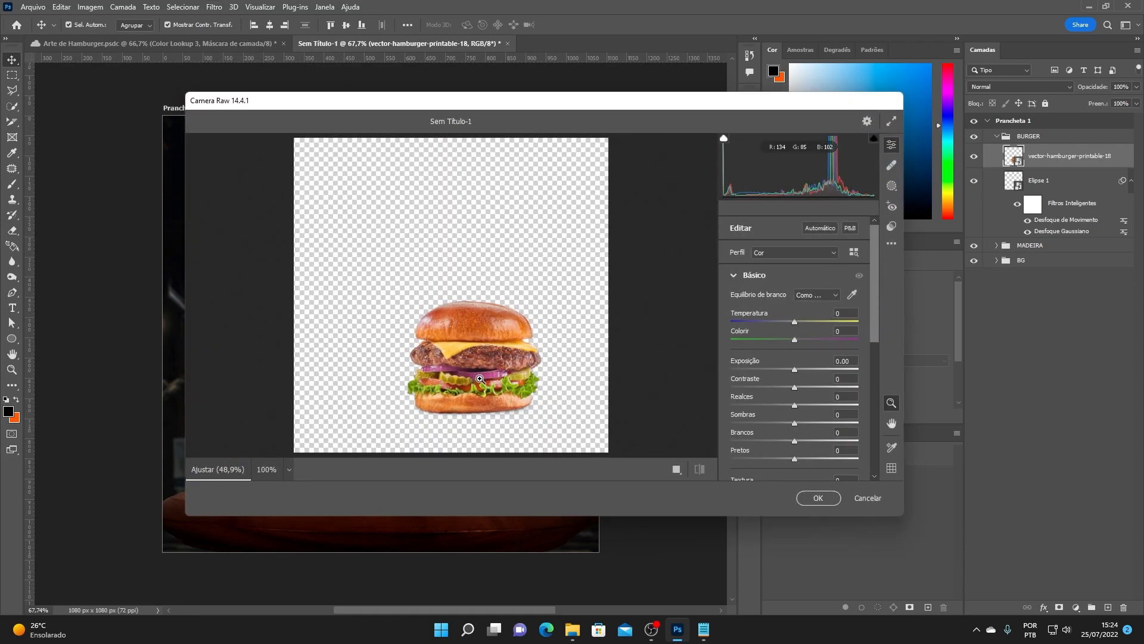
click(481, 379)
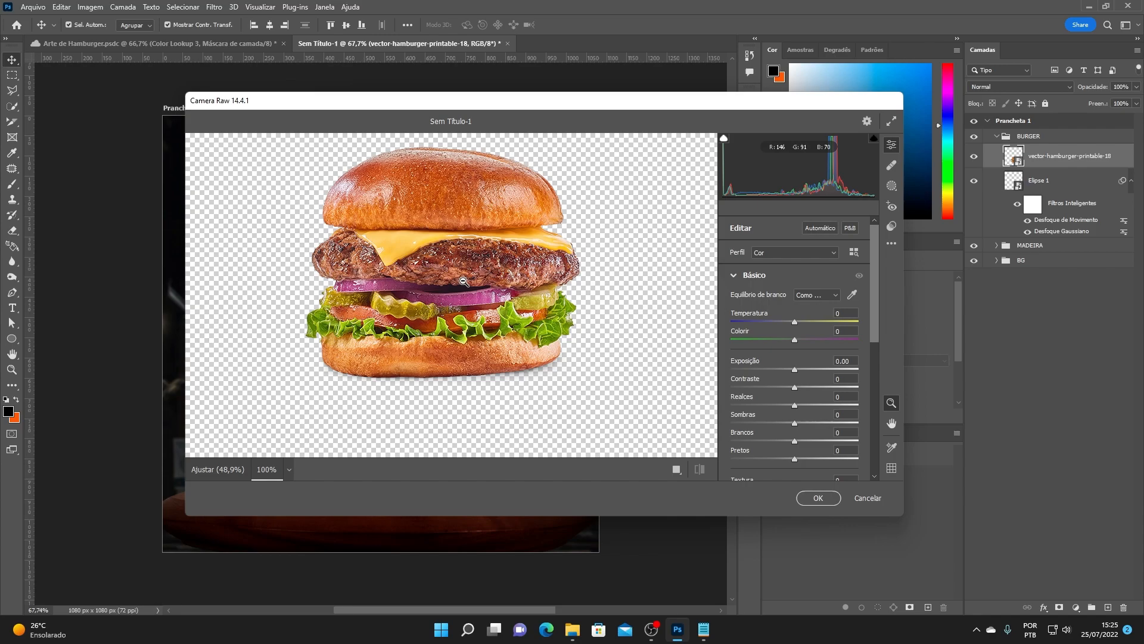
mouse_move(794, 387)
mouse_down()
mouse_move(811, 389)
mouse_move(785, 408)
mouse_up()
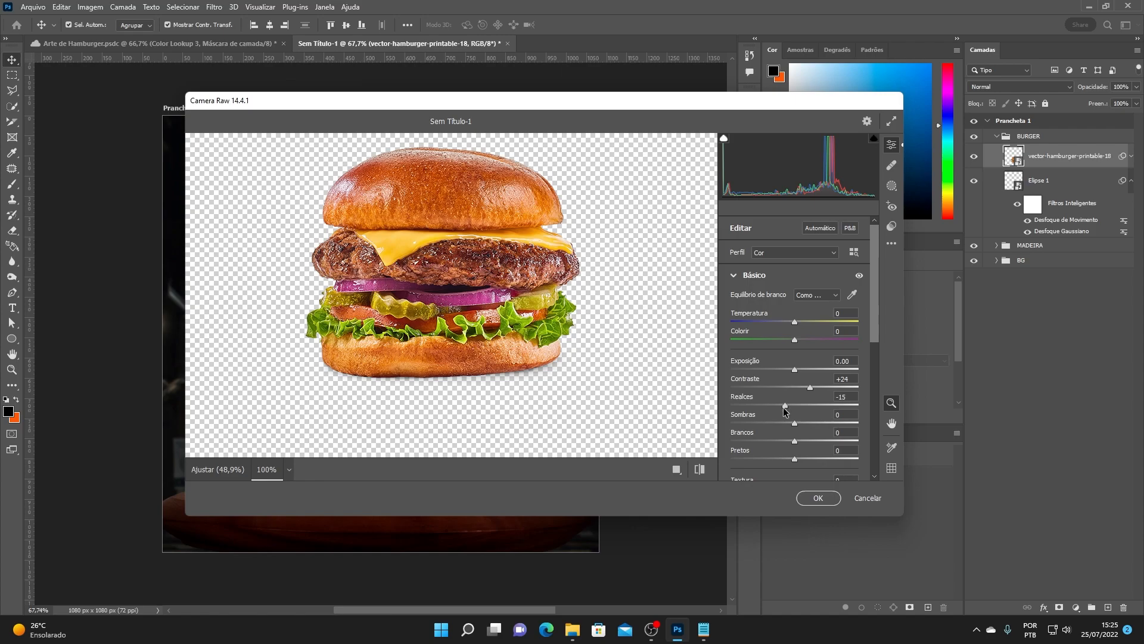
drag(785, 408, 709, 410)
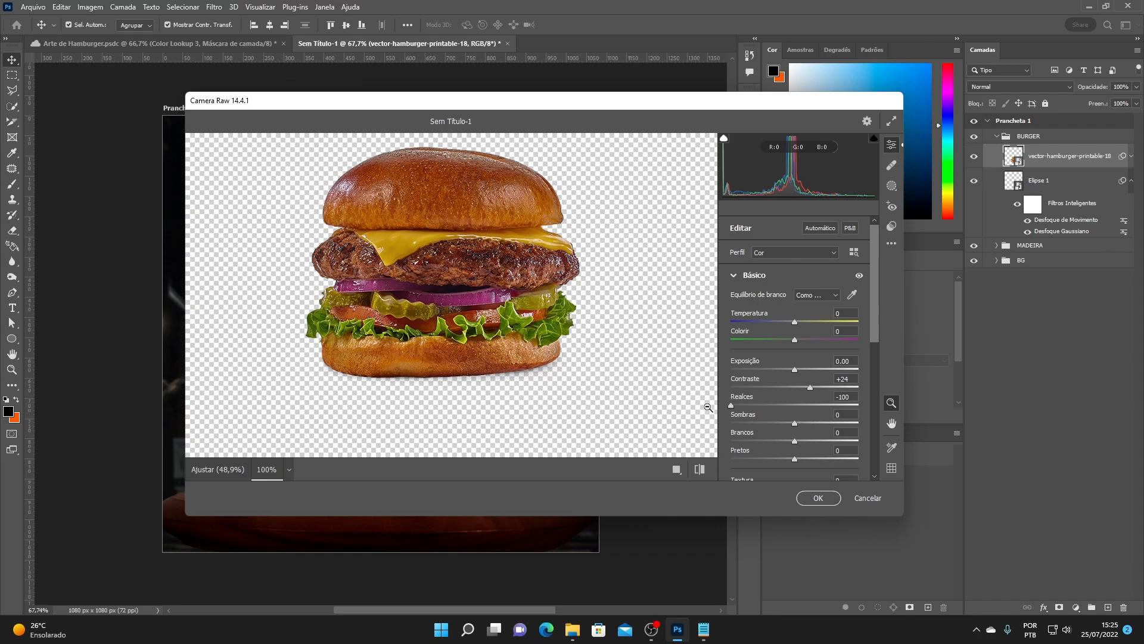
drag(730, 405, 782, 409)
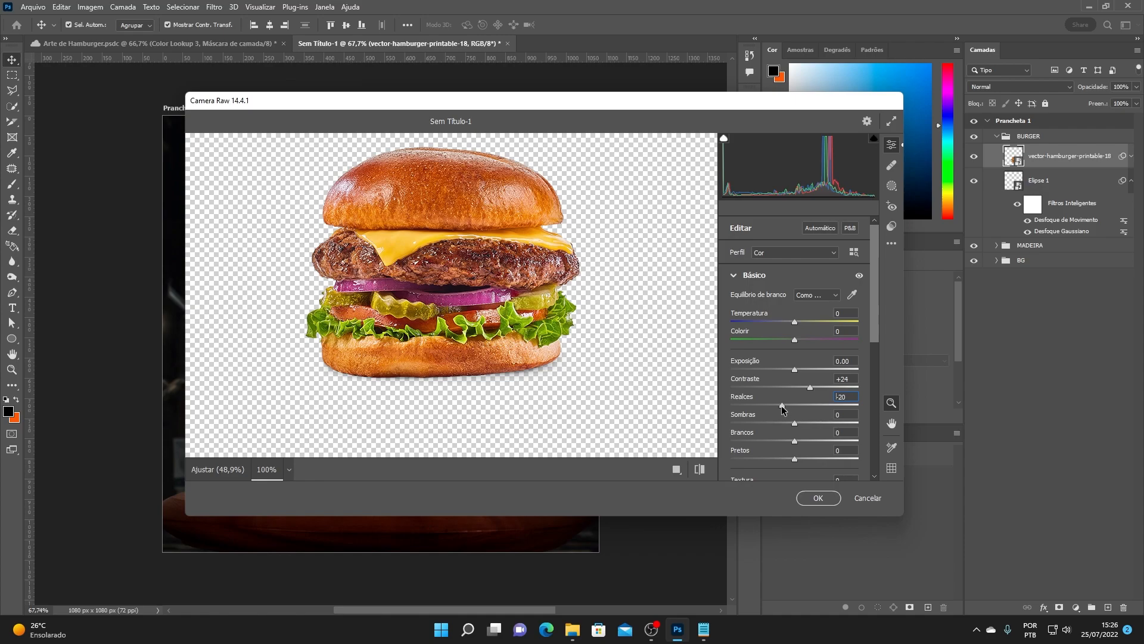
- Set Shadows to -18, Whites +15, Blacks -32, Texture +12, Clarity +18 and Vibrance -25, and confirm the burger's Camera Raw adjustments
drag(794, 423, 774, 456)
scroll(812, 375, down, 3)
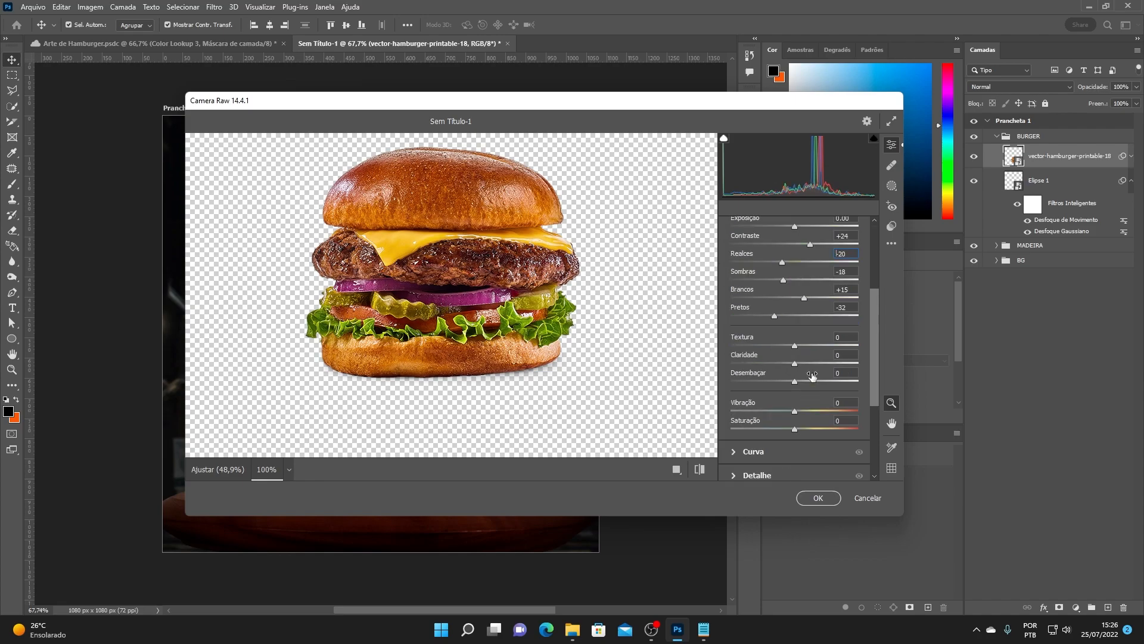
mouse_move(795, 363)
mouse_down()
mouse_move(810, 365)
mouse_move(804, 347)
mouse_up()
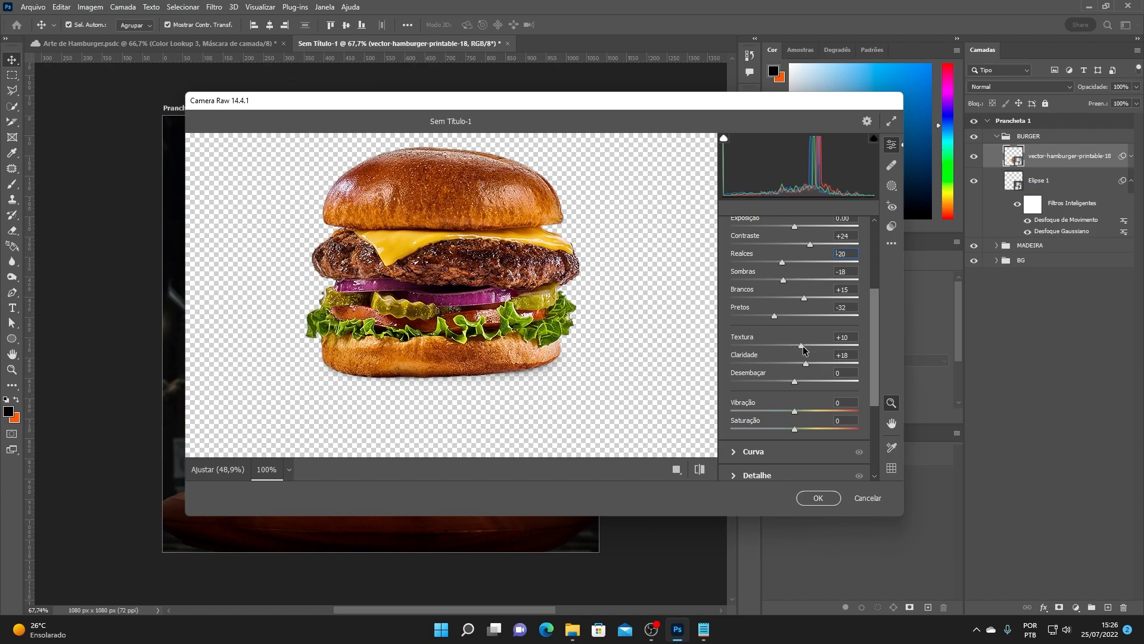
drag(794, 411, 779, 411)
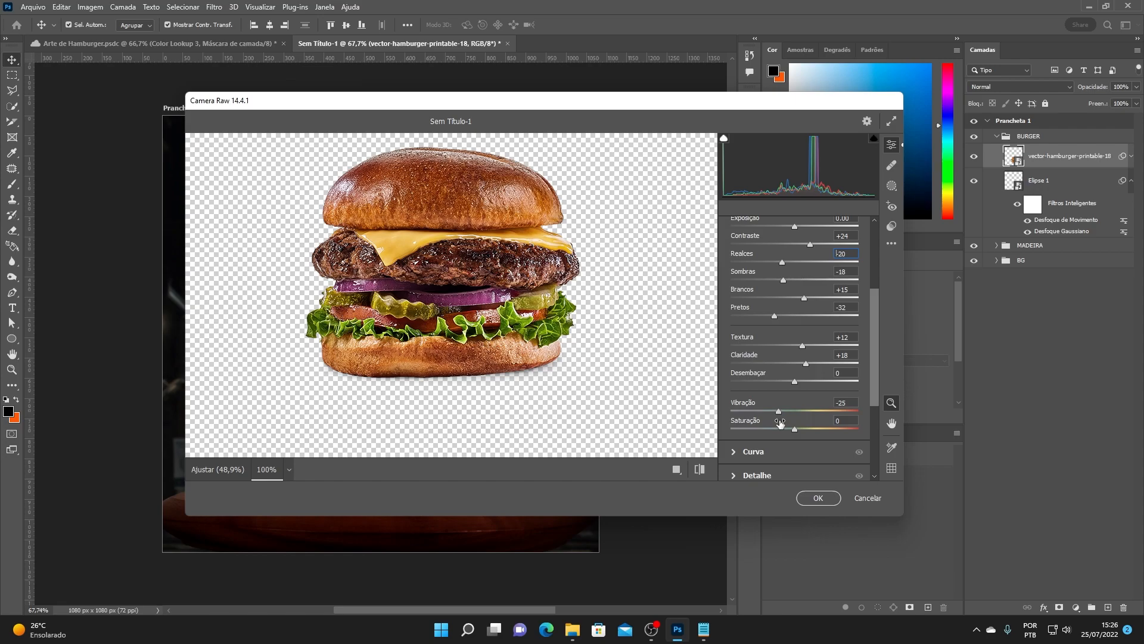
click(818, 497)
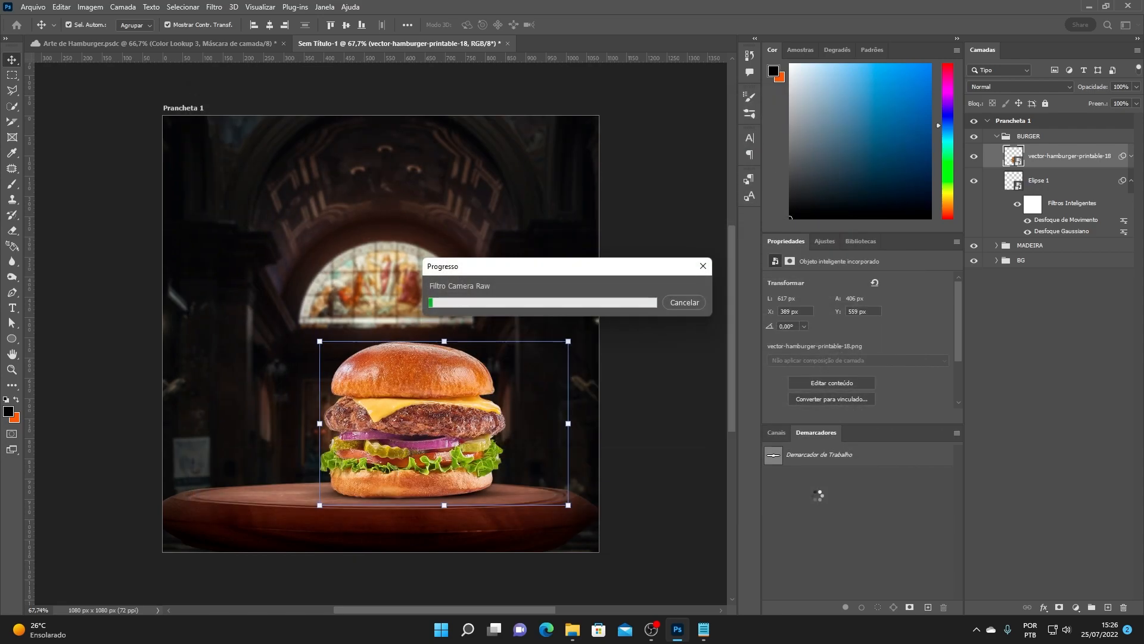
click(678, 437)
scroll(453, 405, down, 1)
drag(451, 407, 477, 411)
scroll(477, 412, up, 1)
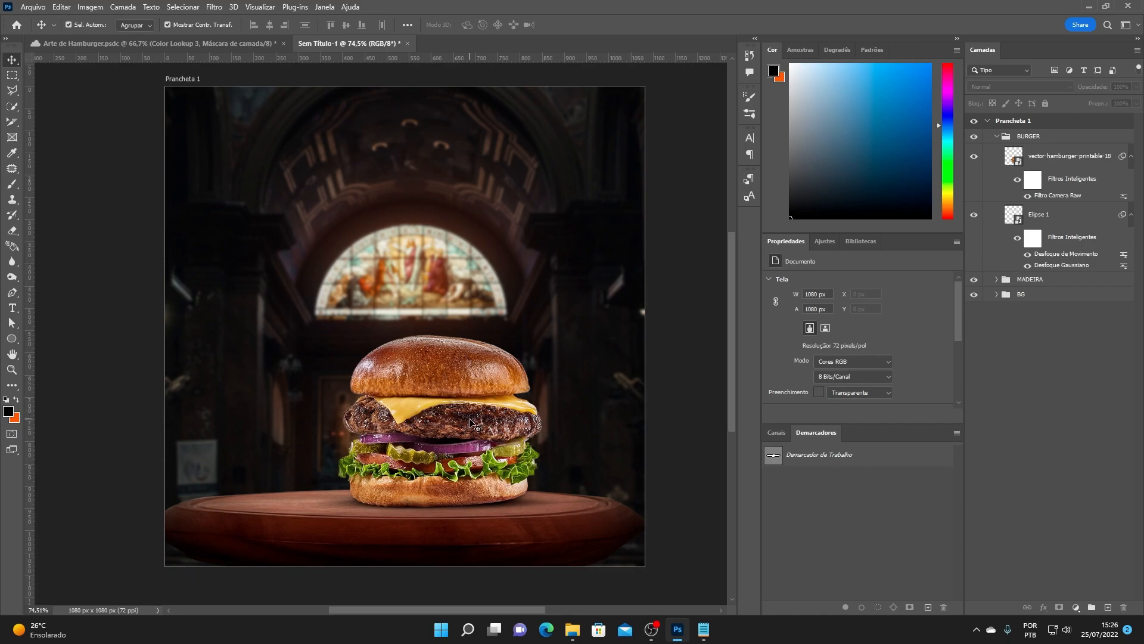
- Place the Pepsi Black can image 13494231.webp on the artboard above the BURGER group at its default size
click(573, 629)
click(763, 303)
drag(688, 226, 329, 286)
drag(308, 258, 305, 258)
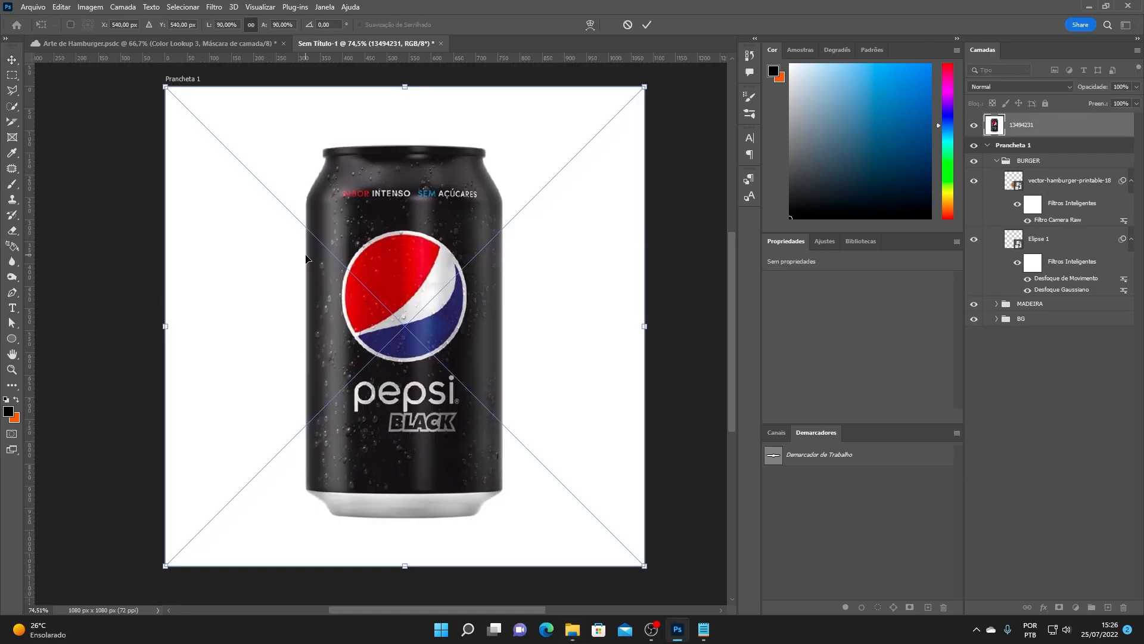
key(Return)
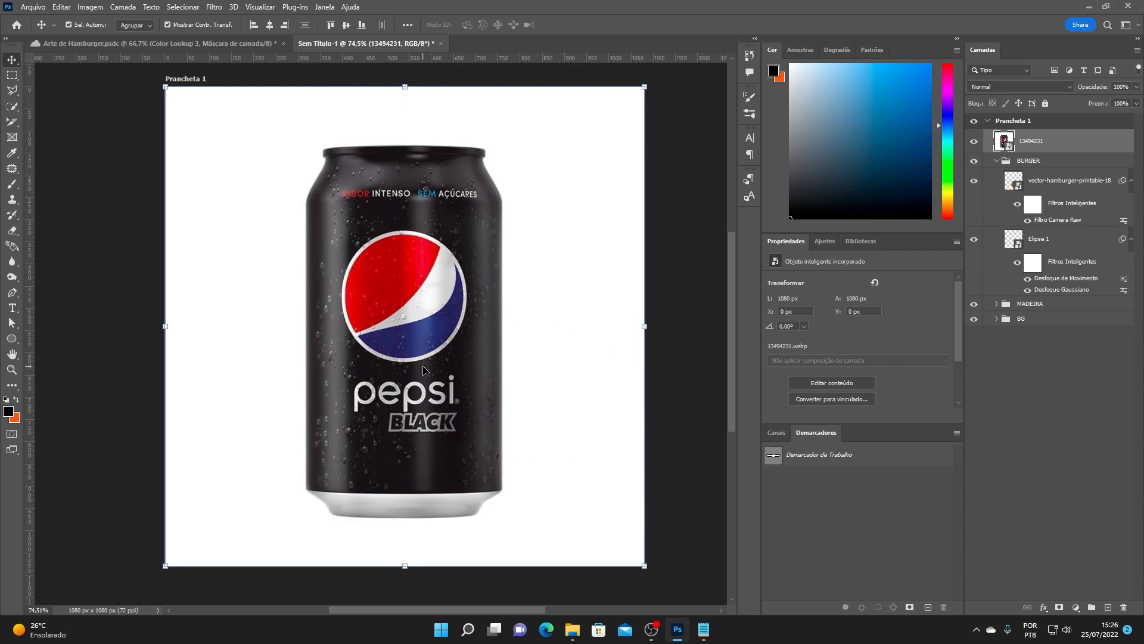
- Trace the full outline of the Pepsi can with a closed Pen tool path, following its base, sides, shoulders and rim
click(12, 292)
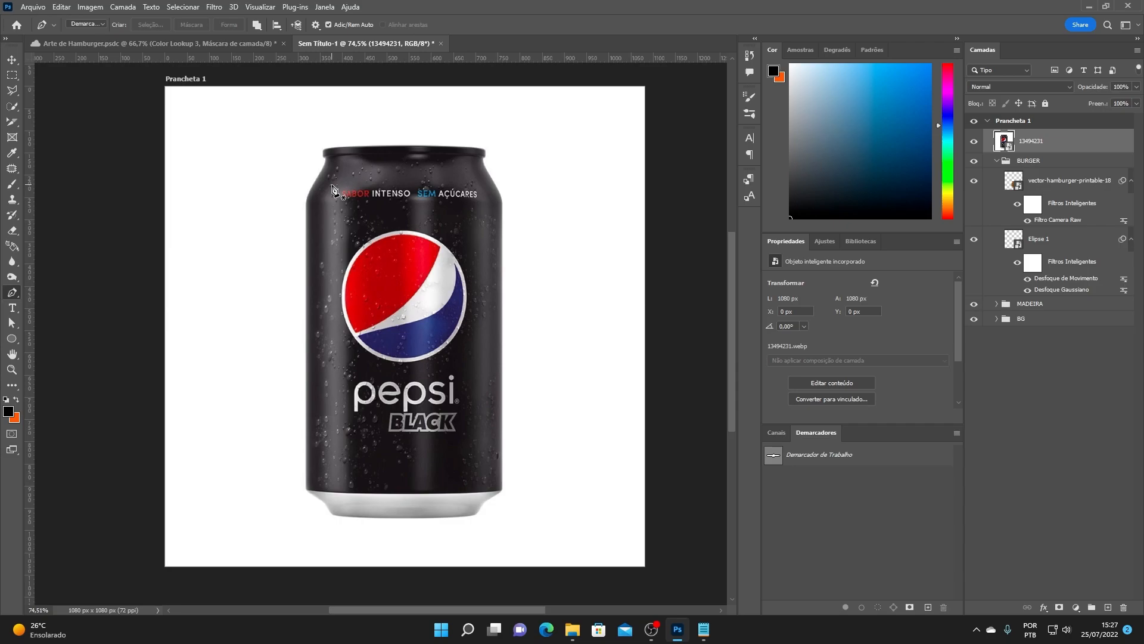
scroll(355, 465, up, 6)
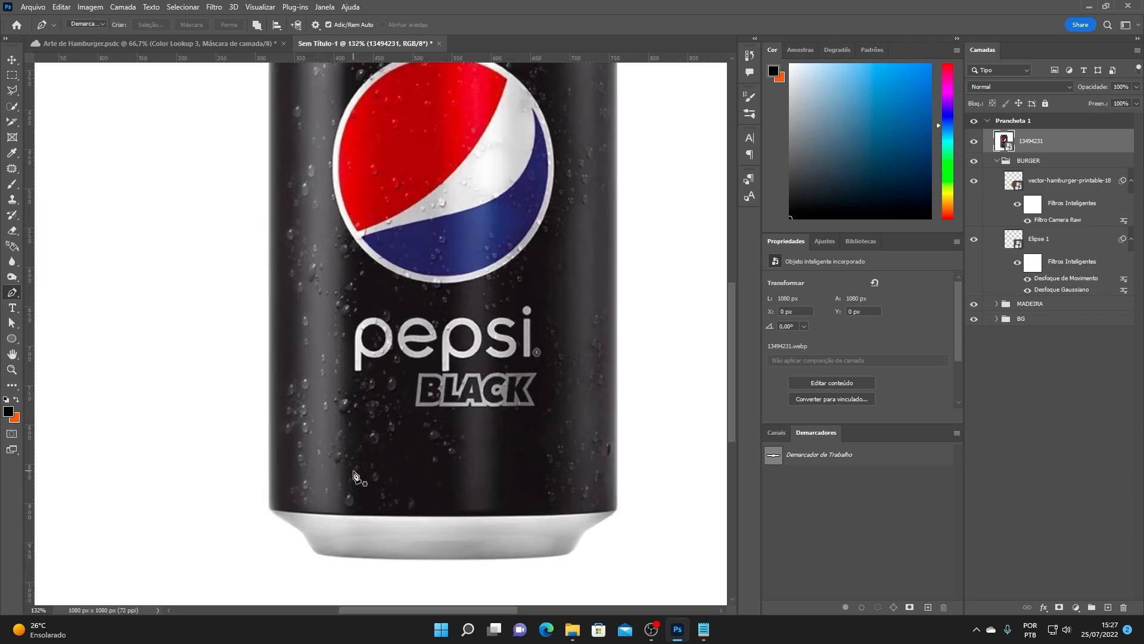
drag(335, 452, 332, 240)
scroll(289, 313, up, 10)
click(233, 290)
drag(327, 355, 336, 370)
drag(369, 413, 395, 422)
drag(563, 424, 422, 388)
drag(485, 384, 255, 390)
drag(381, 392, 474, 390)
drag(517, 388, 368, 392)
drag(432, 384, 429, 352)
drag(452, 331, 485, 420)
drag(510, 410, 511, 401)
scroll(511, 404, down, 6)
drag(499, 113, 483, 340)
scroll(482, 339, up, 4)
click(486, 283)
scroll(472, 241, up, 6)
drag(459, 226, 417, 151)
drag(421, 163, 555, 403)
drag(484, 267, 484, 225)
drag(495, 199, 500, 245)
click(499, 214)
drag(431, 196, 370, 190)
drag(66, 182, 525, 224)
scroll(299, 224, down, 4)
drag(299, 224, 139, 230)
scroll(352, 269, up, 2)
drag(61, 240, 346, 266)
click(335, 275)
click(334, 318)
click(348, 326)
scroll(348, 331, up, 7)
mouse_move(348, 334)
mouse_down()
mouse_move(348, 240)
mouse_move(328, 324)
mouse_up()
drag(316, 365, 410, 179)
drag(319, 326, 333, 274)
drag(271, 380, 250, 439)
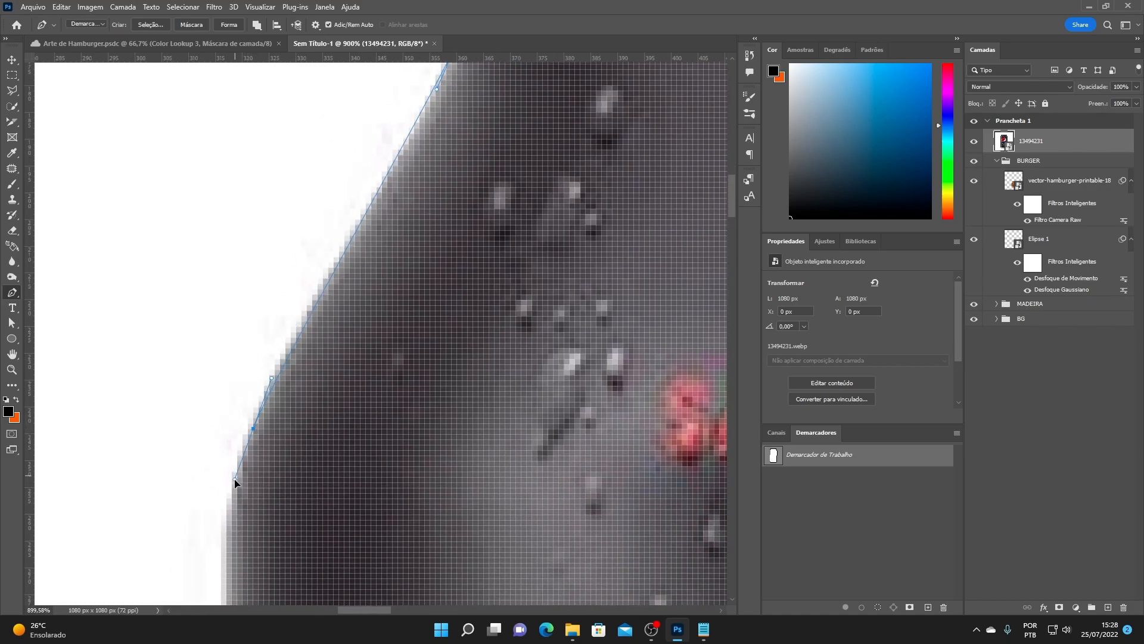
drag(237, 480, 340, 135)
drag(339, 126, 334, 137)
scroll(334, 137, down, 10)
drag(334, 536, 223, 322)
scroll(313, 356, down, 8)
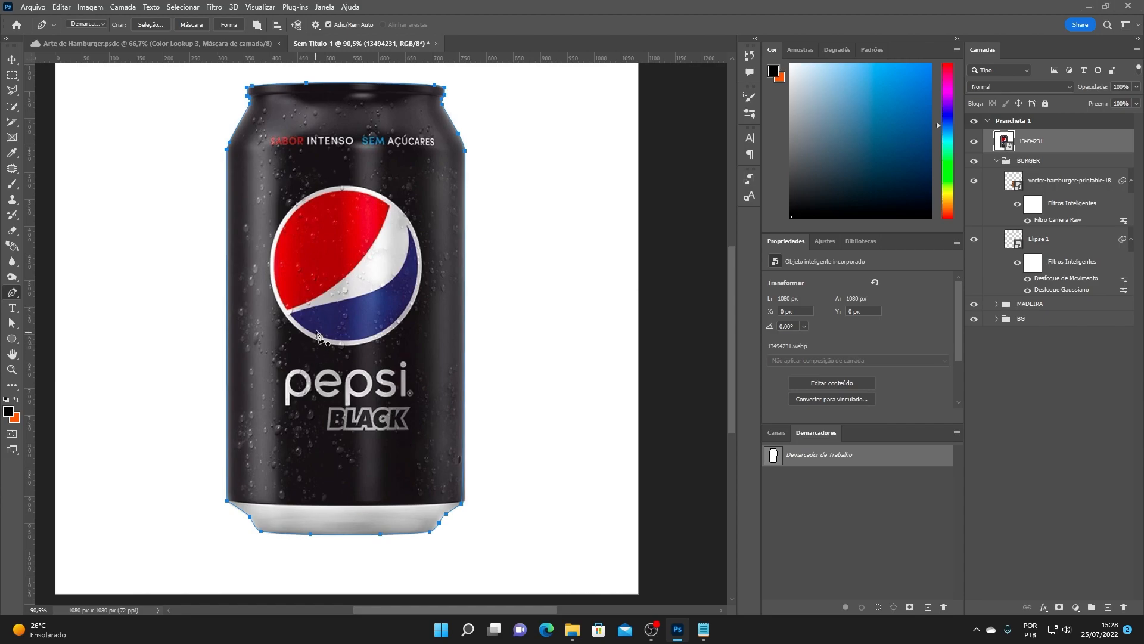
scroll(321, 339, up, 1)
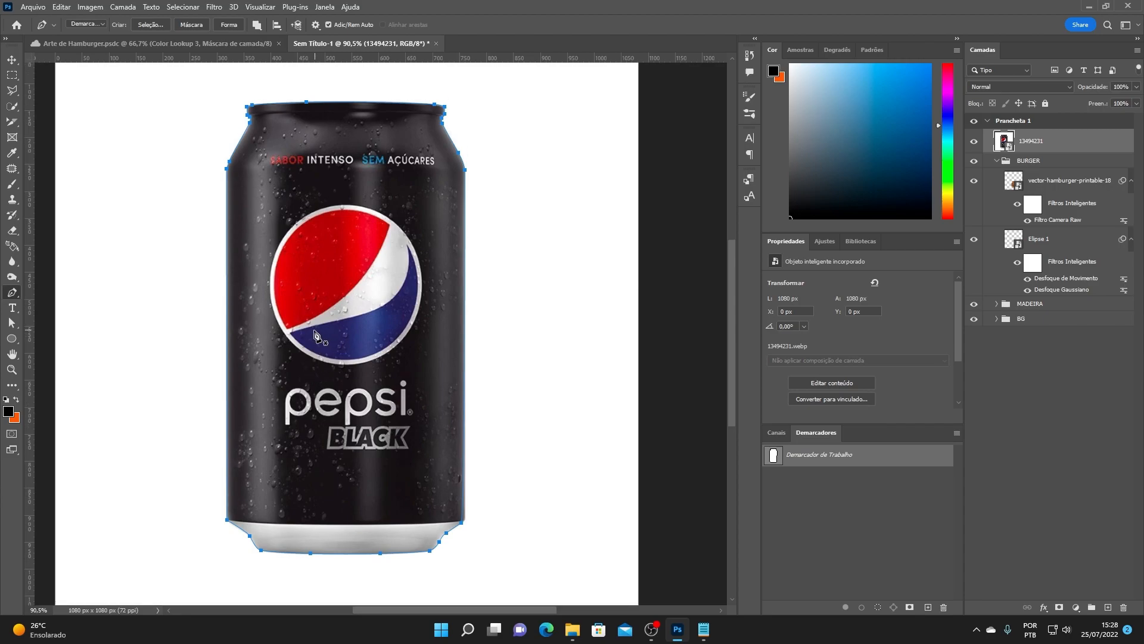
- Convert the can path into a new selection with a 0-pixel feather and add it as the can layer's mask
right_click(346, 302)
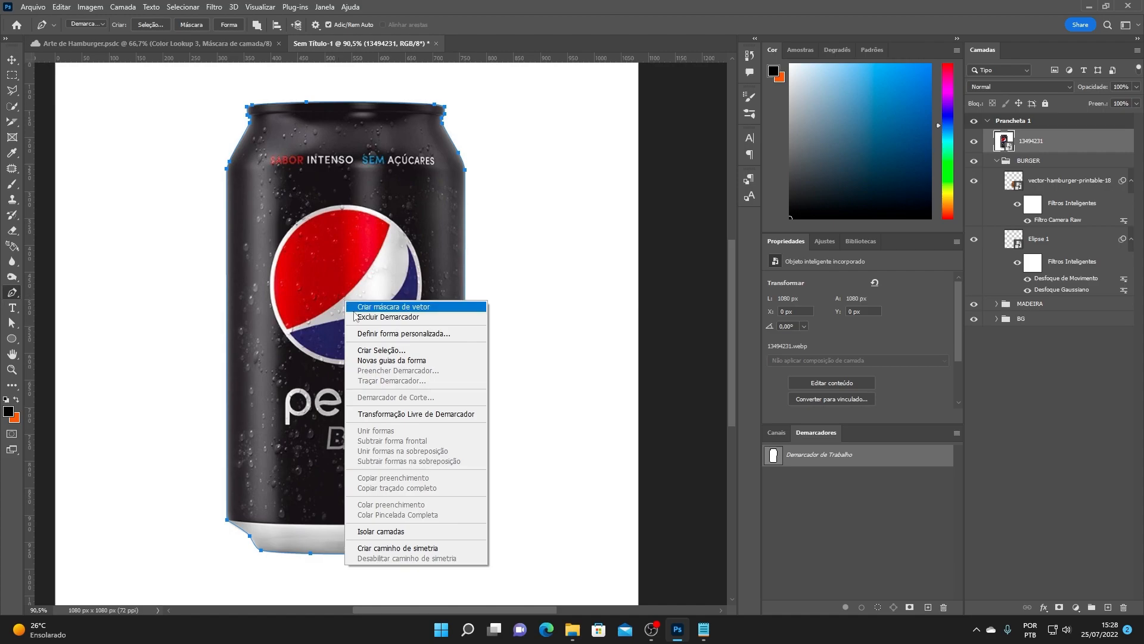
click(363, 350)
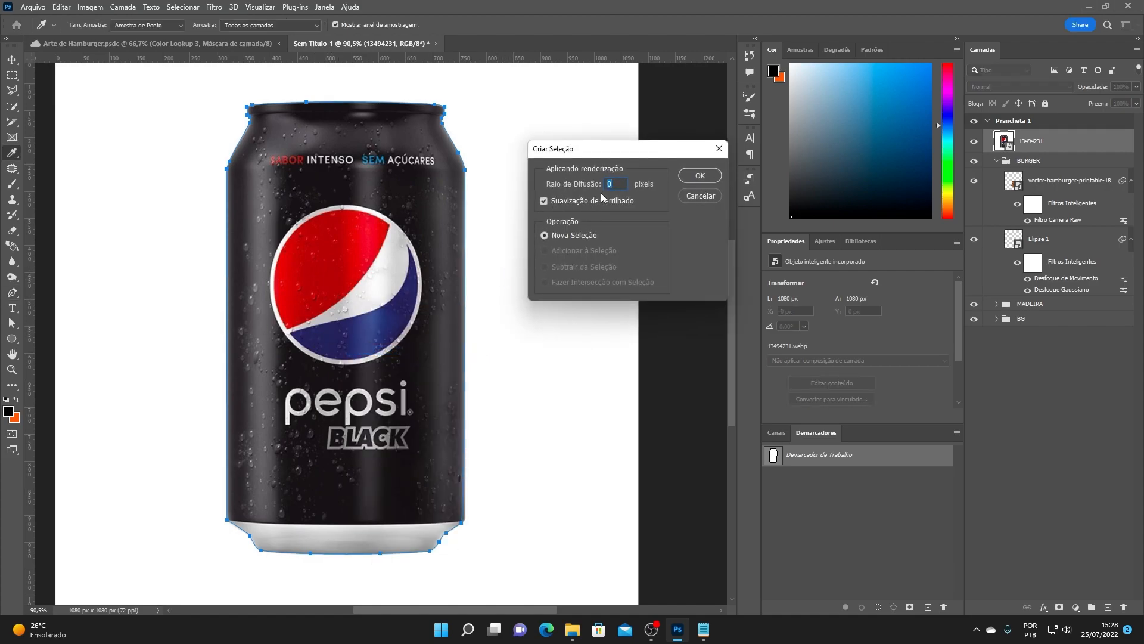
click(702, 176)
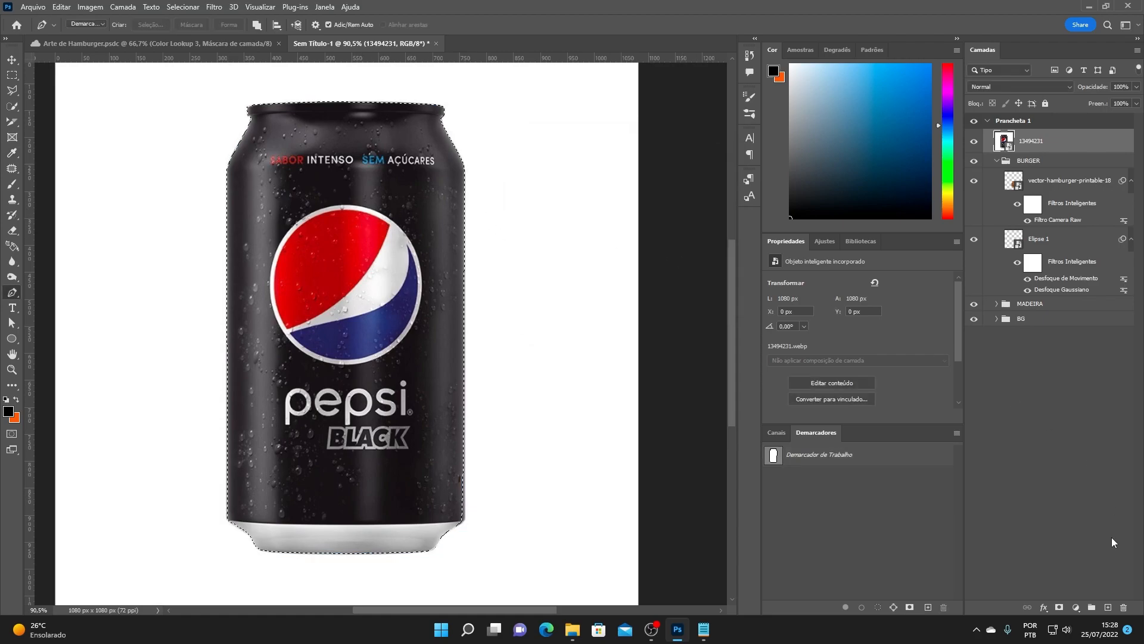
click(1059, 607)
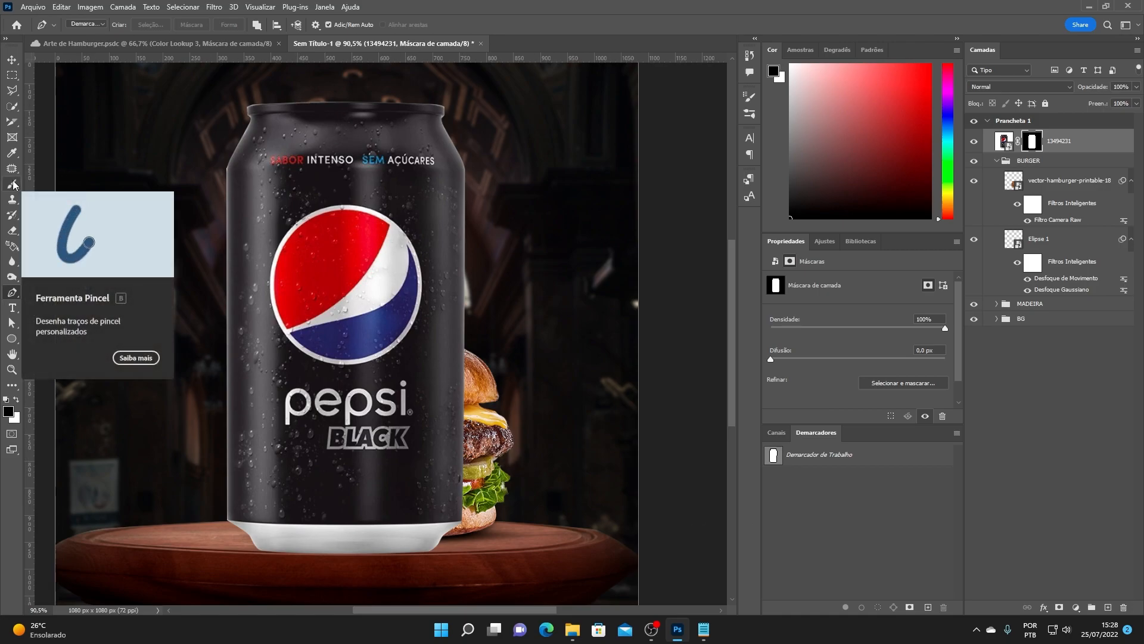
- Choose the hard round brush tip and reduce it to 11 px for retouching the can mask's edge near the rim
drag(273, 110, 286, 162)
scroll(275, 153, up, 6)
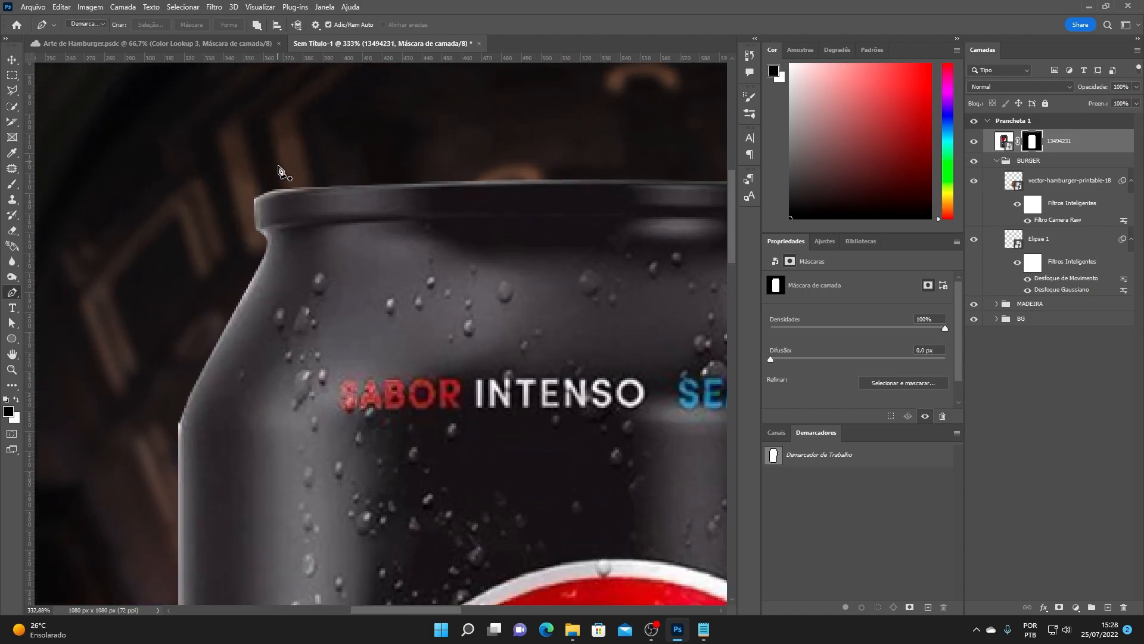
scroll(220, 243, up, 2)
scroll(197, 246, down, 2)
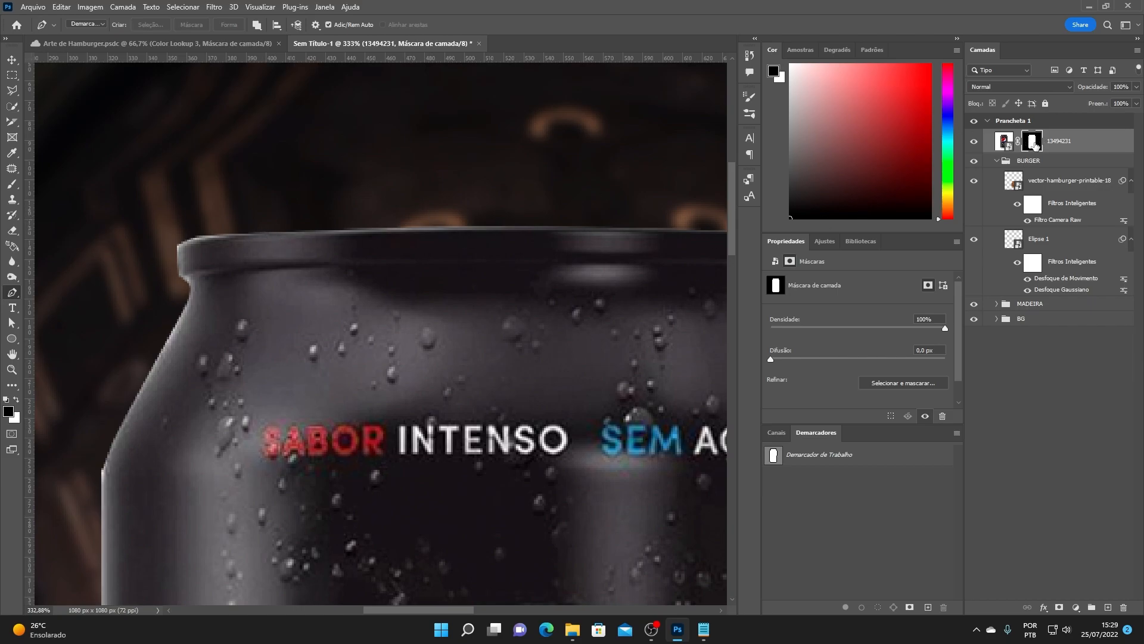
click(12, 184)
click(102, 26)
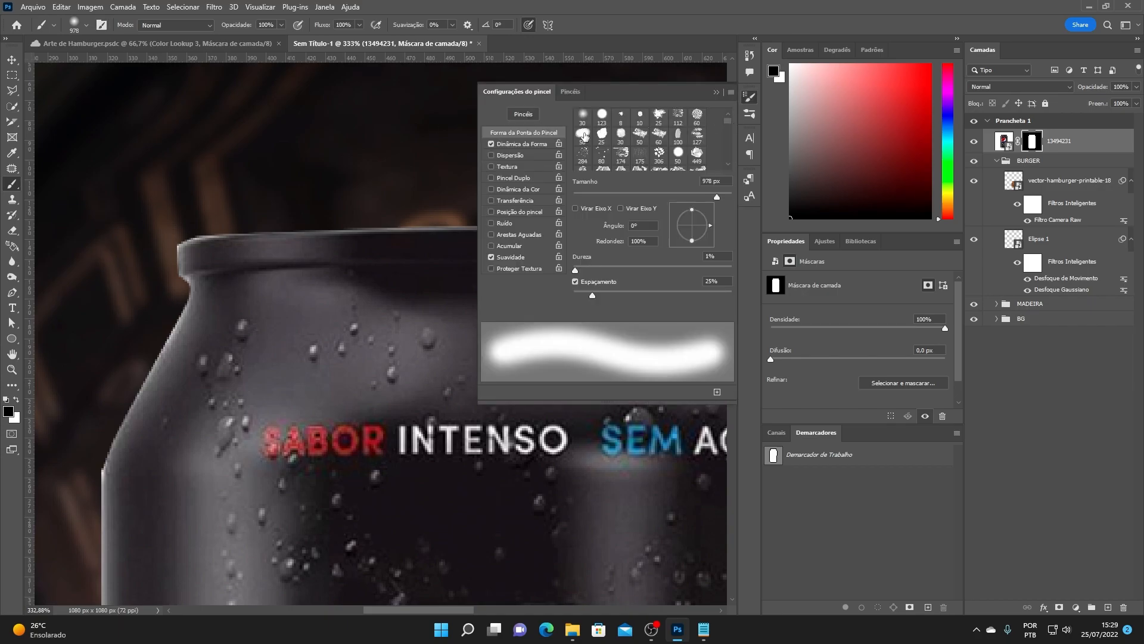
click(606, 119)
click(716, 92)
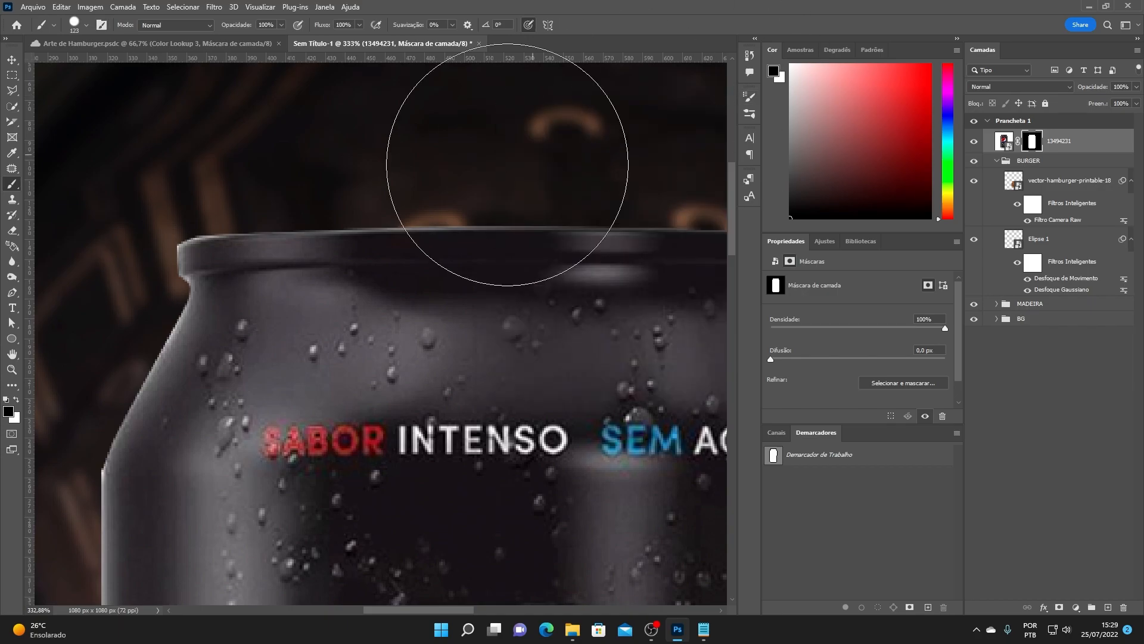
drag(321, 209, 168, 231)
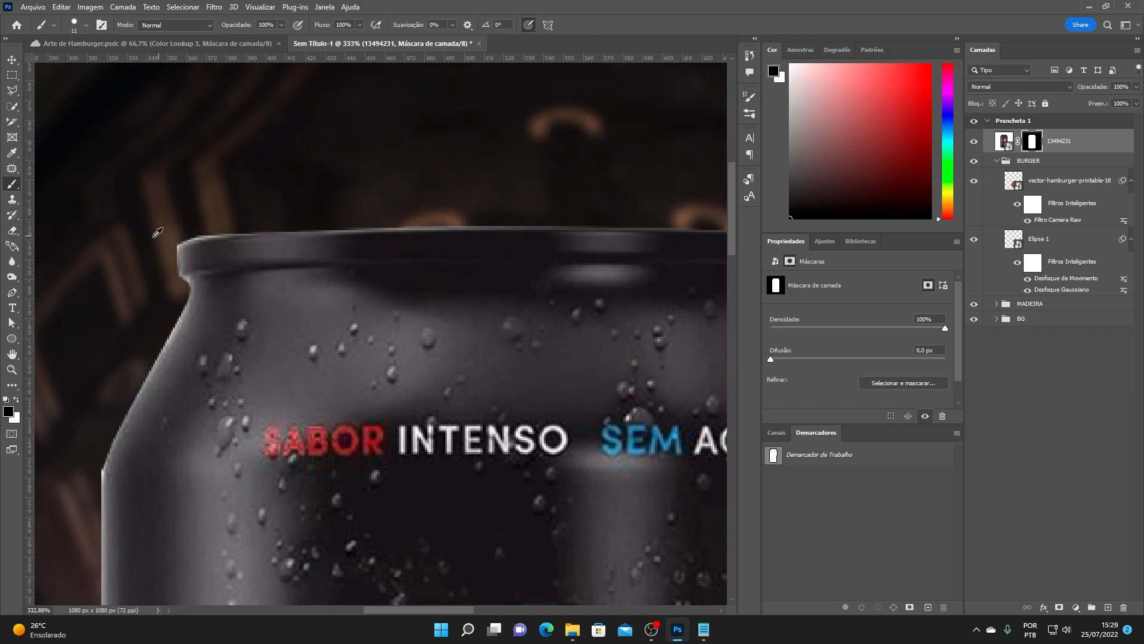
scroll(187, 204, up, 5)
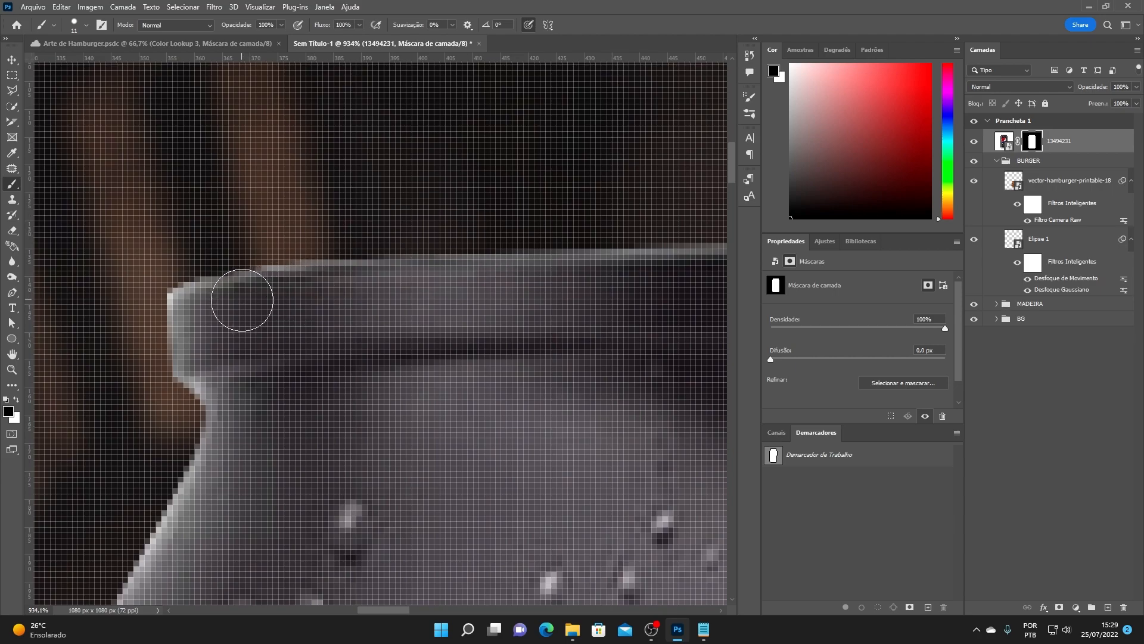
- Try painting white on the layer mask along the can's top rim, and undo the strokes
key(x)
mouse_move(178, 280)
mouse_down()
mouse_move(433, 272)
mouse_move(184, 292)
mouse_move(503, 233)
mouse_up()
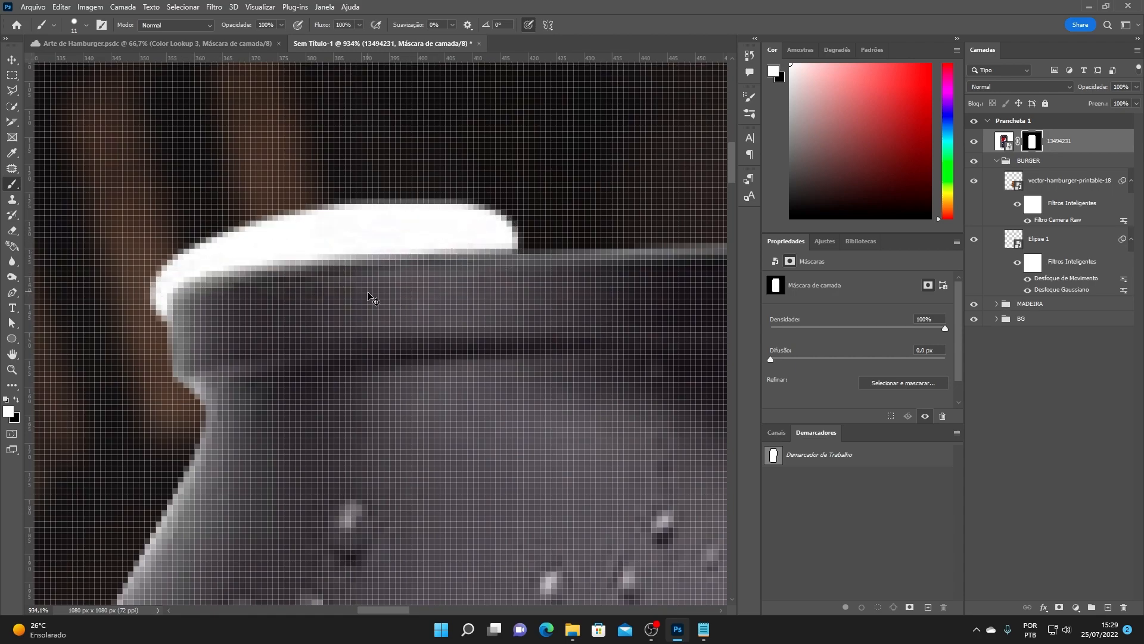
key(ctrl+z)
key(ctrl+z)
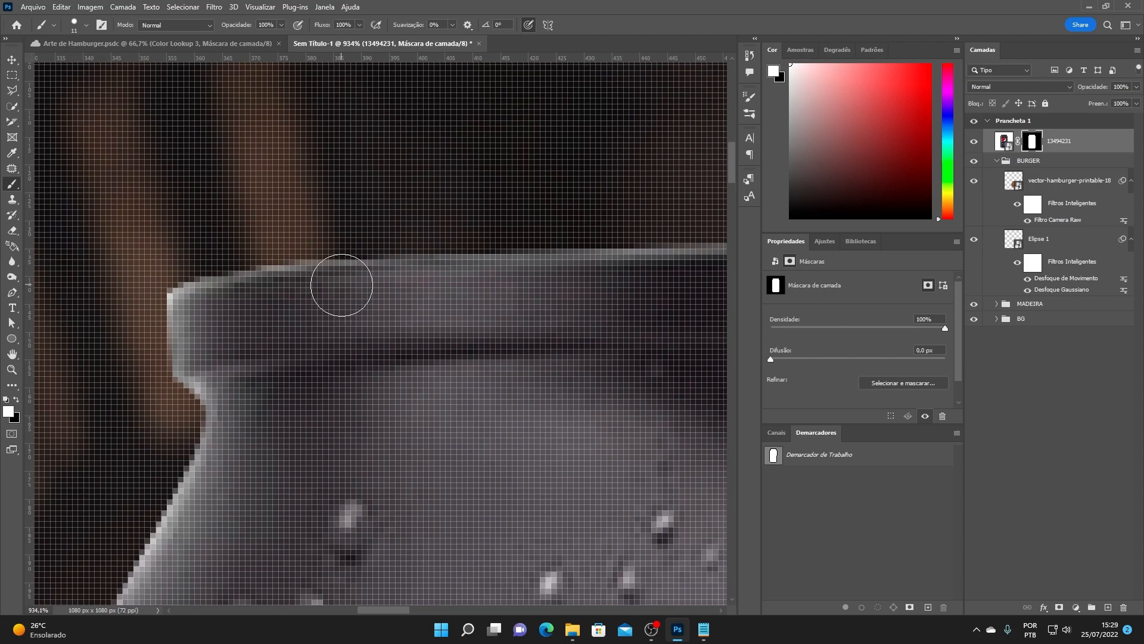
- Reduce the brush to 7 px, switch the paint color to black, and inspect the can mask's edges along both sides of the rim
right_click(341, 283)
drag(321, 286, 301, 288)
key(x)
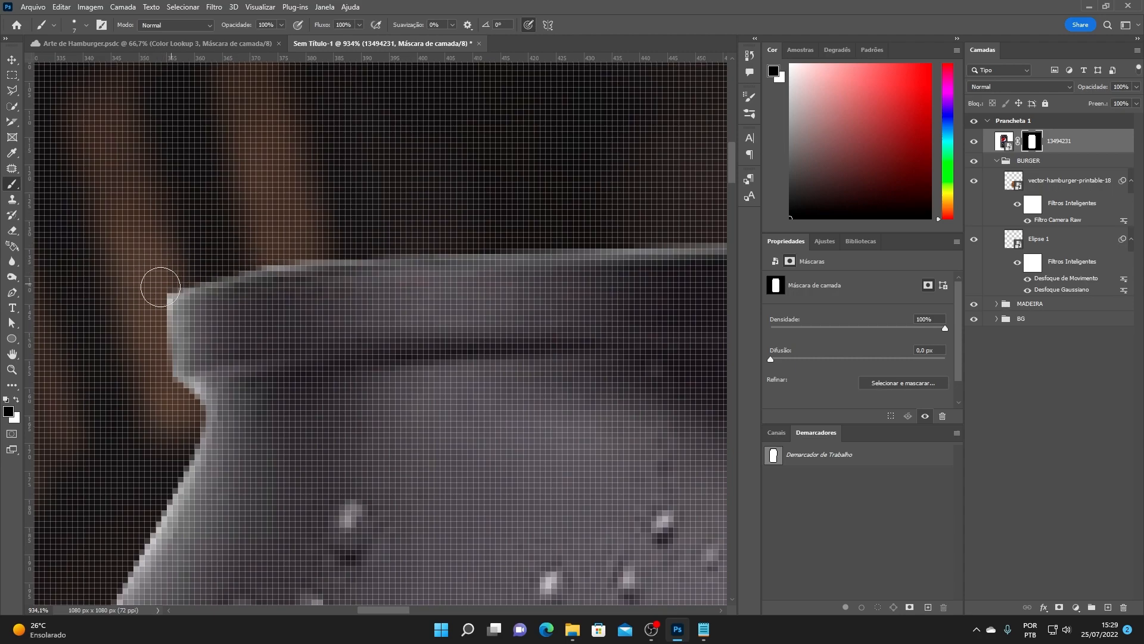
scroll(143, 376, down, 1)
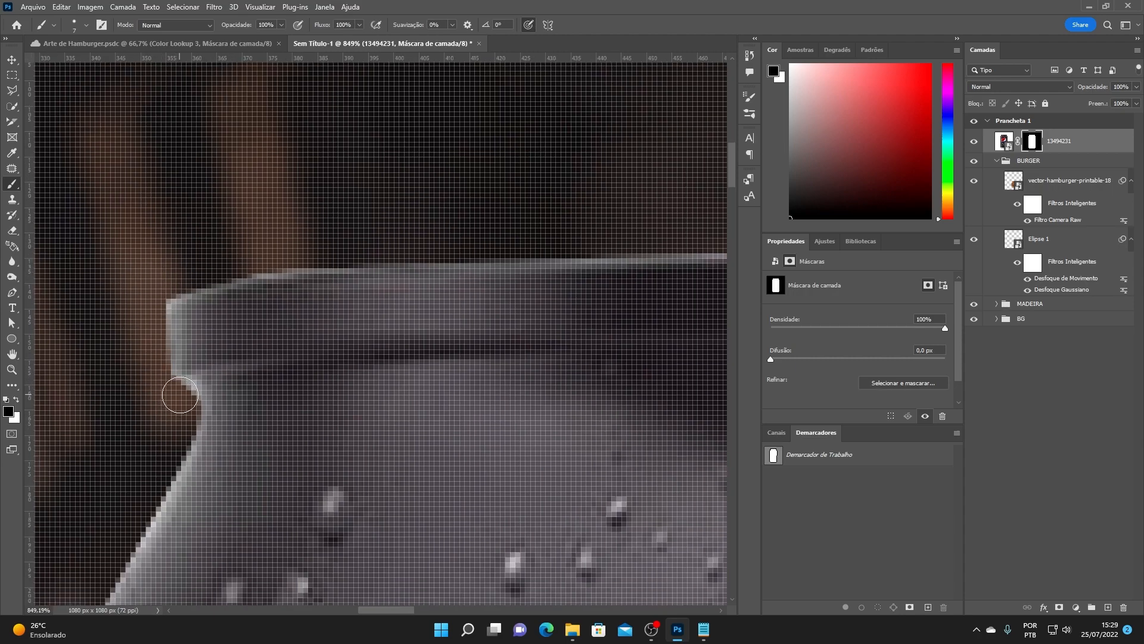
drag(650, 358, 143, 373)
drag(623, 301, 186, 302)
mouse_move(709, 351)
mouse_down()
mouse_move(606, 323)
mouse_move(546, 266)
mouse_move(435, 262)
mouse_up()
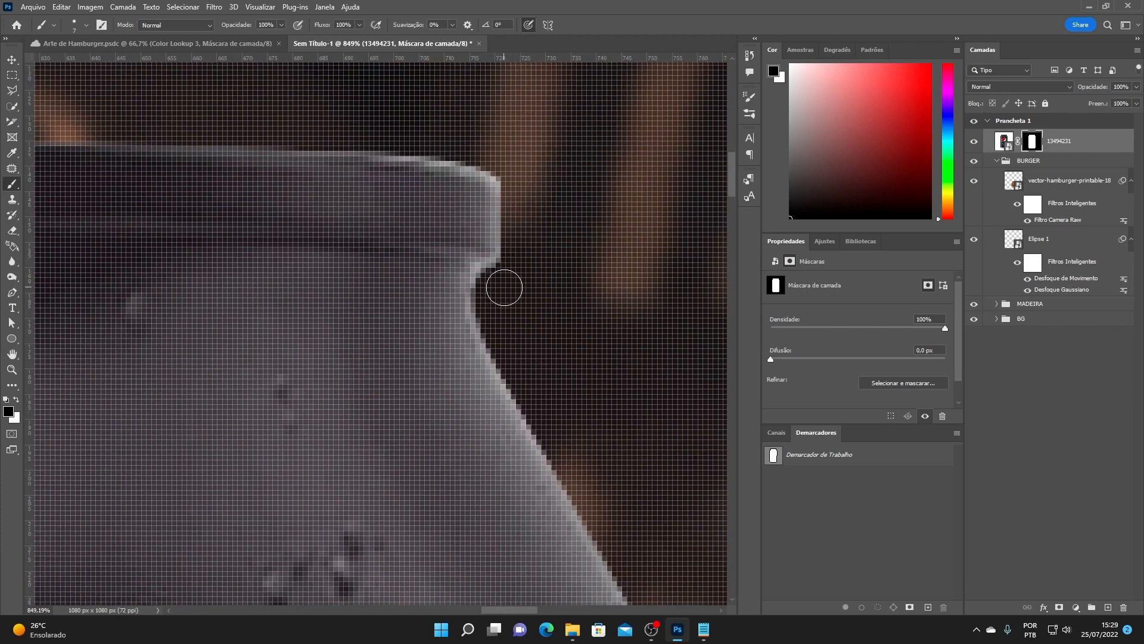
scroll(504, 288, down, 10)
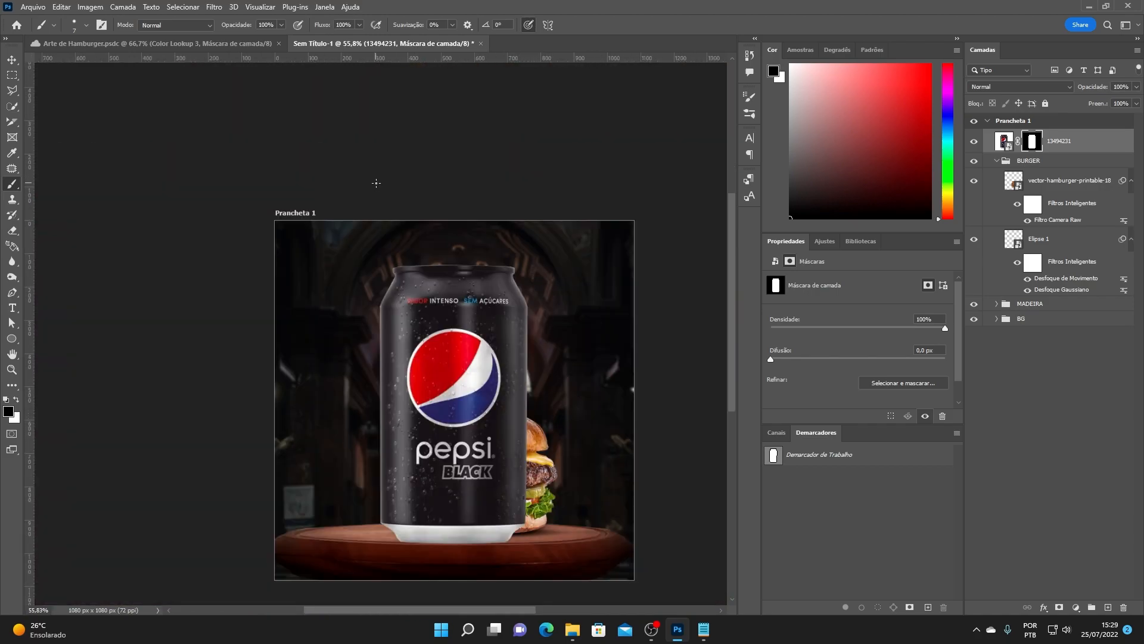
- Scale the Pepsi can down to 571 x 571 px and stand it on the wooden board beside the burger, at X 41, Y 434 px
click(12, 59)
click(636, 158)
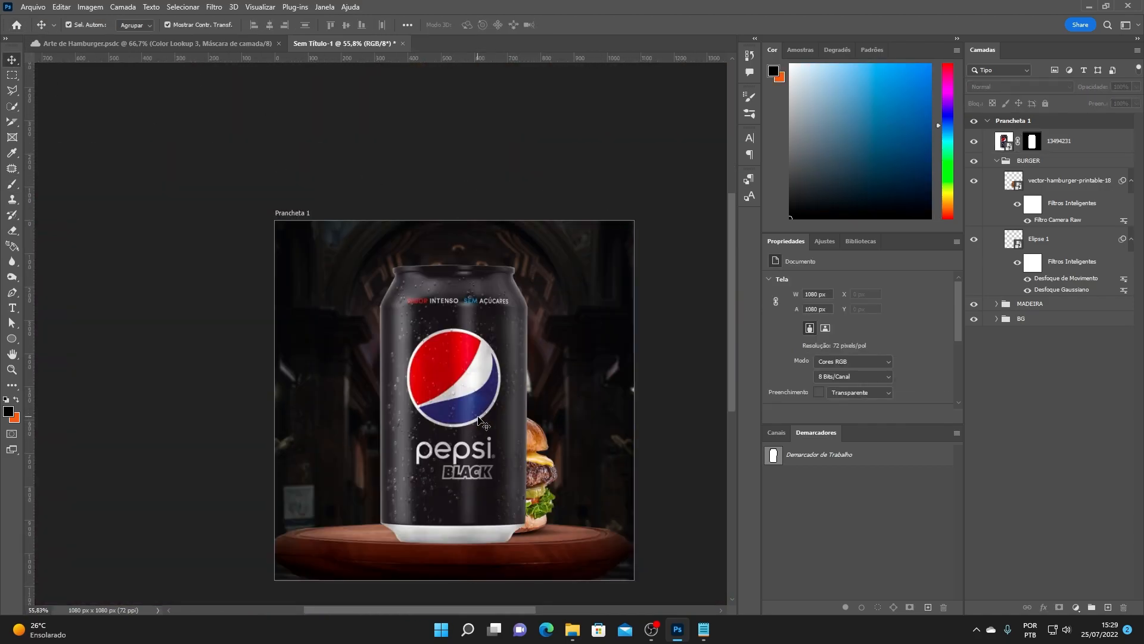
scroll(480, 421, up, 2)
click(480, 421)
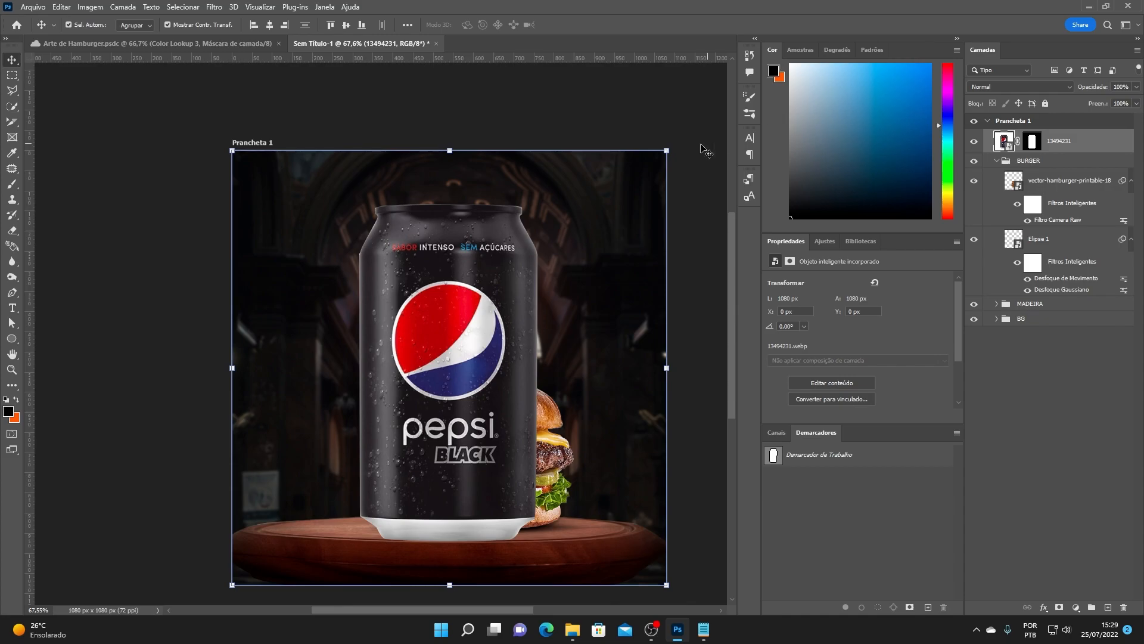
drag(667, 150, 572, 229)
drag(447, 343, 377, 382)
drag(512, 272, 506, 279)
drag(439, 339, 433, 359)
drag(373, 300, 374, 323)
drag(368, 395, 364, 397)
click(637, 25)
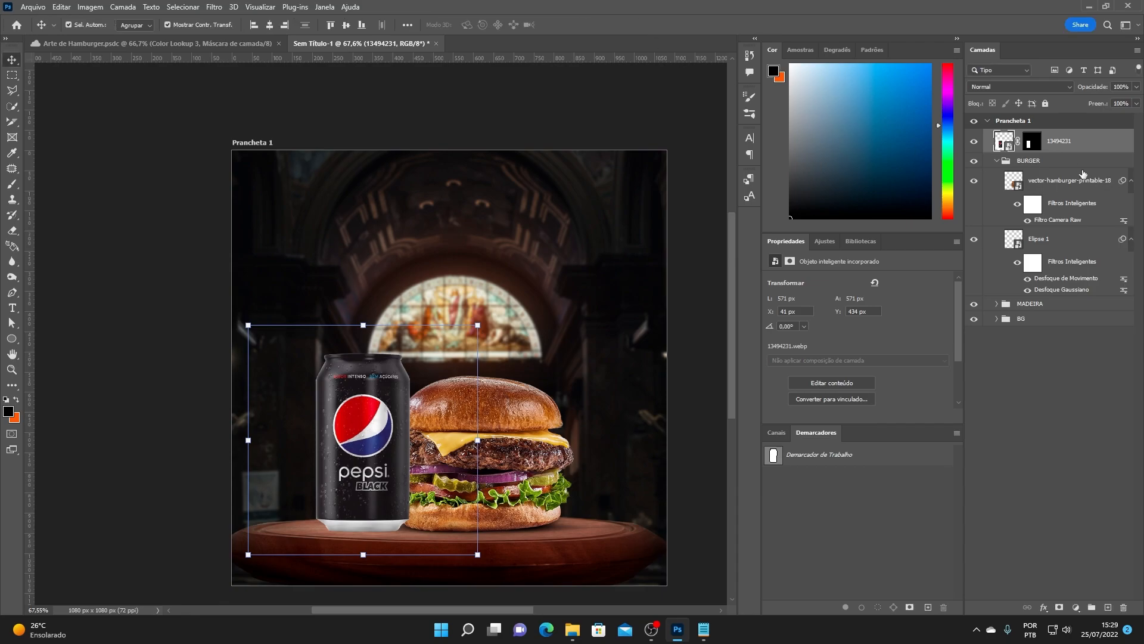
- Move the can layer below the burger's Elipse 1 shadow layer, group it, and name the group PEPSI
drag(1058, 144, 1059, 293)
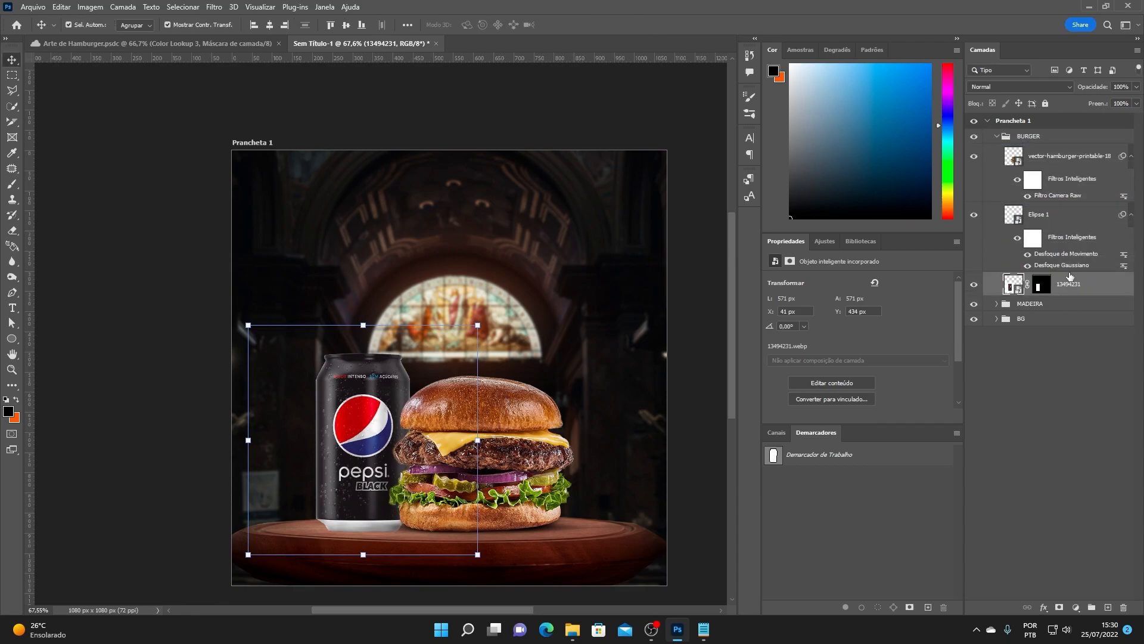
key(ctrl+g)
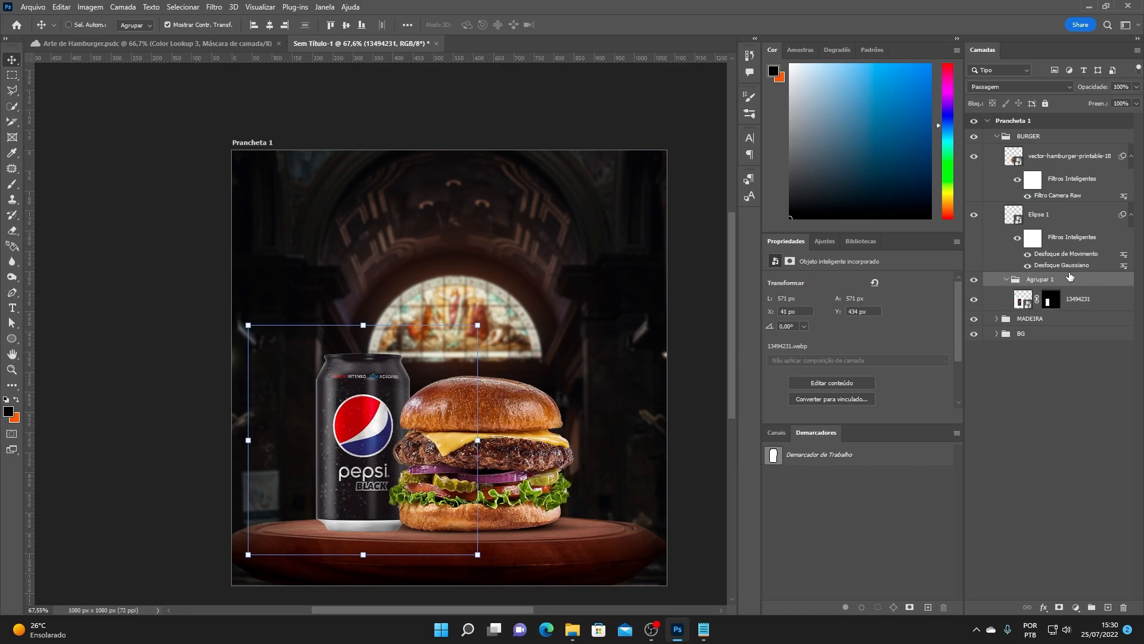
double_click(1035, 286)
text(p)
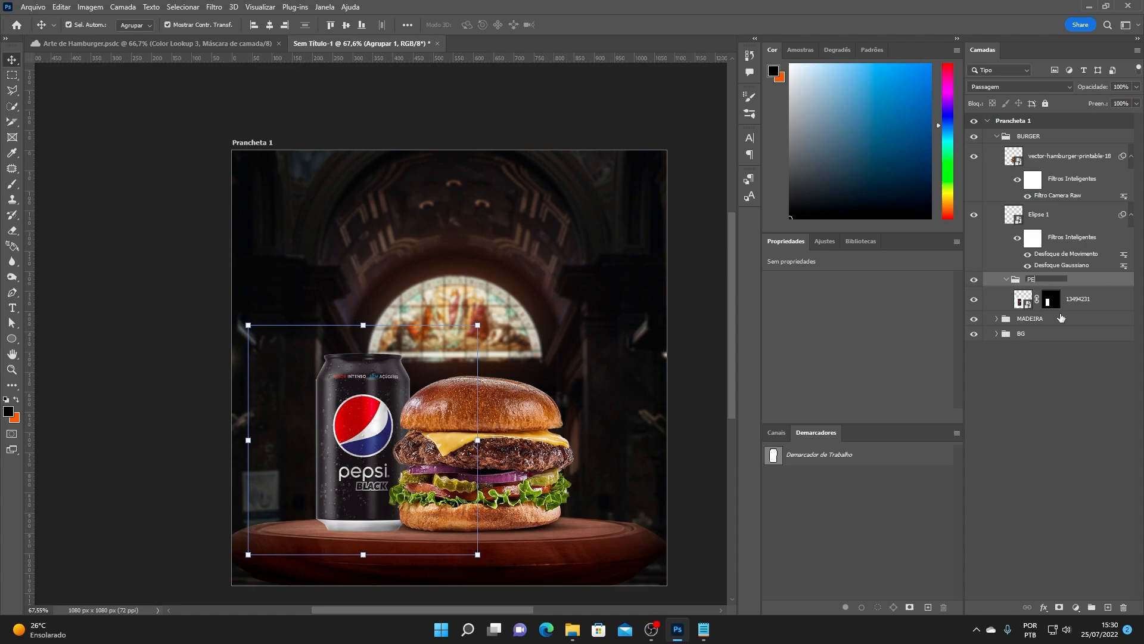
key(Return)
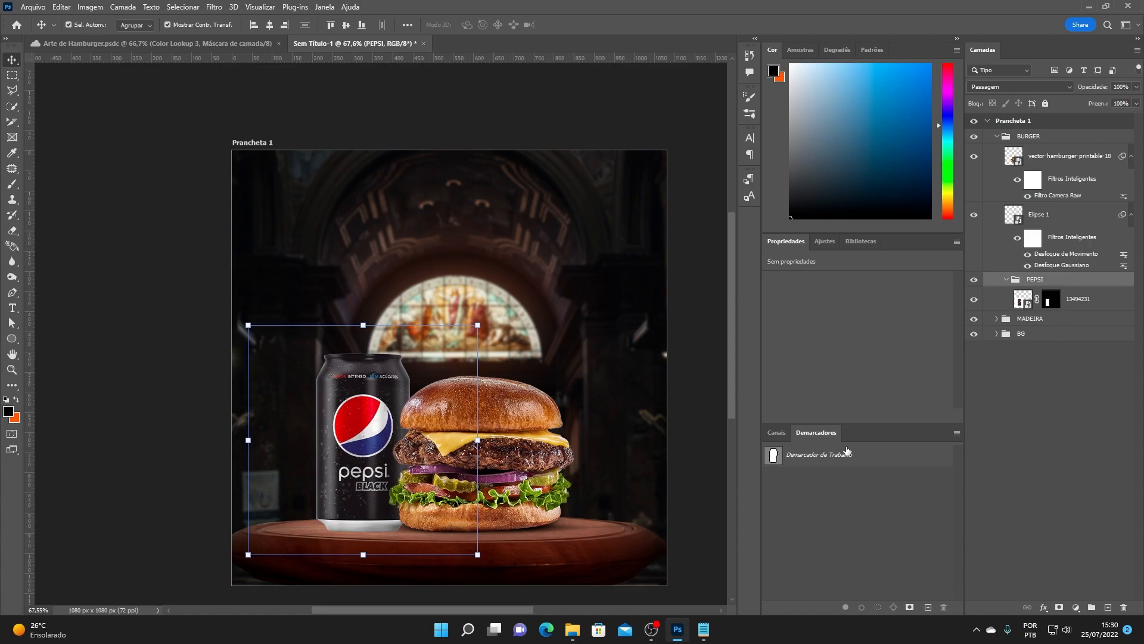
- Resize the can layer to 561 x 561 px and reposition it closer behind the burger at X 65, Y 435 px
click(378, 405)
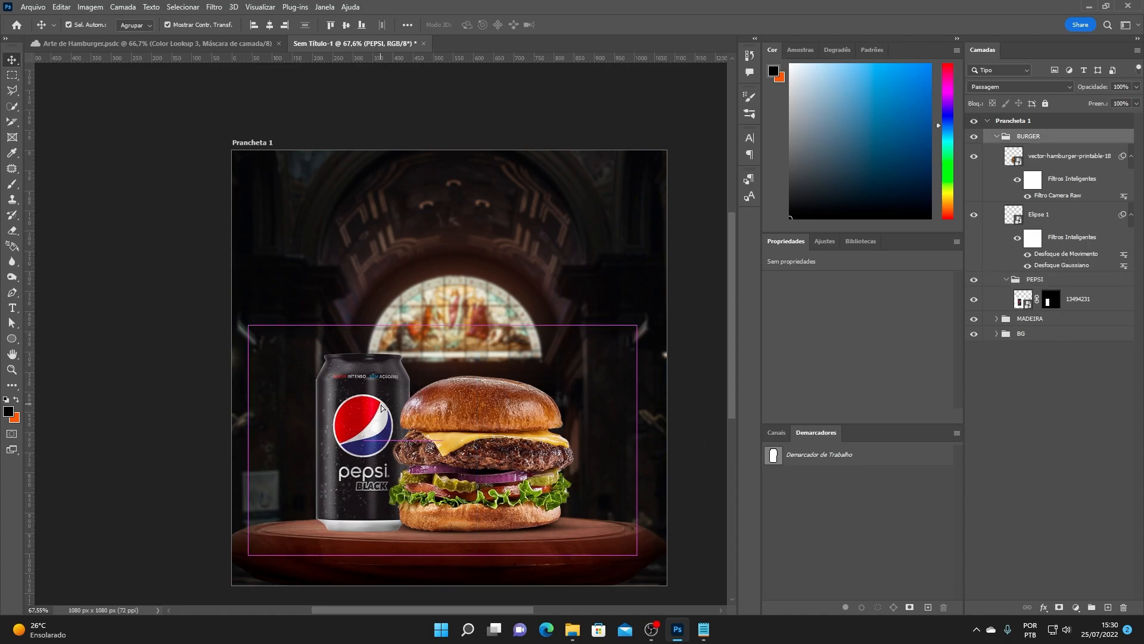
click(1075, 301)
key(ctrl+t)
drag(336, 377, 349, 376)
key(Up)
key(Up)
key(Up)
key(Up)
key(Up)
key(Up)
key(Left)
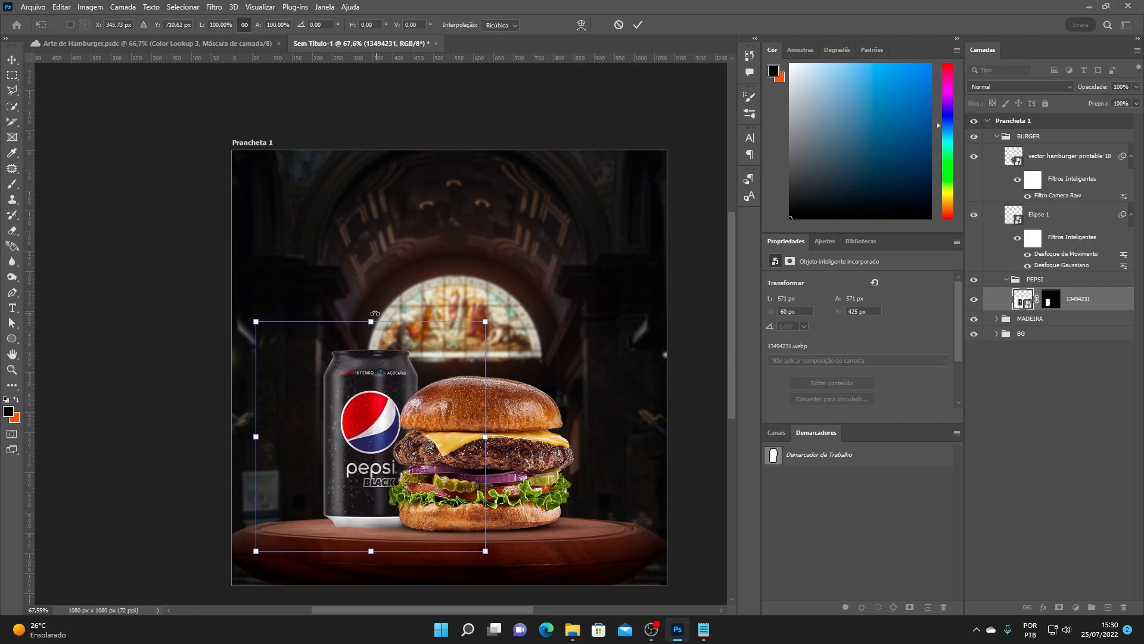
drag(373, 318, 373, 322)
key(Return)
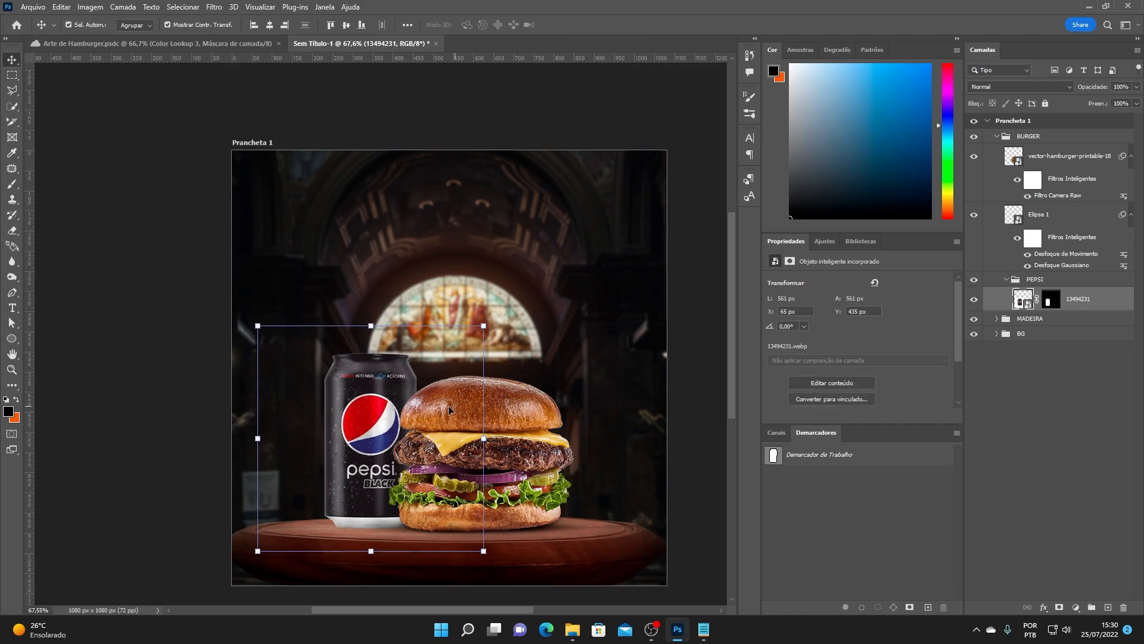
- Draw a flat black ellipse about 188 x 16 px and place it under the can's base as a contact shadow
click(18, 338)
scroll(382, 539, up, 5)
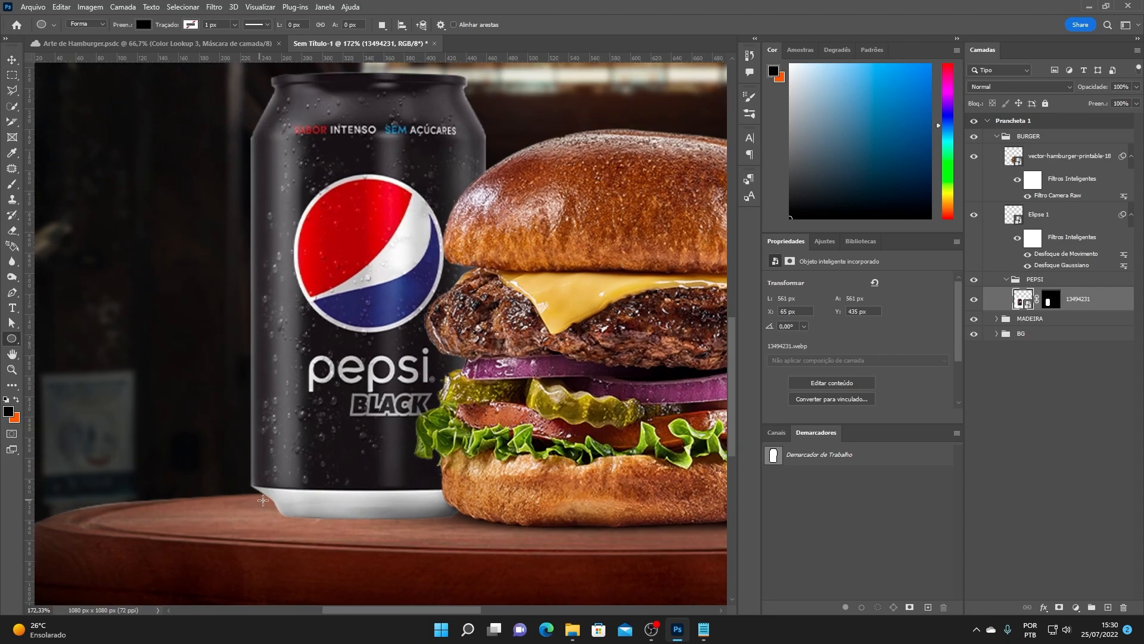
drag(279, 514, 353, 514)
click(12, 60)
key(ctrl+z)
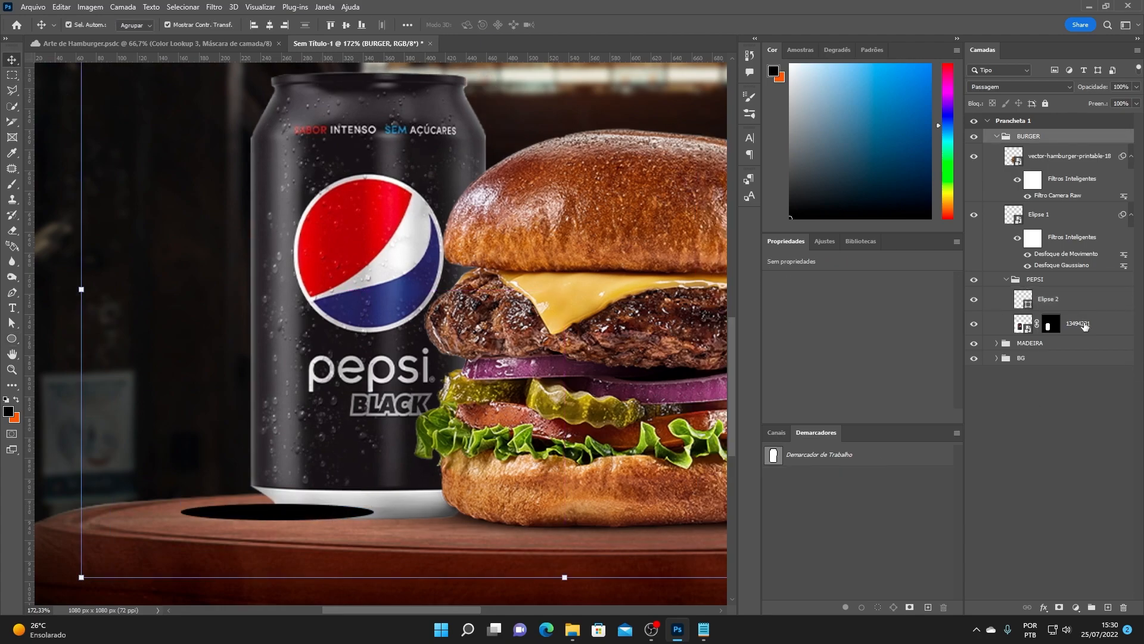
click(1067, 303)
key(ctrl+t)
drag(312, 519, 405, 525)
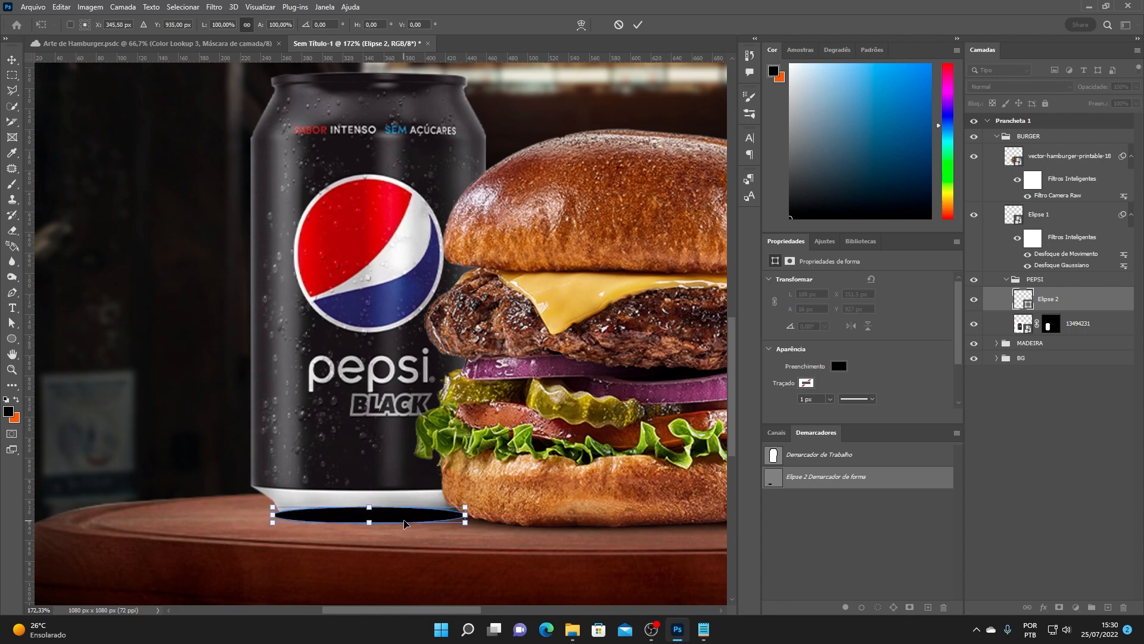
click(638, 24)
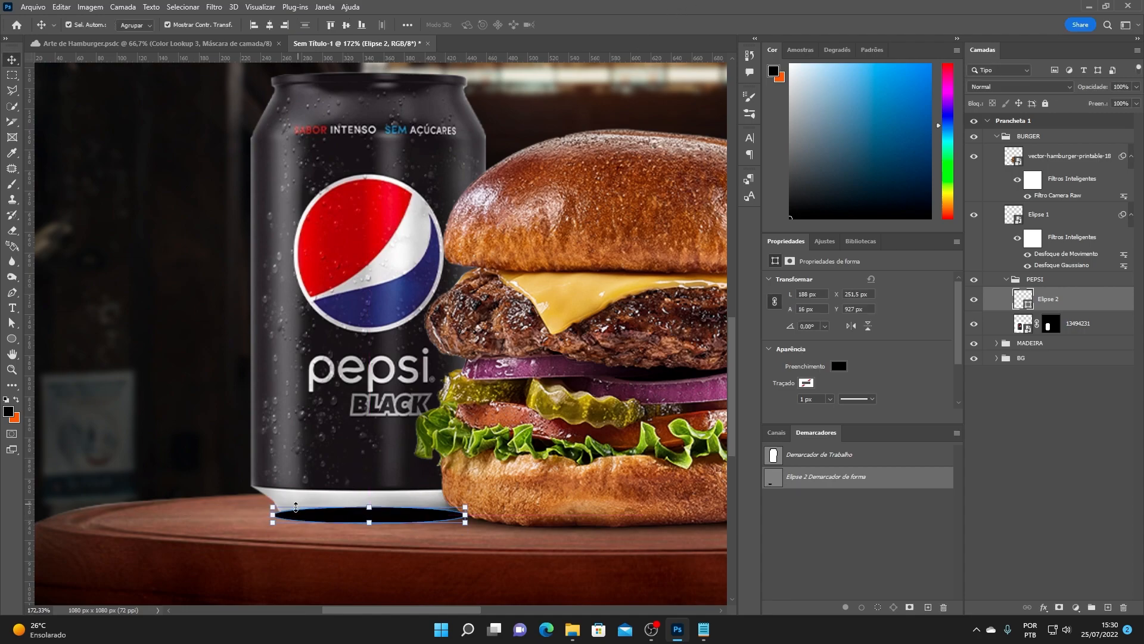
- Widen the shadow ellipse to 202 px and move its layer out of the PEPSI group, directly above MADEIRA
drag(271, 514, 266, 515)
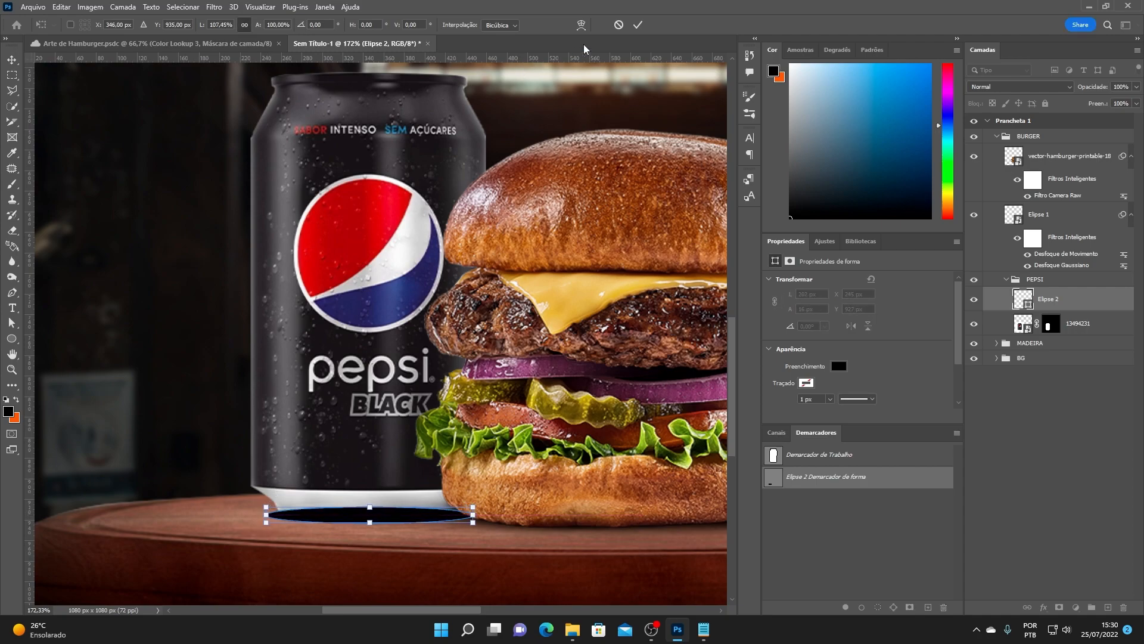
click(638, 24)
drag(1116, 307, 1062, 341)
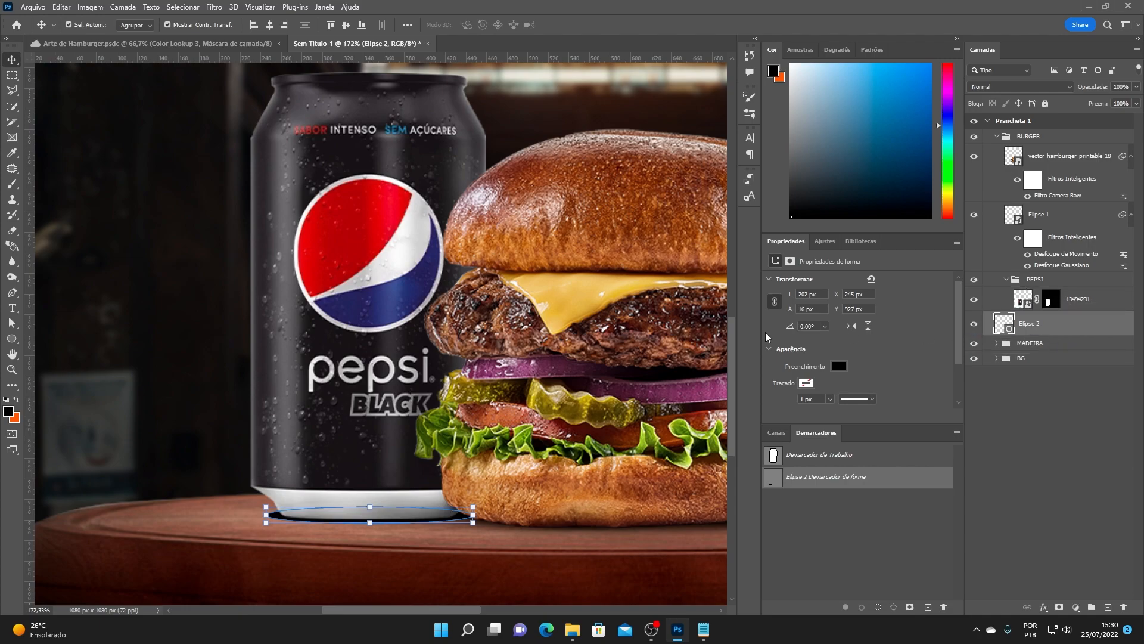
- Shift the shadow ellipse horizontally to X 239 px so it sits under the can's base
scroll(308, 434, down, 2)
scroll(338, 466, down, 4)
click(150, 478)
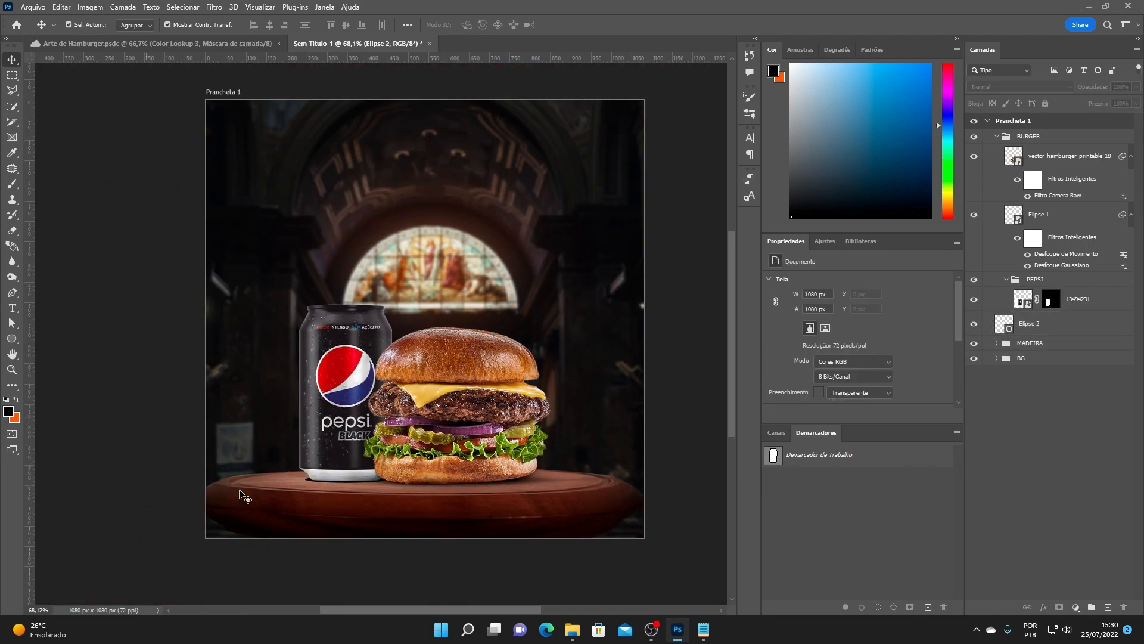
click(1048, 323)
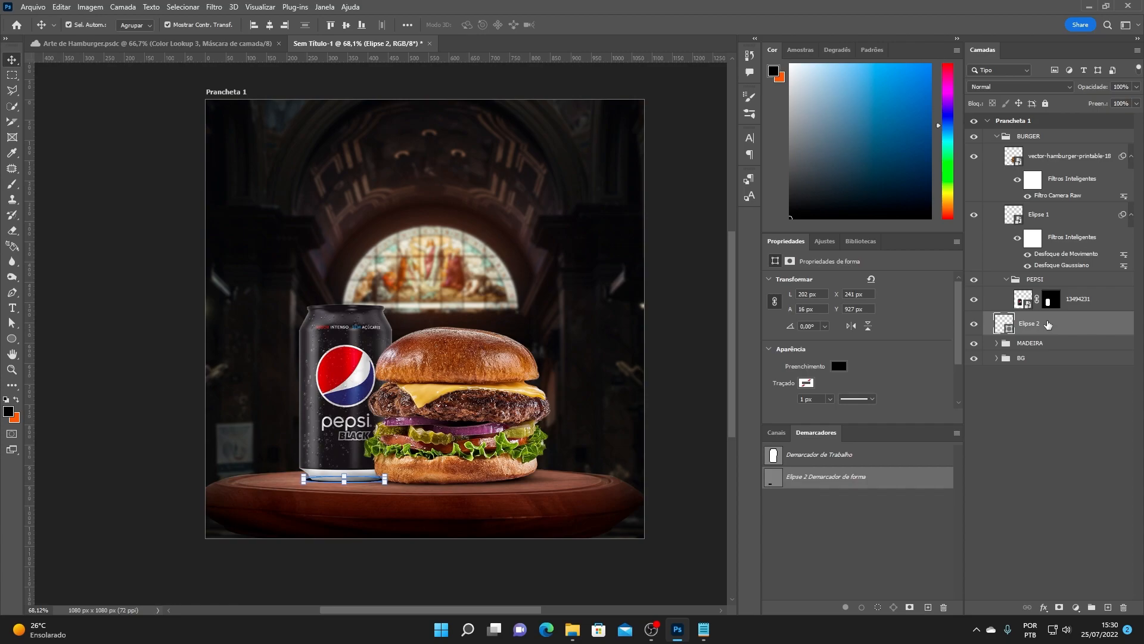
click(353, 574)
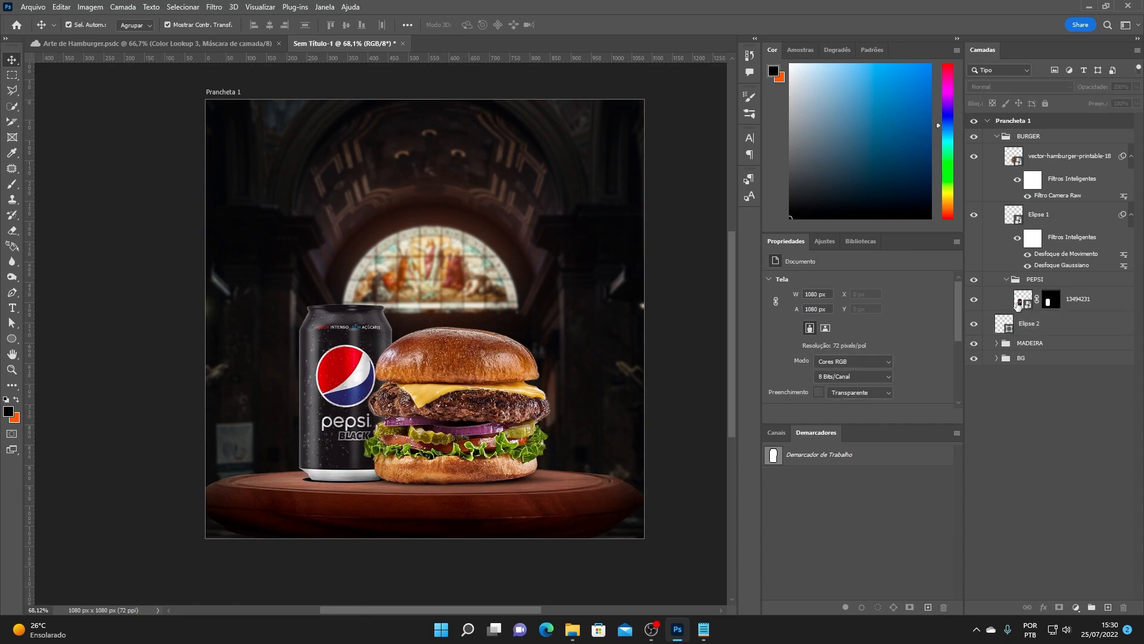
- Convert the Elipse 2 shadow to a smart object and apply a 3.5-pixel Gaussian Blur
click(1066, 321)
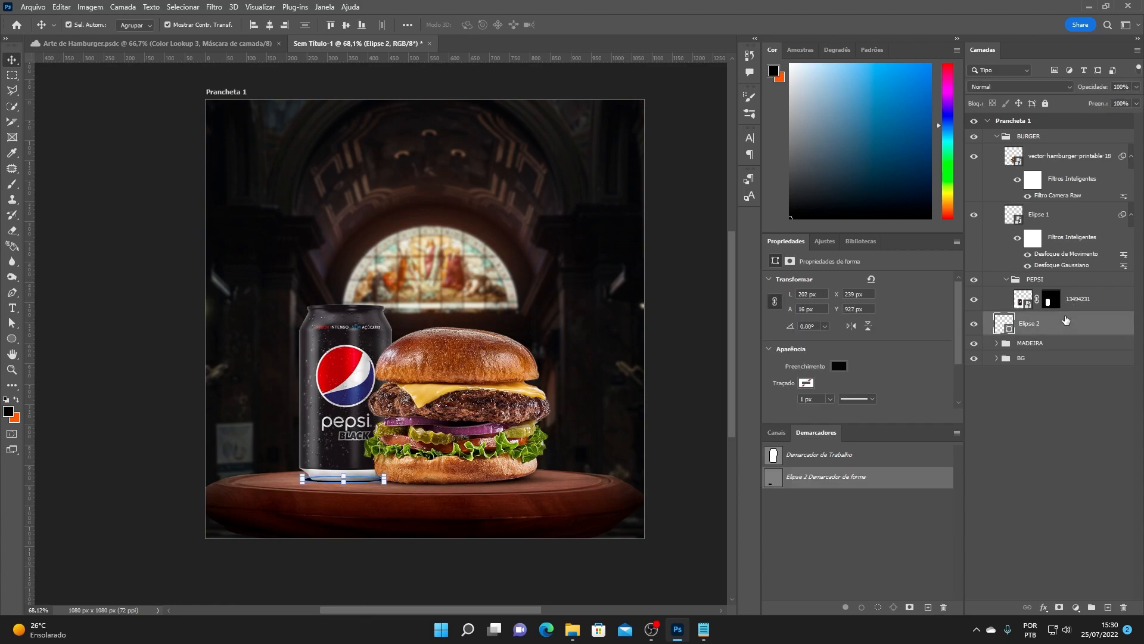
click(213, 6)
mouse_move(258, 159)
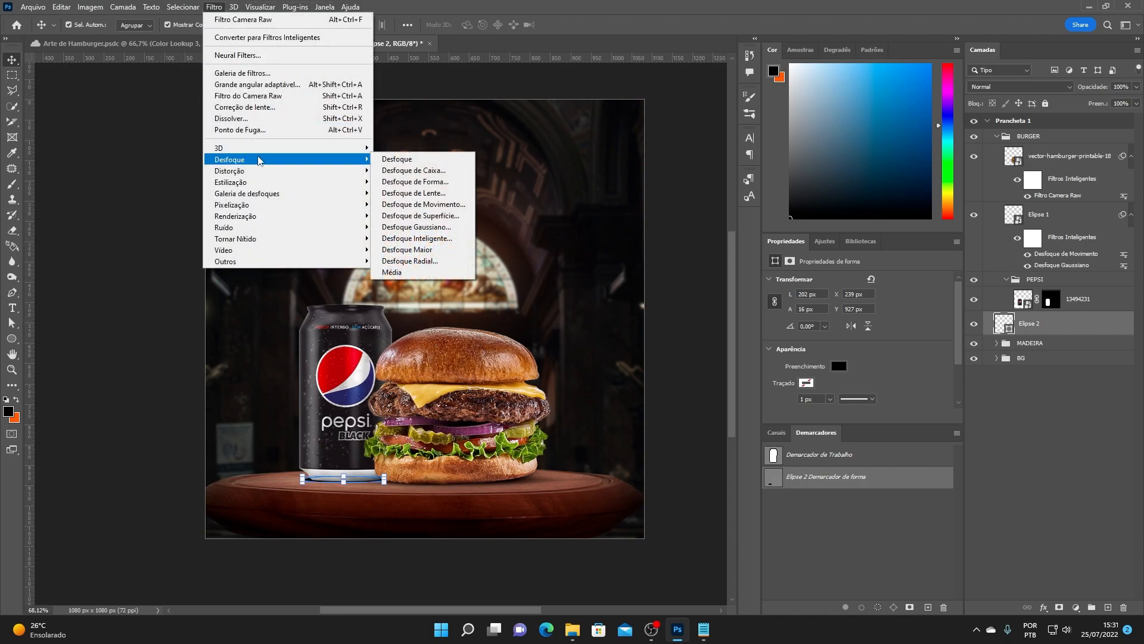
click(421, 227)
click(532, 231)
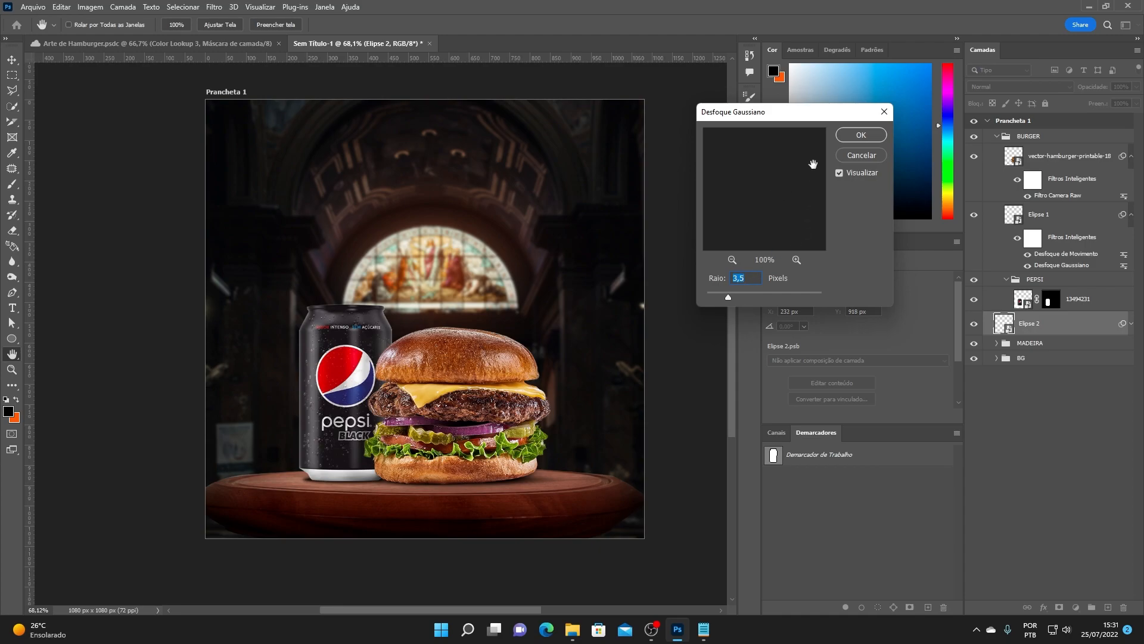
click(861, 135)
key(v)
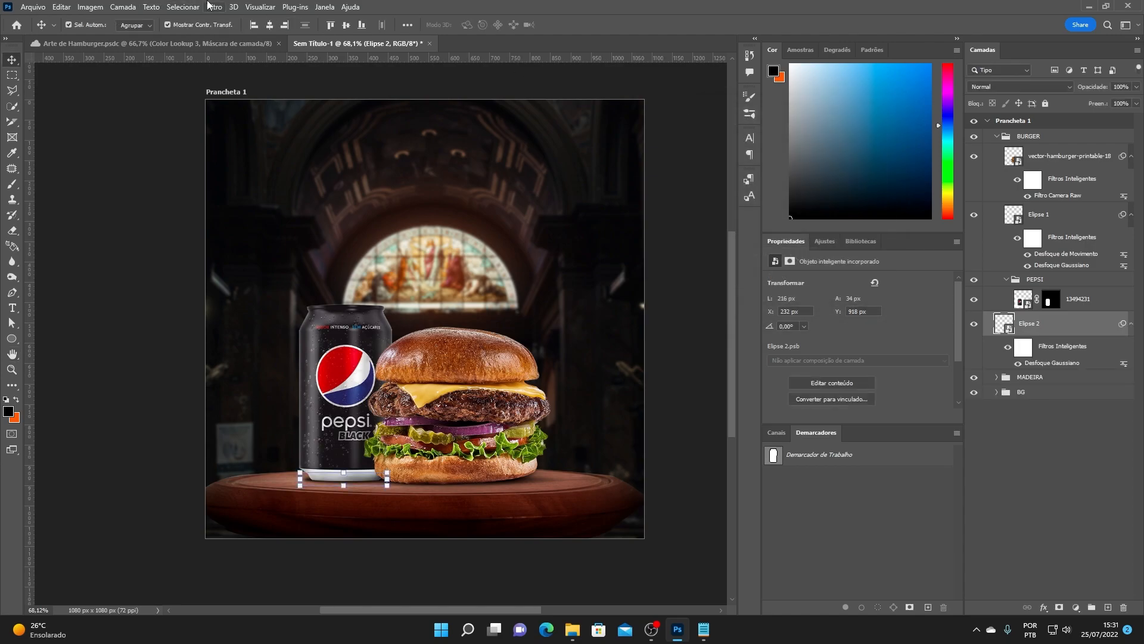
- Apply a Motion Blur to the can's shadow ellipse at a 0° angle with a distance shorter than 140 pixels
click(214, 7)
mouse_move(268, 159)
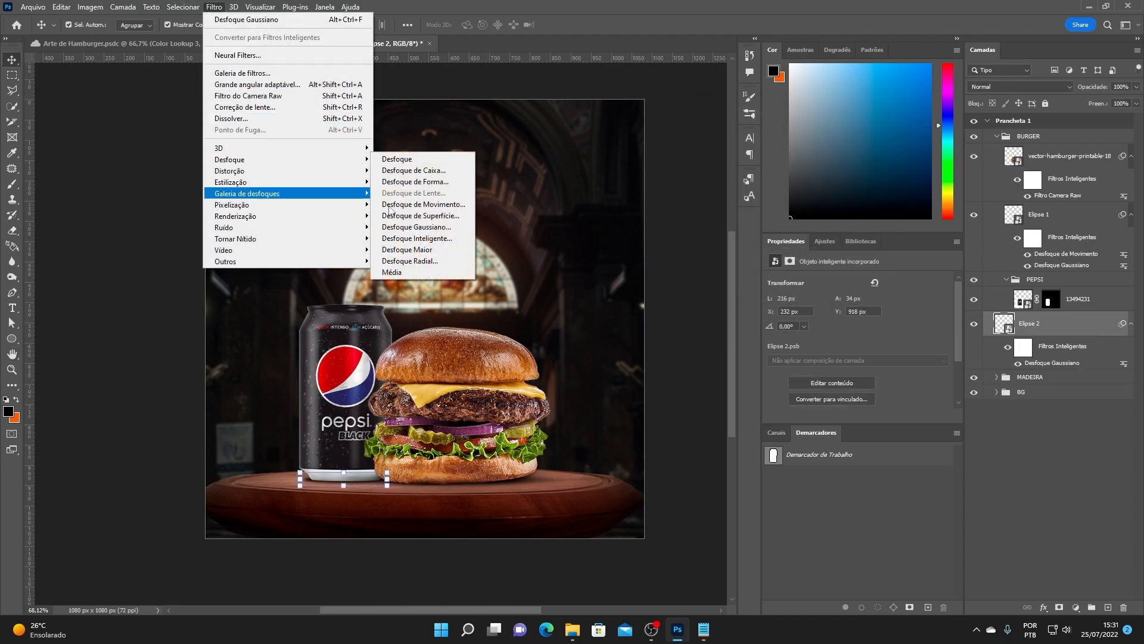
click(448, 204)
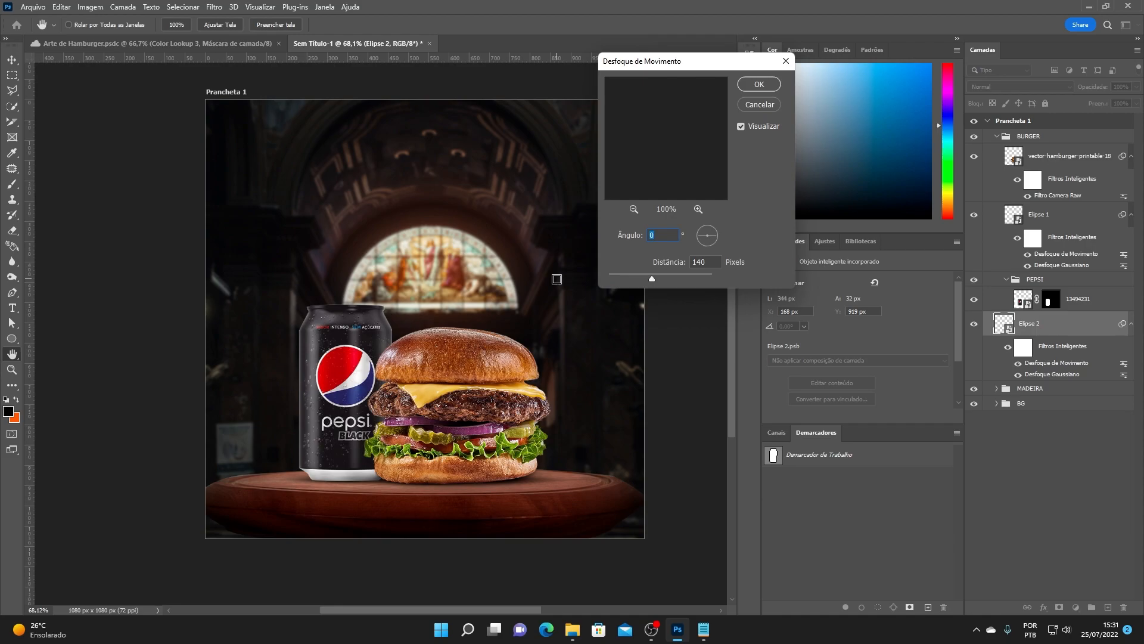
click(637, 277)
key(Up)
key(Up)
key(Up)
click(753, 80)
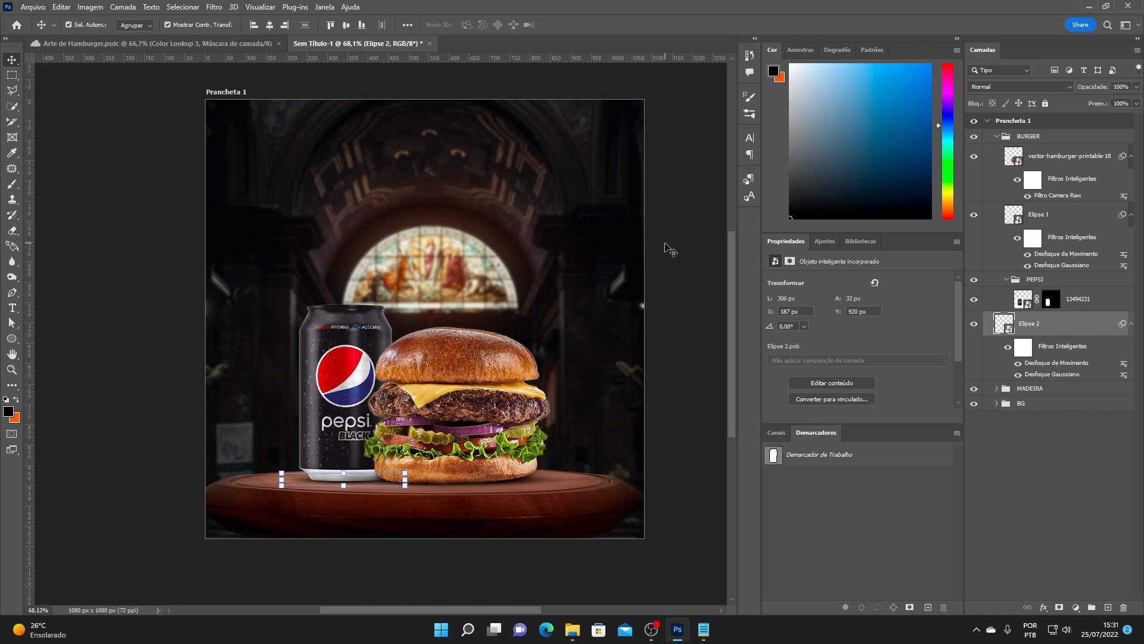
- Set the can shadow's opacity to 90% and nudge it vertically to Y 919 px
click(1137, 88)
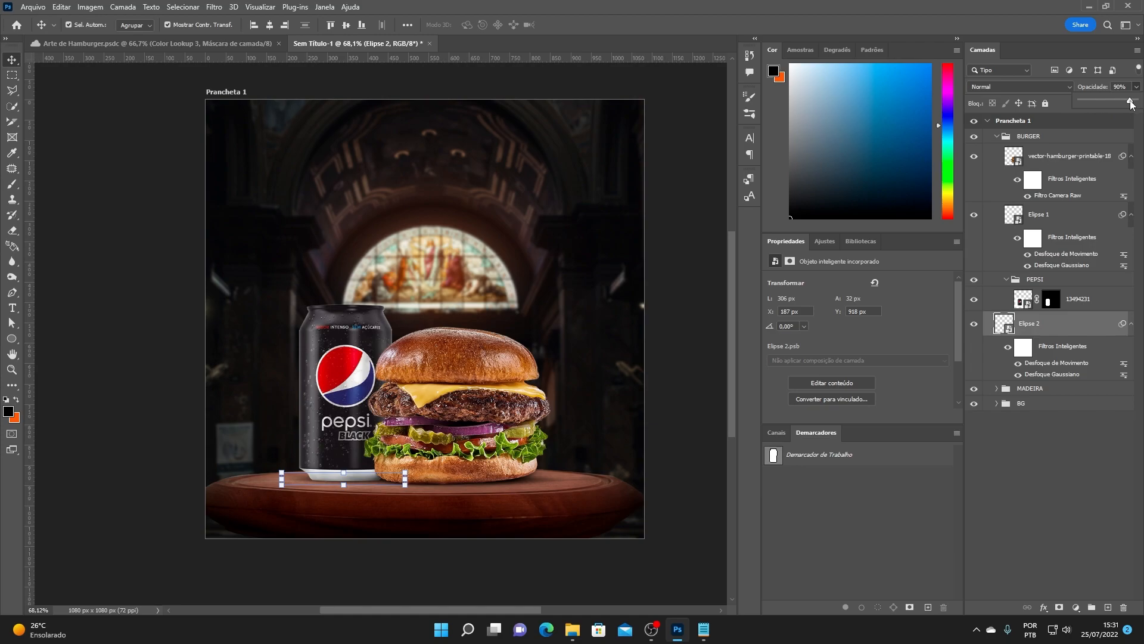
click(600, 387)
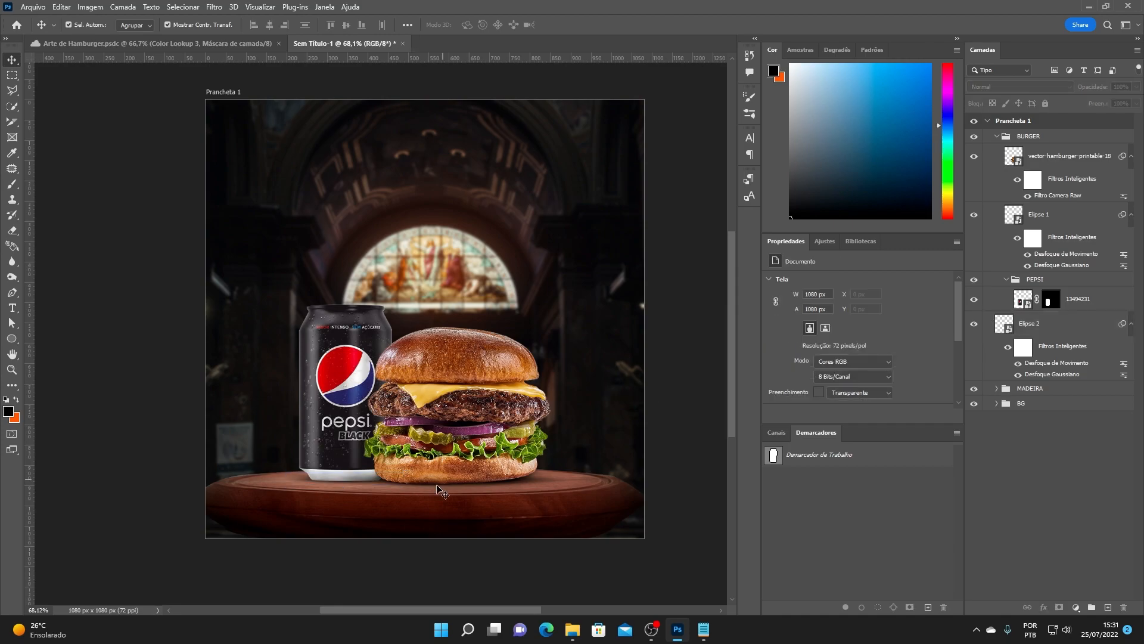
scroll(400, 511, up, 5)
click(1044, 329)
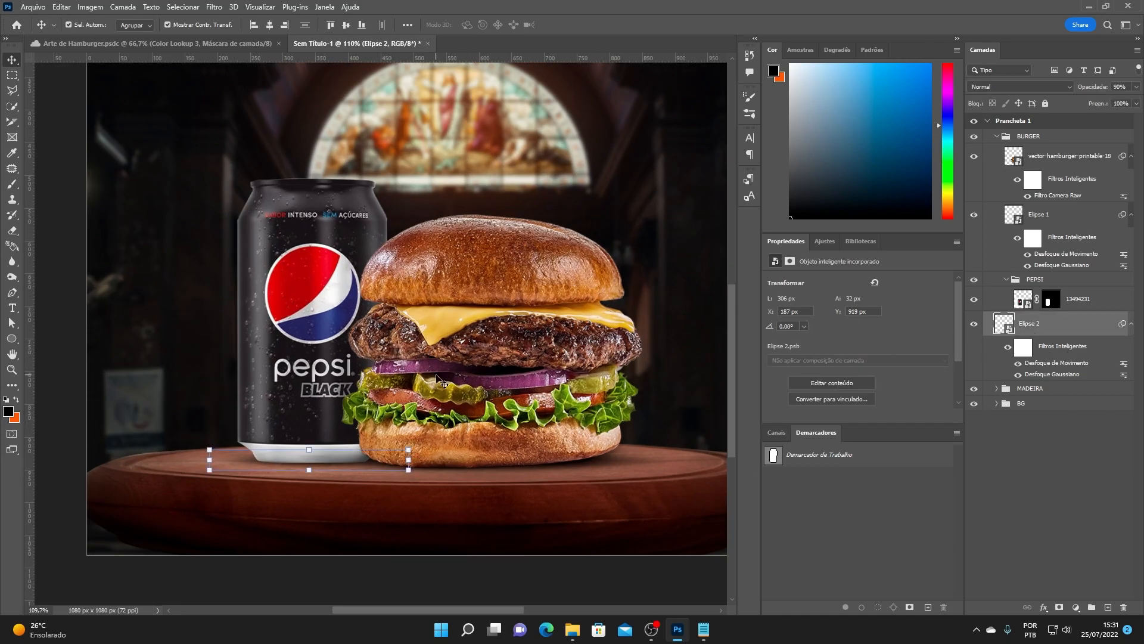
scroll(442, 381, down, 5)
click(429, 516)
scroll(463, 379, up, 5)
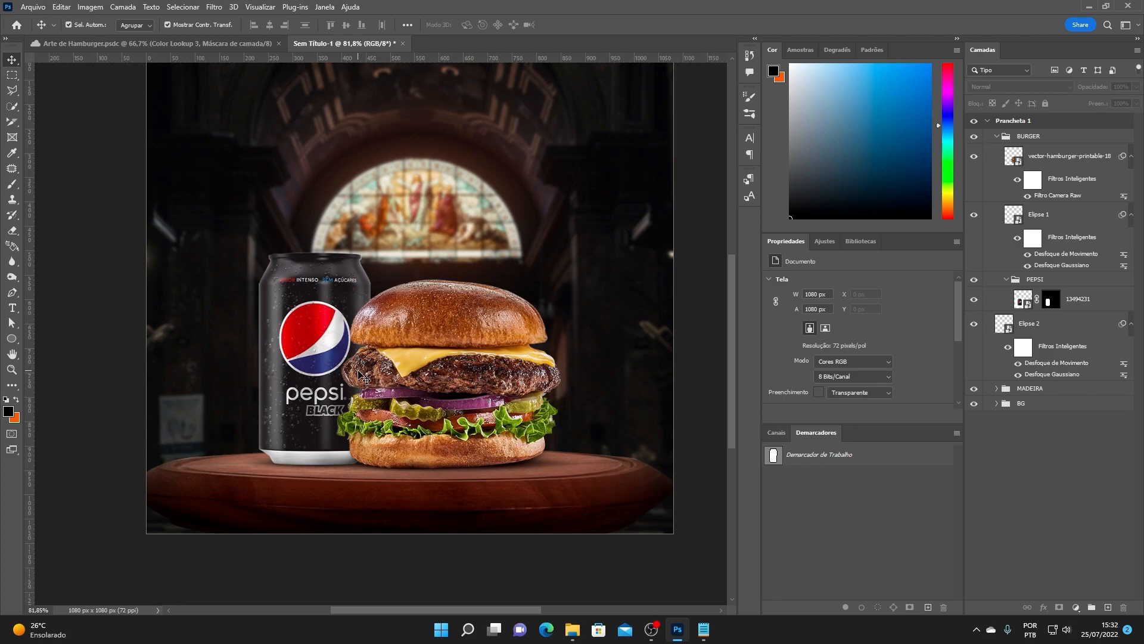
- Add a new layer clipped to the Pepsi can and choose the soft round brush at 0% hardness, enlarged to about 260 px
click(1084, 301)
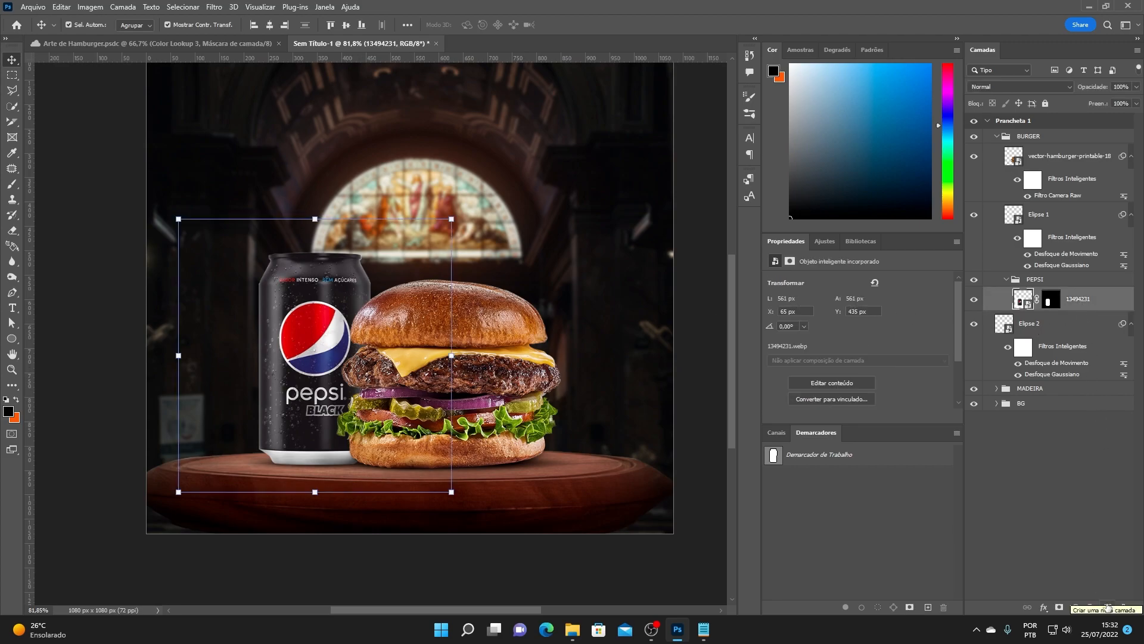
click(1107, 606)
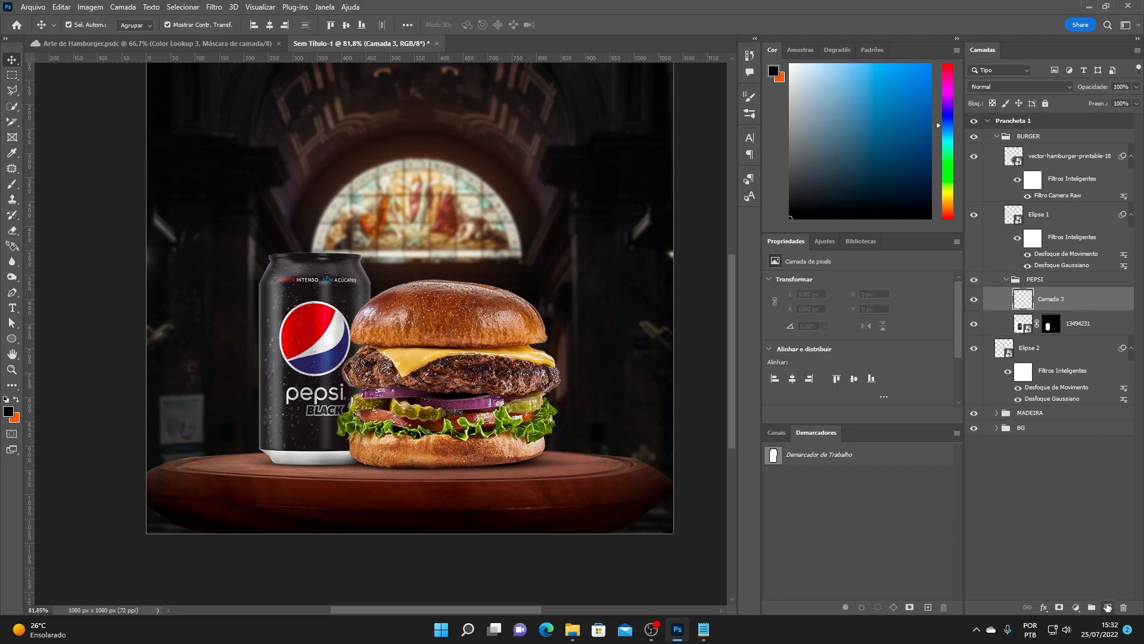
click(12, 184)
click(101, 25)
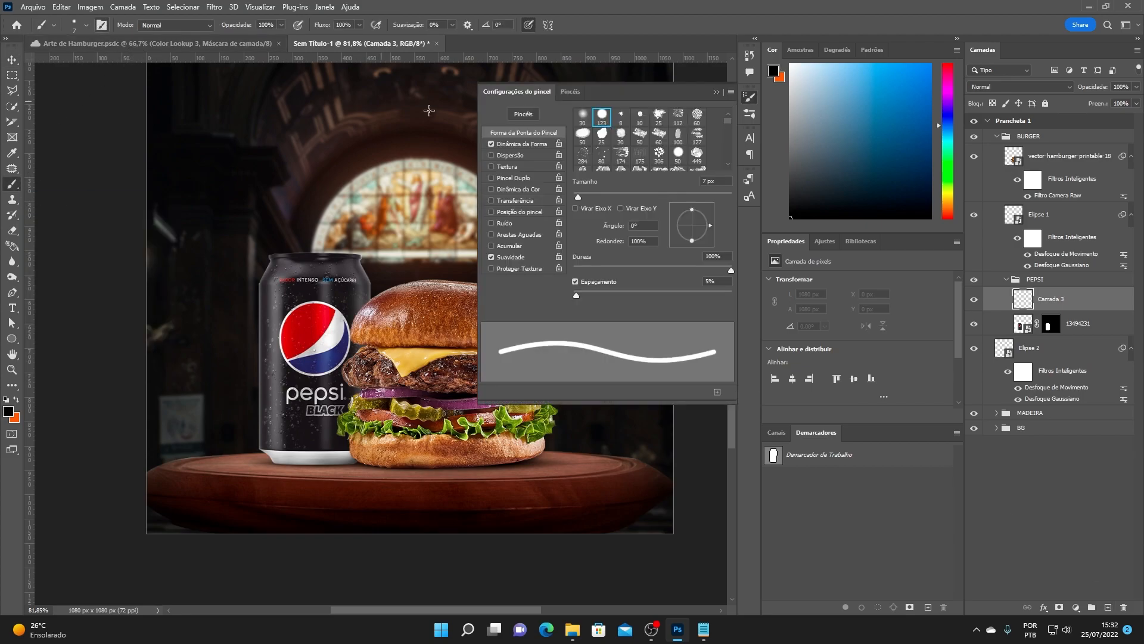
click(584, 115)
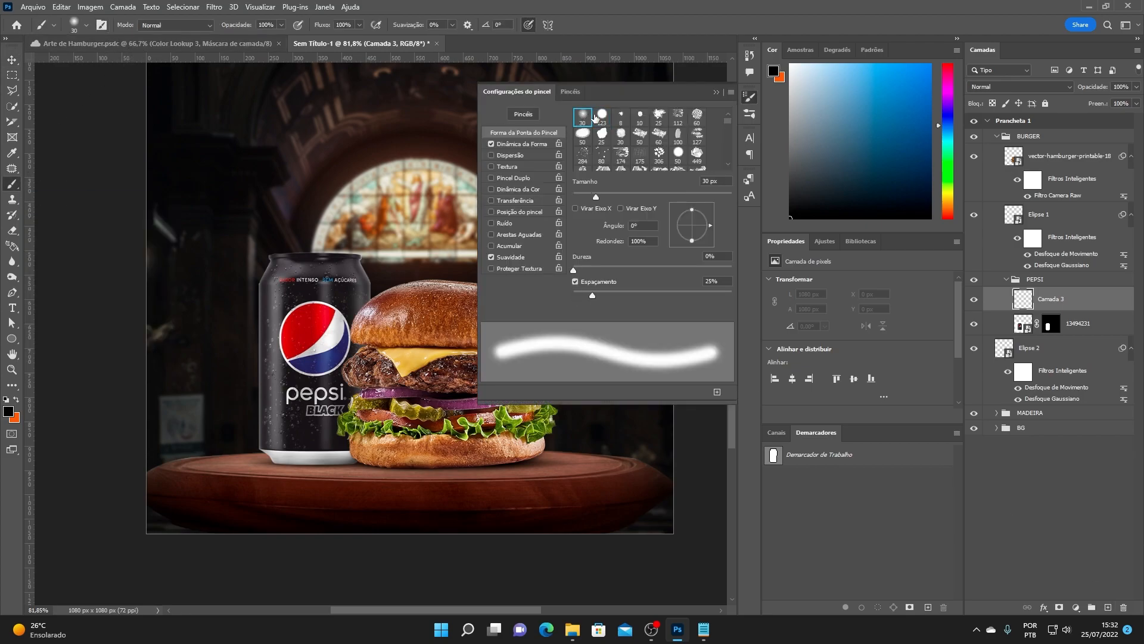
click(716, 93)
mouse_move(370, 299)
mouse_down()
mouse_move(408, 294)
mouse_move(389, 314)
mouse_up()
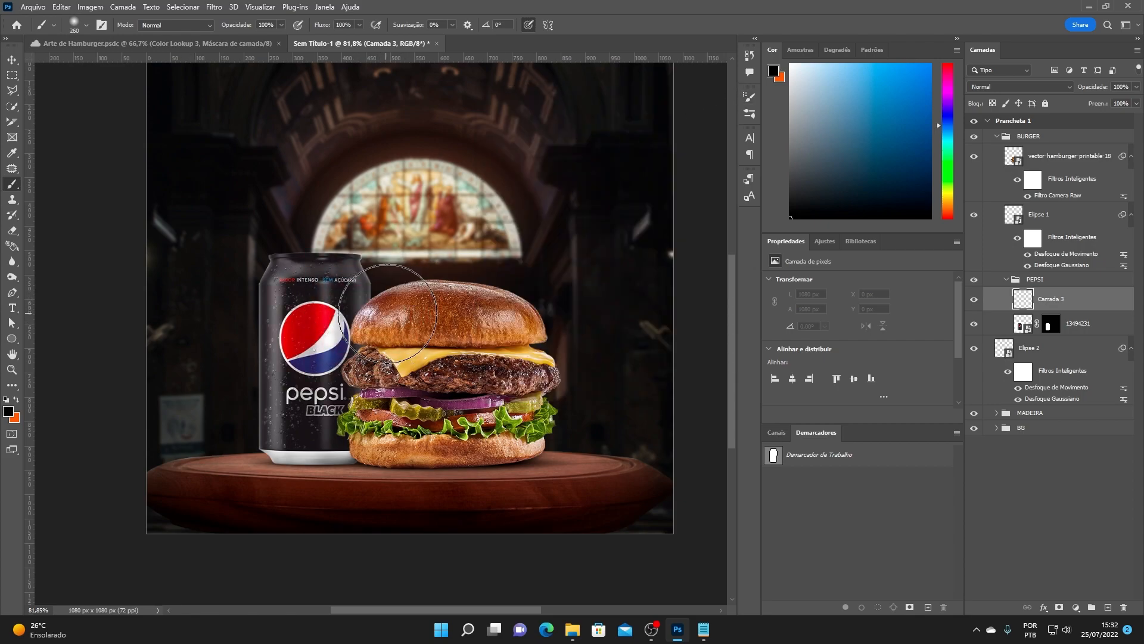
alt+click(1025, 310)
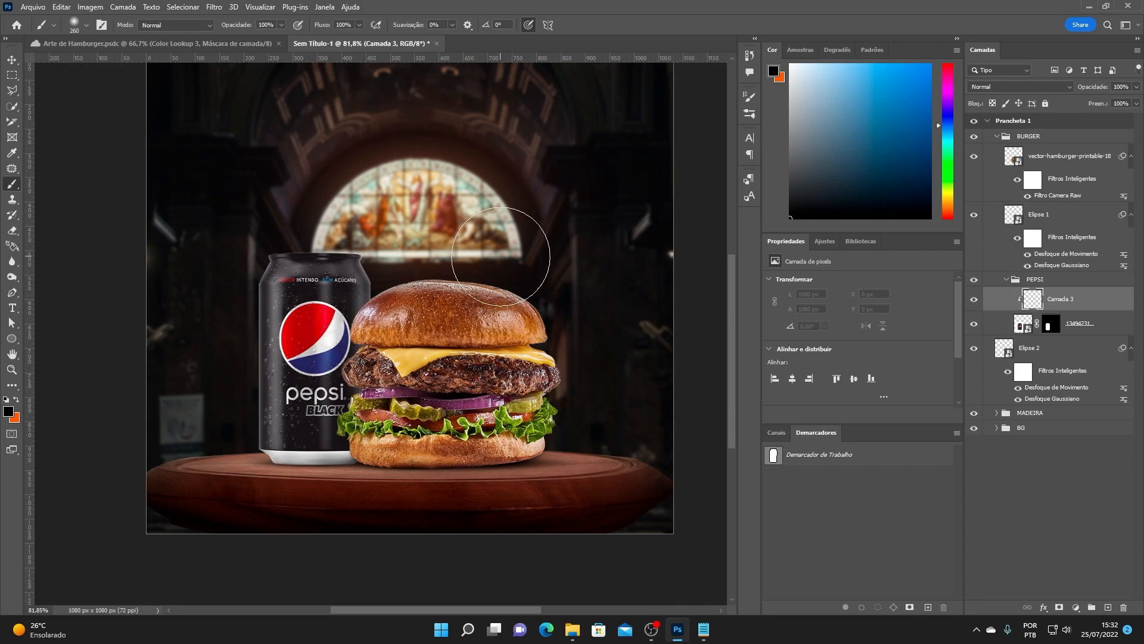
- Paint soft black shading along the can's side next to the burger with a very large brush at 100% opacity
mouse_move(442, 252)
mouse_down()
mouse_move(453, 195)
mouse_move(469, 290)
mouse_move(430, 178)
mouse_move(451, 256)
mouse_move(418, 202)
mouse_move(350, 228)
mouse_move(333, 266)
mouse_move(377, 260)
mouse_move(429, 196)
mouse_move(473, 283)
mouse_move(464, 227)
mouse_move(432, 459)
mouse_move(401, 494)
mouse_move(461, 322)
mouse_move(453, 181)
mouse_move(466, 161)
mouse_move(407, 116)
mouse_move(428, 138)
mouse_move(414, 181)
mouse_move(508, 286)
mouse_move(511, 222)
mouse_move(500, 348)
mouse_up()
scroll(468, 336, down, 3)
scroll(419, 115, up, 3)
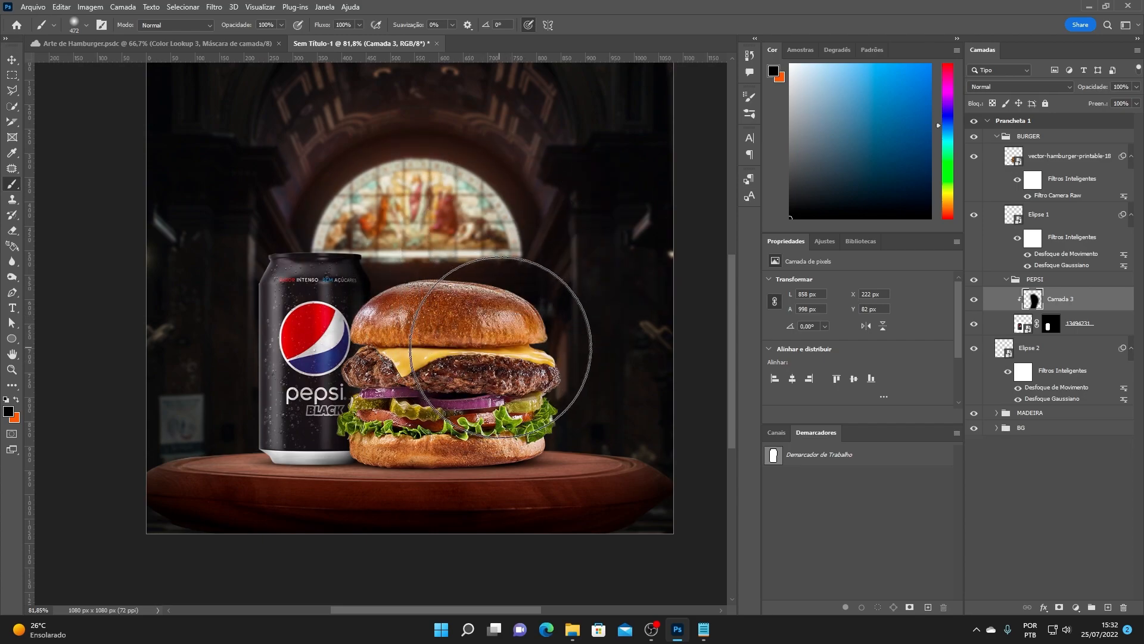
scroll(507, 311, down, 4)
key(ctrl+z)
mouse_move(490, 272)
mouse_down()
mouse_move(511, 270)
mouse_move(517, 210)
mouse_move(482, 388)
mouse_move(447, 454)
mouse_up()
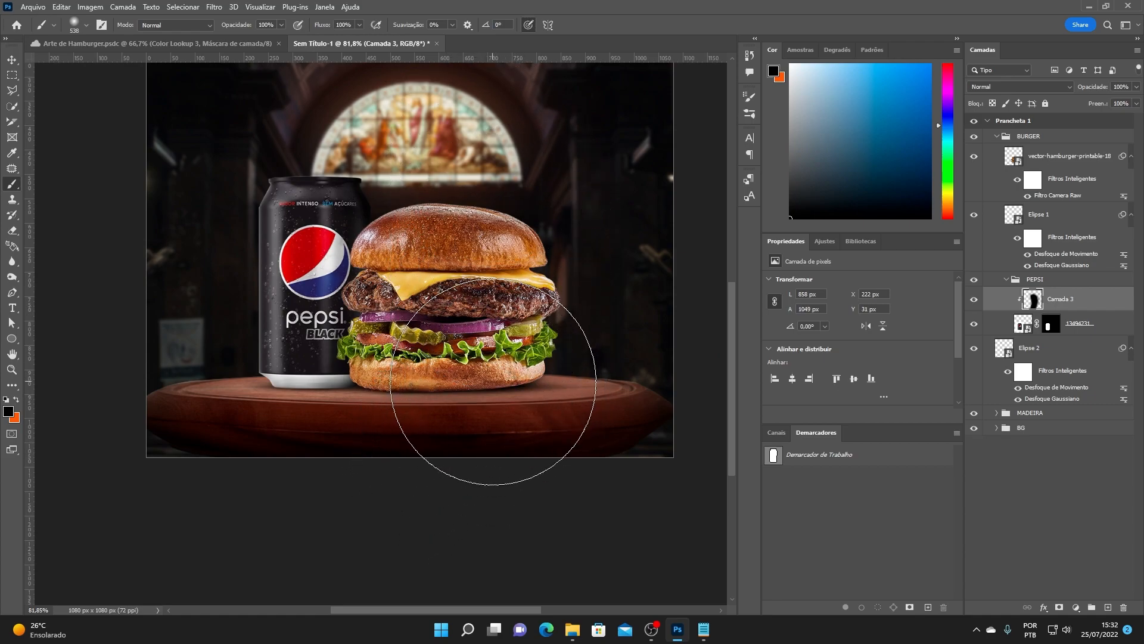
scroll(423, 209, up, 2)
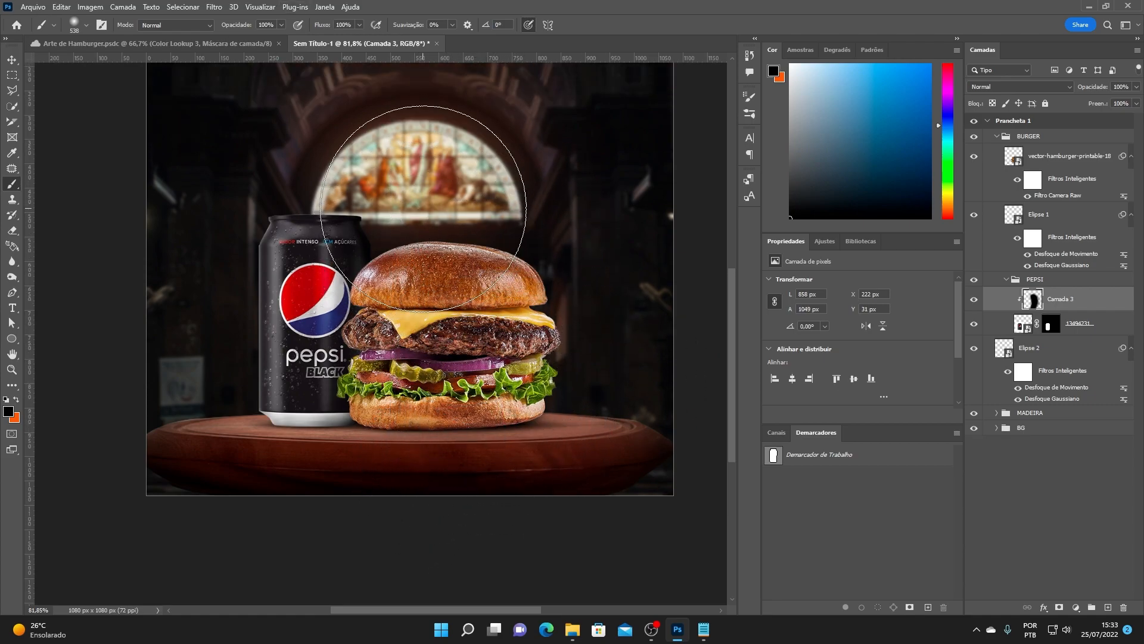
- Set the brush opacity to 35% and reduce the brush size to about 207 px for finer shading
drag(422, 221, 370, 222)
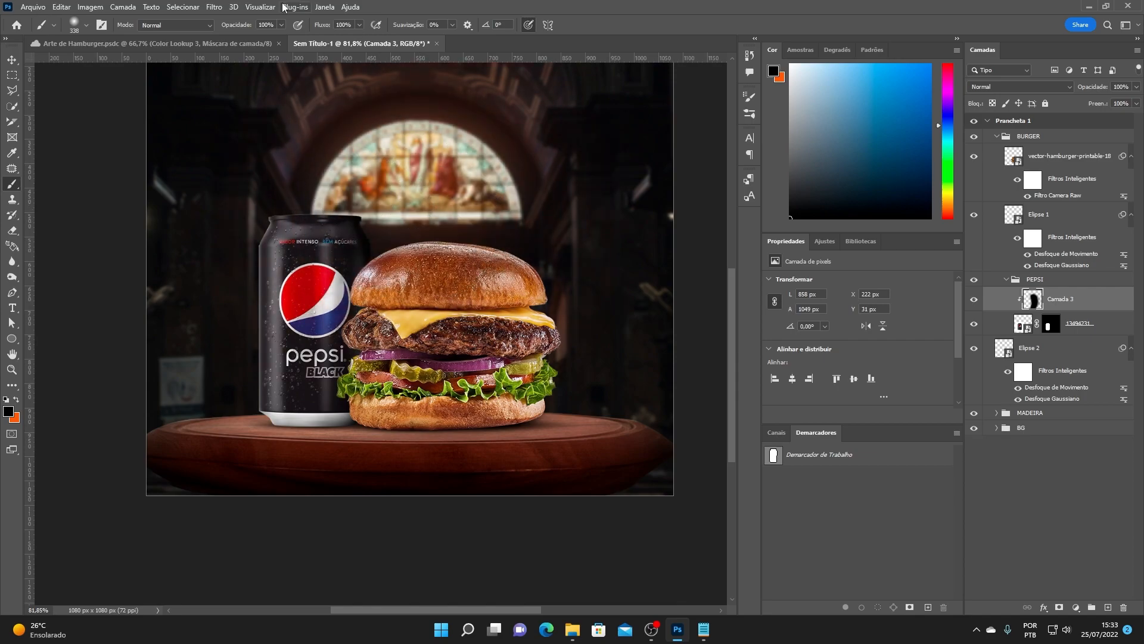
click(281, 25)
click(245, 38)
drag(421, 249, 384, 253)
scroll(387, 249, up, 5)
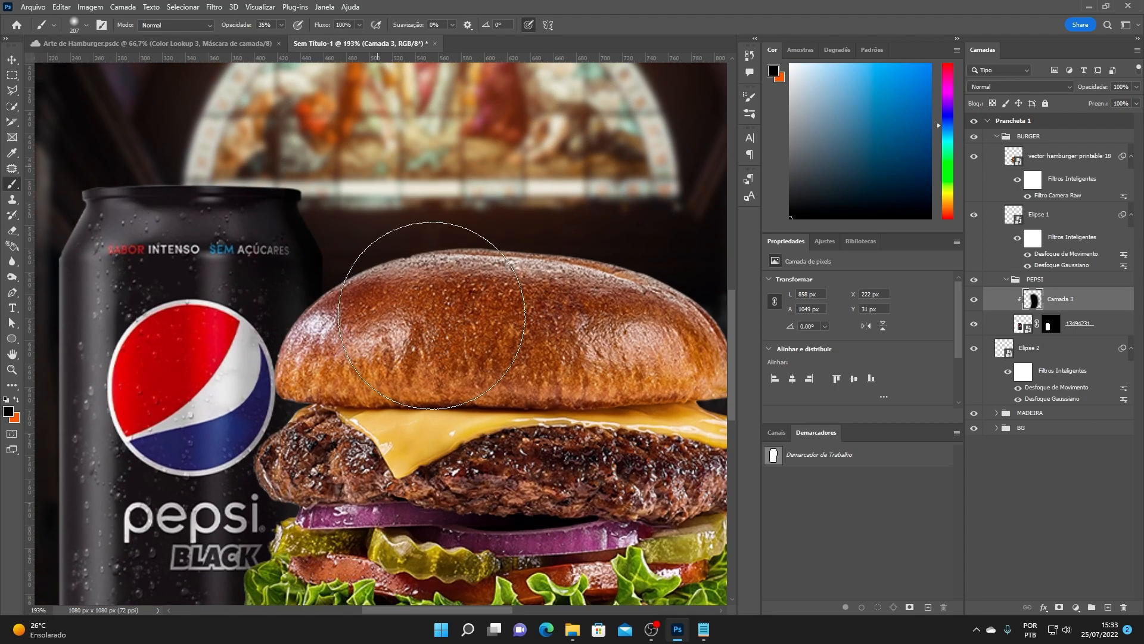
scroll(387, 155, down, 5)
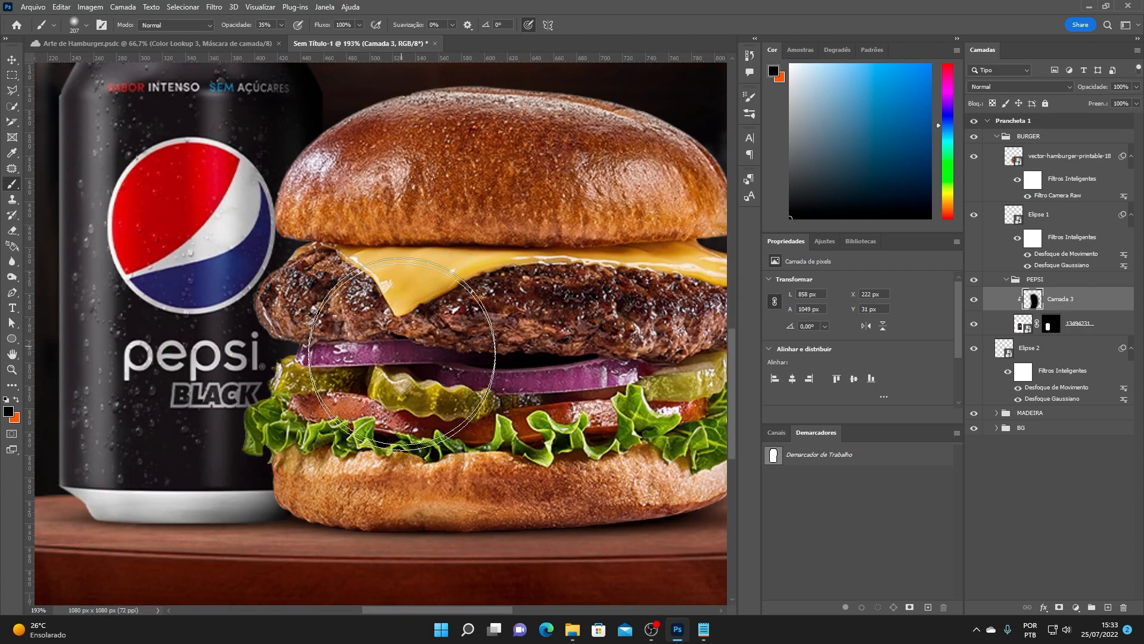
scroll(399, 406, down, 3)
- Darken the can's light bottom rim with soft black strokes and undo the last three strokes
mouse_move(217, 549)
mouse_down()
mouse_move(245, 525)
mouse_move(372, 486)
mouse_up()
drag(224, 477, 326, 501)
drag(207, 497, 602, 467)
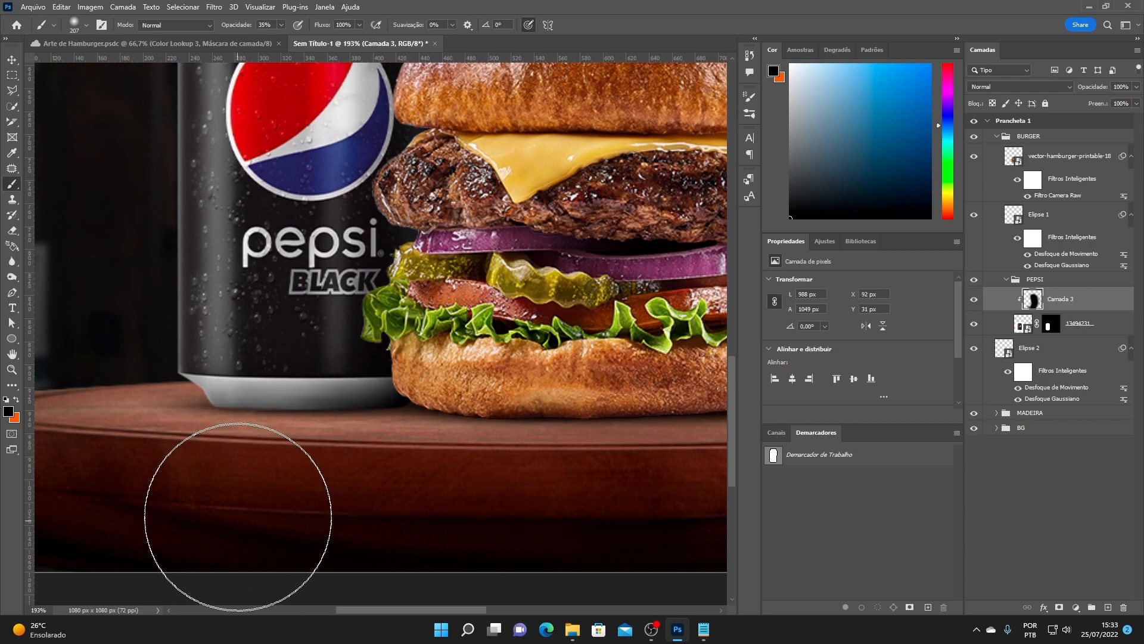
drag(205, 511, 589, 323)
drag(182, 451, 608, 349)
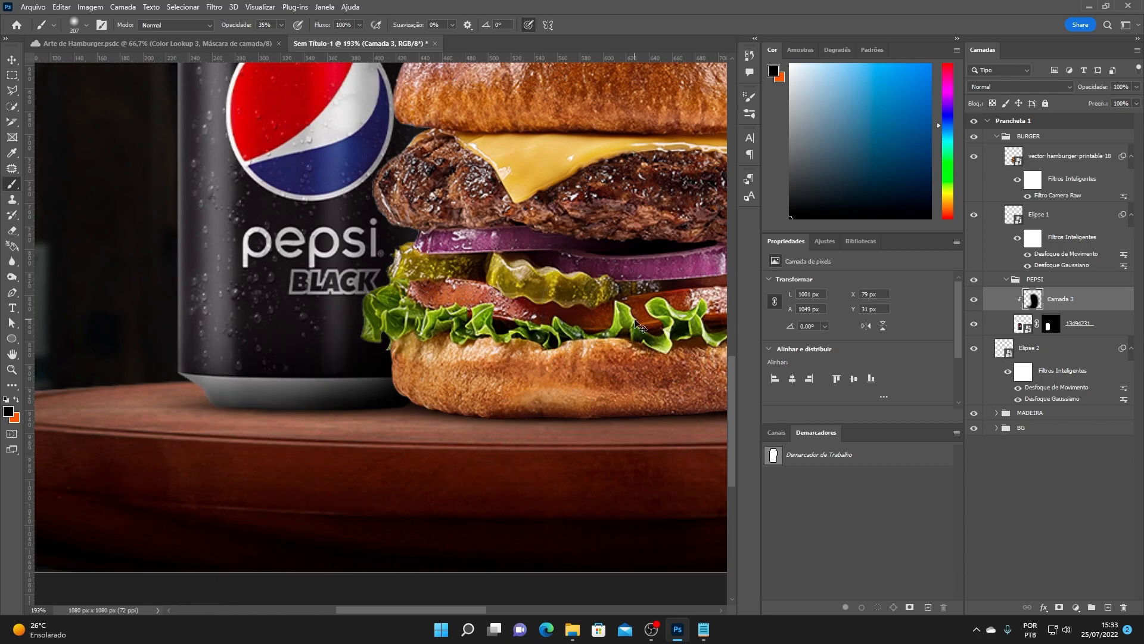
key(ctrl+z)
key(ctrl+z)
key(ctrl+z)
- Repaint the shading across the can's bottom rim with low-opacity black strokes, undoing the stroke that does not fit
mouse_move(411, 429)
mouse_down()
mouse_move(210, 470)
mouse_move(507, 472)
mouse_up()
scroll(381, 307, down, 8)
drag(463, 298, 472, 305)
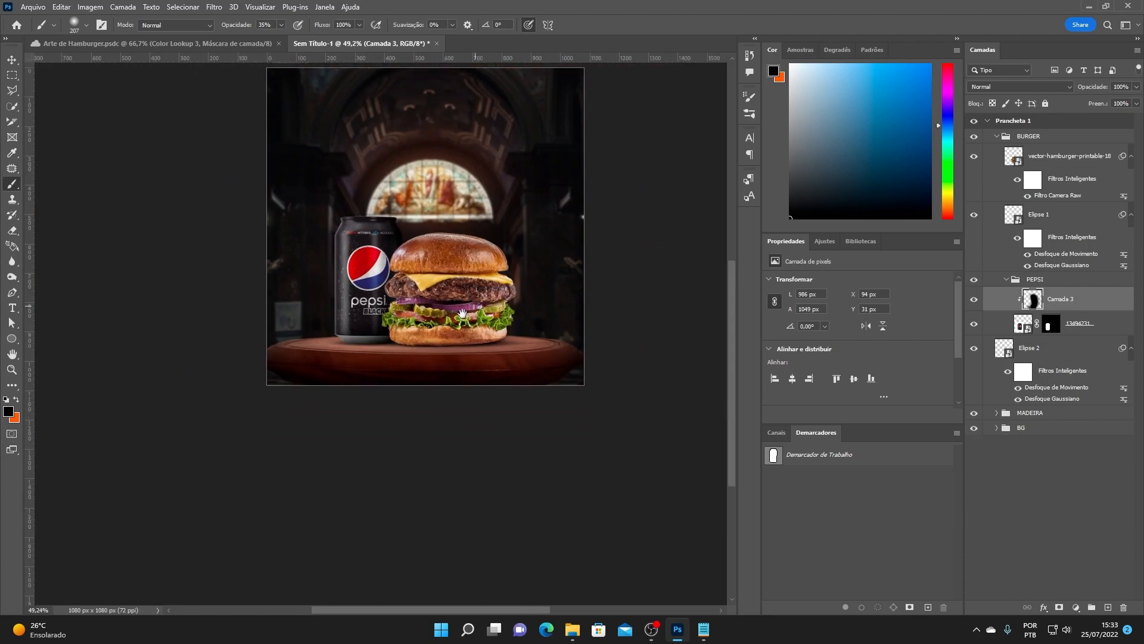
scroll(472, 305, up, 4)
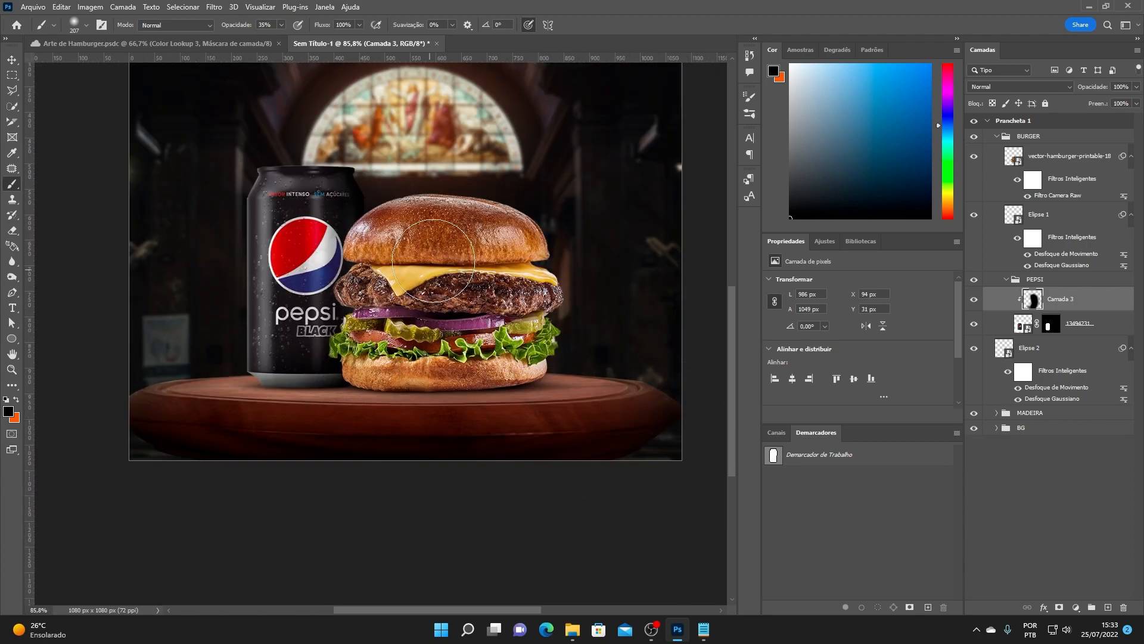
right_click(419, 310)
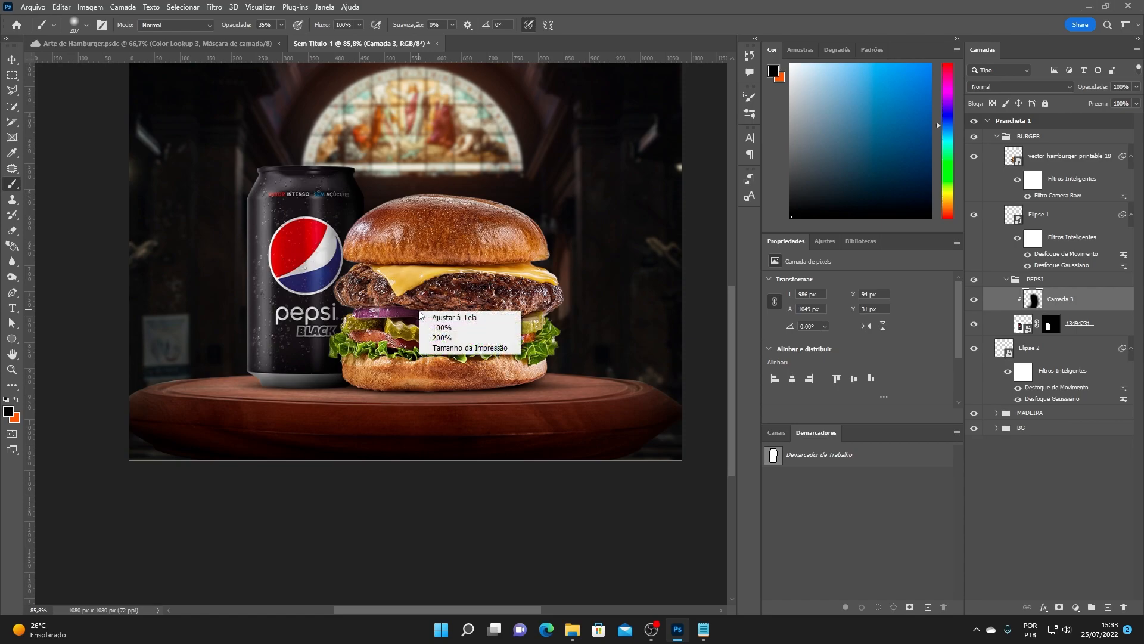
click(367, 363)
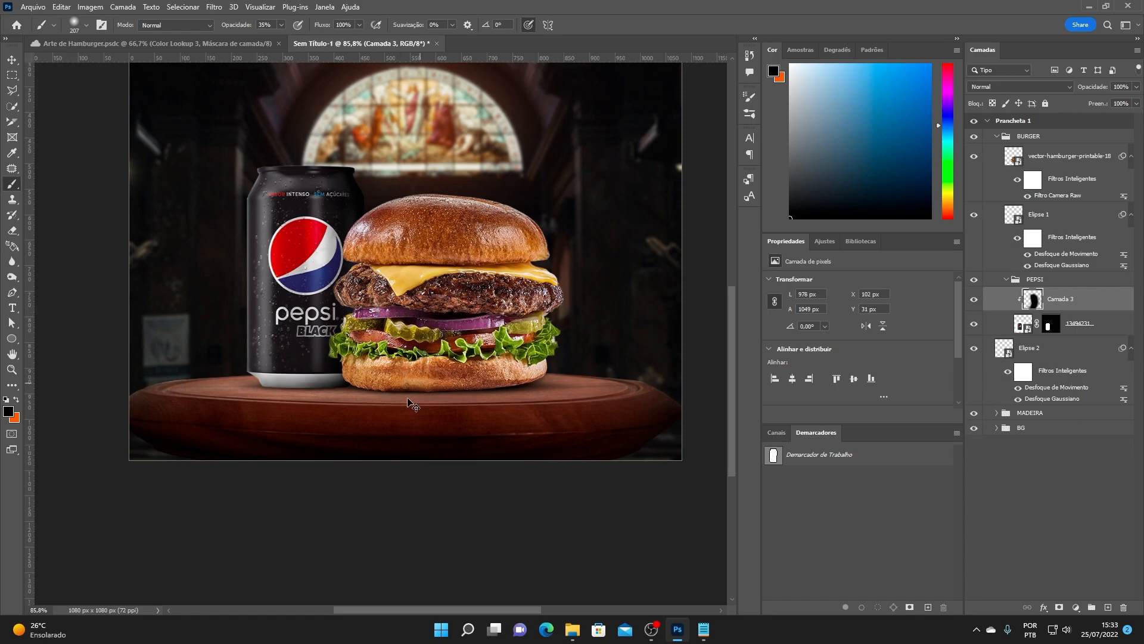
drag(357, 416, 168, 381)
drag(252, 421, 480, 405)
- Examine the can's shading against the burger and background, both close up and across the whole artboard
scroll(434, 265, up, 1)
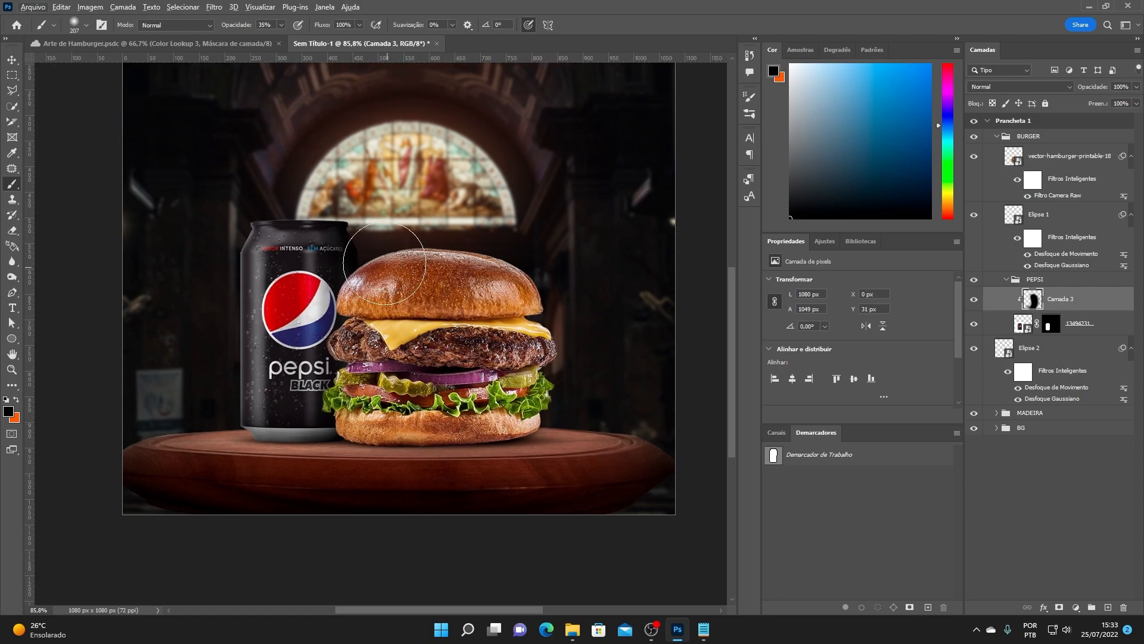
scroll(263, 225, up, 1)
scroll(257, 242, up, 3)
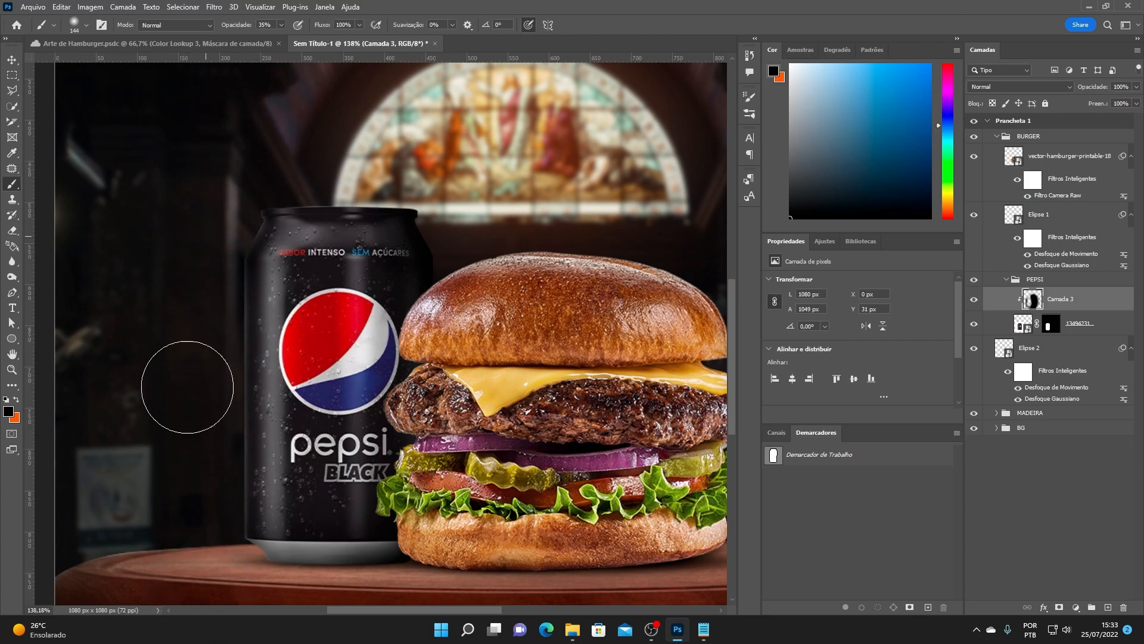
scroll(181, 428, down, 1)
scroll(395, 301, down, 3)
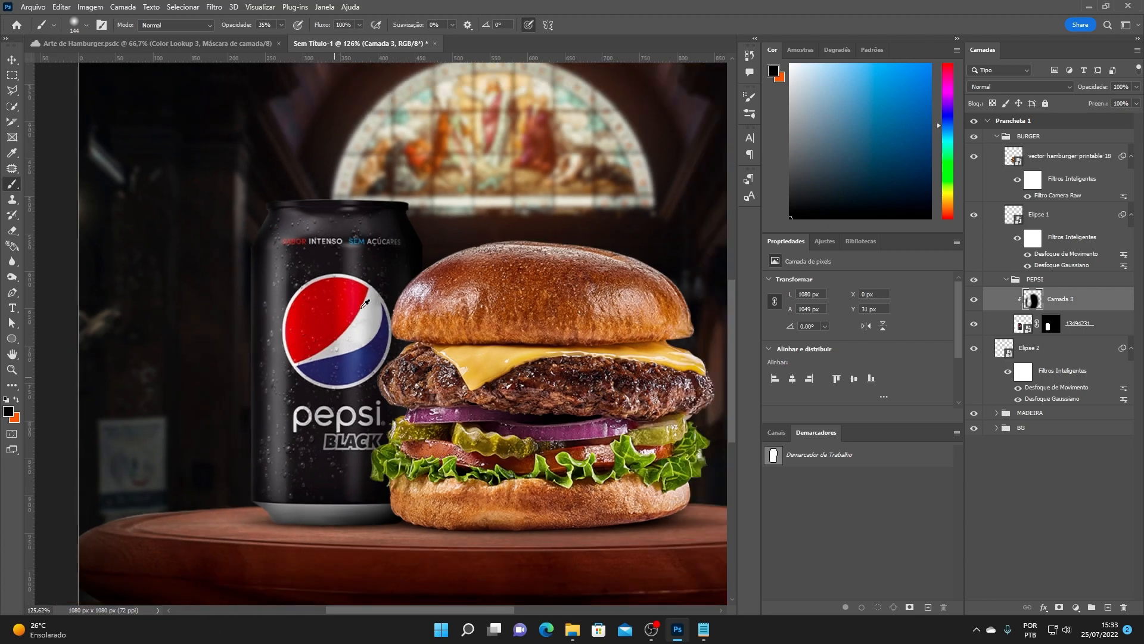
scroll(395, 301, down, 2)
scroll(425, 334, up, 2)
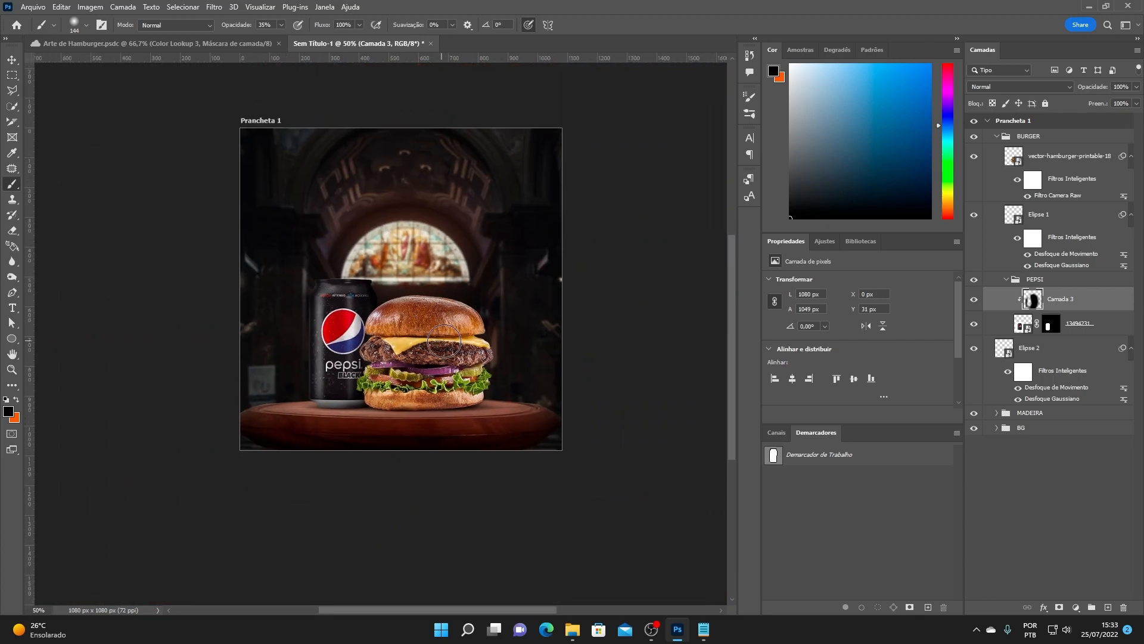
scroll(425, 333, up, 2)
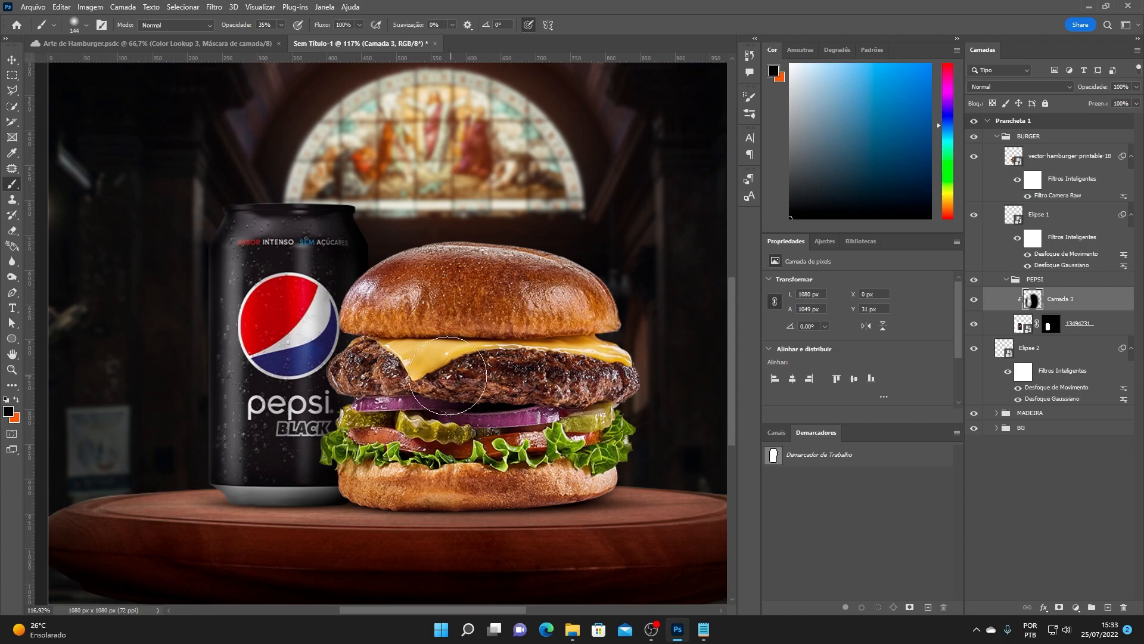
scroll(561, 241, down, 1)
- Apply the Camera Raw filter to the can layer with contrast +22, highlights +9, shadows -15, whites +11 and blacks -7
click(1085, 328)
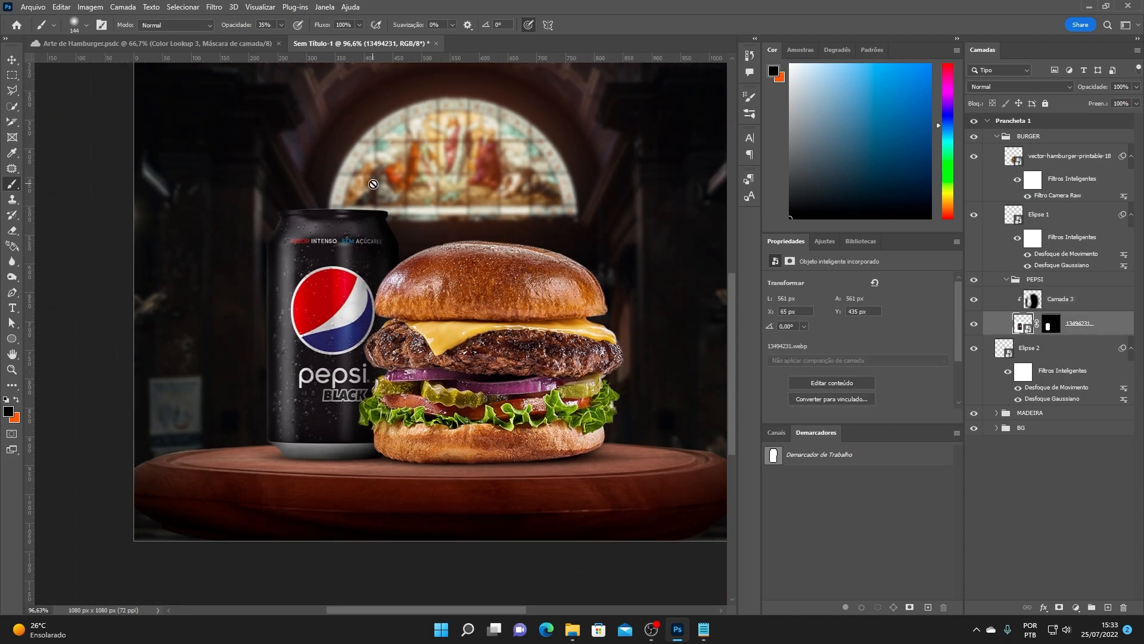
click(214, 7)
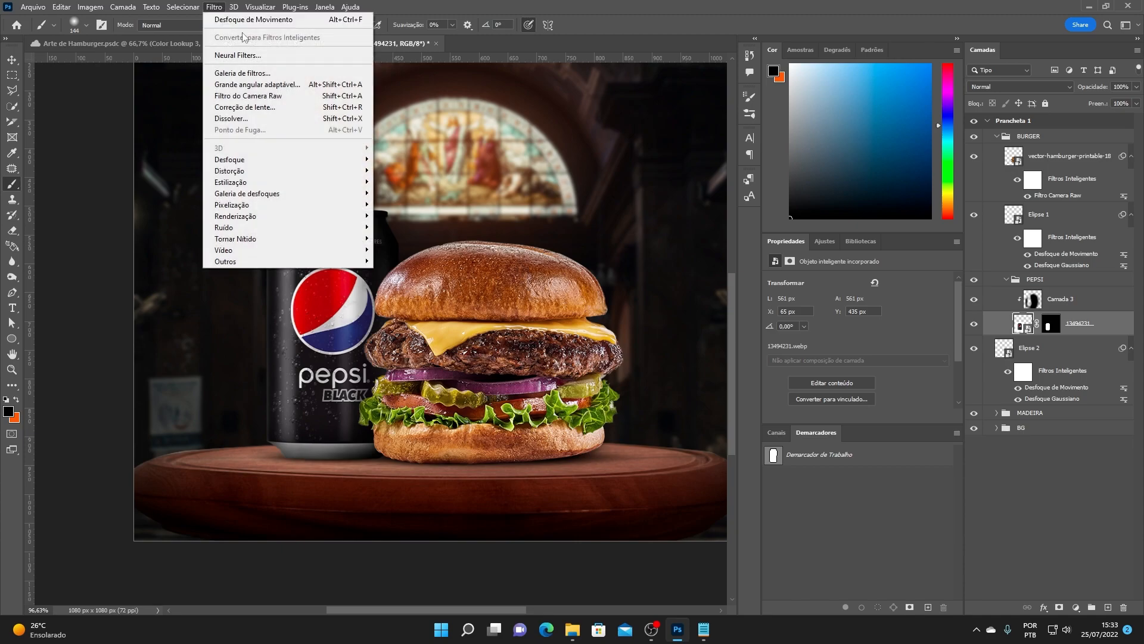
click(261, 97)
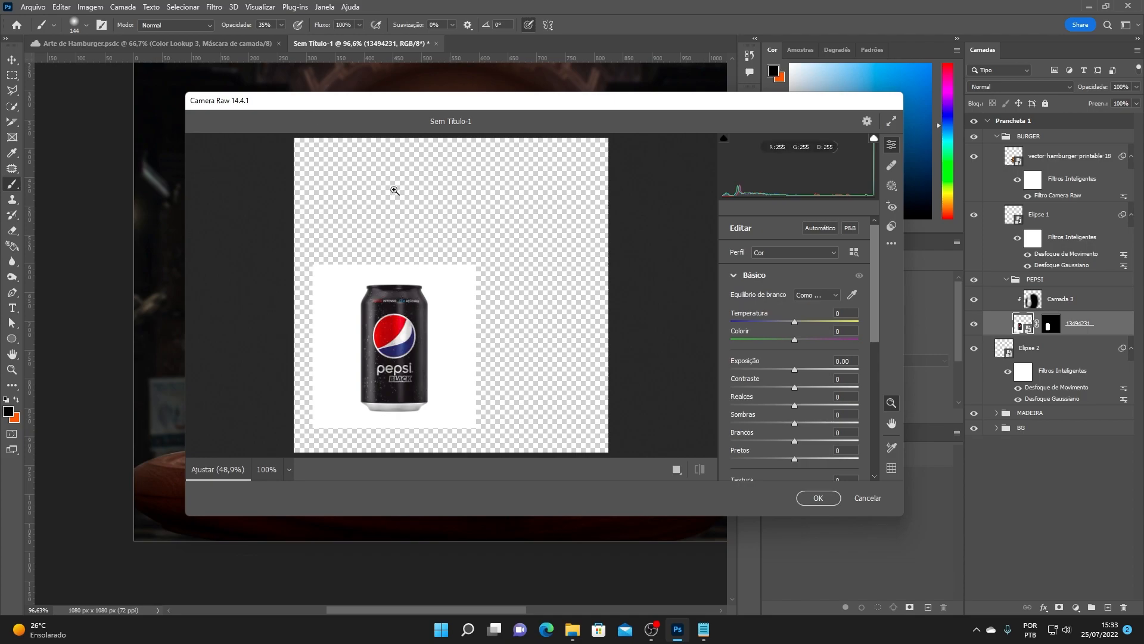
click(397, 310)
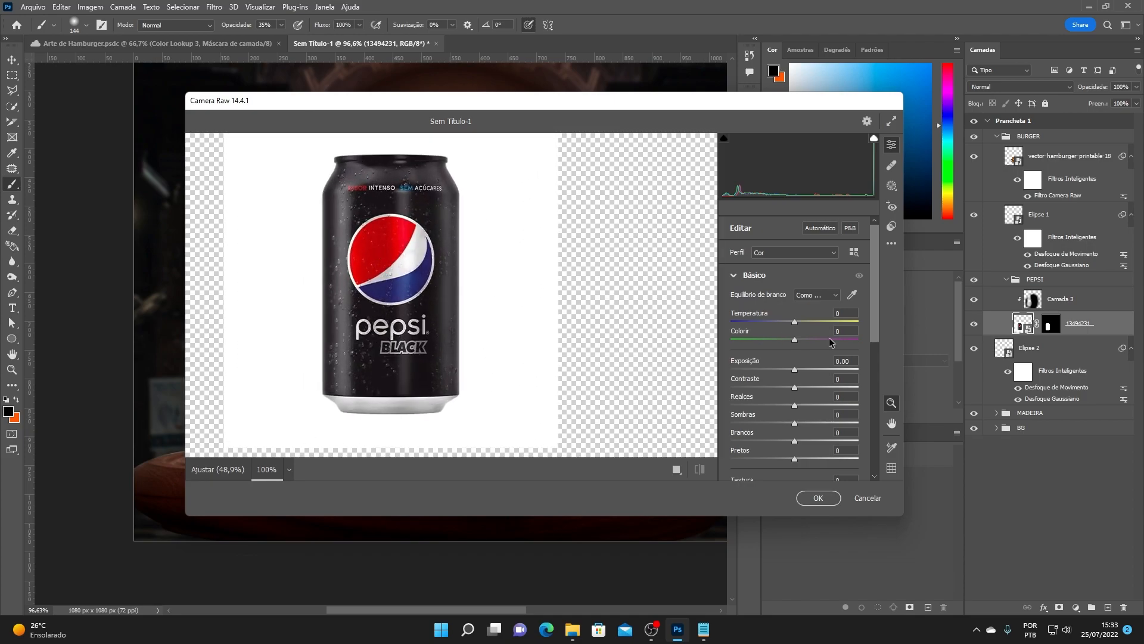
drag(795, 388, 805, 390)
drag(796, 407, 804, 439)
- Set the can's clarity to +7, lower its vibrance slightly and apply the Camera Raw adjustments
scroll(811, 462, down, 2)
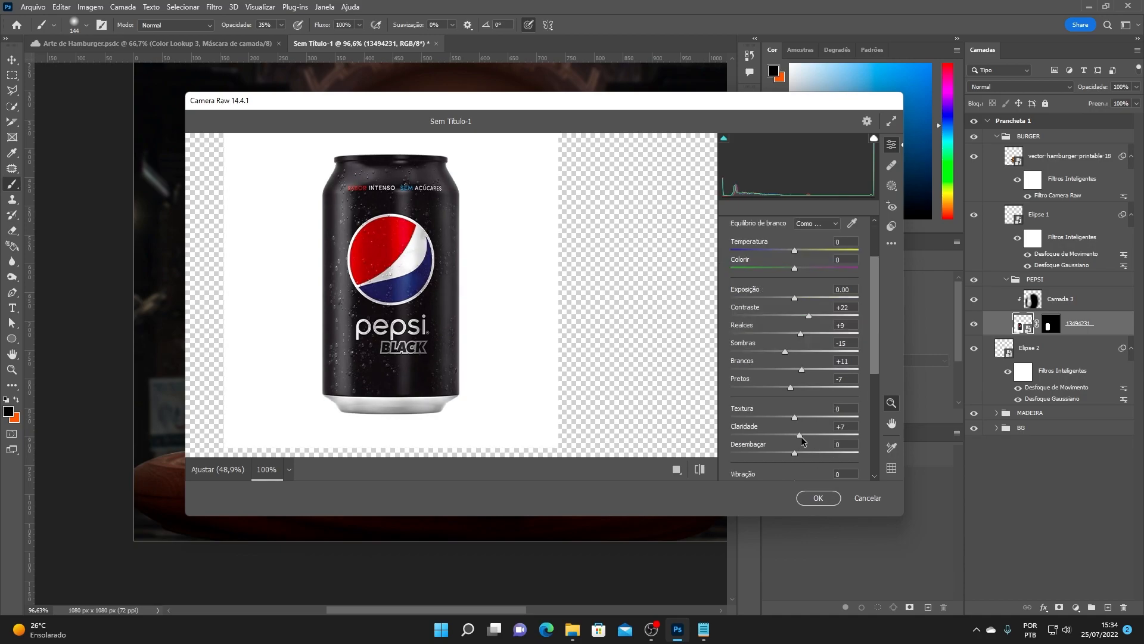
scroll(803, 441, down, 2)
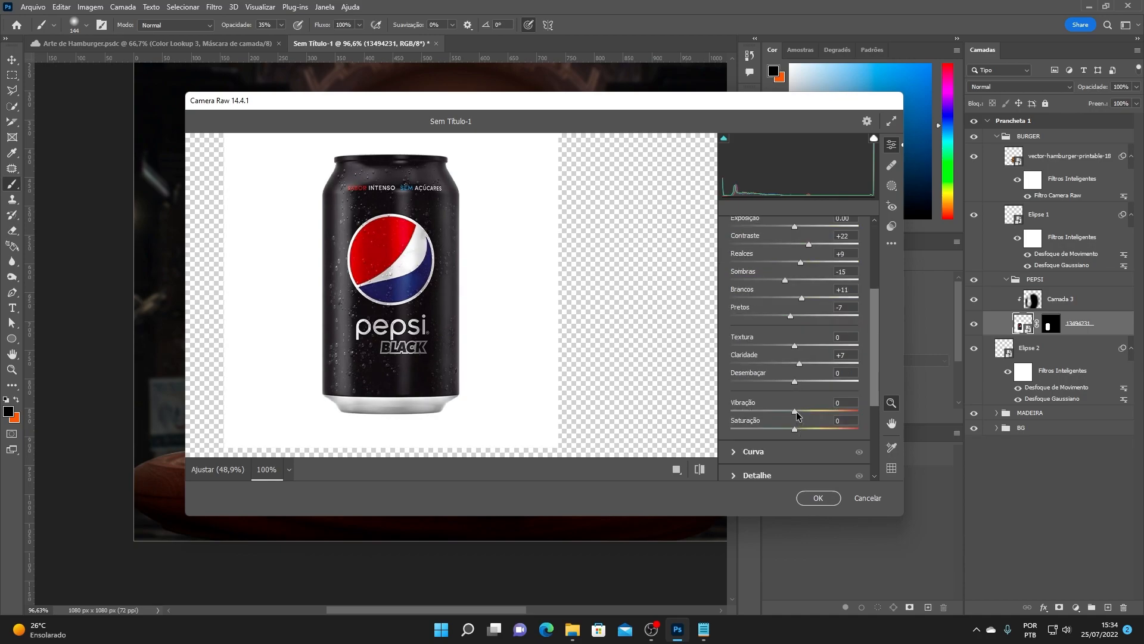
drag(795, 412, 787, 416)
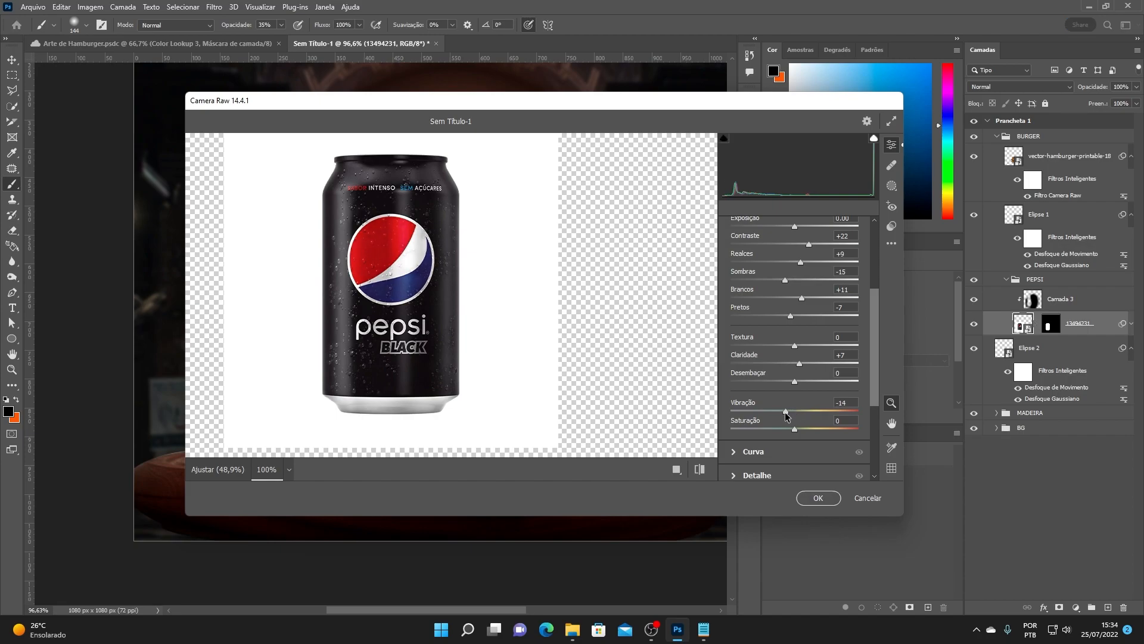
click(818, 498)
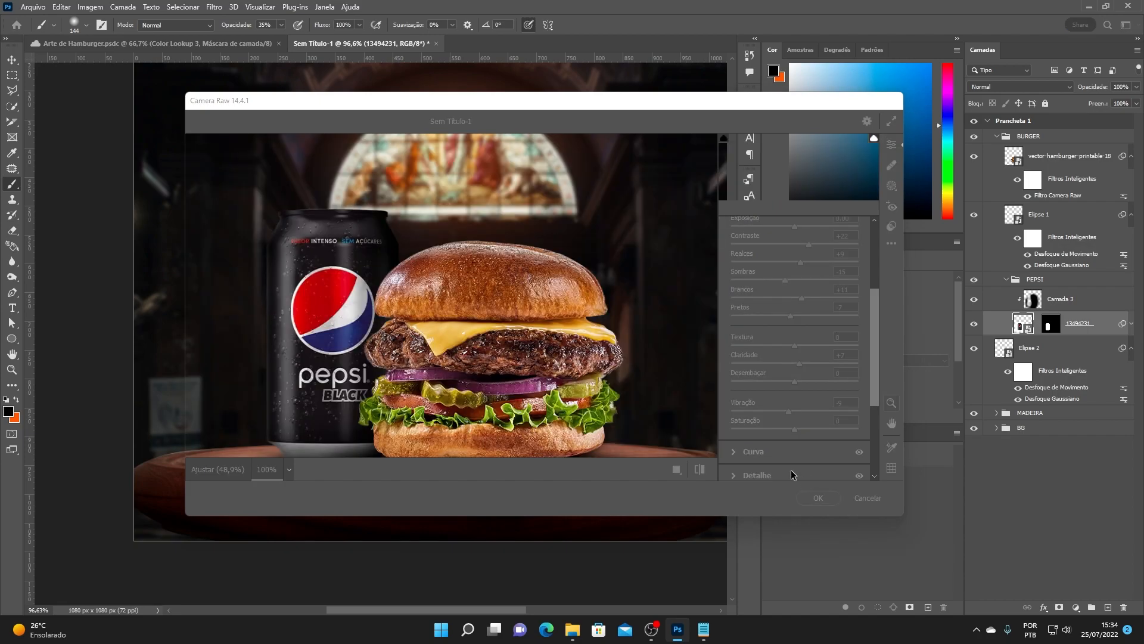
- Activate the can's layer mask and set up a hard round brush of 16 px at 100% opacity
scroll(364, 297, down, 3)
scroll(364, 297, up, 2)
scroll(364, 297, up, 2)
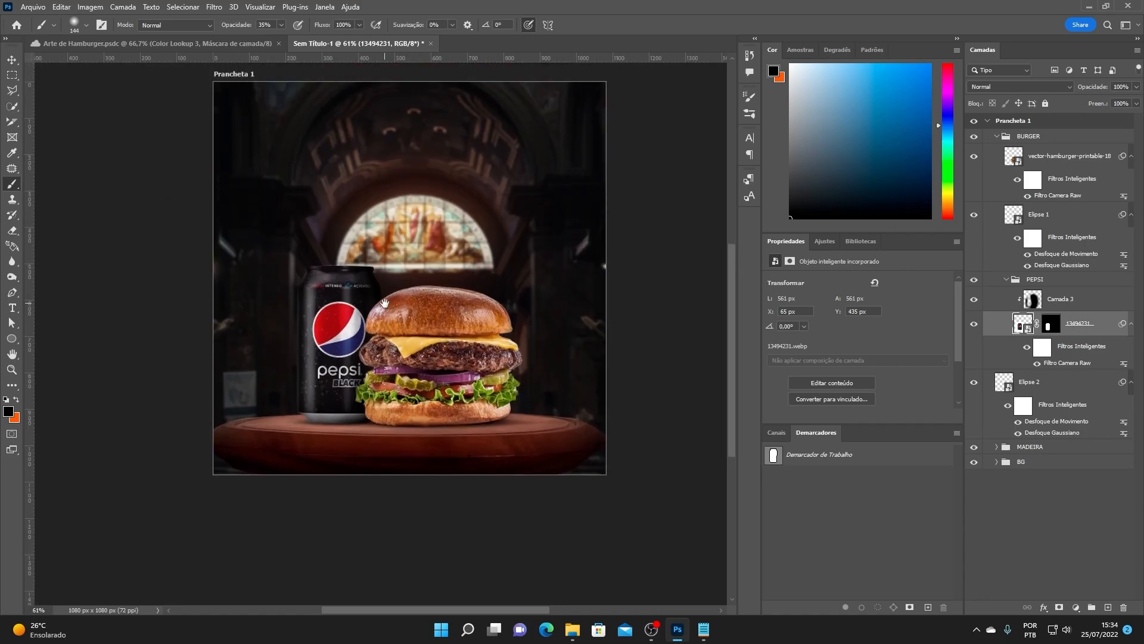
scroll(338, 317, up, 2)
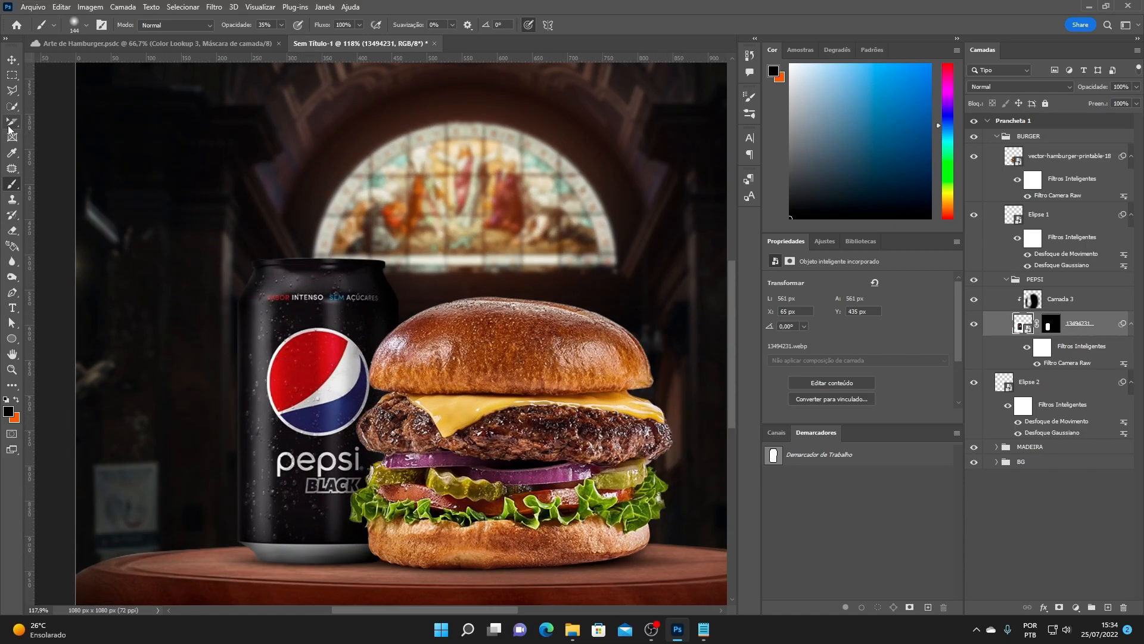
click(1051, 326)
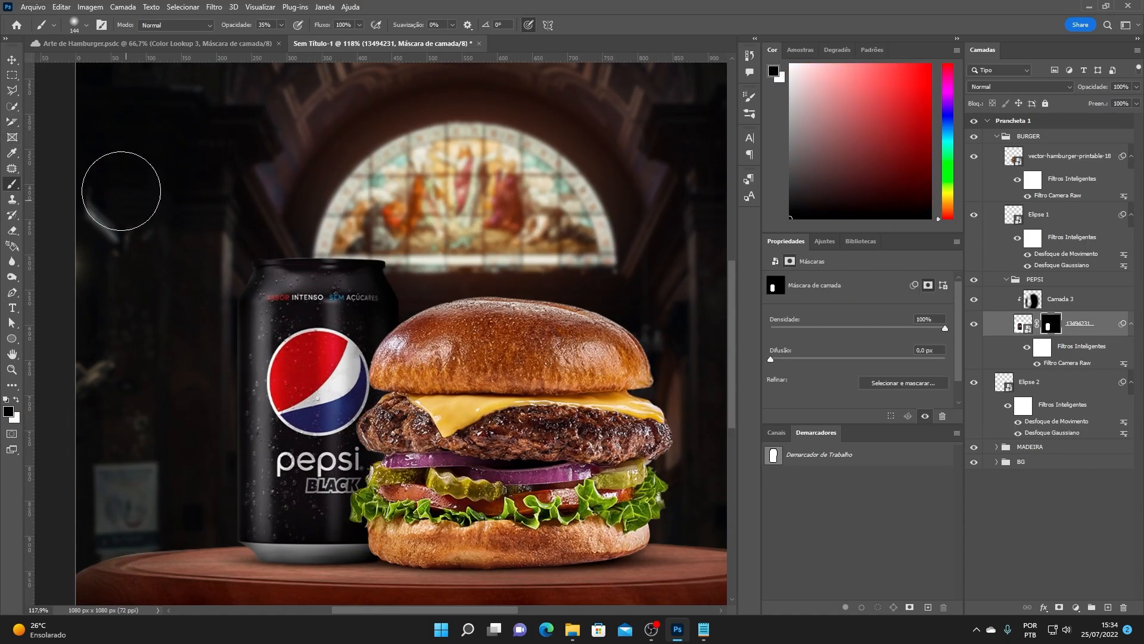
alt+scroll(225, 289, up, 5)
mouse_move(266, 301)
mouse_down()
mouse_move(169, 325)
mouse_move(138, 288)
mouse_up()
click(102, 25)
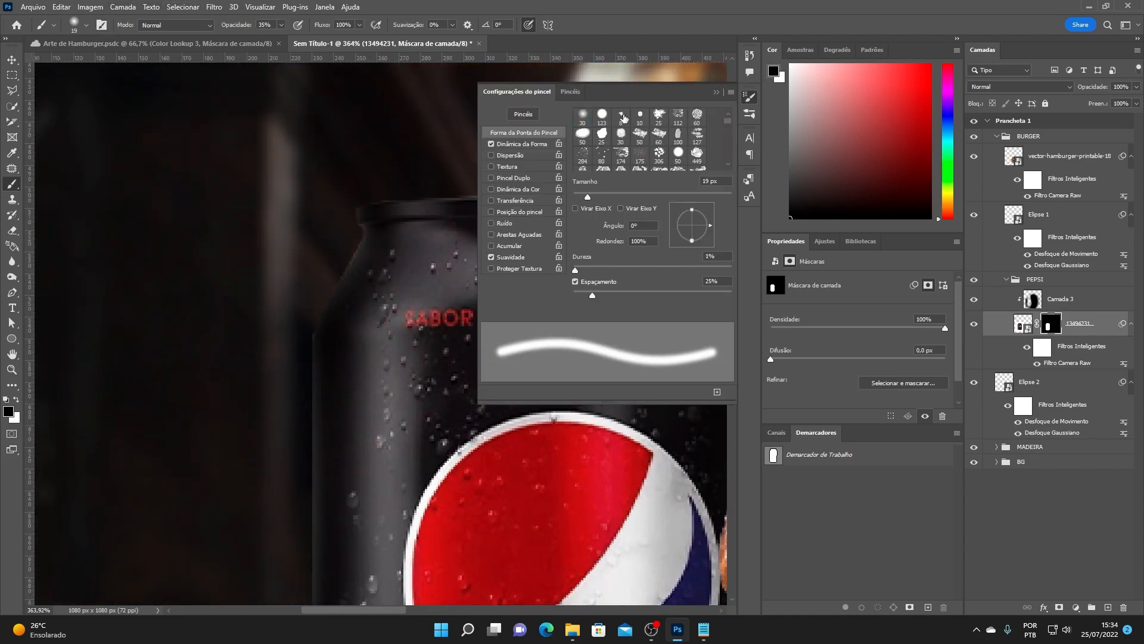
click(603, 116)
click(717, 93)
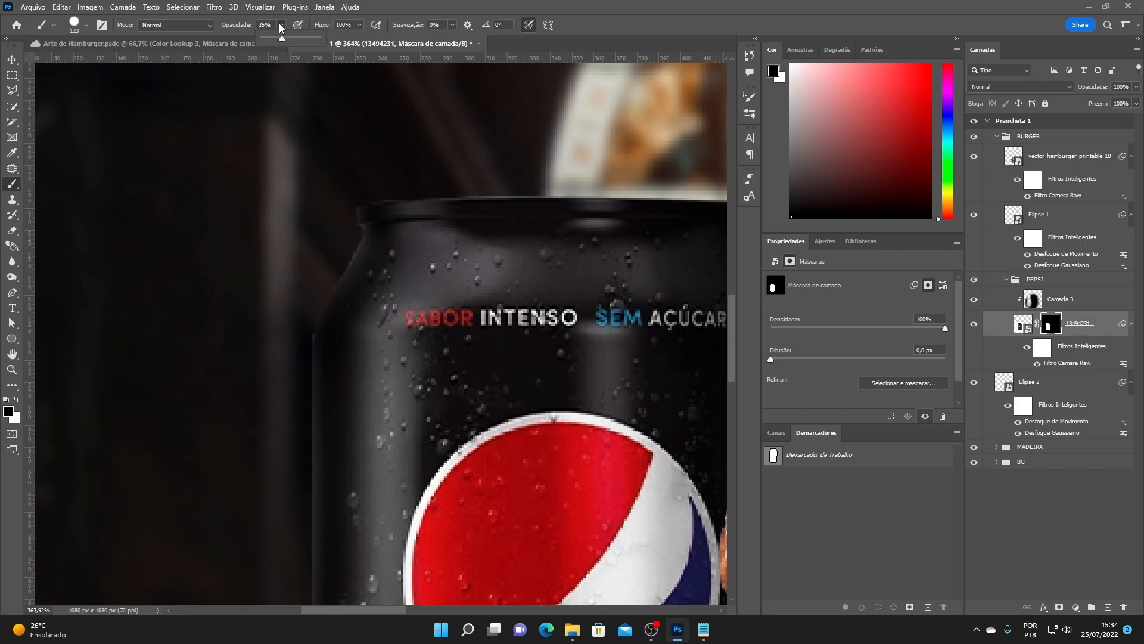
drag(286, 41, 325, 41)
drag(473, 222, 363, 238)
- Examine the can's masked upper edge close up and the composition across the whole artboard
scroll(290, 313, up, 10)
scroll(348, 359, down, 4)
scroll(349, 360, down, 3)
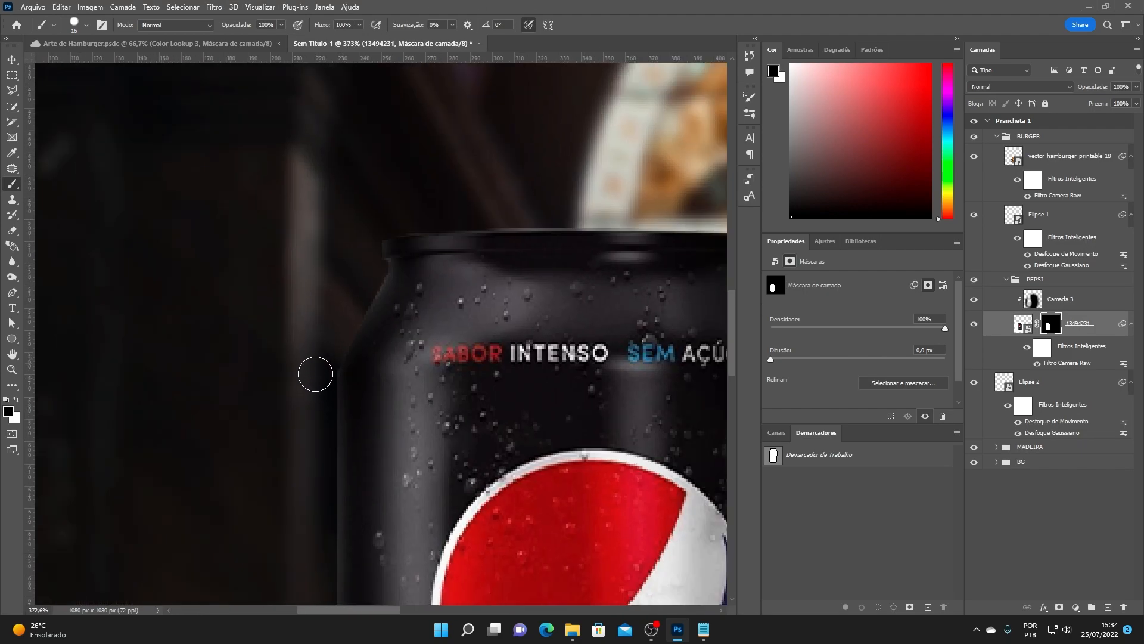
scroll(312, 404, down, 4)
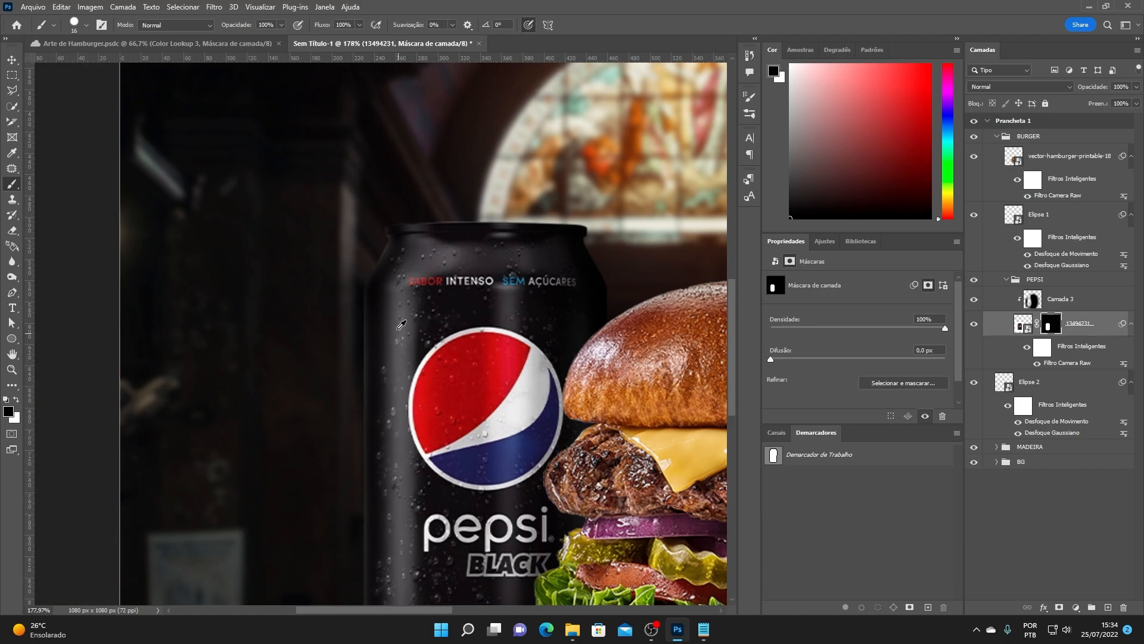
scroll(383, 285, up, 6)
scroll(379, 244, down, 3)
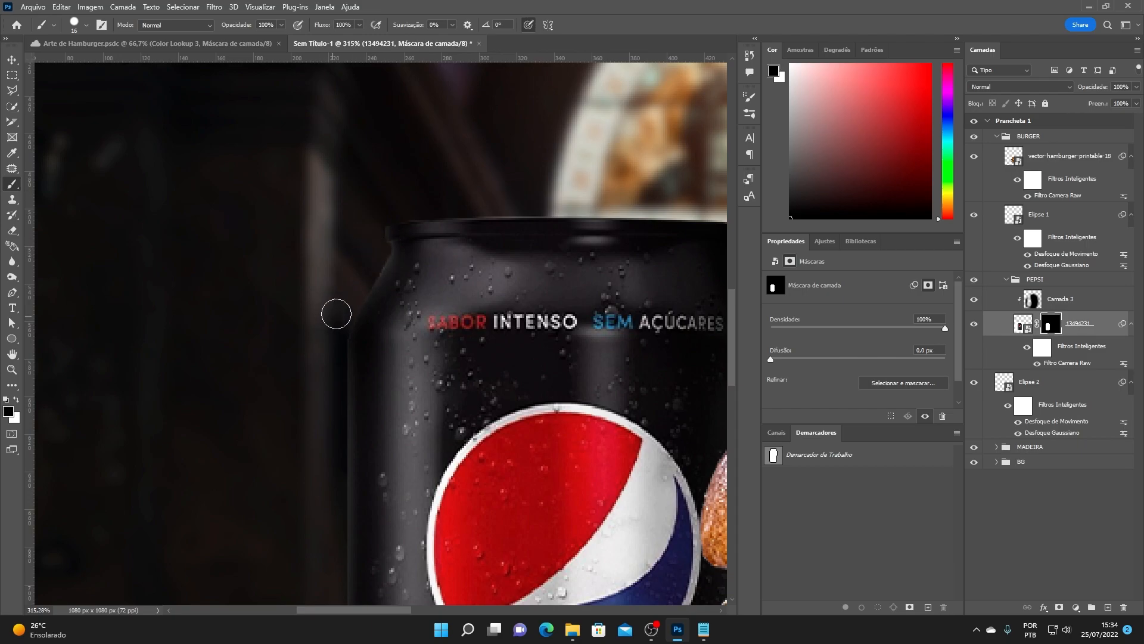
scroll(326, 326, down, 3)
scroll(335, 329, down, 4)
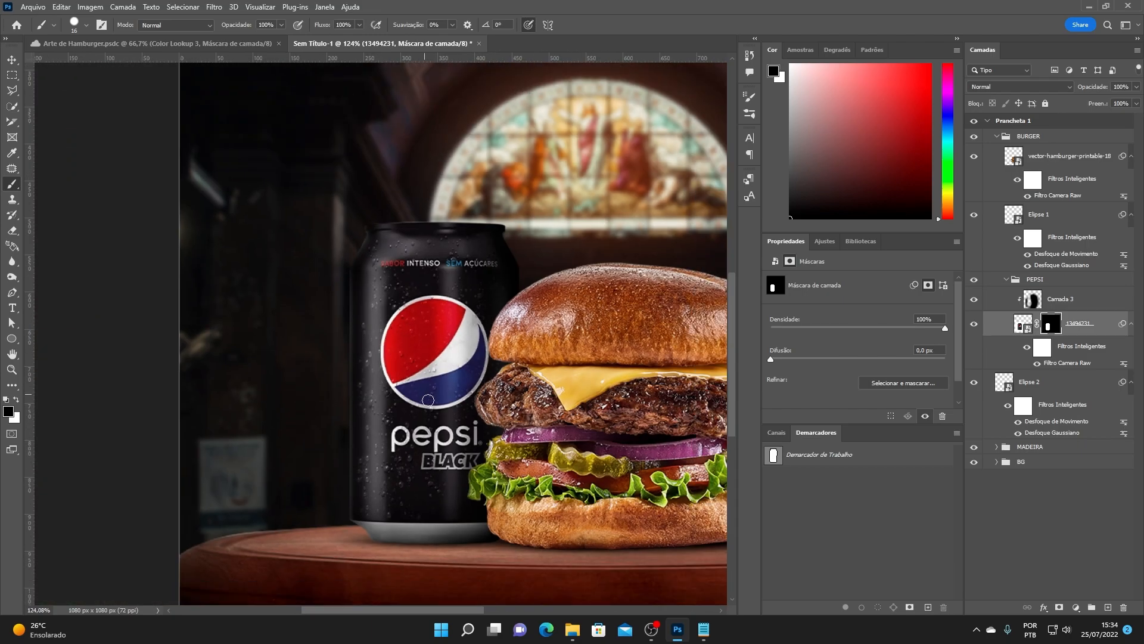
scroll(384, 358, down, 3)
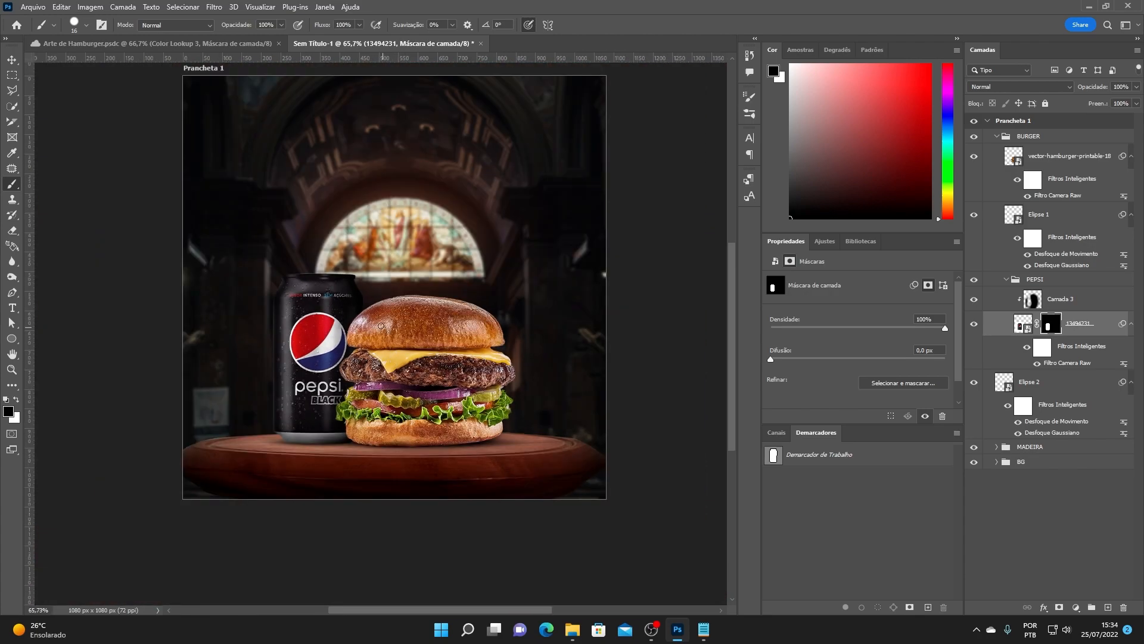
key(v)
click(153, 173)
scroll(421, 437, up, 2)
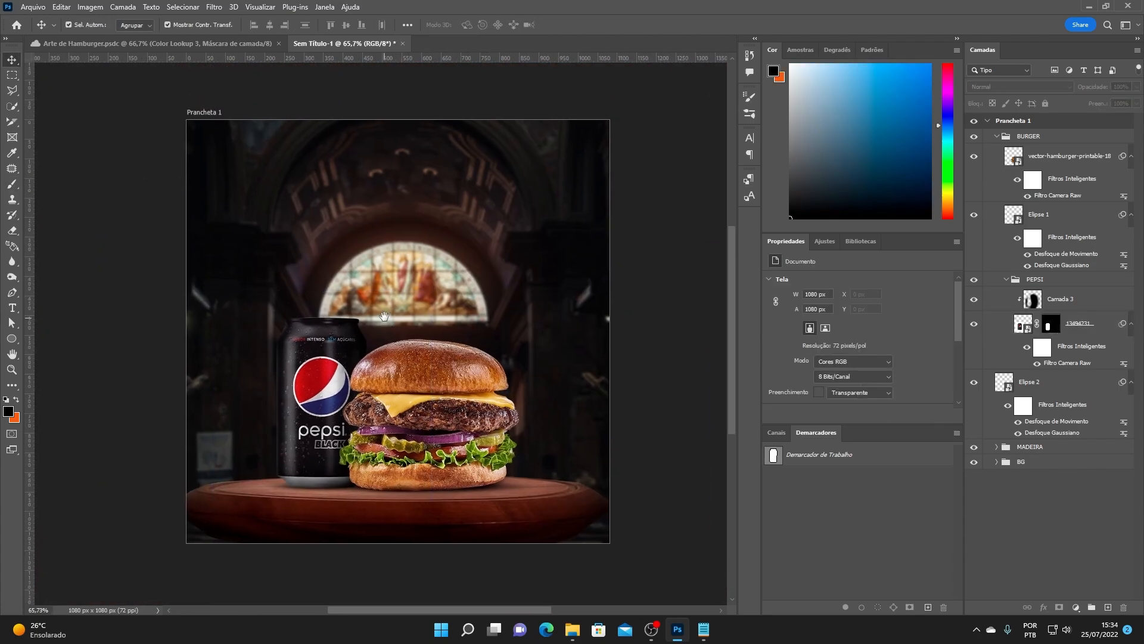
scroll(420, 437, up, 1)
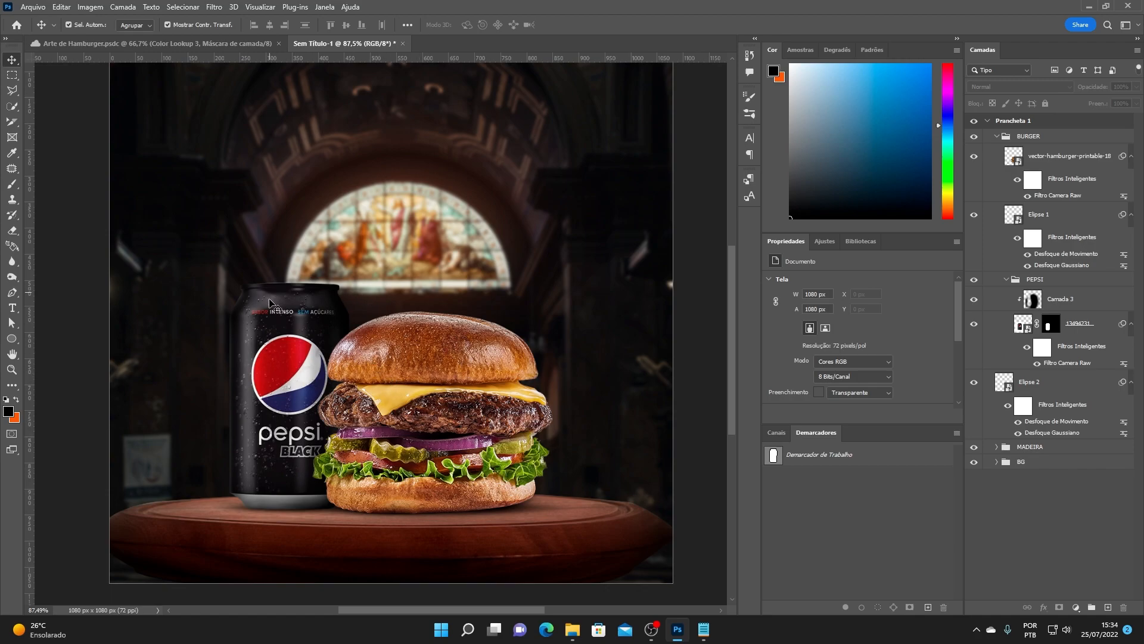
- Add a new empty layer clipped to the hamburger image layer inside the BURGER group
click(415, 369)
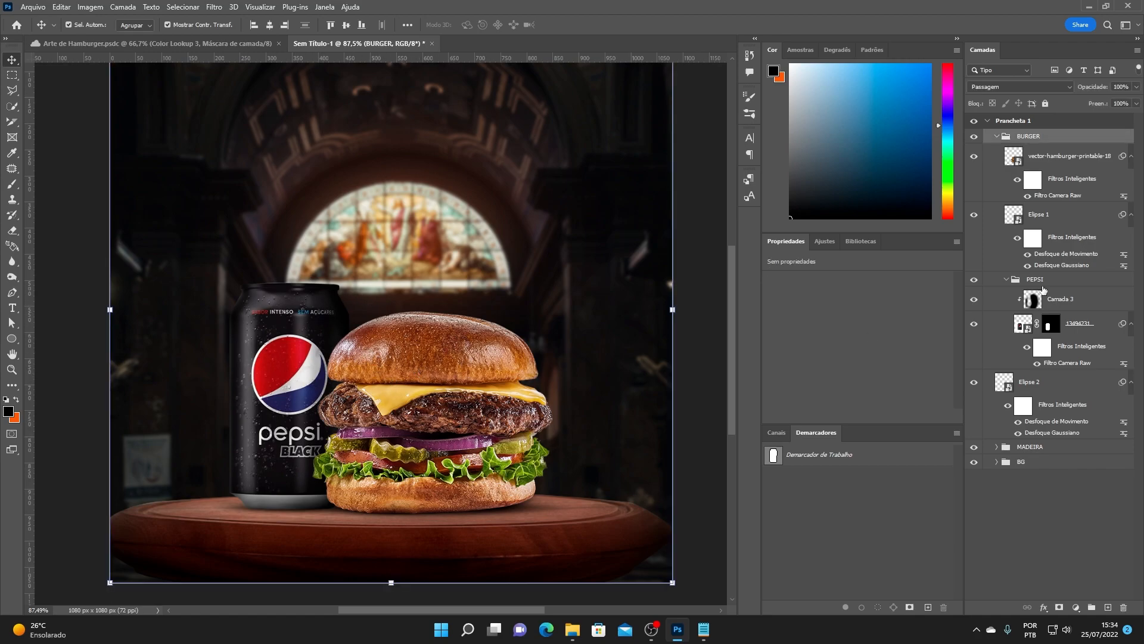
click(1036, 156)
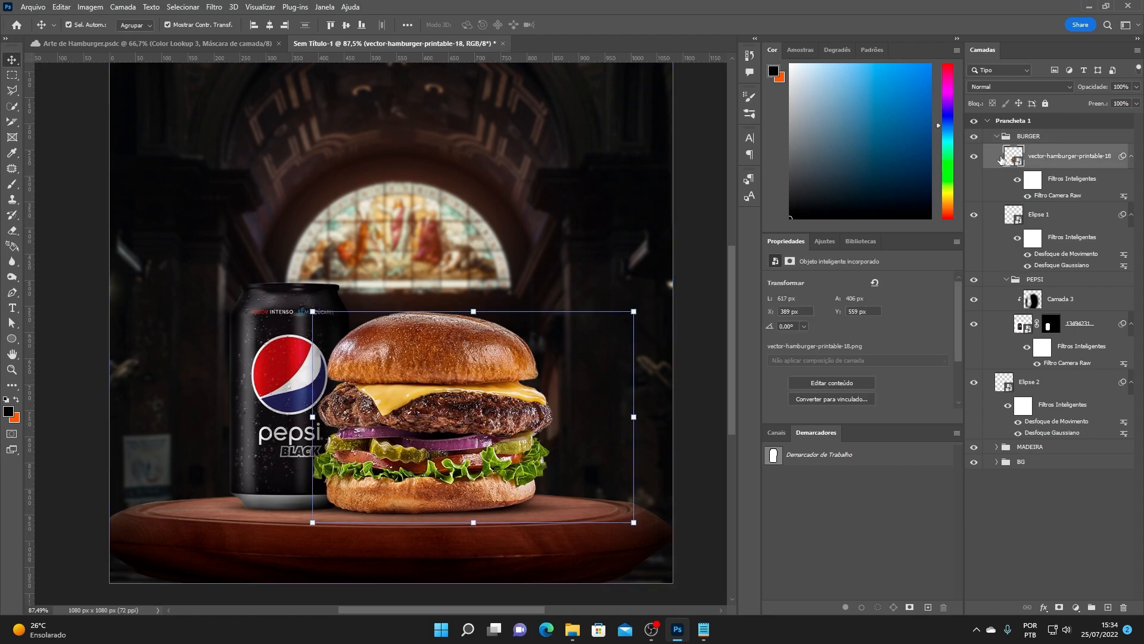
click(1108, 607)
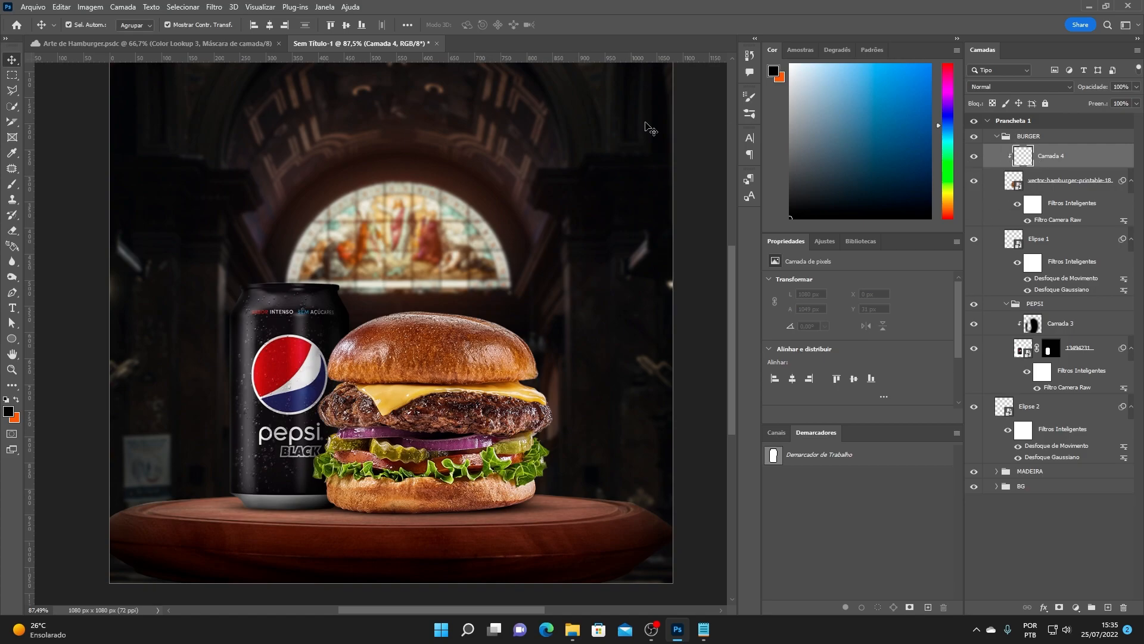
- Shade the burger's left side and bottom with large soft black brush strokes at 100% opacity, using a brush of up to 425 px
click(11, 185)
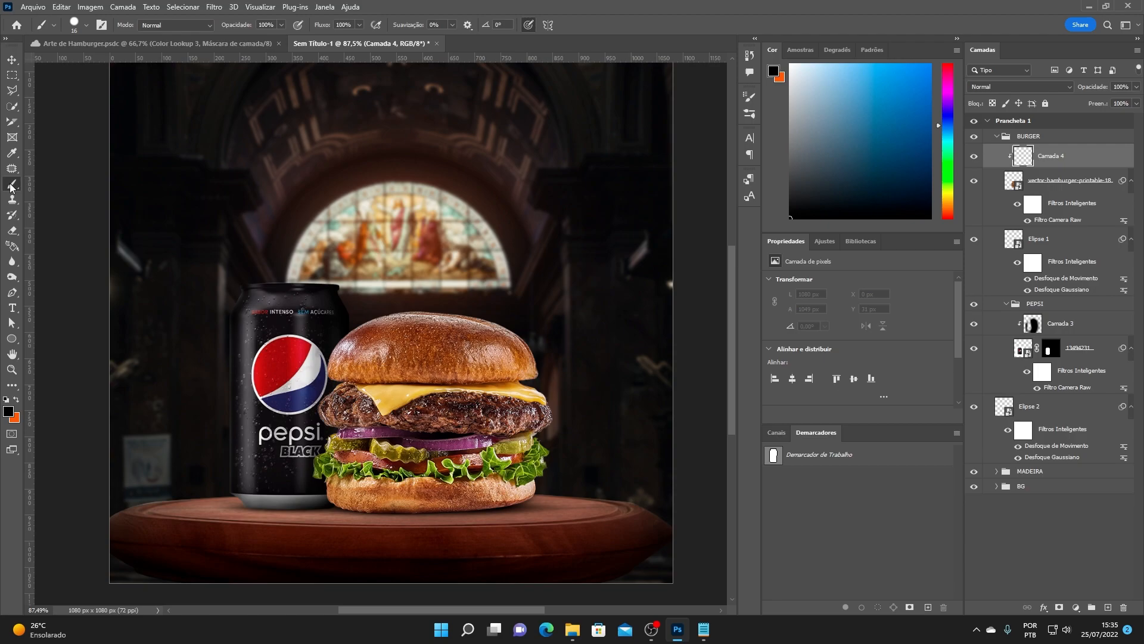
click(102, 24)
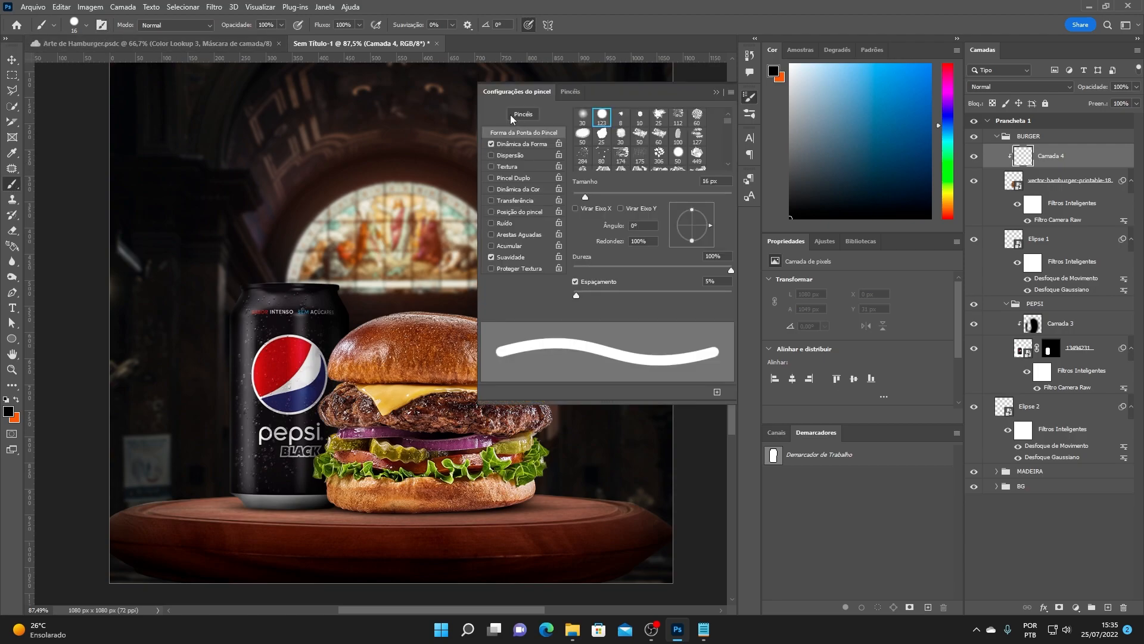
click(582, 116)
click(715, 93)
drag(382, 320, 468, 318)
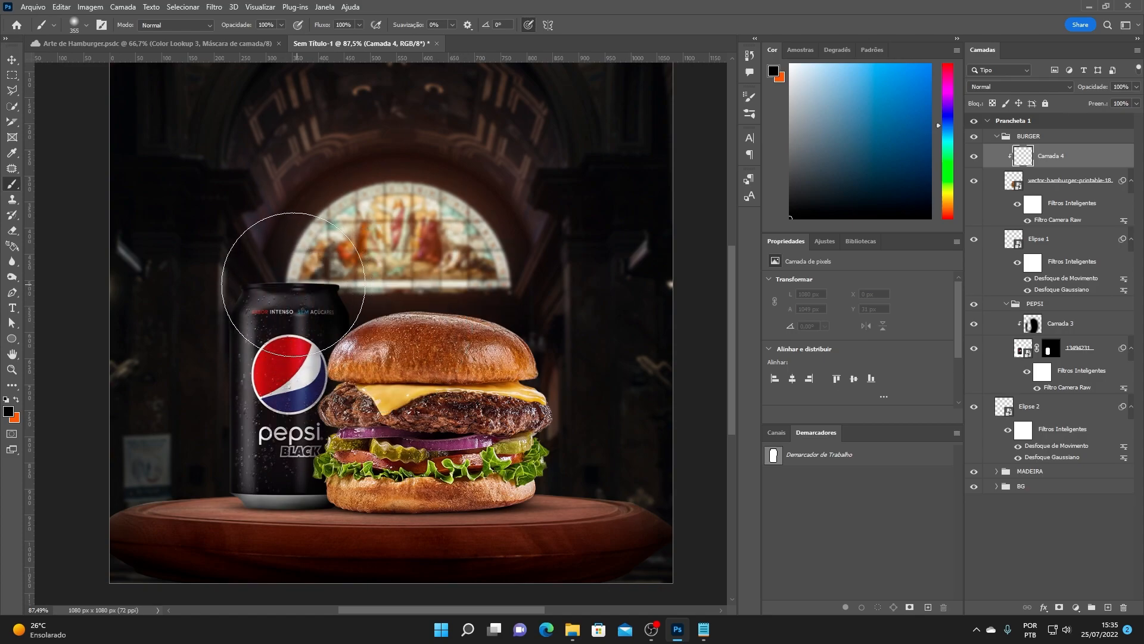
mouse_move(276, 295)
mouse_down()
mouse_move(294, 295)
mouse_move(197, 351)
mouse_up()
mouse_move(259, 256)
mouse_down()
mouse_move(173, 439)
mouse_move(205, 332)
mouse_move(199, 439)
mouse_move(299, 625)
mouse_up()
scroll(243, 484, down, 2)
drag(242, 484, 360, 590)
mouse_move(165, 257)
mouse_down()
mouse_move(179, 327)
mouse_move(357, 115)
mouse_move(179, 301)
mouse_move(168, 425)
mouse_move(293, 402)
mouse_up()
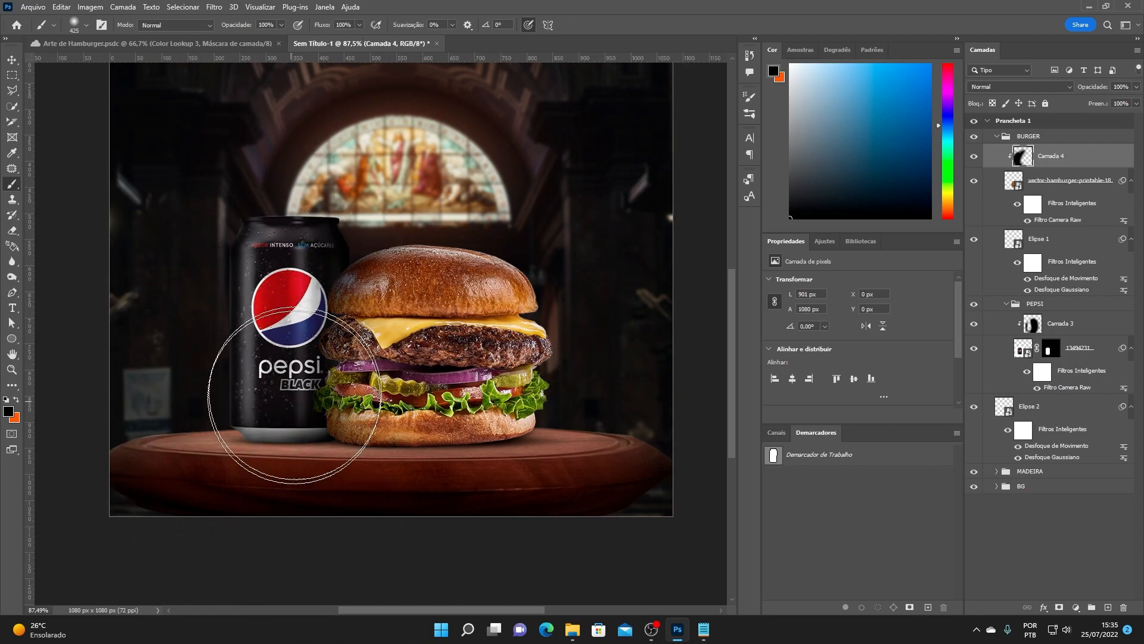
mouse_move(370, 569)
mouse_down()
mouse_move(523, 556)
mouse_move(695, 518)
mouse_move(556, 552)
mouse_move(583, 530)
mouse_move(333, 553)
mouse_up()
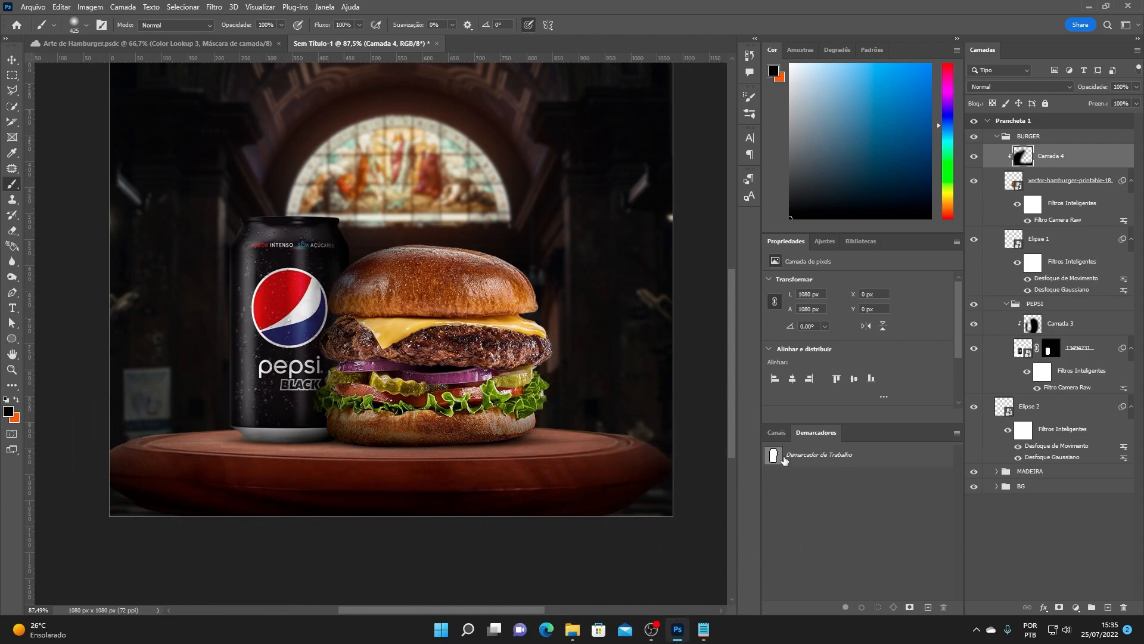
- Deepen the shading on the burger's left side with a soft 317 px black brush at 25% opacity
scroll(516, 203, down, 5)
drag(455, 292, 455, 330)
scroll(441, 333, up, 5)
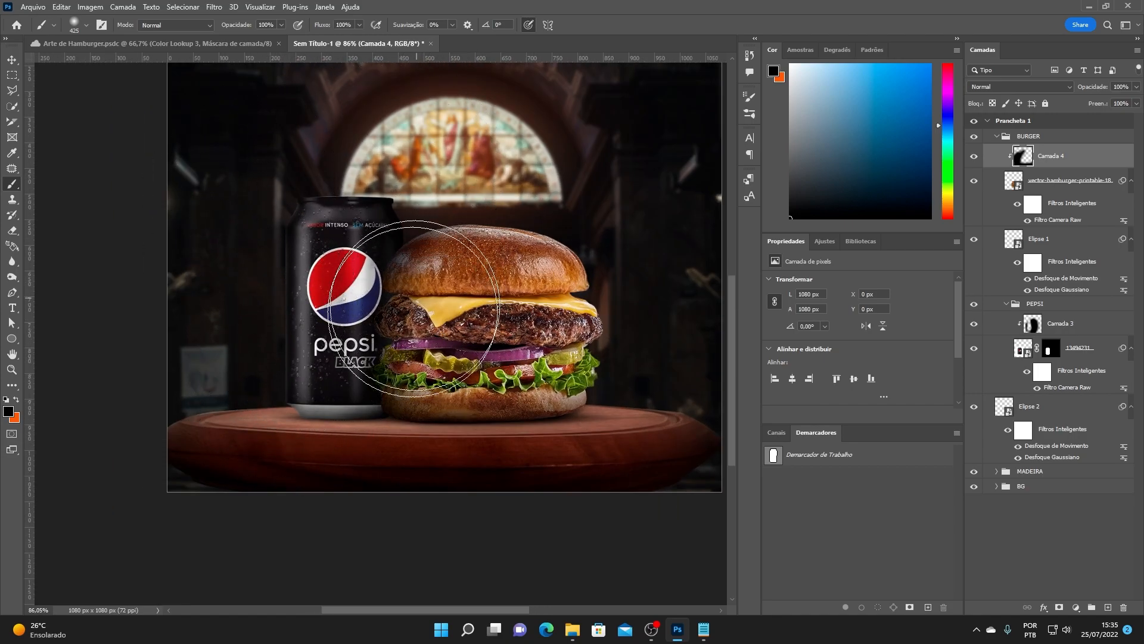
scroll(409, 306, up, 3)
click(281, 25)
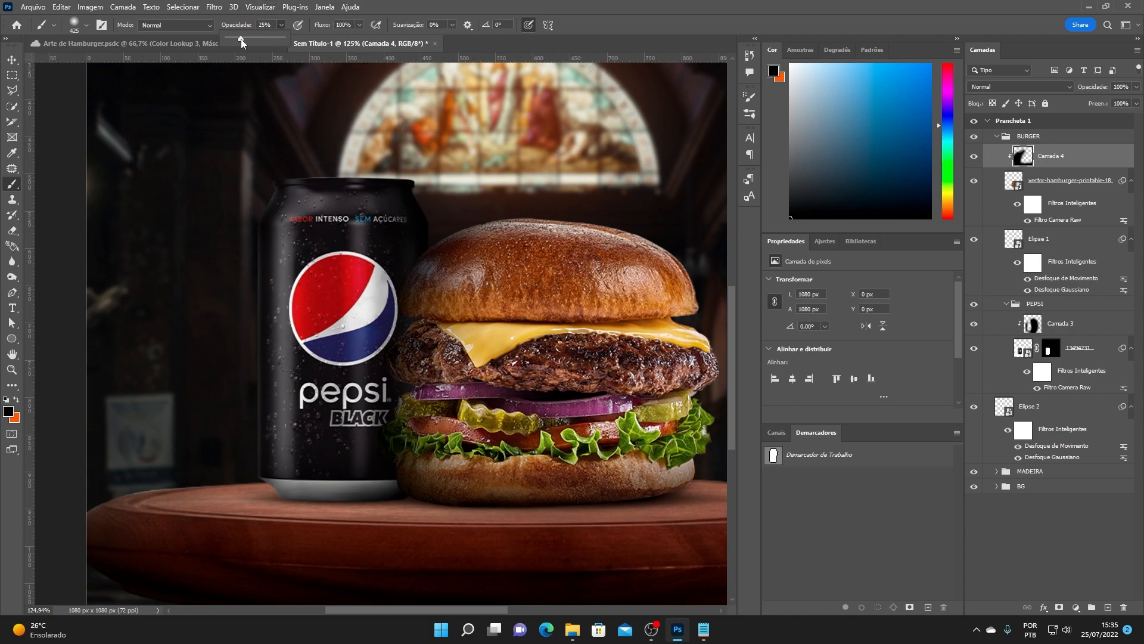
drag(414, 231, 349, 232)
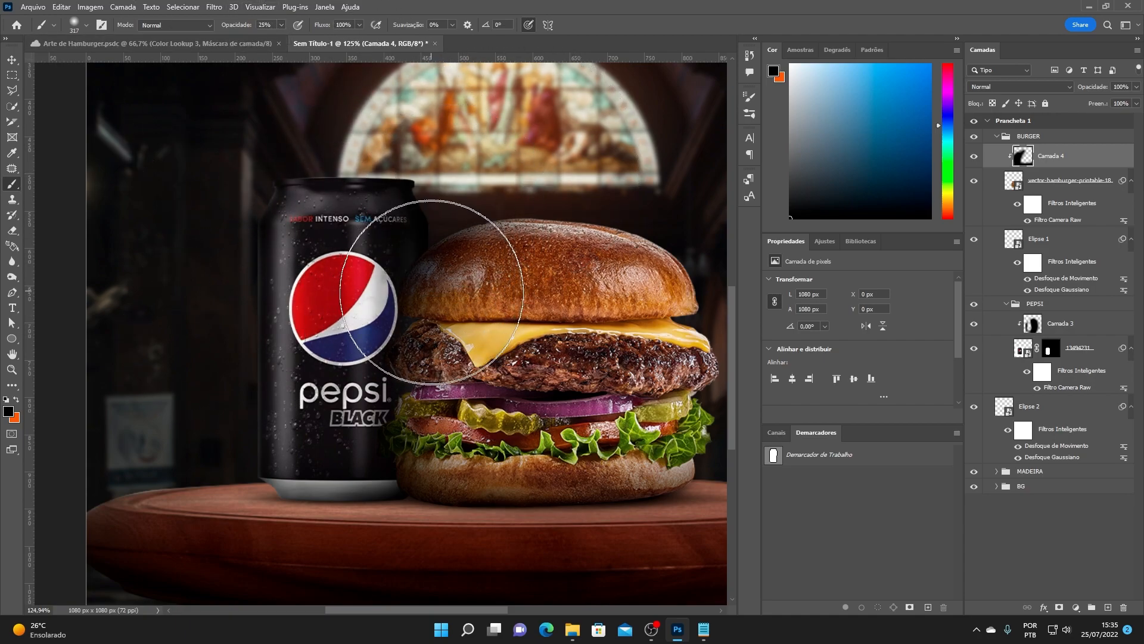
mouse_move(378, 451)
mouse_down()
mouse_move(350, 406)
mouse_move(218, 386)
mouse_up()
drag(239, 387, 161, 413)
drag(244, 376, 222, 443)
- Shade the burger's right edge from the top bun to the bottom bun with a soft 253 px black brush
drag(549, 282, 511, 282)
scroll(554, 194, up, 2)
drag(521, 203, 646, 417)
drag(591, 276, 642, 453)
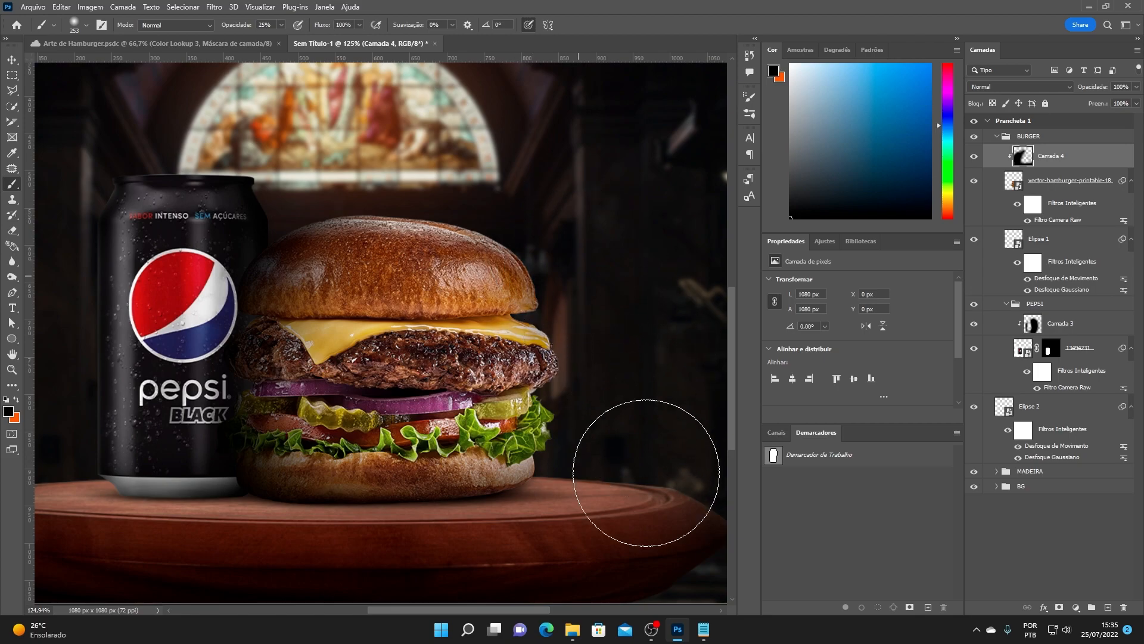
scroll(626, 418, up, 3)
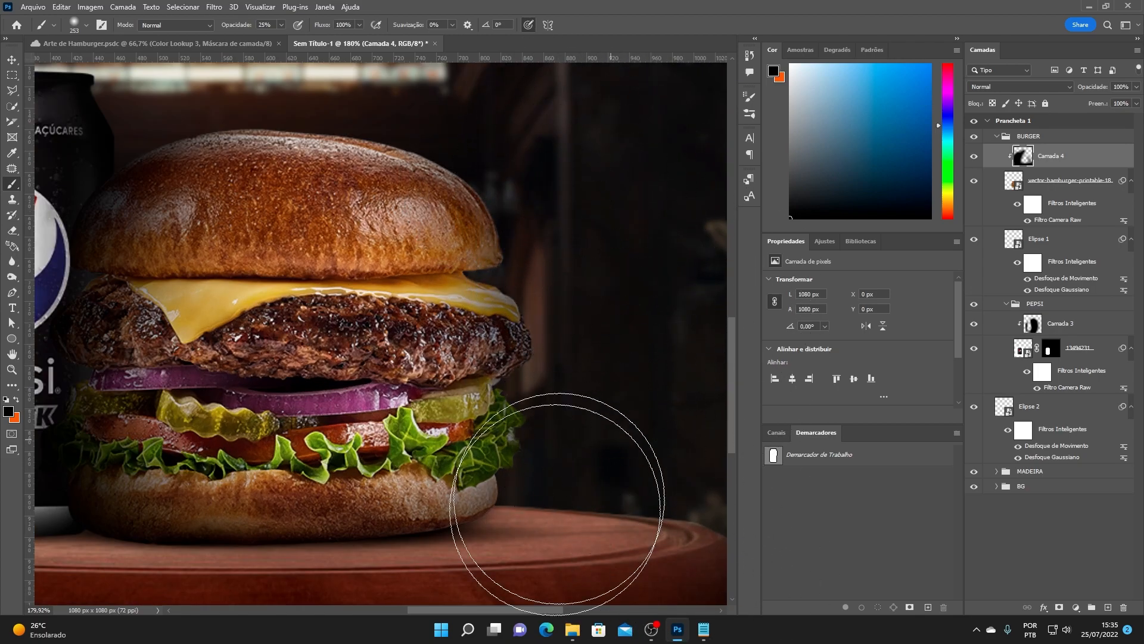
click(534, 320)
- Undo an unsuitable shading stroke and darken the burger's left edge lightly with the brush at 14% opacity
drag(315, 320, 607, 368)
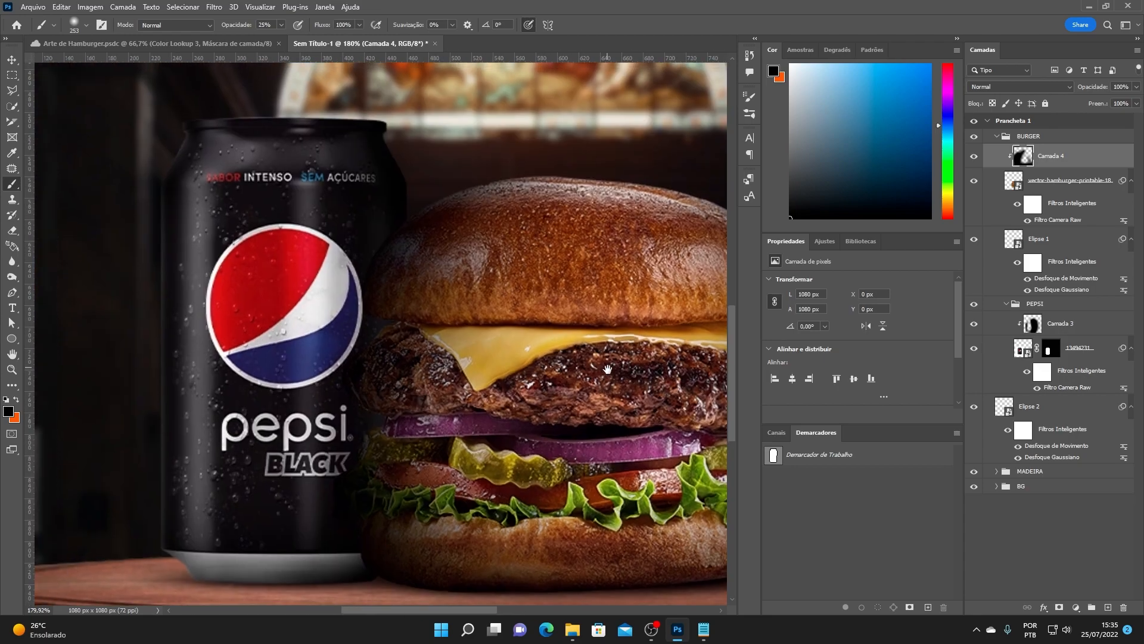
drag(483, 245, 203, 161)
key(ctrl+z)
drag(230, 201, 471, 263)
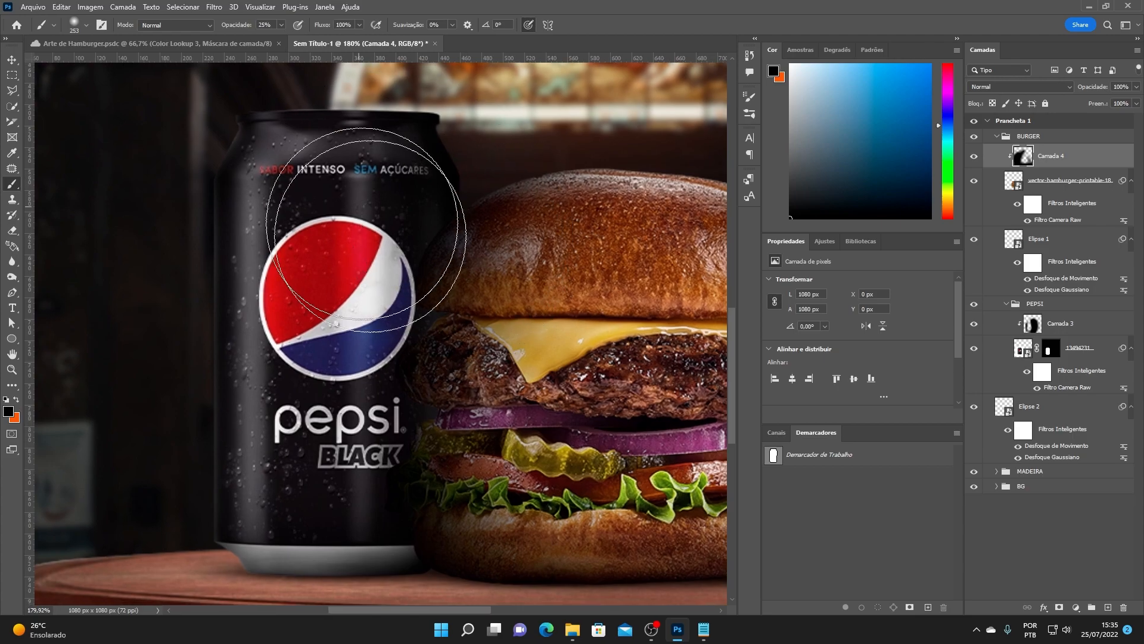
scroll(359, 214, down, 5)
click(281, 25)
mouse_move(280, 371)
mouse_down()
mouse_move(262, 433)
mouse_move(272, 342)
mouse_up()
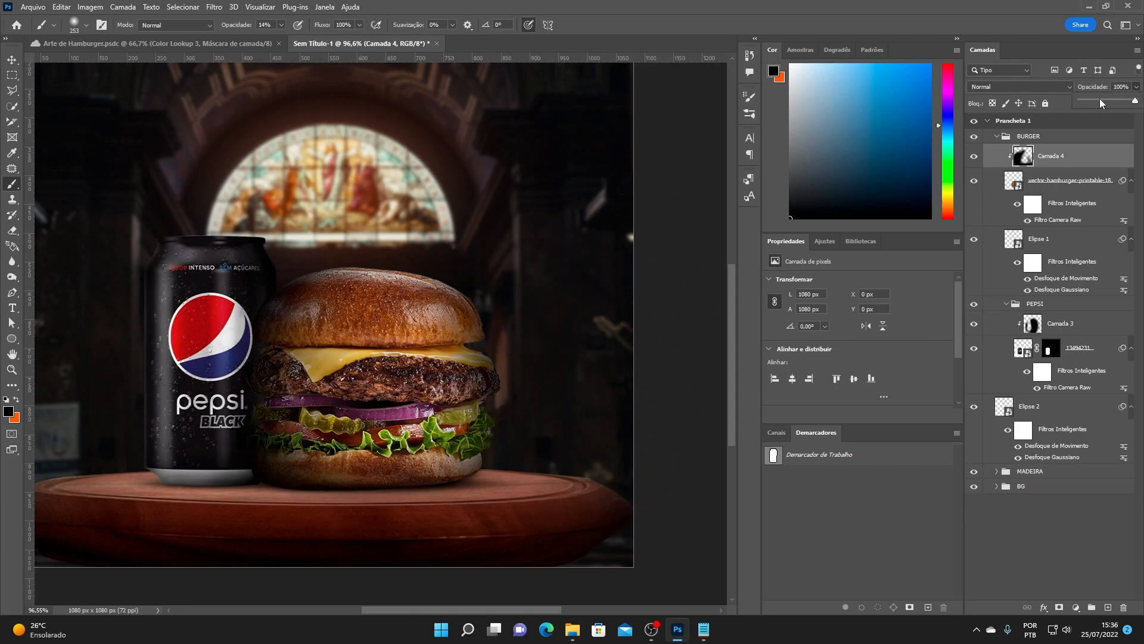
- Set the burger shading layer's opacity to 90% and darken the bottom bun's left base with a soft 110 px brush
drag(1132, 102, 1130, 103)
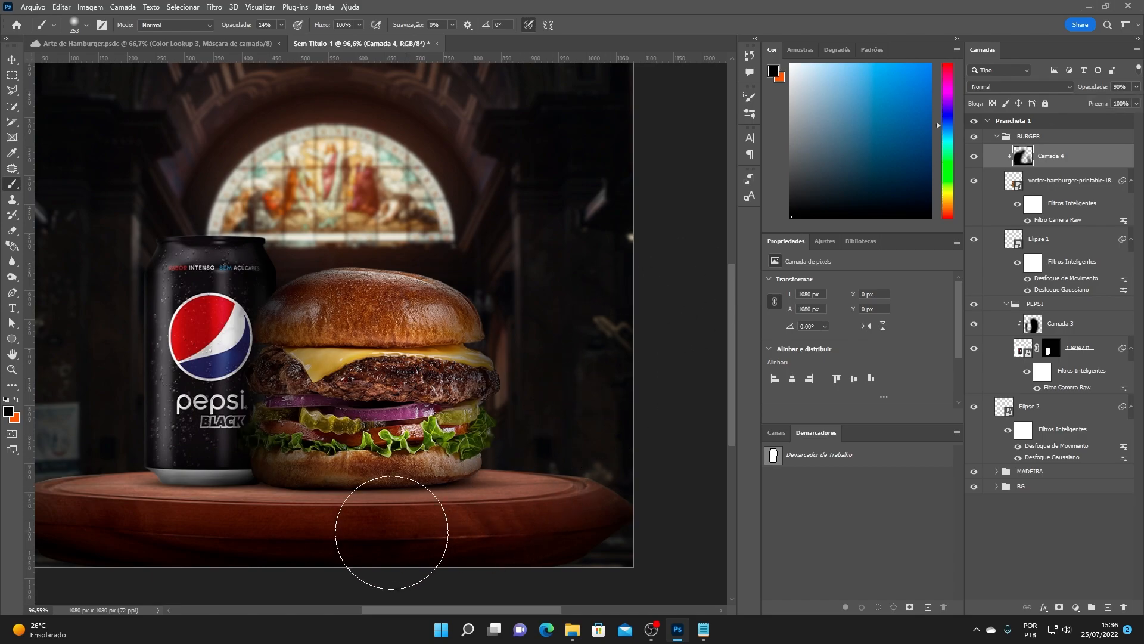
drag(261, 495, 186, 494)
drag(253, 486, 277, 490)
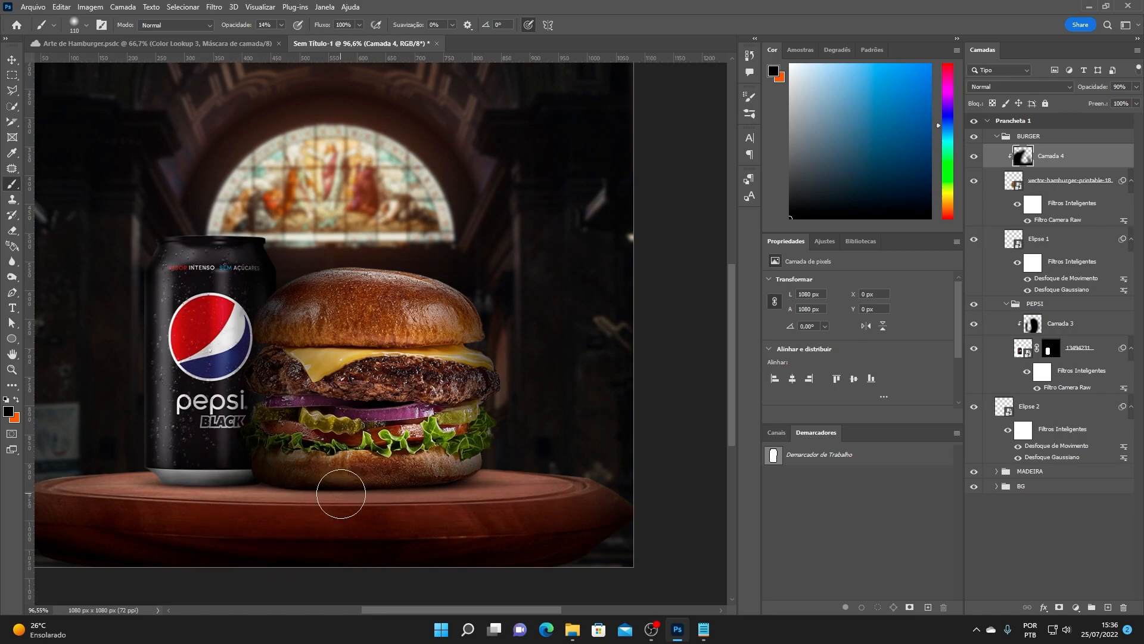
scroll(447, 382, down, 6)
scroll(393, 397, up, 3)
drag(371, 342, 378, 374)
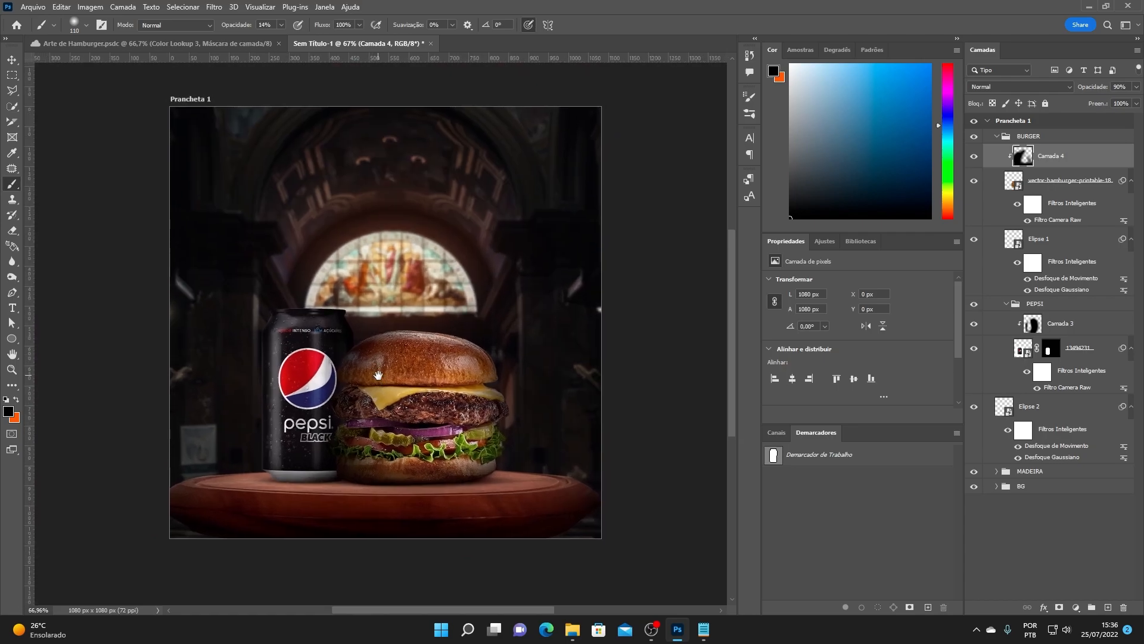
click(14, 61)
click(80, 141)
drag(325, 279, 351, 305)
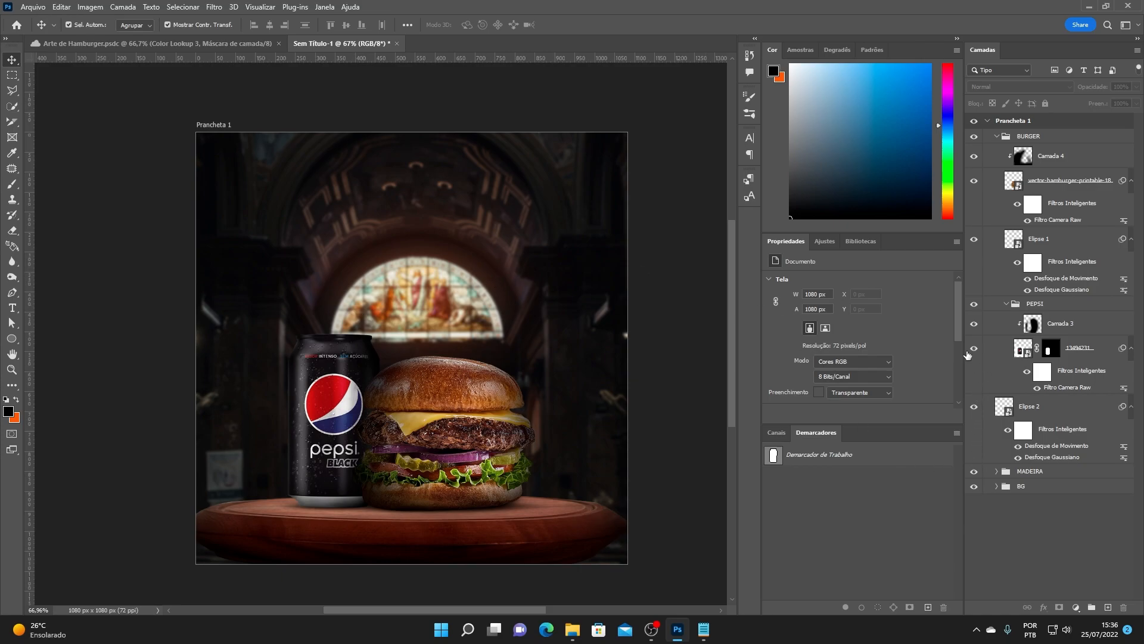
- Add a clipped layer above the can's shading layer and ready the soft brush with orange as the foreground color
click(1072, 329)
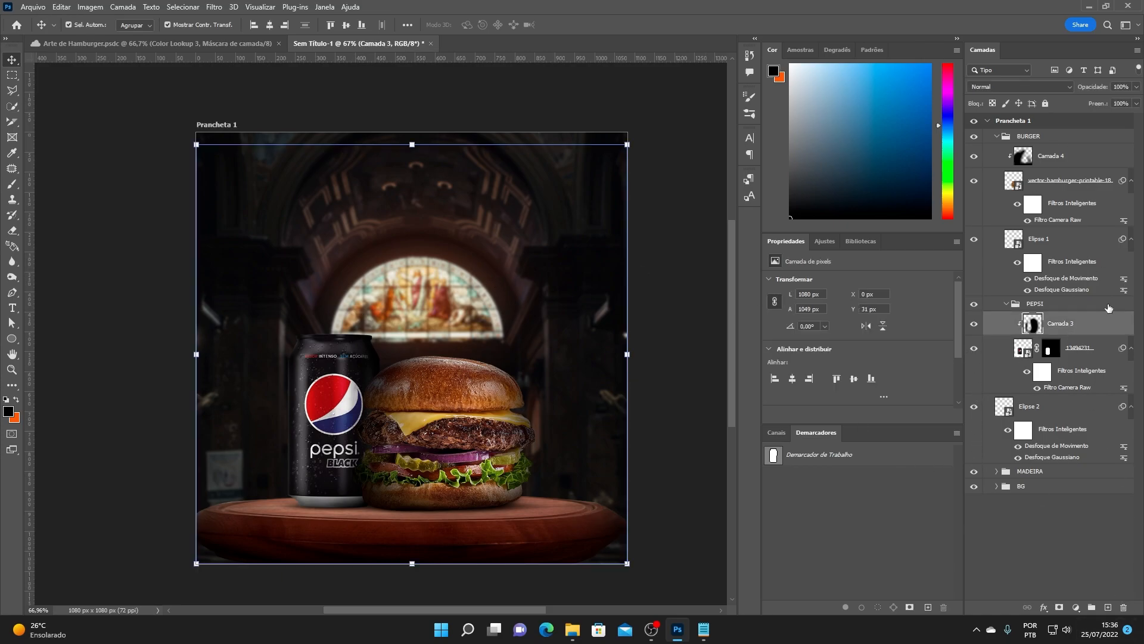
click(1104, 608)
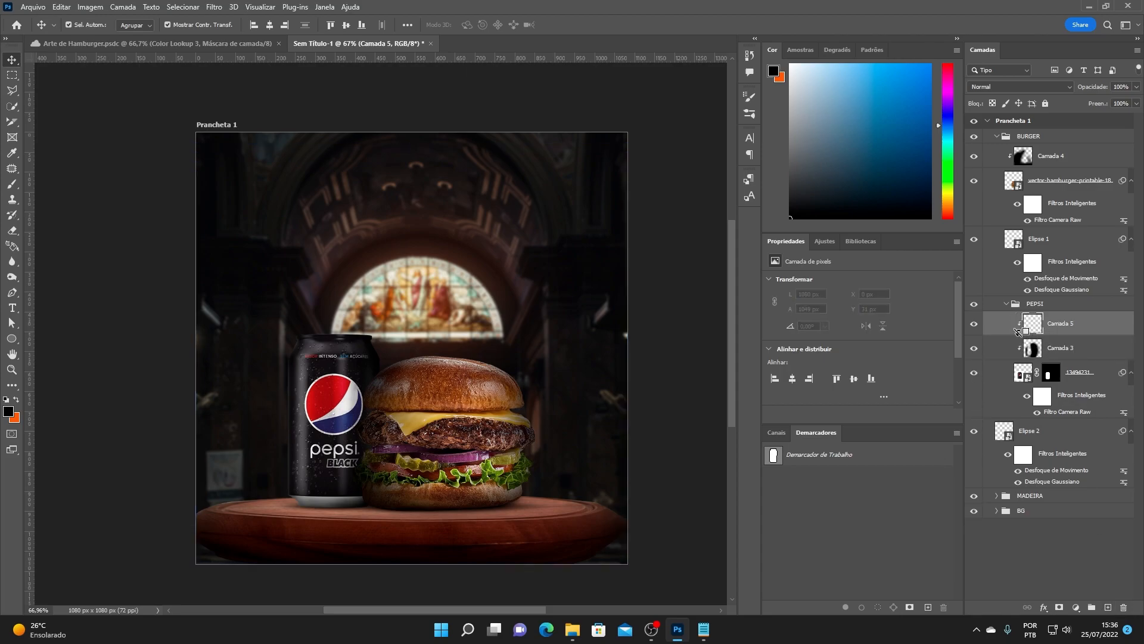
key(b)
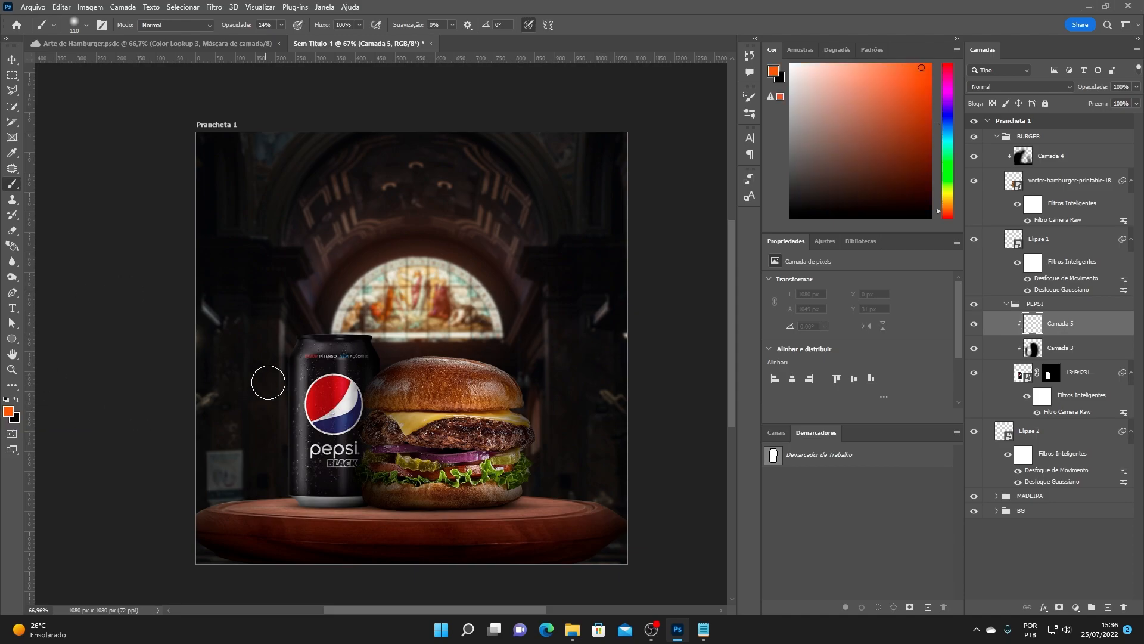
- Paint orange light down the can's left edge with a soft 178 px brush at 67% opacity
drag(277, 358, 291, 359)
scroll(278, 447, up, 6)
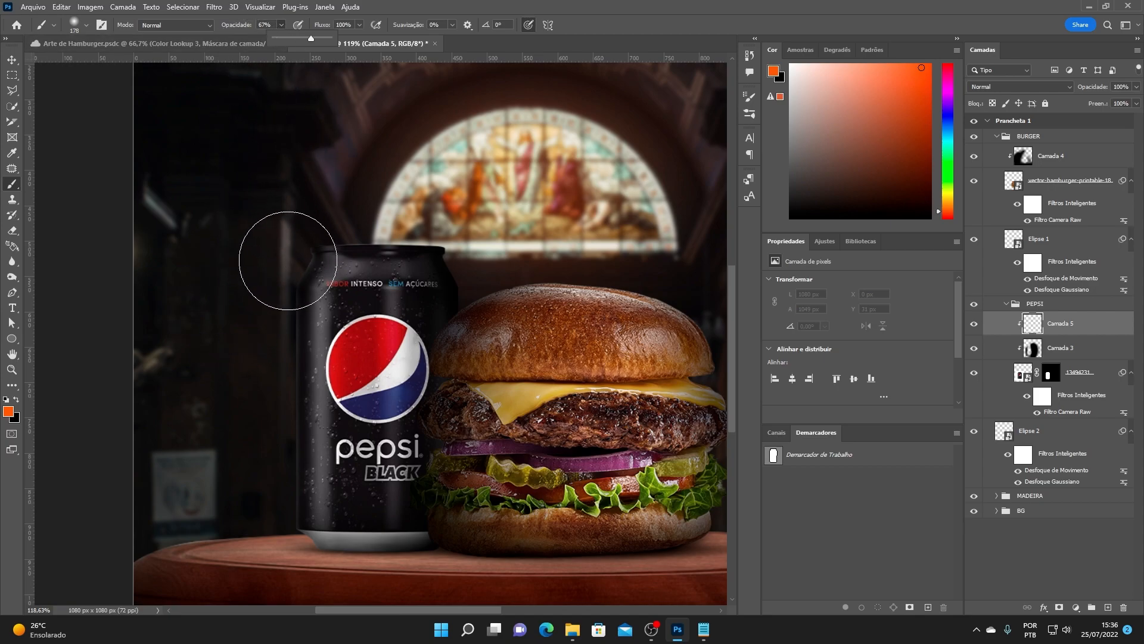
drag(281, 161, 204, 324)
scroll(220, 411, down, 1)
drag(214, 281, 209, 523)
drag(211, 299, 231, 493)
drag(225, 363, 309, 636)
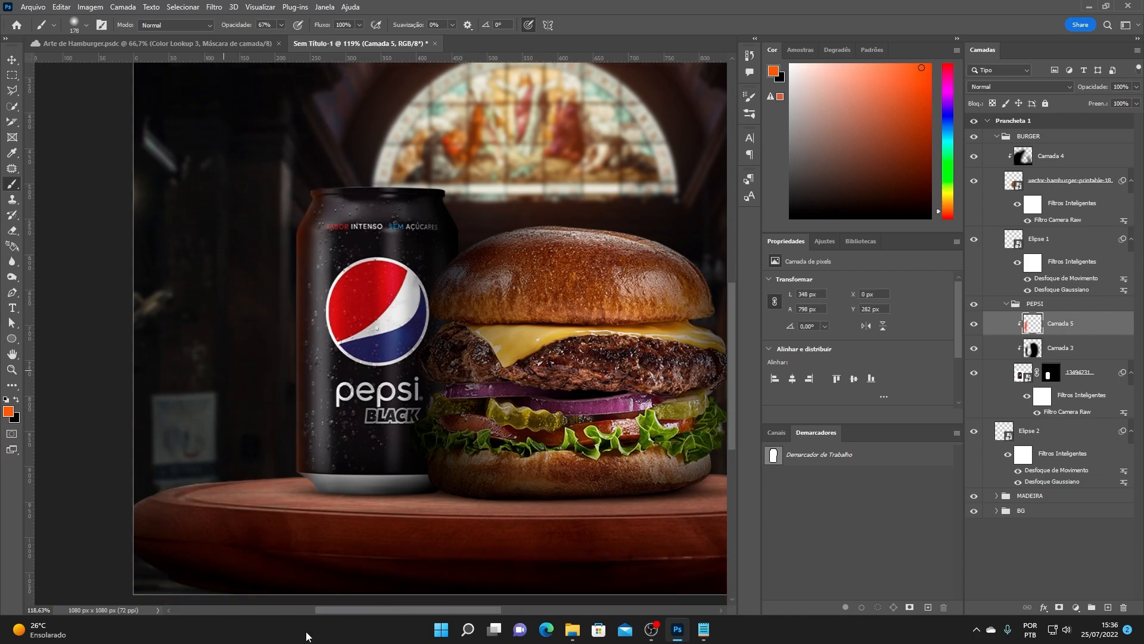
- Extend the orange light over the can's left side and top rim with a soft 305 px brush, undoing an extra stroke beside the can
drag(269, 351, 314, 360)
mouse_move(186, 283)
mouse_down()
mouse_move(192, 171)
mouse_move(312, 74)
mouse_up()
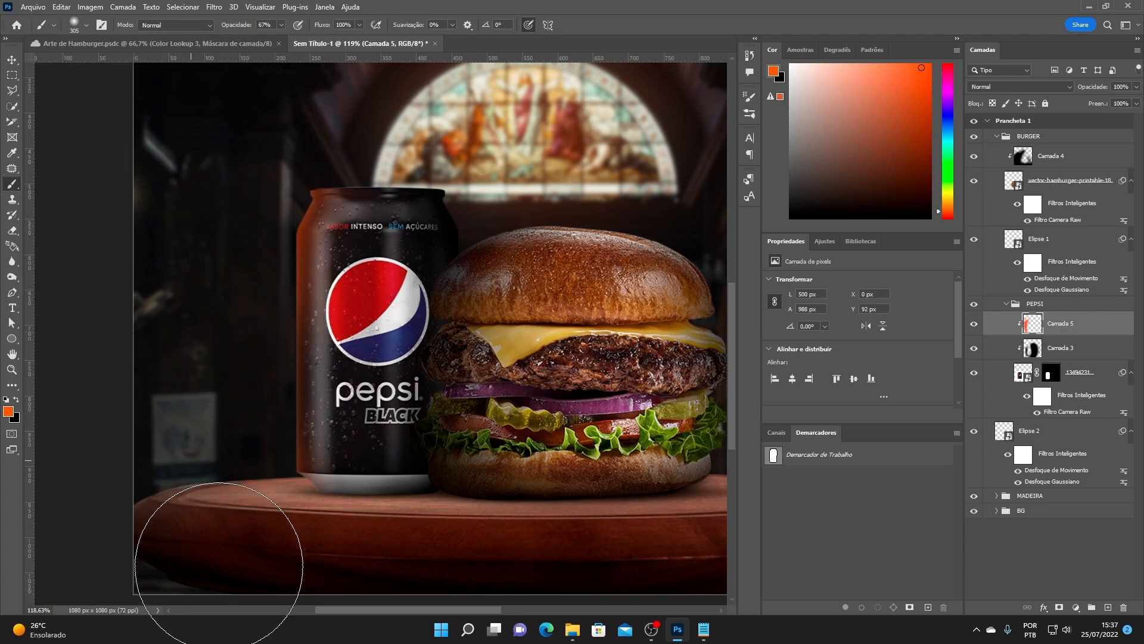
scroll(317, 324, down, 7)
scroll(249, 261, up, 5)
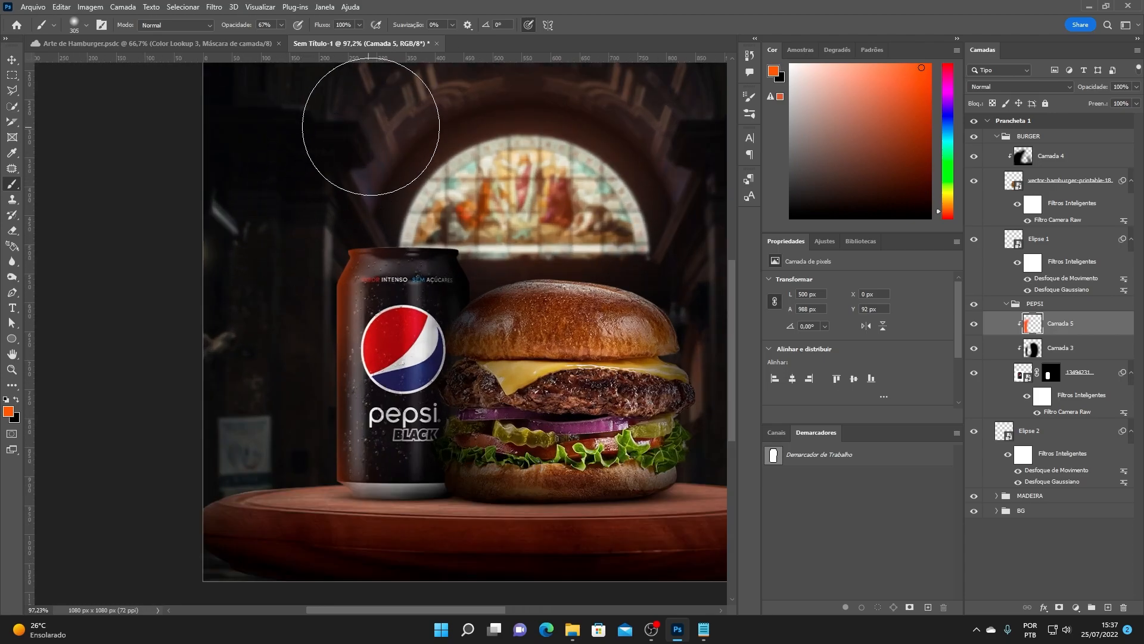
mouse_move(520, 162)
mouse_down()
mouse_move(620, 224)
mouse_move(630, 262)
mouse_move(566, 81)
mouse_up()
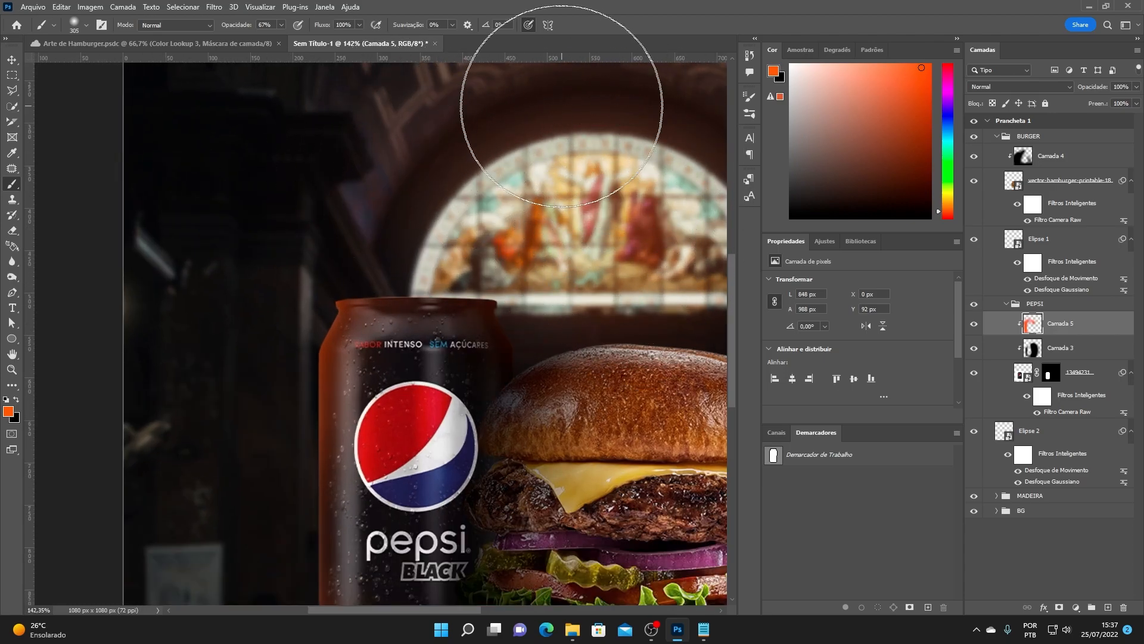
scroll(199, 143, down, 2)
drag(190, 285, 189, 575)
key(ctrl+z)
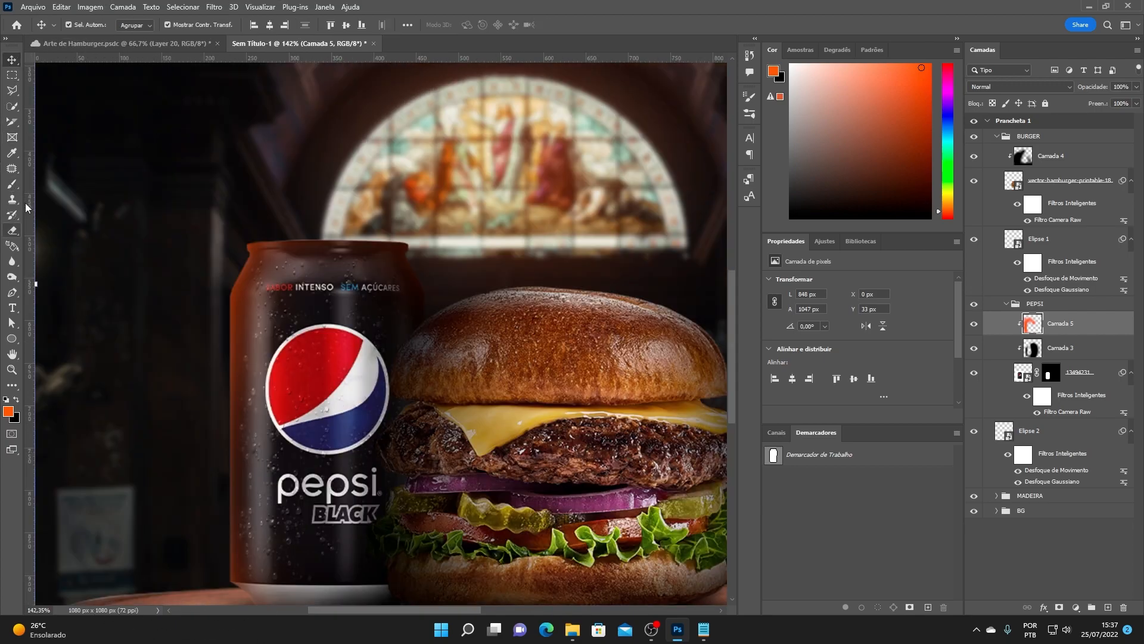
- Reselect the Brush tool and set the can's orange light layer to 30% opacity
click(12, 183)
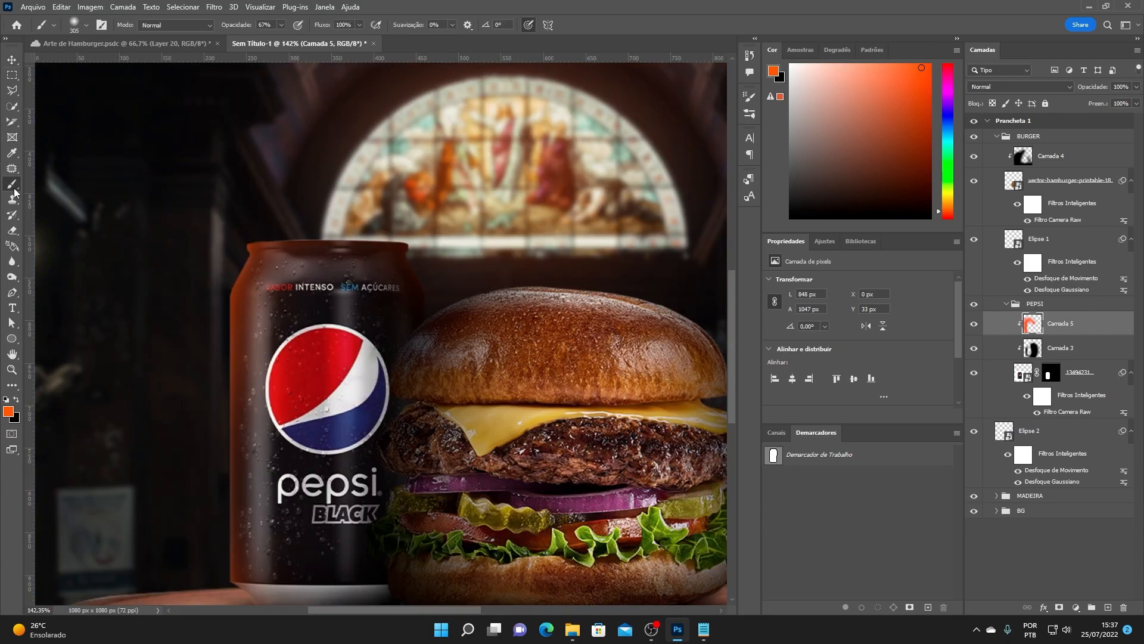
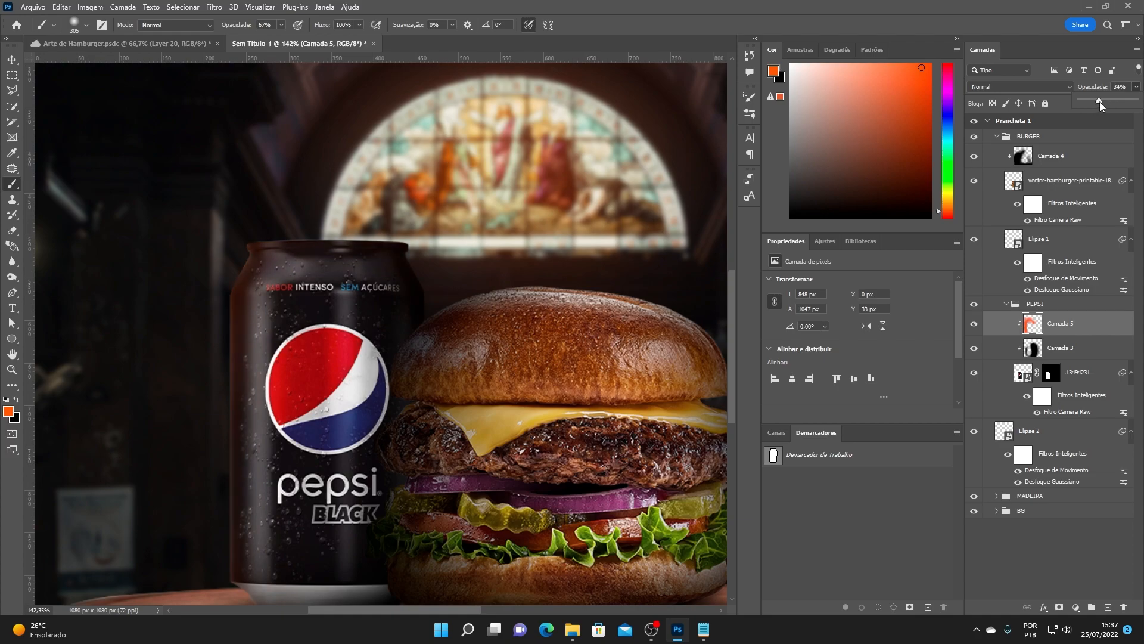
drag(1099, 103, 1097, 102)
click(1121, 87)
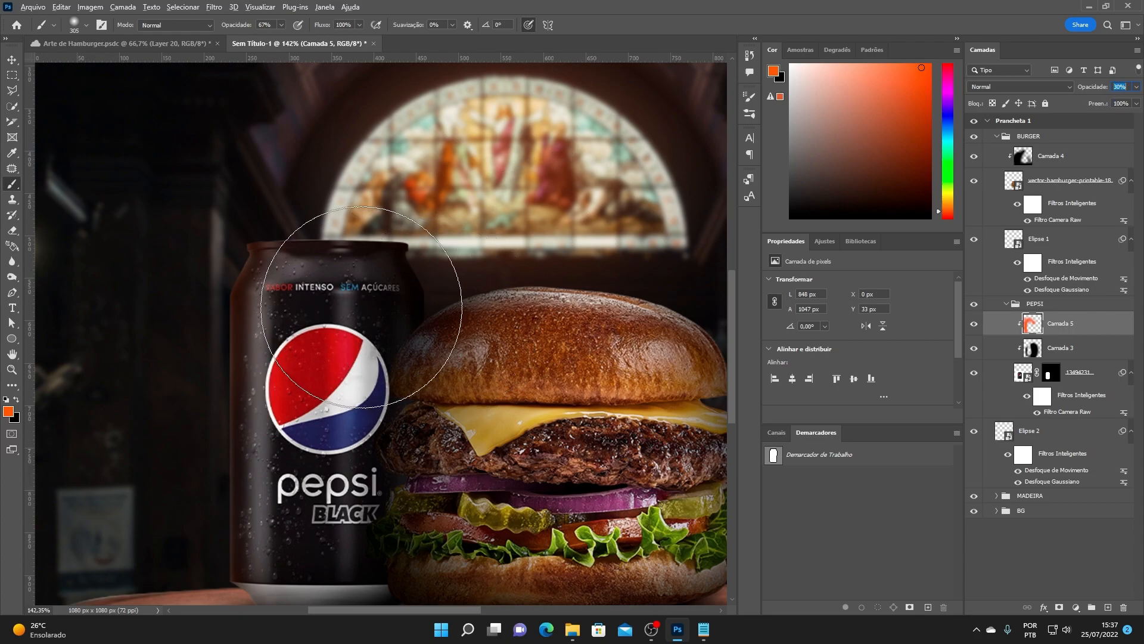
- Undo a wide orange stroke near the can's right side and reduce the brush to 244 px for a smaller touch-up there
scroll(485, 295, down, 3)
mouse_move(522, 299)
mouse_down()
mouse_move(496, 315)
mouse_move(503, 375)
mouse_move(499, 337)
mouse_move(480, 514)
mouse_move(493, 469)
mouse_move(497, 307)
mouse_move(559, 299)
mouse_up()
key(ctrl+z)
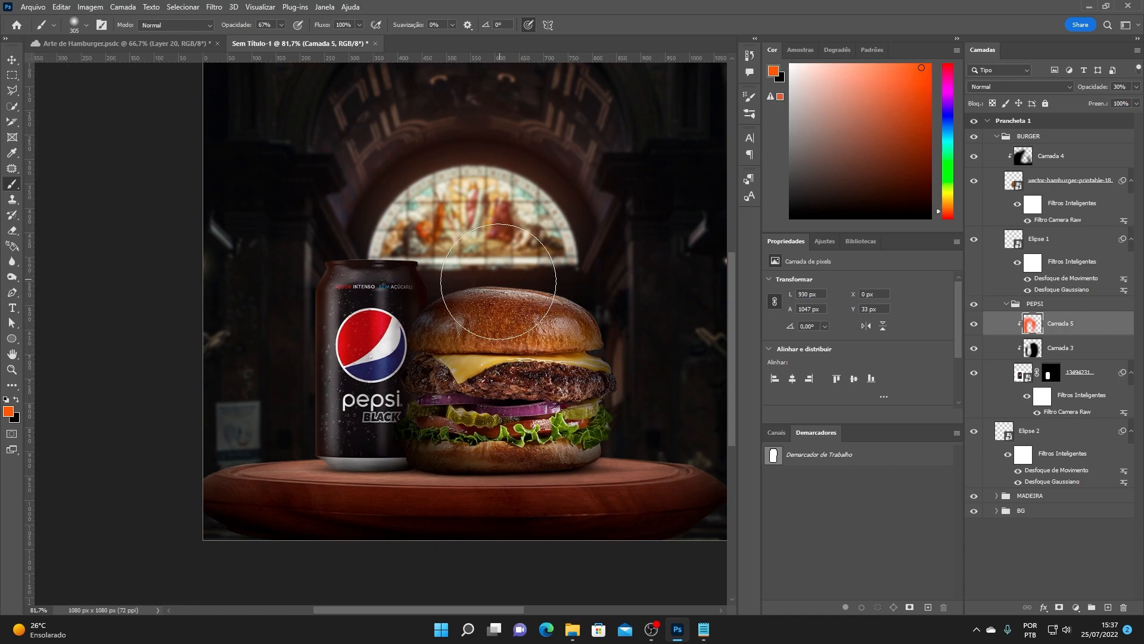
scroll(484, 304, up, 4)
drag(466, 237, 450, 238)
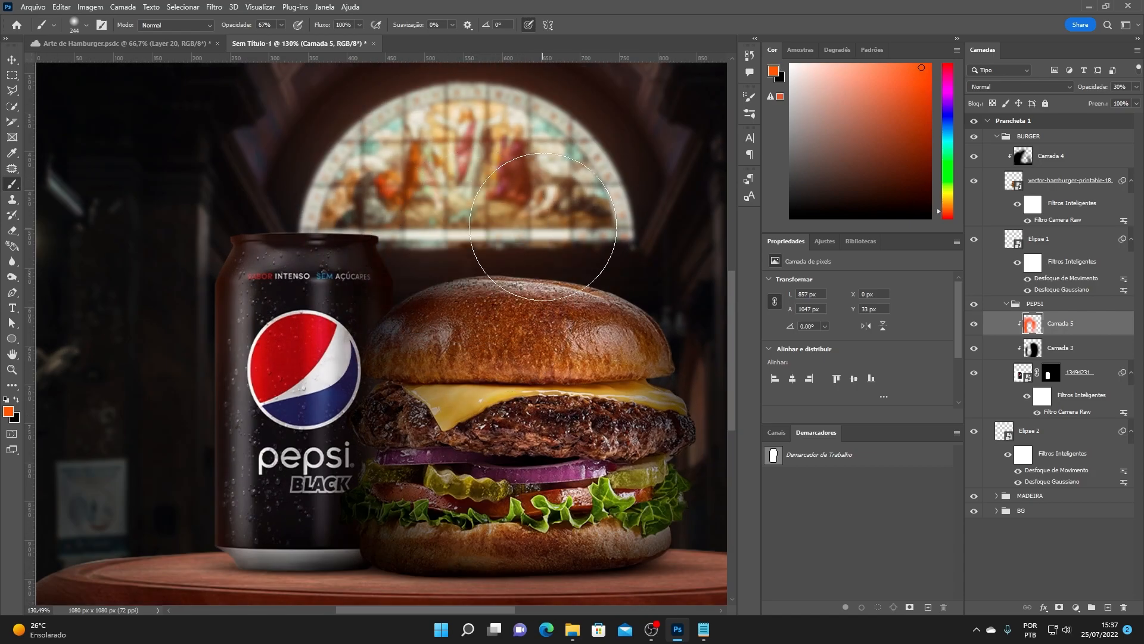
- Tint the can's front faintly with orange using a soft 154 px brush at 21% opacity
scroll(471, 280, down, 7)
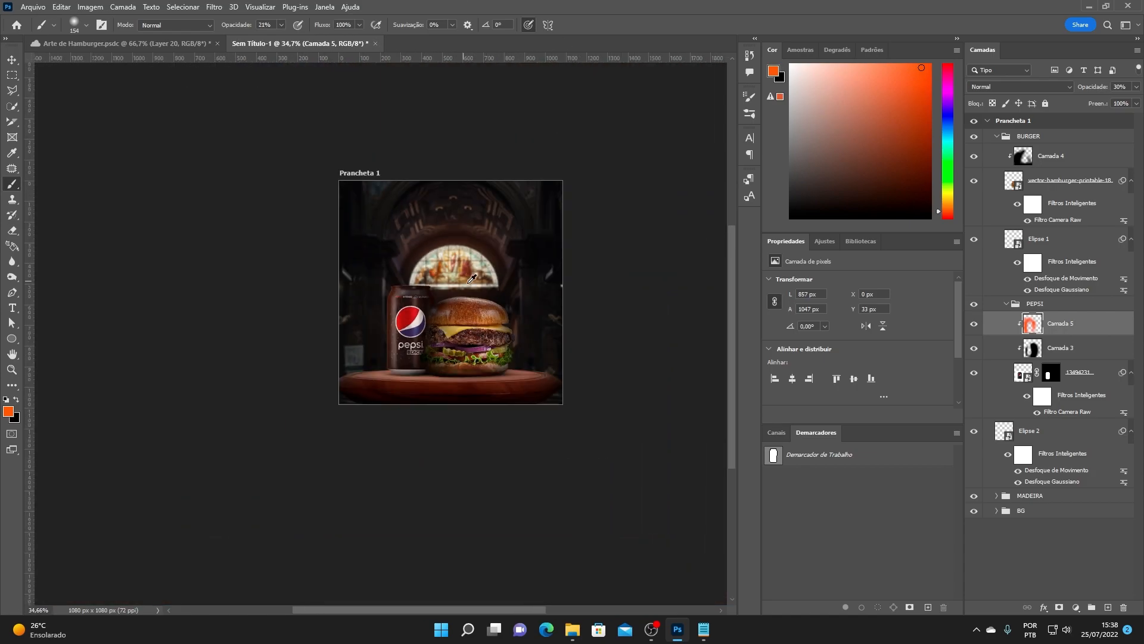
scroll(500, 362, up, 3)
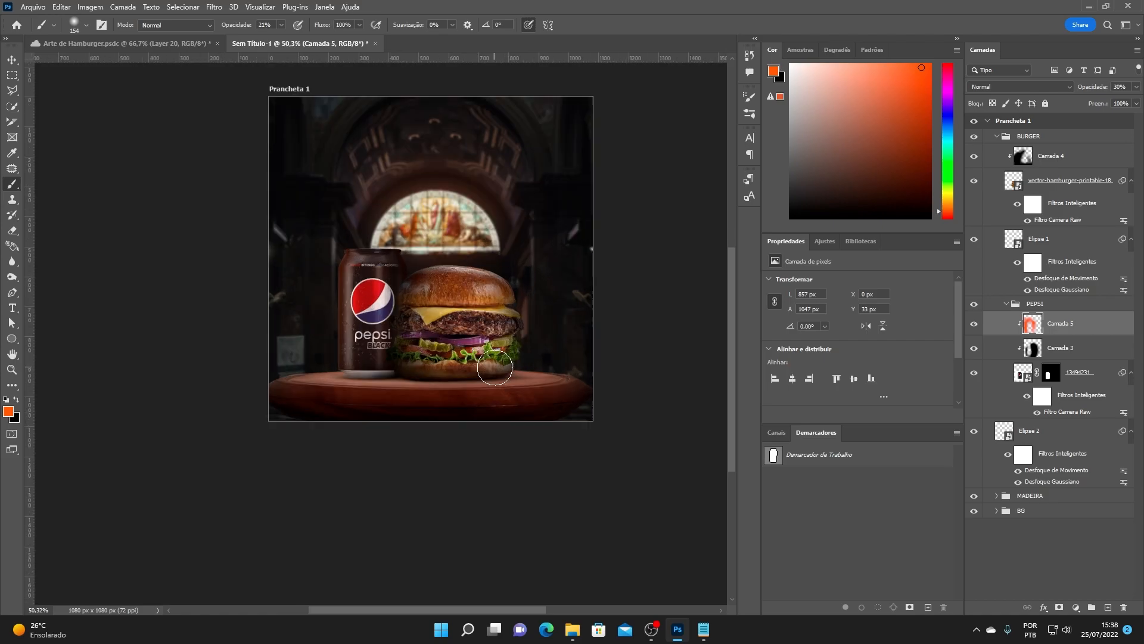
drag(475, 307, 489, 353)
scroll(381, 362, up, 5)
scroll(332, 251, up, 3)
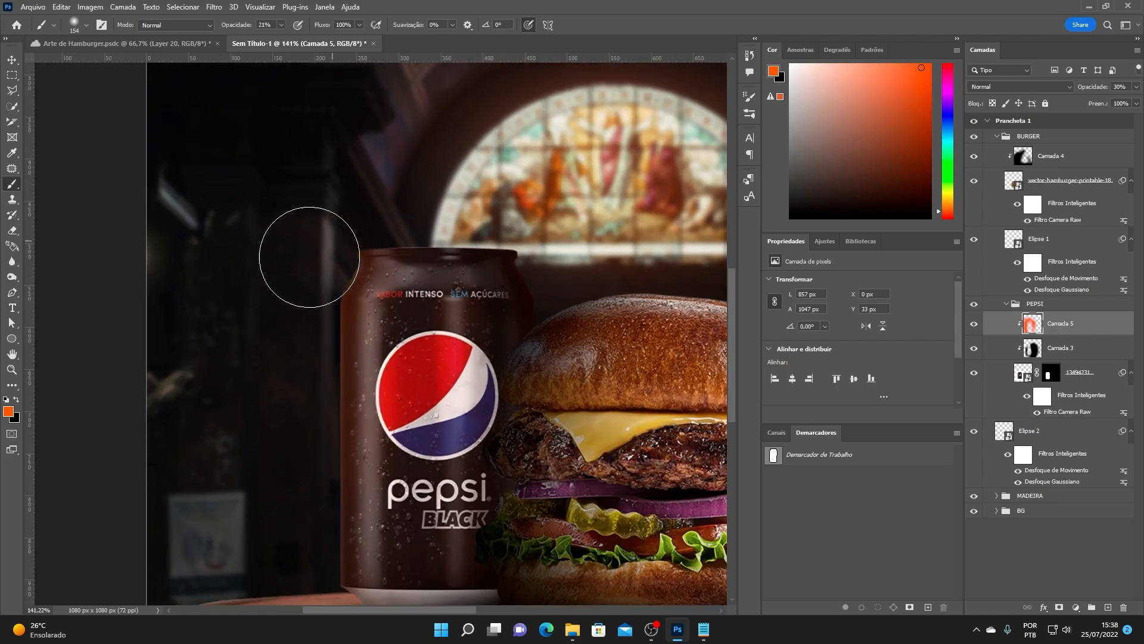
scroll(296, 390, down, 2)
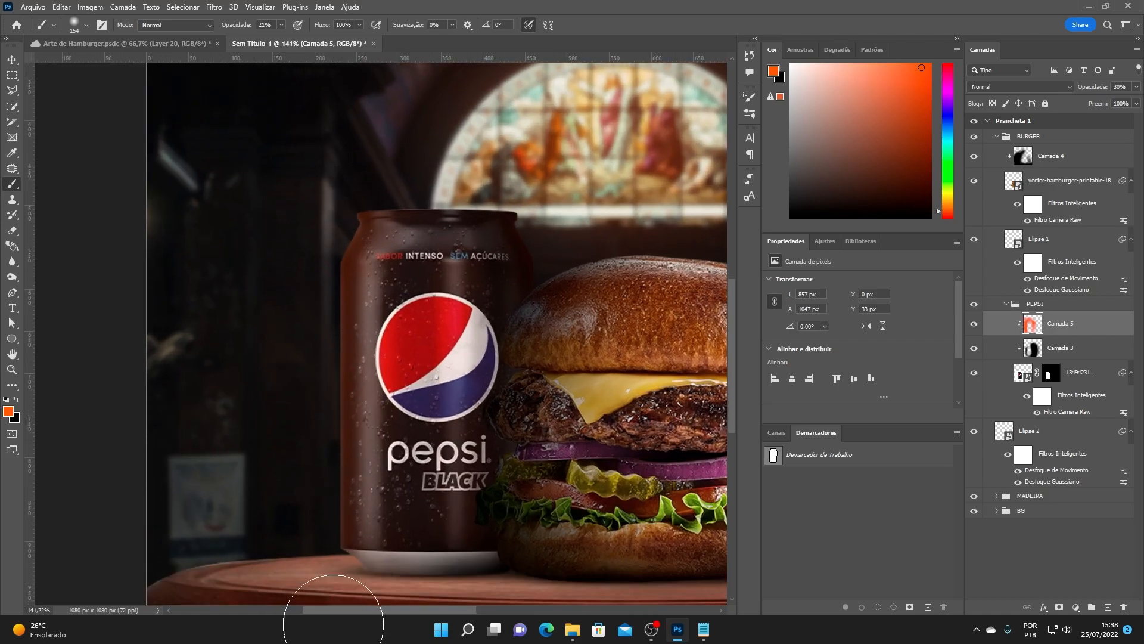
scroll(314, 277, down, 2)
scroll(314, 277, down, 1)
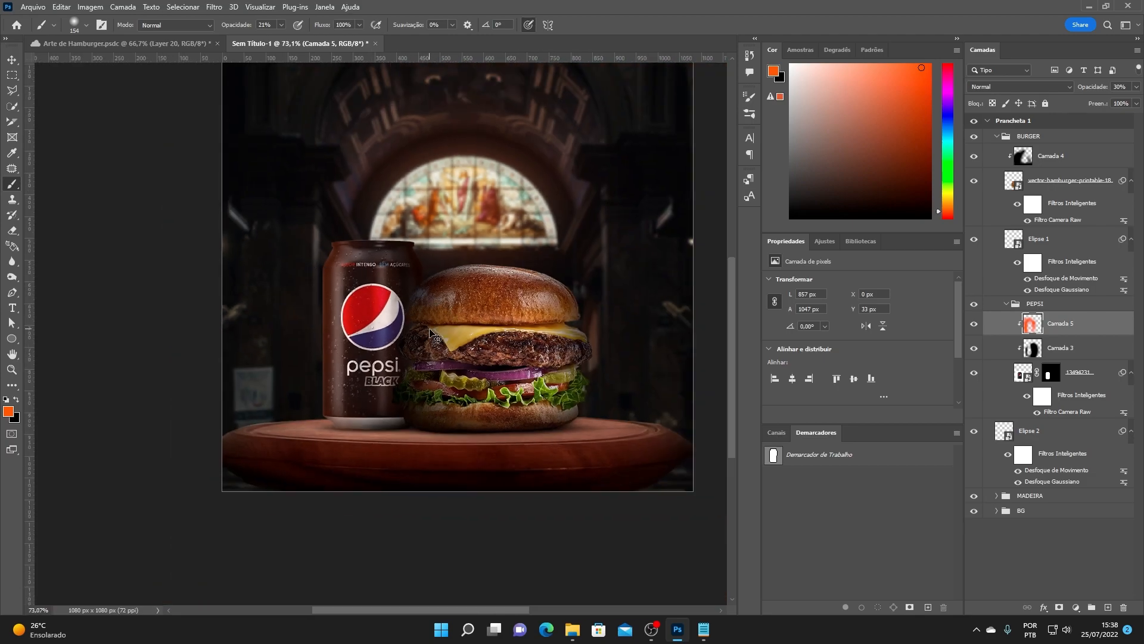
drag(445, 277, 422, 328)
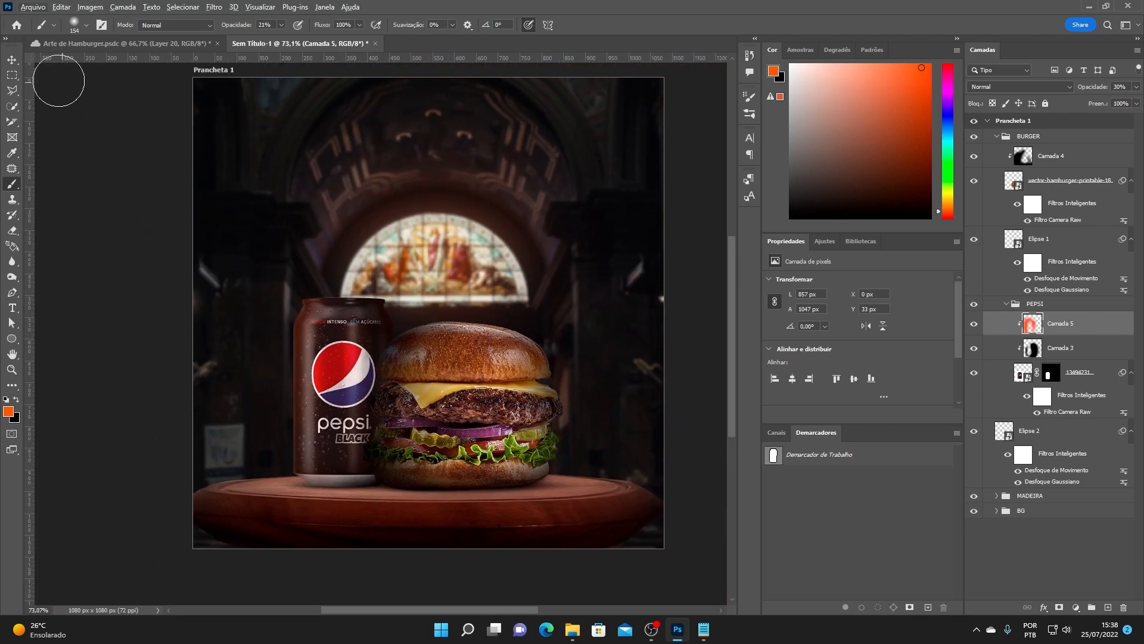
- Add a clipped layer above the burger's shading layer and activate the Brush tool
key(v)
click(160, 332)
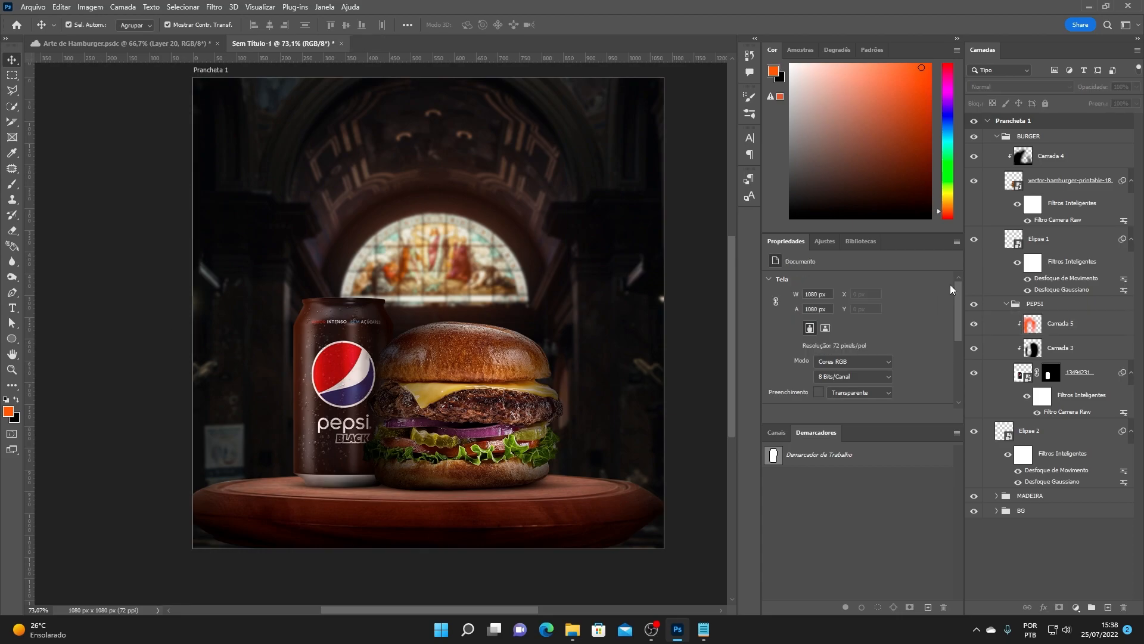
click(1052, 160)
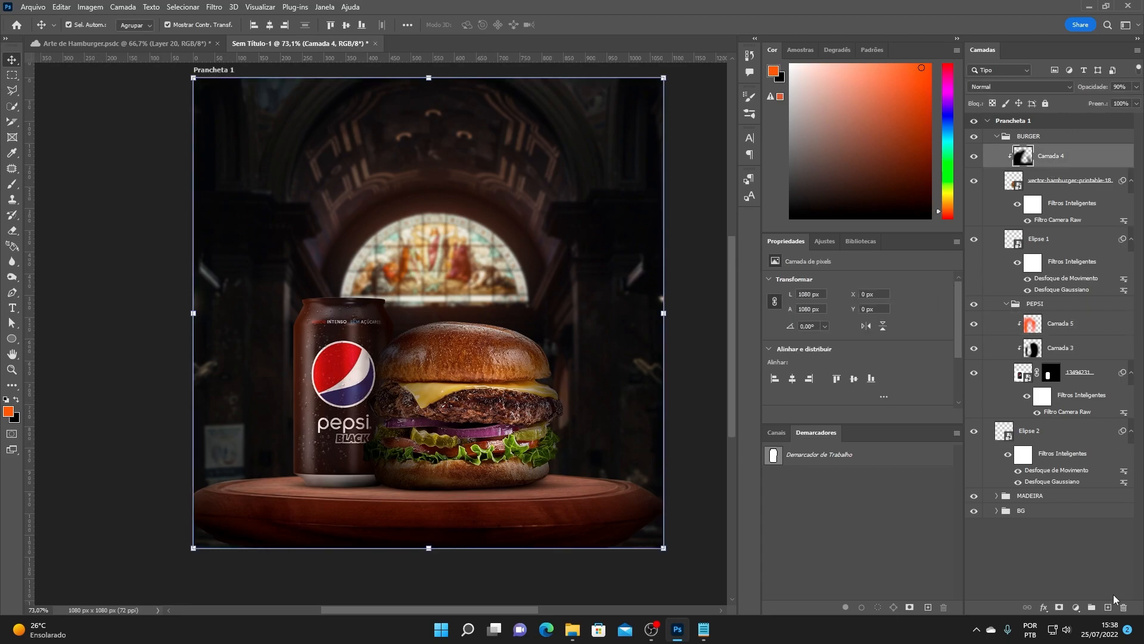
click(1108, 607)
alt+click(1011, 163)
click(12, 183)
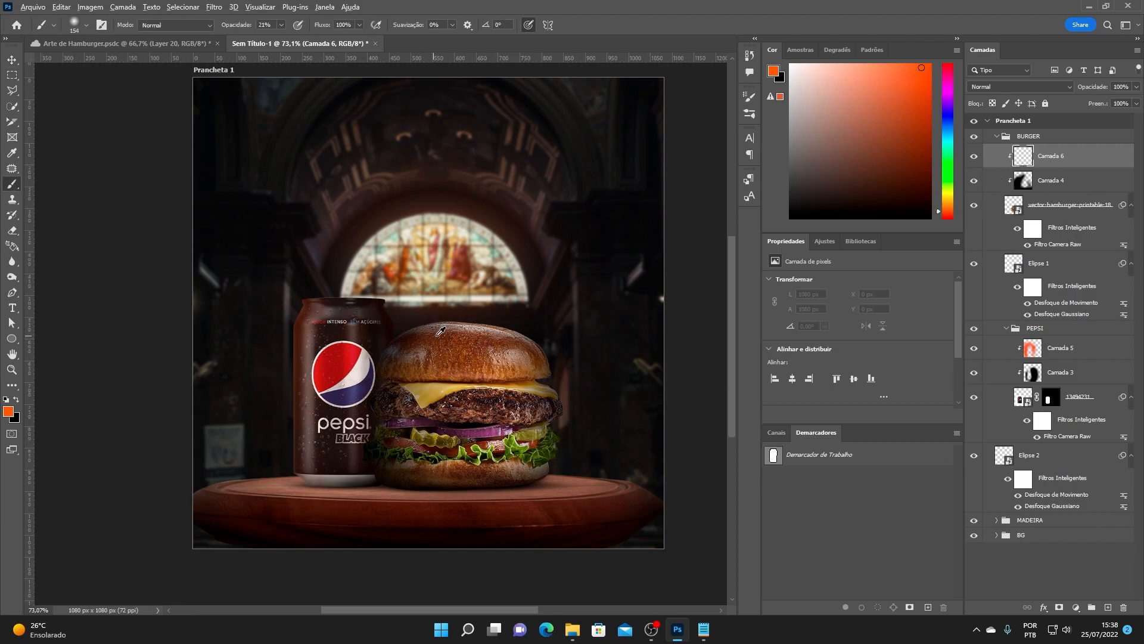
- Paint orange light over the top bun and down the burger's right side with a soft 197 px brush at 21% opacity
scroll(454, 333, up, 3)
alt+right_click(453, 281)
drag(357, 322, 548, 249)
mouse_move(366, 312)
mouse_down()
mouse_move(569, 229)
mouse_move(395, 277)
mouse_move(435, 300)
mouse_move(638, 332)
mouse_move(708, 415)
mouse_move(476, 260)
mouse_move(383, 265)
mouse_move(709, 450)
mouse_move(654, 389)
mouse_move(652, 493)
mouse_move(689, 477)
mouse_move(665, 407)
mouse_up()
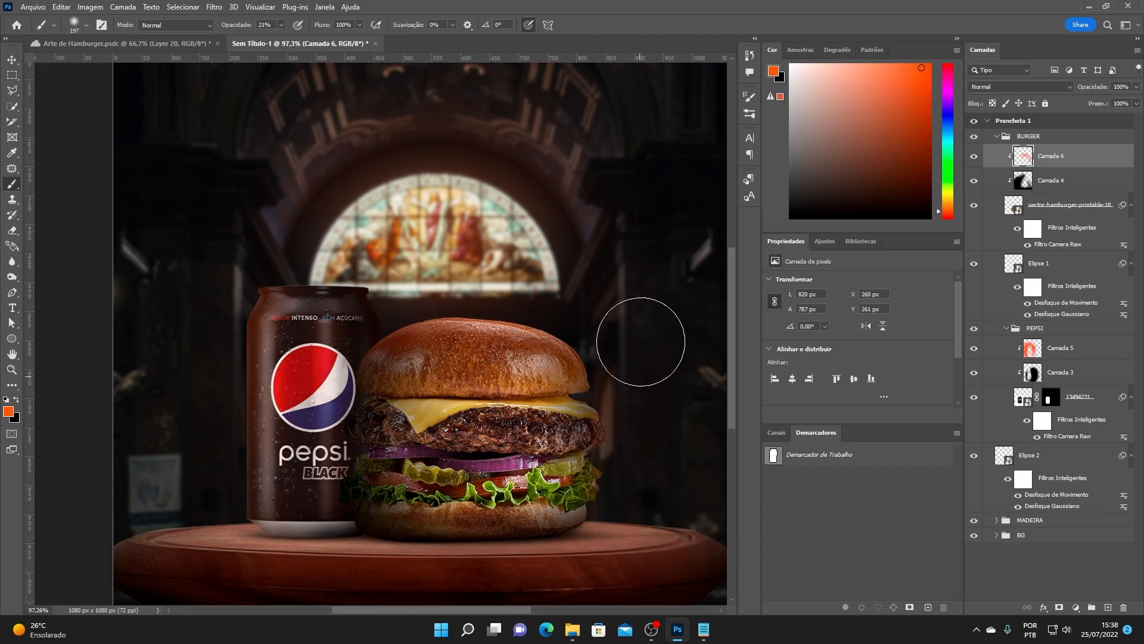
- Add a Color Lookup adjustment clipped to the burger above its orange light layer, using the Candlelight.CUBE 3D LUT
scroll(455, 275, down, 2)
key(v)
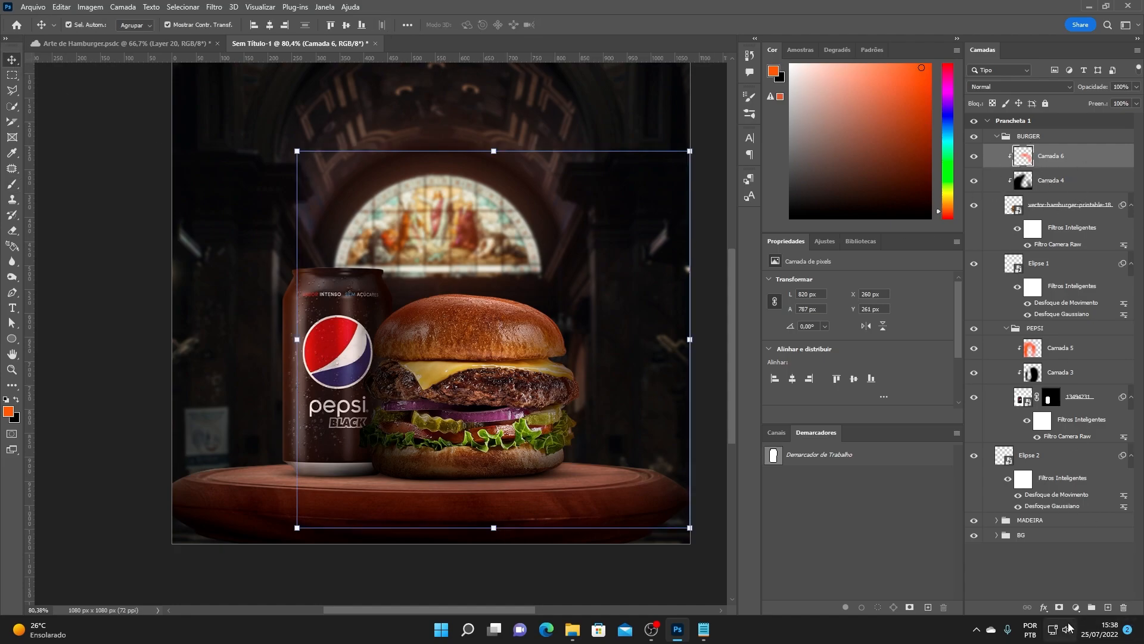
click(1075, 607)
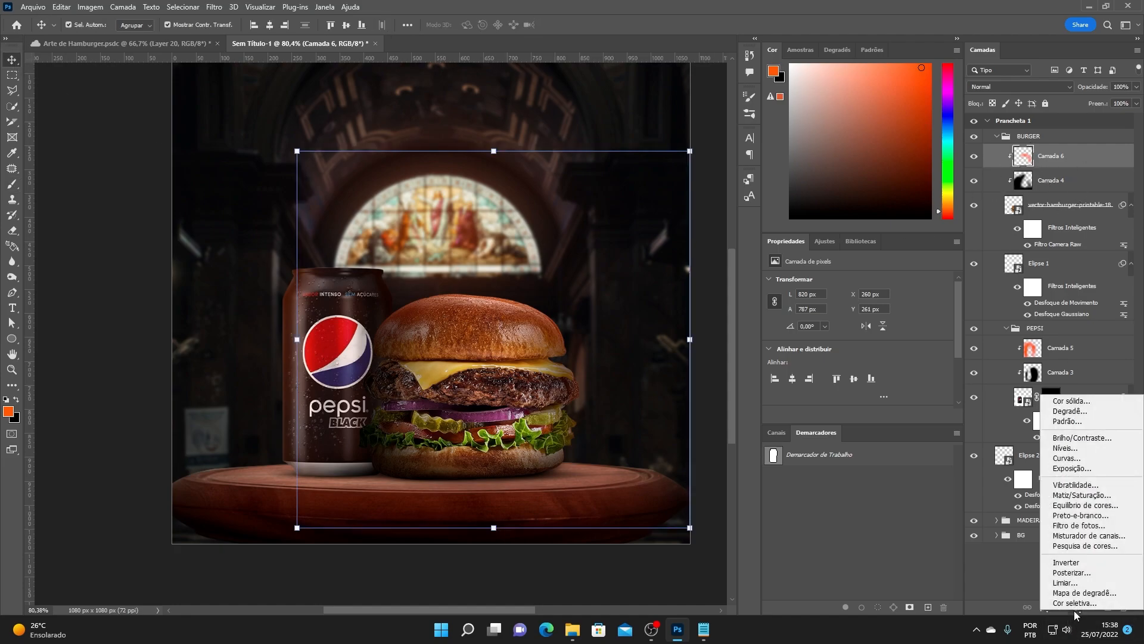
click(1073, 546)
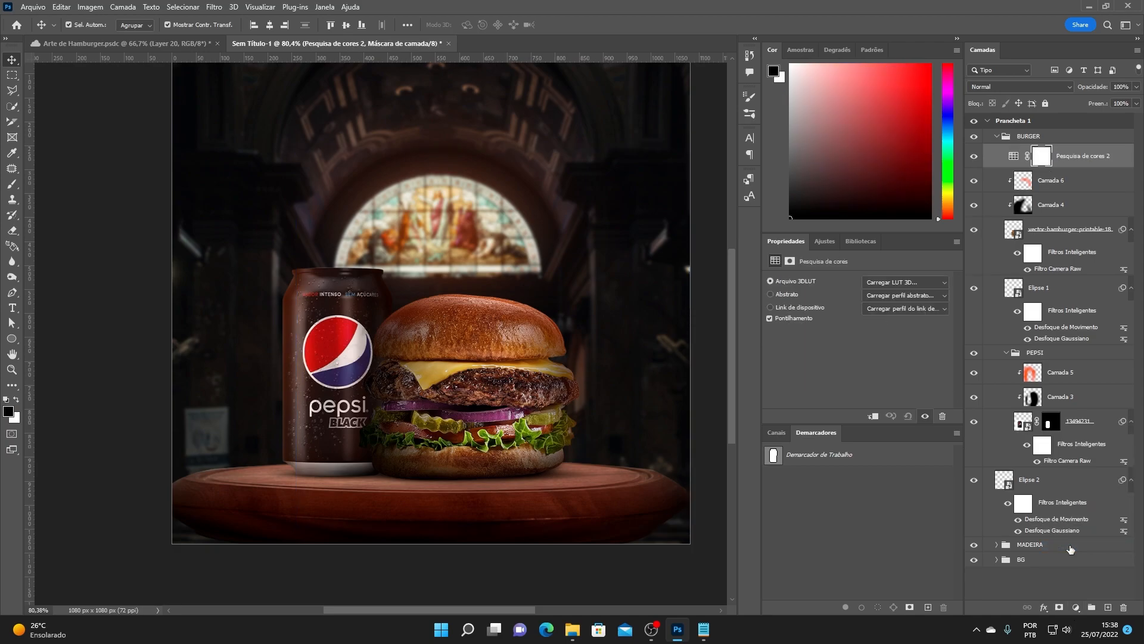
click(881, 281)
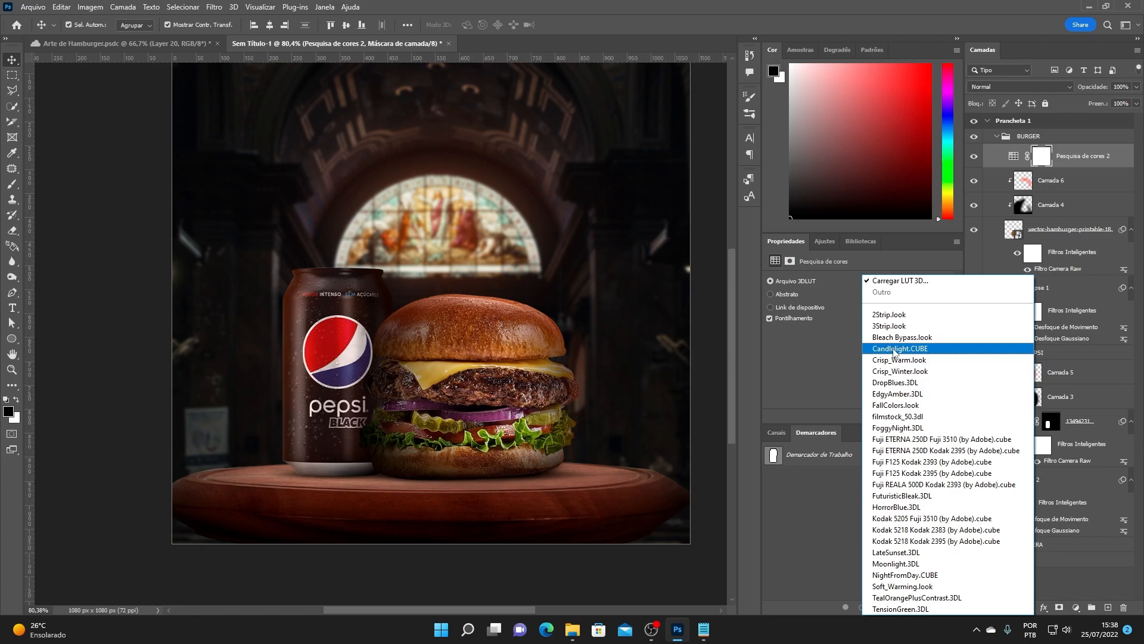
click(893, 350)
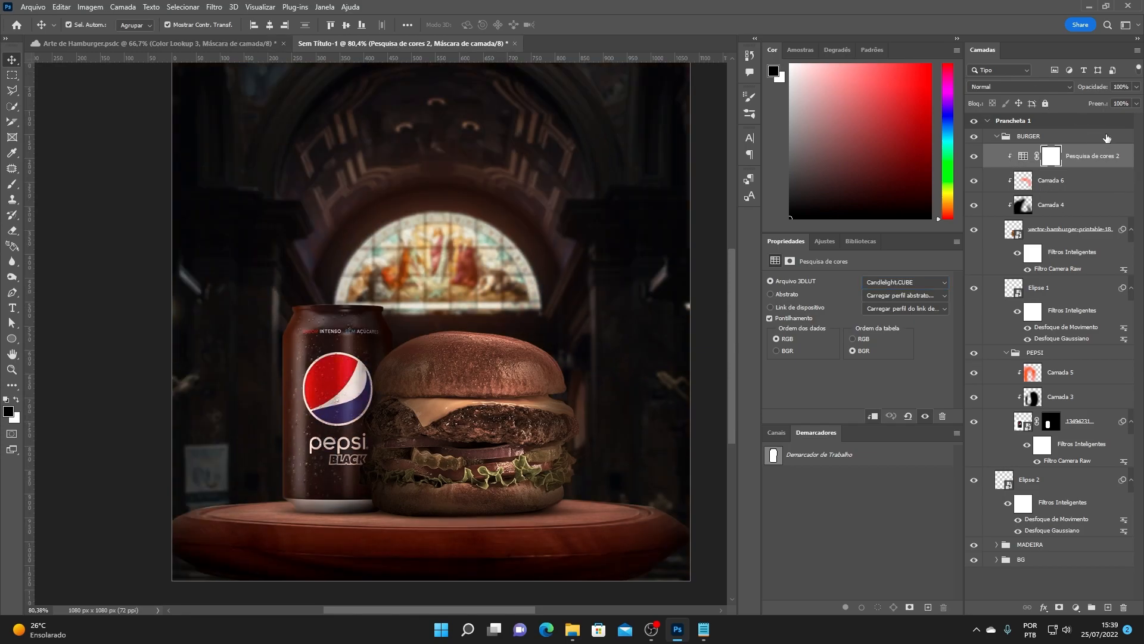
- Set the burger's Candlelight Color Lookup adjustment to 50% opacity and check the effect on the whole artwork
click(1135, 88)
click(1104, 101)
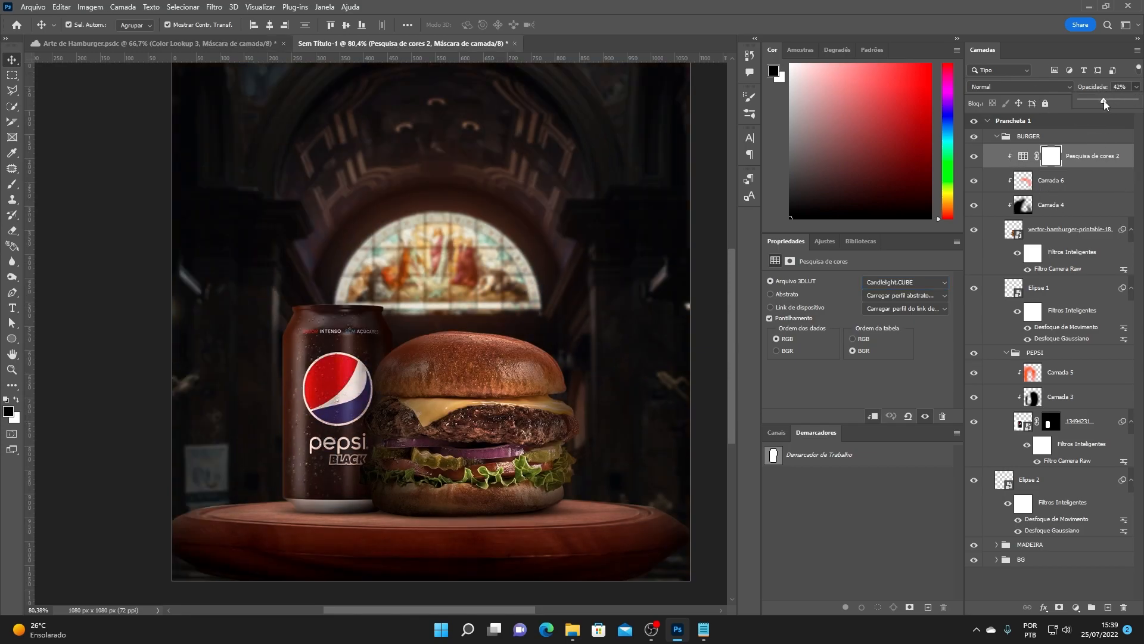
drag(1107, 101, 1107, 101)
click(1101, 89)
click(127, 320)
click(1091, 157)
scroll(401, 436, down, 2)
scroll(401, 436, up, 2)
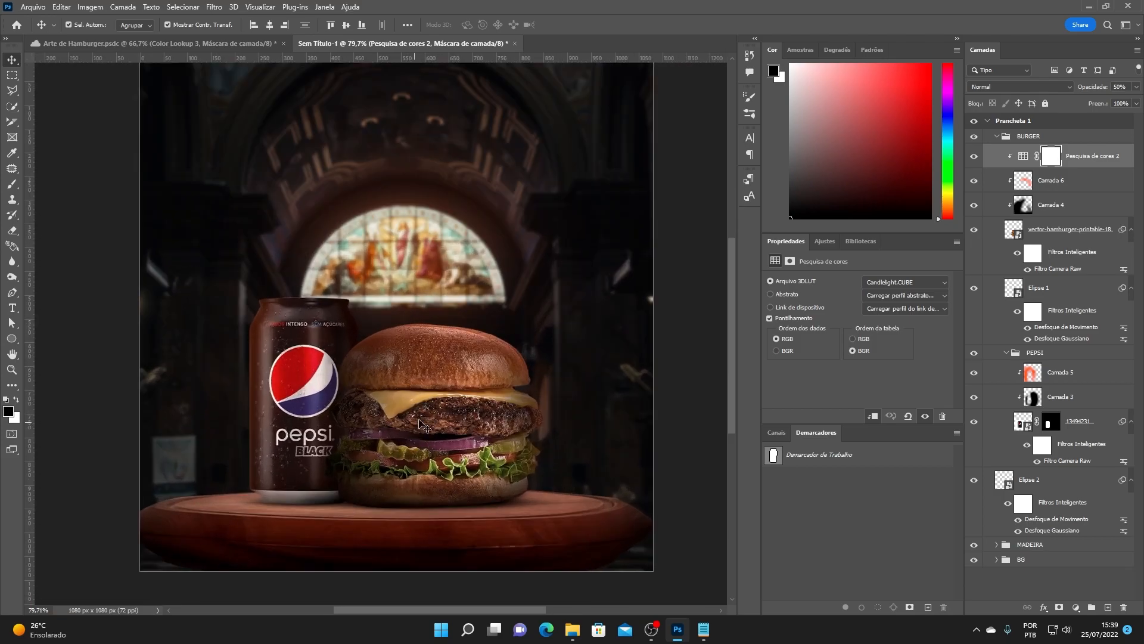
scroll(417, 435, up, 1)
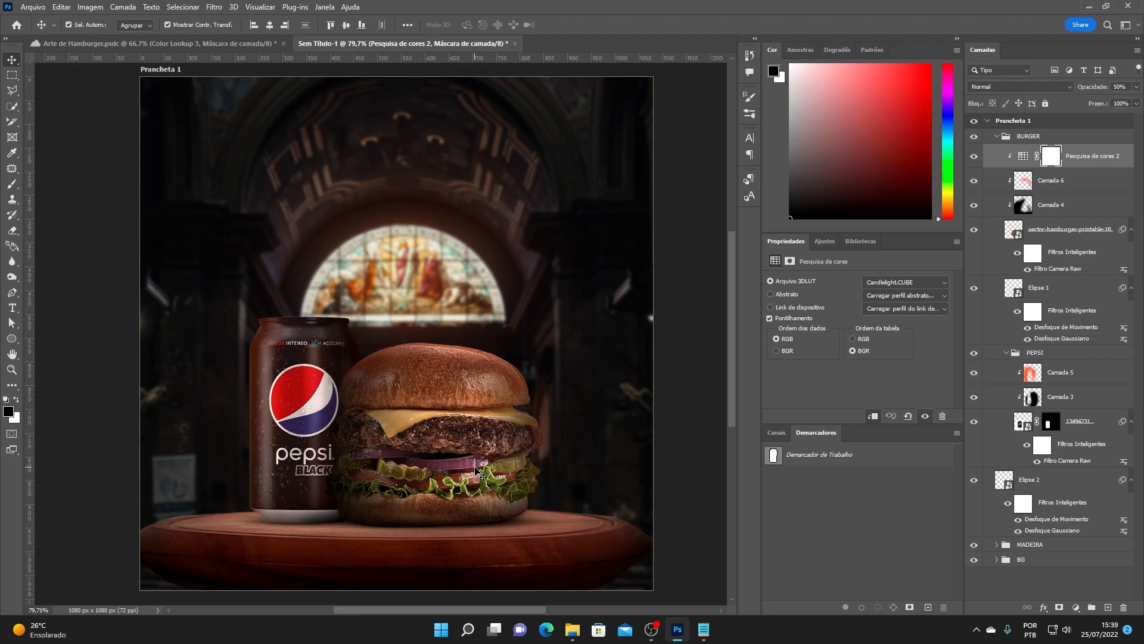
- Add a second Color Lookup adjustment clipped to the burger with the 3Strip.look 3D LUT
click(1075, 607)
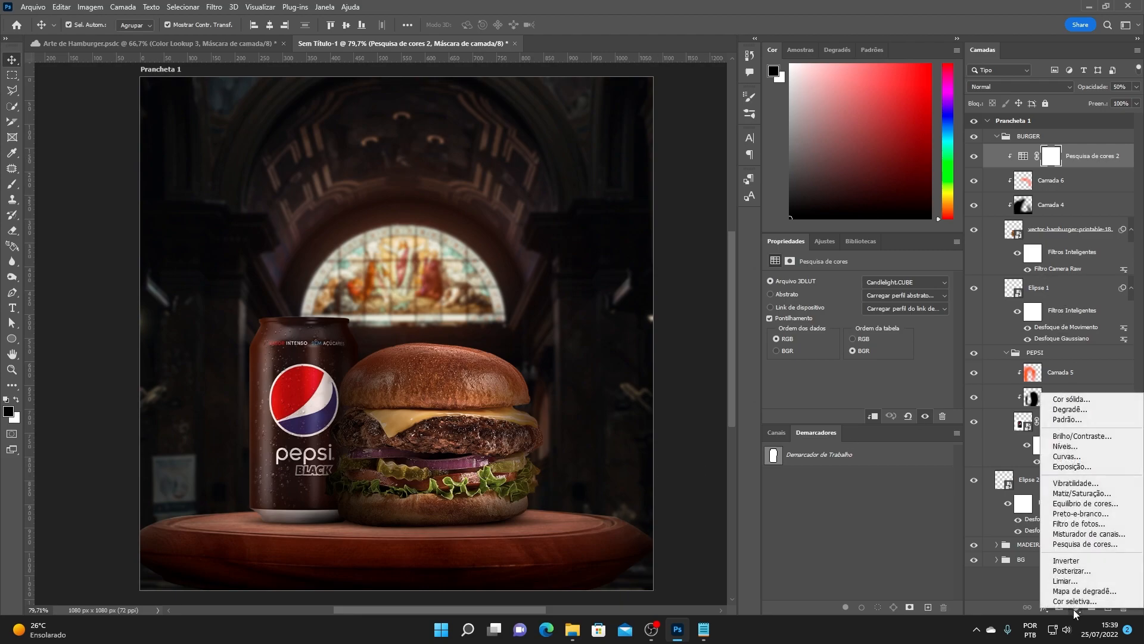
click(1060, 544)
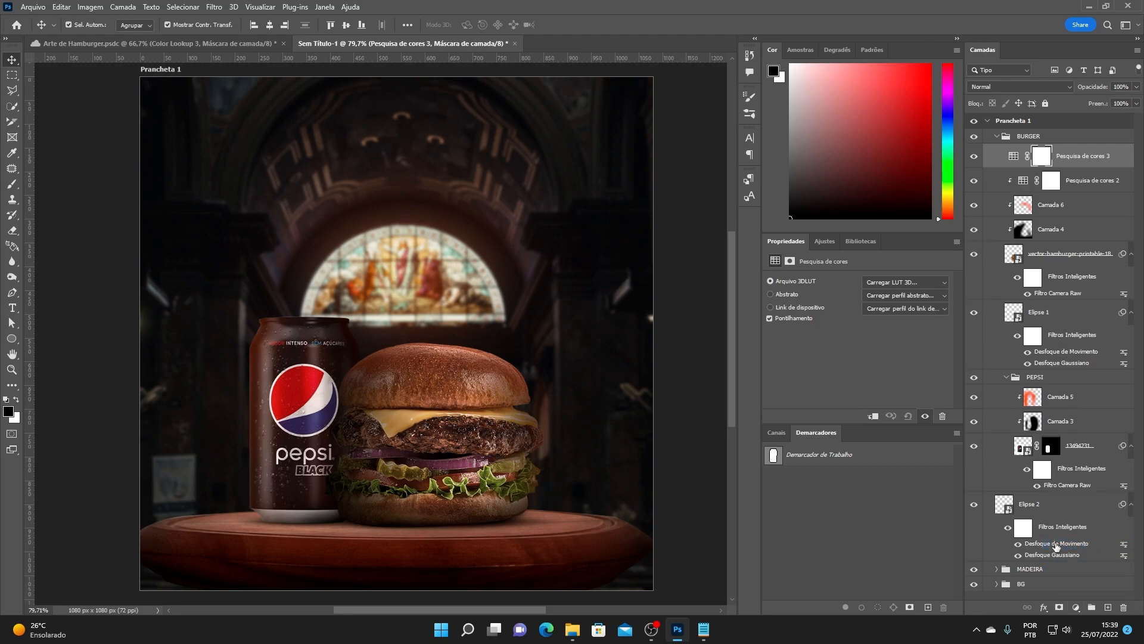
alt+click(1009, 169)
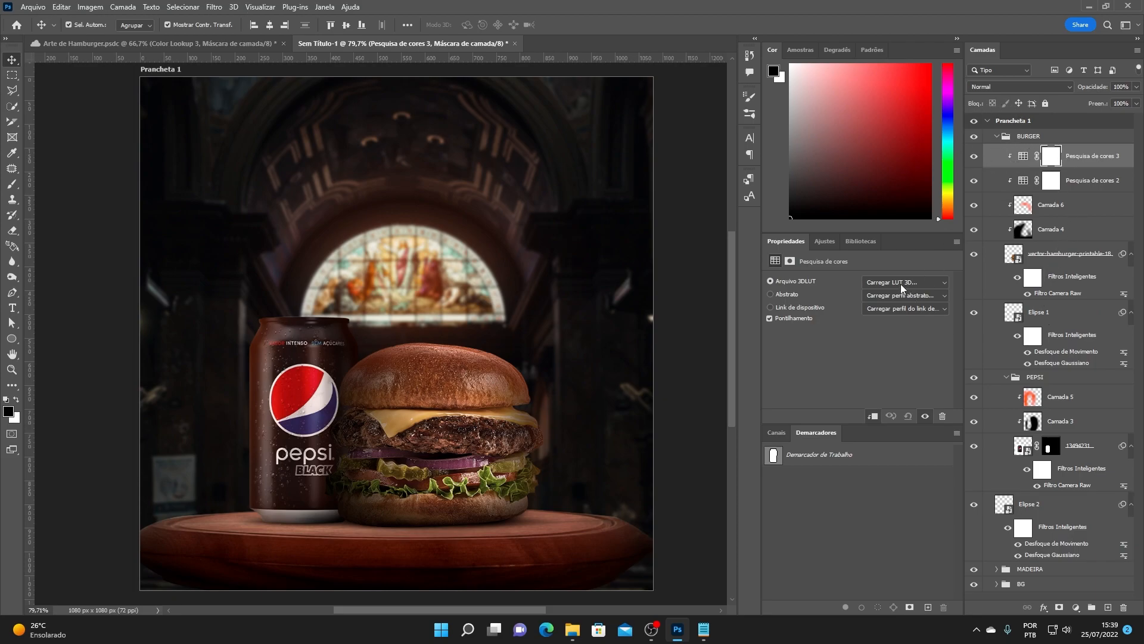
click(887, 281)
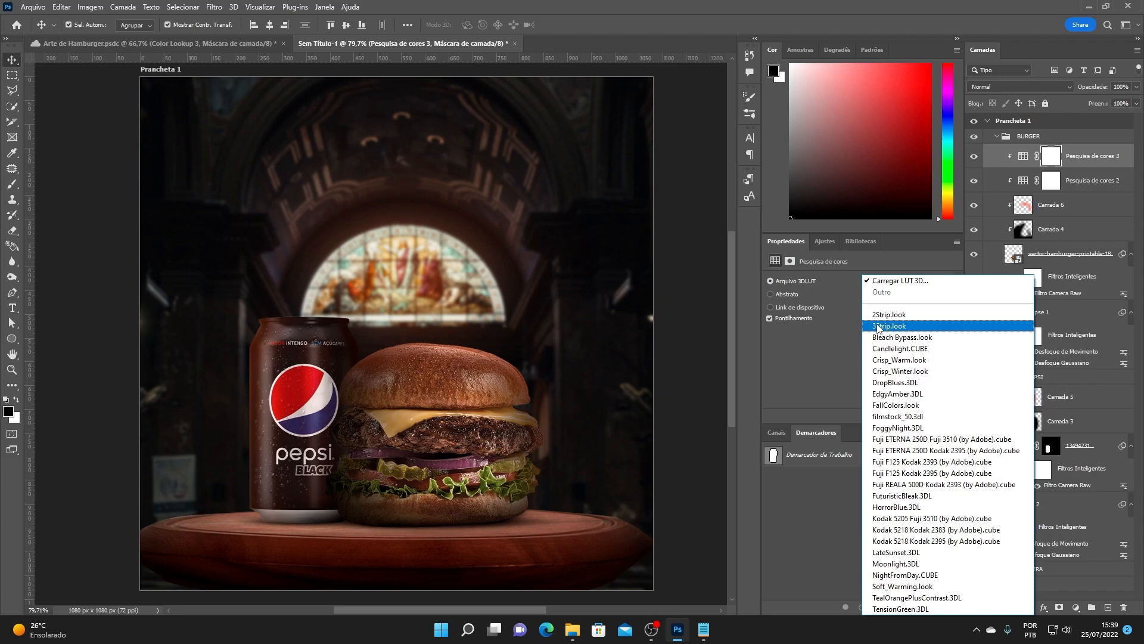
click(879, 327)
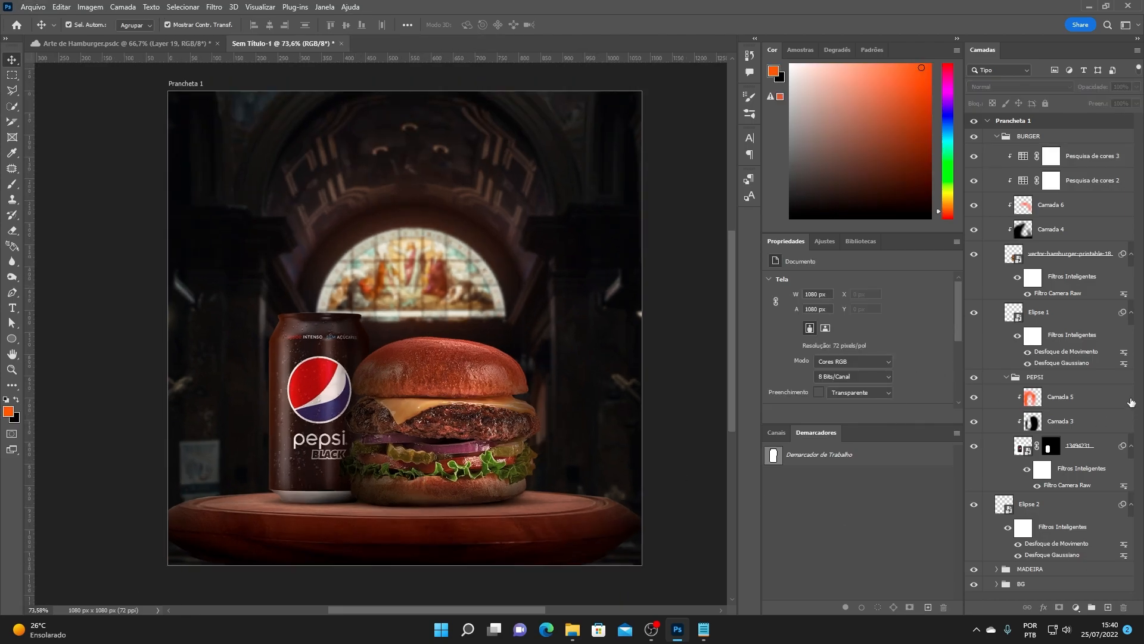
- Set the orange light layer clipped to the Pepsi can to Cor Mais Clara blending at 18% opacity
click(1053, 397)
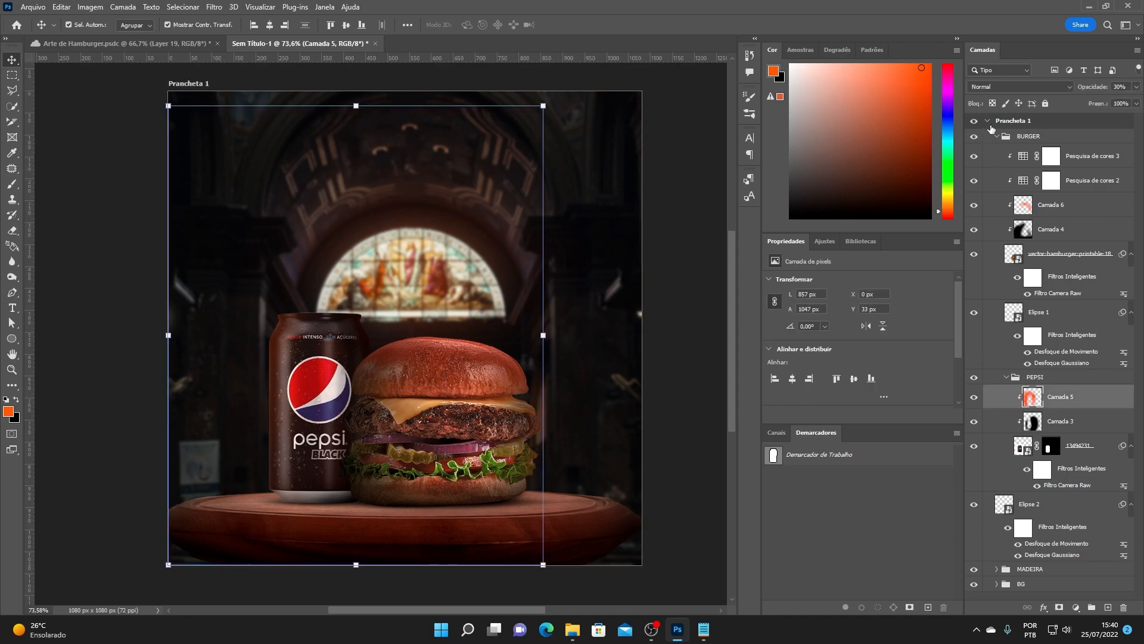
click(1010, 85)
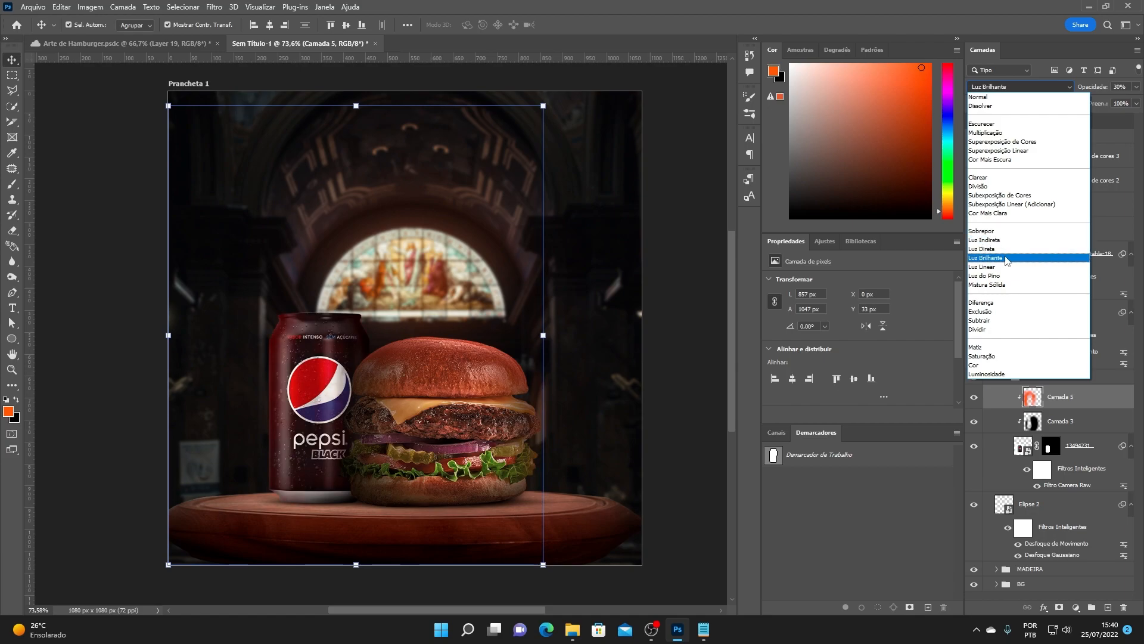
click(1019, 213)
click(1137, 88)
click(1088, 100)
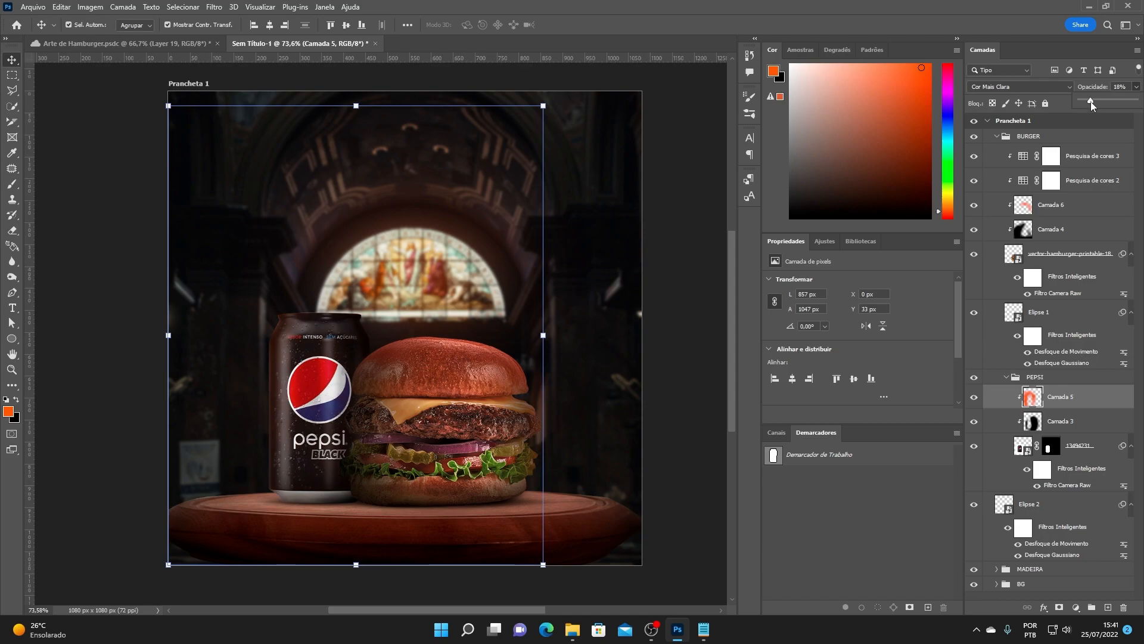
- Set the burger's orange light layer to the Divisão blend mode and check the effect on the whole artwork
click(1053, 207)
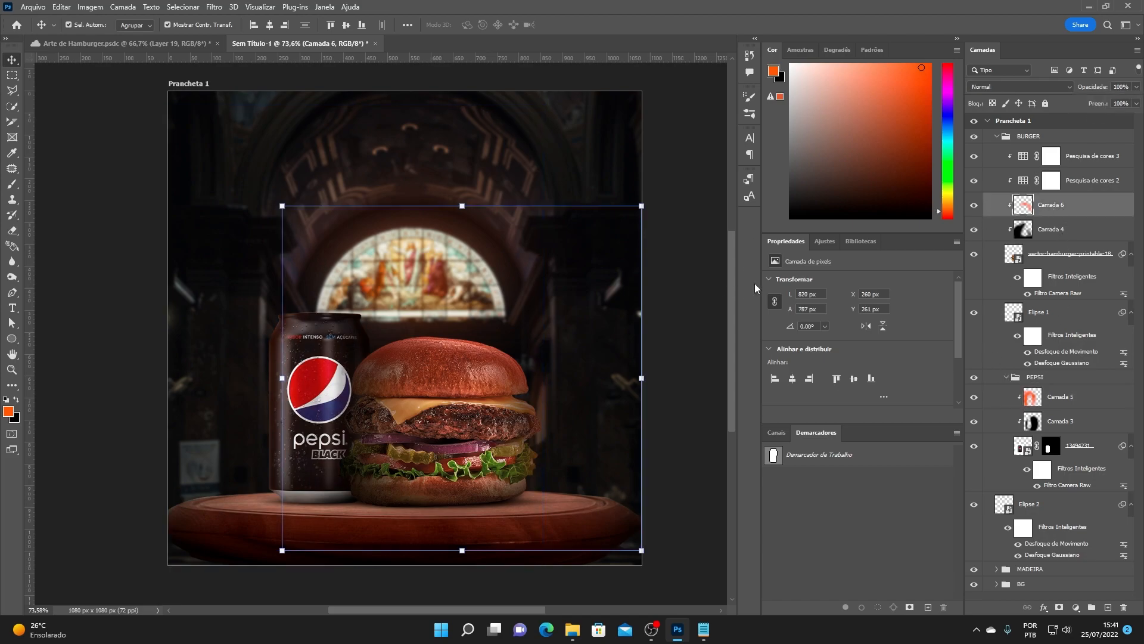
click(1032, 87)
click(987, 186)
click(691, 350)
scroll(549, 347, down, 5)
scroll(447, 408, up, 6)
drag(493, 396, 475, 436)
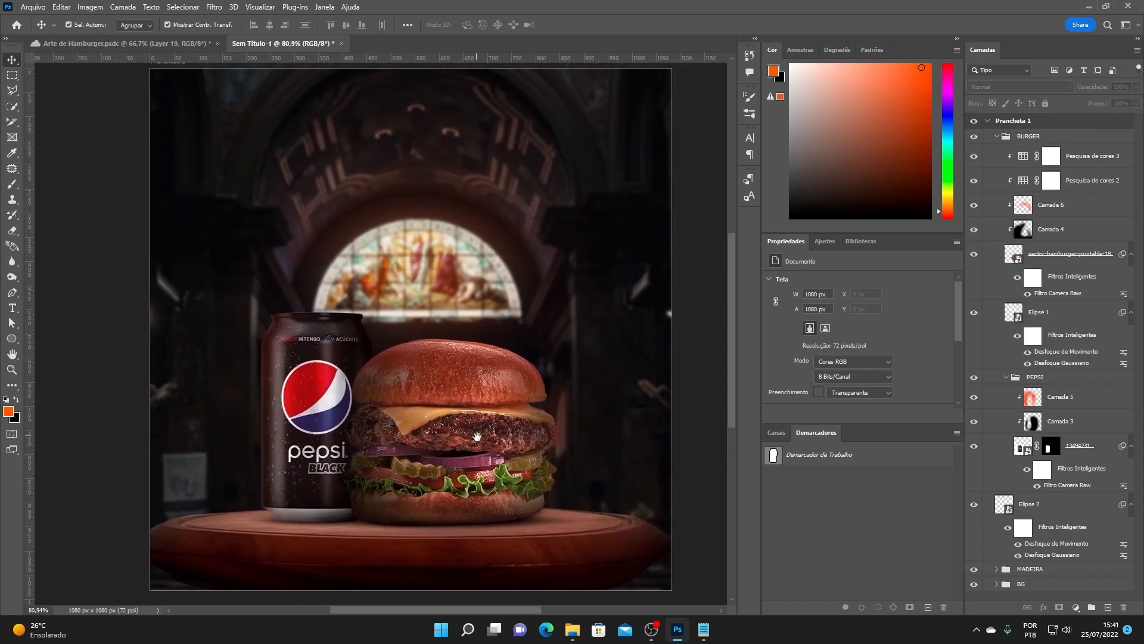
scroll(458, 367, down, 6)
scroll(459, 369, up, 4)
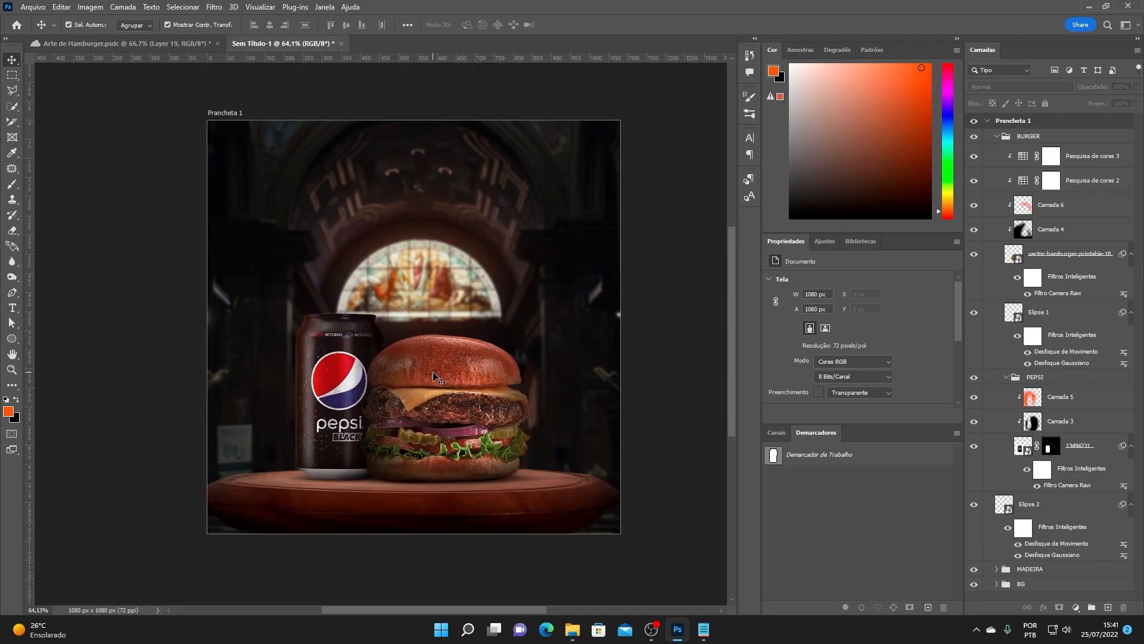
- Group the BURGER and PEPSI groups together and name the new group BURGER E PEPSI
click(436, 379)
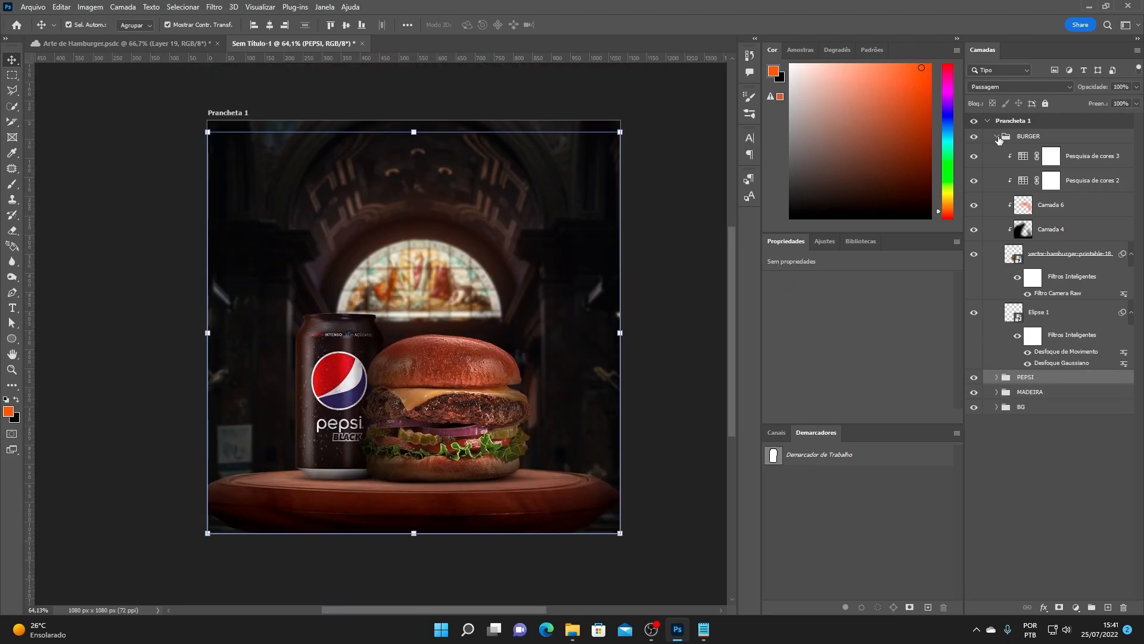
click(997, 138)
click(1033, 141)
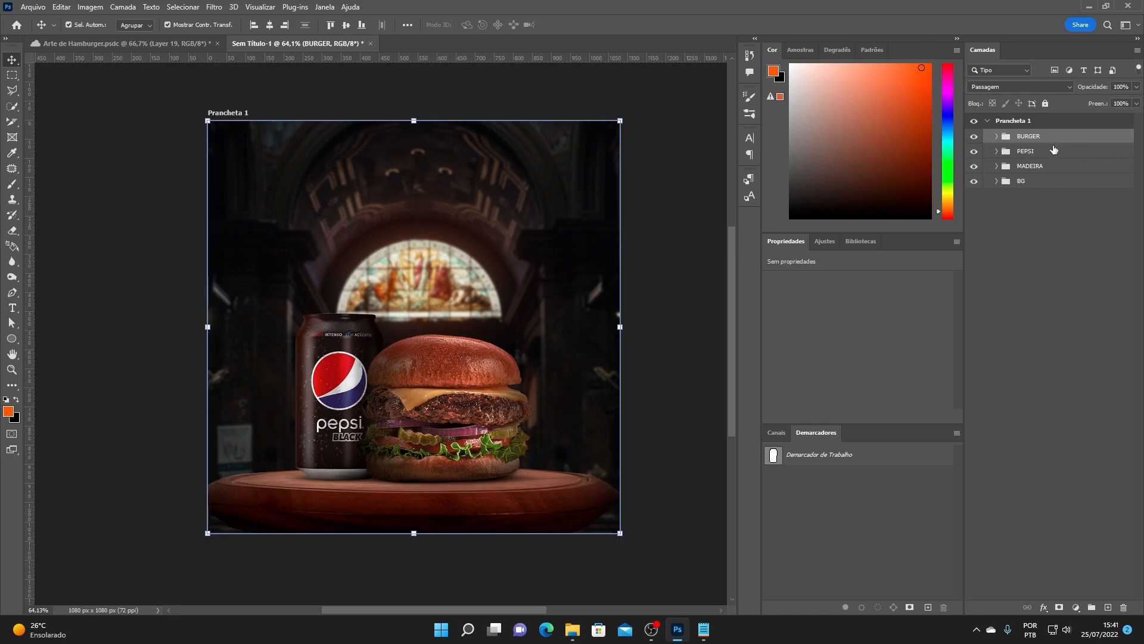
shift+click(1031, 154)
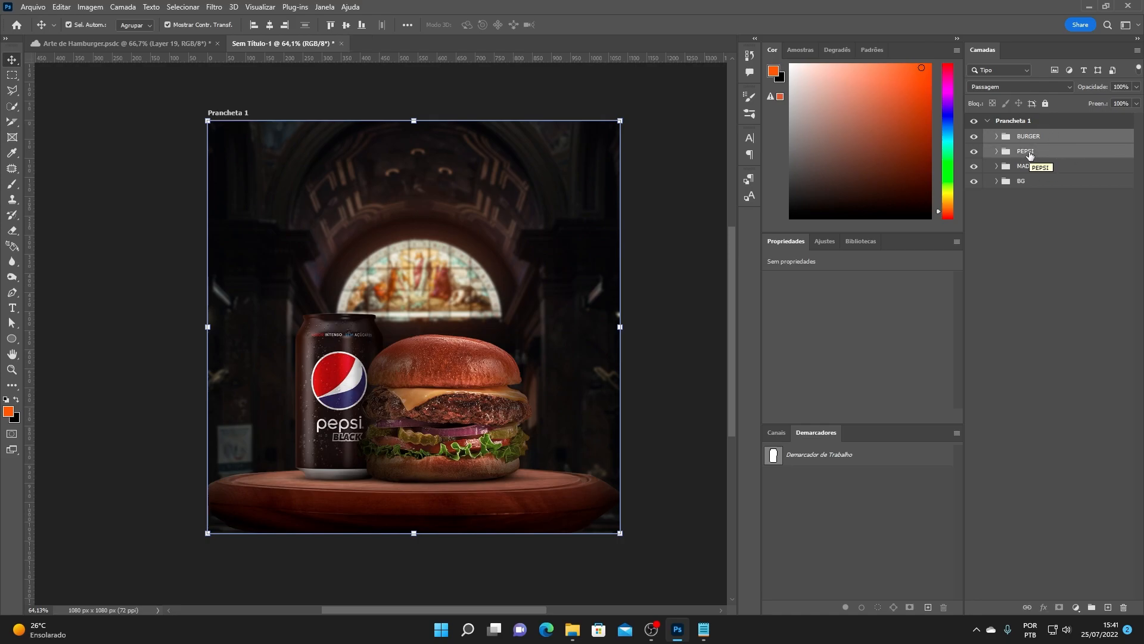
key(ctrl+g)
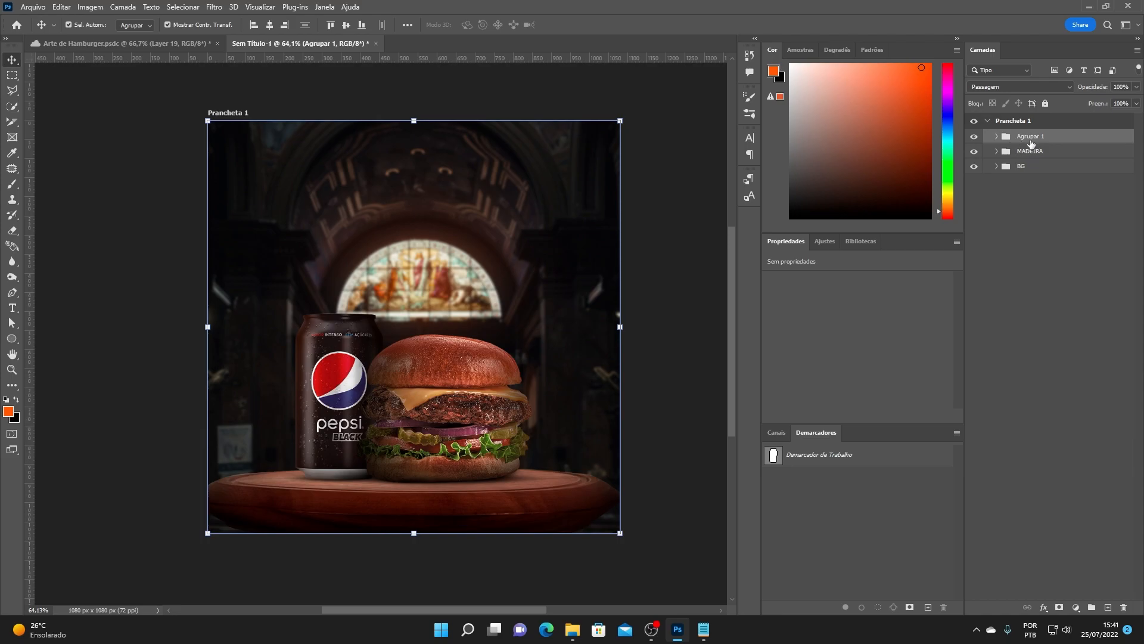
double_click(1028, 141)
text(BURGER E PEPSI)
key(Return)
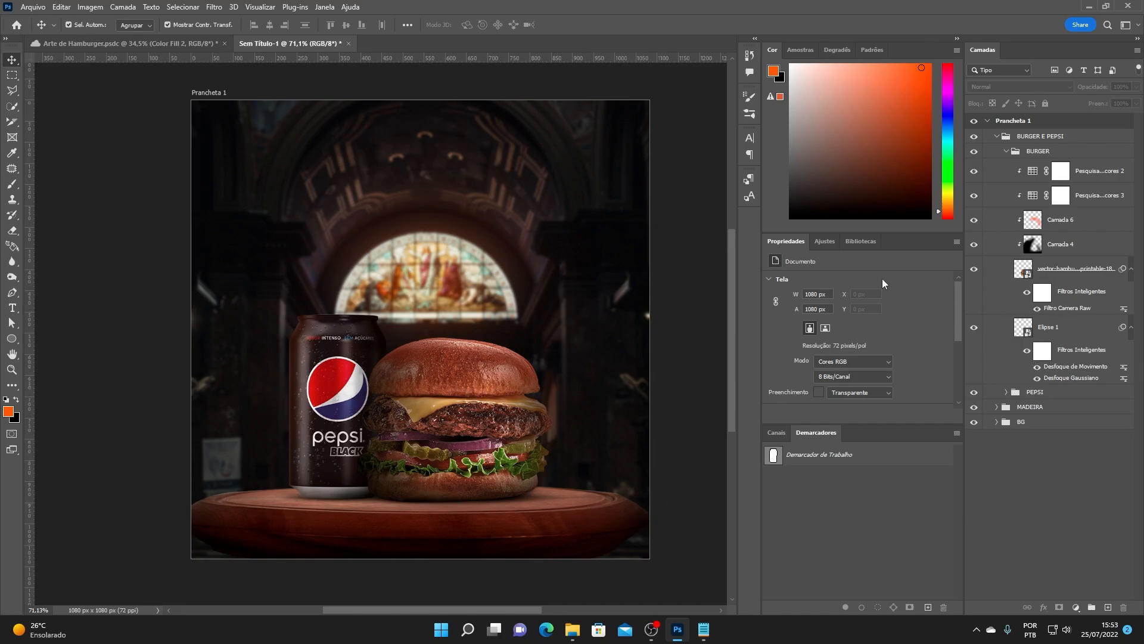
- Reopen the burger's Camera Raw filter and set contrast +45, highlights +12, shadows -33, whites +18 and blacks -40
click(1069, 311)
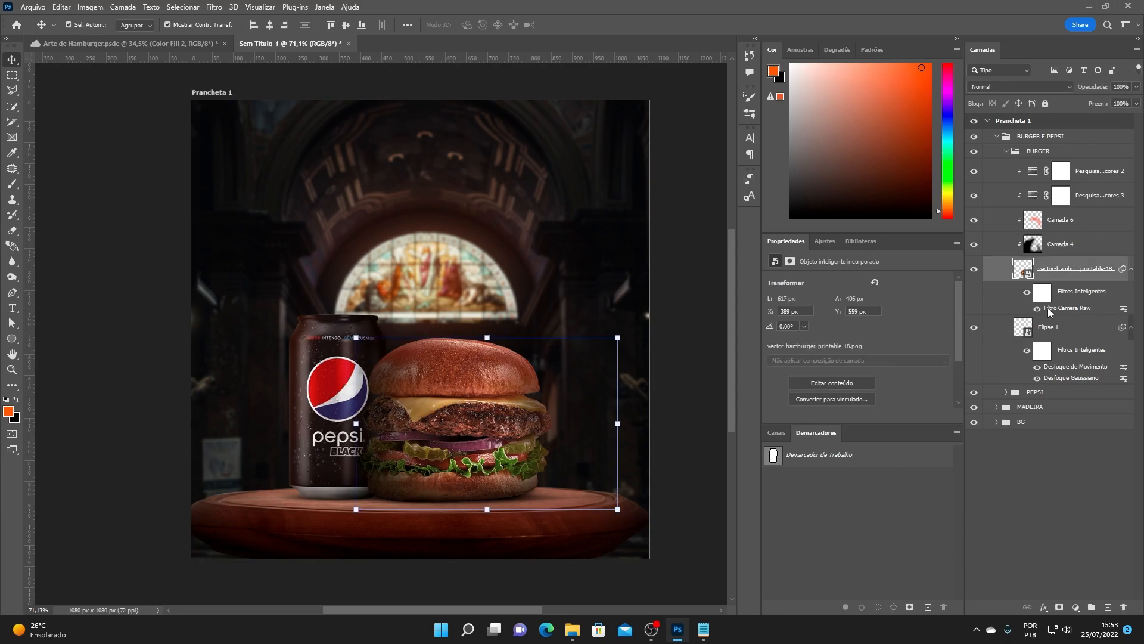
double_click(1060, 307)
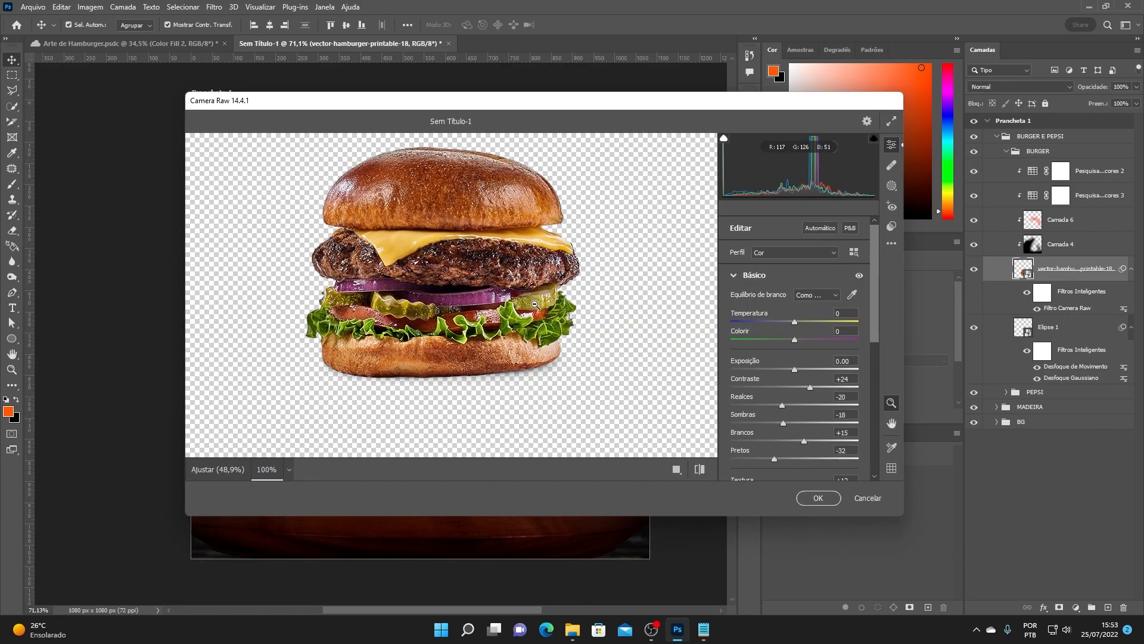
drag(812, 386, 806, 441)
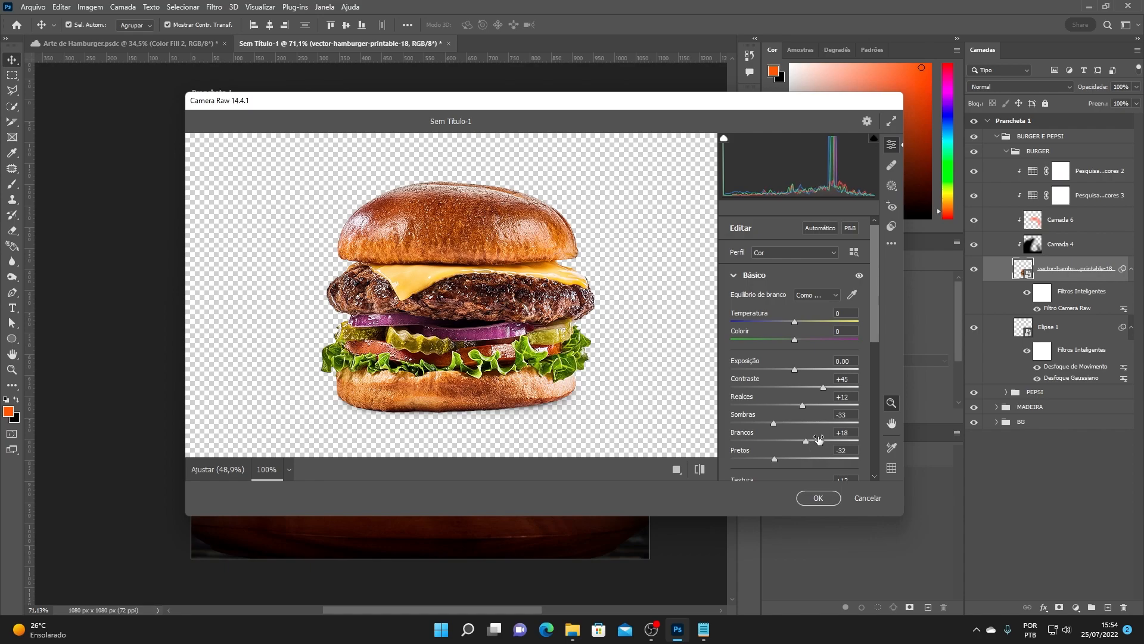
scroll(793, 411, down, 2)
drag(774, 387, 768, 386)
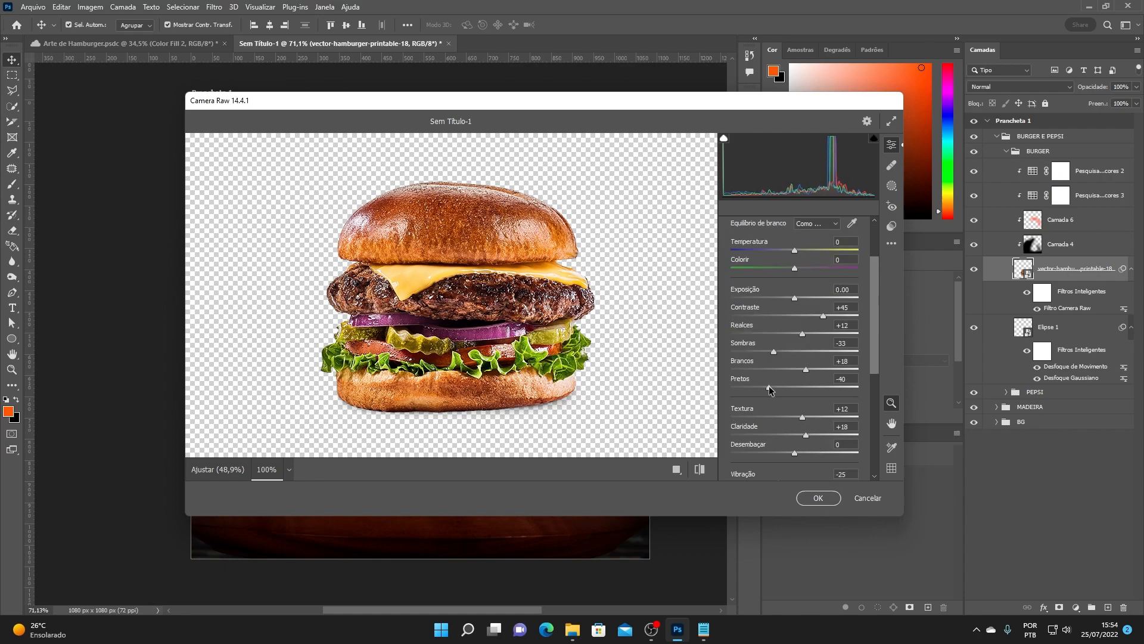
- Set the burger's texture to +27, clarity to +40 and vibrance to -18, apply the filter and inspect the artwork
mouse_move(806, 435)
mouse_down()
mouse_move(818, 436)
mouse_move(809, 417)
mouse_up()
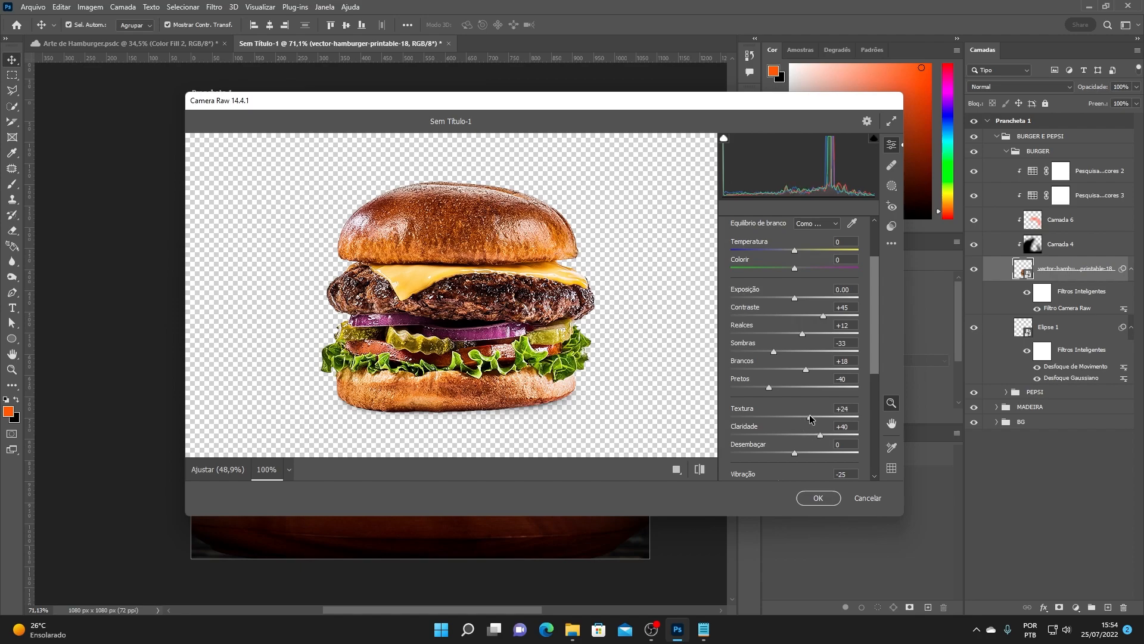
scroll(793, 420, down, 2)
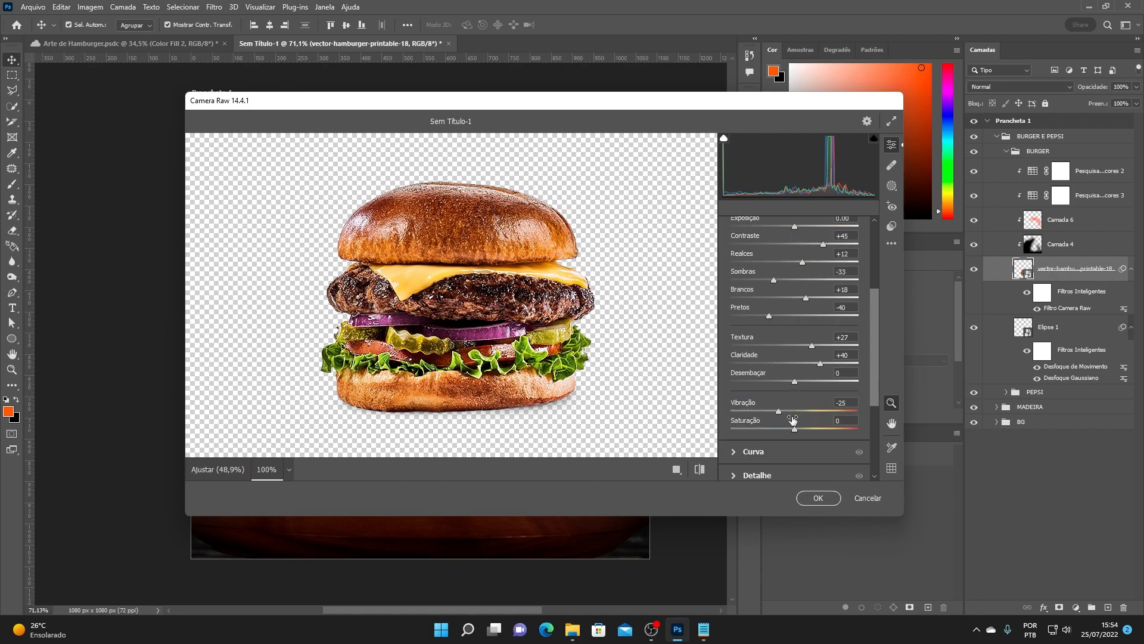
drag(779, 414, 783, 414)
click(815, 497)
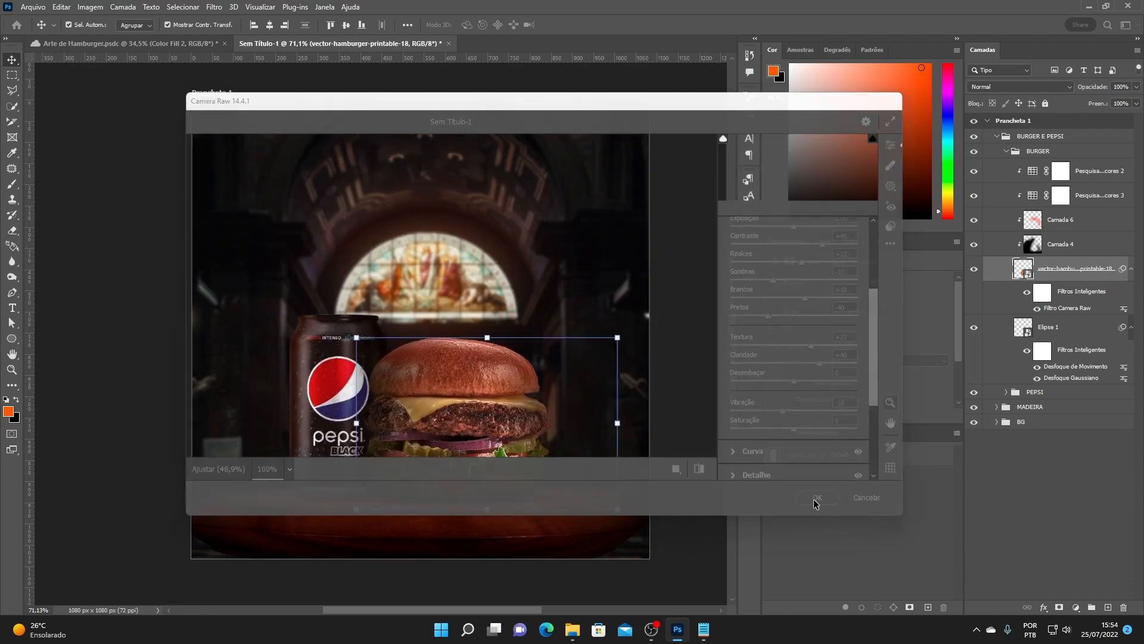
click(657, 471)
scroll(448, 361, down, 4)
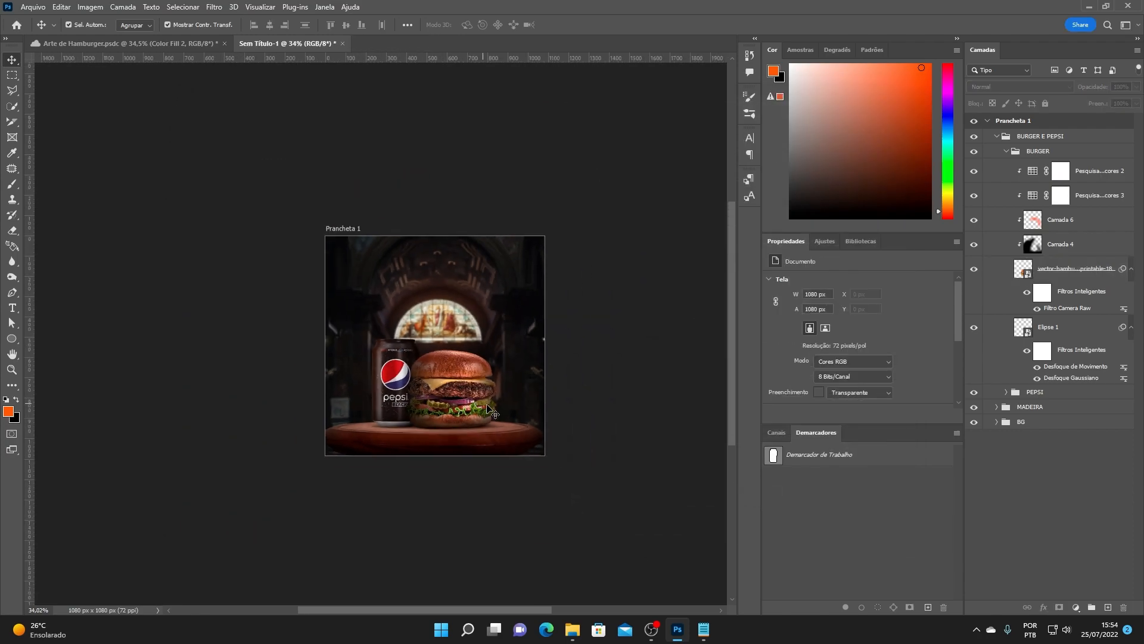
scroll(464, 395, up, 5)
scroll(467, 393, up, 2)
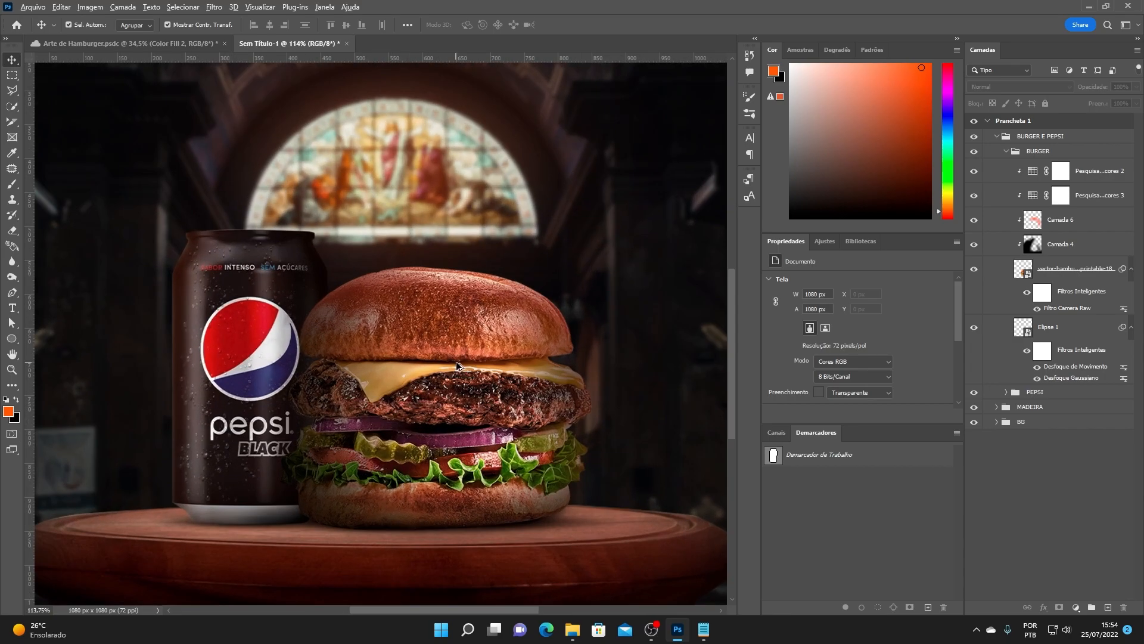
scroll(462, 376, down, 3)
scroll(452, 398, up, 2)
scroll(453, 398, down, 2)
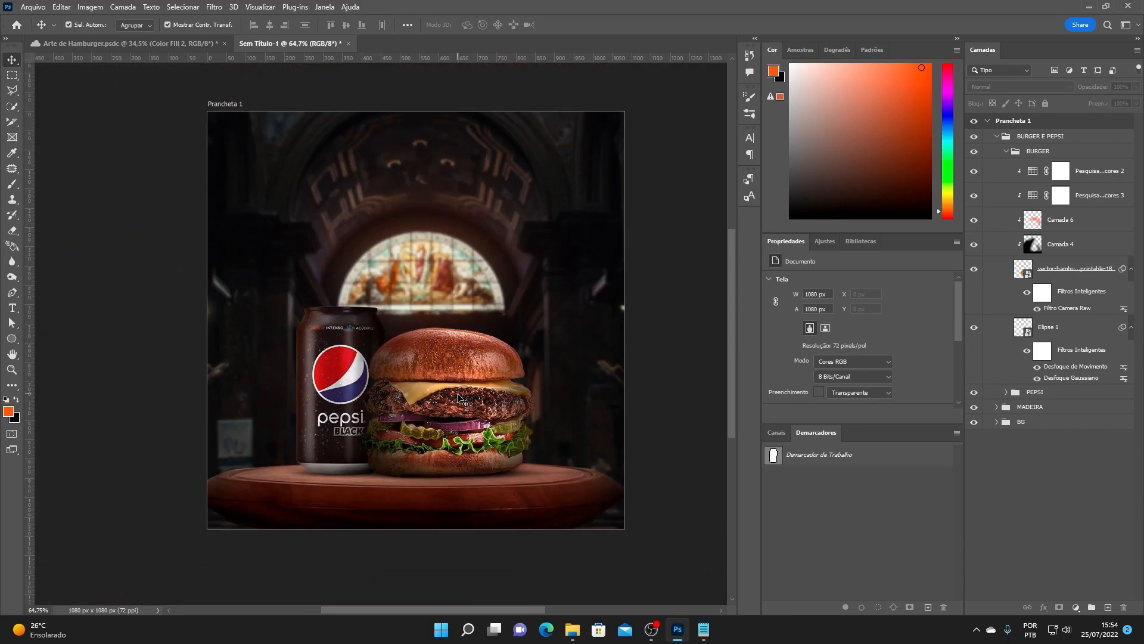
scroll(457, 397, up, 1)
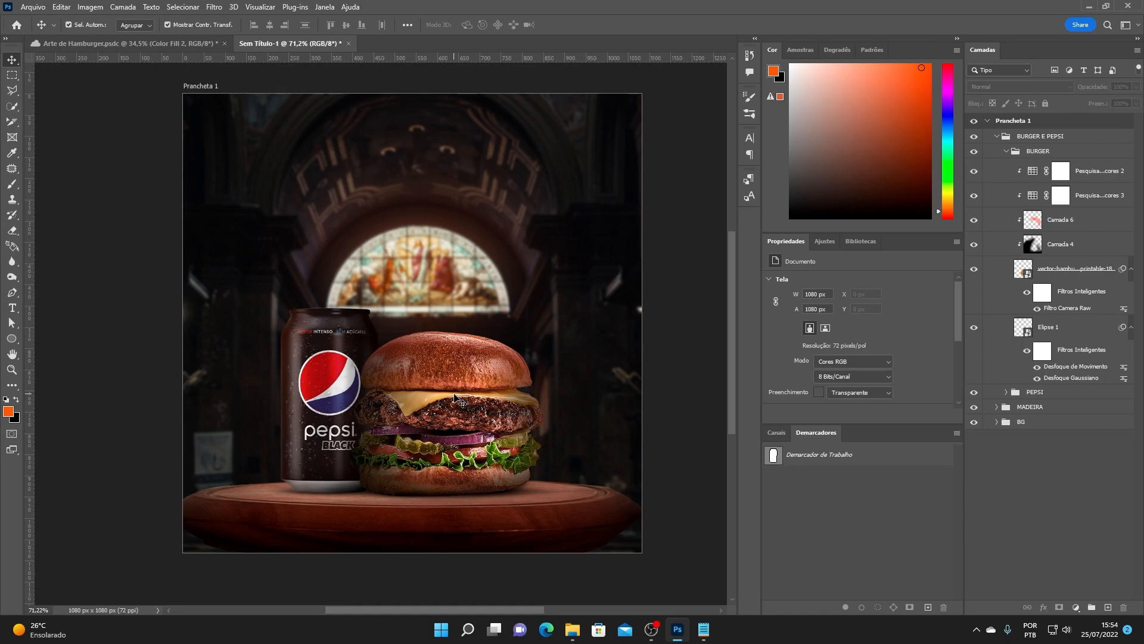
- Reopen the burger's Camera Raw filter and raise texture to +46, contrast to +56 and clarity to +46
click(1082, 308)
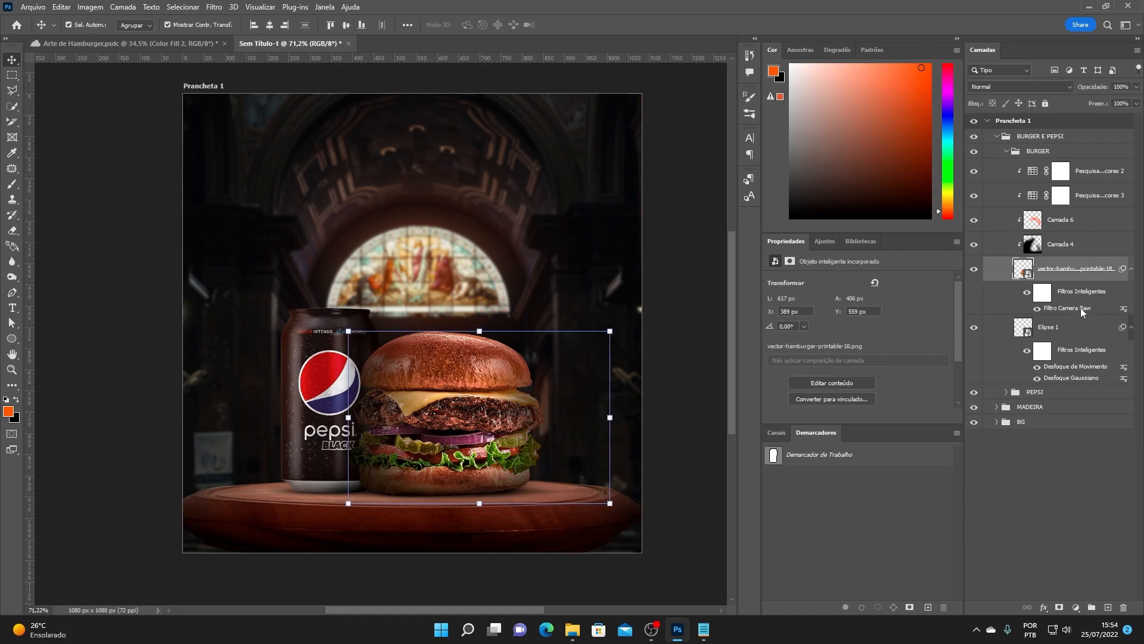
double_click(1081, 307)
scroll(746, 419, down, 2)
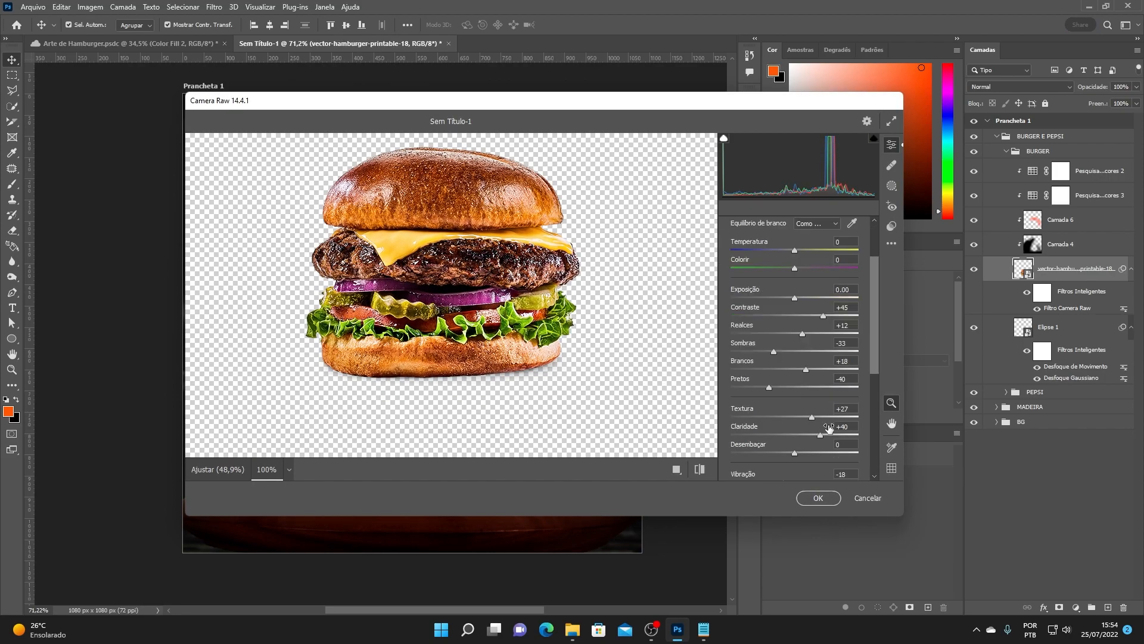
drag(811, 417, 825, 422)
drag(821, 315, 829, 315)
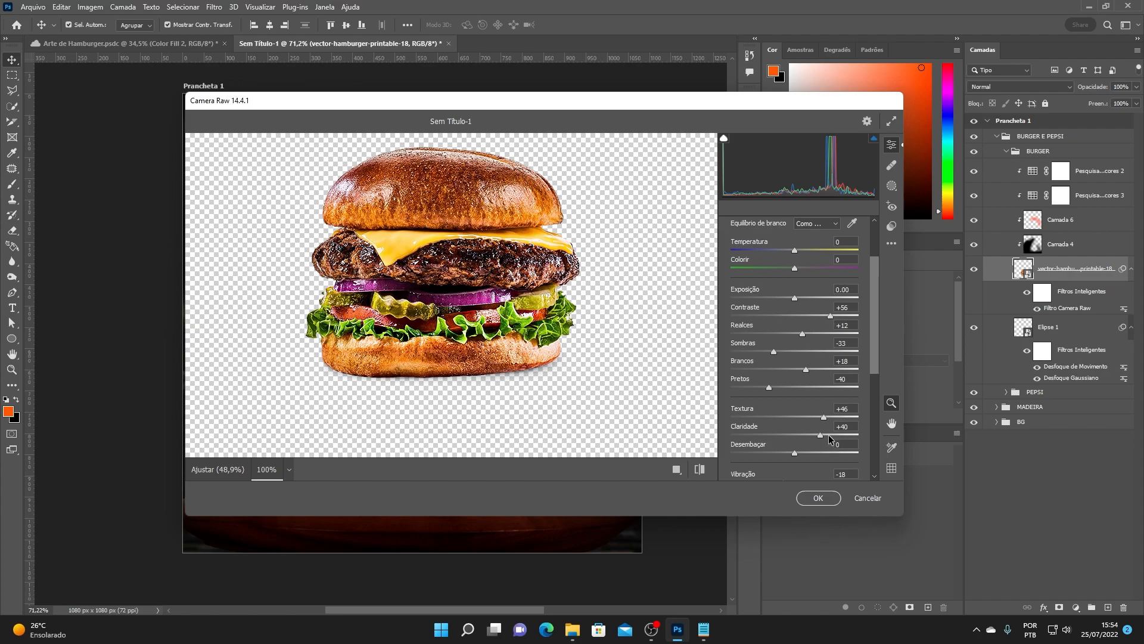
drag(821, 434, 824, 434)
- Set the burger's exposure to +0.20, apply the Camera Raw filter and check the artwork
scroll(796, 459, down, 2)
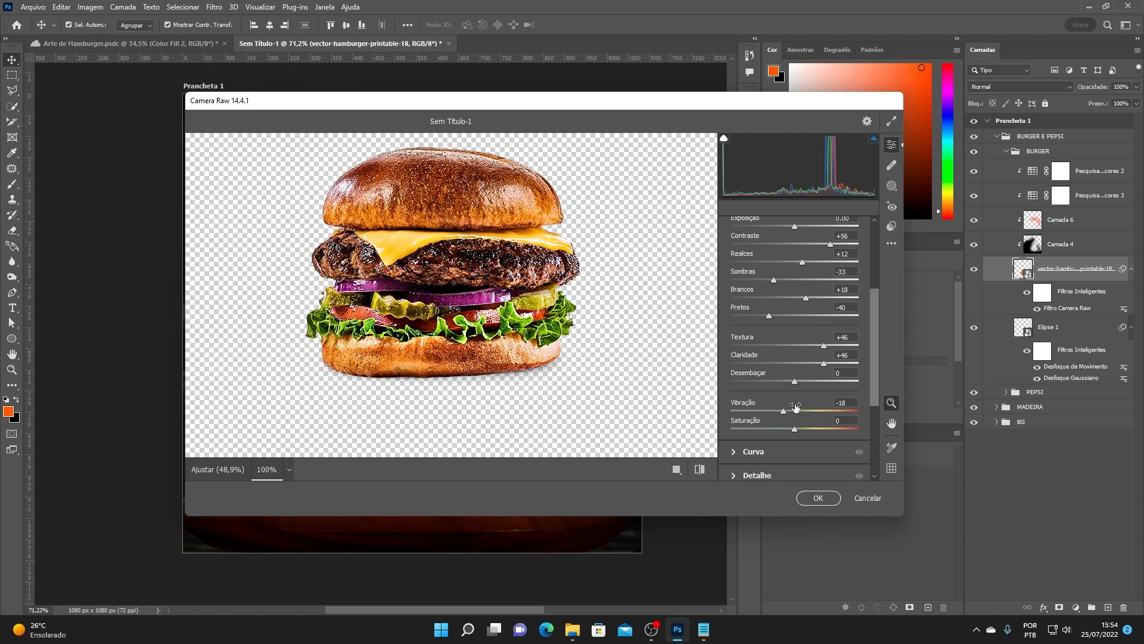
scroll(816, 388, up, 3)
drag(794, 370, 798, 371)
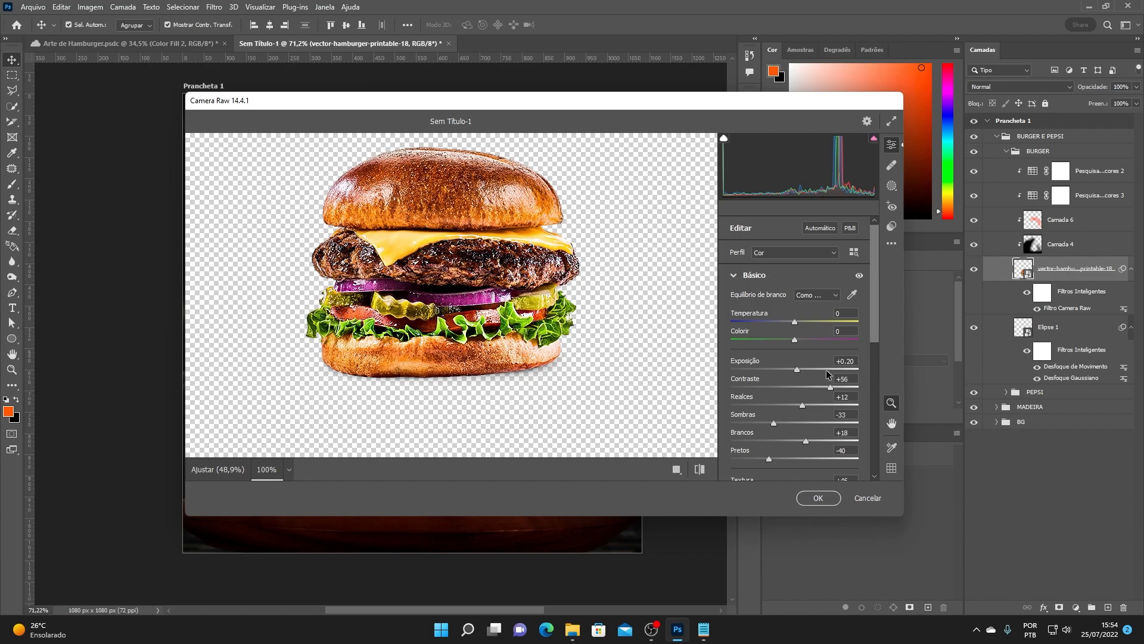
click(815, 497)
scroll(554, 340, down, 3)
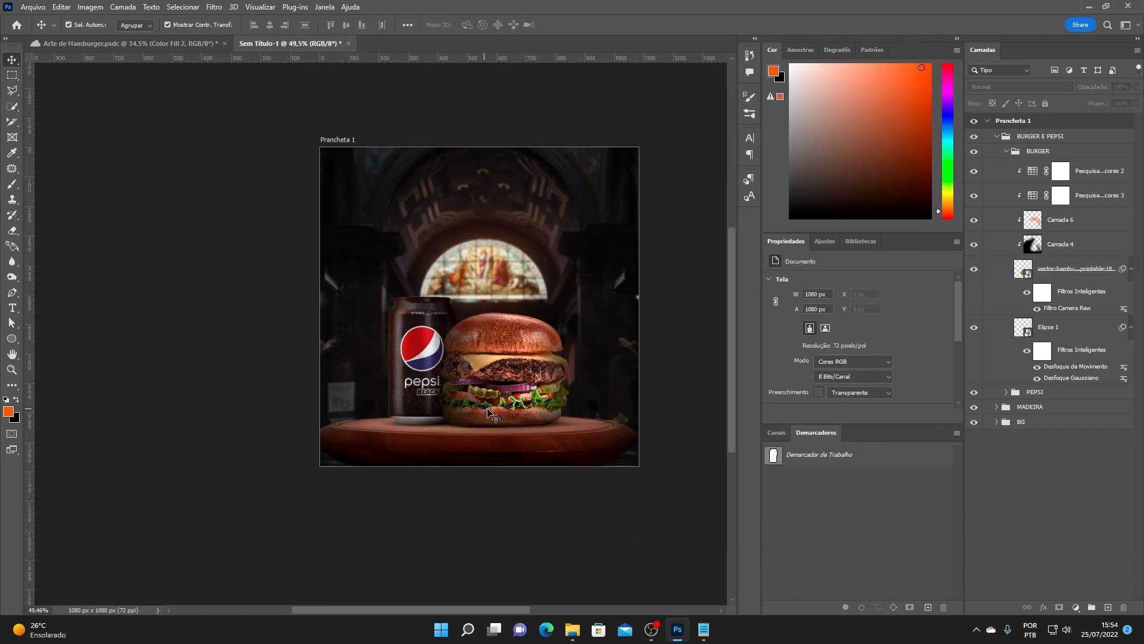
drag(519, 385, 501, 421)
scroll(501, 421, up, 3)
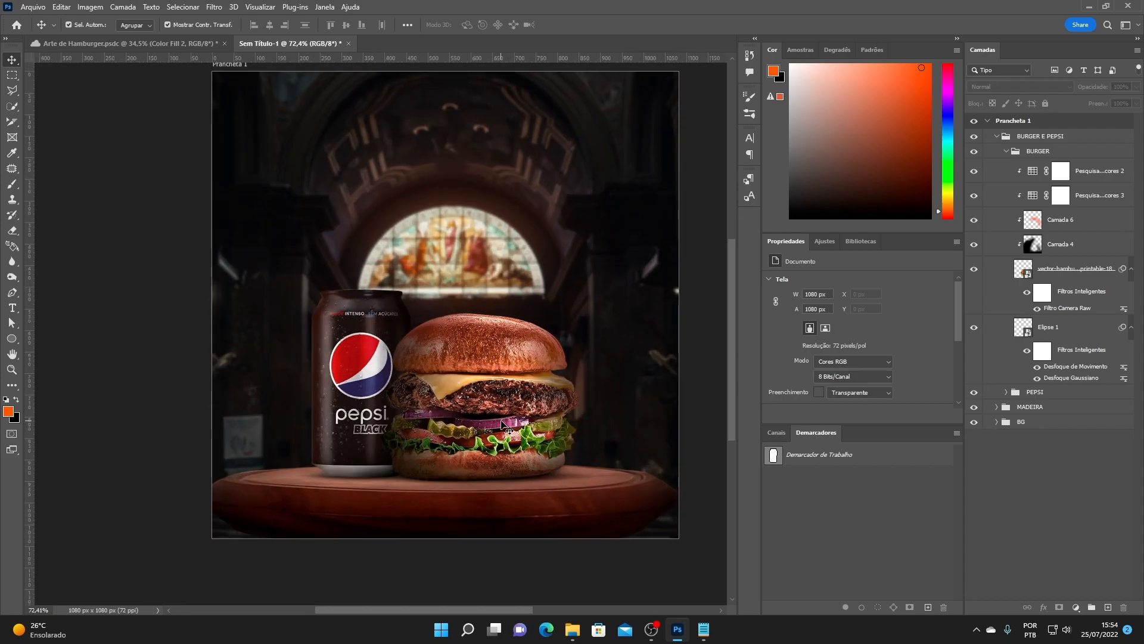
- Paint more orange light across the top bun on the burger's orange light layer with an enlarged soft brush at 21% opacity
click(1091, 220)
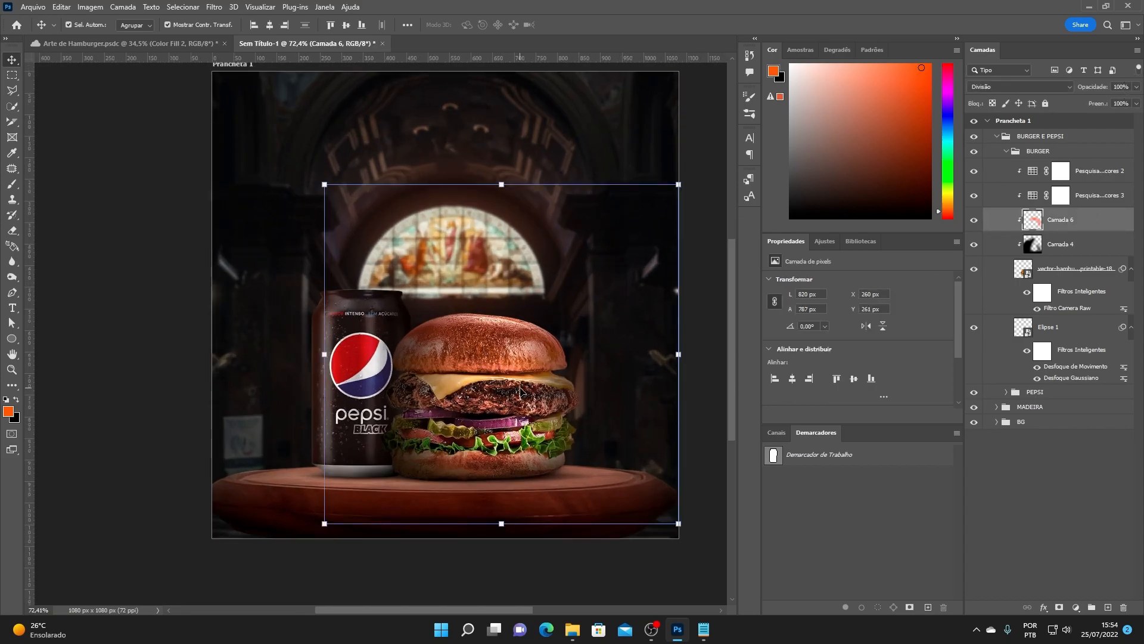
click(12, 183)
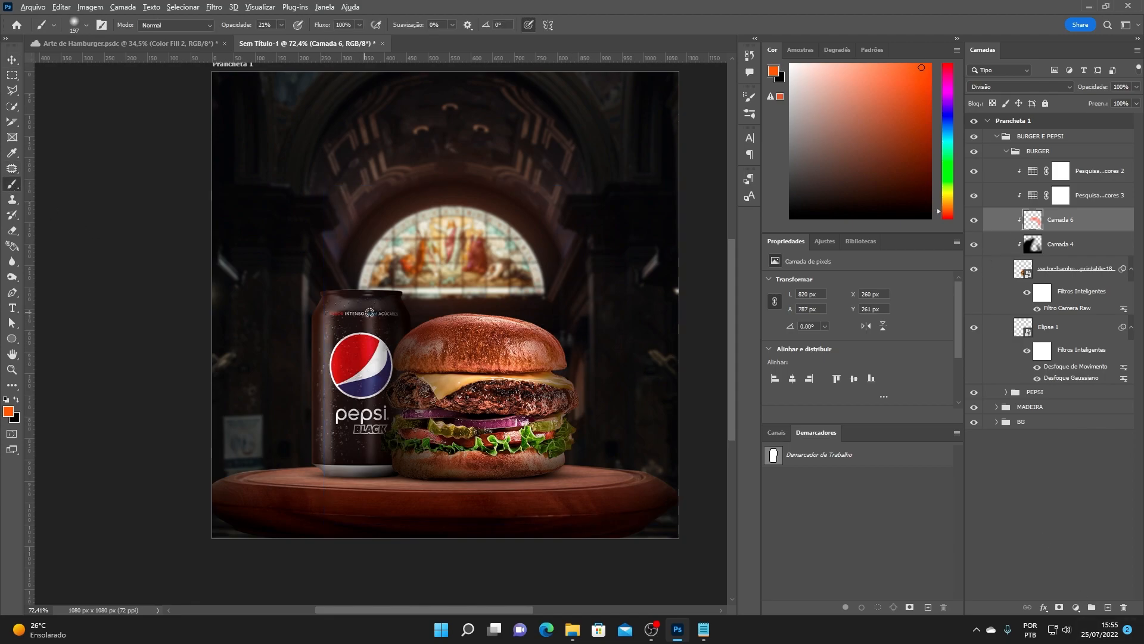
scroll(382, 311, up, 3)
drag(413, 319, 430, 321)
drag(360, 331, 486, 257)
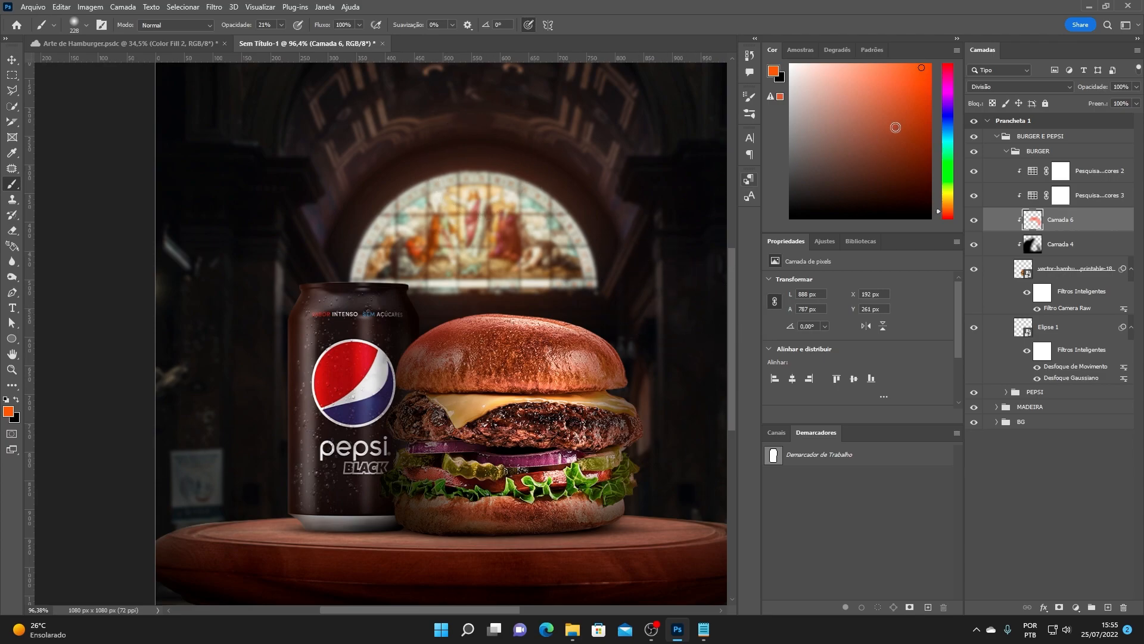
mouse_move(341, 335)
mouse_down()
mouse_move(504, 234)
mouse_move(411, 285)
mouse_move(617, 233)
mouse_move(429, 239)
mouse_move(415, 266)
mouse_move(629, 287)
mouse_move(561, 263)
mouse_move(715, 358)
mouse_up()
scroll(579, 275, down, 6)
scroll(601, 325, up, 1)
drag(618, 315, 564, 362)
click(11, 60)
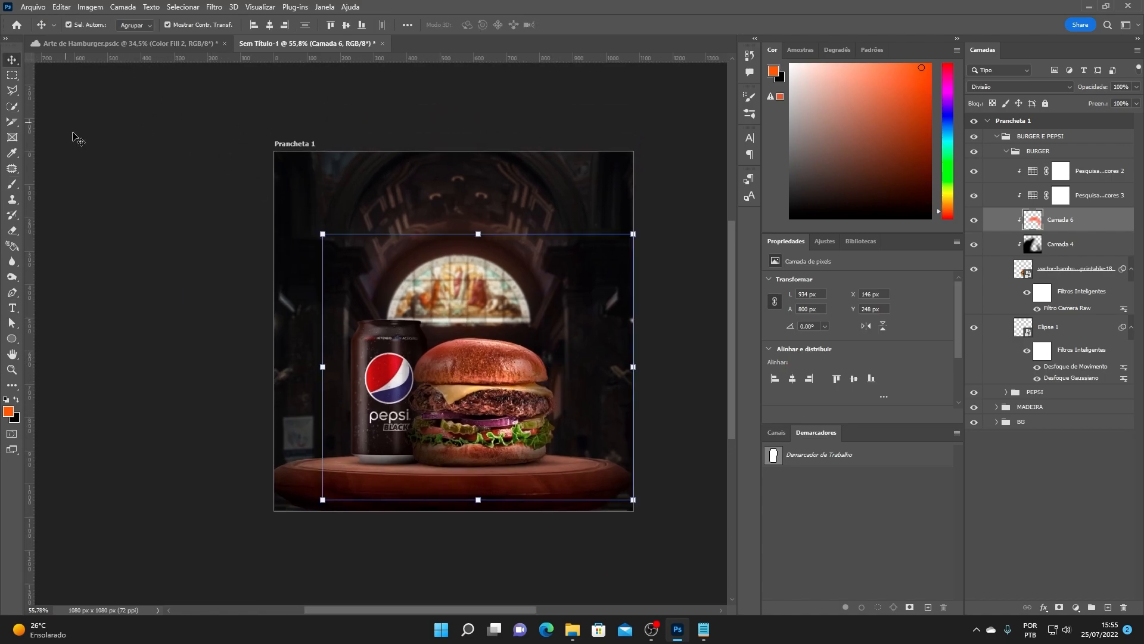
click(62, 117)
scroll(400, 376, up, 3)
drag(559, 400, 489, 421)
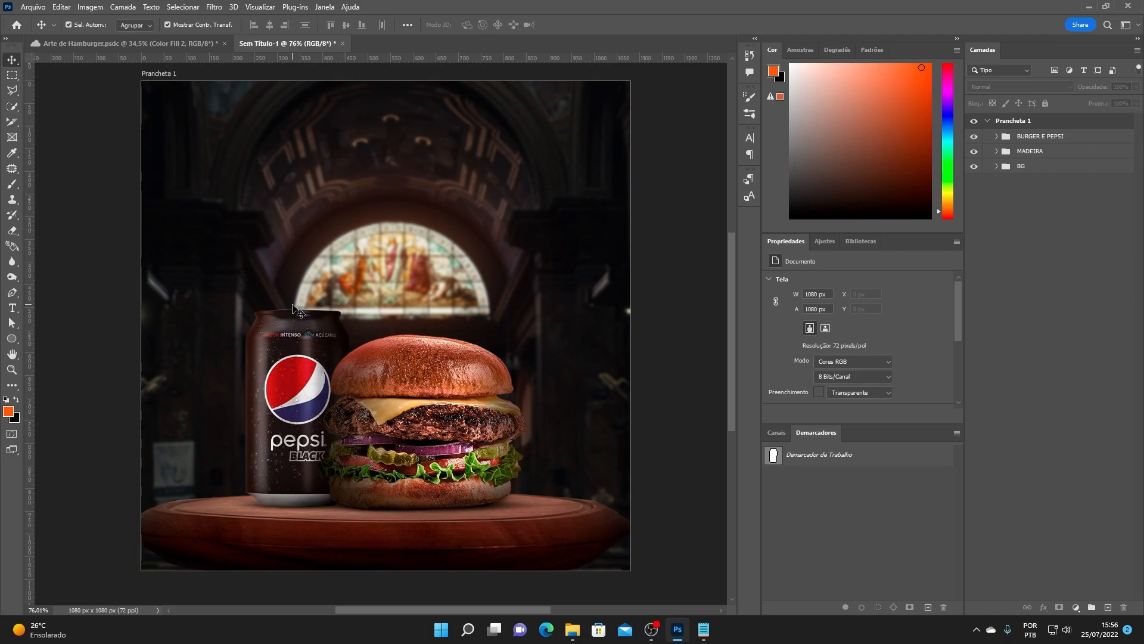
- Place the wooden sign image Placa Madeira 6.png into the artwork
click(574, 629)
drag(575, 325, 236, 314)
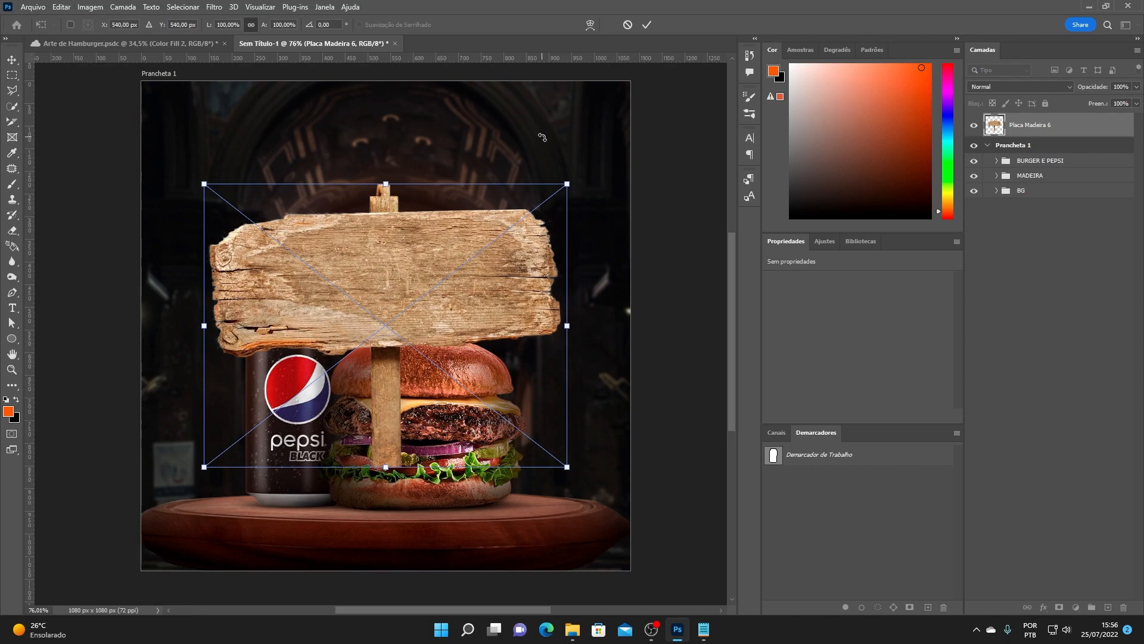
key(Return)
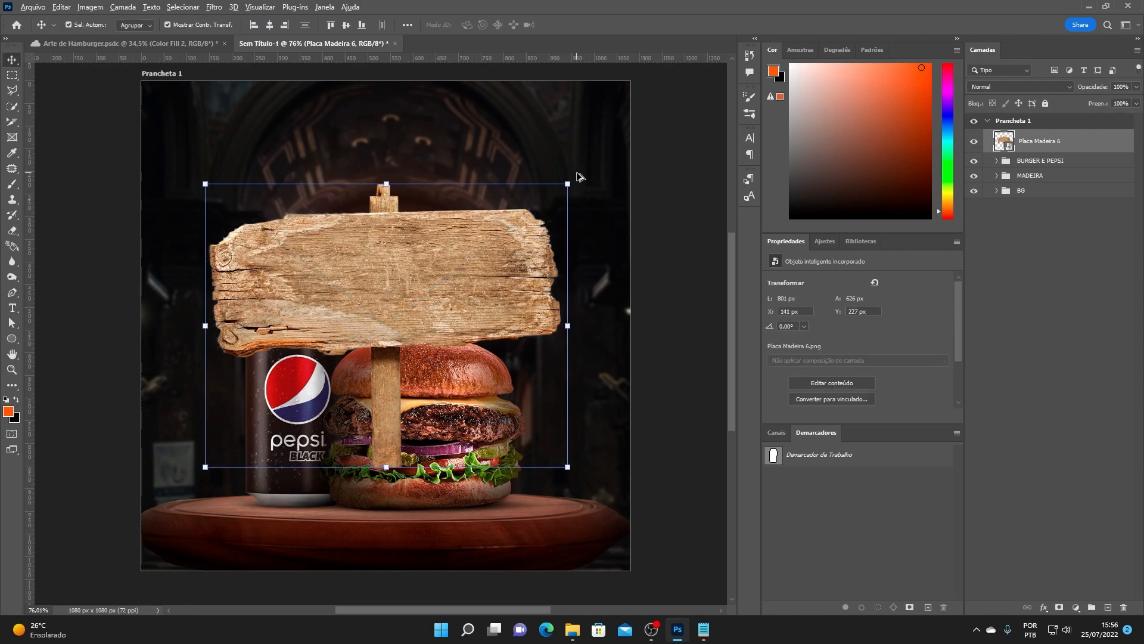
- Shrink the wooden sign, tilt it about 22° clockwise above the burger, and move its layer below the BURGER E PEPSI group
drag(569, 182, 553, 257)
drag(496, 309, 603, 281)
mouse_move(539, 315)
mouse_down()
mouse_move(549, 318)
mouse_move(525, 322)
mouse_up()
click(647, 24)
key(ctrl+t)
click(646, 24)
drag(1034, 141, 1058, 170)
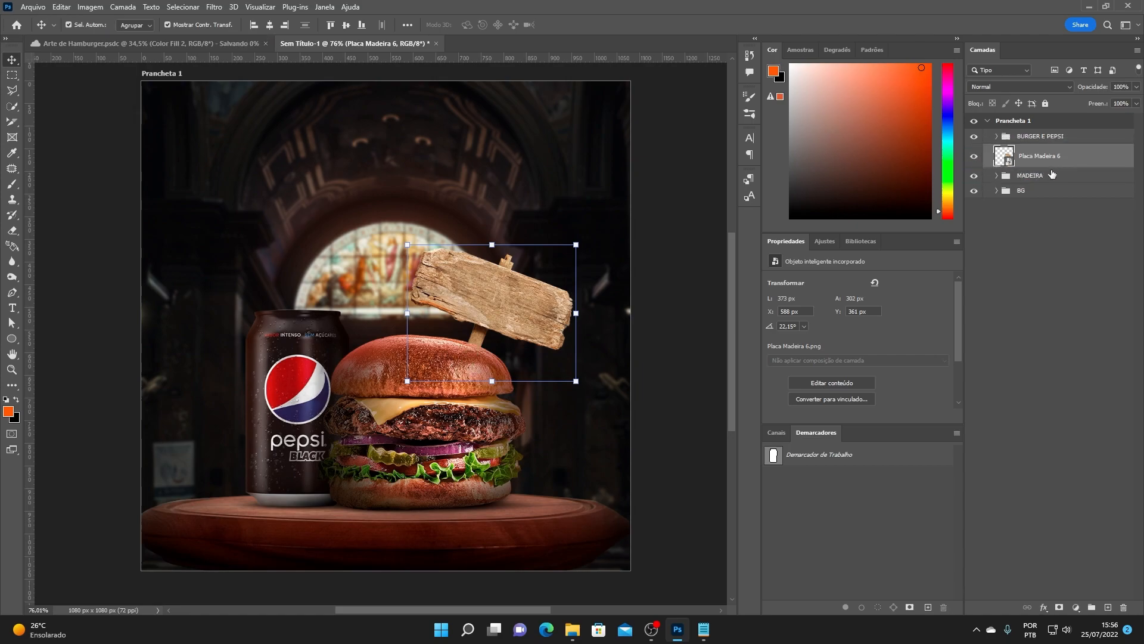
- Open the Camera Raw filter for the wooden sign and set exposure to -0.40 and contrast to +39
click(214, 7)
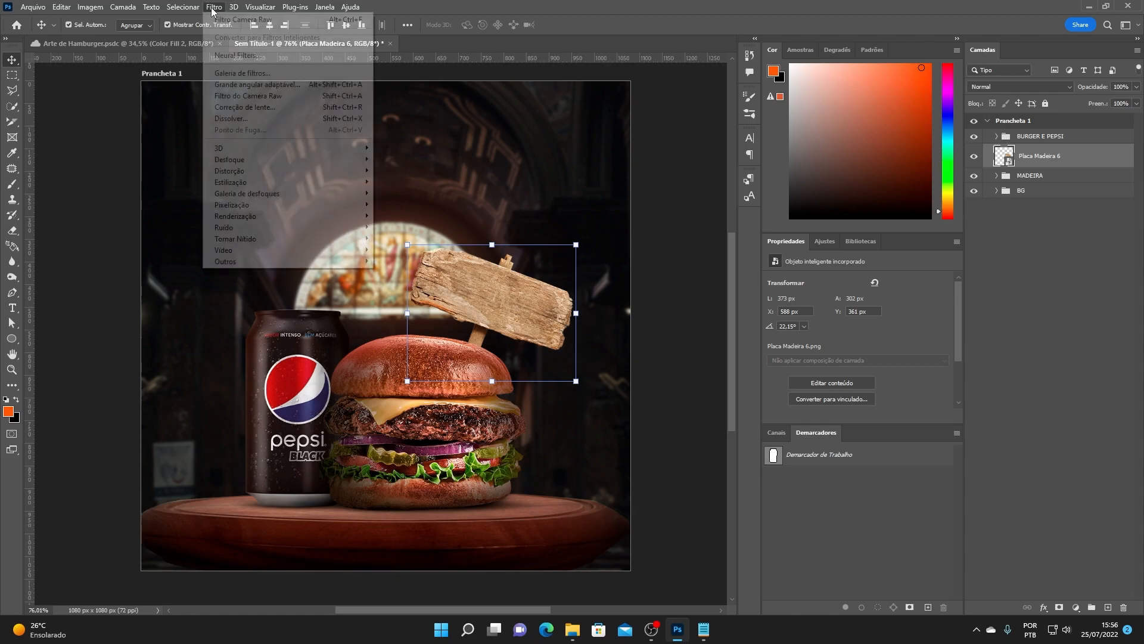
click(278, 95)
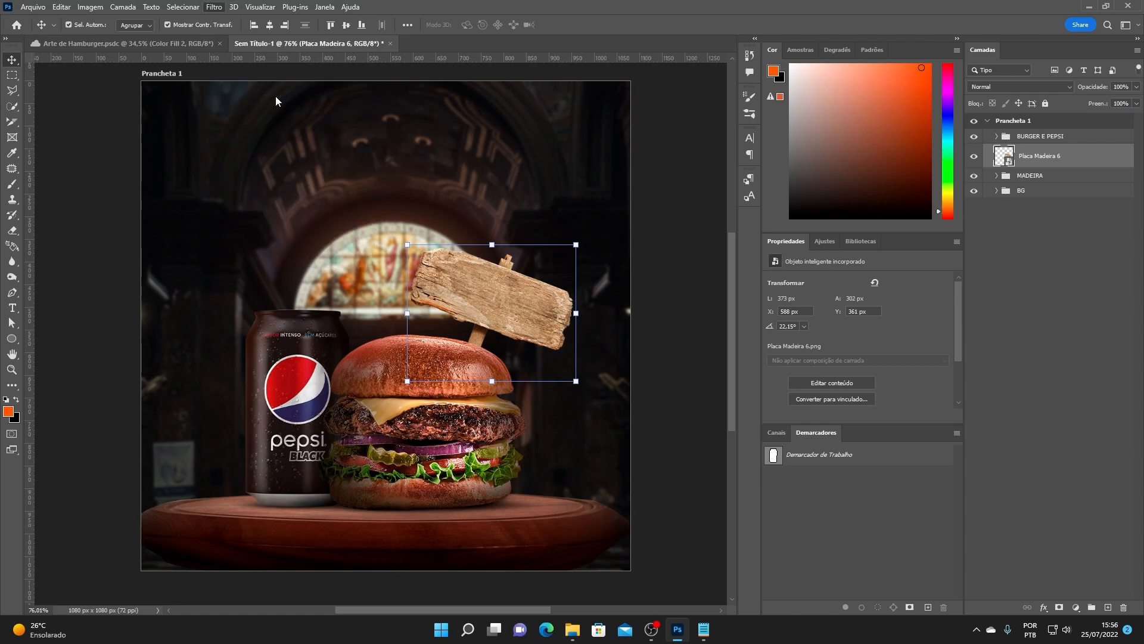
click(577, 269)
drag(796, 373, 819, 390)
scroll(818, 391, down, 2)
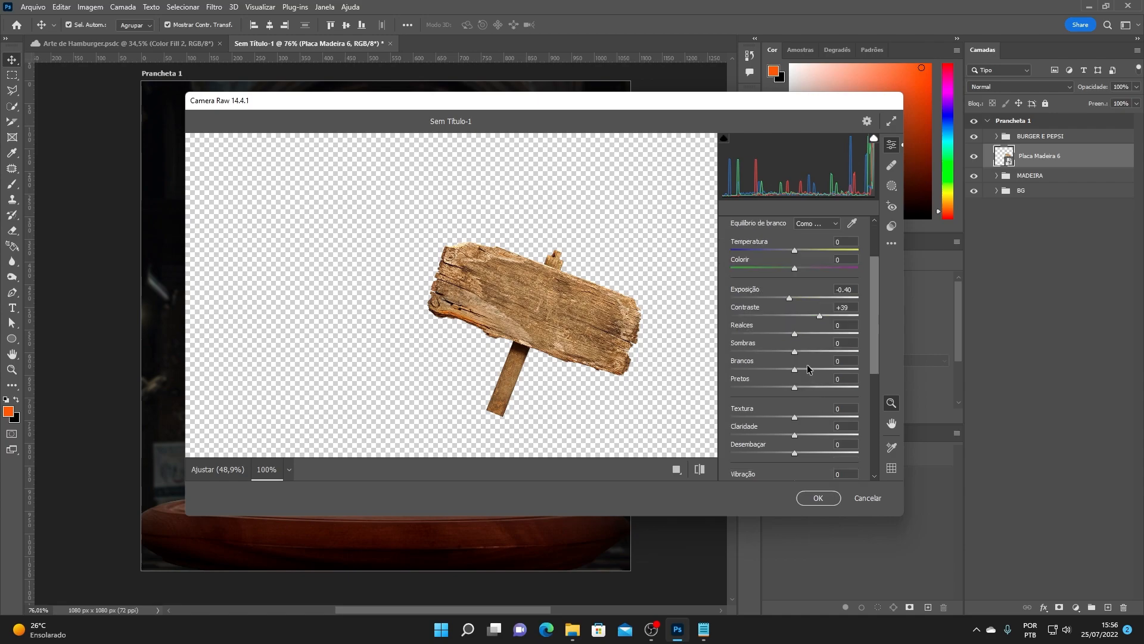
- Set the sign's highlights -12, shadows -20, whites +8, blacks -23, texture +11, clarity +21 and vibrance -14, and apply the filter
drag(795, 334, 788, 410)
scroll(803, 432, down, 2)
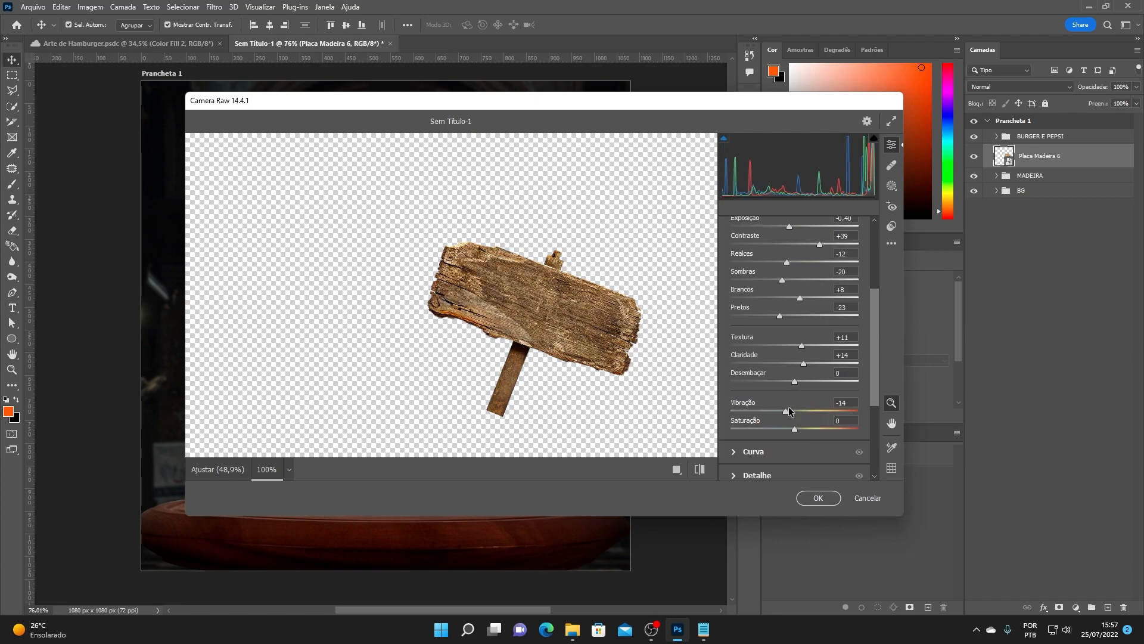
drag(806, 363, 810, 365)
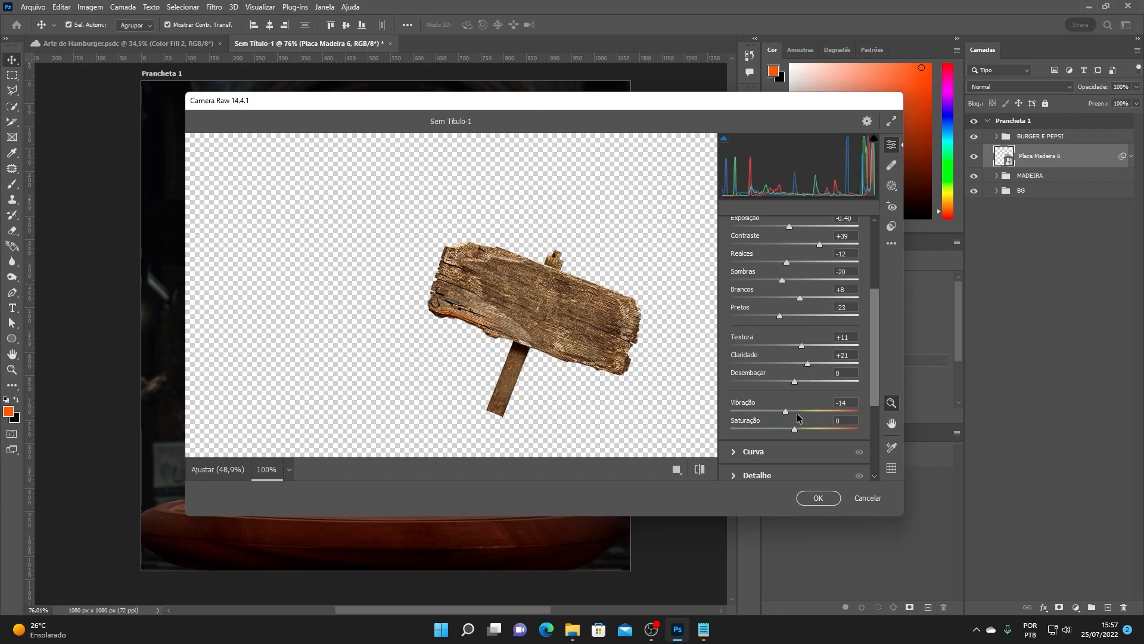
click(817, 497)
- Nudge the wooden sign slightly sideways above the burger
click(663, 301)
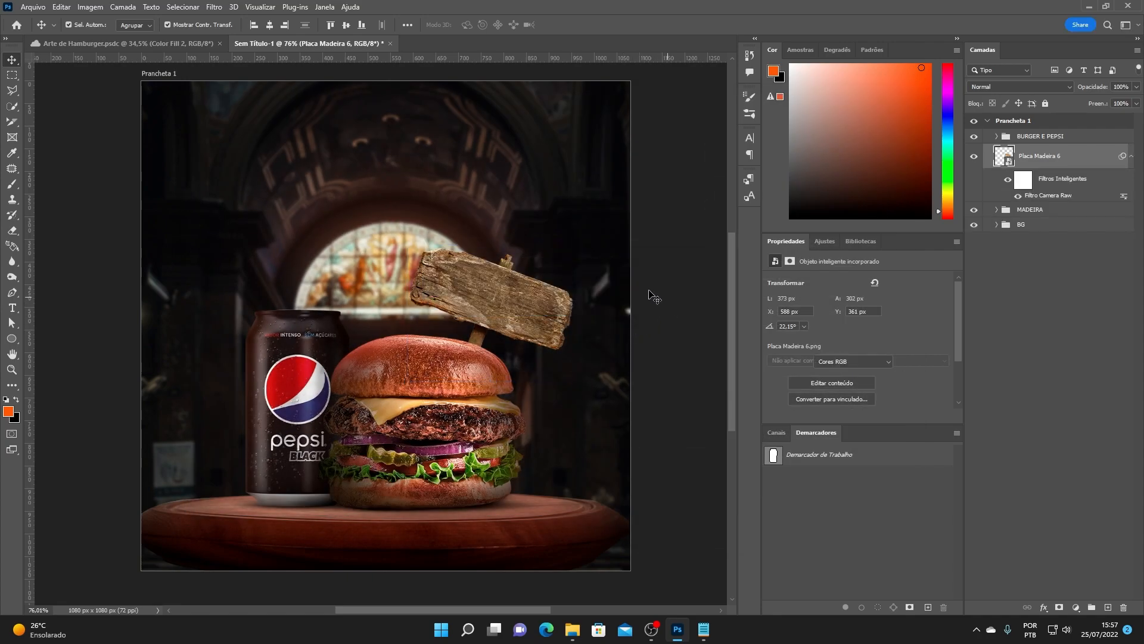
scroll(513, 255, down, 5)
scroll(489, 318, up, 5)
drag(505, 282, 525, 354)
click(557, 262)
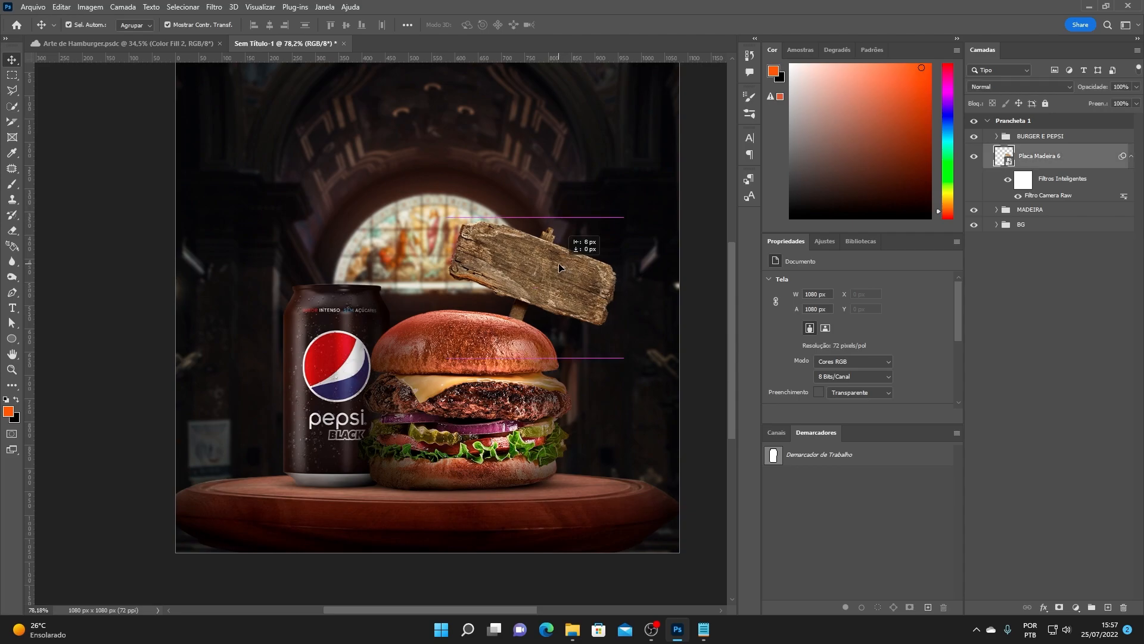
- Add the text BURGER in Mark Pro Black at 40 pt just above the wooden sign
click(13, 308)
click(417, 212)
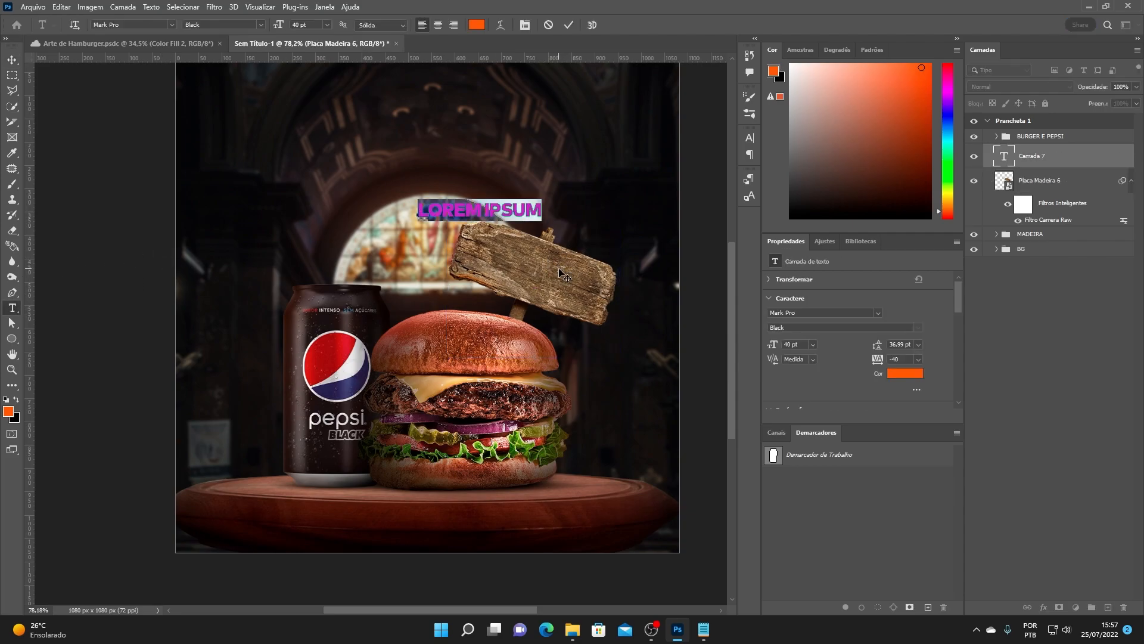
text(BURGER)
click(11, 61)
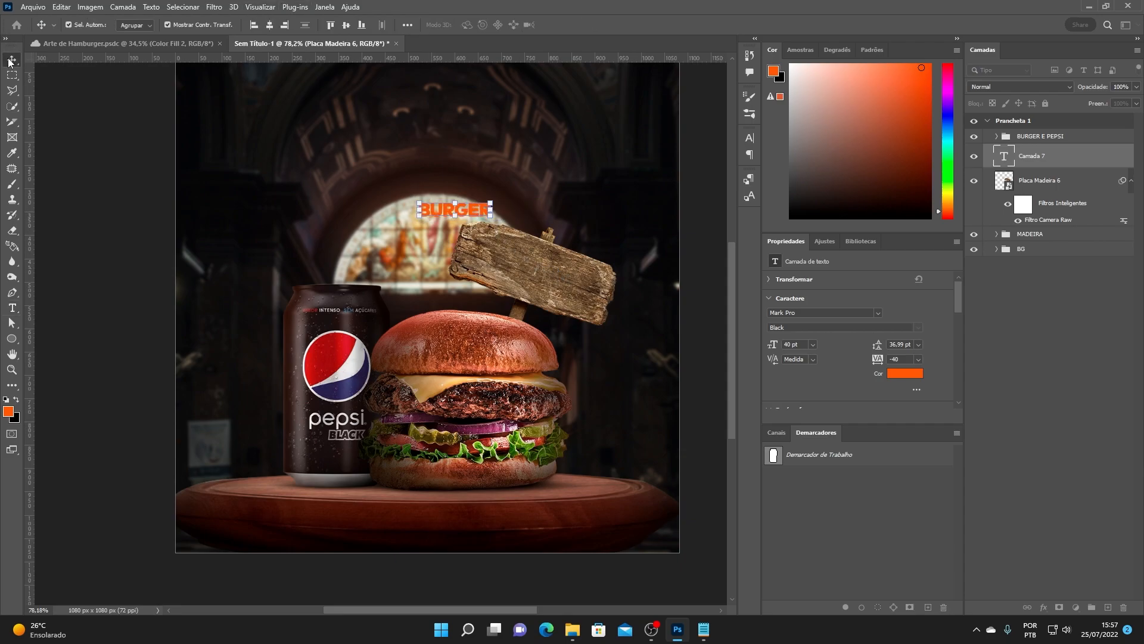
- Change the BURGER text color to white (ffffff)
click(749, 137)
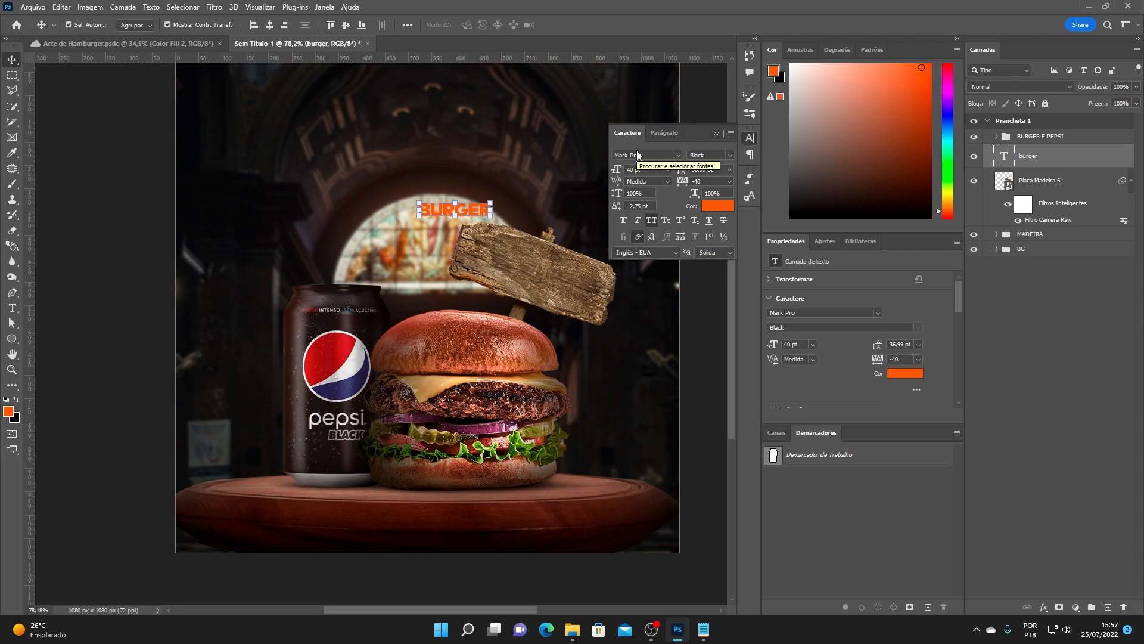
click(709, 209)
click(731, 180)
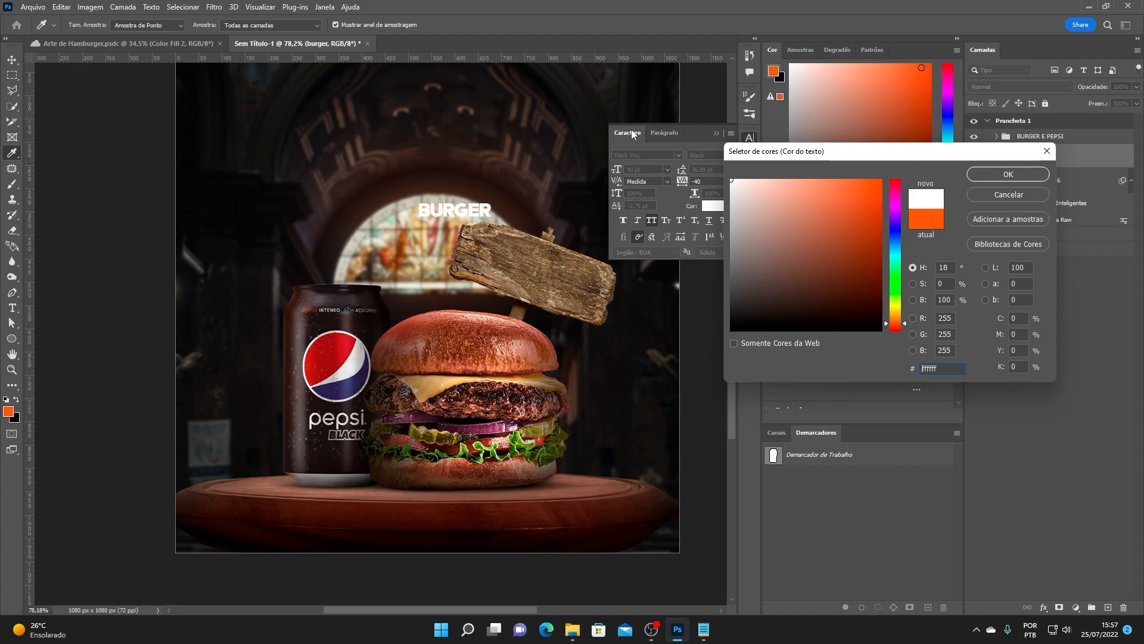
click(1003, 174)
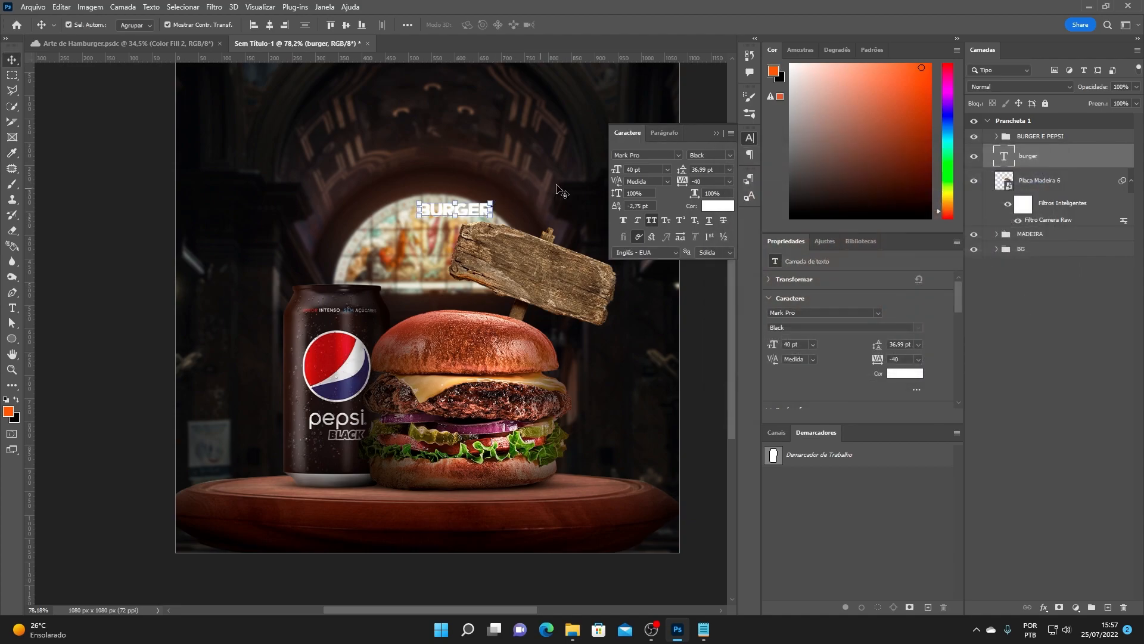
click(715, 133)
- Enlarge the BURGER text to about 73 pt, rotate it about 18° and position it along the wooden sign
key(ctrl+t)
drag(493, 202, 621, 271)
click(637, 24)
key(ctrl+t)
scroll(598, 262, up, 4)
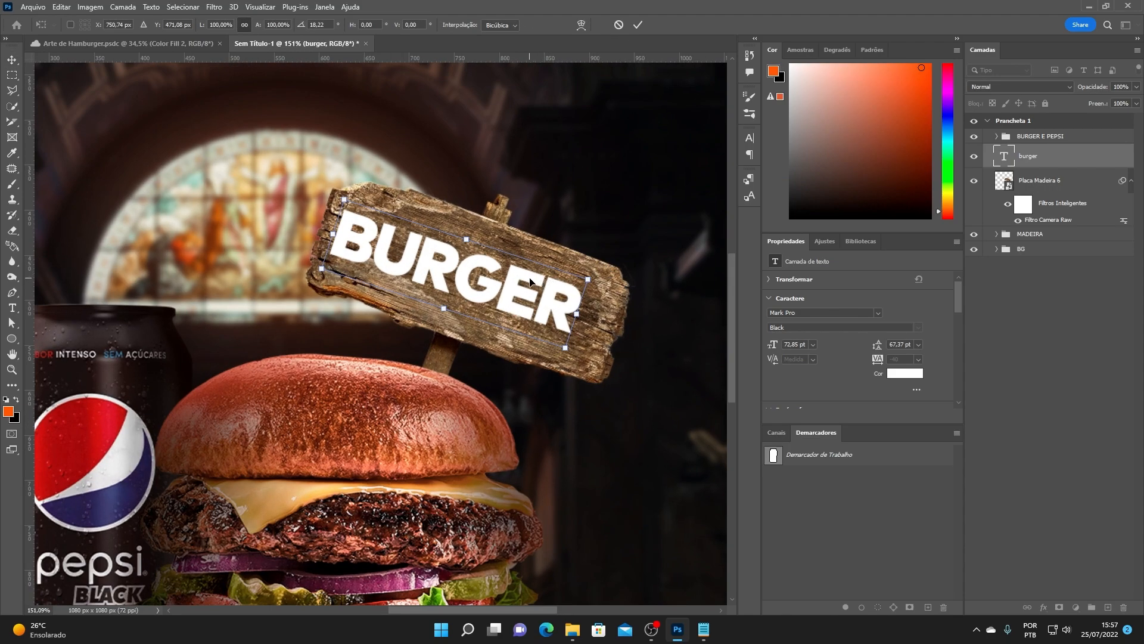
drag(524, 277, 540, 288)
click(637, 25)
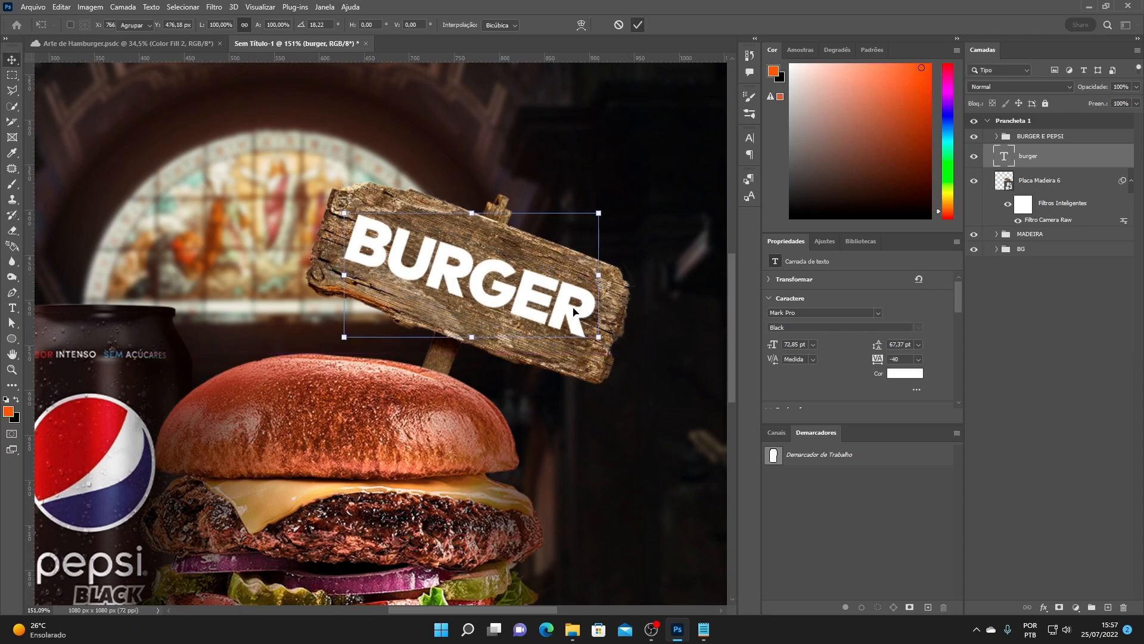
- Scale the BURGER text up slightly to about 75 pt and center it on the wooden sign
key(ctrl+t)
drag(604, 212, 613, 203)
drag(548, 290, 546, 294)
click(638, 25)
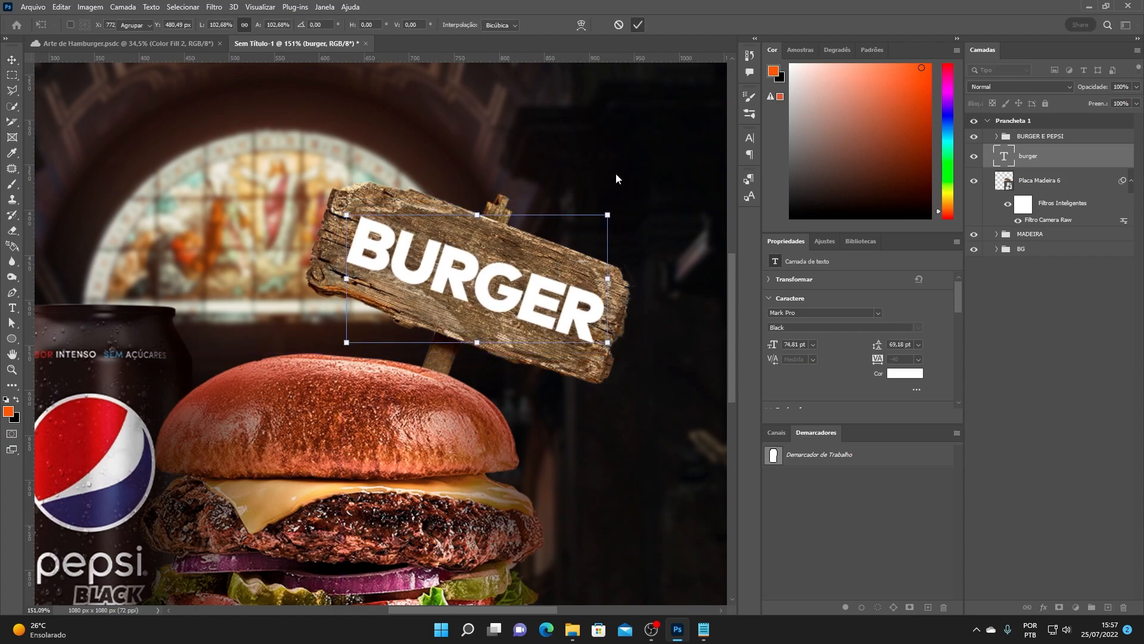
scroll(484, 298, down, 5)
scroll(475, 291, up, 6)
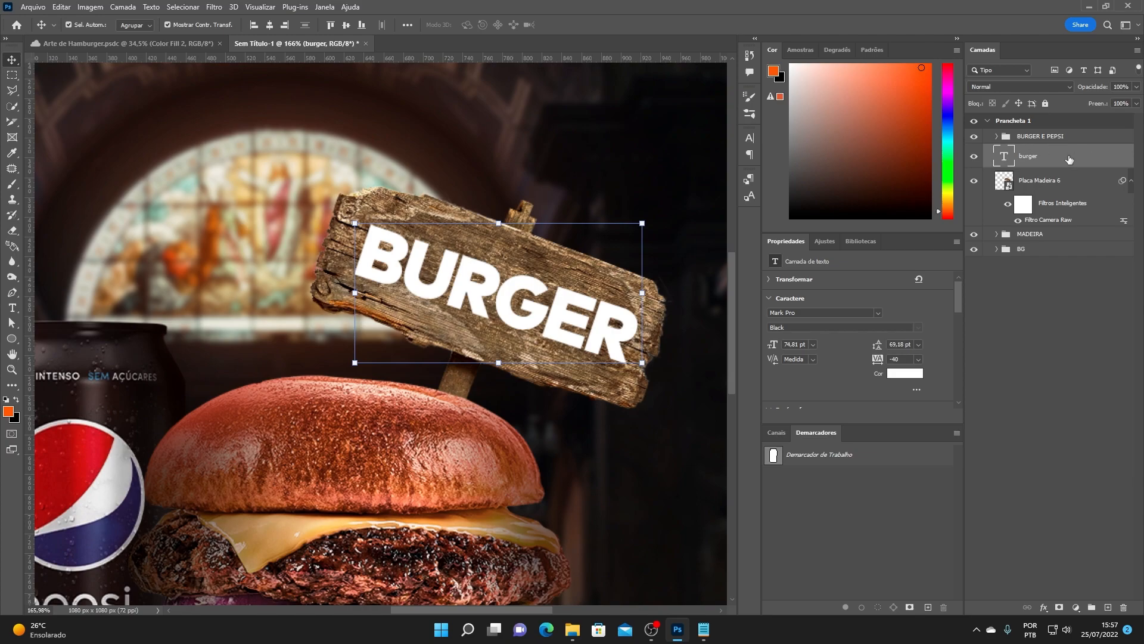
- Blend the BURGER text into the wood grain by splitting the underlying layer's black Blend If slider to 0 / 105
double_click(1096, 153)
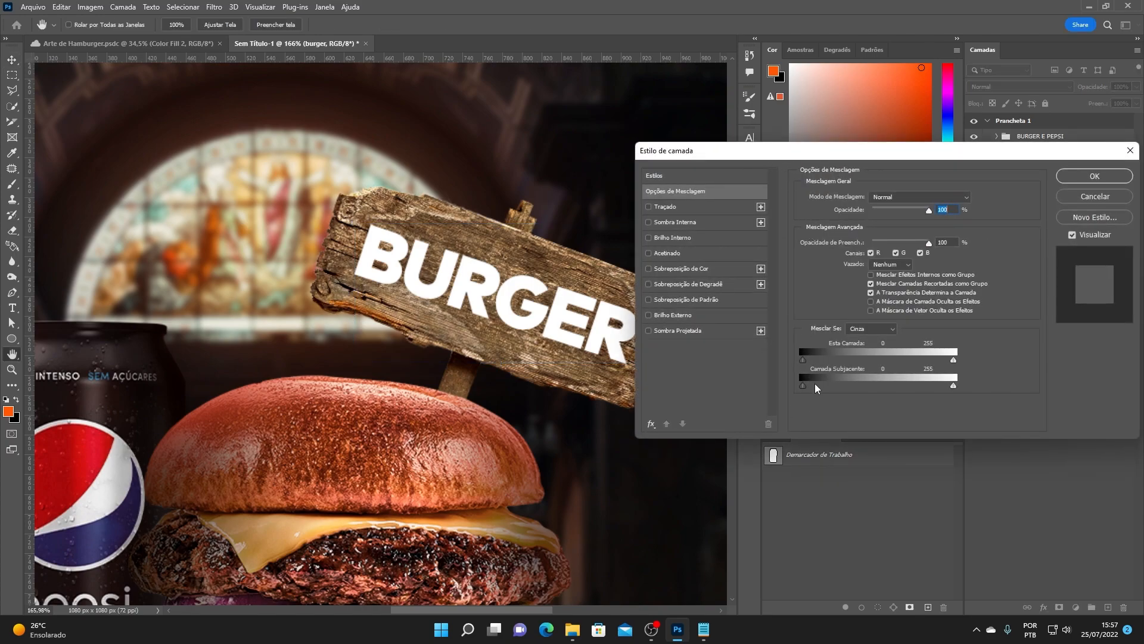
key(alt)
drag(822, 389, 863, 389)
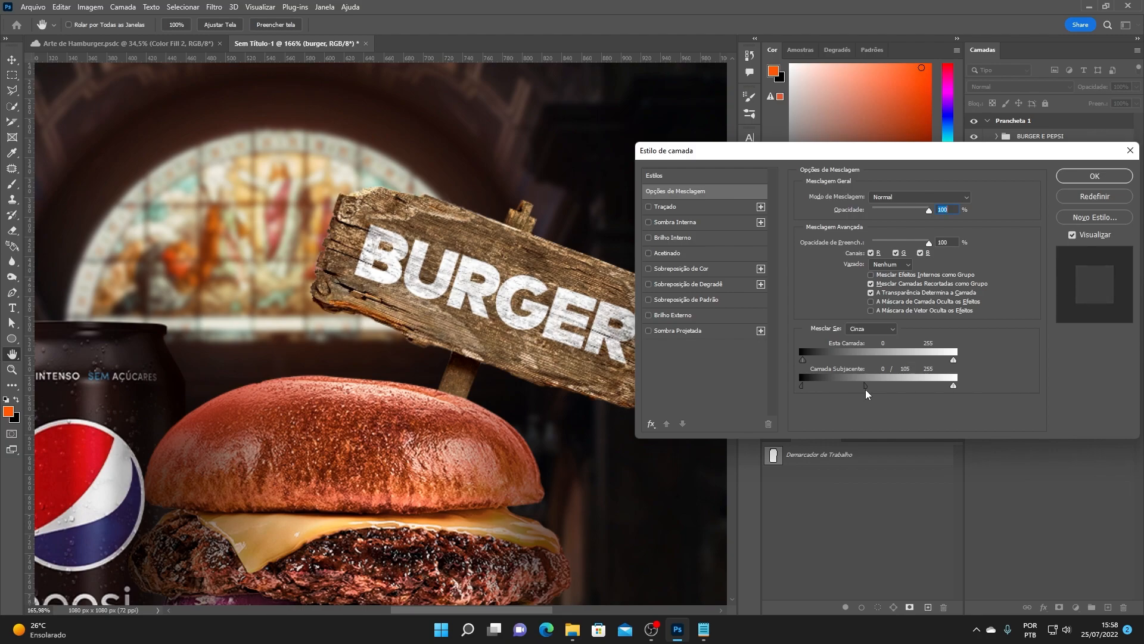
click(1095, 175)
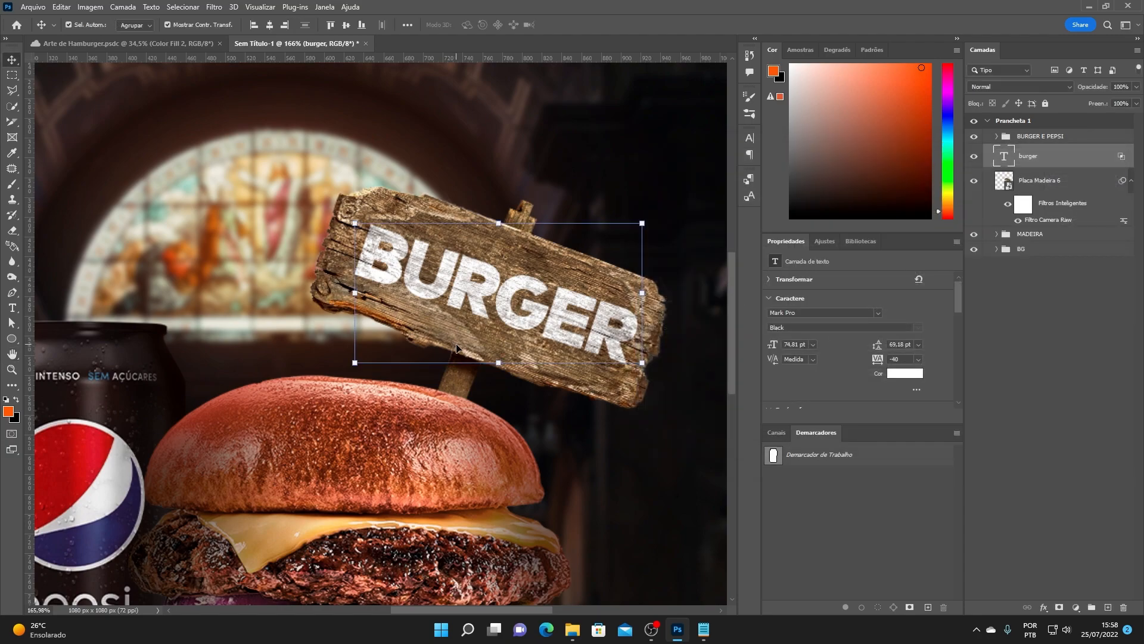
scroll(457, 348, up, 2)
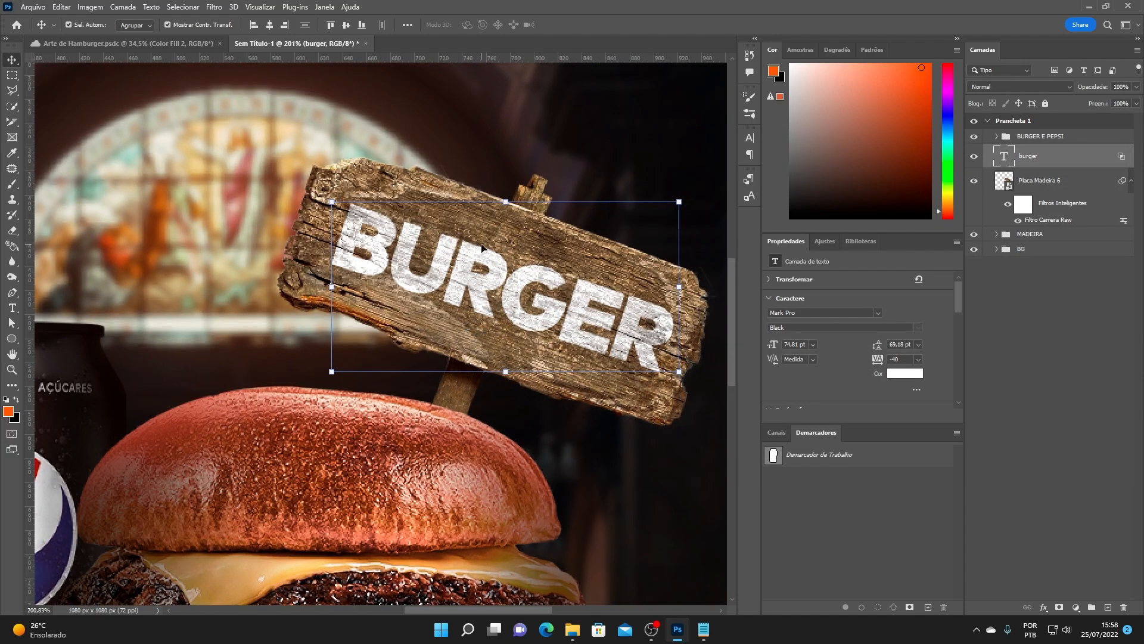
scroll(385, 226, down, 9)
click(666, 256)
drag(398, 236, 475, 270)
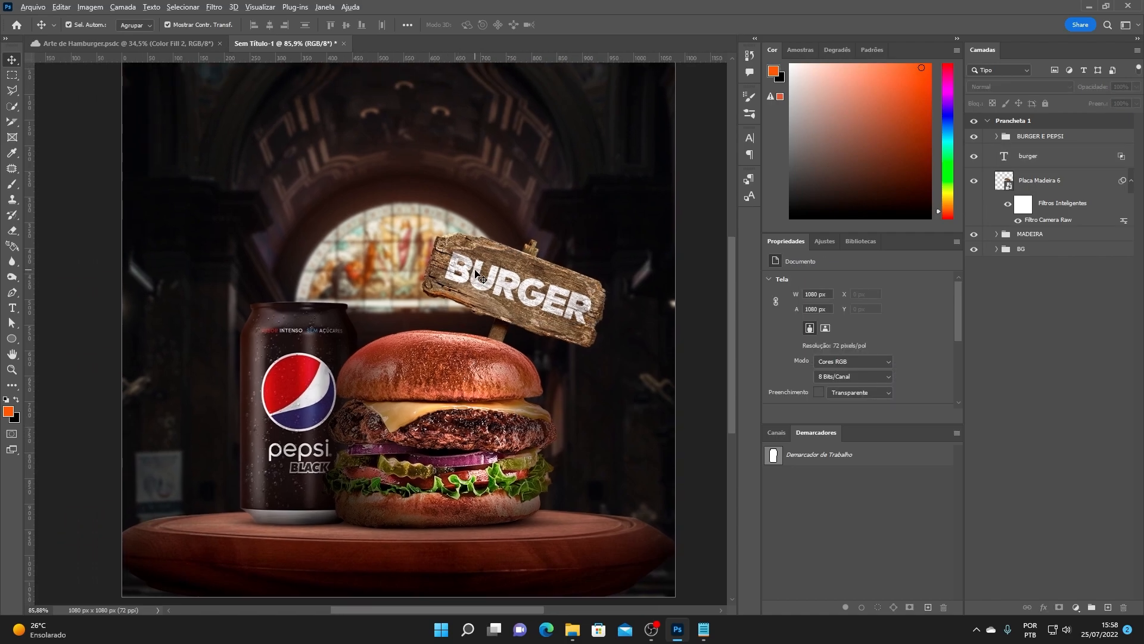
scroll(477, 275, down, 4)
scroll(511, 274, up, 3)
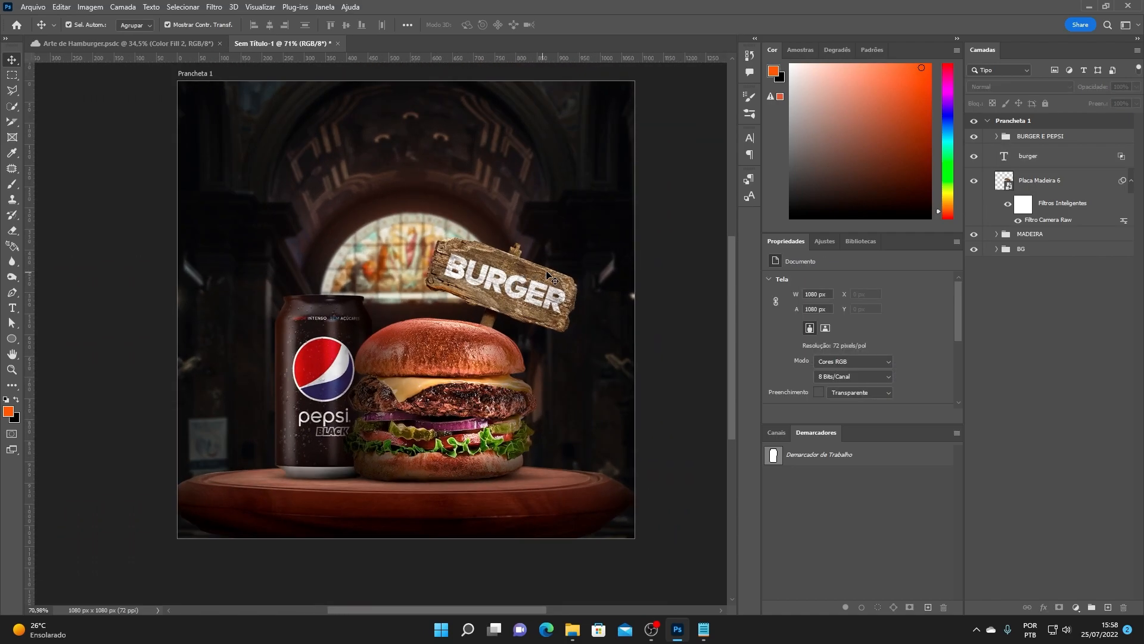
- Group the BURGER text with the Placa Madeira 6 layer and name the group PLACA DO BURGER
click(542, 280)
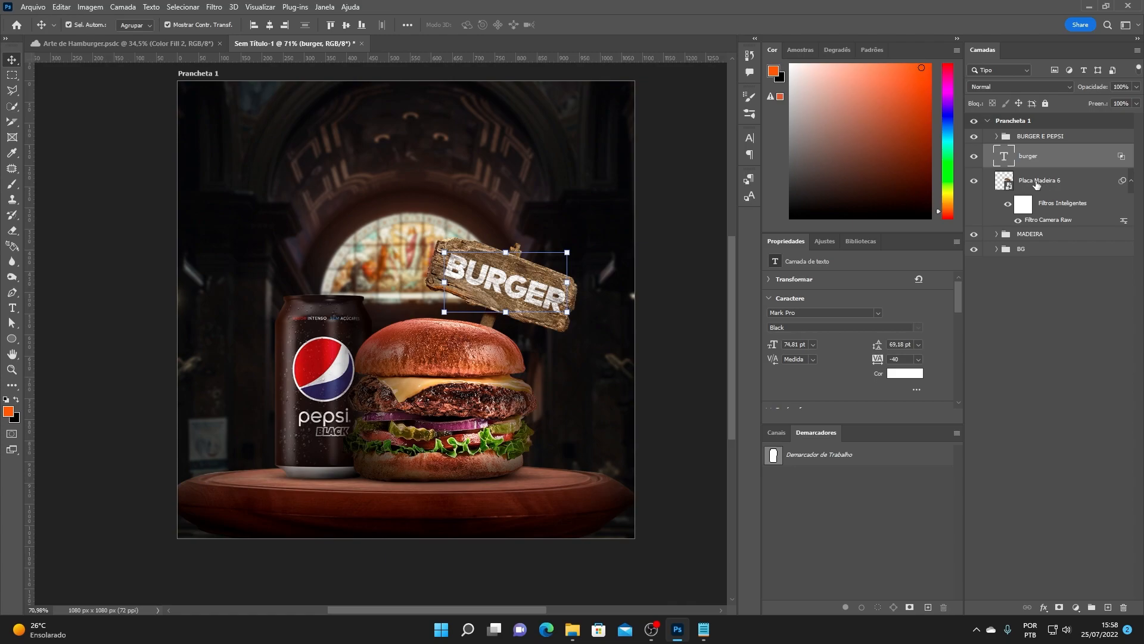
shift+click(1036, 183)
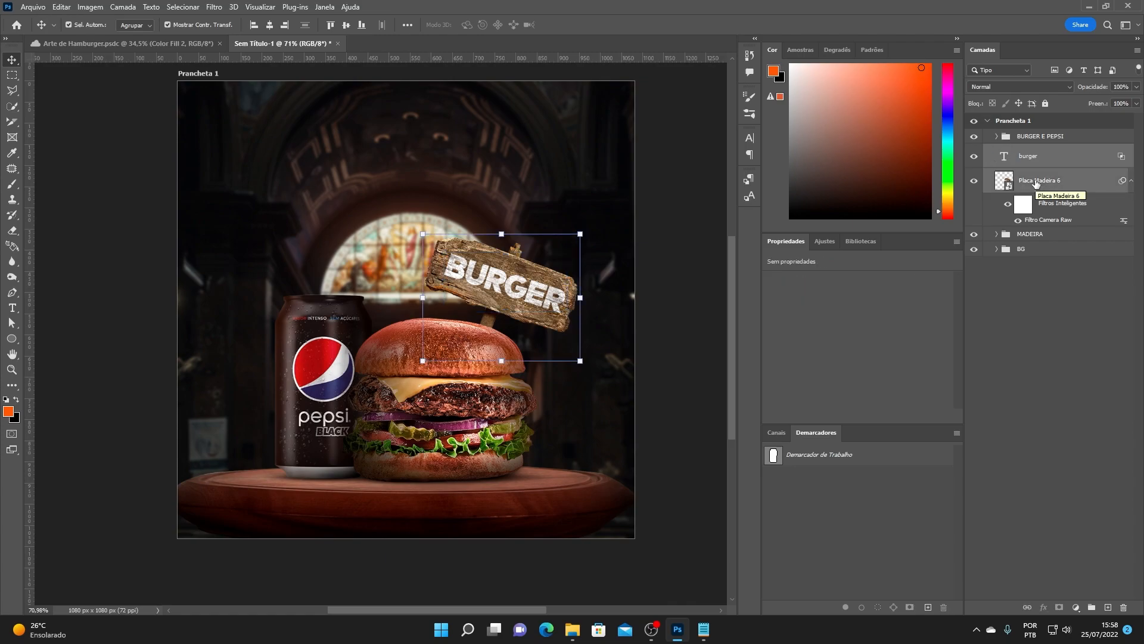
key(ctrl)
key(ctrl+g)
double_click(1032, 151)
text(BU)
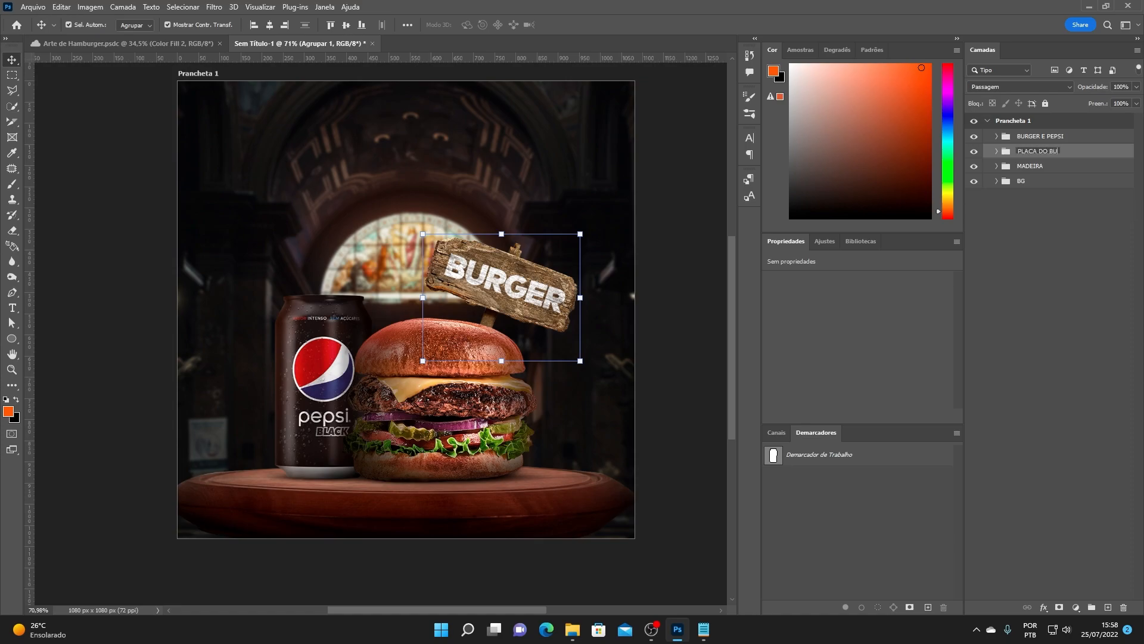
text(RGE)
key(Return)
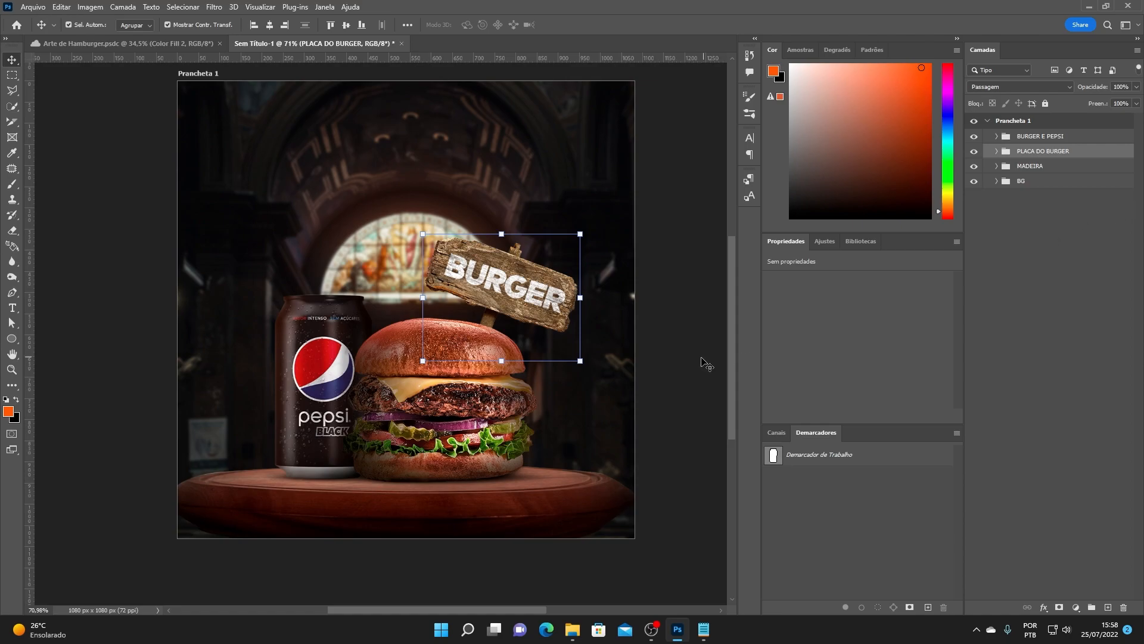
- Duplicate the PLACA DO BURGER group and rename the copy PLACA DA PEPSI
key(ctrl+j)
double_click(1068, 151)
drag(1074, 150, 1052, 152)
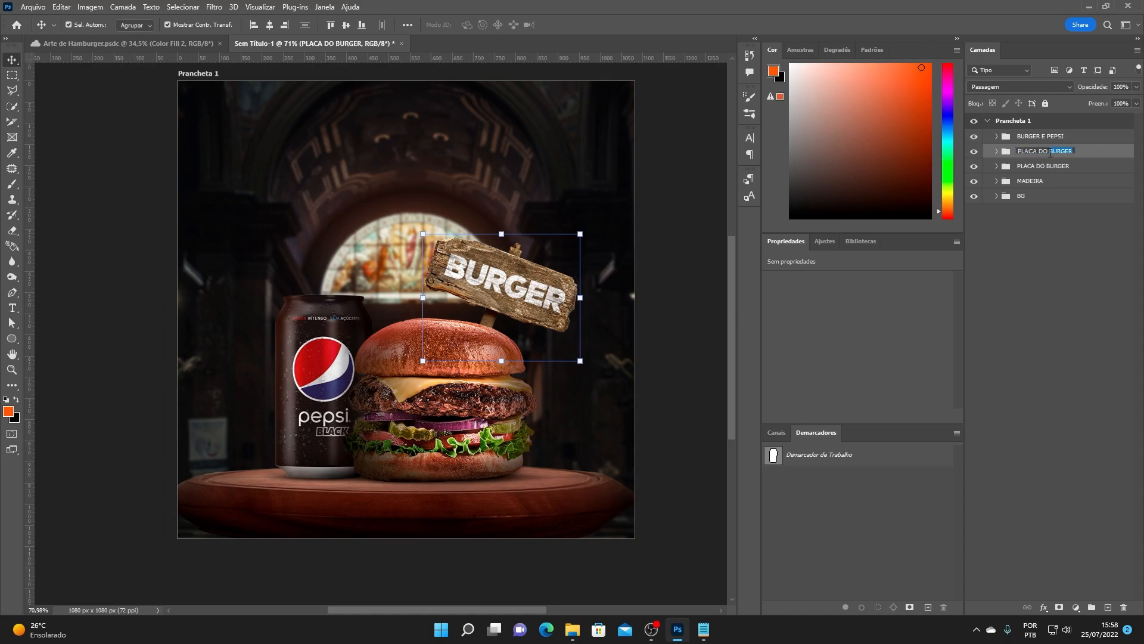
key(BackSpace)
key(Return)
- Scale the PLACA DA PEPSI group to about 84%, rotate it about -35° and place it above the Pepsi can
key(ctrl)
key(ctrl+t)
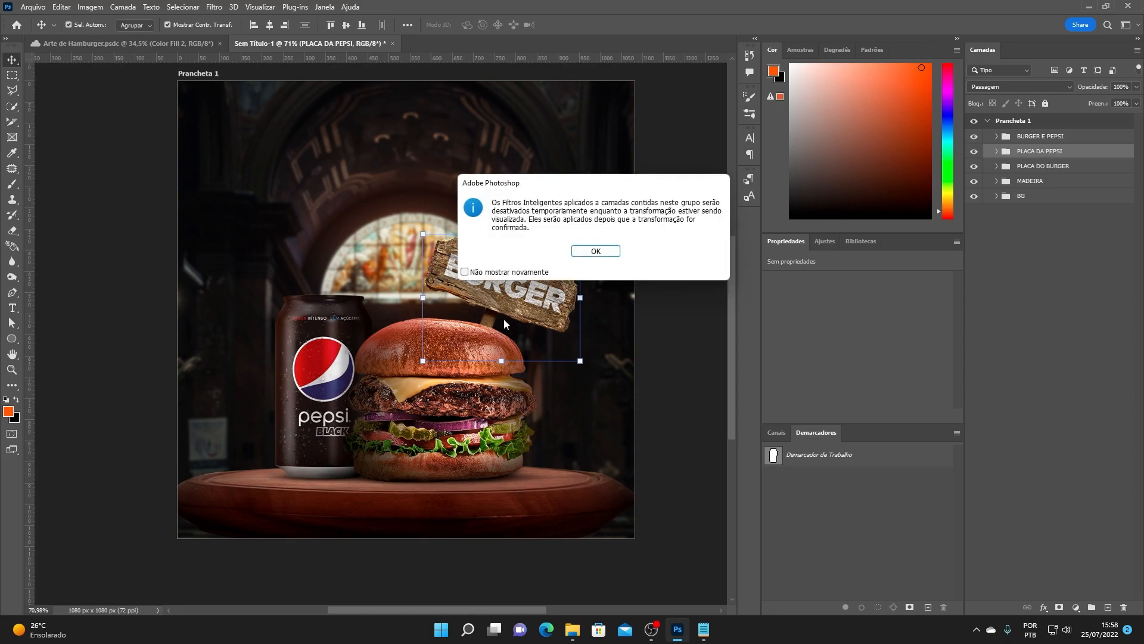
click(590, 249)
drag(537, 300, 368, 267)
drag(436, 196, 352, 182)
drag(338, 236, 312, 239)
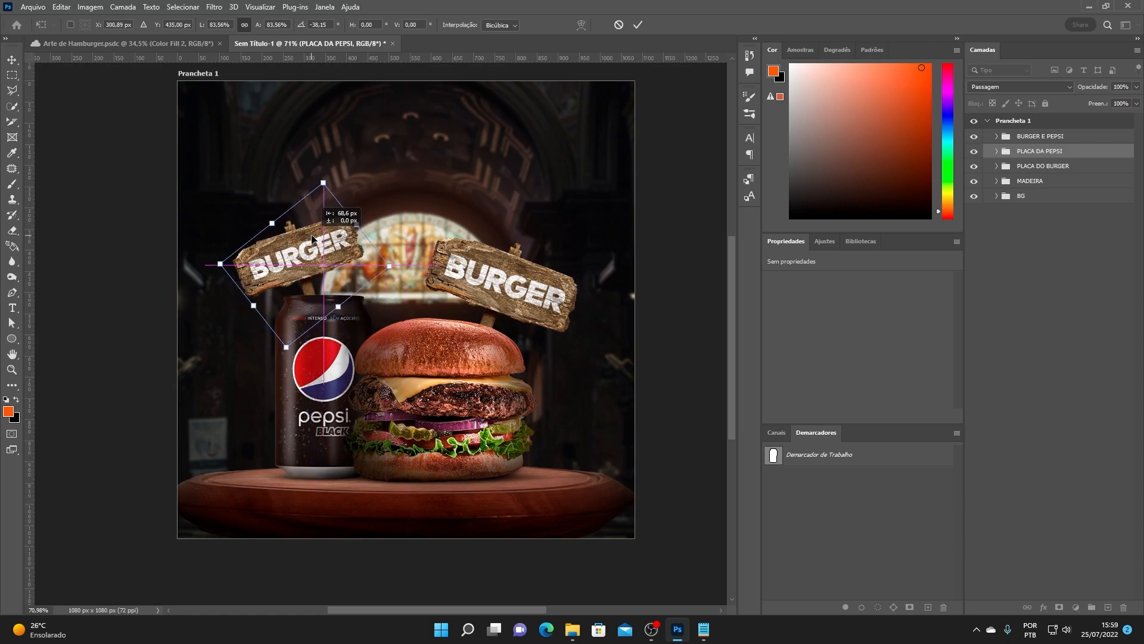
drag(380, 195, 337, 236)
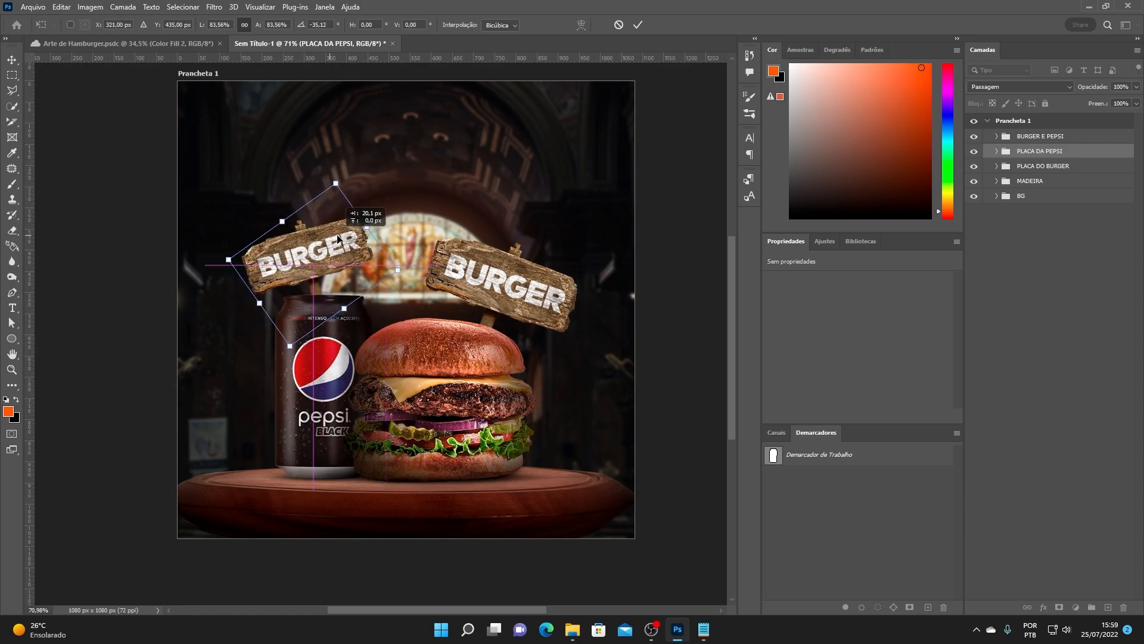
click(638, 25)
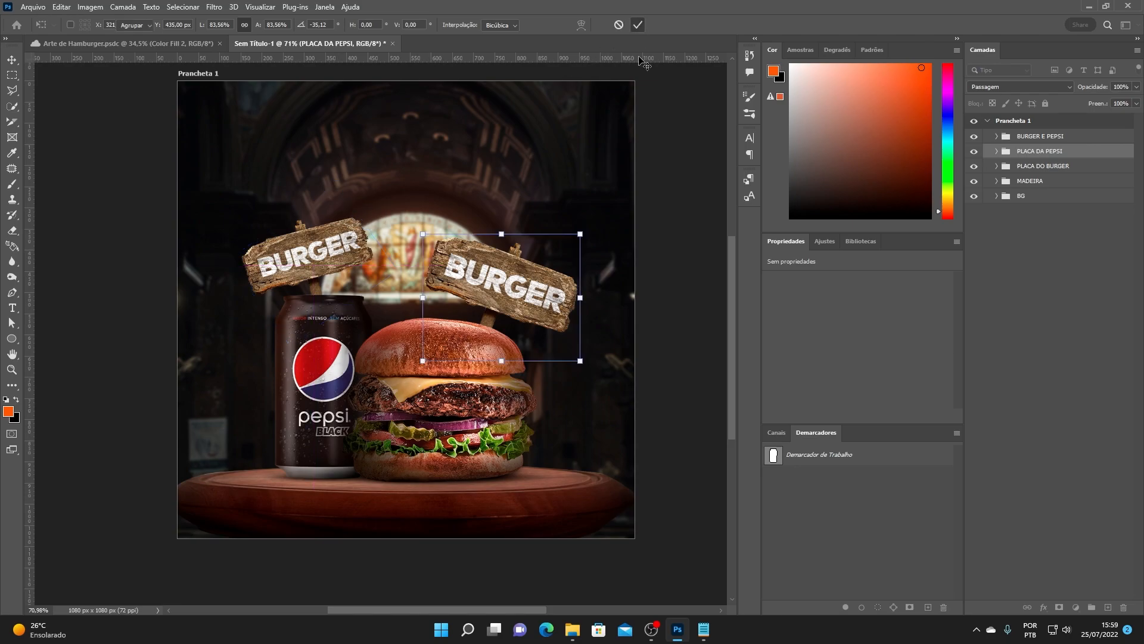
click(337, 253)
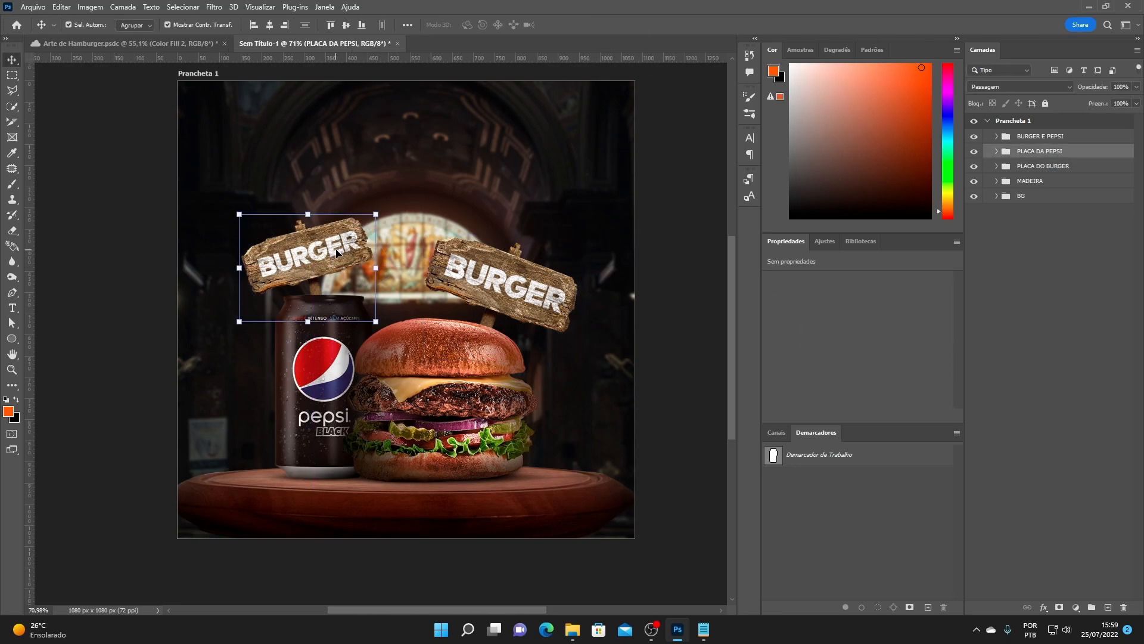
- Scale the PLACA DA PEPSI group to about 83%, rotate it about 5° and reposition it just above the Pepsi can
click(386, 204)
click(592, 249)
drag(395, 203, 332, 263)
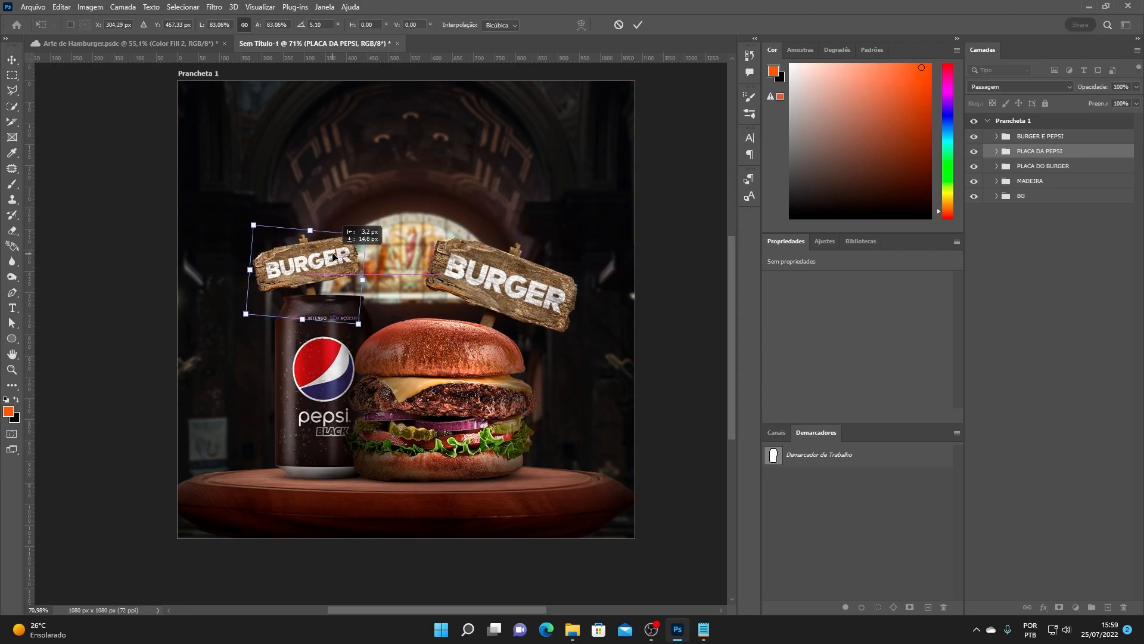
click(638, 25)
- Scale the PLACA DO BURGER group to about 87% and lower it slightly so it stays planted behind the burger bun
click(530, 289)
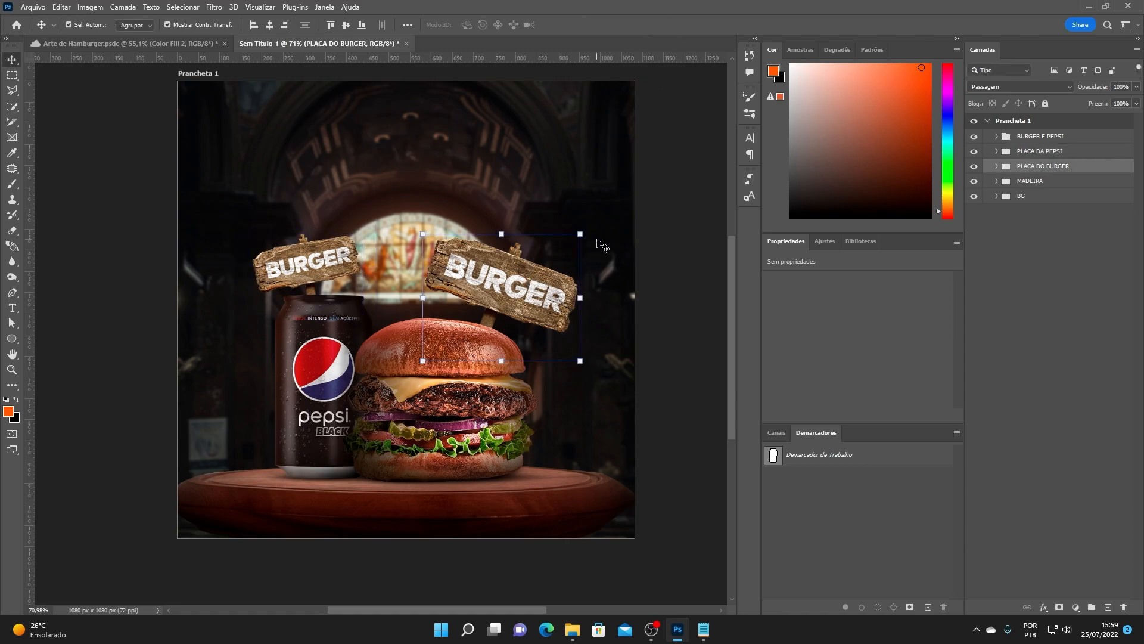
click(580, 234)
click(594, 250)
drag(579, 234, 572, 240)
drag(537, 281, 536, 287)
drag(567, 245, 567, 246)
click(638, 24)
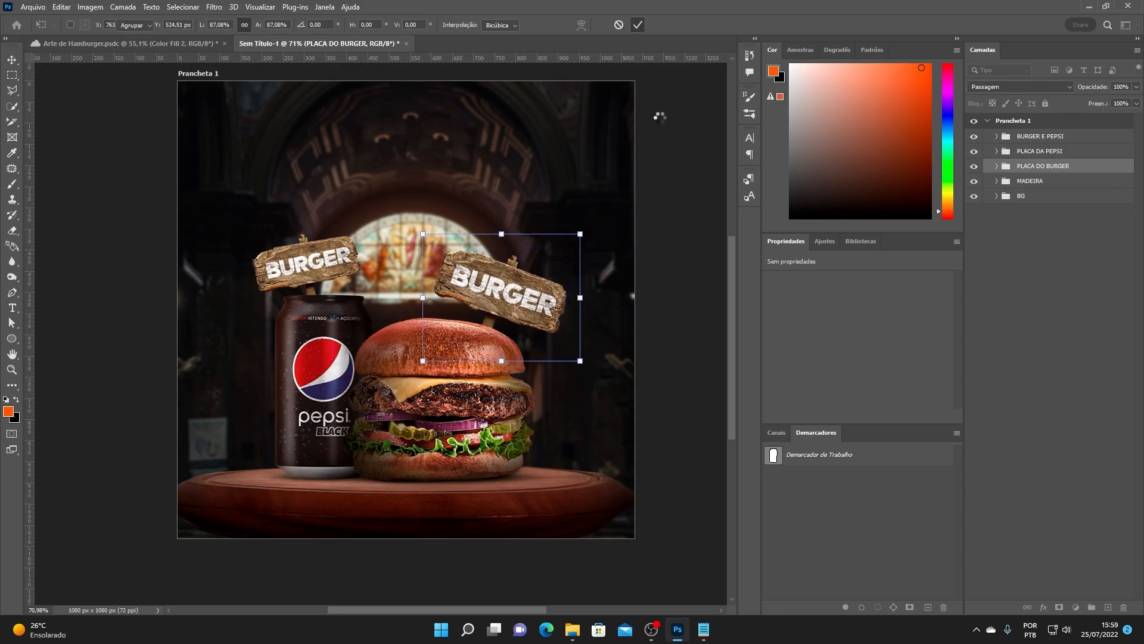
click(659, 115)
- Replace the text on the Pepsi can's wooden sign with PEPSI
scroll(422, 247, up, 5)
click(424, 250)
drag(424, 250, 423, 244)
click(12, 307)
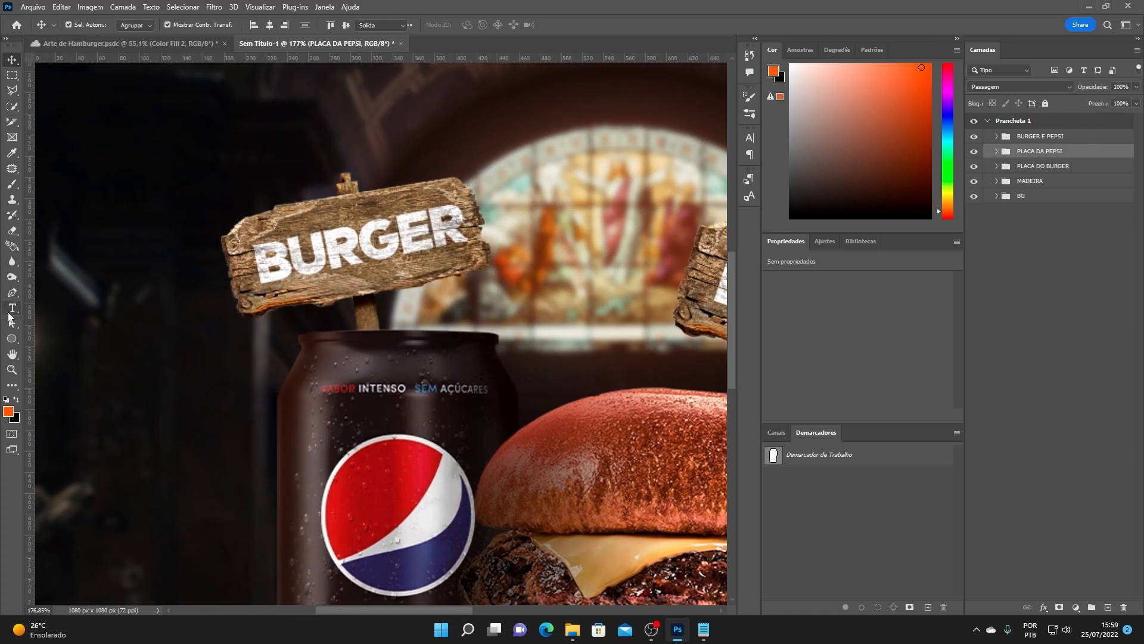
double_click(357, 245)
text(PEPSI)
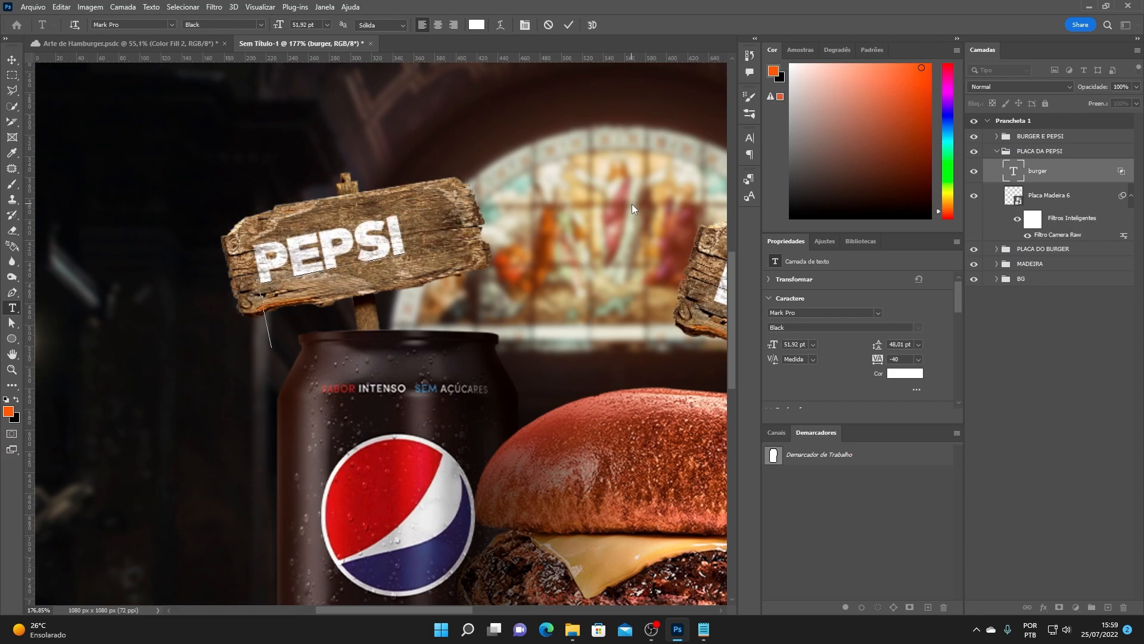
key(ctrl+Return)
- Enlarge the PEPSI text to about 118% and center it on the wooden sign
key(ctrl+t)
drag(394, 215, 421, 203)
drag(384, 235, 415, 230)
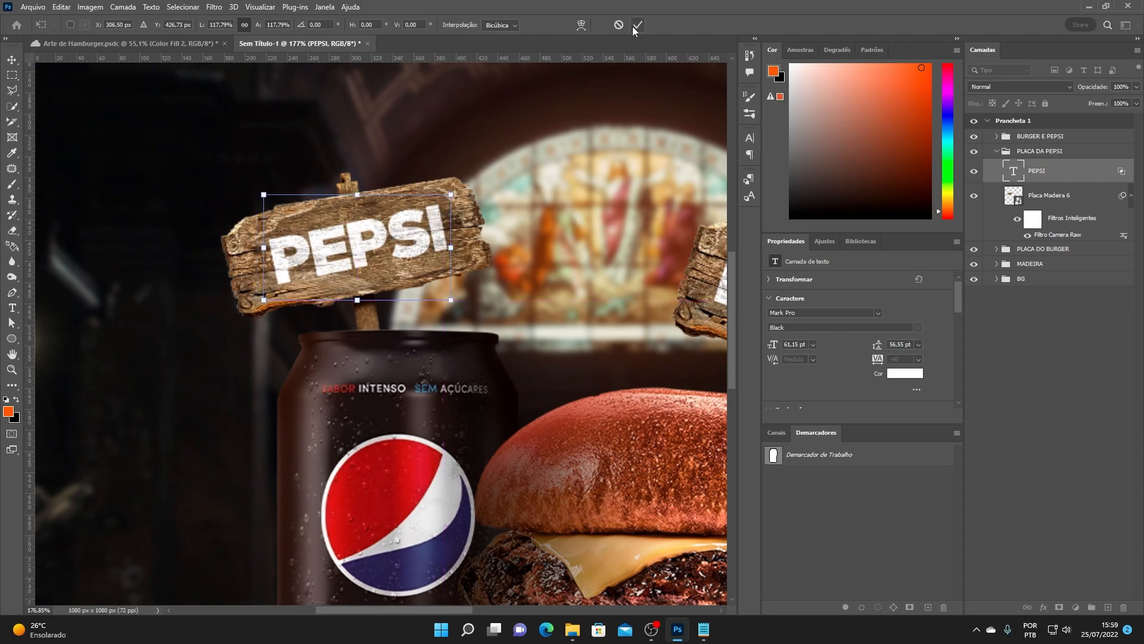
- Apply the PEPSI text's transform on the wooden sign at 117.79% scale
click(642, 24)
scroll(366, 327, down, 6)
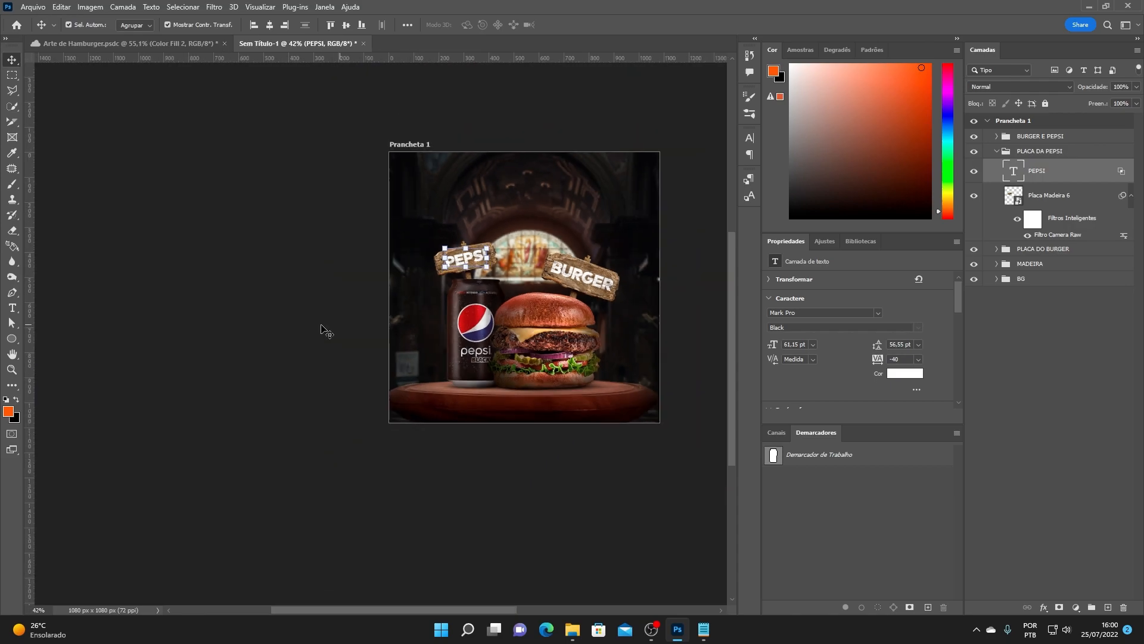
scroll(375, 305, up, 3)
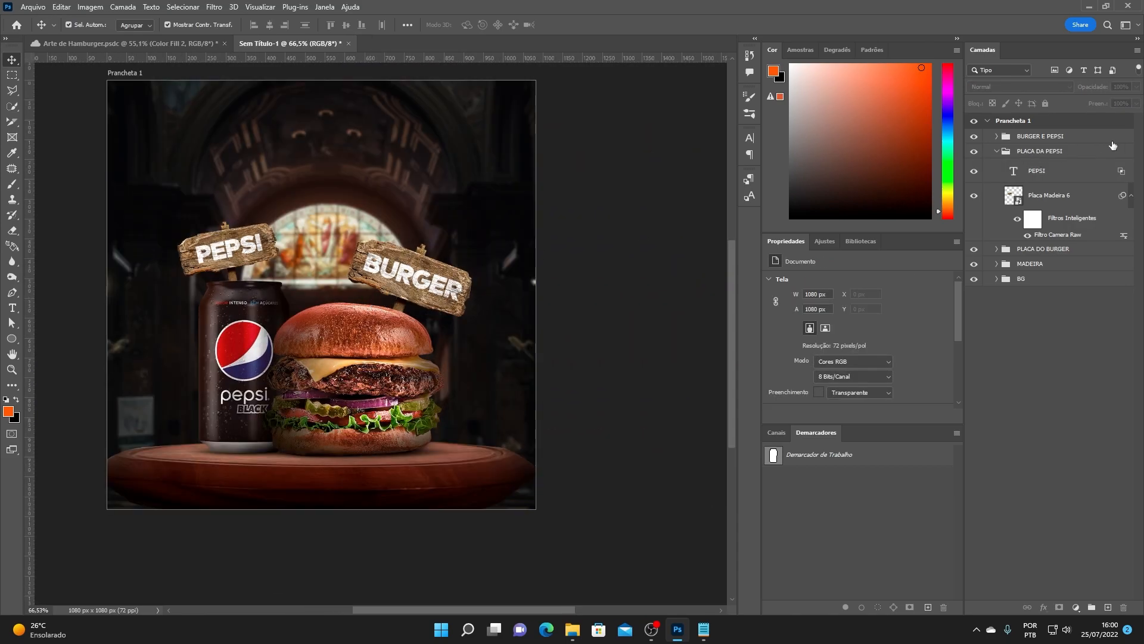
- Create a new layer above Placa Madeira 6 in the PLACA DA PEPSI group and clip it to the sign
click(1042, 176)
click(1041, 201)
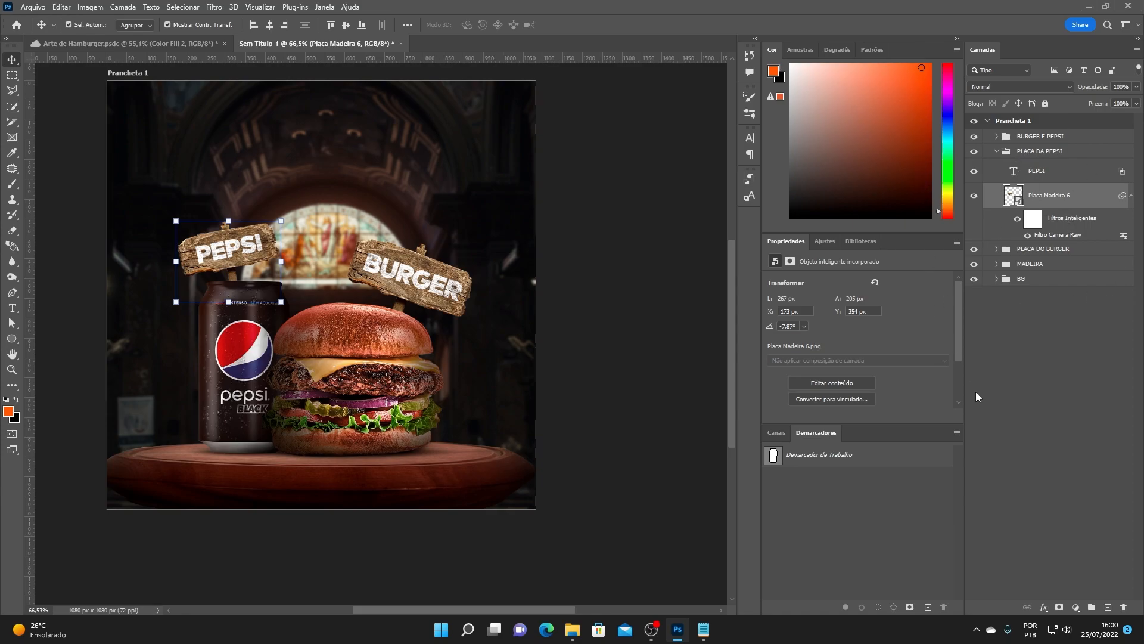
click(1108, 606)
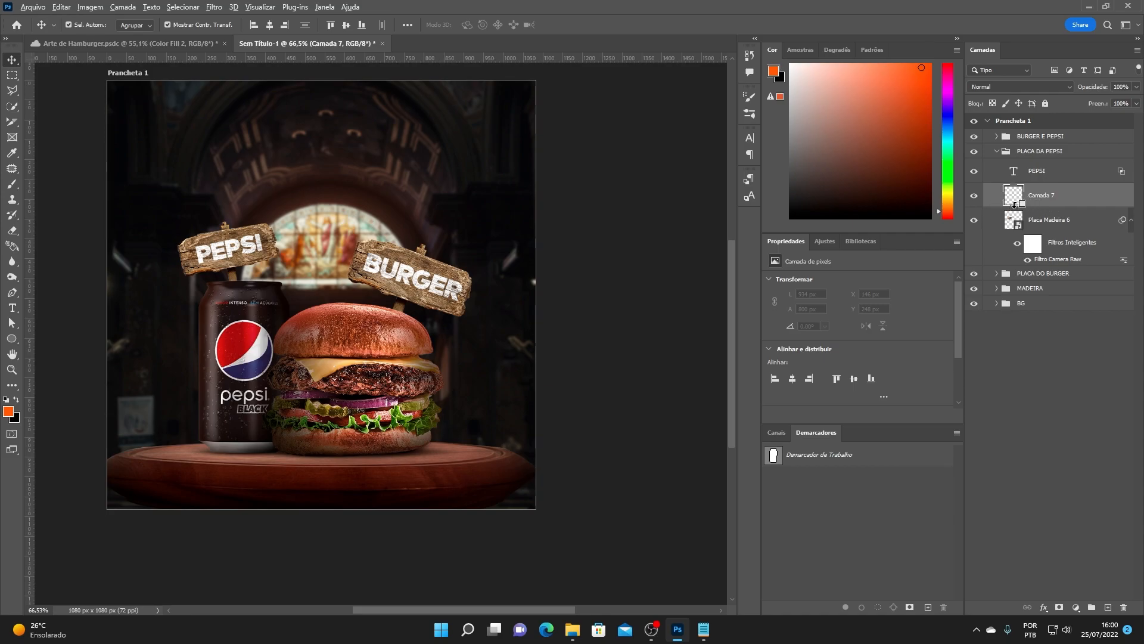
alt+click(1013, 206)
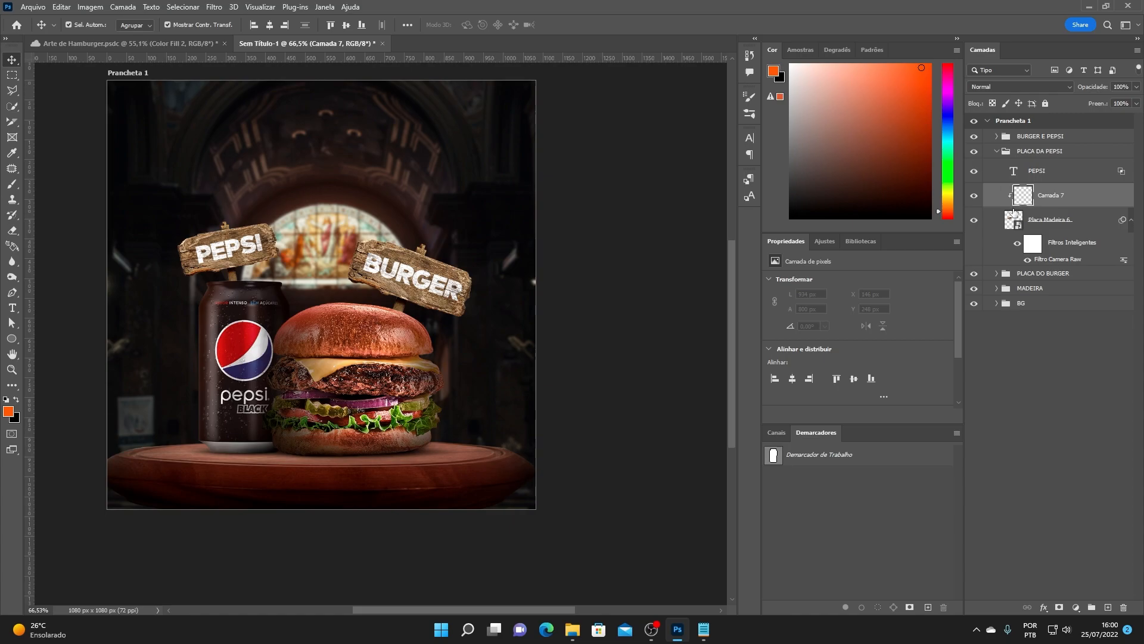
- Set up the Brush tool with black as the foreground colour and 100% opacity near the PEPSI sign's post
key(b)
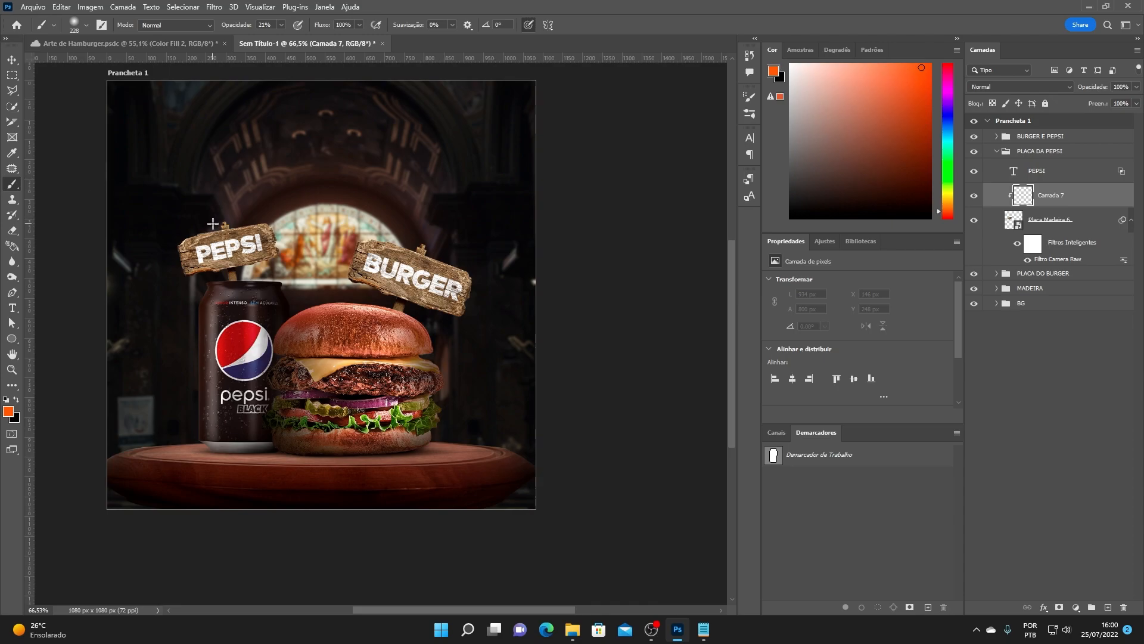
scroll(215, 239, up, 2)
key(x)
scroll(229, 295, up, 4)
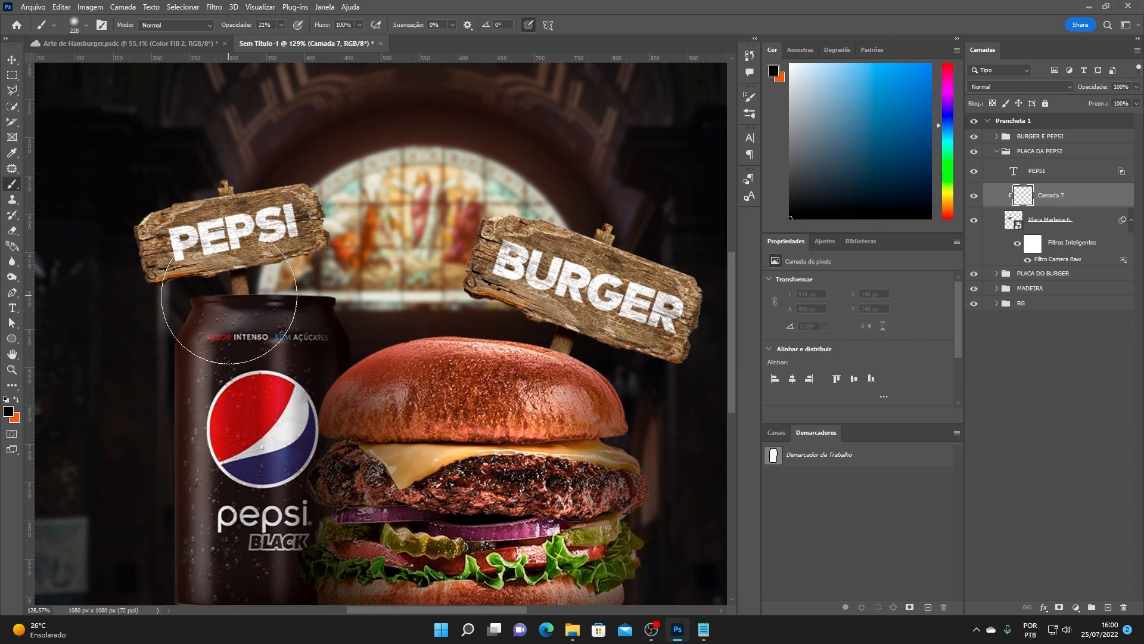
scroll(197, 315, up, 1)
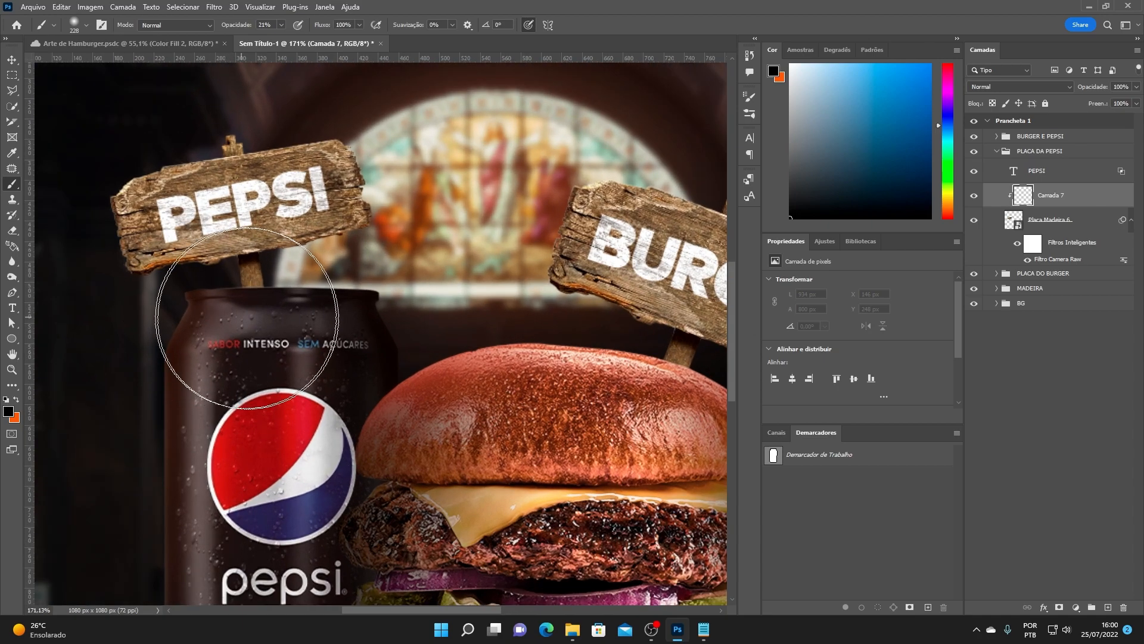
scroll(203, 334, up, 2)
mouse_move(383, 488)
mouse_down()
mouse_move(398, 483)
mouse_move(335, 454)
mouse_move(301, 457)
mouse_up()
drag(490, 413, 357, 399)
click(283, 25)
drag(284, 37, 402, 45)
- Paint a soft black shadow on the PEPSI sign's post just above the can with a 139 px brush, redoing the first attempt
drag(364, 334, 392, 333)
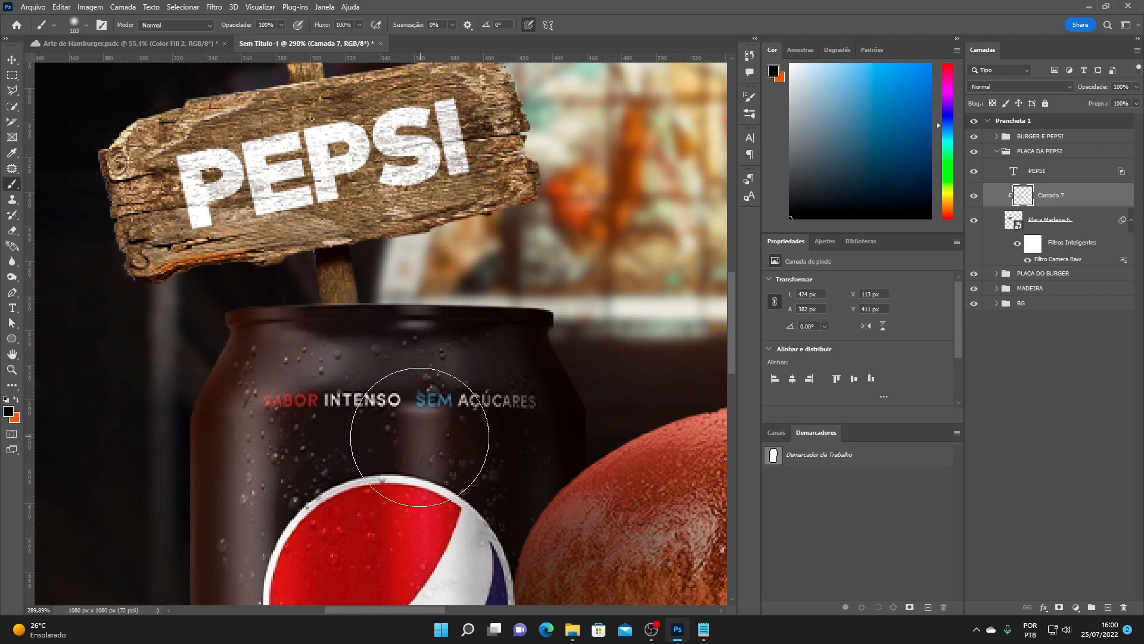
drag(475, 384, 384, 380)
drag(379, 378, 401, 378)
drag(489, 419, 452, 394)
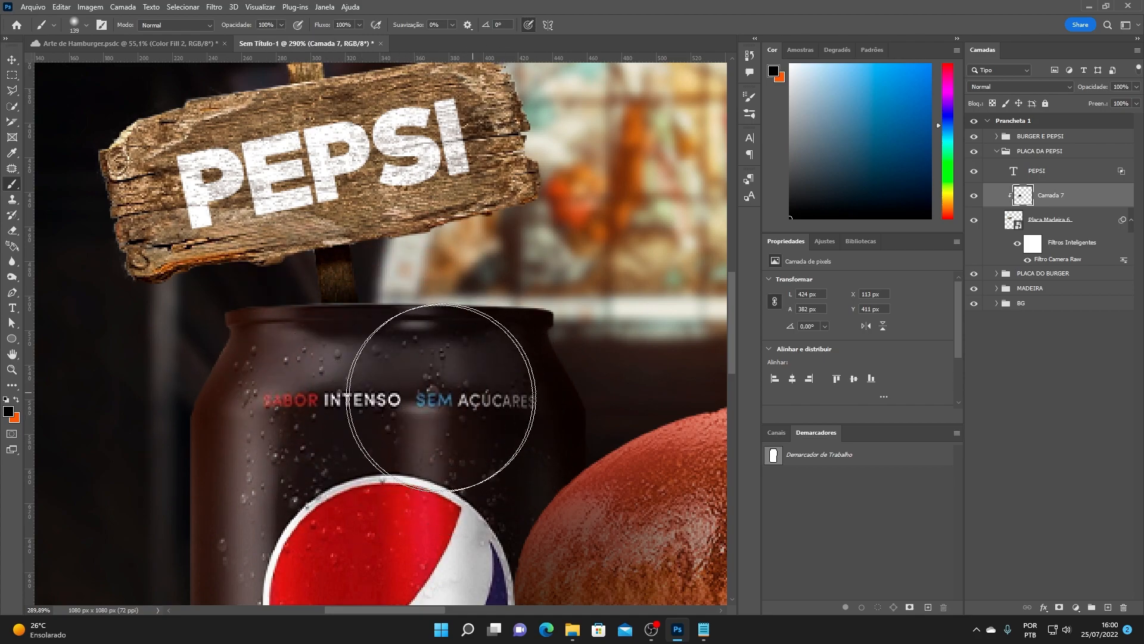
key(ctrl+z)
mouse_move(309, 419)
mouse_down()
mouse_move(418, 427)
mouse_move(539, 403)
mouse_up()
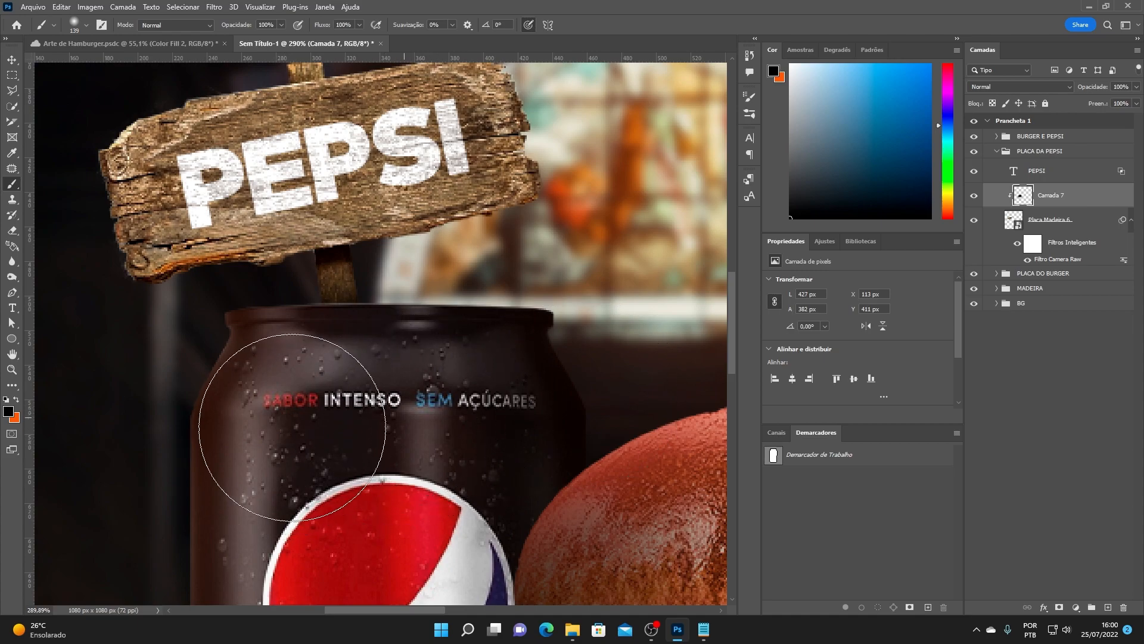
scroll(403, 227, down, 5)
scroll(406, 261, down, 2)
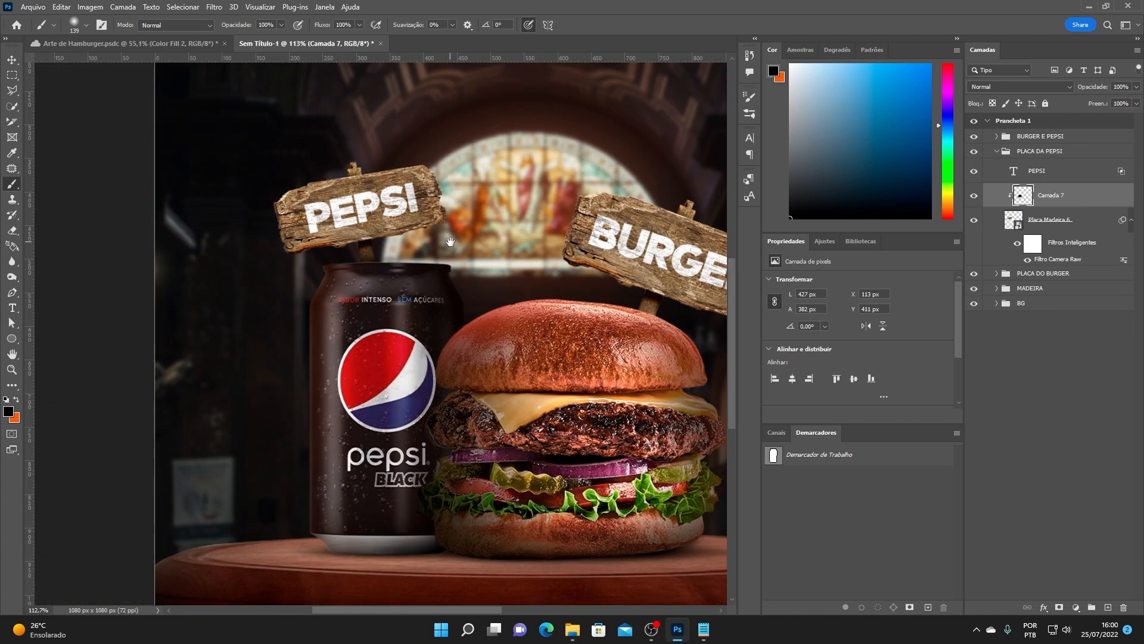
- Check the contents of the BURGER E PEPSI group and collapse both it and the PLACA DA PEPSI group
drag(450, 243, 438, 240)
drag(590, 280, 405, 239)
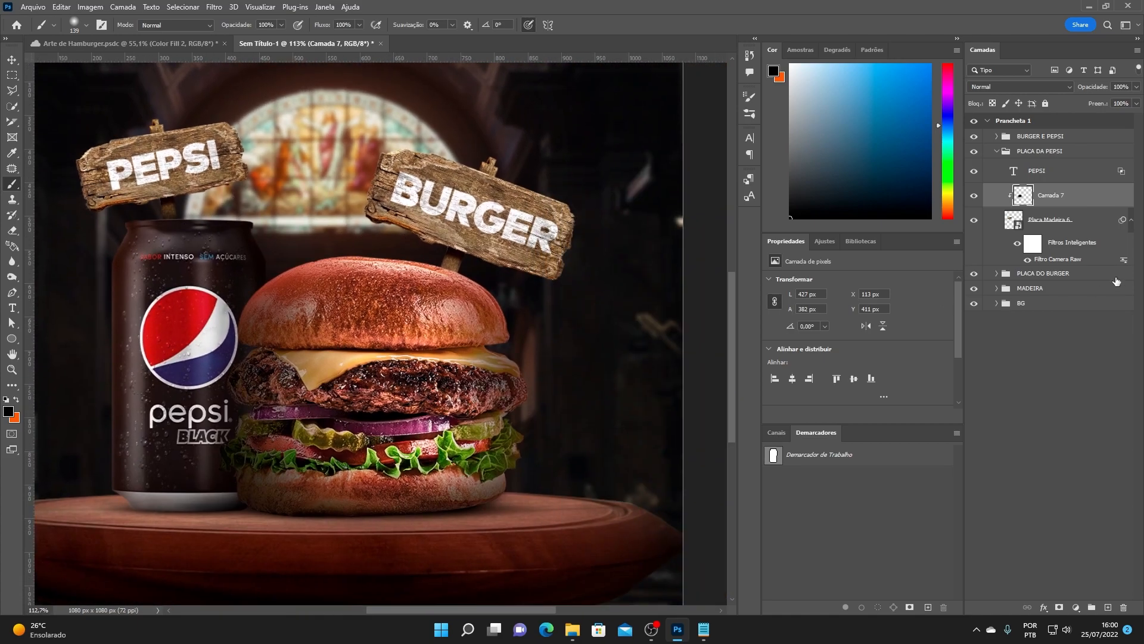
click(997, 137)
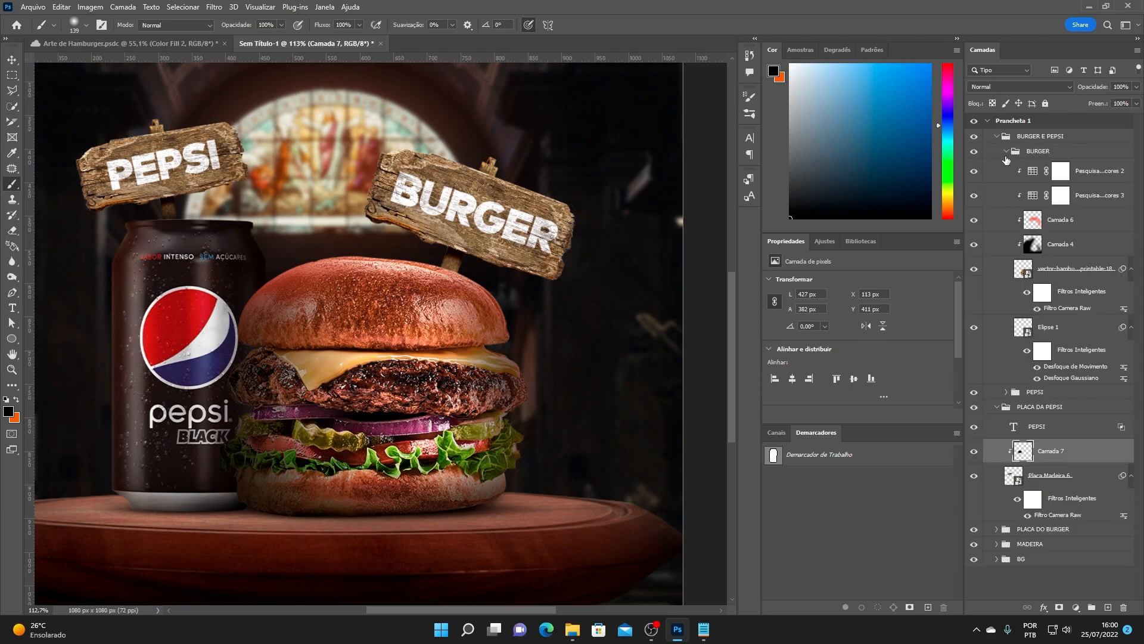
click(997, 137)
click(997, 152)
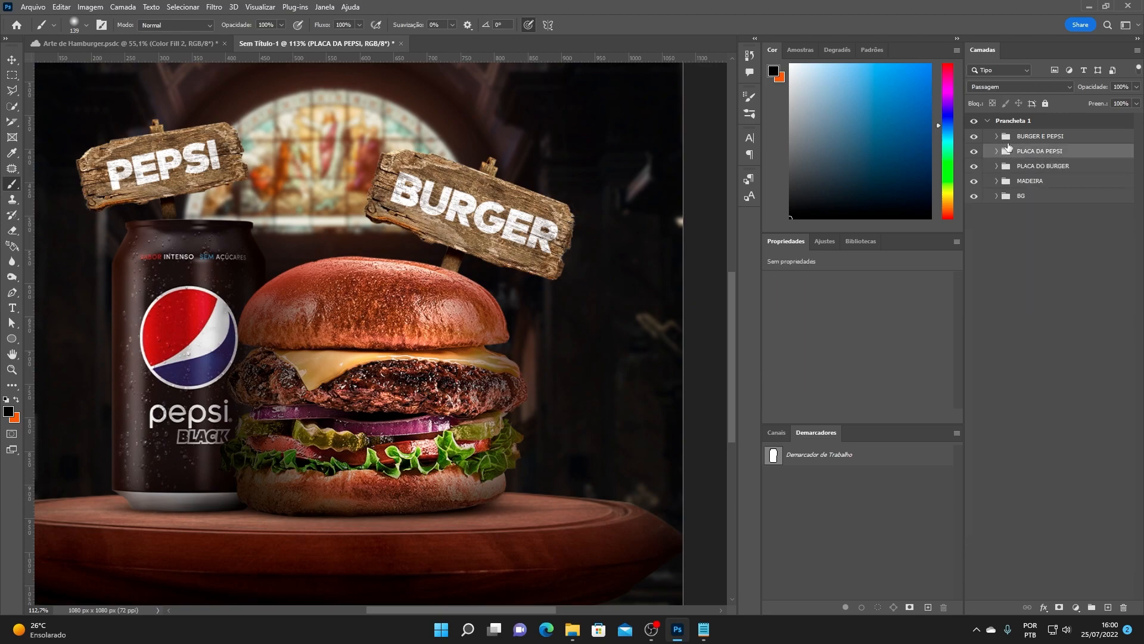
click(997, 138)
click(997, 137)
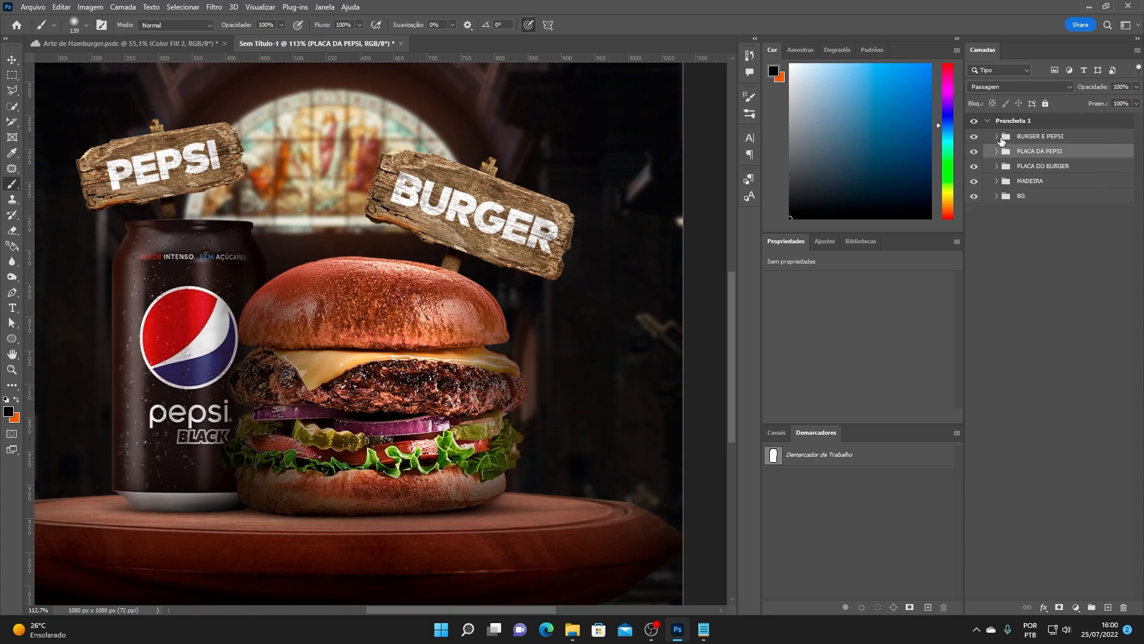
- Create a new layer above Placa Madeira 6 in the PLACA DO BURGER group and clip it to the sign
click(997, 166)
click(1069, 214)
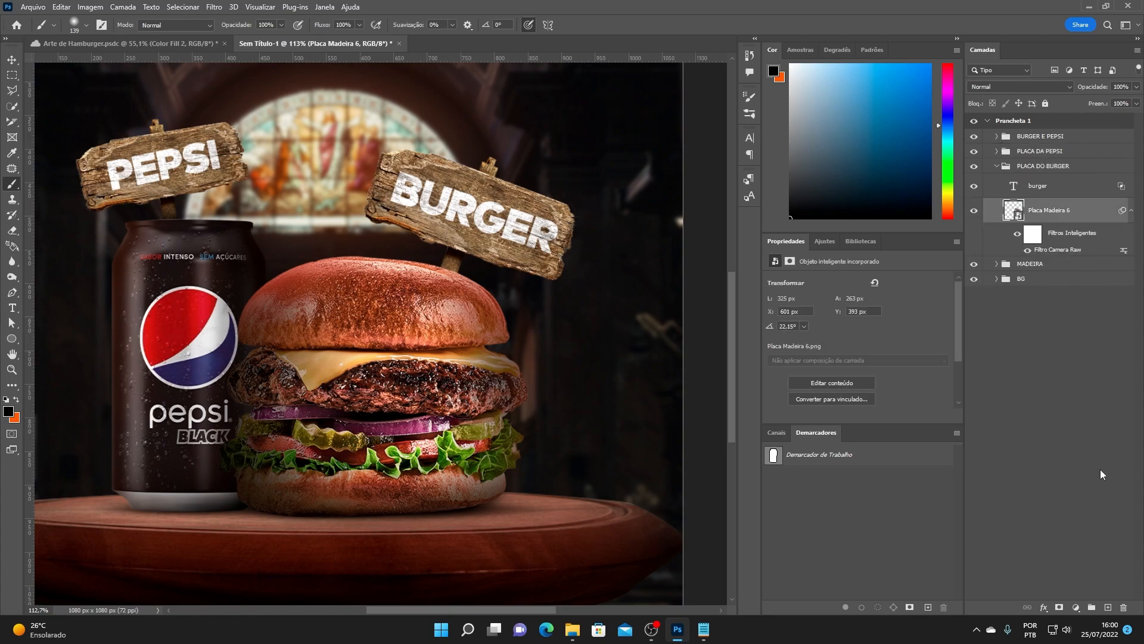
click(1108, 607)
alt+click(1011, 220)
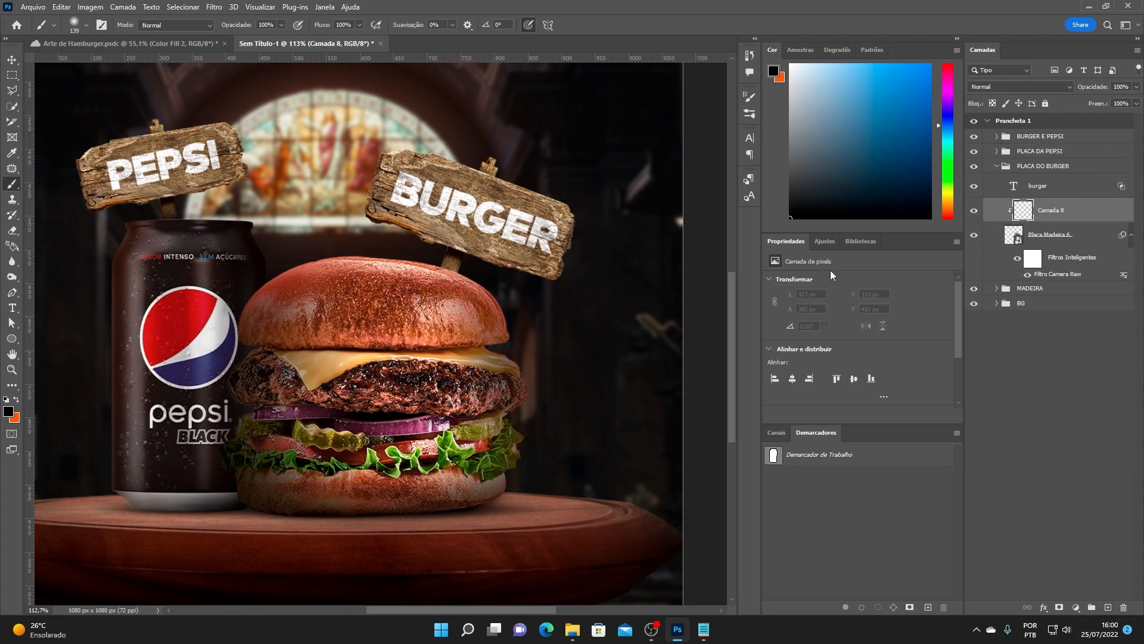
- Paint a soft black shadow on the BURGER sign's post where it meets the top bun
scroll(462, 244, up, 5)
drag(353, 382, 391, 402)
mouse_move(453, 381)
mouse_down()
mouse_move(376, 383)
mouse_move(429, 388)
mouse_move(383, 390)
mouse_up()
scroll(383, 389, down, 6)
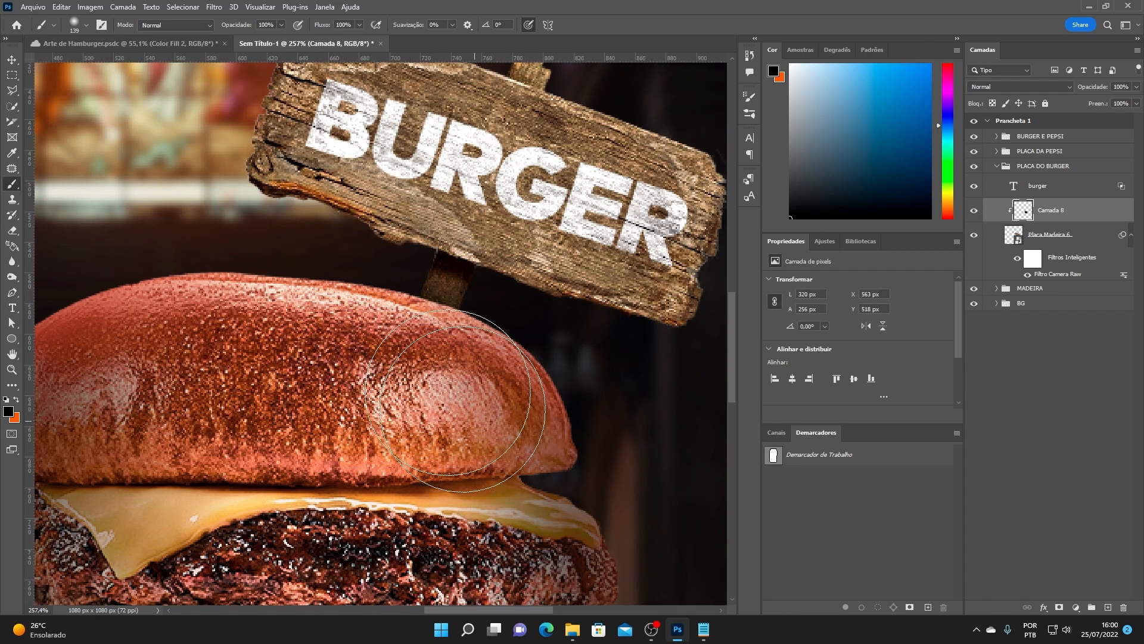
scroll(492, 242, up, 1)
drag(475, 235, 449, 291)
- Switch to the Move tool, deselect the layer and examine the shaded signs in the whole composition
click(13, 60)
click(140, 147)
scroll(341, 272, up, 3)
drag(351, 280, 343, 266)
scroll(458, 297, down, 4)
scroll(470, 327, up, 2)
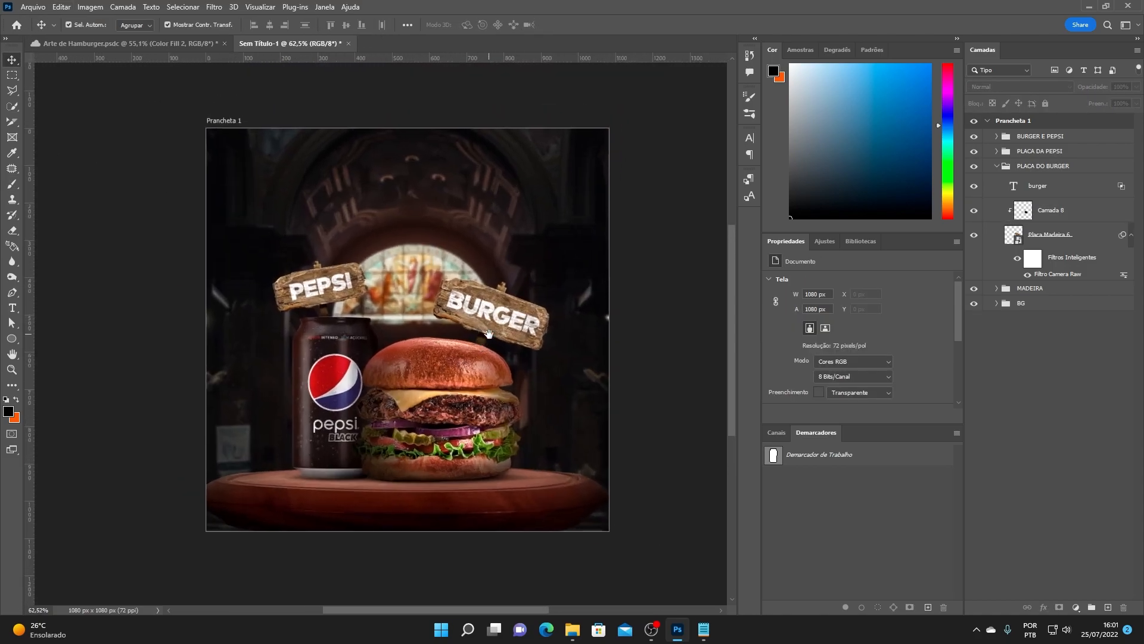
scroll(465, 375, up, 1)
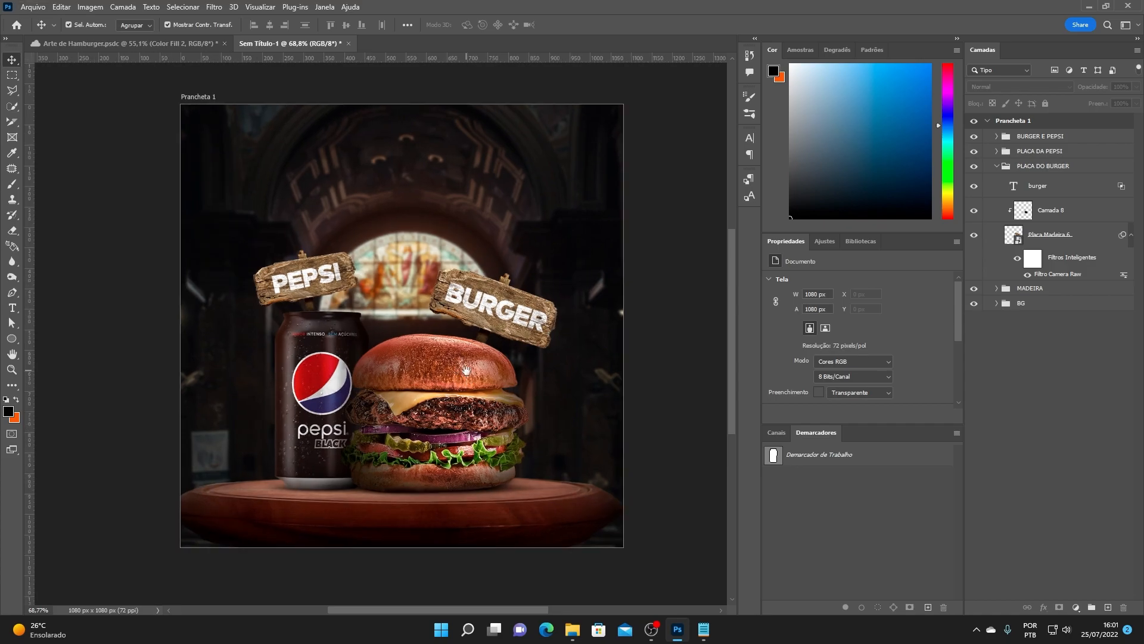
drag(467, 364, 468, 358)
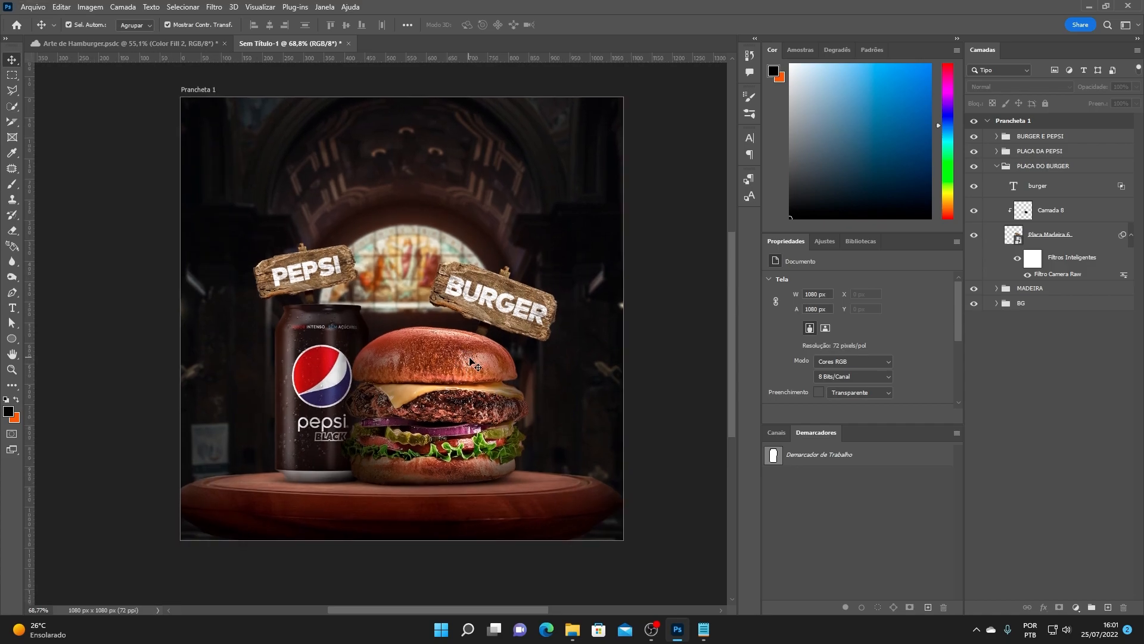
- Collapse the PLACA DO BURGER group and create a new layer above the BURGER E PEPSI group
click(996, 167)
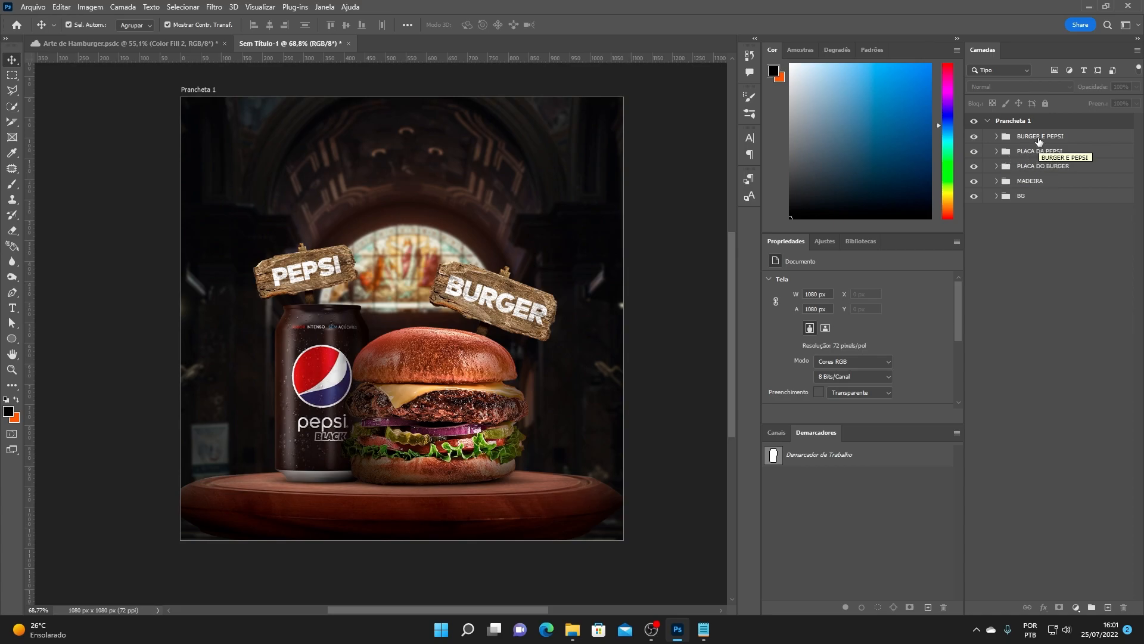
click(986, 136)
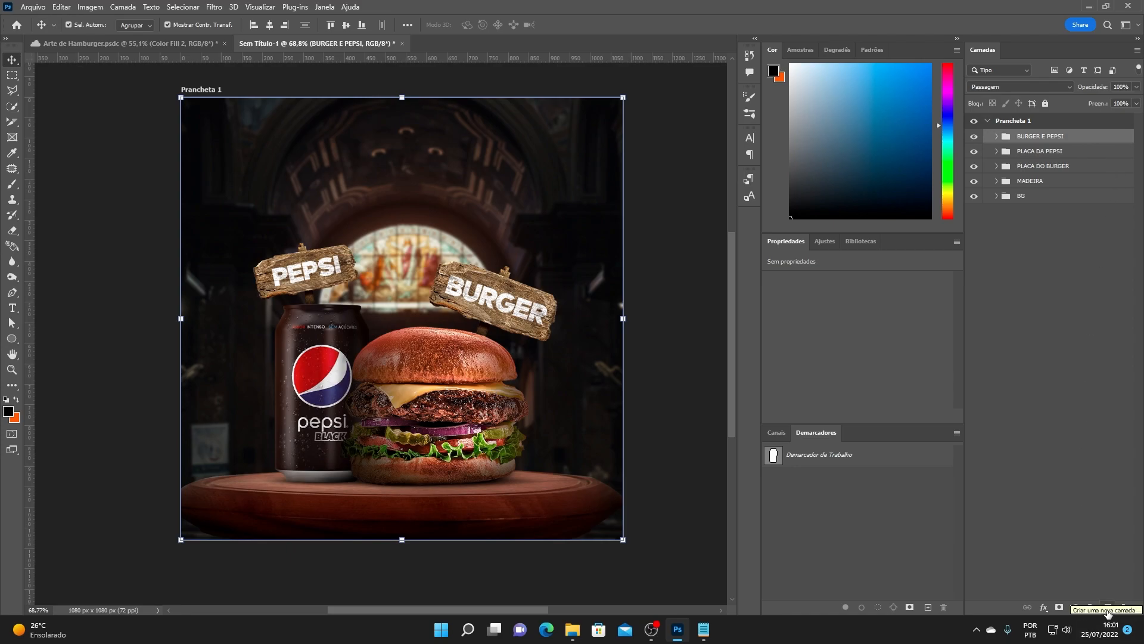
click(1108, 607)
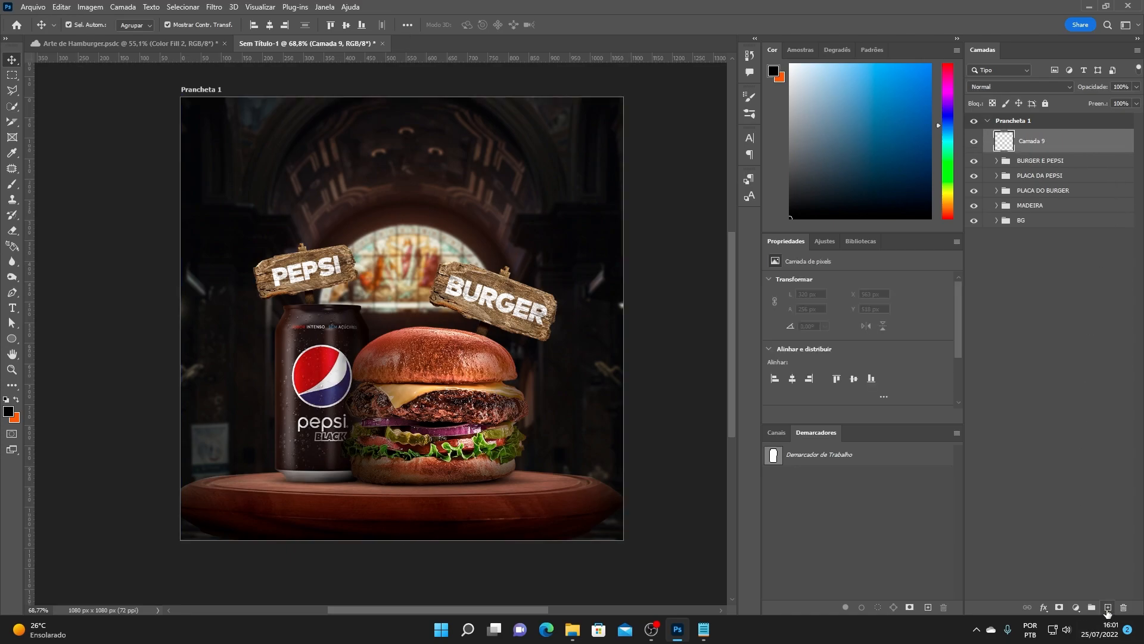
- Locate the Pack de Brushes file in the ARQUIVOS DA AULA folder in File Explorer, then return to Photoshop
click(572, 628)
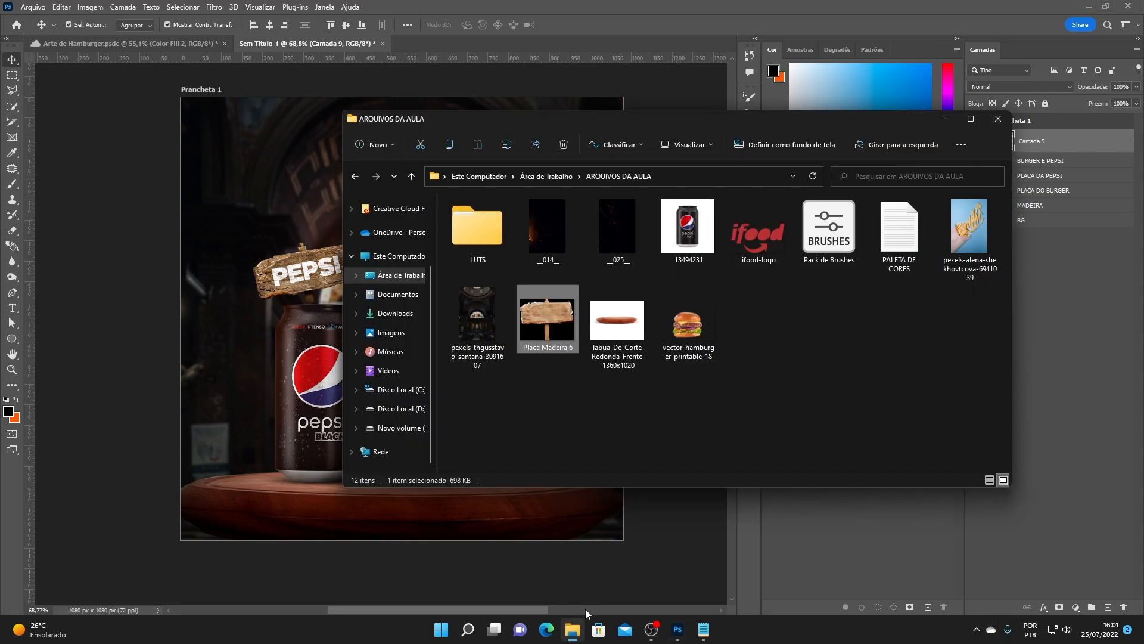
click(840, 253)
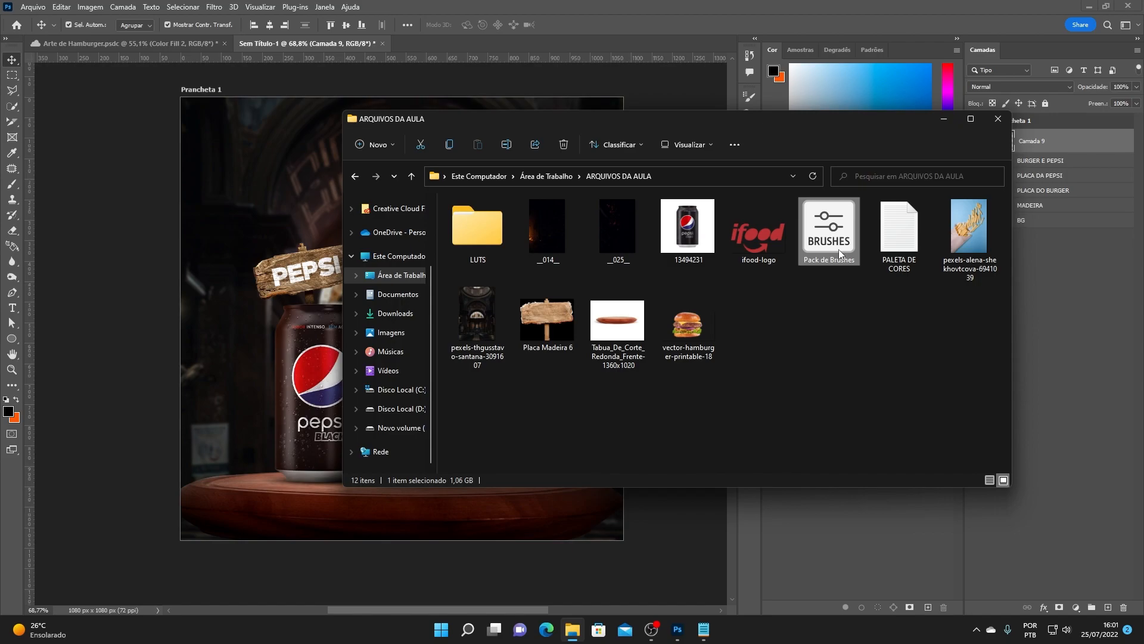
click(943, 120)
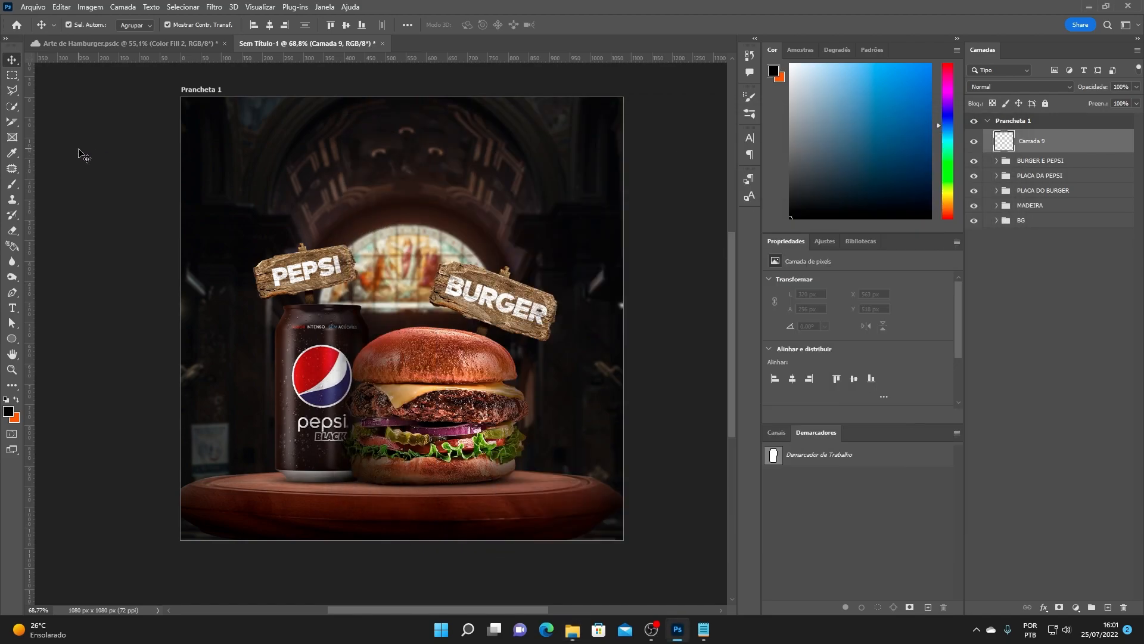
- Select the Brush tool and choose the 1808 px smoke tip from the available brush tips
click(13, 185)
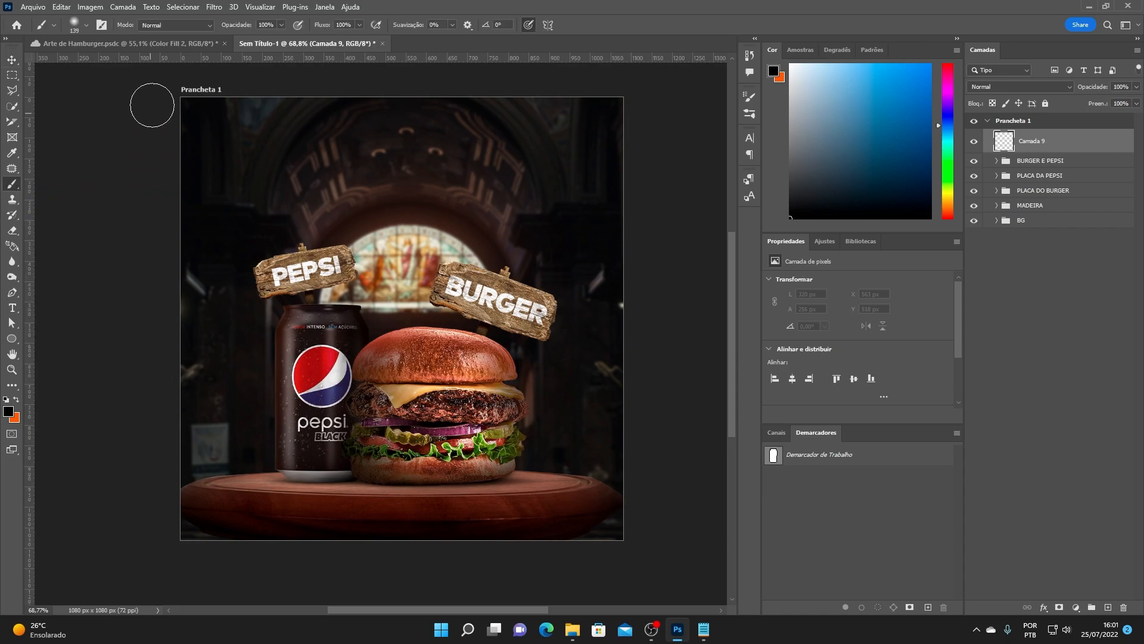
click(102, 25)
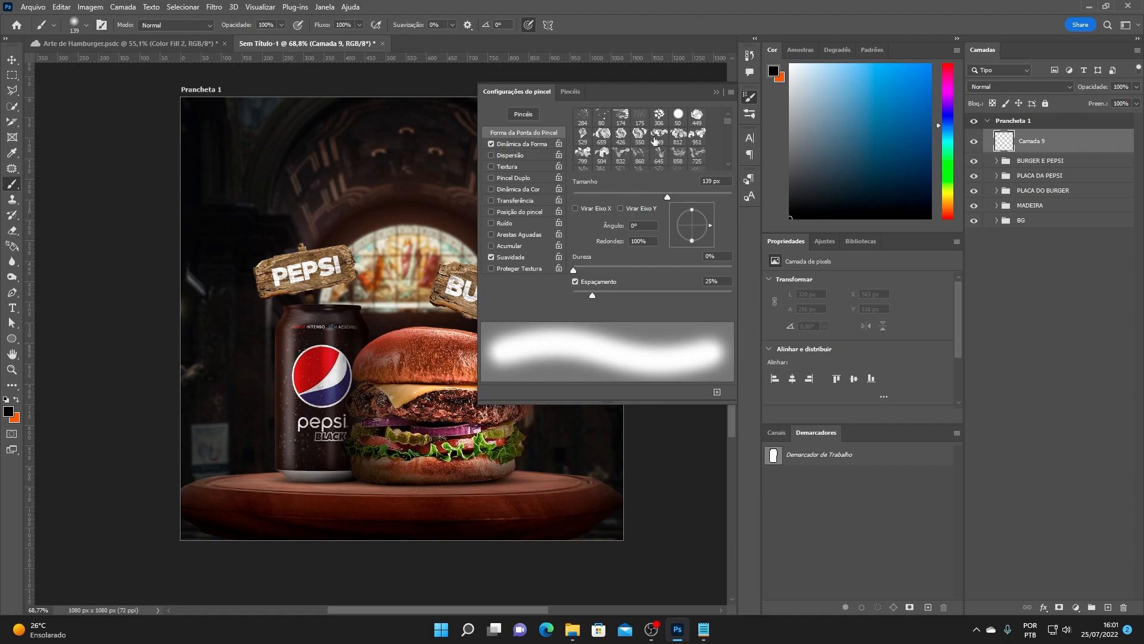
scroll(667, 144, down, 2)
scroll(672, 143, down, 2)
scroll(697, 168, down, 3)
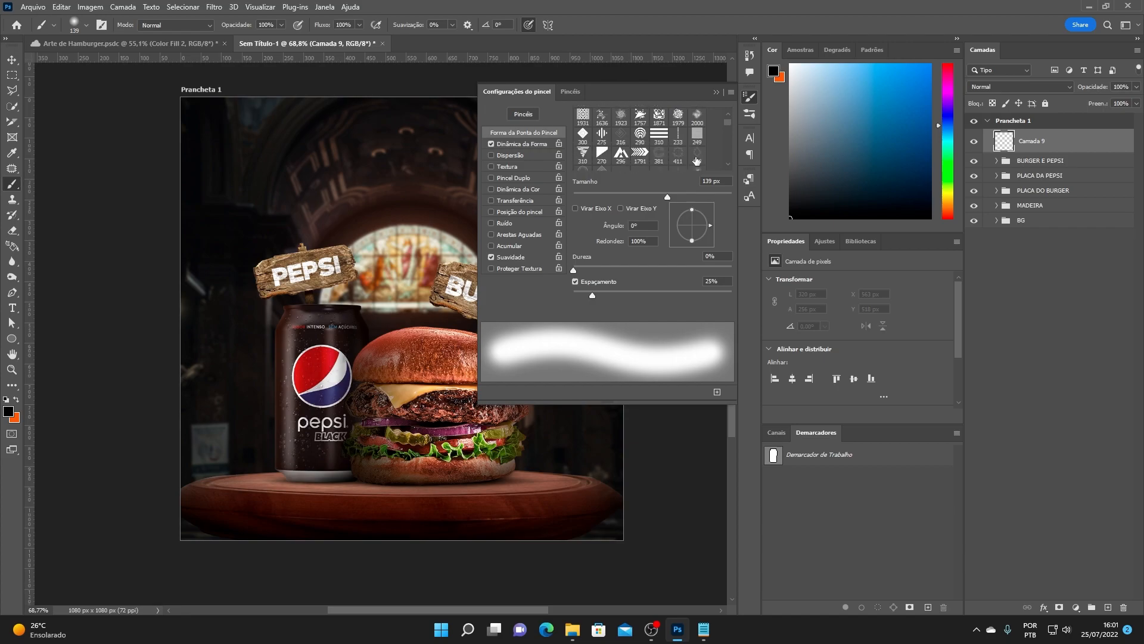
scroll(696, 161, down, 3)
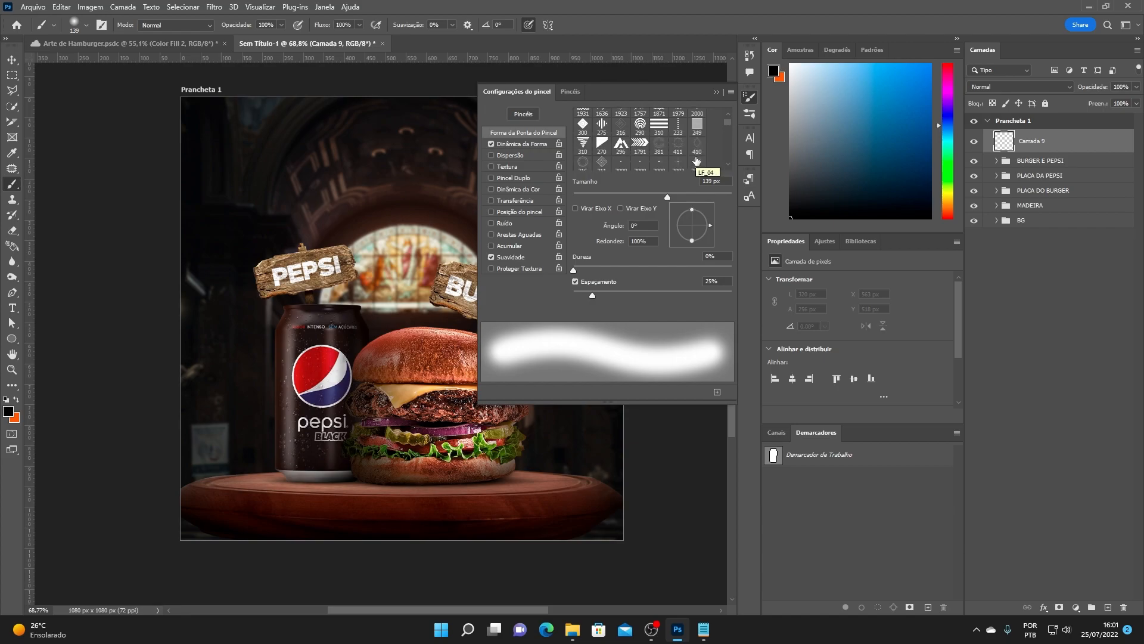
scroll(697, 166, down, 5)
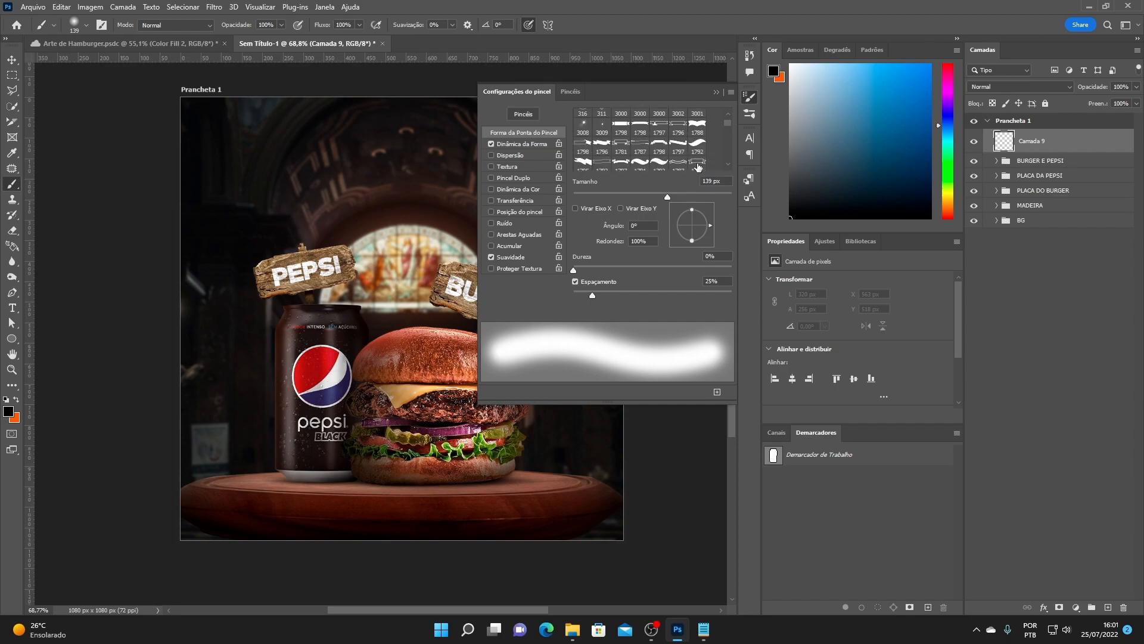
scroll(685, 165, down, 5)
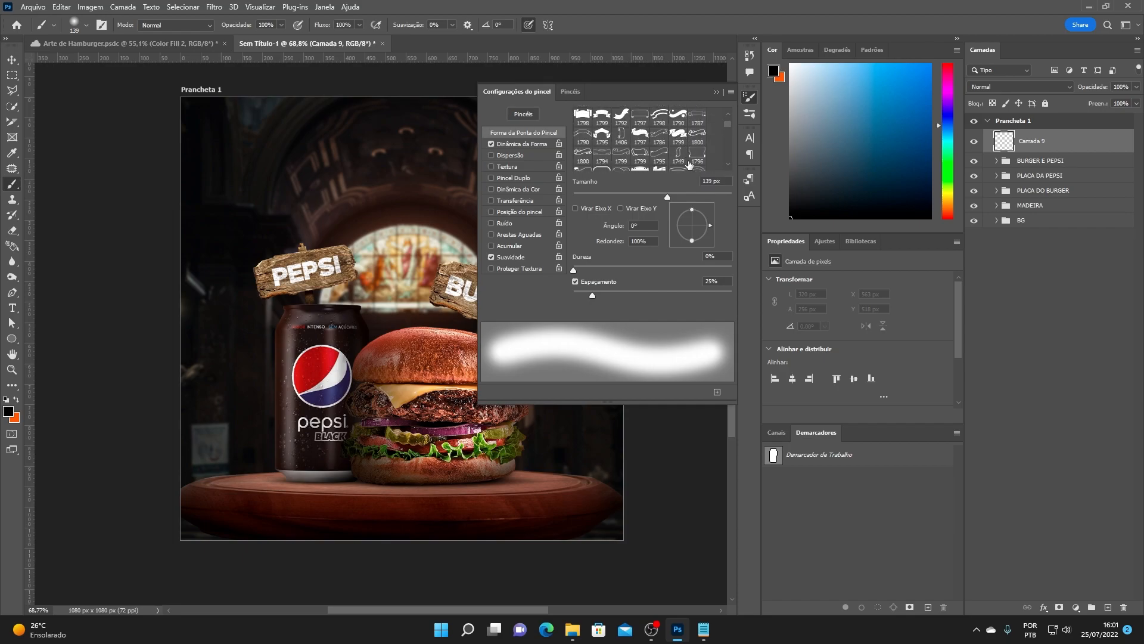
scroll(683, 166, down, 2)
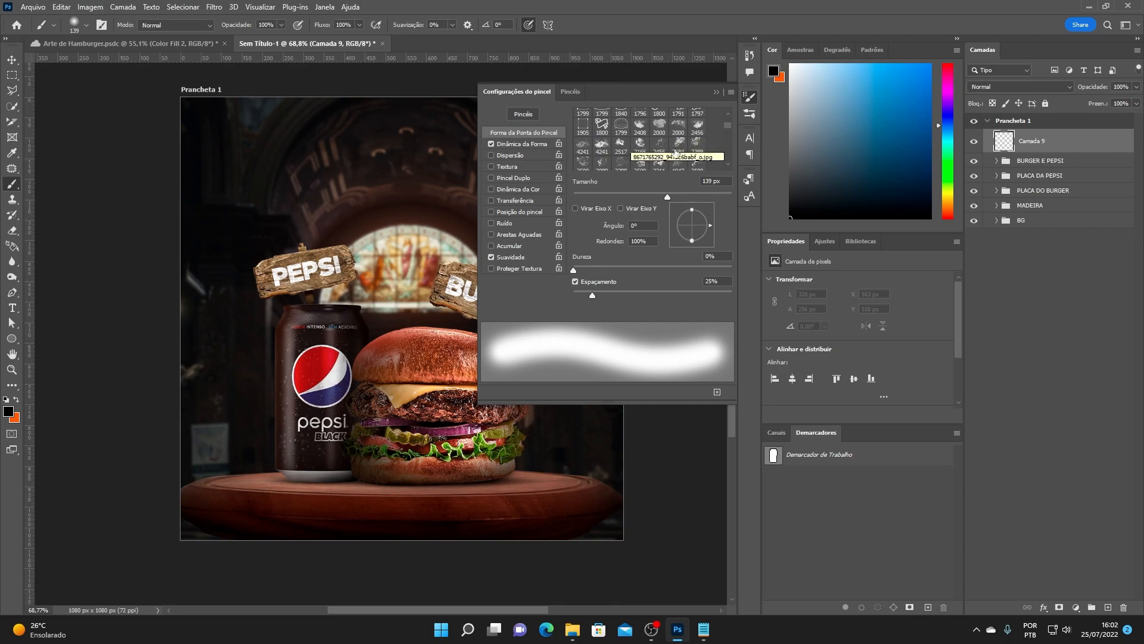
scroll(671, 157, down, 2)
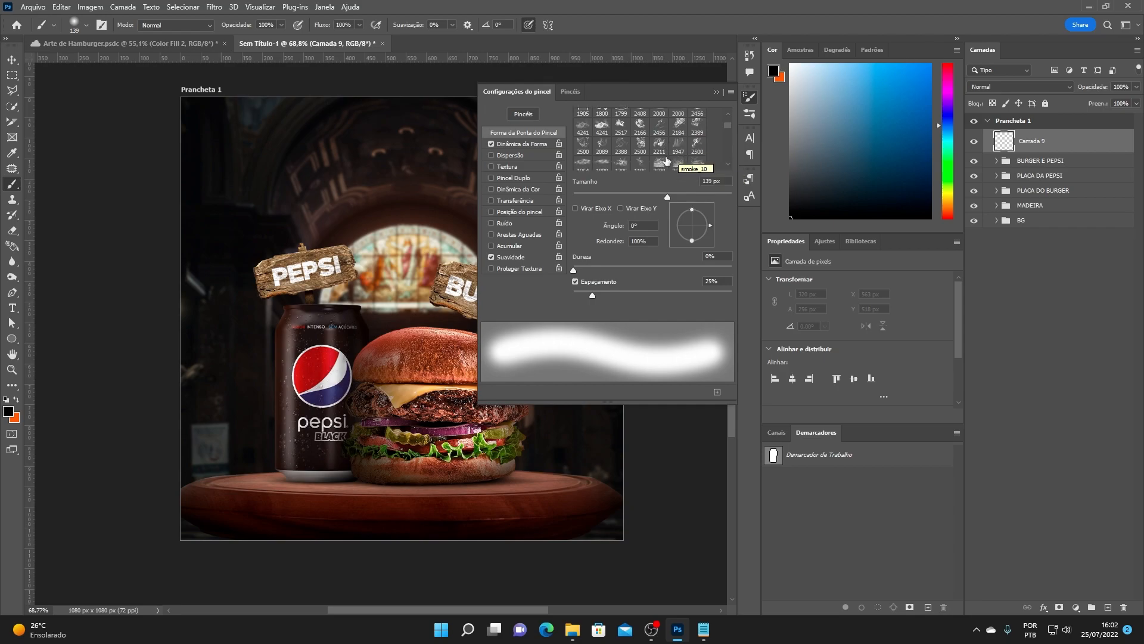
scroll(685, 164, down, 1)
click(602, 157)
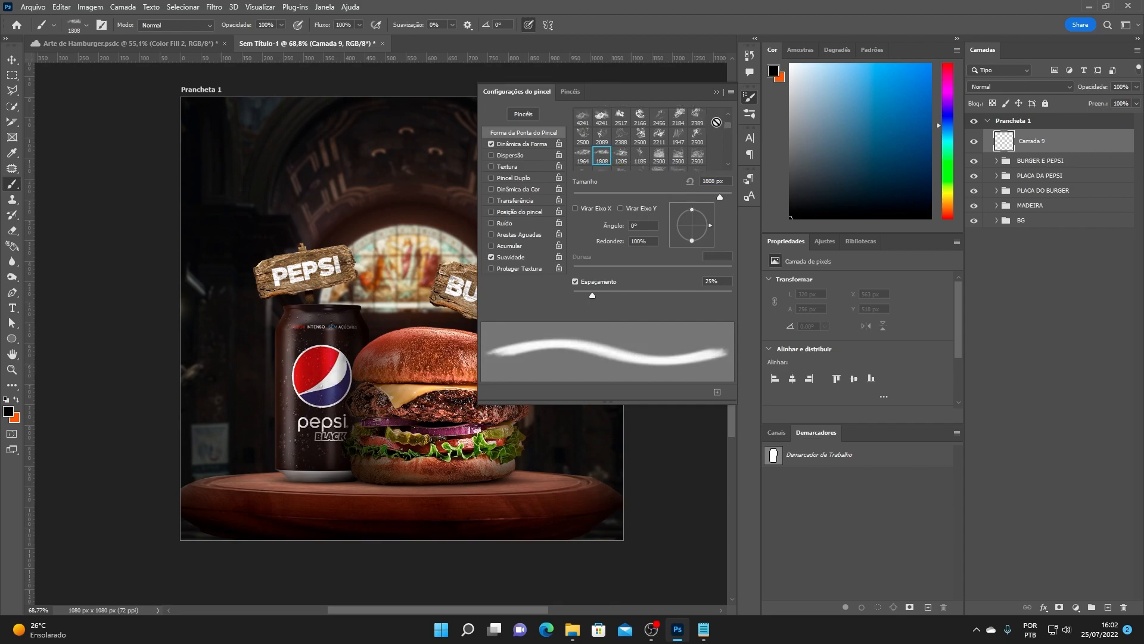
scroll(663, 161, down, 1)
scroll(663, 161, down, 1)
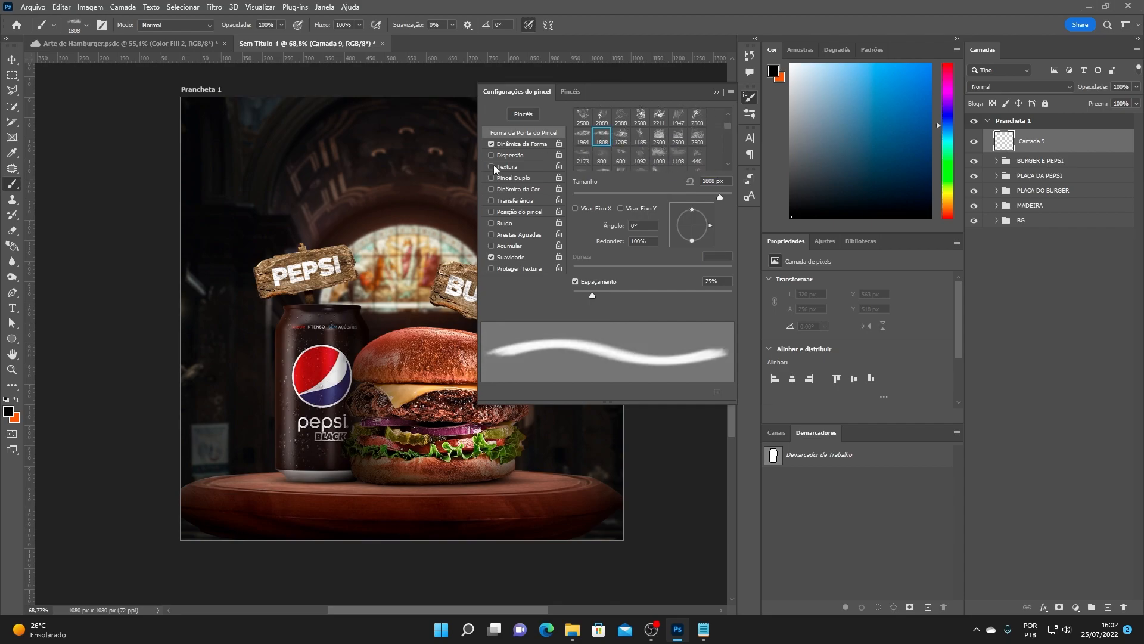
- Reduce the smoke brush to 589 px, try one orange stamp near the burger's base, and undo it
right_click(333, 246)
drag(258, 194, 8, 203)
key(x)
click(403, 436)
key(ctrl+z)
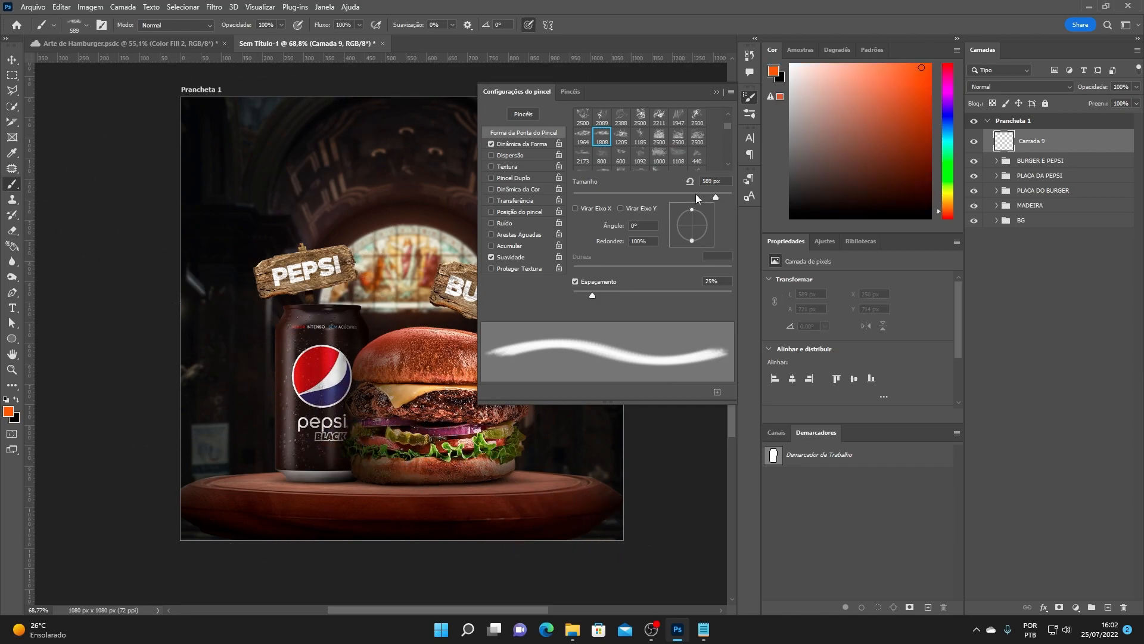
- Close the brush settings, set the foreground colour to white and stamp smoke across the burger's bottom bun on Camada 9
click(722, 91)
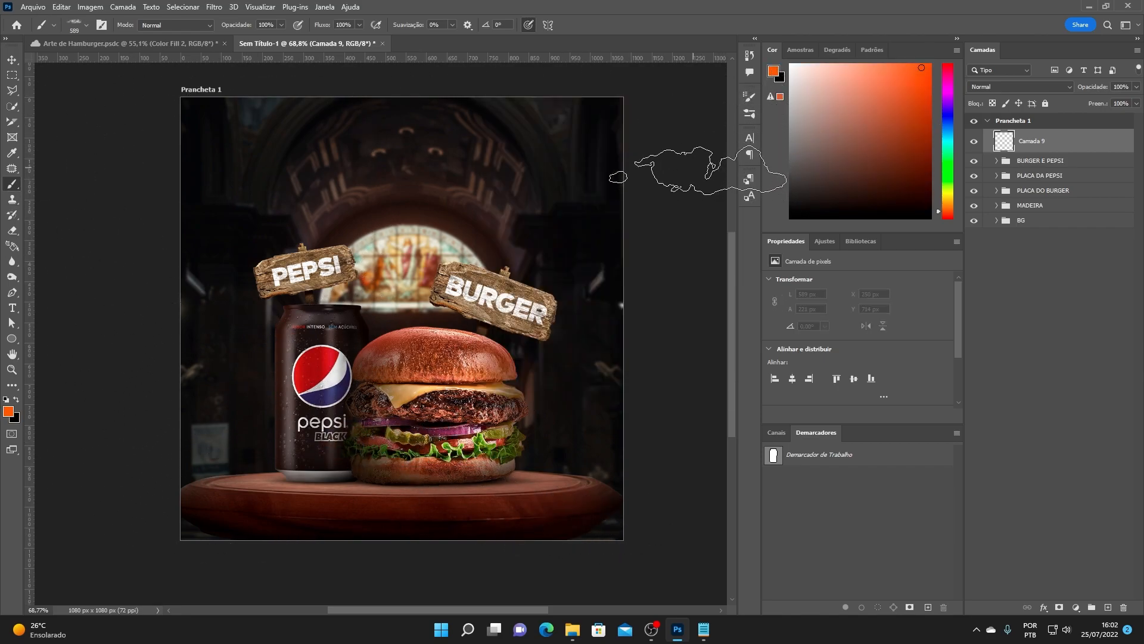
key(x)
click(791, 64)
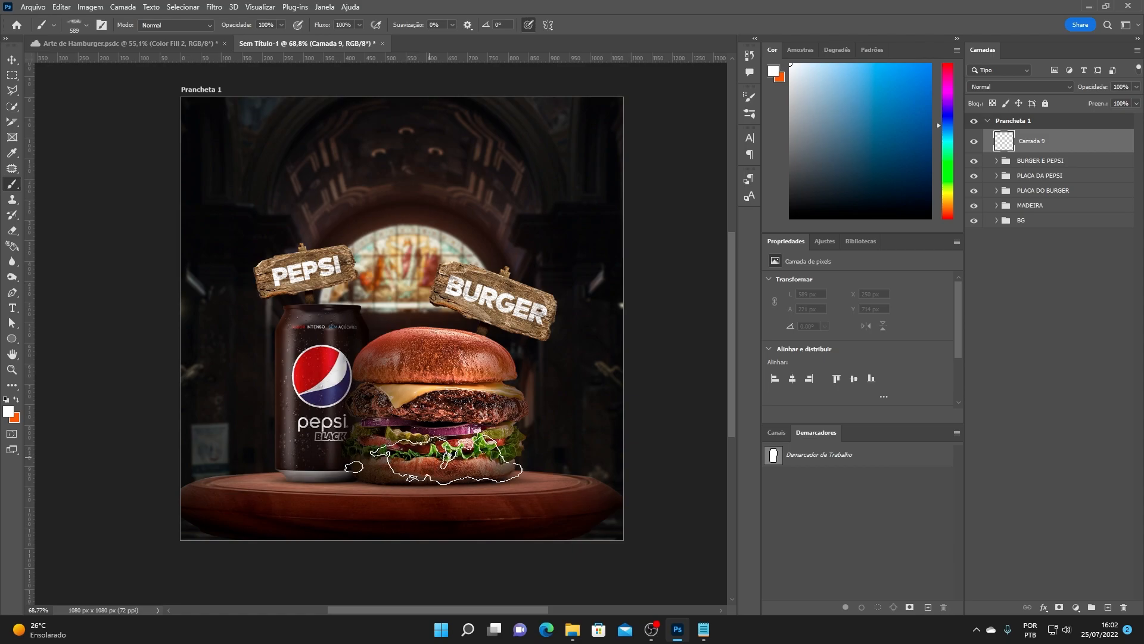
alt+right_click(420, 459)
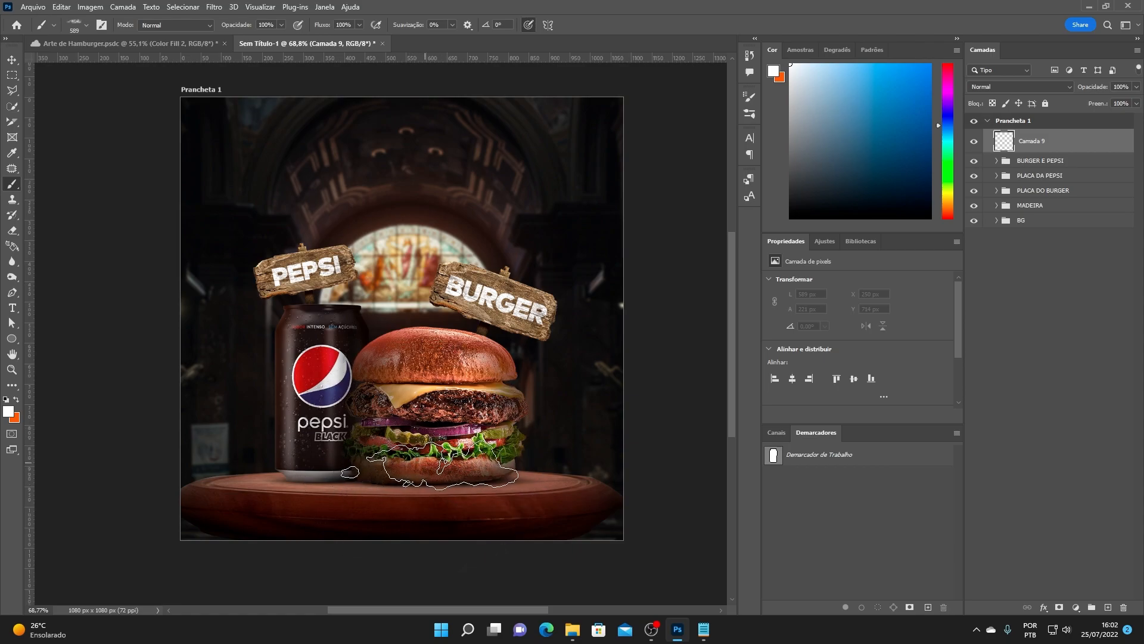
click(428, 462)
- Stamp smoke at 505 px over the PEPSI sign and at 514 px over the BURGER sign, each on its own new layer
right_click(480, 292)
double_click(590, 391)
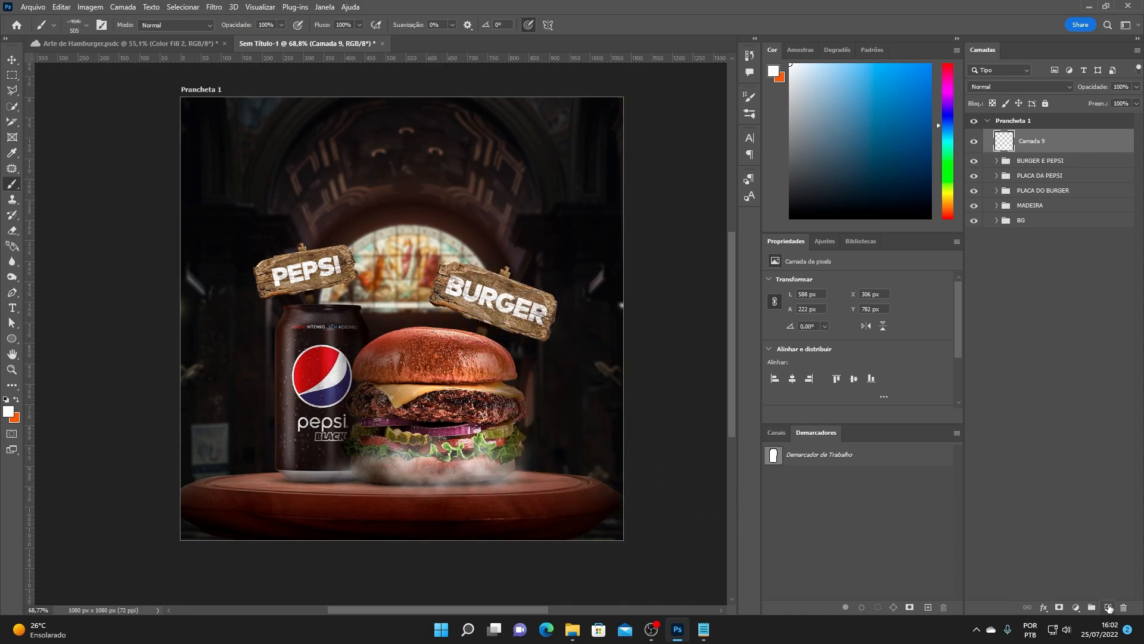
click(1108, 607)
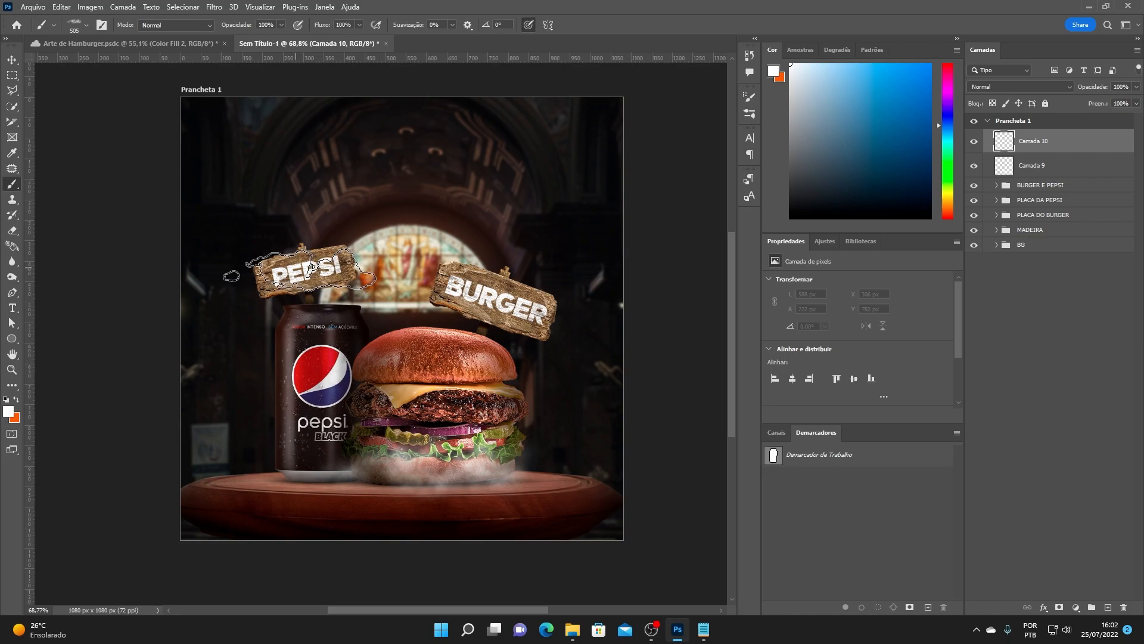
click(298, 268)
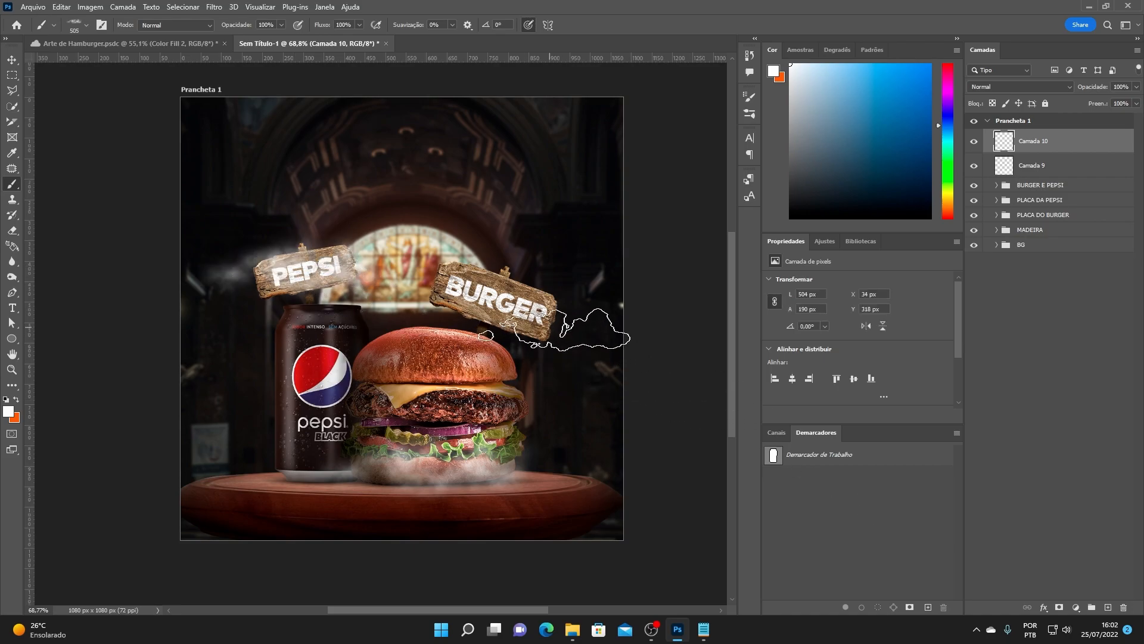
click(1108, 607)
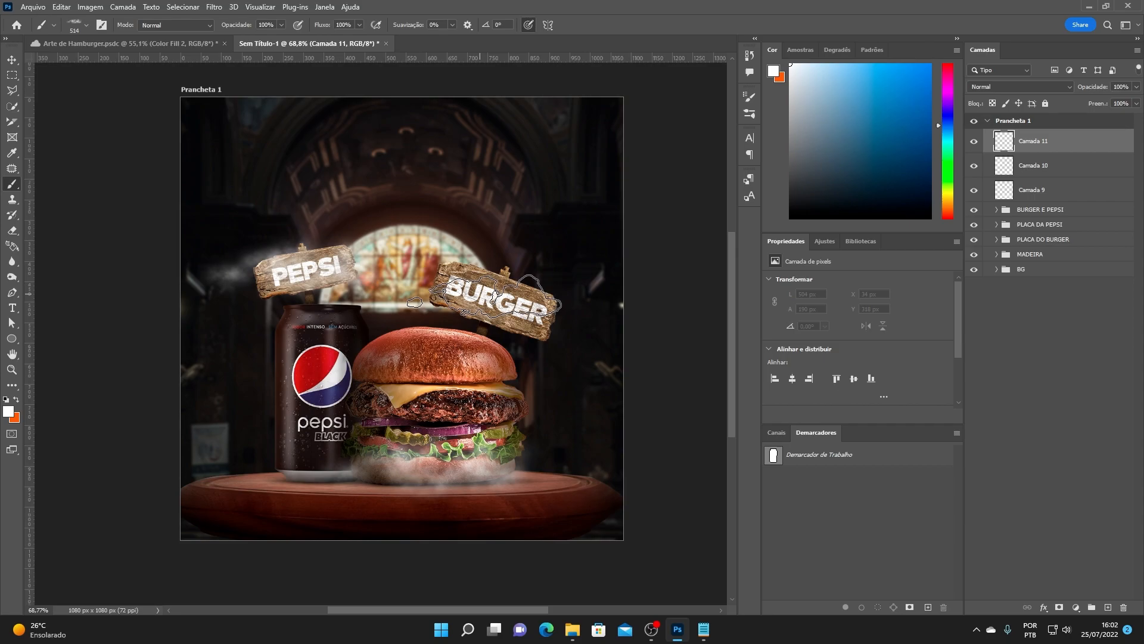
click(481, 293)
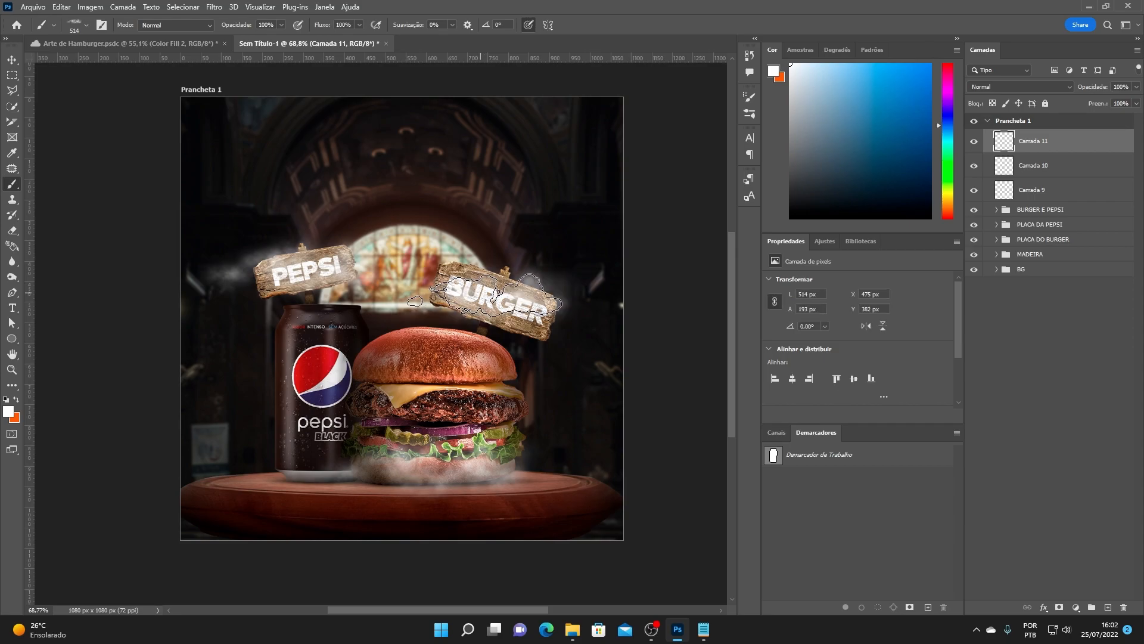
- Transform the BURGER sign's smoke, scaling it to about 97.4% and rotating it about 15.3° clockwise to follow the sign
click(12, 60)
scroll(536, 273, up, 3)
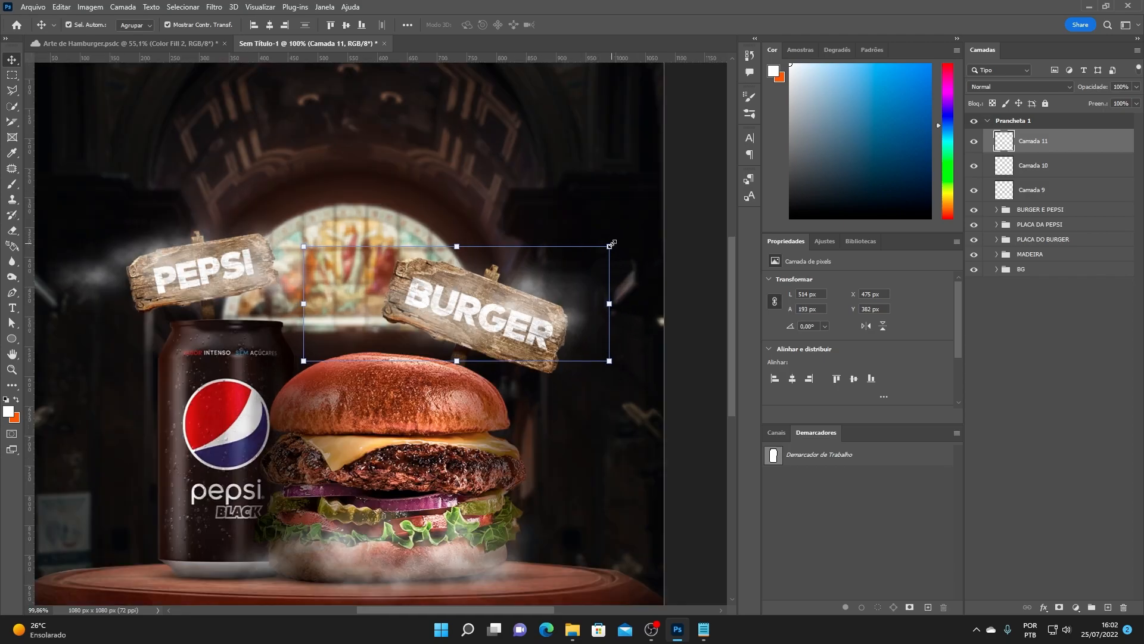
drag(611, 244, 655, 274)
drag(521, 306, 526, 307)
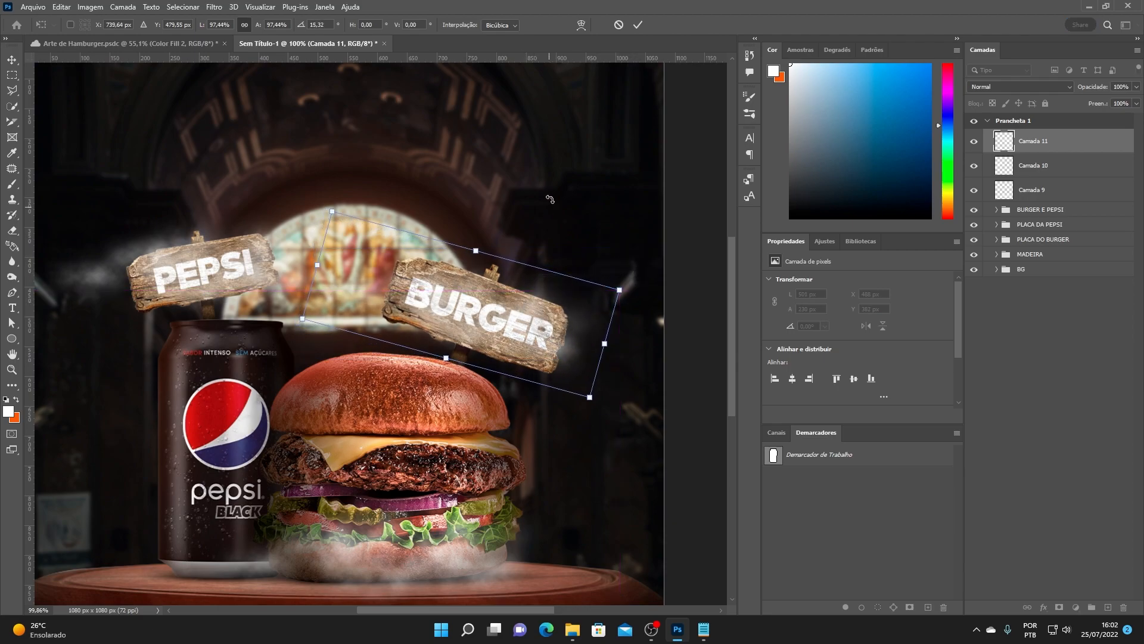
click(638, 25)
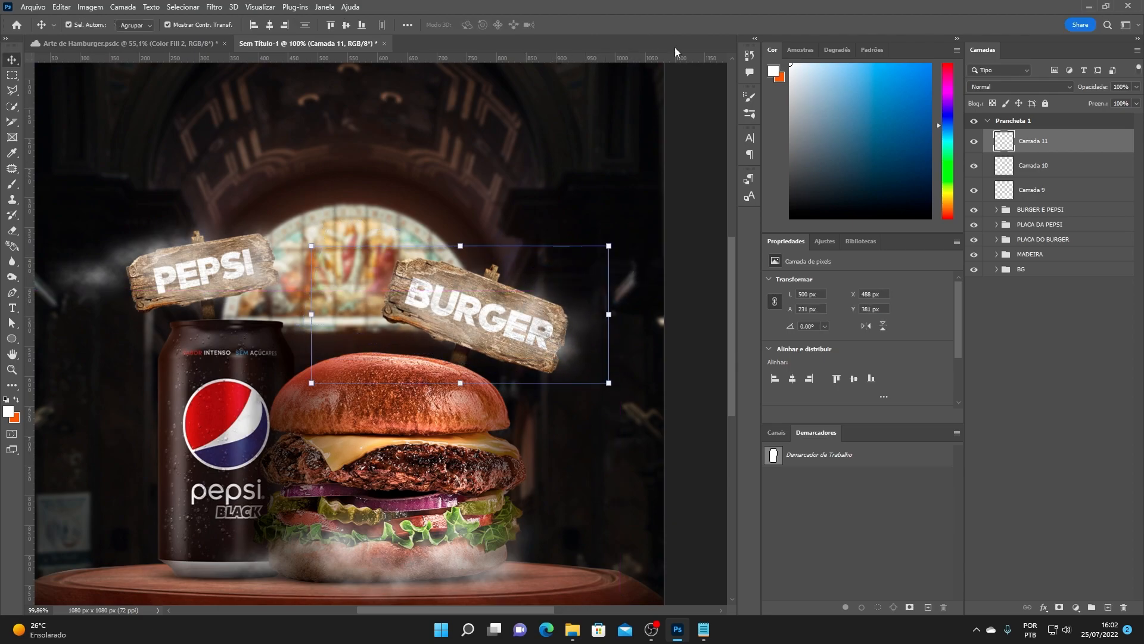
- Lower the opacity of the BURGER sign's smoke layer, Camada 11, to about 71%
click(1136, 87)
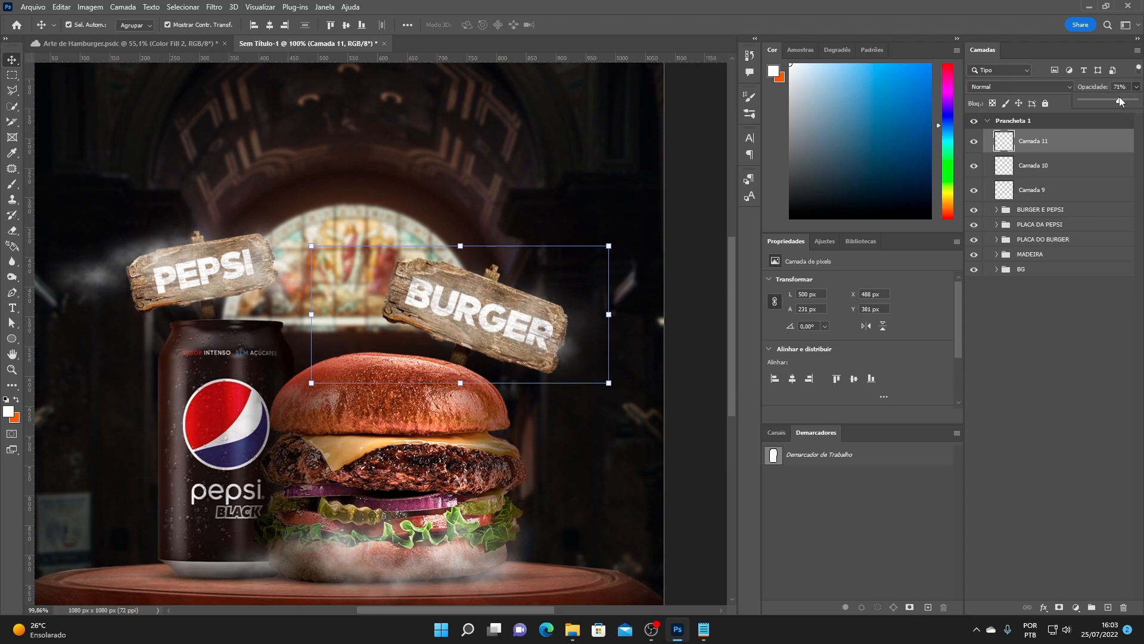
click(1120, 86)
click(687, 261)
- Rotate the PEPSI sign's smoke about 13.8° counter-clockwise and scale it down to fit around the sign
click(252, 250)
drag(351, 203, 316, 185)
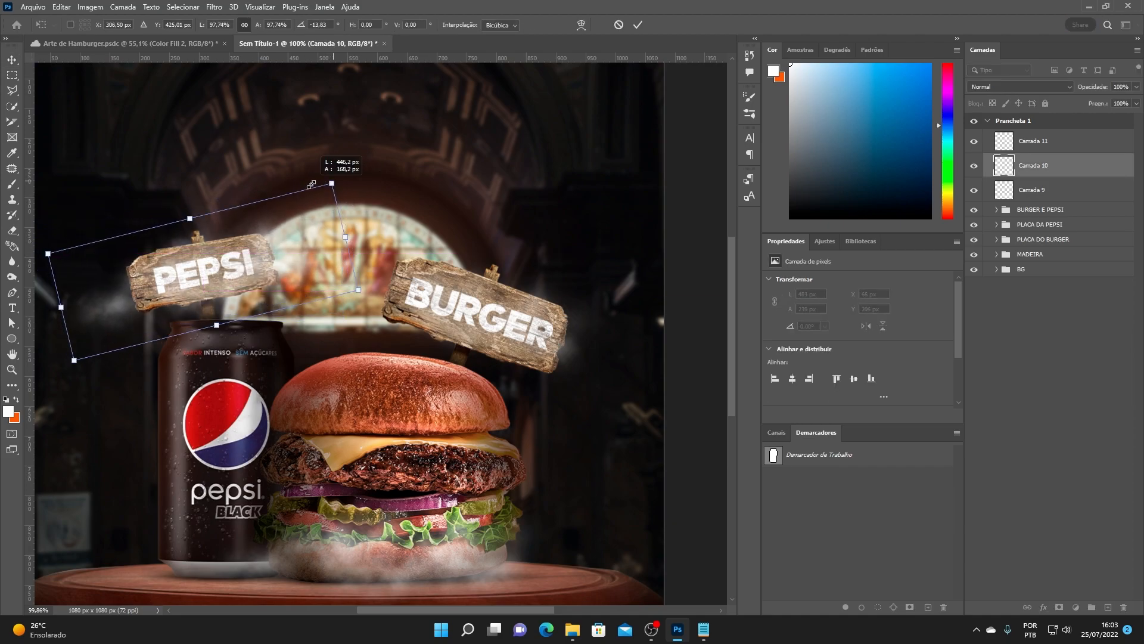
click(637, 24)
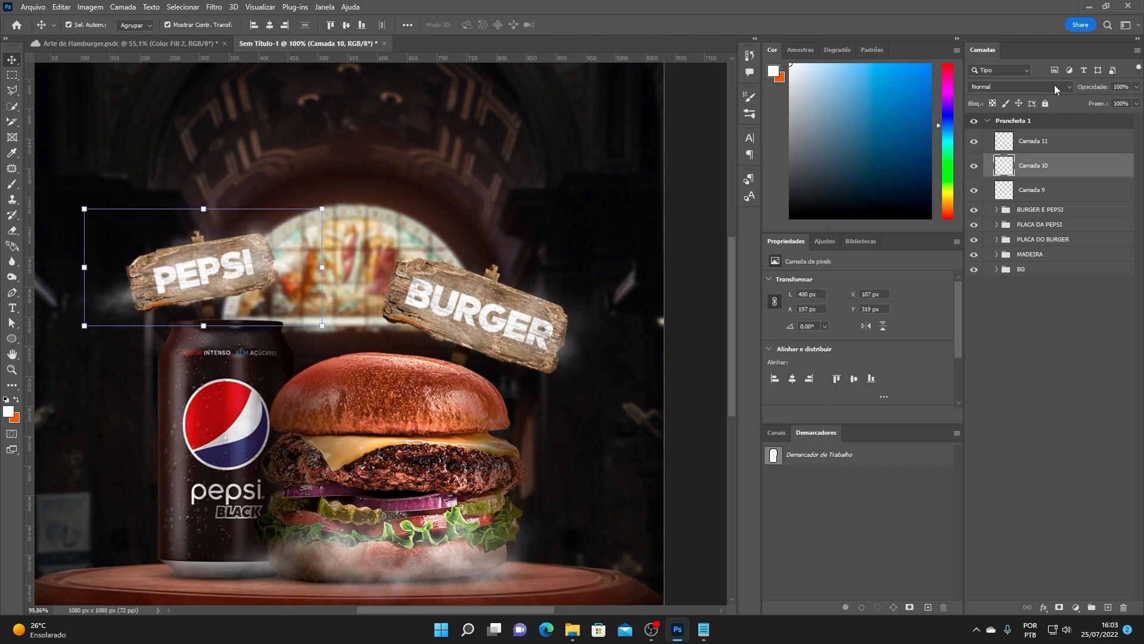
- Lower the opacity of the PEPSI sign's smoke layer, Camada 10, to about 68% and deselect it
drag(1136, 90, 1120, 104)
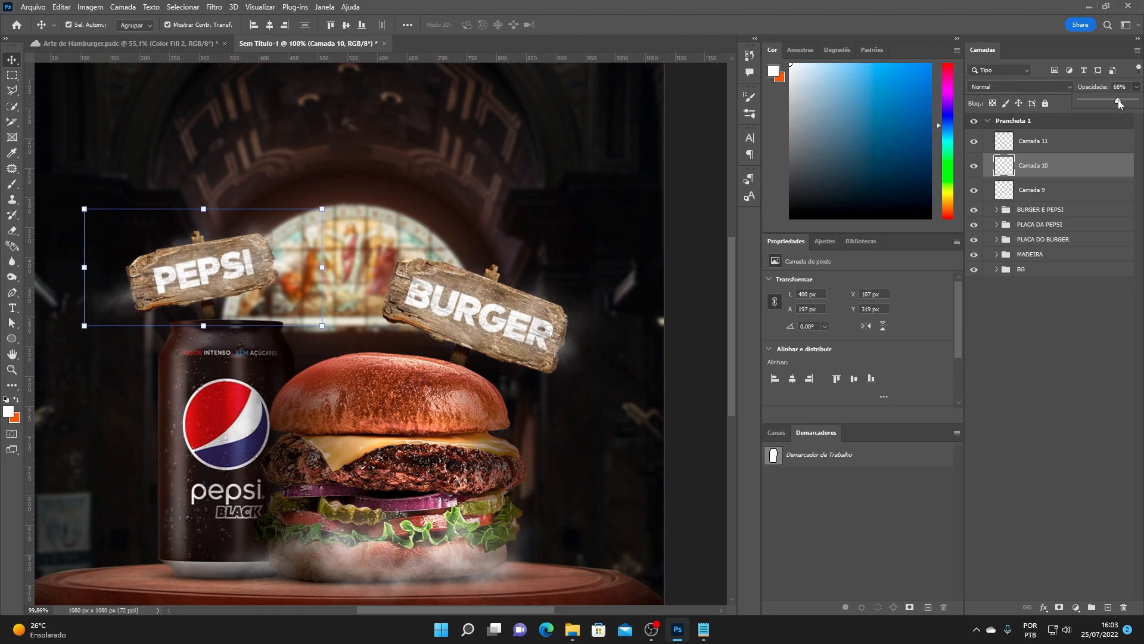
click(1055, 375)
click(1056, 375)
- Select the smoke at the burger's base and enlarge it to about 107%
scroll(465, 250, down, 3)
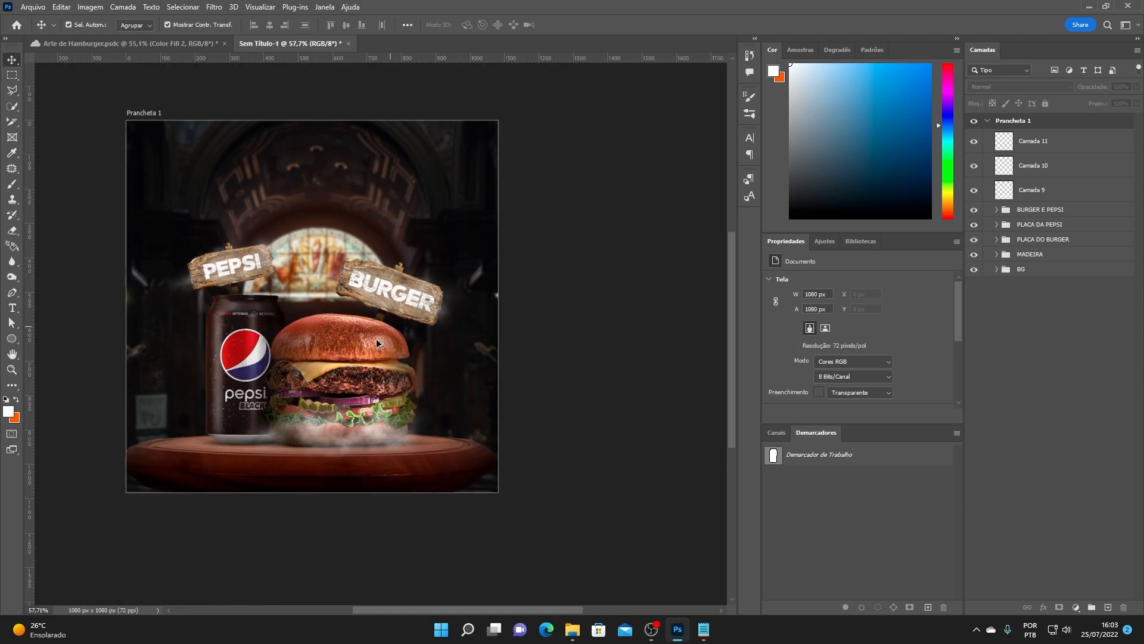
scroll(320, 446, up, 1)
click(320, 446)
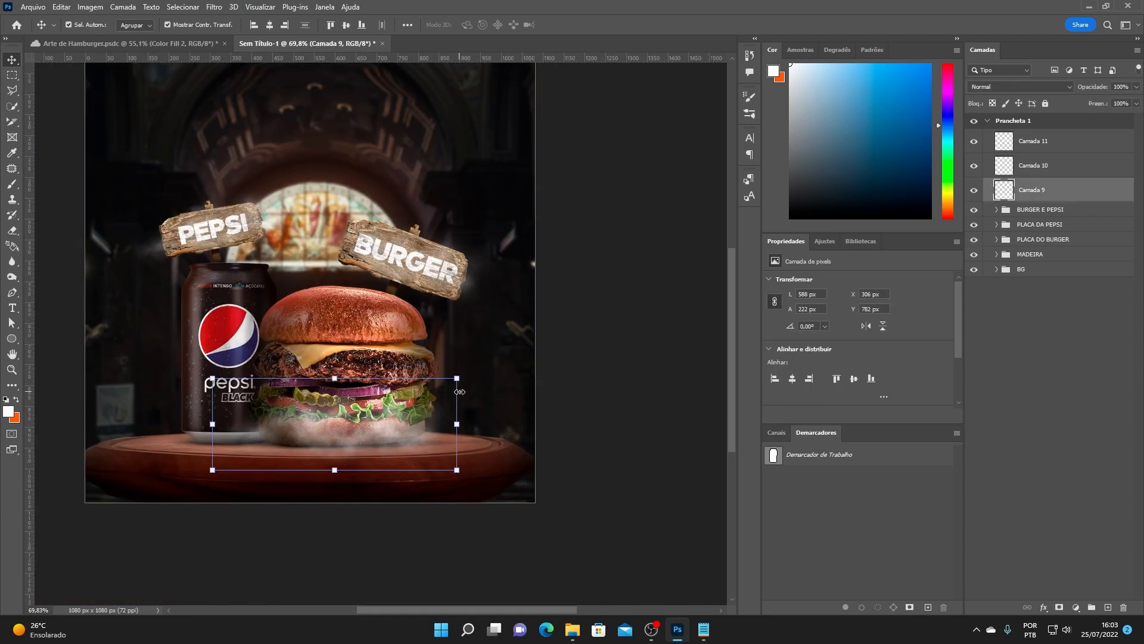
click(457, 378)
drag(457, 378, 466, 372)
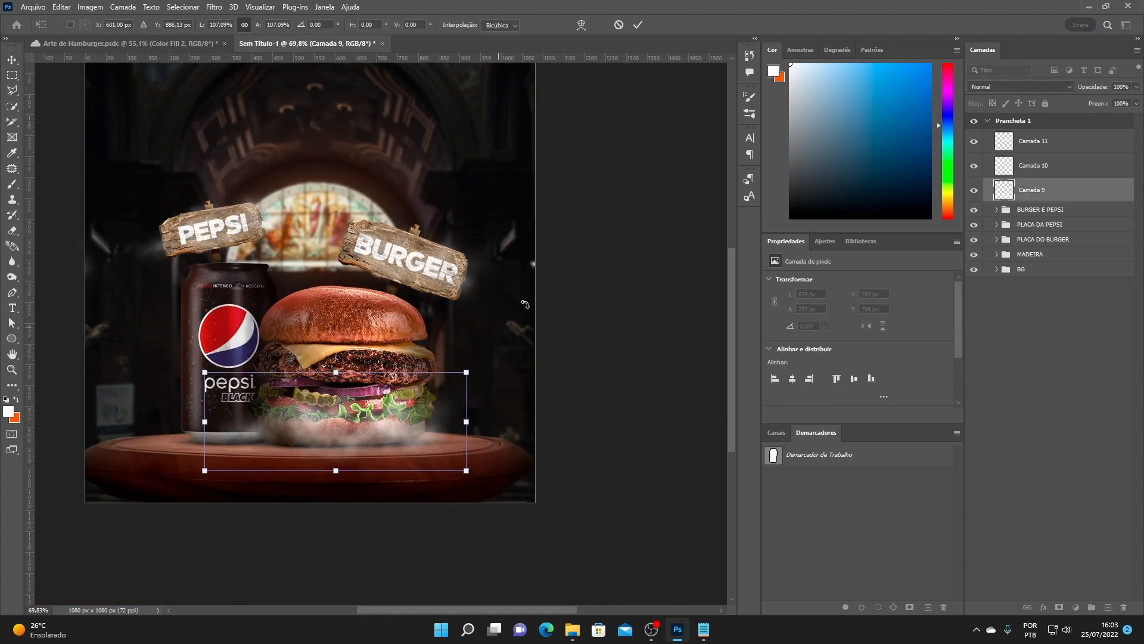
click(638, 25)
- Shift the burger's base smoke slightly left to X 273 px, set its opacity to 50%, and deselect it
click(1136, 87)
drag(1117, 102, 1120, 101)
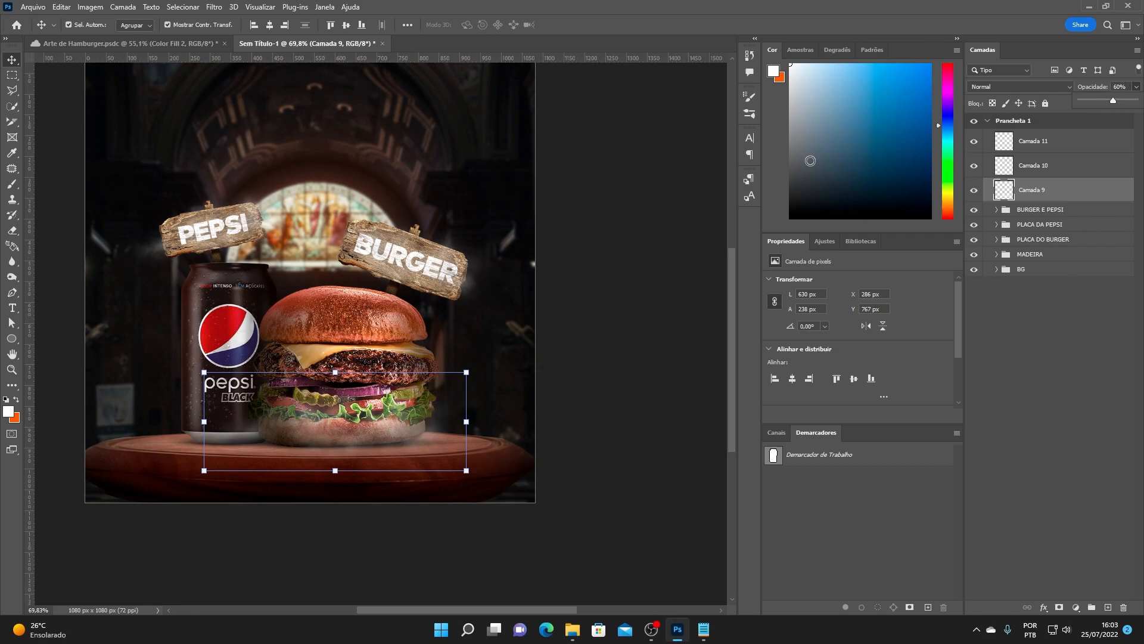
click(567, 261)
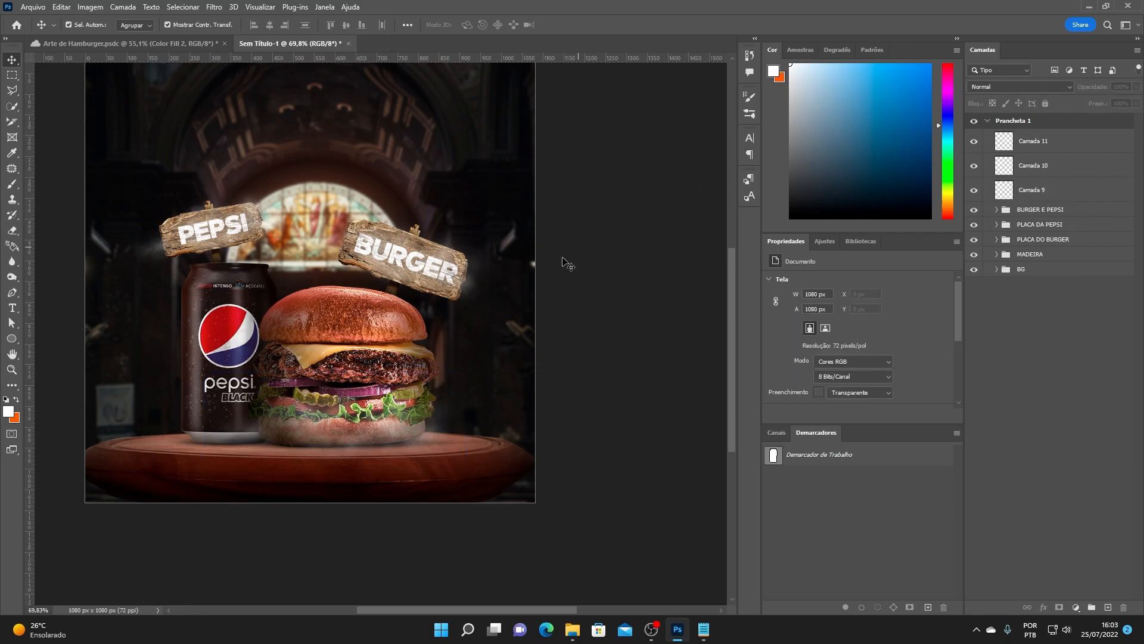
click(391, 434)
click(1095, 87)
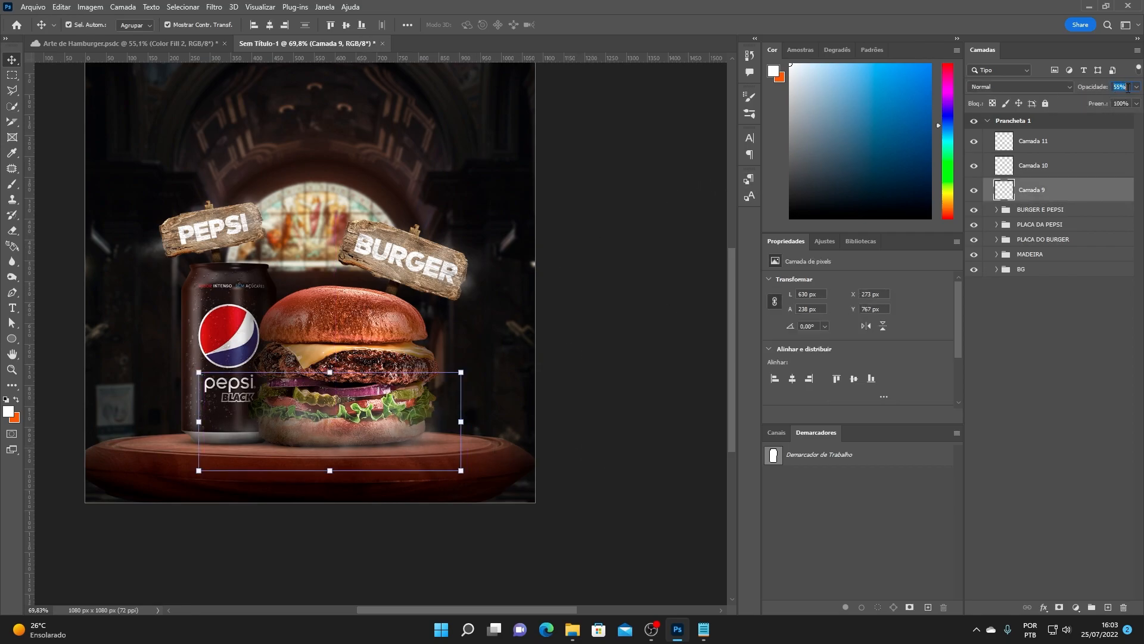
key(Down)
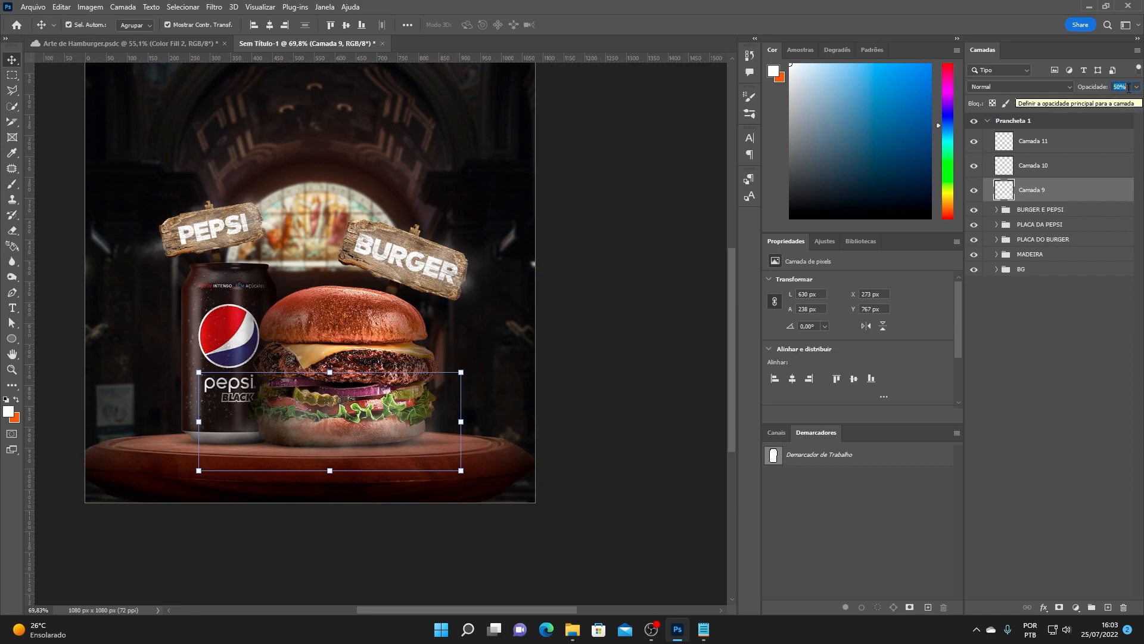
click(620, 350)
- Add a new layer above Camada 11 and stamp white smoke over the burger's top bun with a 440 px smoke brush
drag(254, 271, 434, 342)
scroll(377, 280, down, 3)
scroll(442, 360, up, 1)
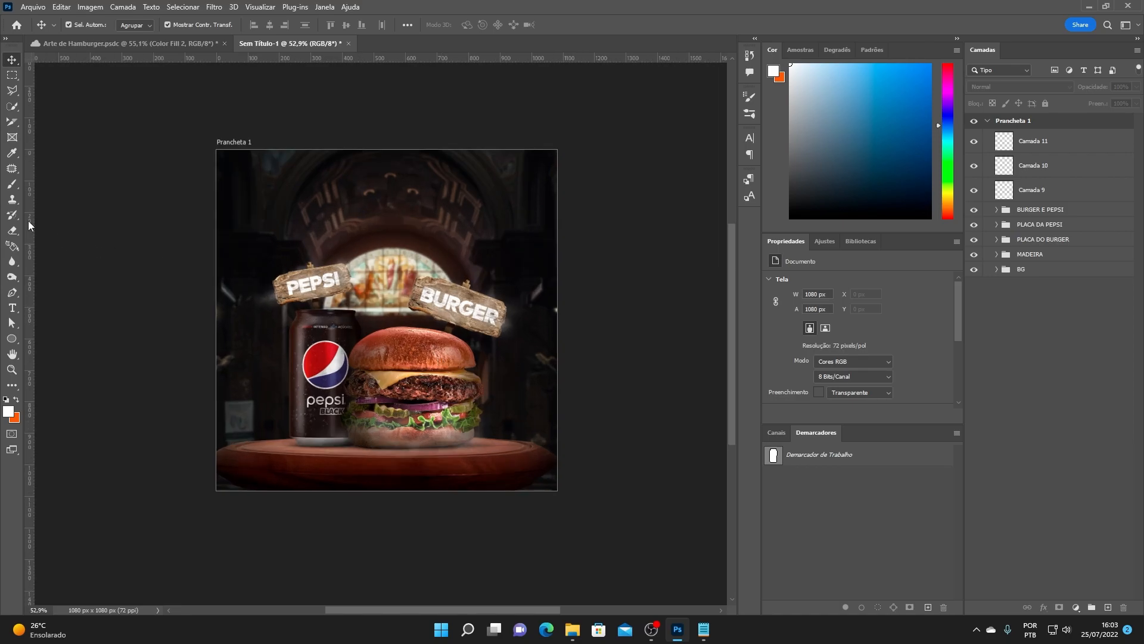
click(14, 185)
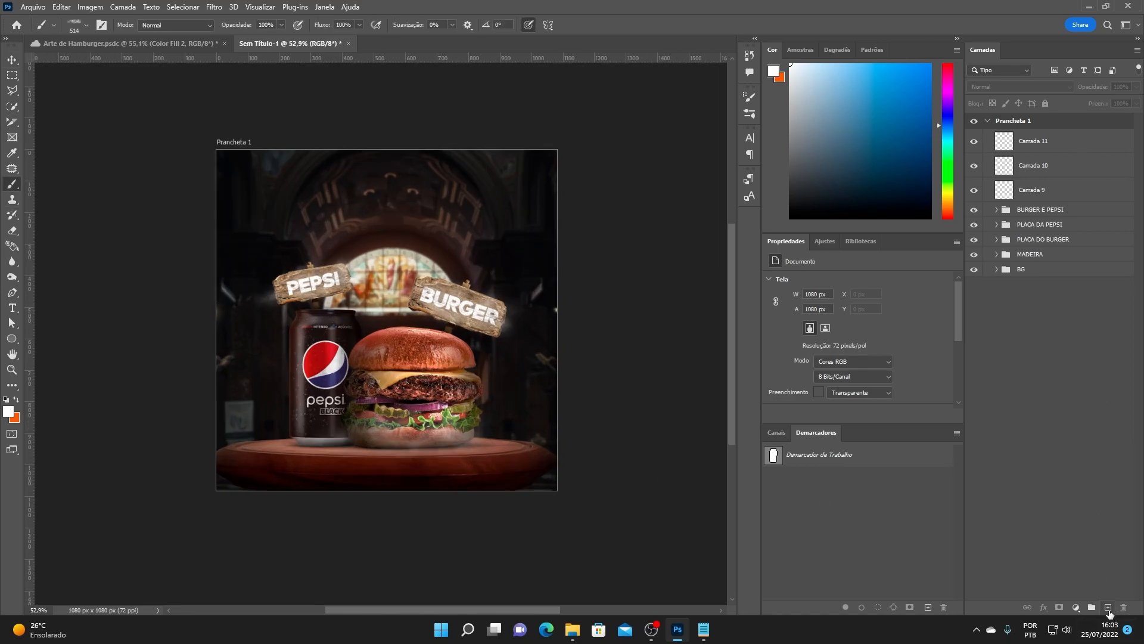
click(1108, 606)
scroll(401, 335, up, 4)
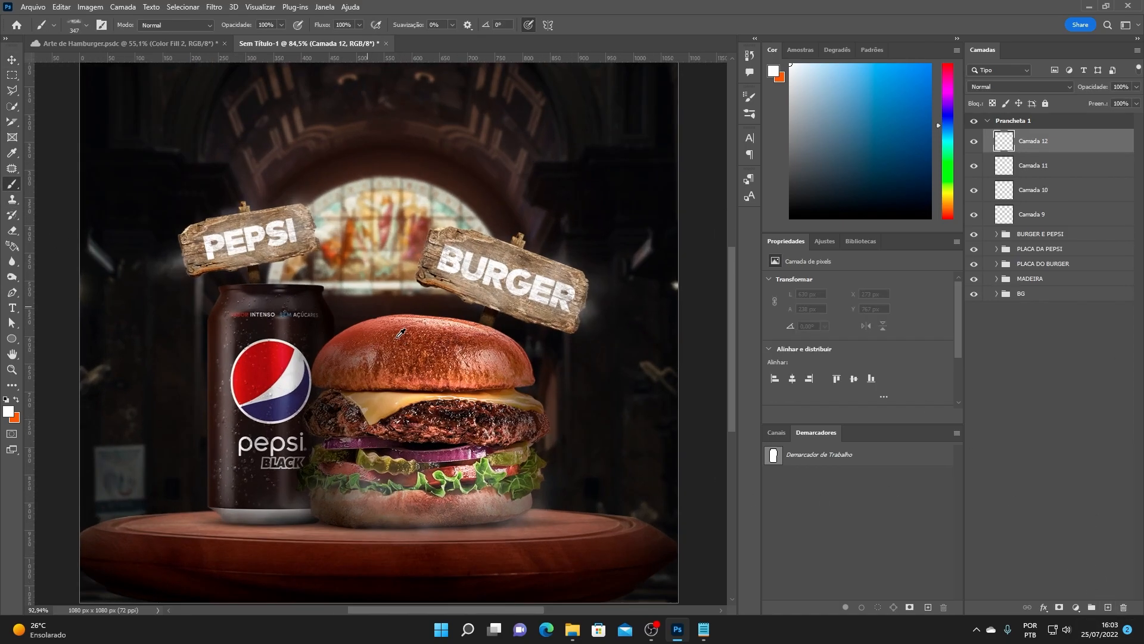
scroll(451, 296, up, 2)
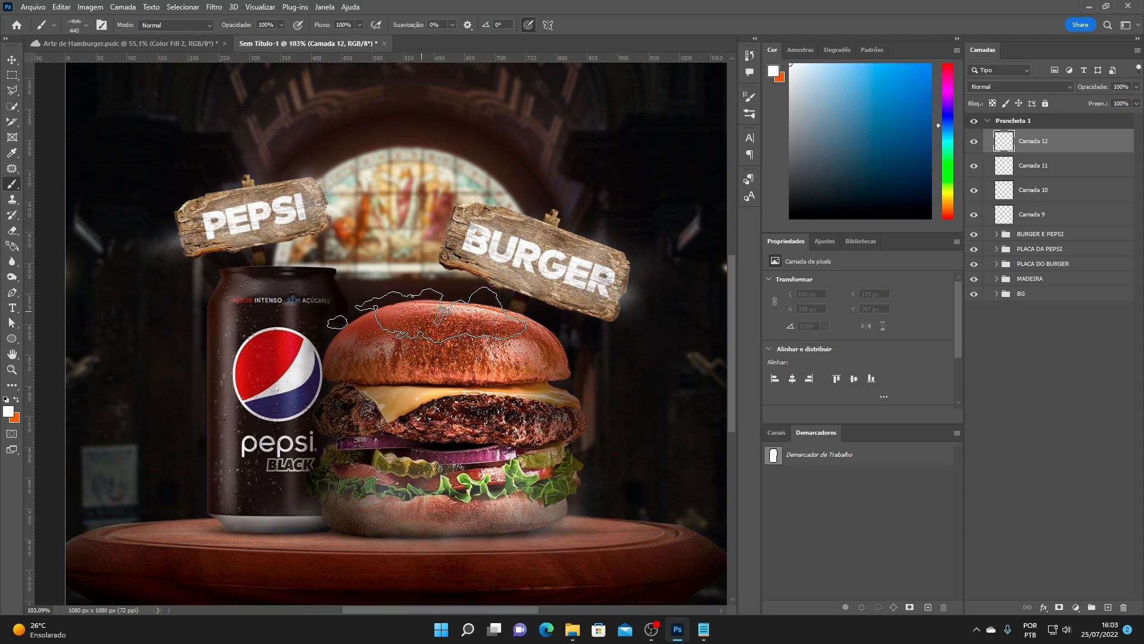
click(417, 316)
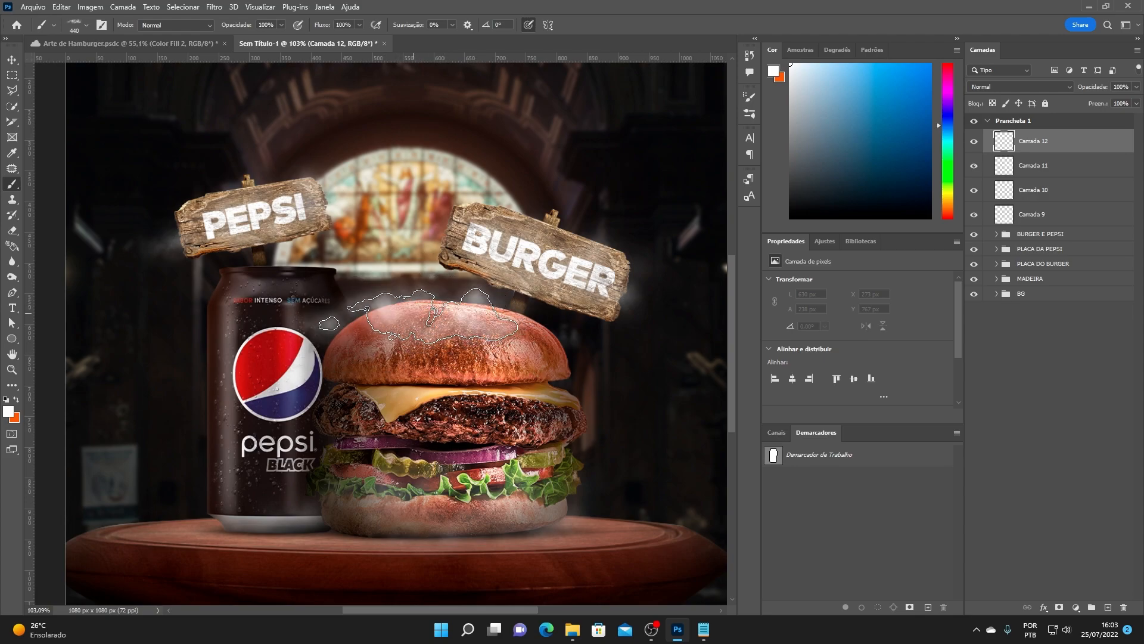
- Reposition the top bun's smoke over the bun and scale it up to about 115.5%
key(v)
drag(464, 329, 491, 341)
key(ctrl+t)
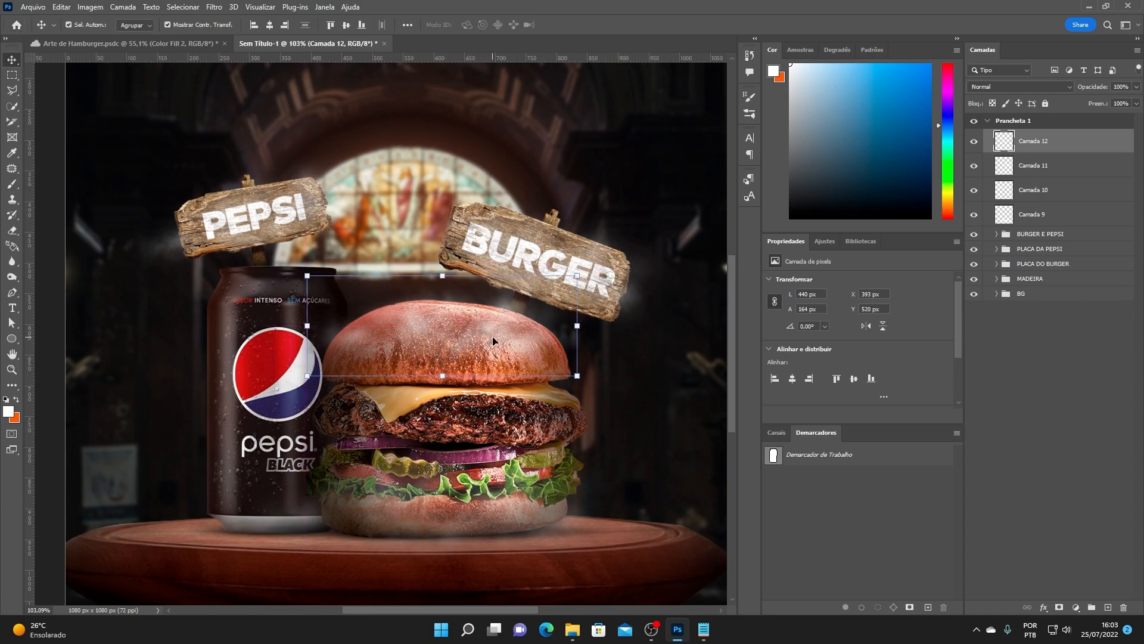
drag(562, 278, 597, 267)
drag(466, 333, 469, 336)
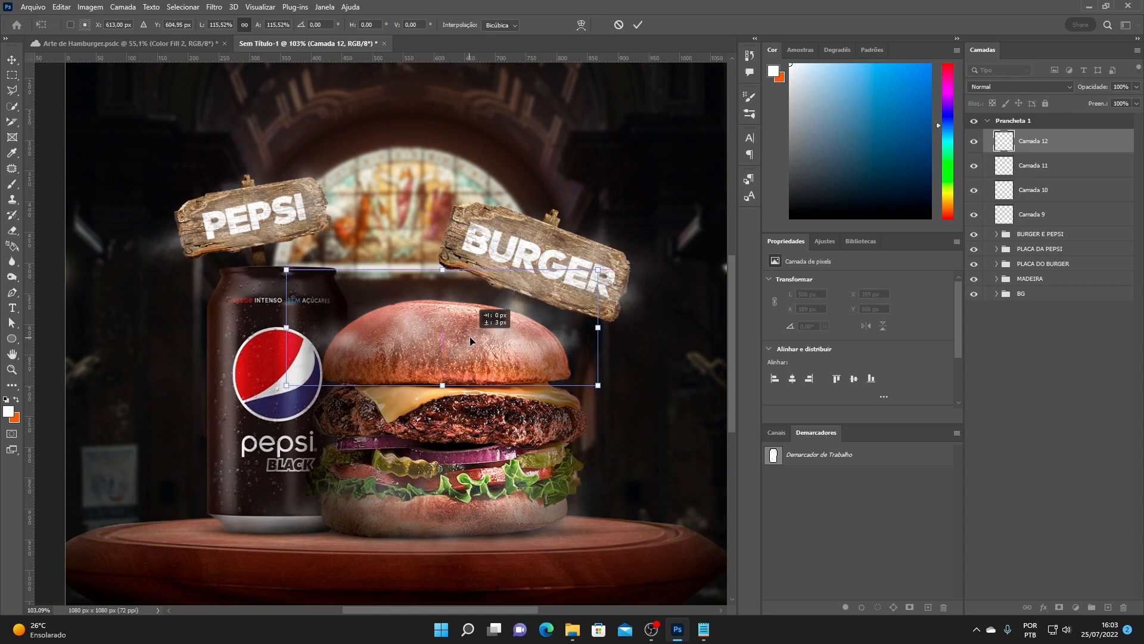
click(637, 24)
- Lower the opacity of the top bun's smoke layer, Camada 12, to 60% and deselect it
click(1136, 87)
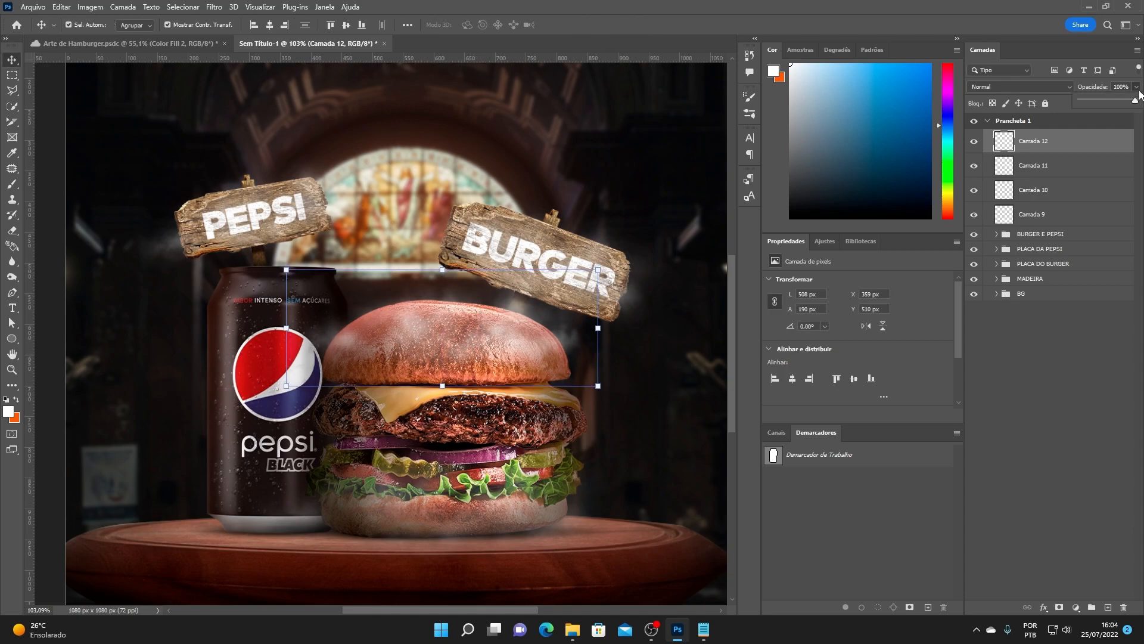
click(1120, 104)
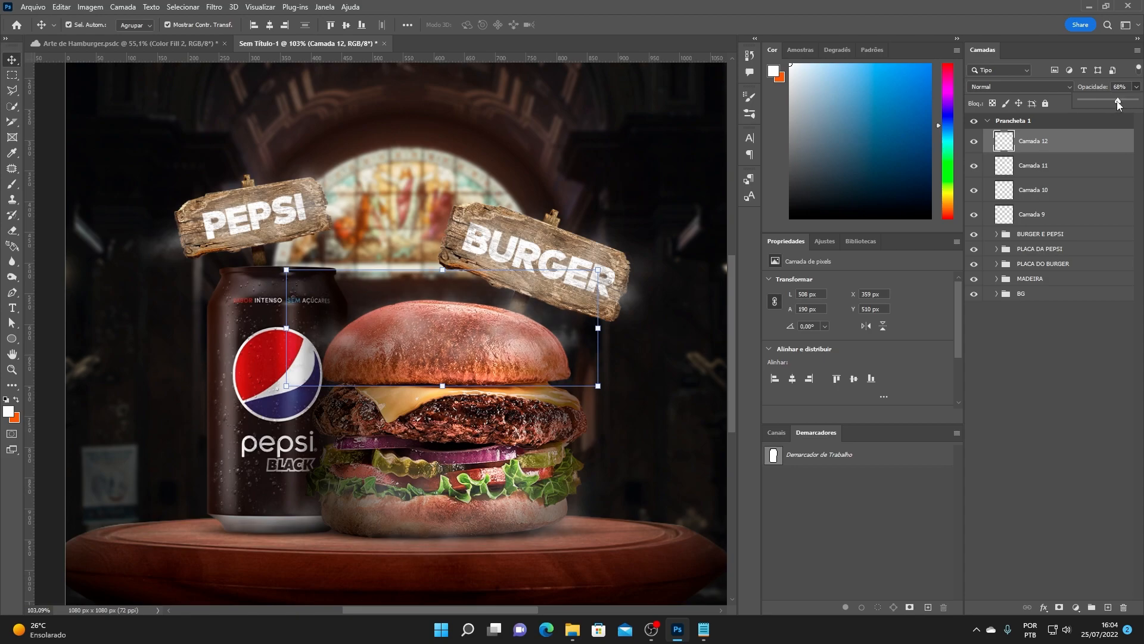
click(1134, 87)
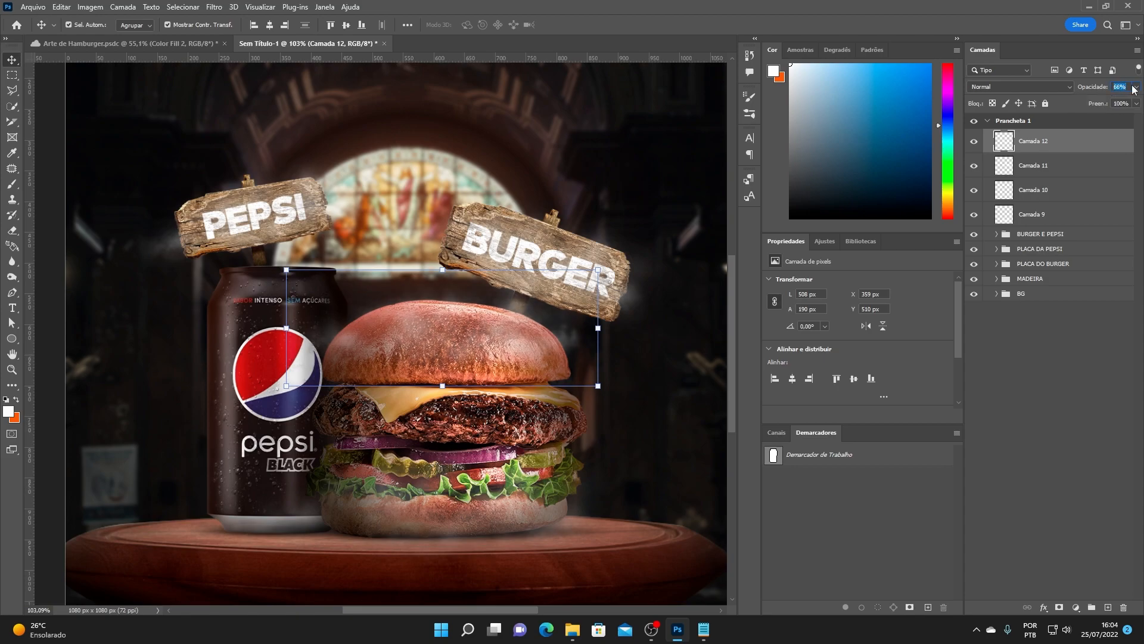
key(Down)
click(1025, 382)
- Enlarge the top bun's smoke slightly to about 538 × 201 px, nudge it into place over the bun, and deselect it
click(526, 350)
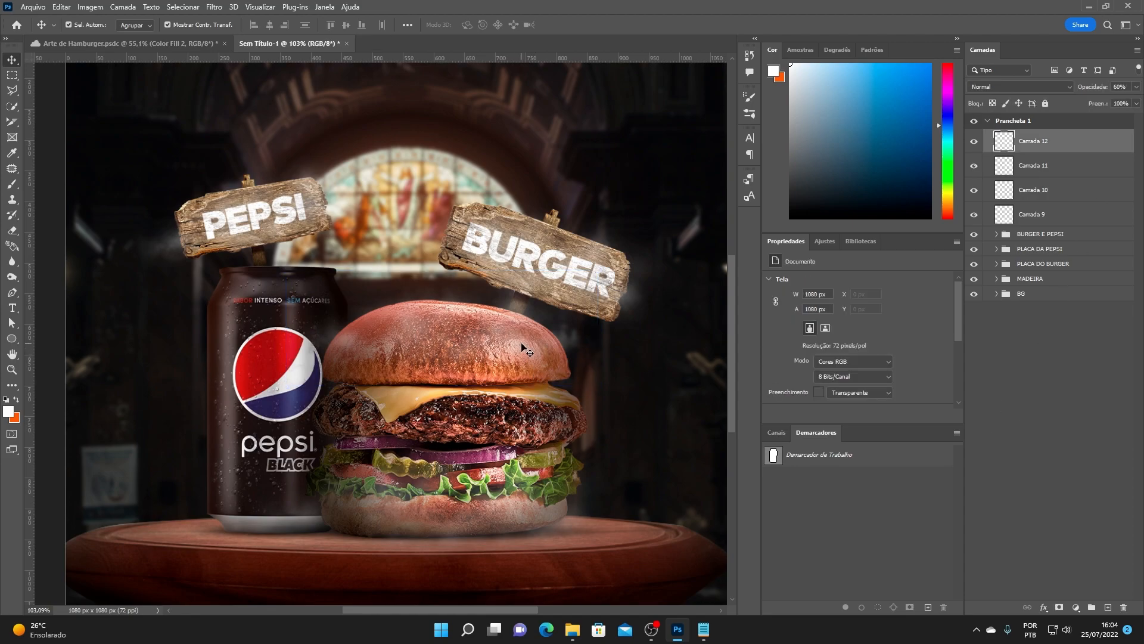
key(shift+Down)
drag(599, 278, 608, 270)
drag(508, 339, 508, 335)
scroll(507, 335, down, 5)
click(637, 25)
click(690, 242)
scroll(537, 453, up, 2)
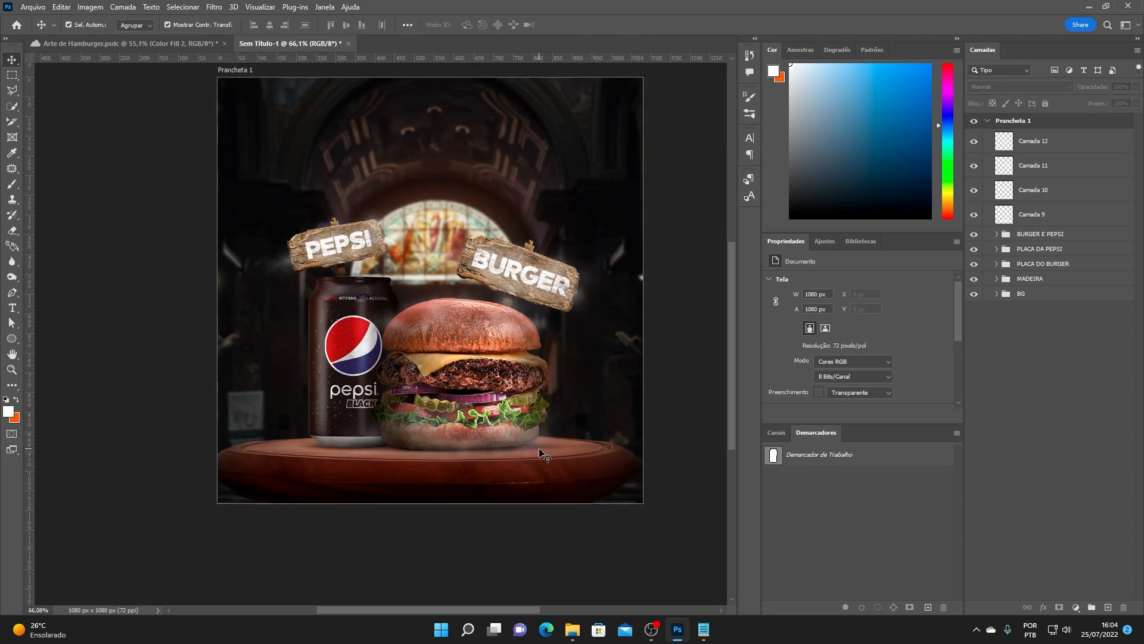
- Set the opacity of the top bun's smoke layer, Camada 12, to 70% and deselect it
click(497, 340)
click(678, 443)
scroll(477, 439, up, 2)
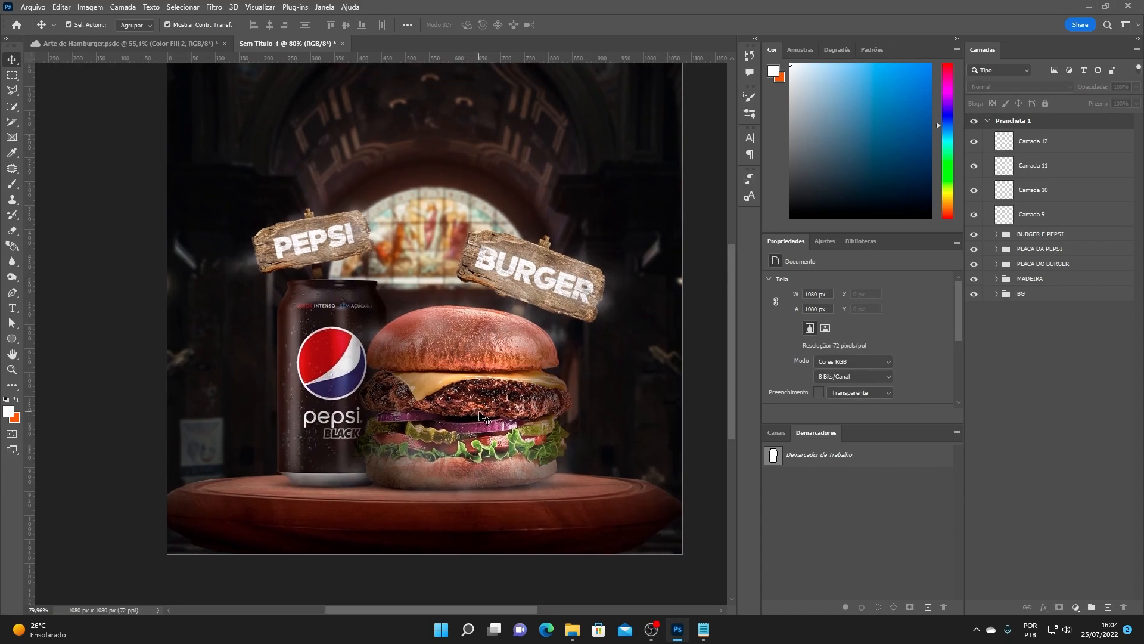
click(477, 327)
click(1123, 87)
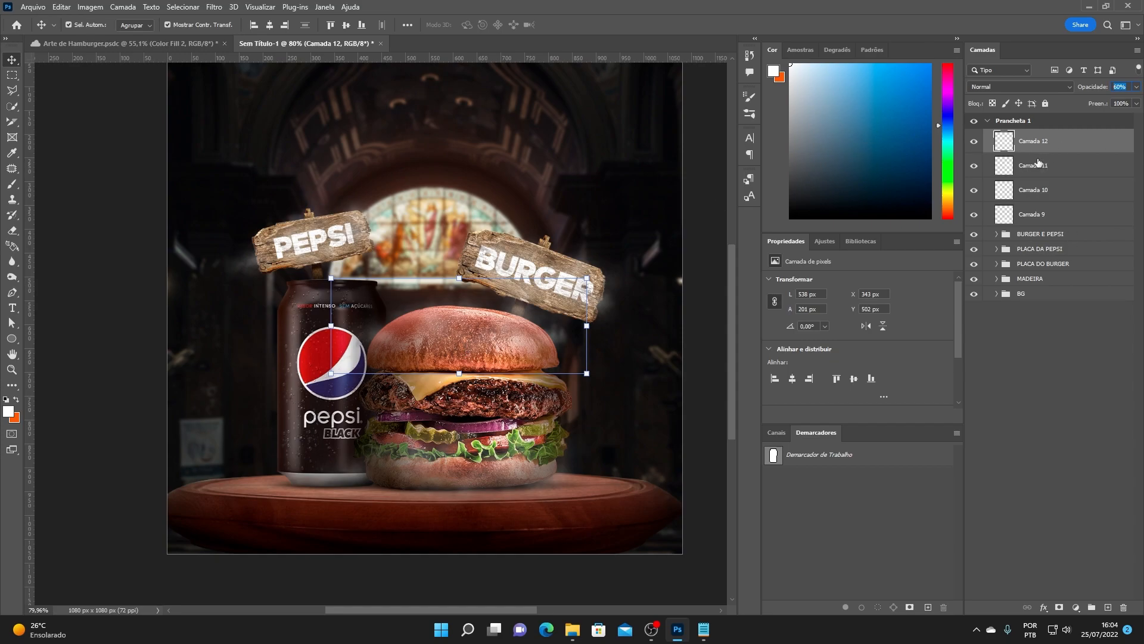
drag(1104, 90, 1137, 91)
click(721, 488)
- Group the four smoke layers, Camada 9 through Camada 12
scroll(429, 290, down, 3)
drag(462, 313, 462, 319)
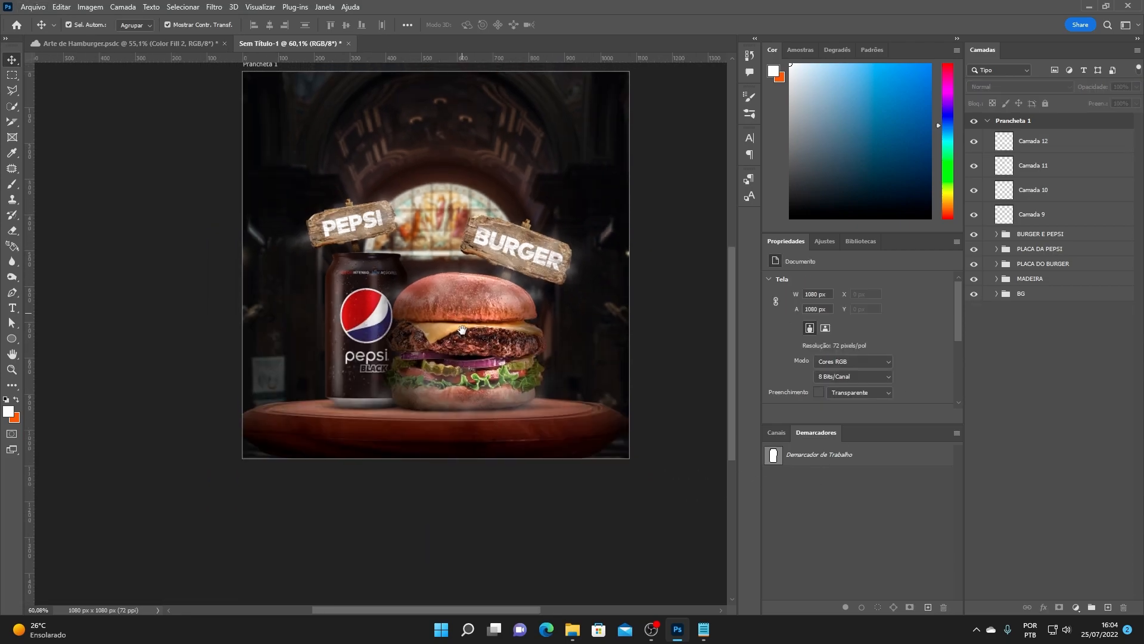
scroll(463, 319, up, 3)
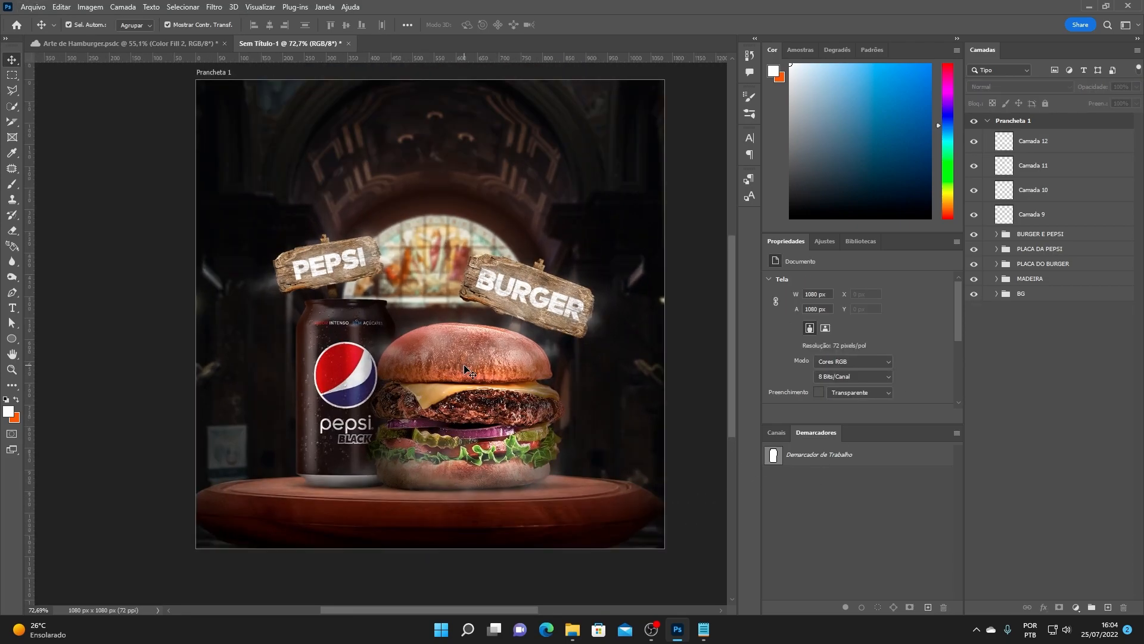
click(1063, 151)
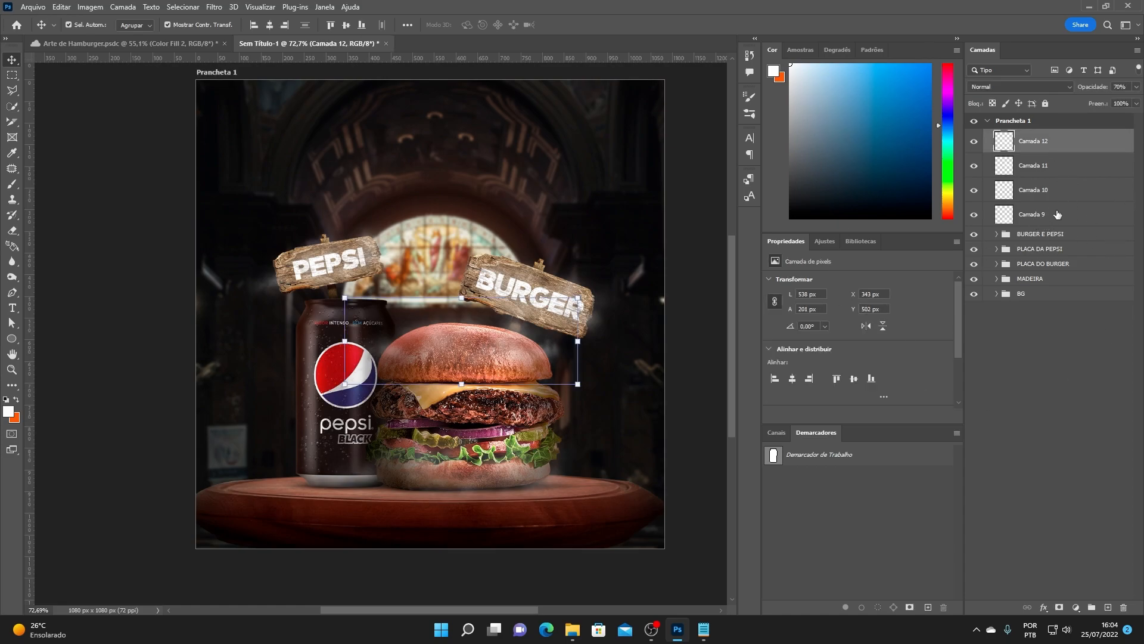
shift+click(1025, 217)
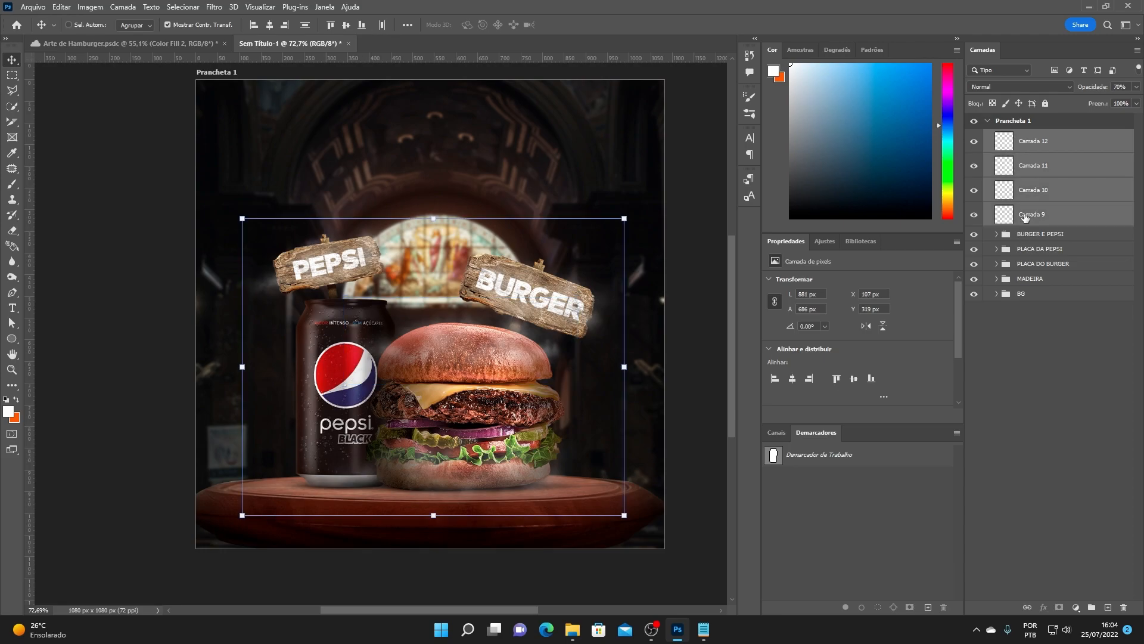
key(ctrl+g)
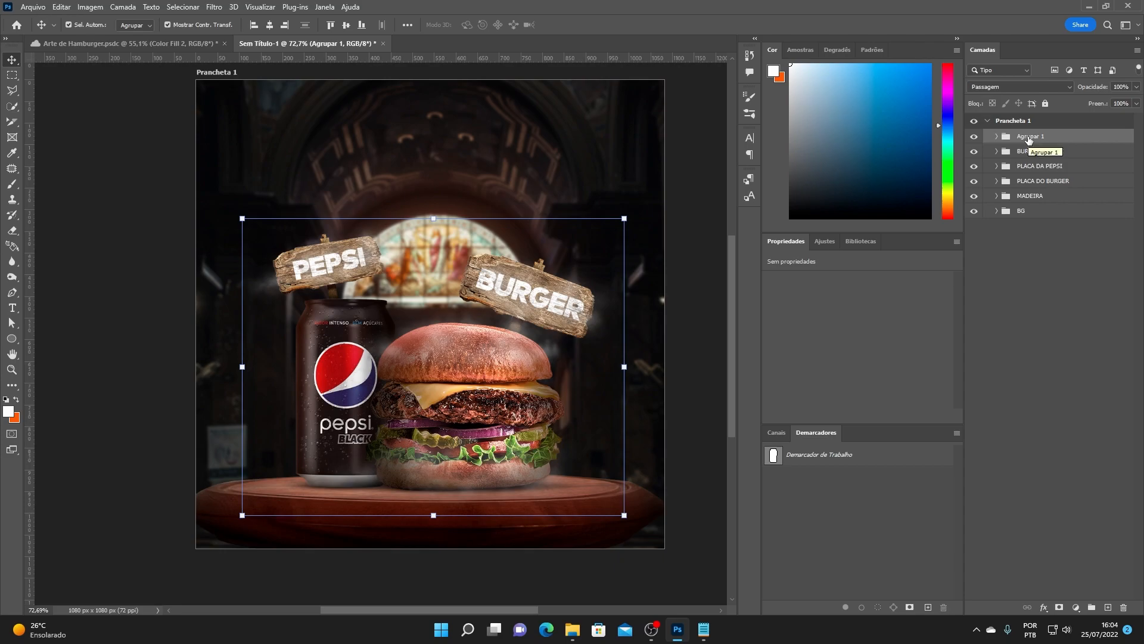
- Rename the smoke layers' group as FUMAÇAS
double_click(1027, 137)
text(fu)
text(FUMACA)
key(BackSpace)
key(BackSpace)
text(ÇAS)
key(Return)
- Add a new layer directly above the BG group and choose the 2408 px smoke tip for the Brush tool
click(1013, 213)
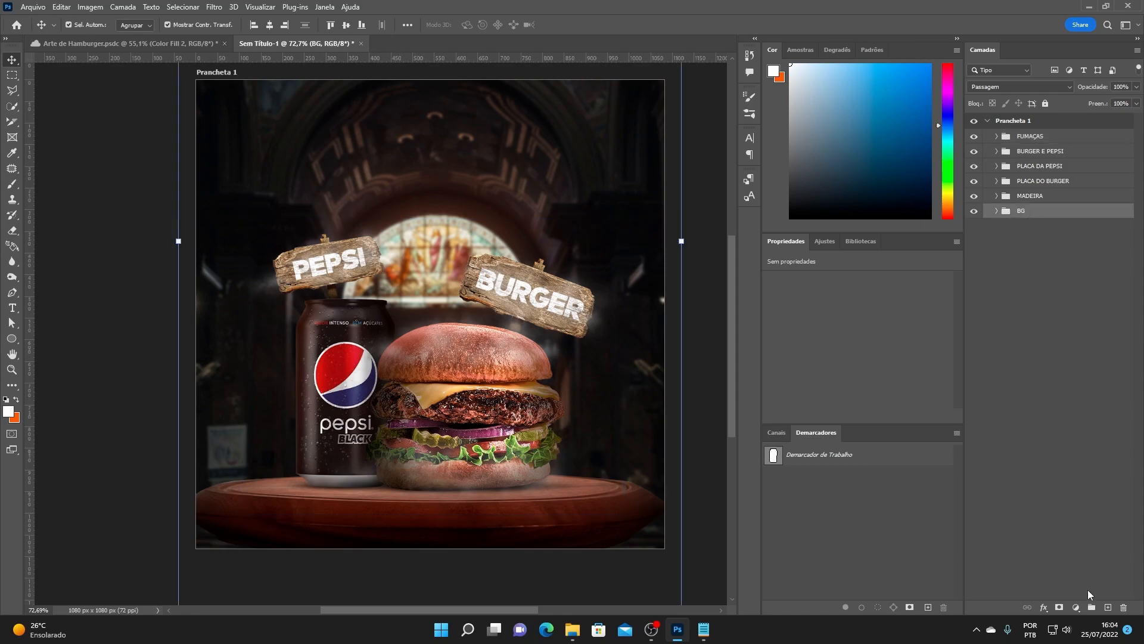
click(1107, 607)
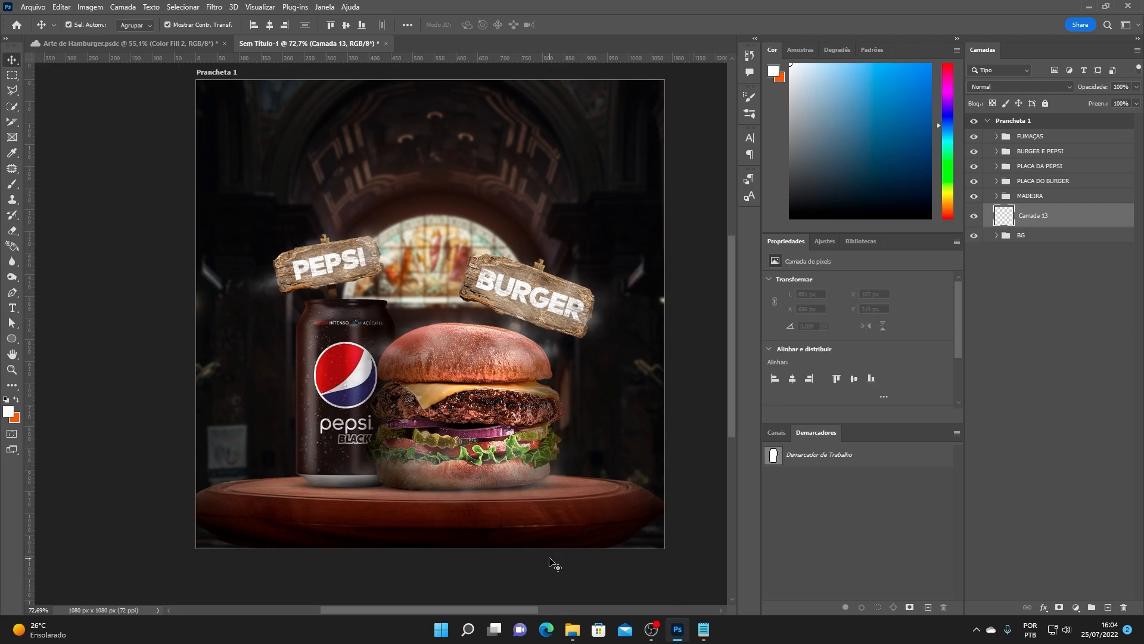
click(10, 186)
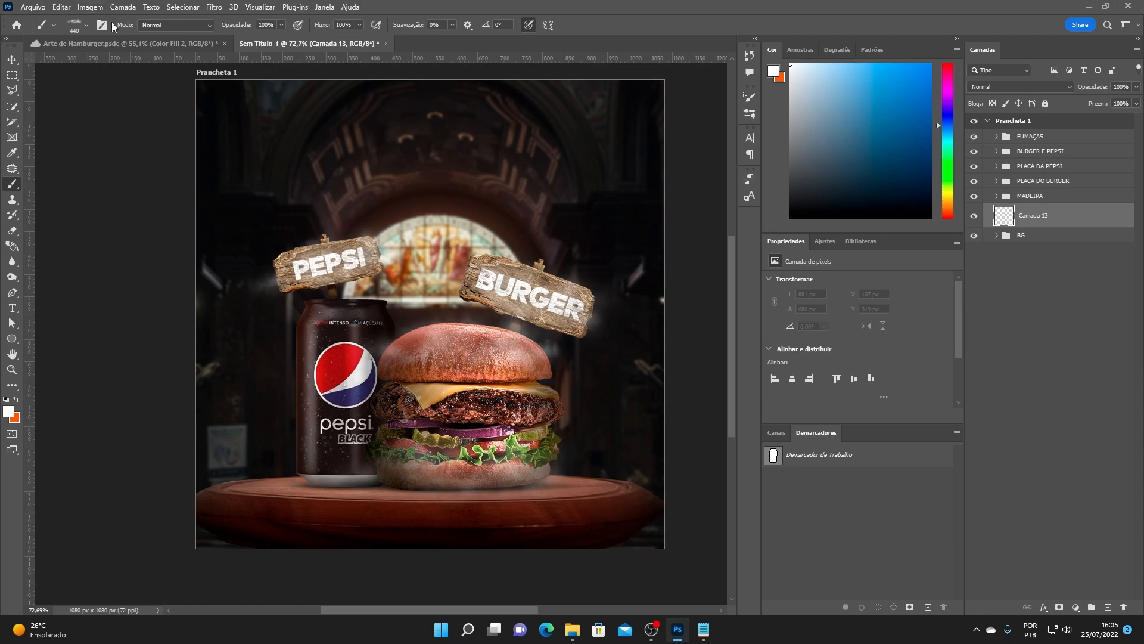
click(101, 25)
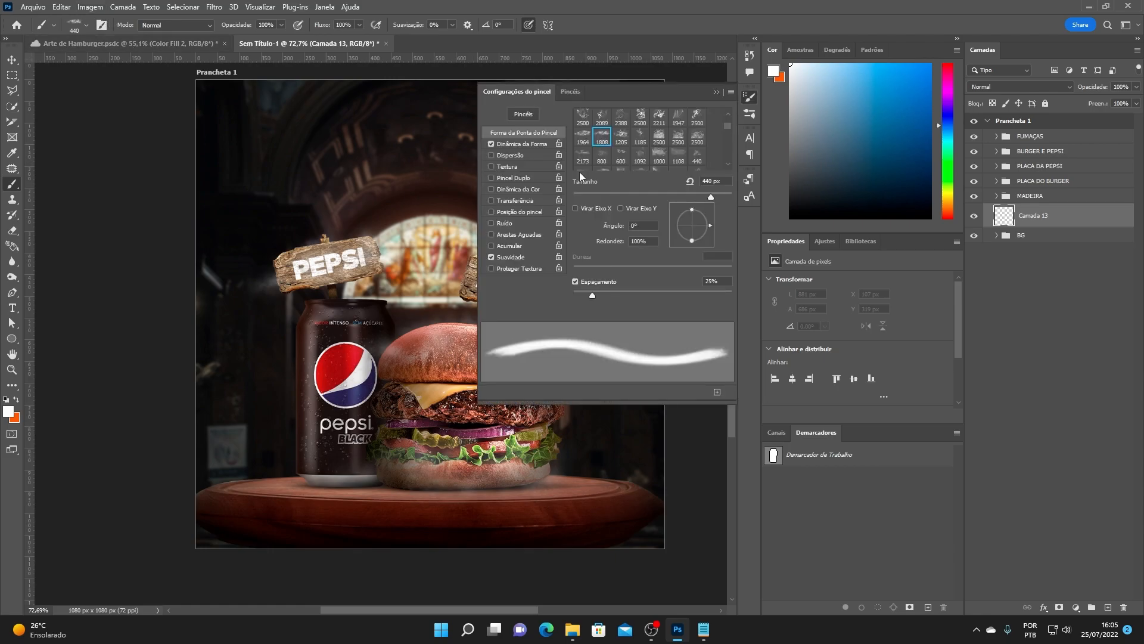
scroll(681, 164, down, 4)
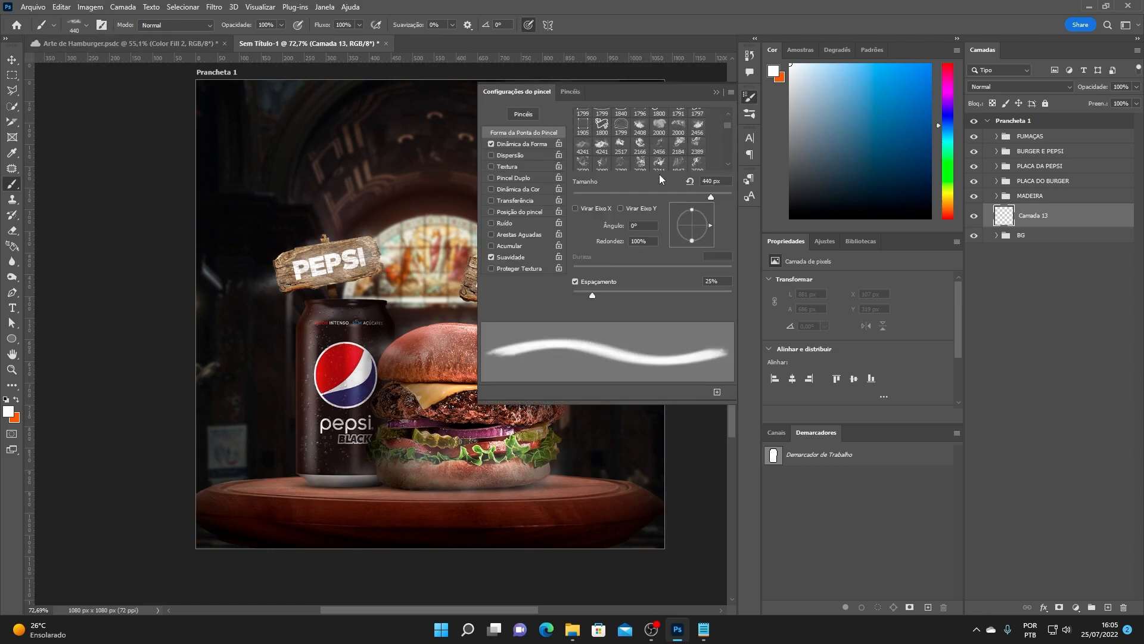
click(640, 127)
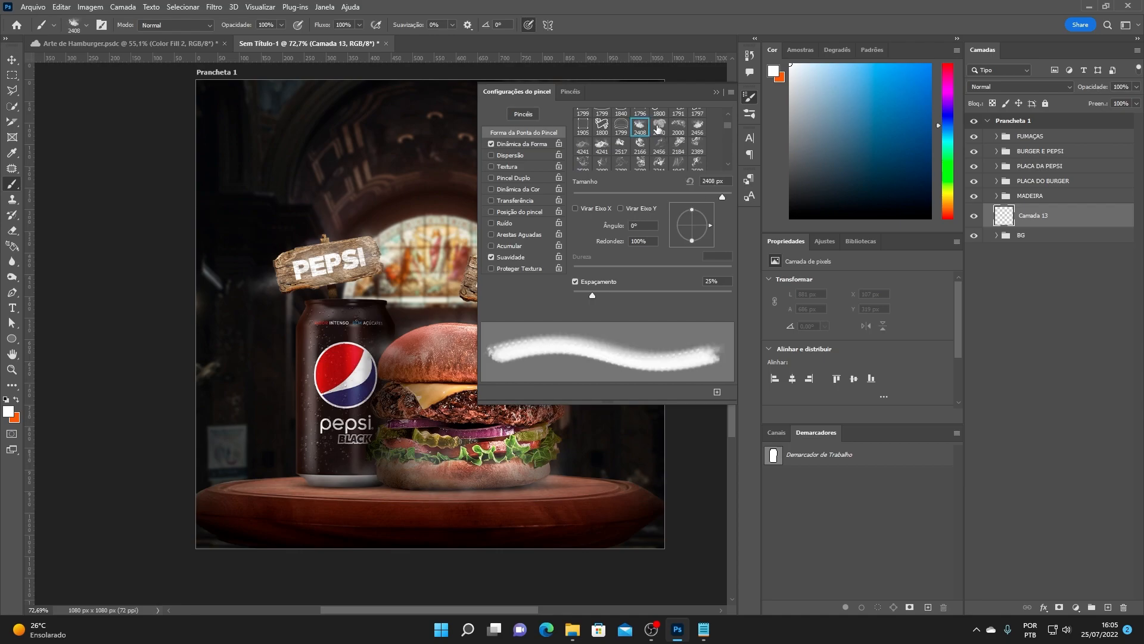
click(717, 92)
- Shrink the smoke brush and stamp one cloud over the arched window behind the signs, on the layer above BG
drag(477, 250, 190, 235)
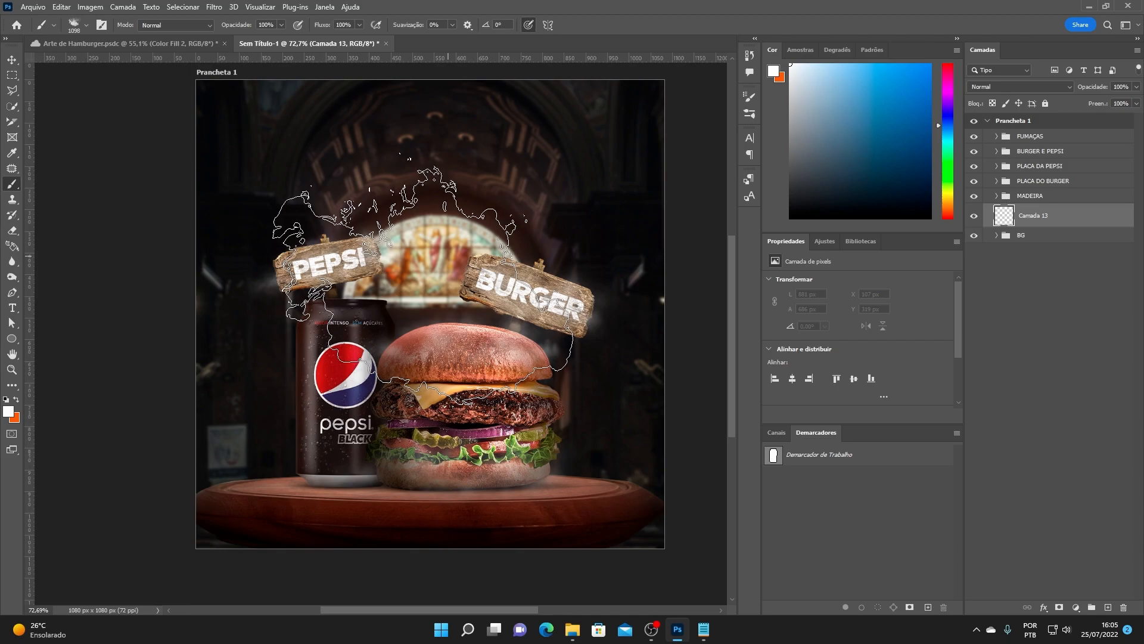
click(435, 272)
key(ctrl+z)
drag(474, 239, 417, 239)
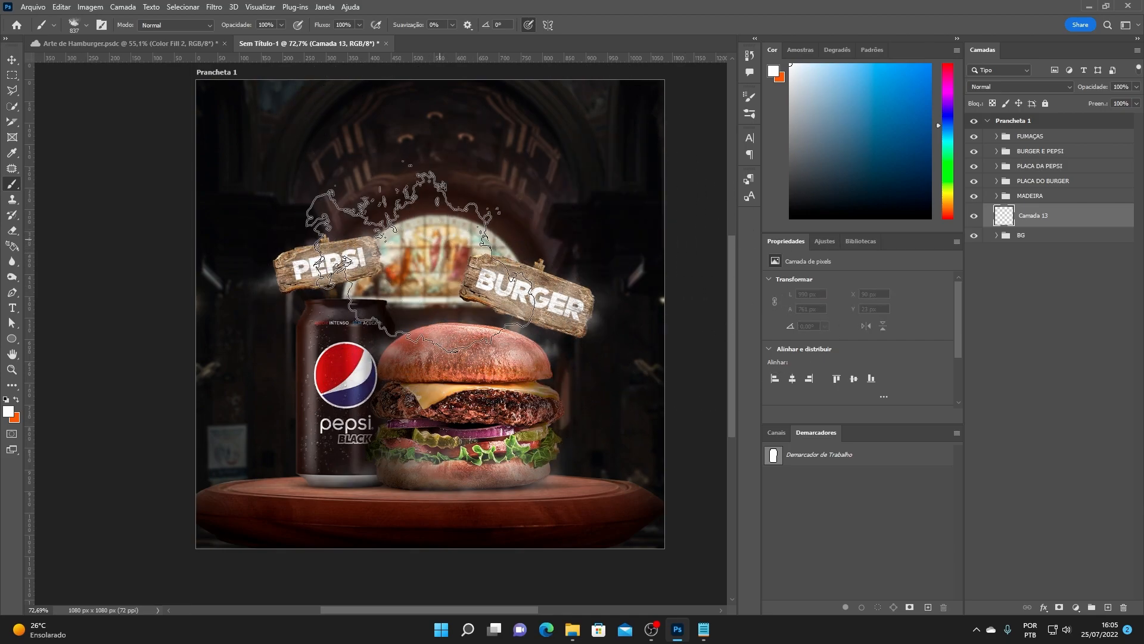
click(443, 242)
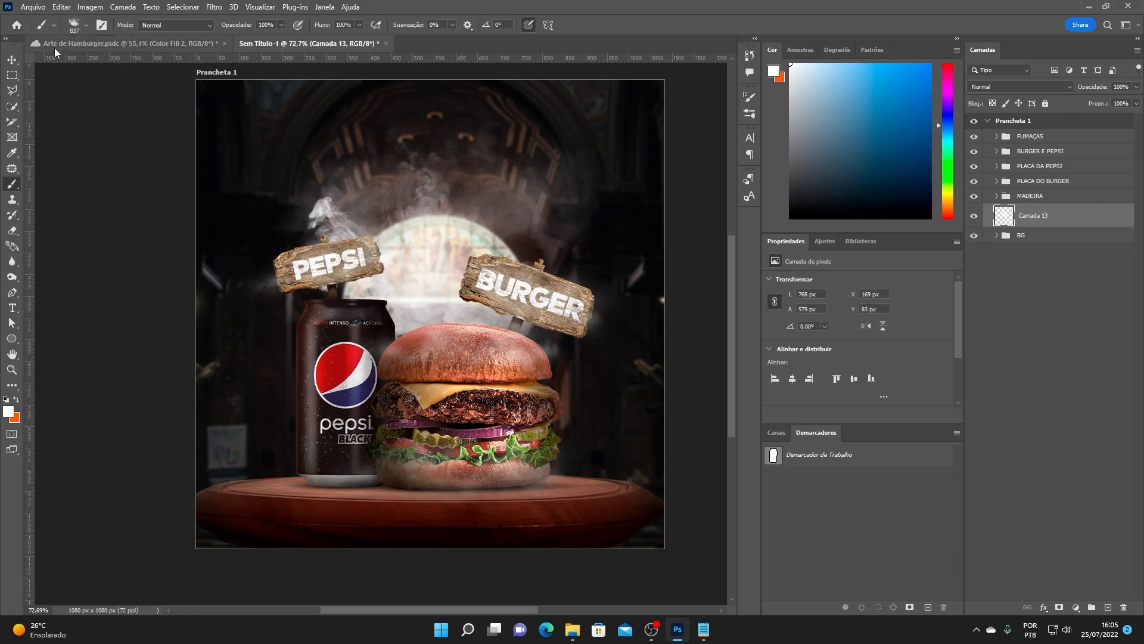
- Enlarge the background smoke to about 1896 × 1466 px and position it at X -310, Y 53 px behind the products
click(13, 59)
scroll(253, 232, down, 4)
drag(409, 168, 504, 102)
drag(373, 196, 387, 288)
drag(531, 190, 527, 155)
drag(399, 249, 406, 249)
click(638, 25)
- Lower the opacity of the background smoke layer, Camada 13, to about 26% and deselect it
scroll(366, 275, up, 3)
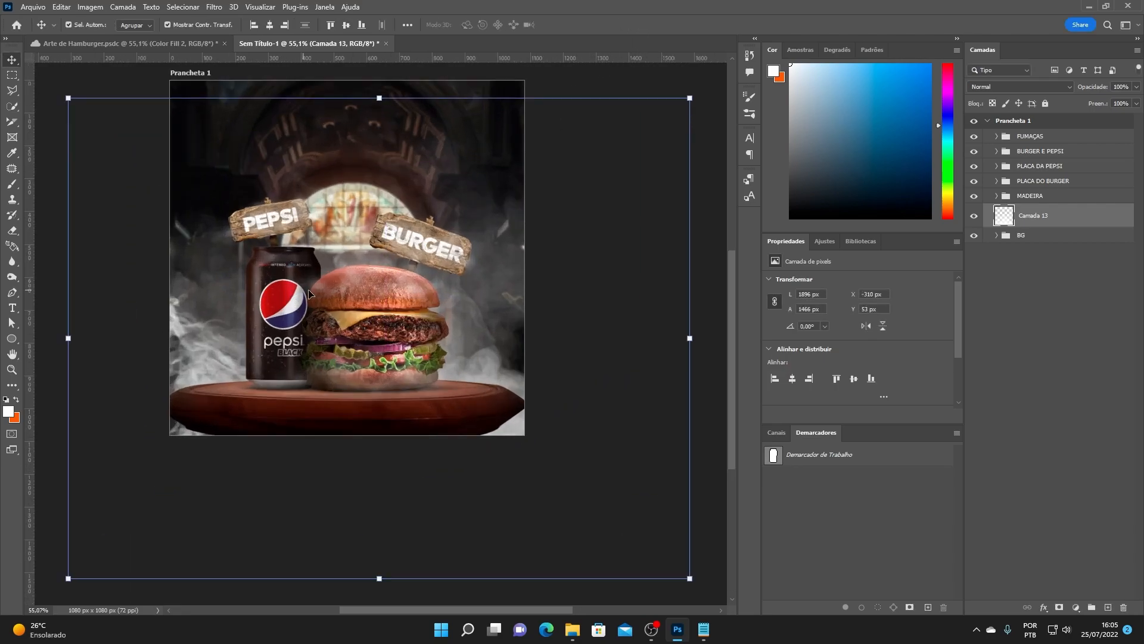
drag(374, 258, 382, 277)
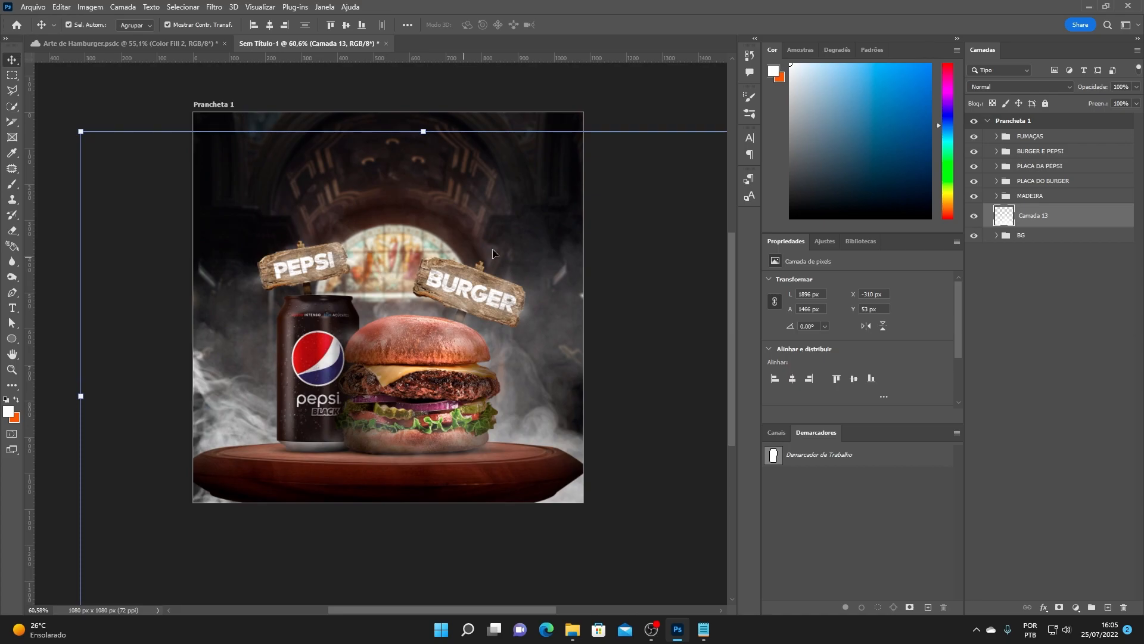
click(1136, 87)
click(1116, 101)
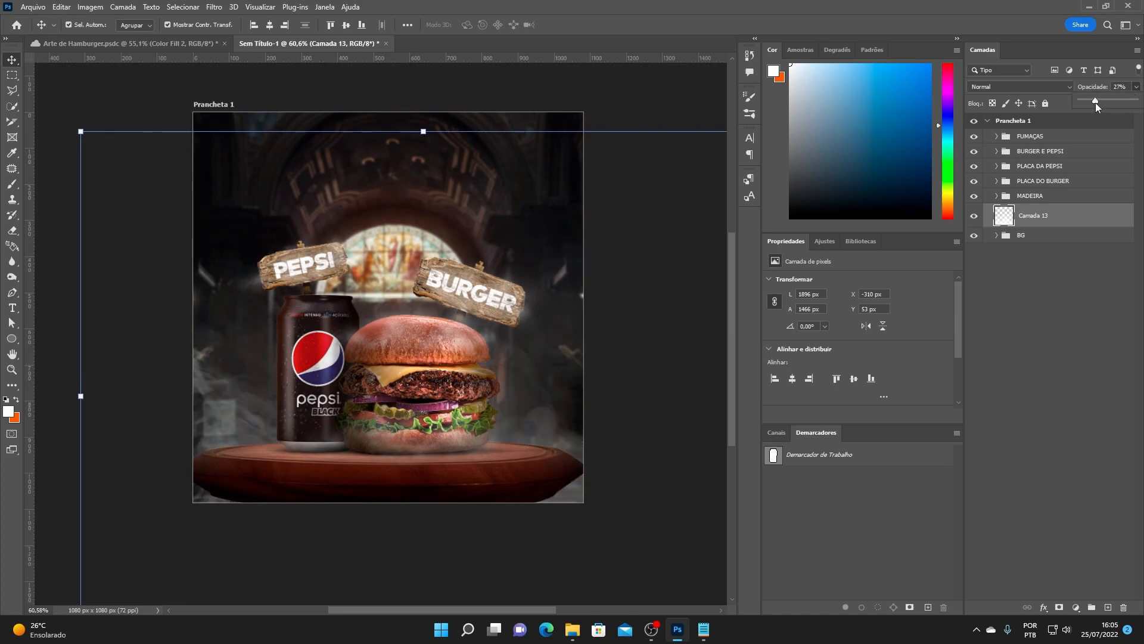
click(1120, 88)
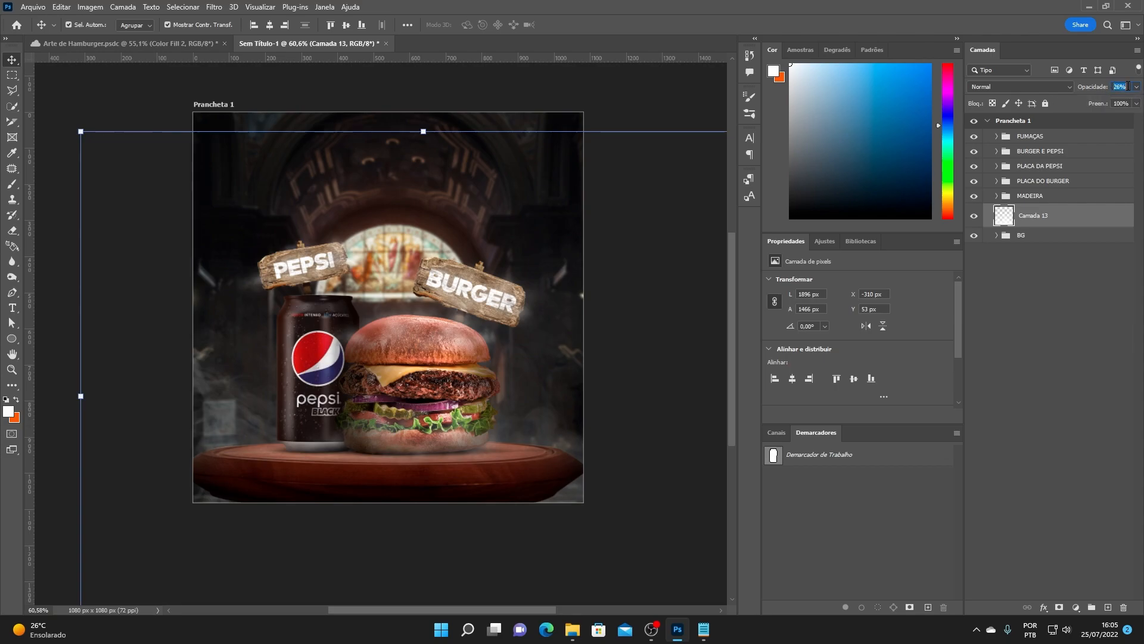
click(600, 129)
scroll(477, 256, down, 6)
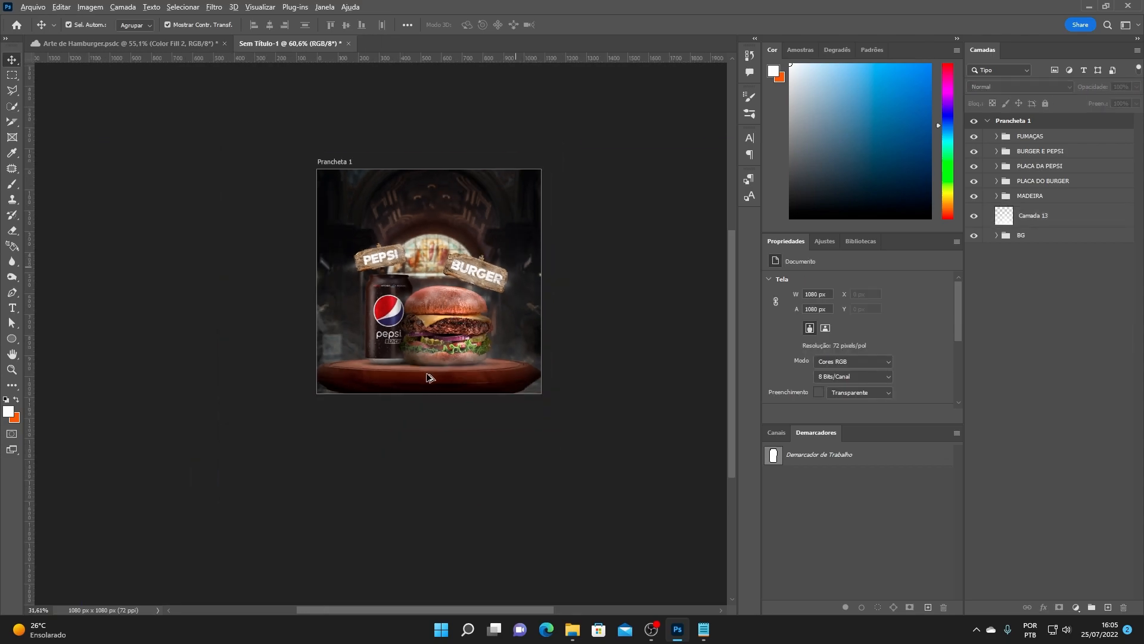
scroll(449, 337, up, 7)
scroll(429, 388, up, 4)
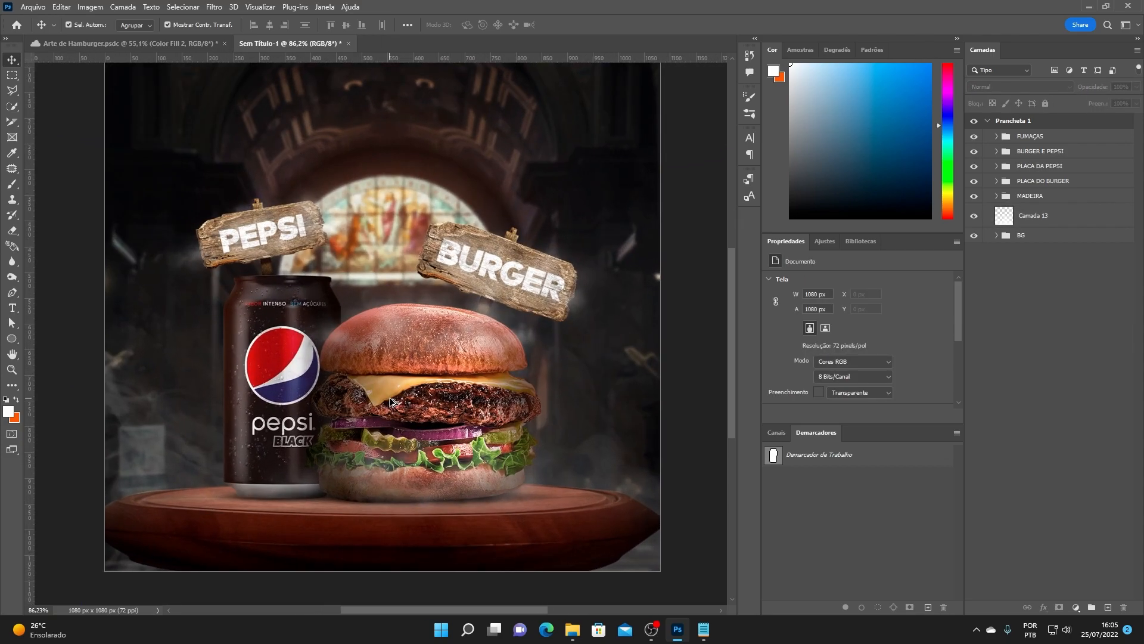
scroll(394, 403, down, 1)
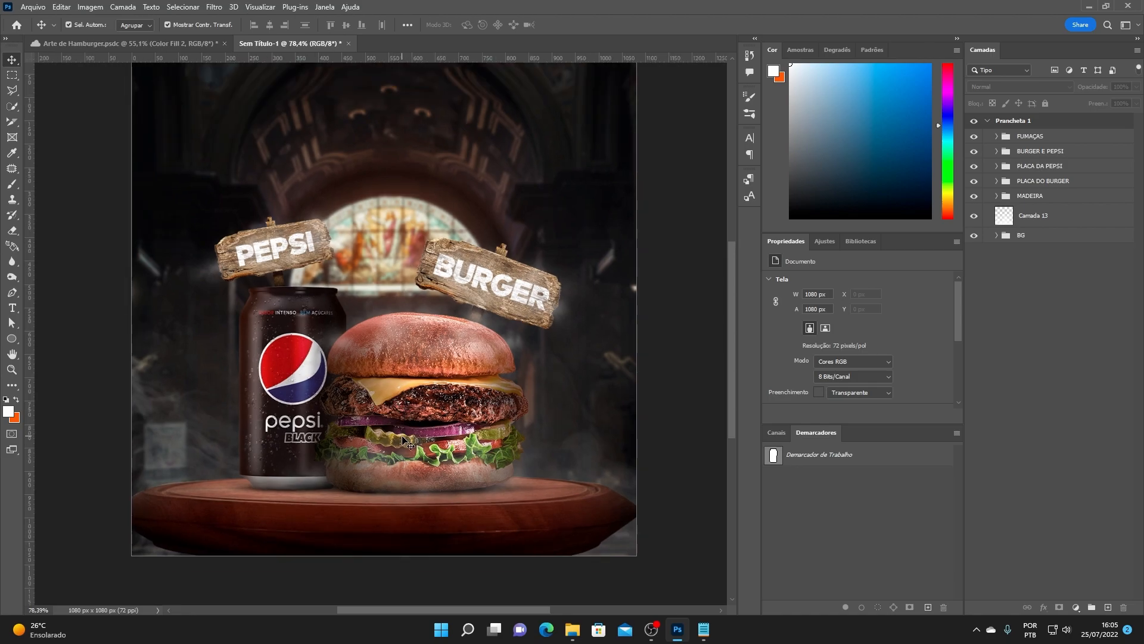
- Resize the Camada 13 background smoke to about 1530 × 1346 px and position it at X -189, Y 188 px
click(996, 137)
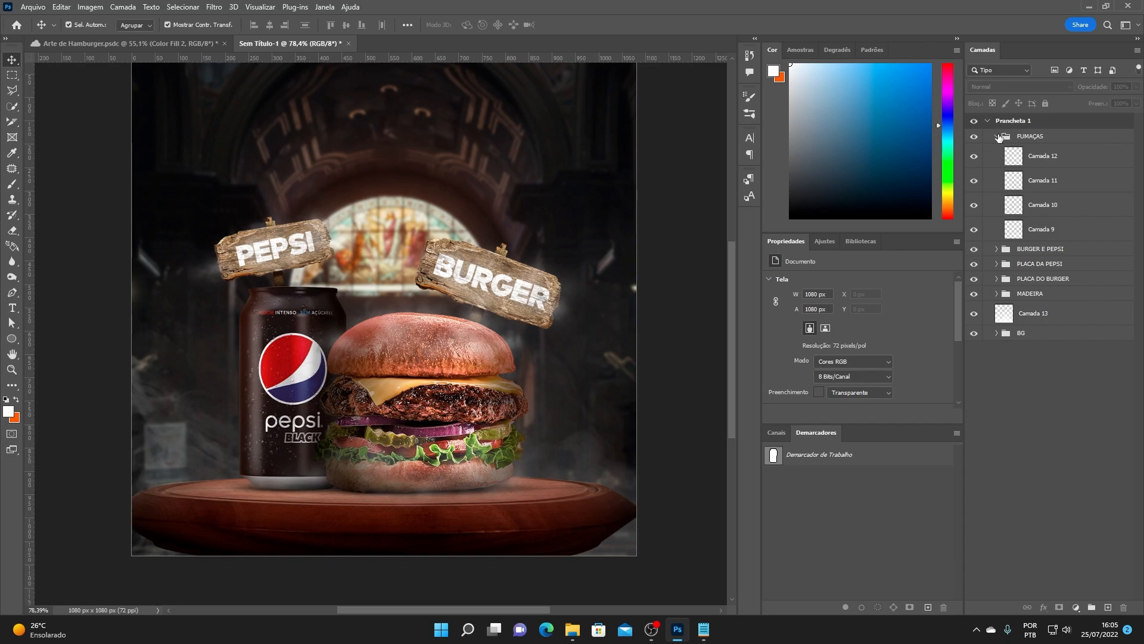
click(997, 136)
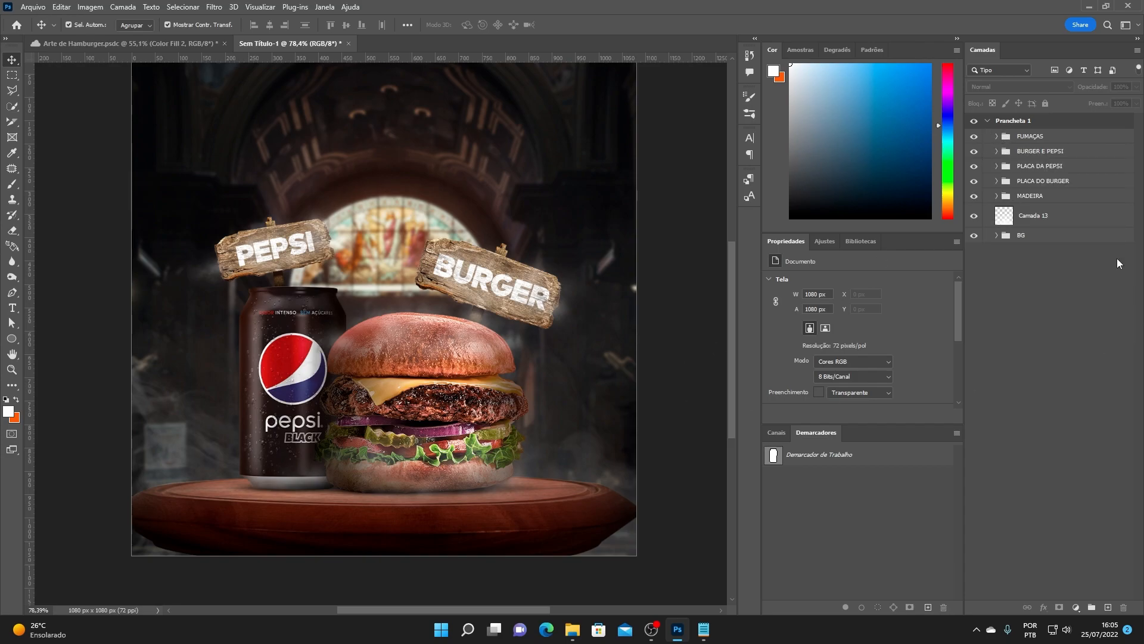
click(1049, 219)
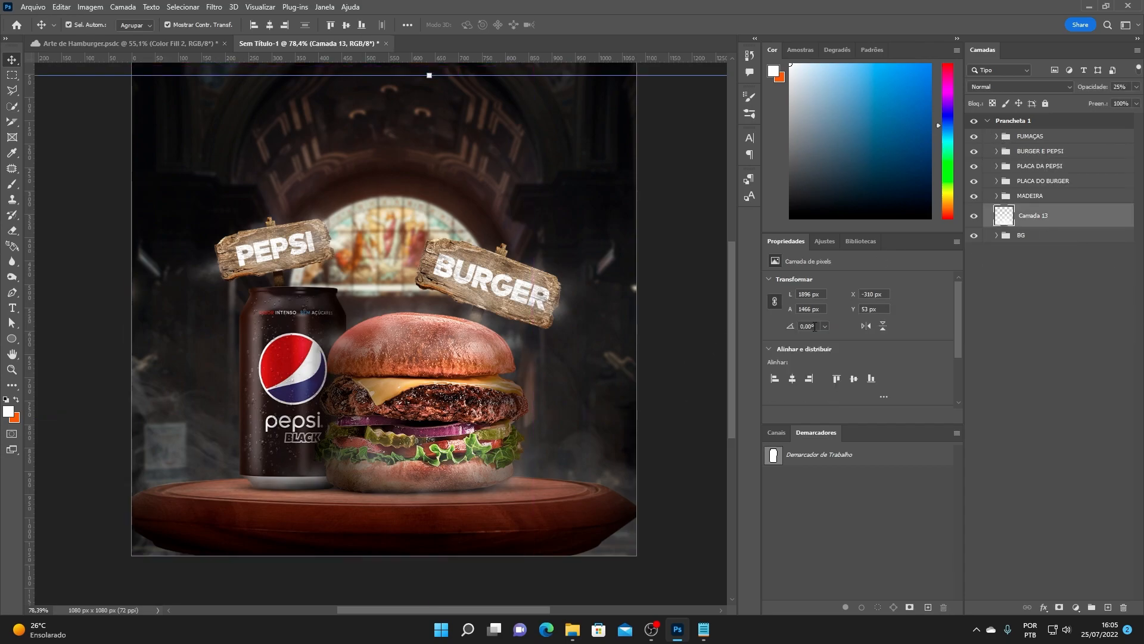
scroll(364, 191, down, 4)
drag(588, 135, 536, 223)
drag(530, 177, 552, 295)
drag(433, 258, 377, 260)
drag(487, 300, 510, 270)
mouse_move(322, 278)
mouse_down()
mouse_move(352, 298)
mouse_move(332, 298)
mouse_up()
drag(527, 296, 553, 296)
drag(314, 271, 321, 276)
click(638, 25)
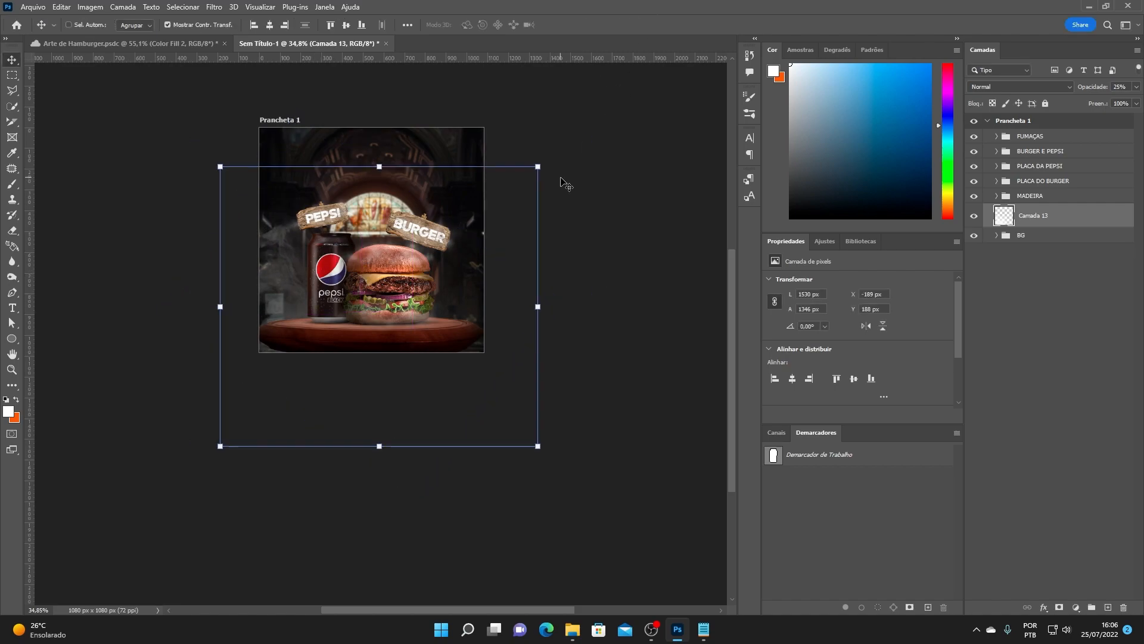
- Duplicate the Camada 13 smoke layer, flip the copy horizontally and shift it to X -258, Y 188 px
key(ctrl+j)
key(ctrl+t)
right_click(293, 275)
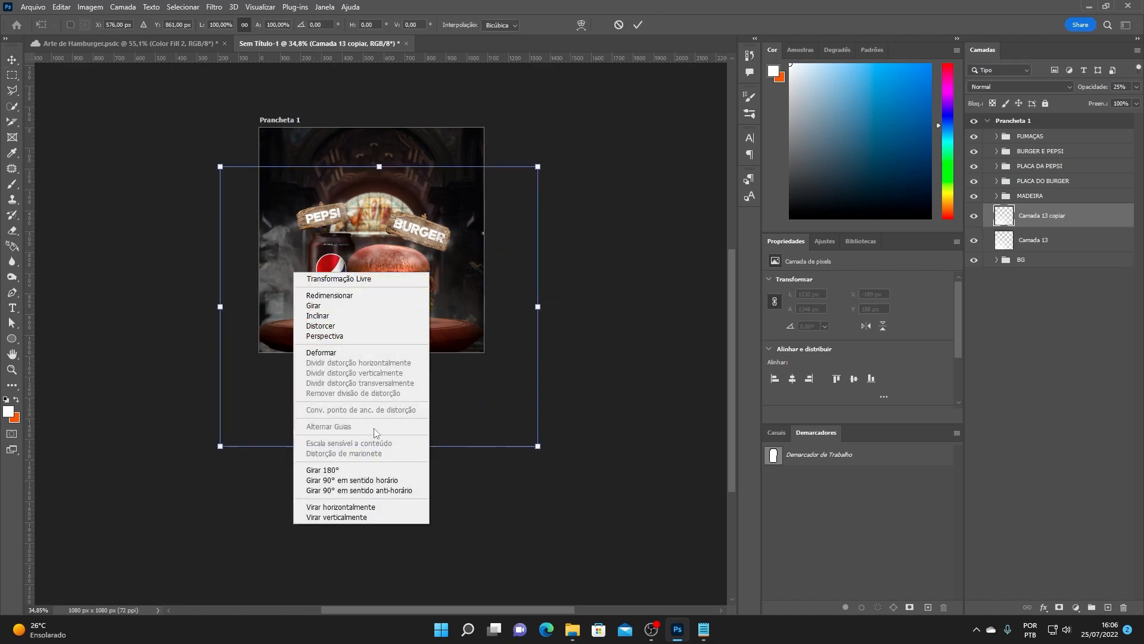
click(328, 508)
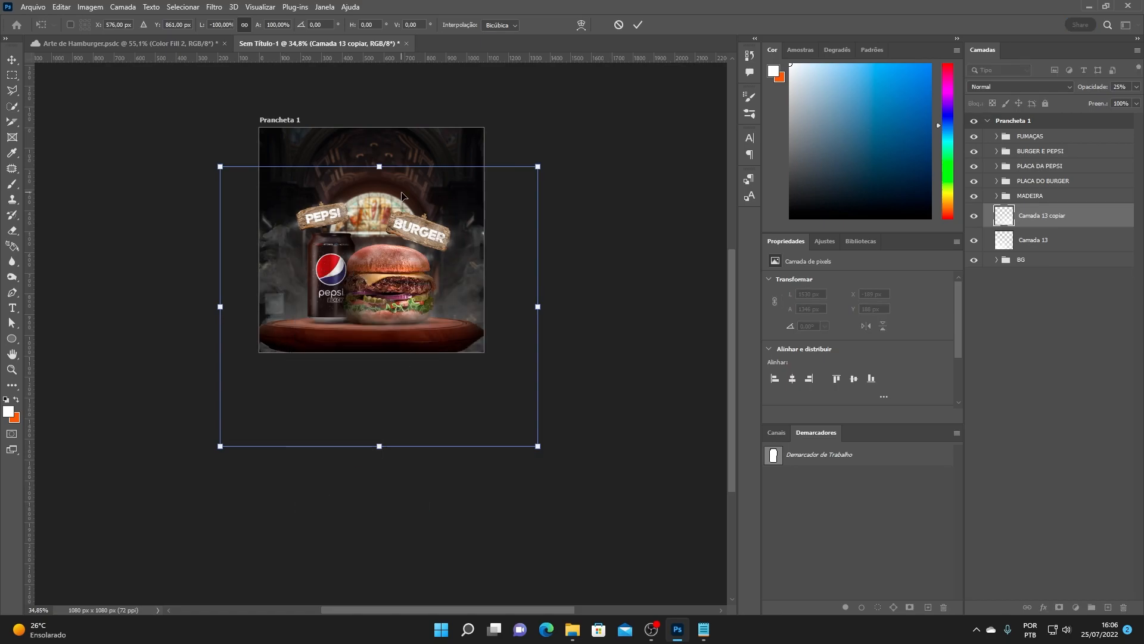
drag(466, 240, 453, 236)
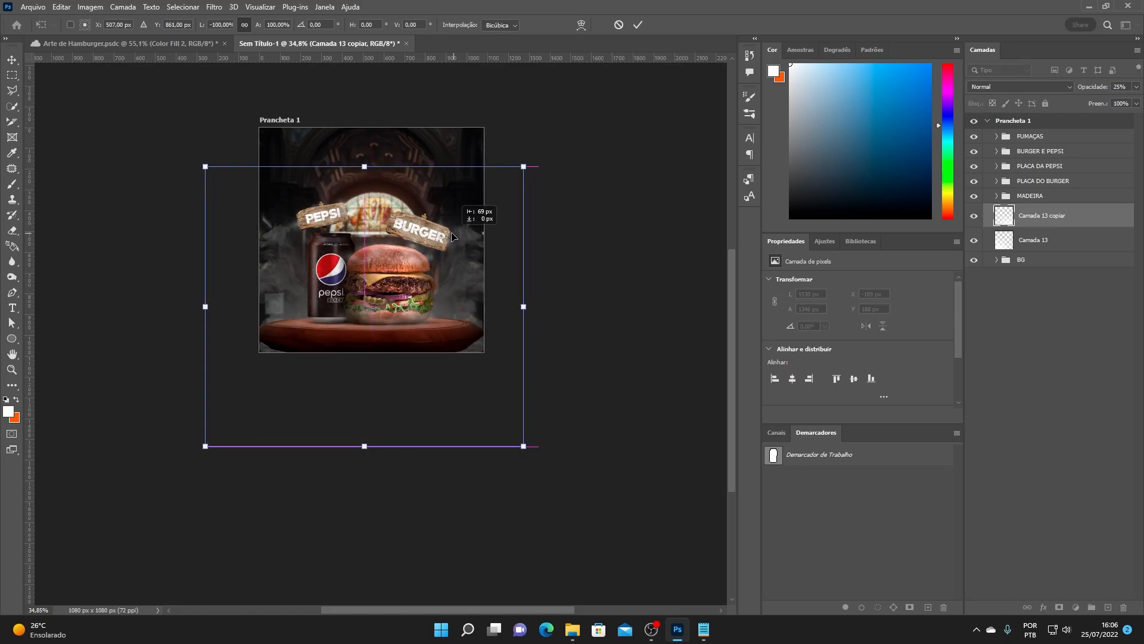
click(640, 24)
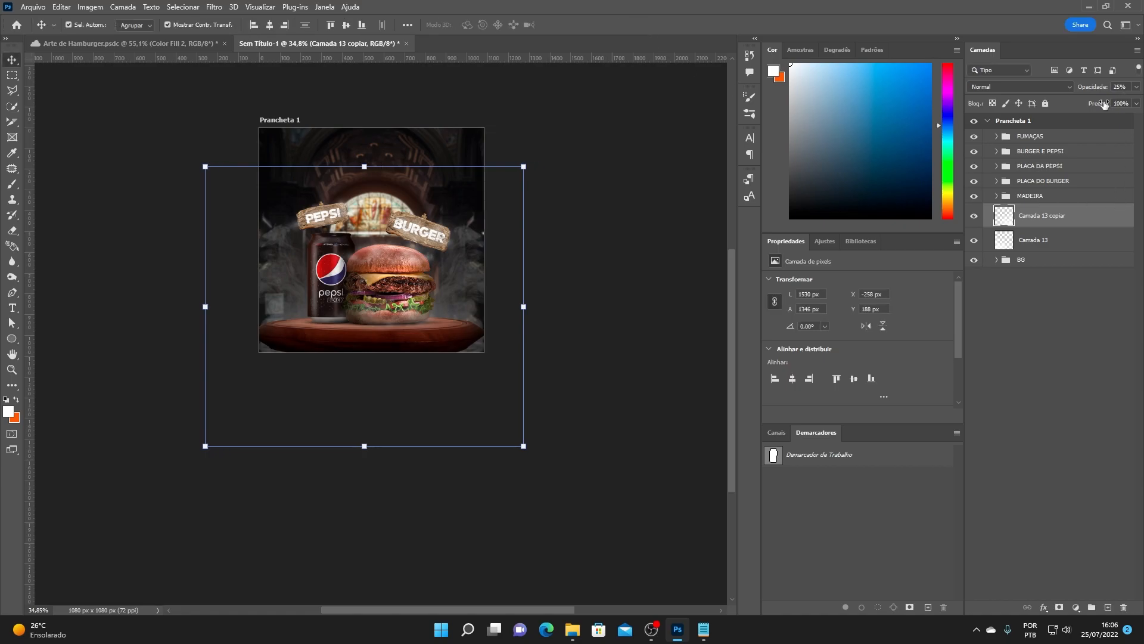
- Group Camada 13 and Camada 13 copiar and name the group FUMAÇAS DE TRAZ
click(610, 279)
scroll(376, 252, up, 3)
drag(383, 210, 419, 245)
scroll(414, 275, up, 5)
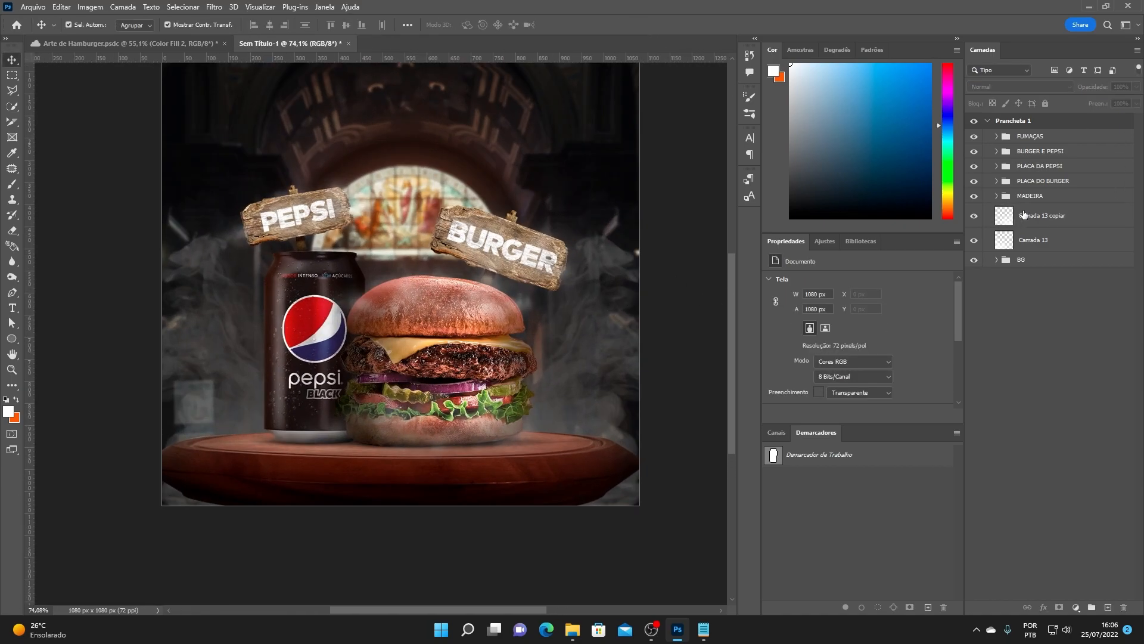
click(1021, 215)
shift+click(1038, 246)
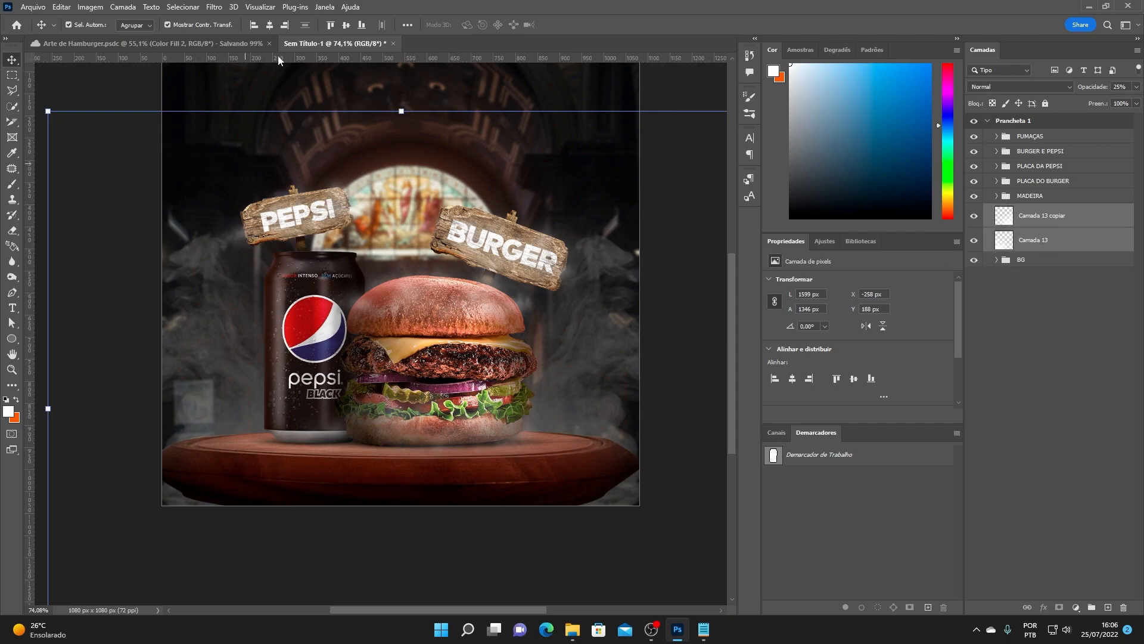
key(ctrl+g)
scroll(390, 309, down, 2)
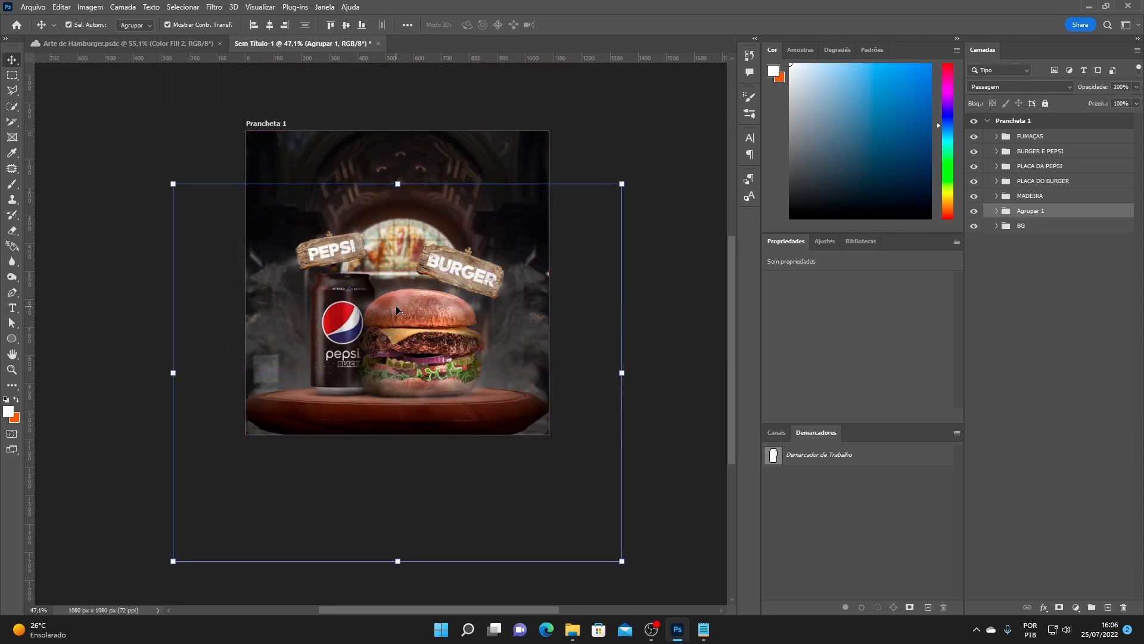
key(BackSpace)
text(FUM)
text(A)
text(CAS)
text( DE)
text( TRAZ)
key(Return)
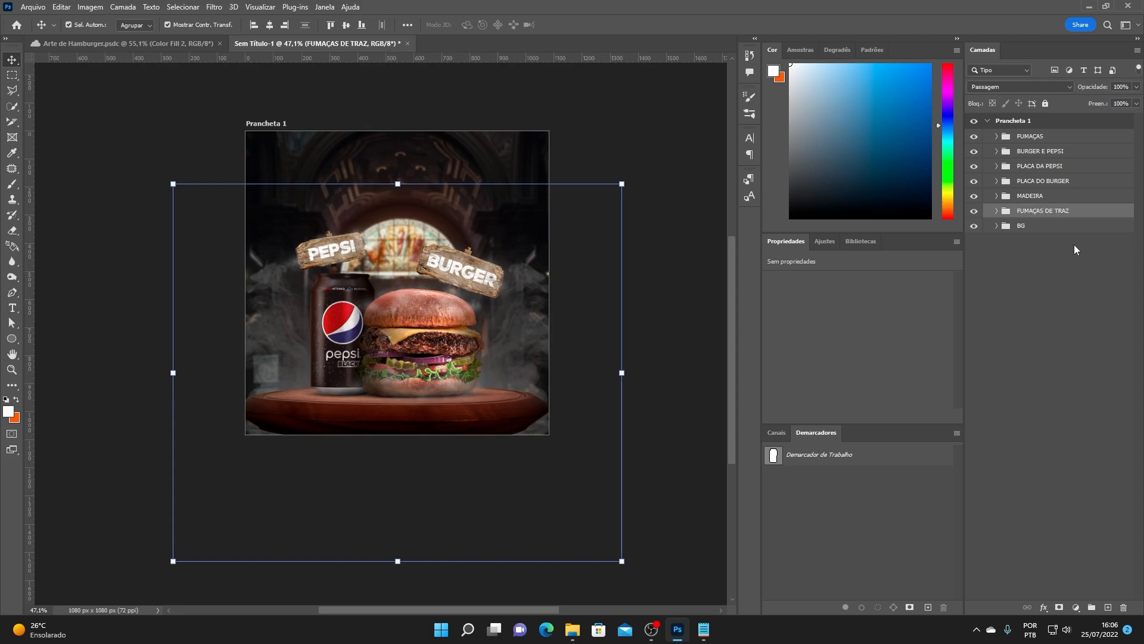
- Enlarge the FUMAÇAS DE TRAZ group to about 1883 × 1586 px, positioned at X -400, Y 68 px
click(996, 211)
click(1049, 230)
shift+click(1045, 255)
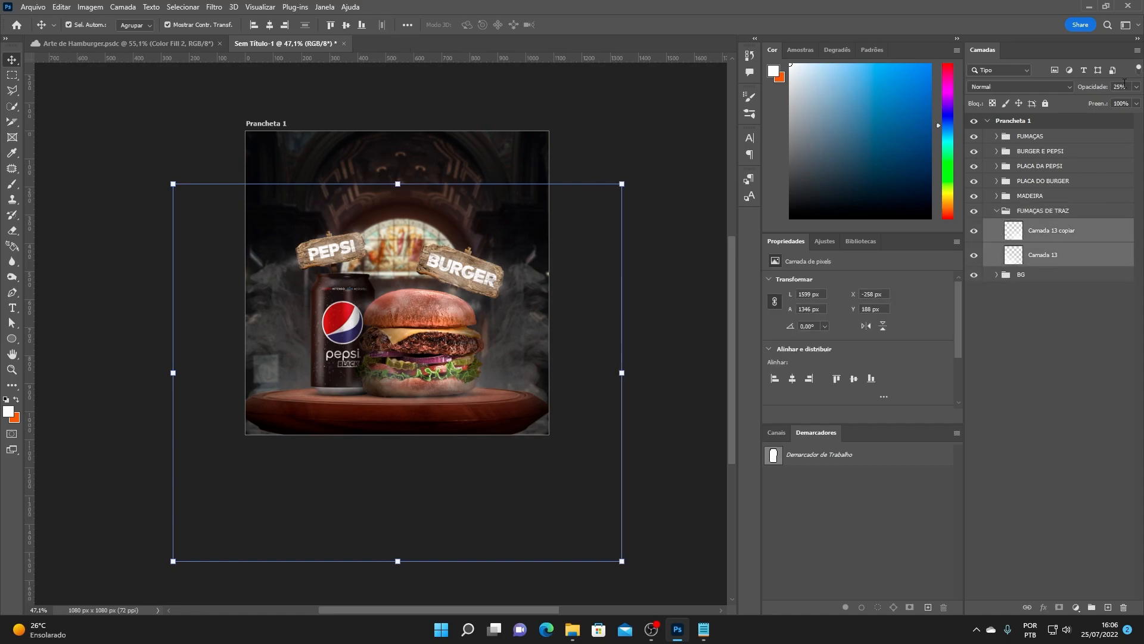
click(1047, 214)
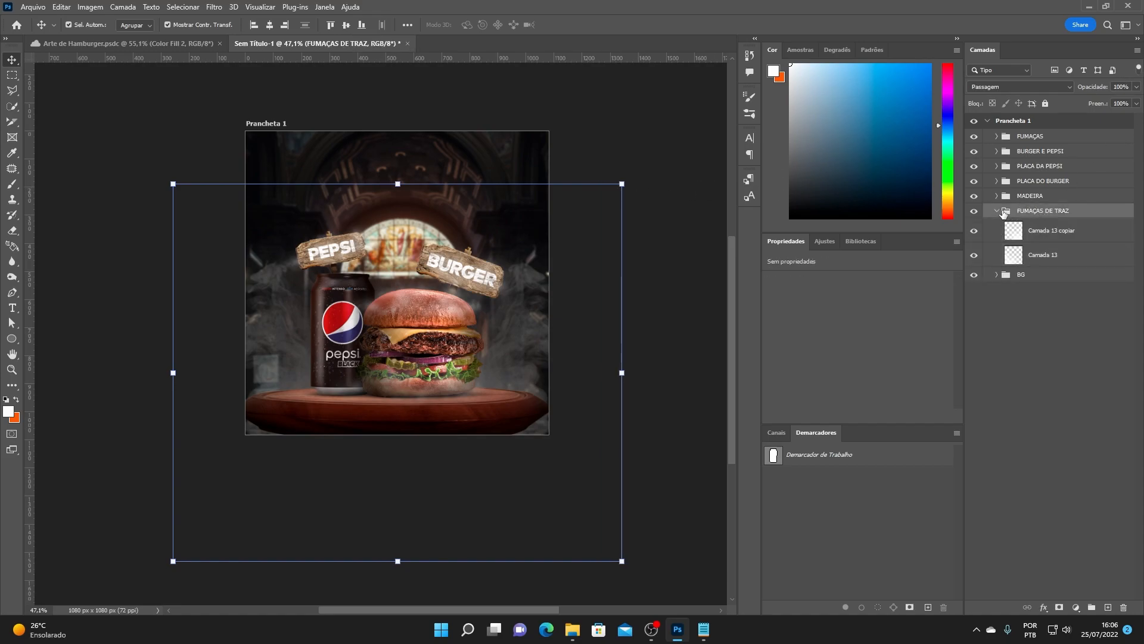
click(996, 210)
drag(622, 184, 684, 161)
click(638, 24)
click(997, 212)
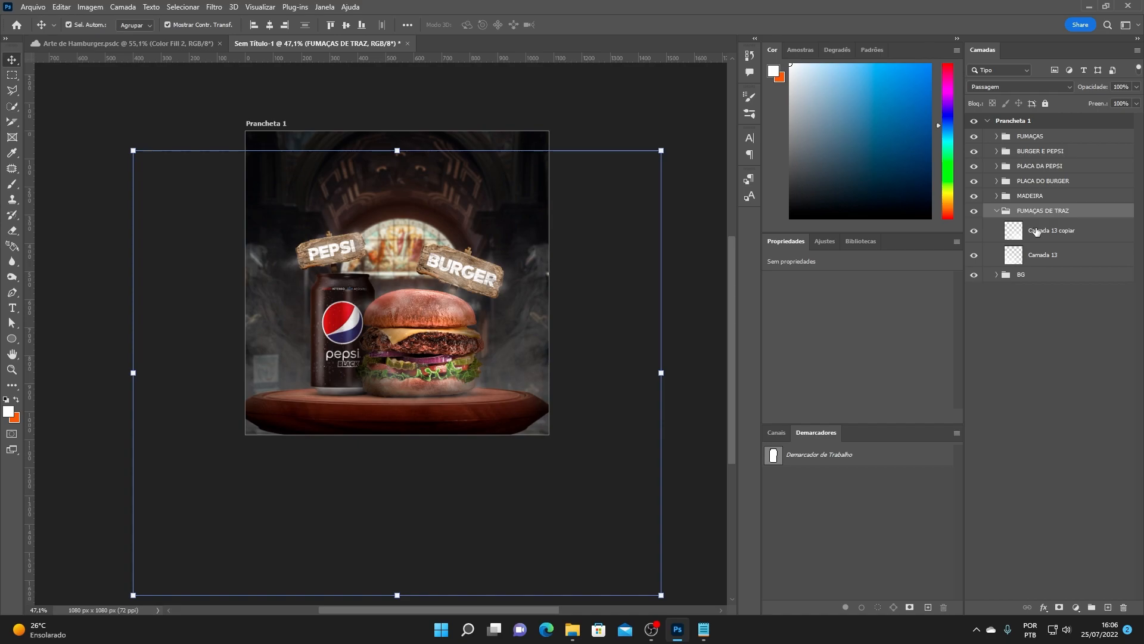
- Lower the opacity of both smoke layers in the FUMAÇAS DE TRAZ group to about 12% and collapse the group
click(1041, 231)
shift+click(1051, 254)
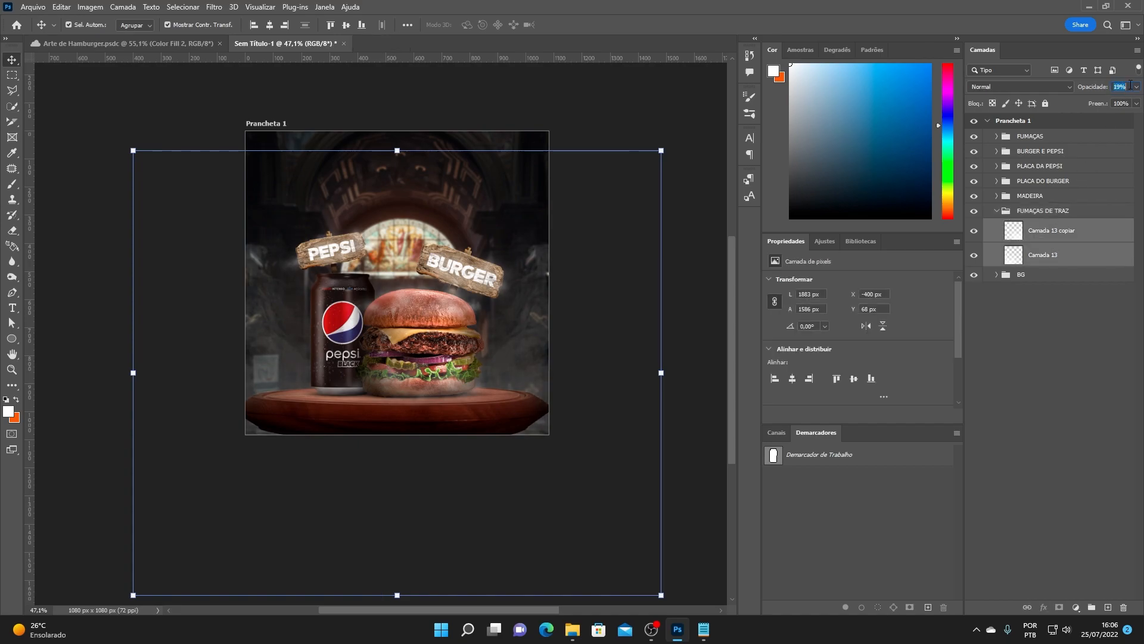
key(Down)
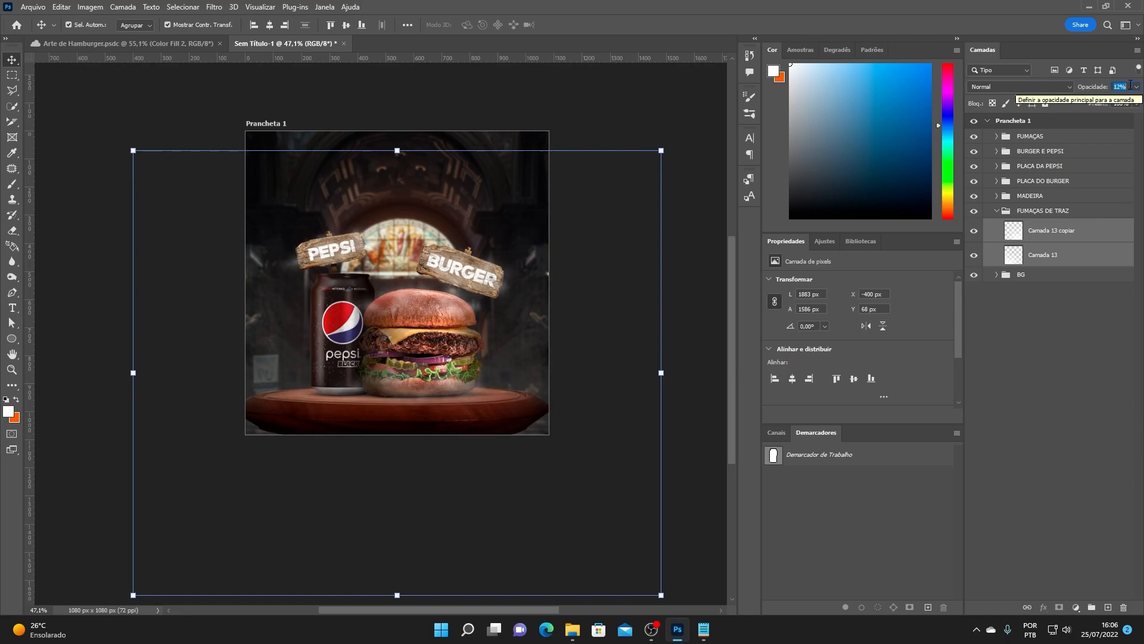
key(Up)
click(662, 88)
scroll(427, 297, up, 4)
drag(427, 297, 425, 343)
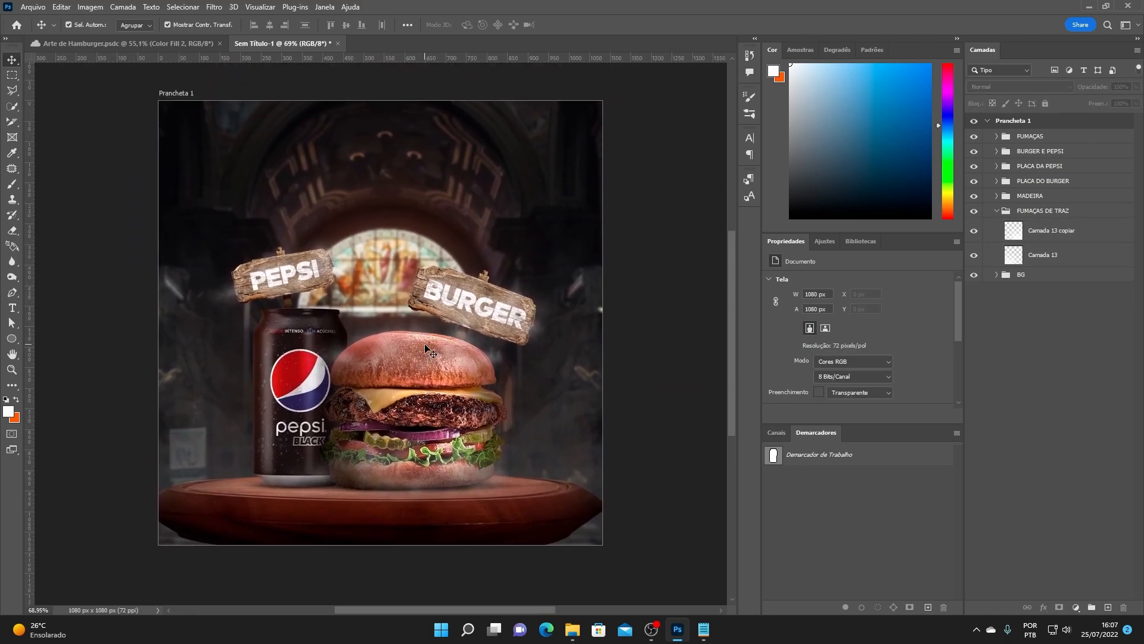
scroll(425, 346, up, 2)
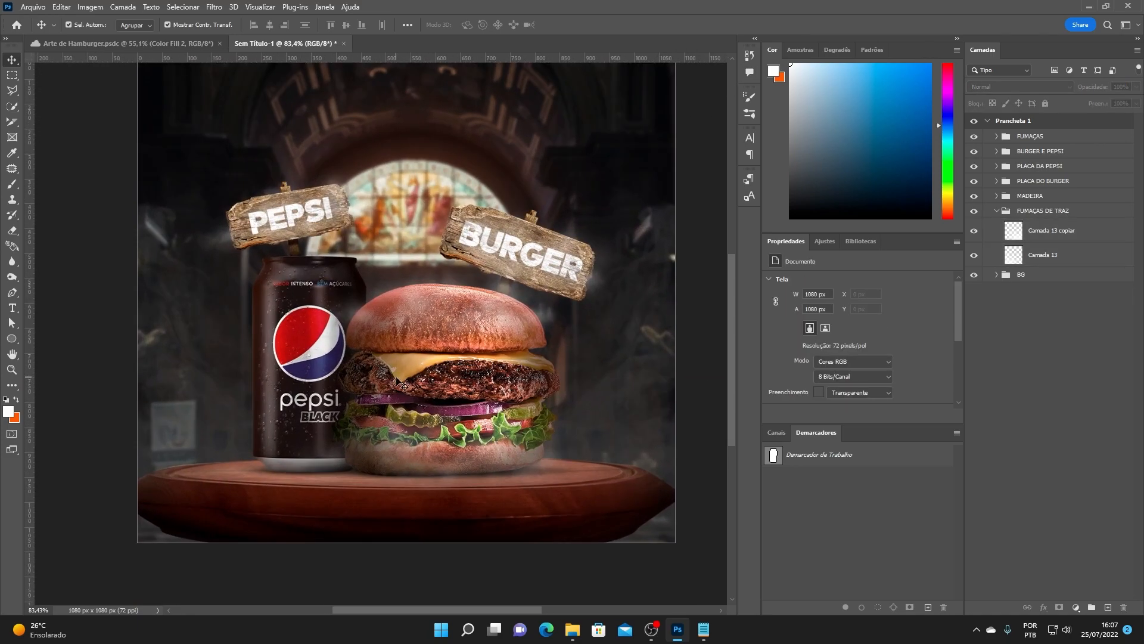
scroll(385, 389, right, 1)
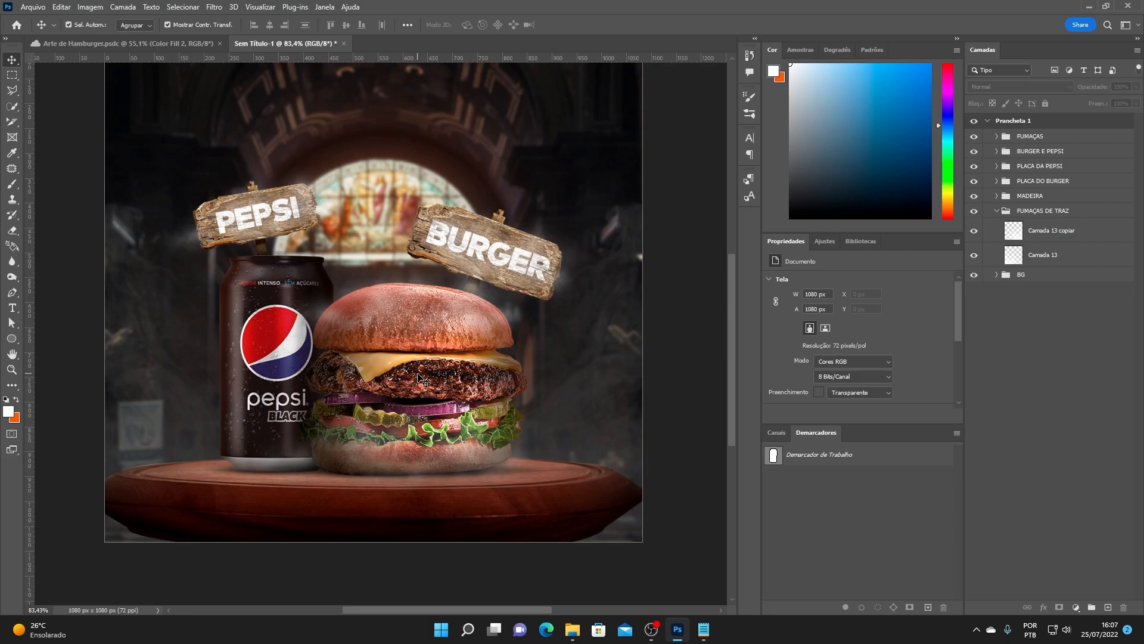
click(998, 212)
- Add a new layer above Camada 12 in the FUMAÇAS group and choose the 2173 px smoke tip for the Brush tool
click(996, 136)
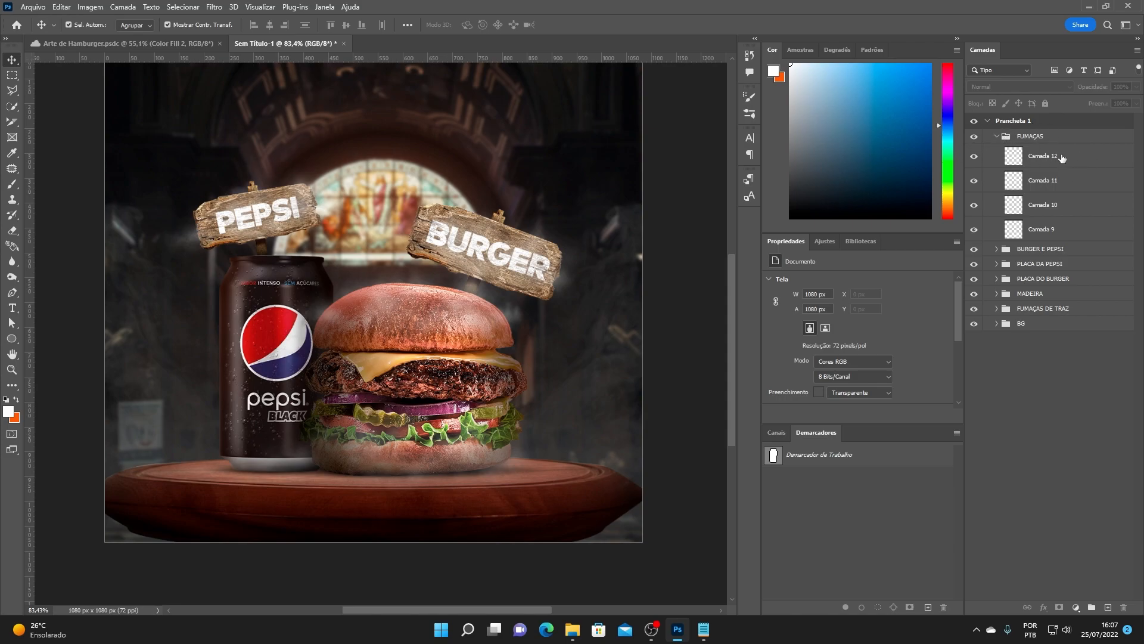
click(1042, 163)
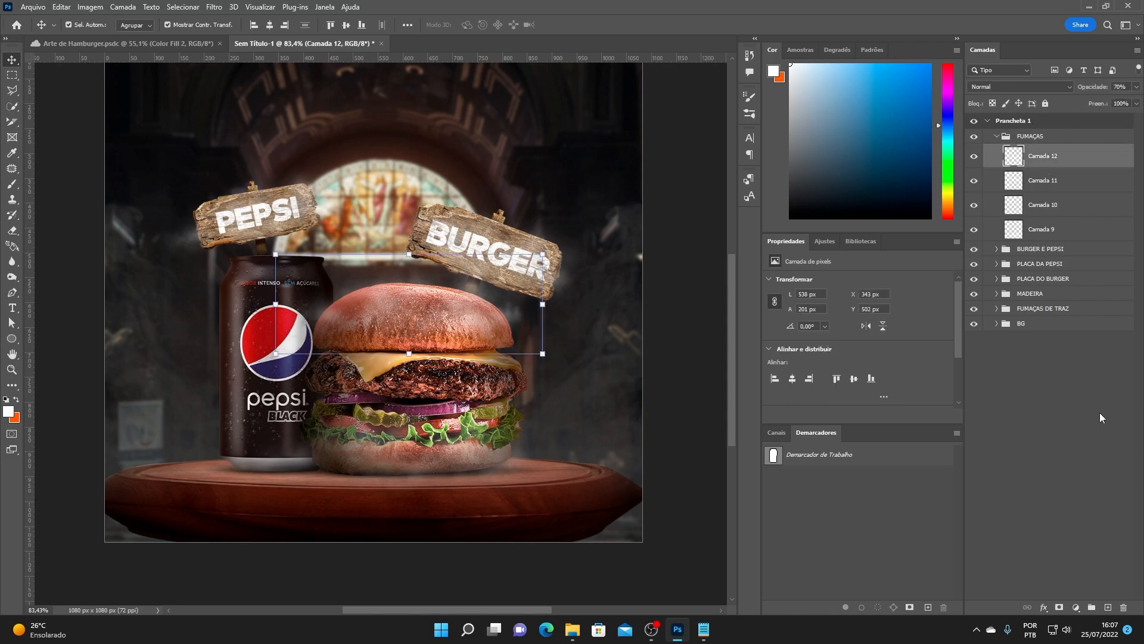
click(1107, 606)
click(12, 184)
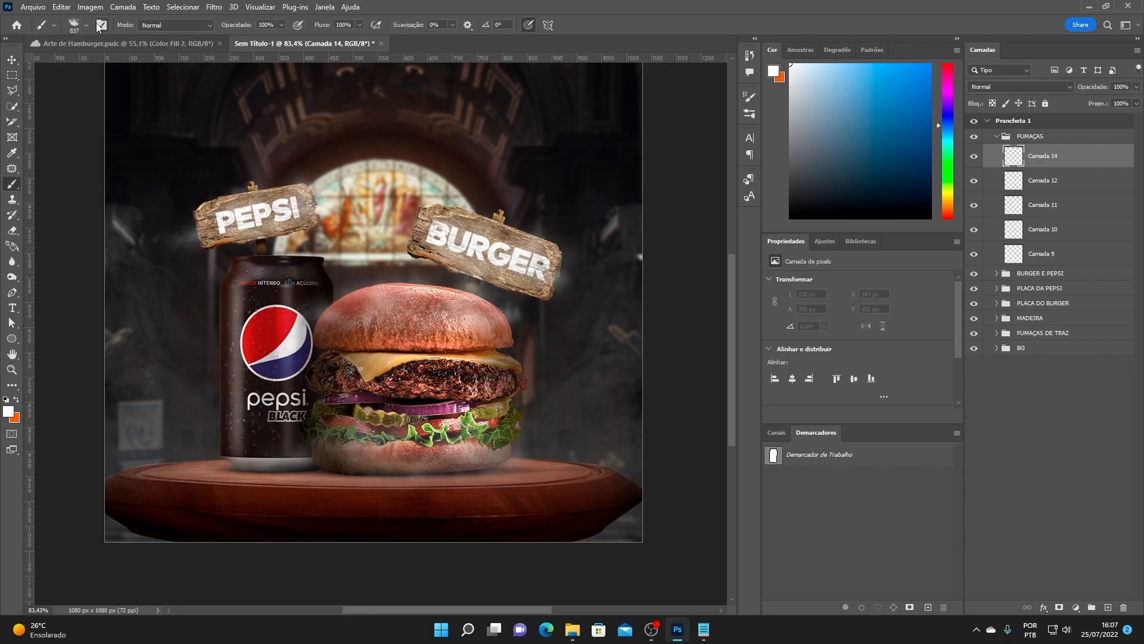
click(749, 96)
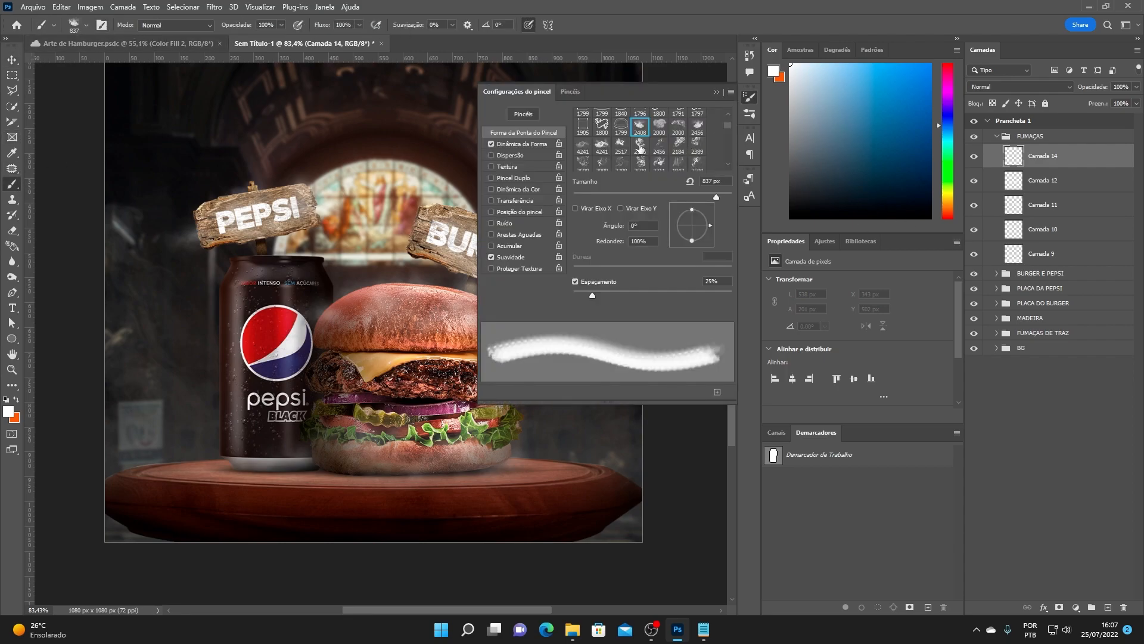
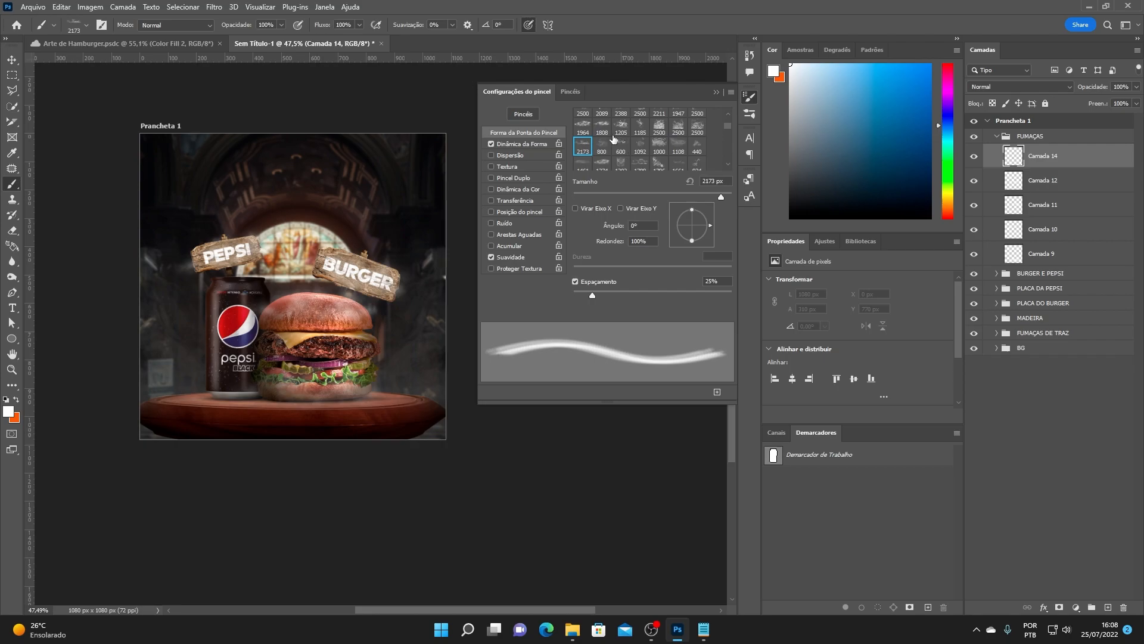
click(716, 94)
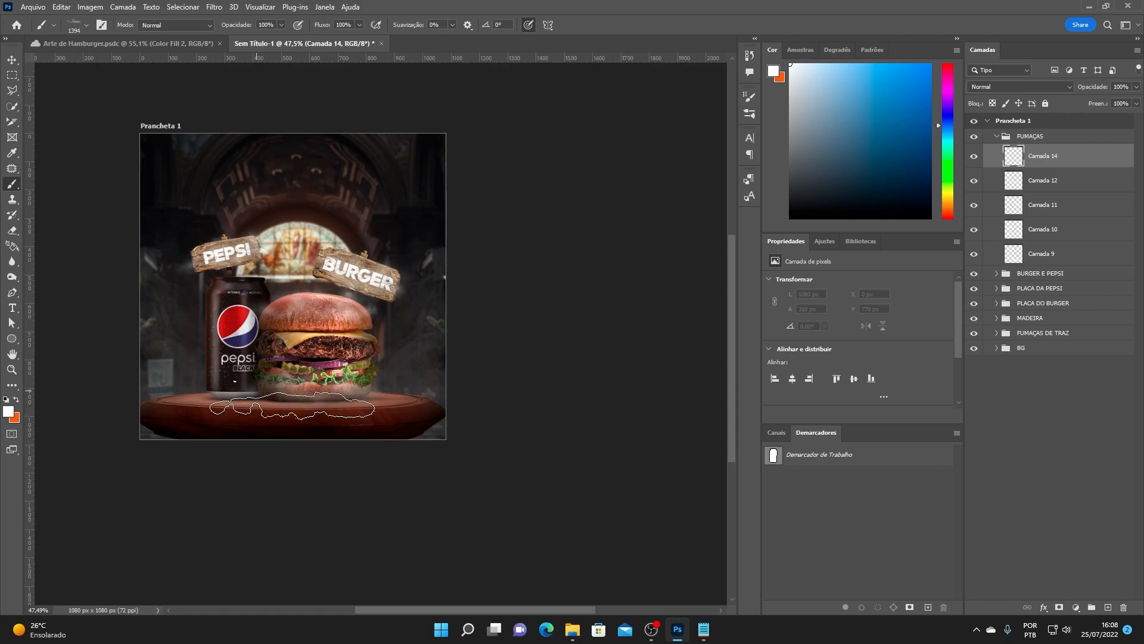
- Stamp one smoke cloud over the products, enlarge it to about 1904 × 786 px and place it over the table at X -451, Y 716 px
click(290, 351)
key(ctrl+t)
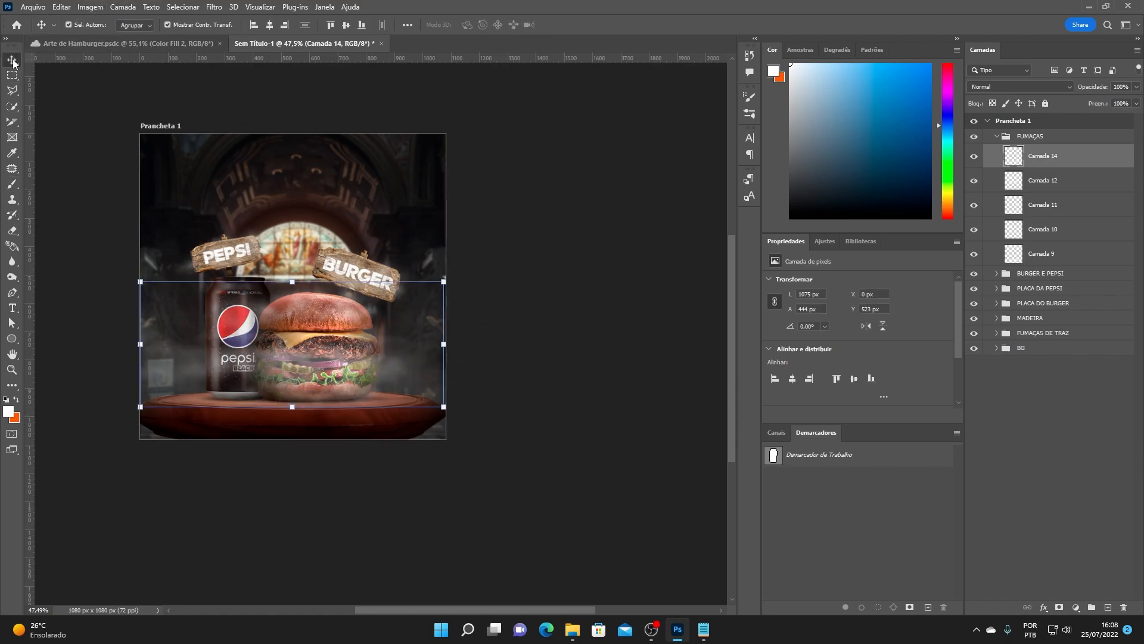
drag(446, 273, 560, 232)
drag(365, 346, 360, 450)
click(637, 25)
click(491, 296)
scroll(343, 346, up, 3)
drag(344, 347, 492, 407)
- Lower the opacity of the table smoke layer, Camada 14, to about 60%
click(1049, 156)
click(1137, 88)
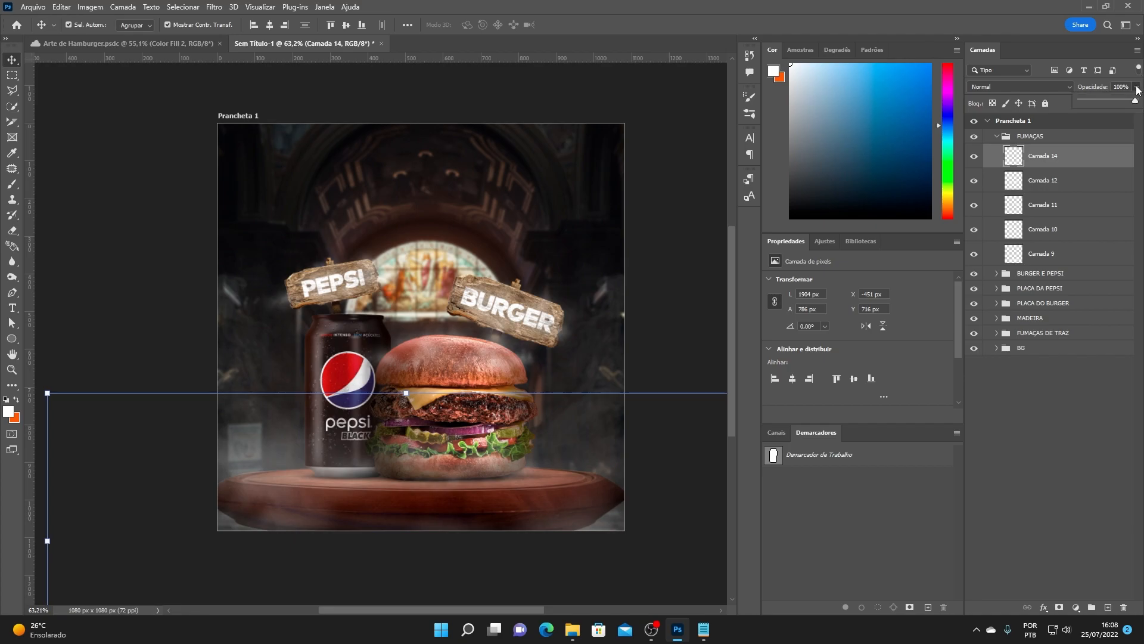
click(1116, 101)
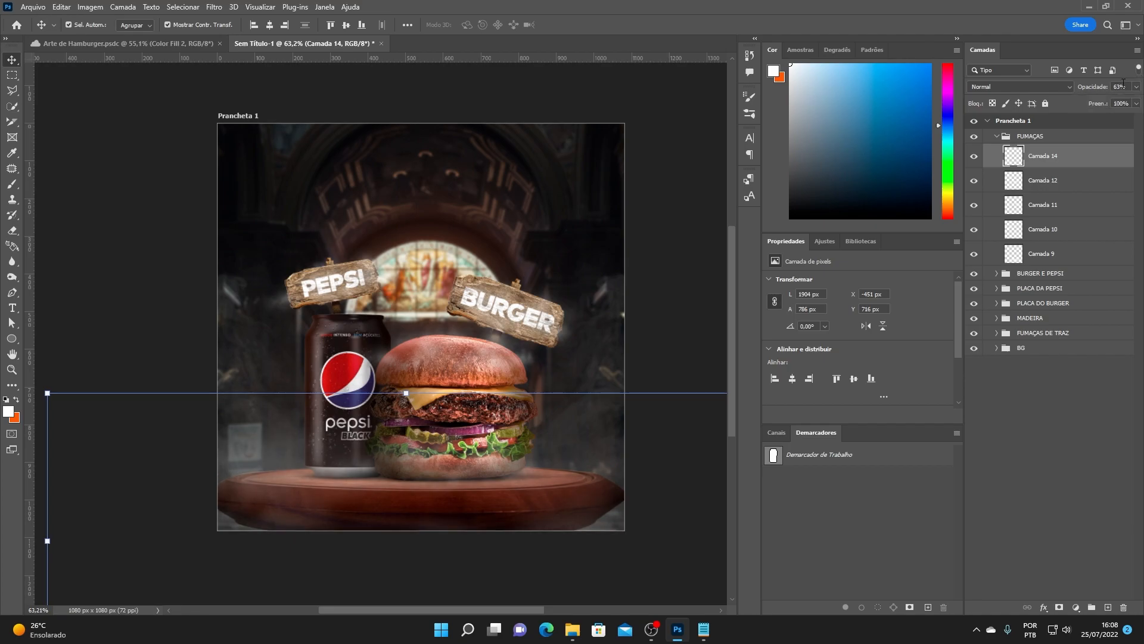
click(653, 327)
drag(650, 317, 571, 280)
- Scale the Camada 14 table smoke to about 1921 × 805 px and position it at X -463, Y 688 px
click(1071, 162)
scroll(416, 311, down, 3)
click(638, 24)
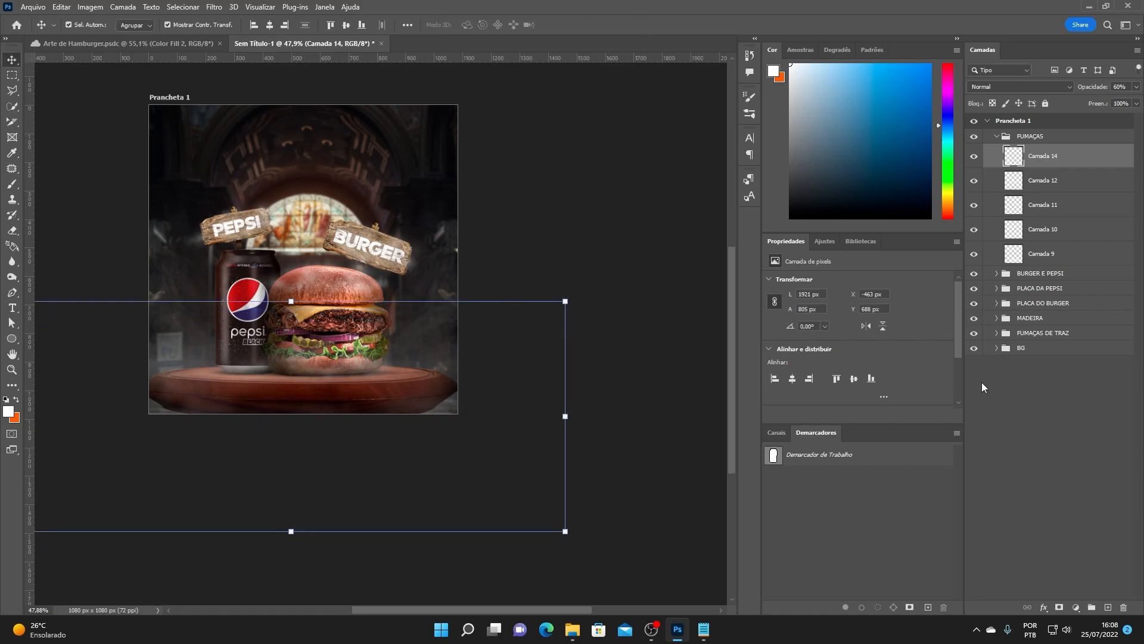
- Add a new layer above Camada 14 in the FUMAÇAS group and choose the 2089 px smoke tip for the Brush tool
click(1108, 607)
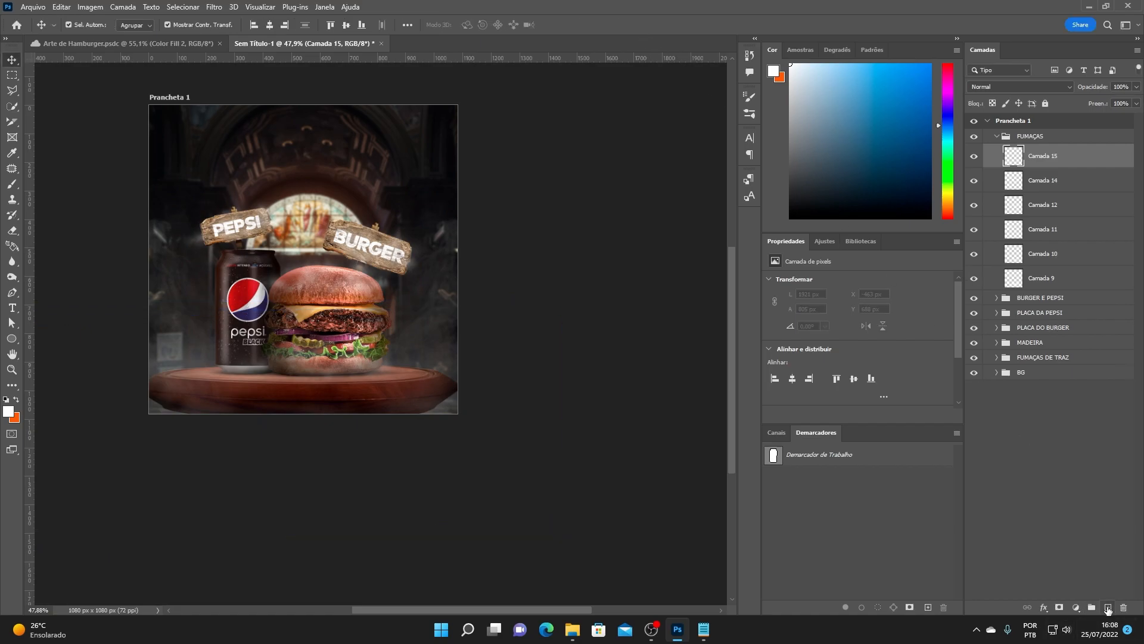
click(9, 183)
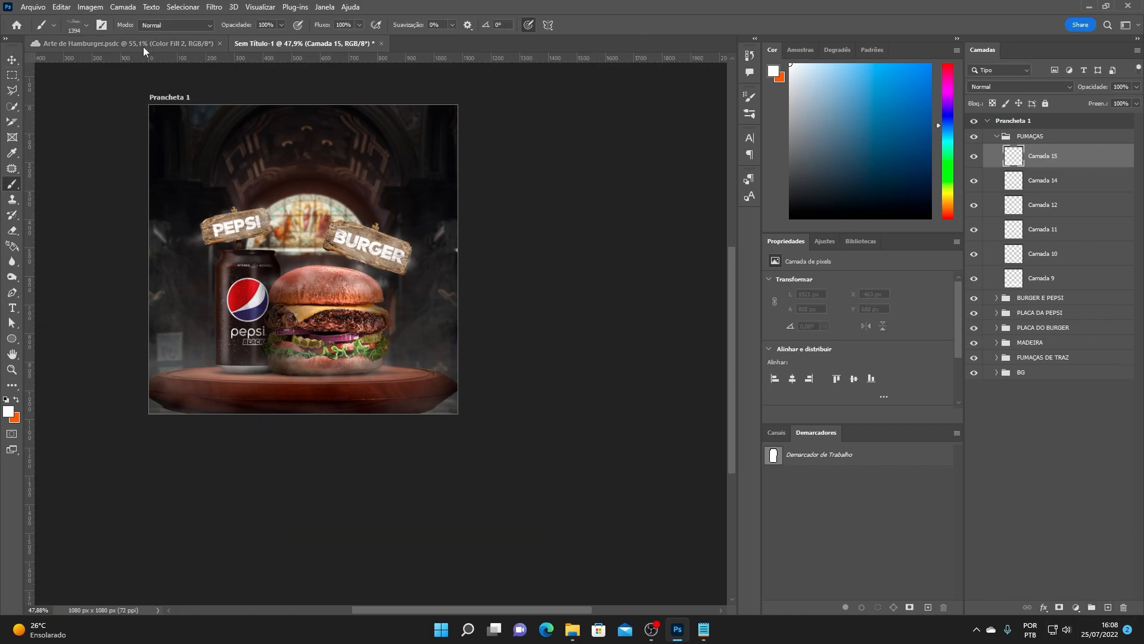
click(102, 24)
scroll(646, 157, down, 1)
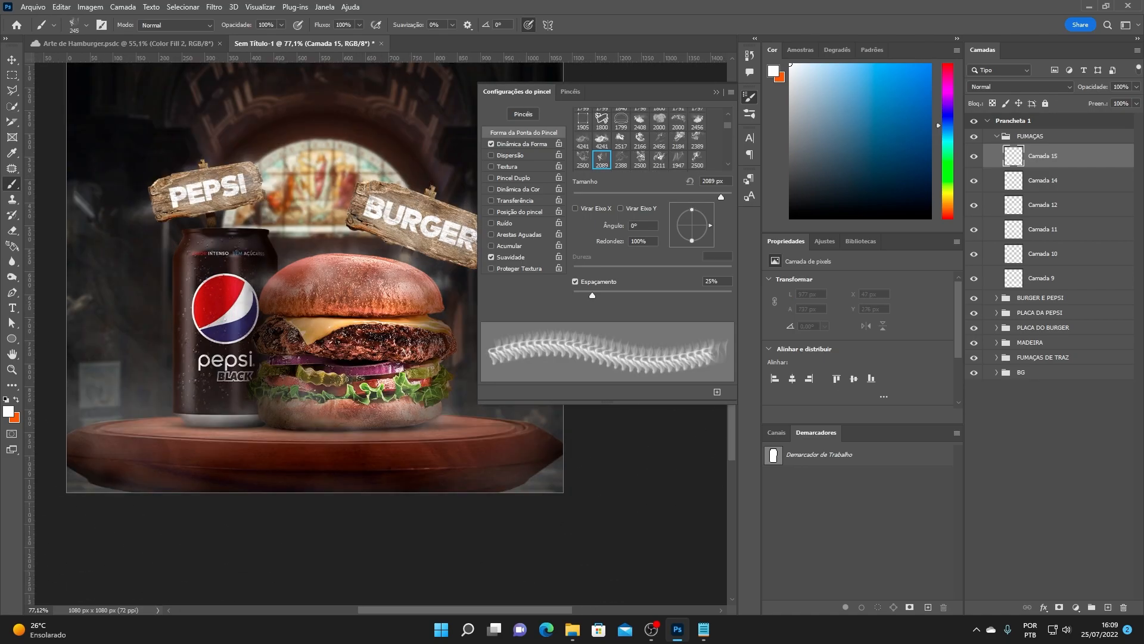
- Try stamping wispy smoke over the burger with the 2089 px tip reduced to 523 px, and undo each stamp
click(310, 280)
key(ctrl+z)
drag(291, 276, 328, 273)
click(317, 273)
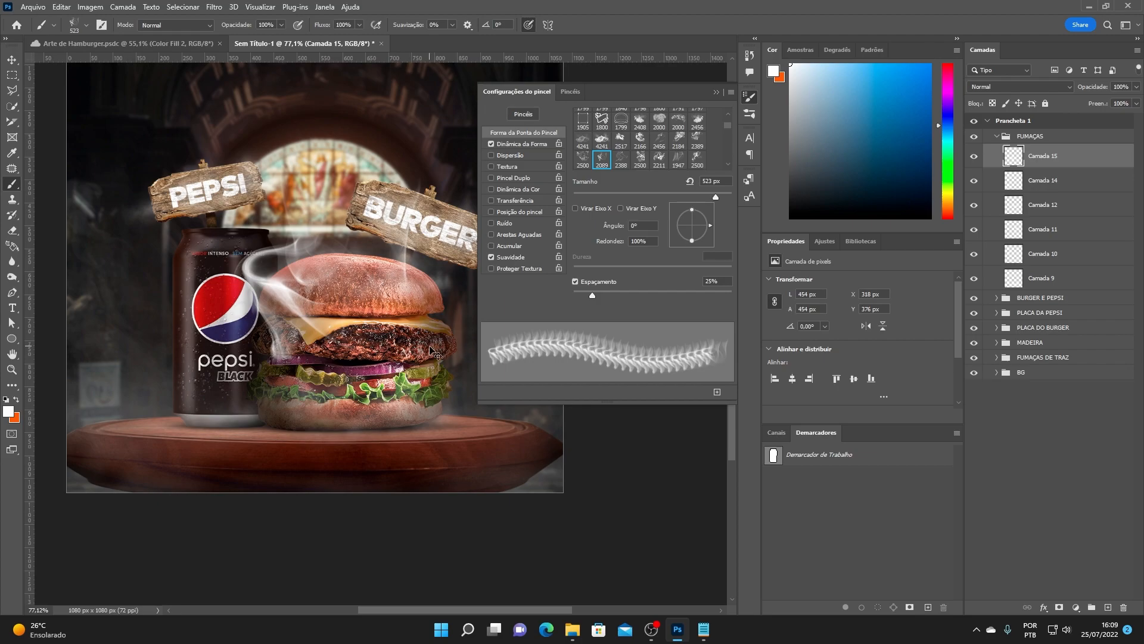
key(ctrl+z)
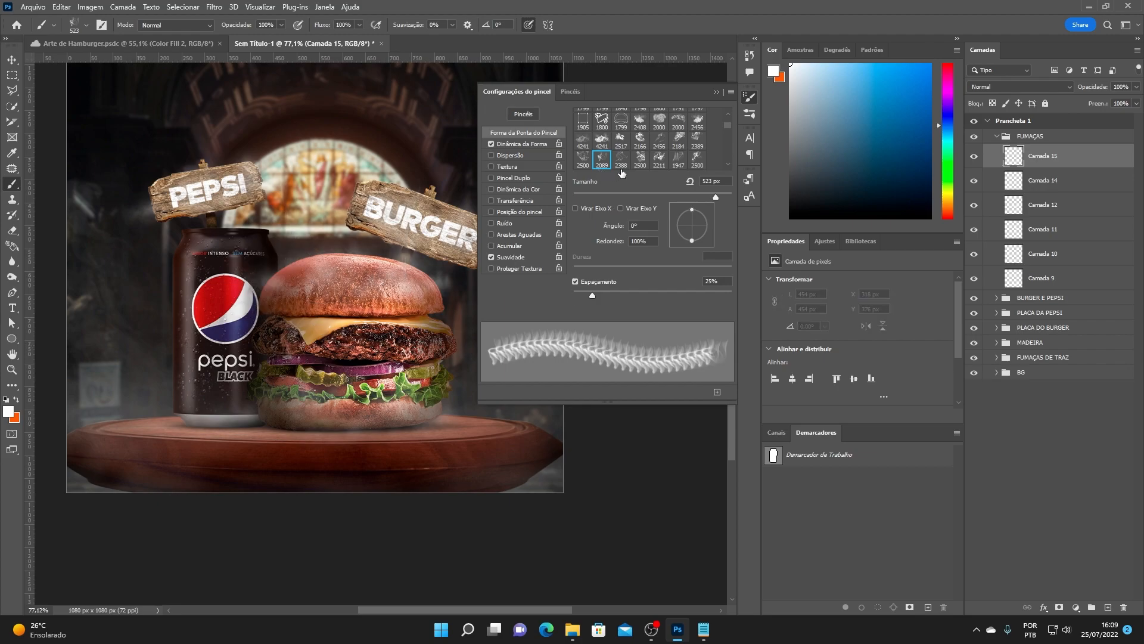
- Stamp wispy smoke over the burger bun's upper-left edge on Camada 15 with the 2089 px tip reduced to 336 px
click(600, 160)
click(716, 92)
drag(322, 317, 294, 320)
drag(328, 269, 342, 270)
click(325, 266)
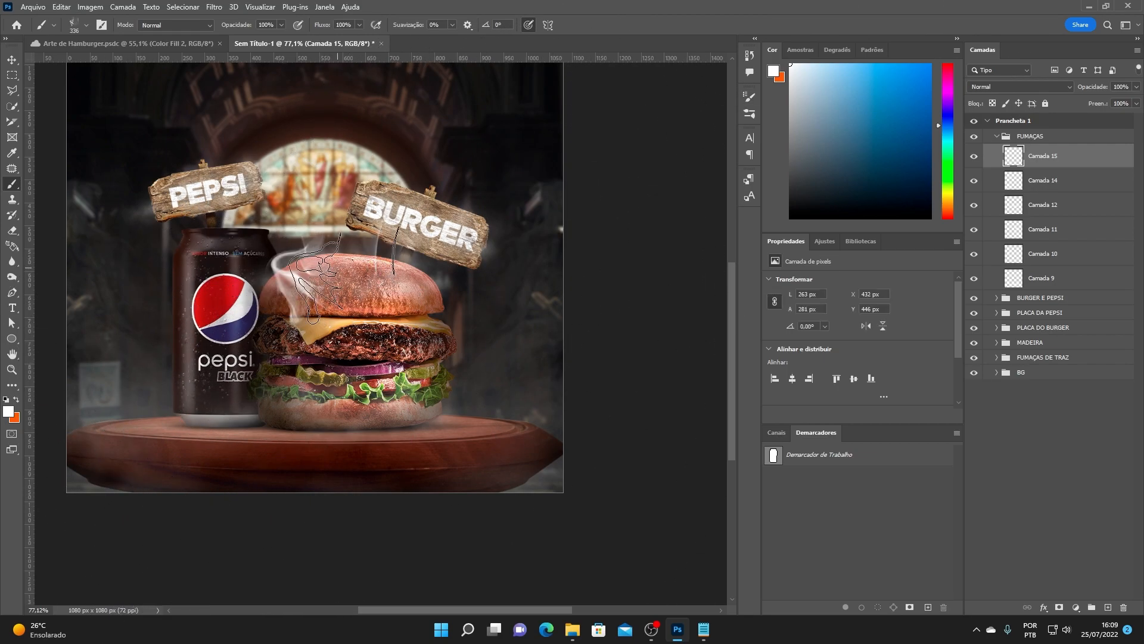
- Scale the Camada 15 smoke to about 489 × 578 px and place it over the artboard's lower-left corner at X -131, Y 603 px
key(ctrl+t)
scroll(294, 241, down, 3)
drag(342, 224, 369, 206)
drag(375, 203, 326, 175)
drag(312, 267, 184, 383)
drag(187, 299, 237, 275)
drag(197, 373, 197, 354)
click(638, 24)
- Duplicate the Camada 15 smoke, flip the copy horizontally and move it to the artboard's lower-right corner
key(ctrl+j)
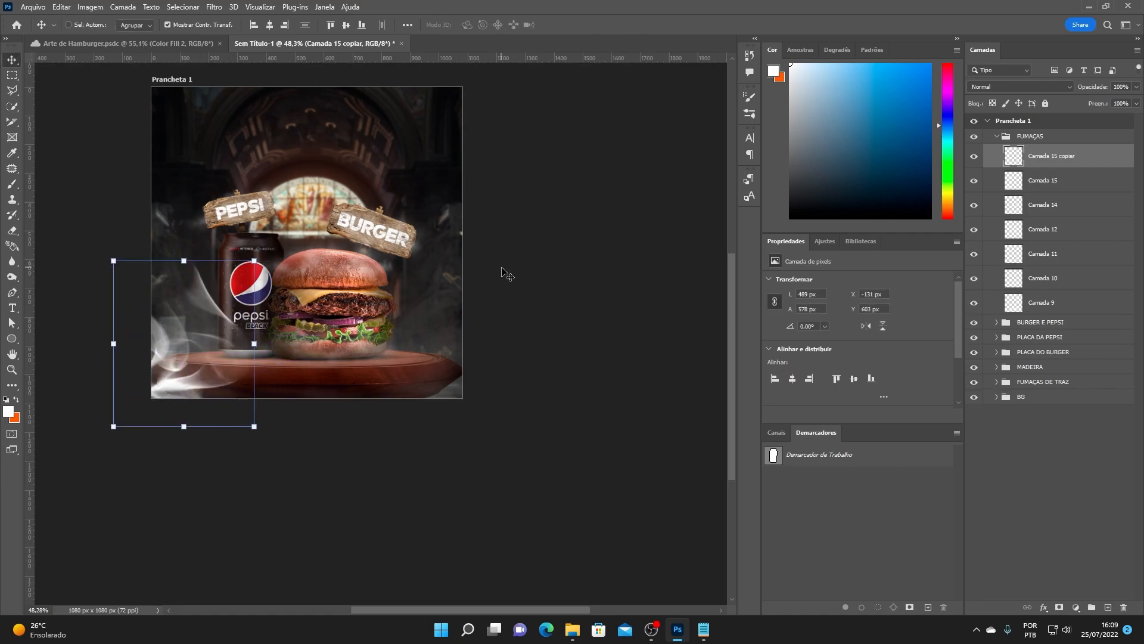
key(ctrl+t)
right_click(189, 372)
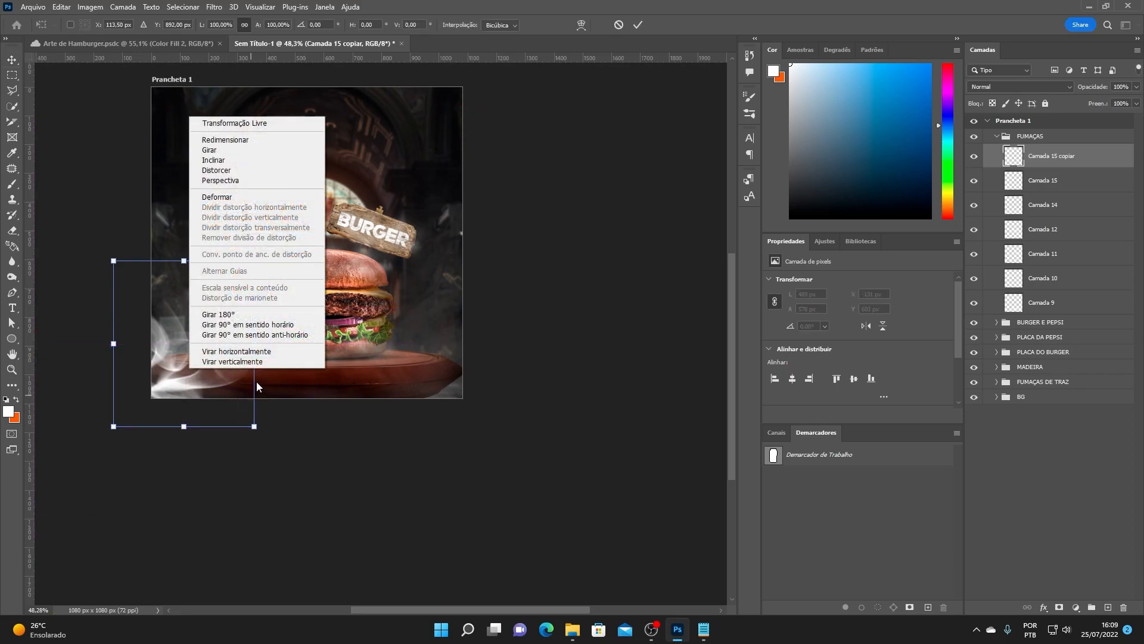
click(243, 351)
drag(188, 357, 457, 366)
click(638, 26)
- Group Camada 15 with its mirrored copy and nudge the group slightly to the left
key(alt+shift+bracketleft)
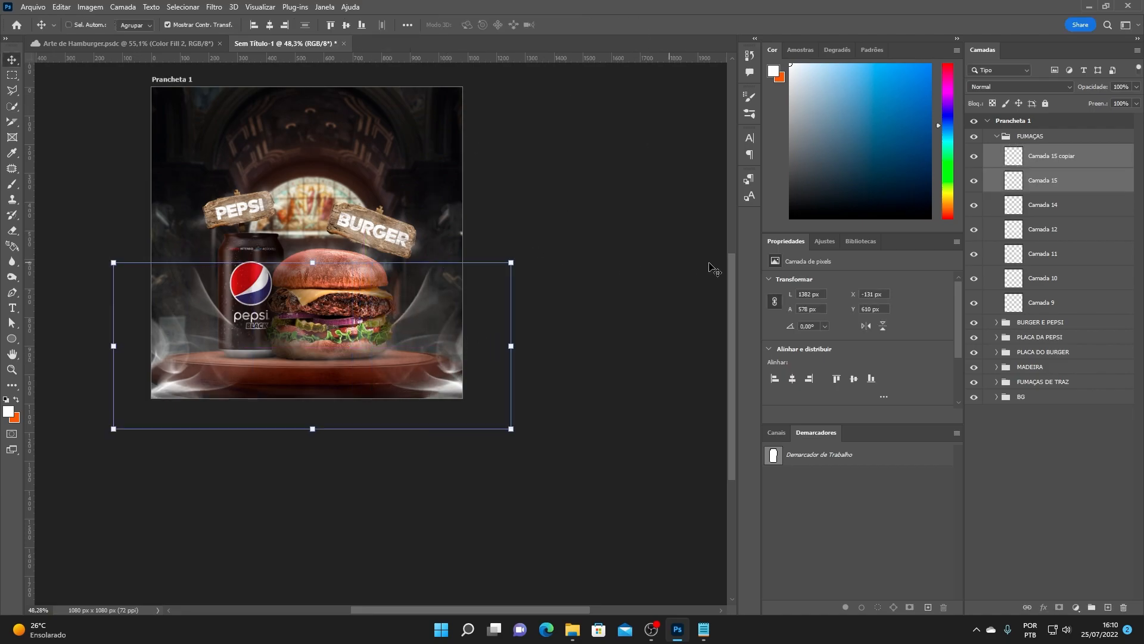
key(ctrl+g)
key(shift+Left)
key(shift+Left)
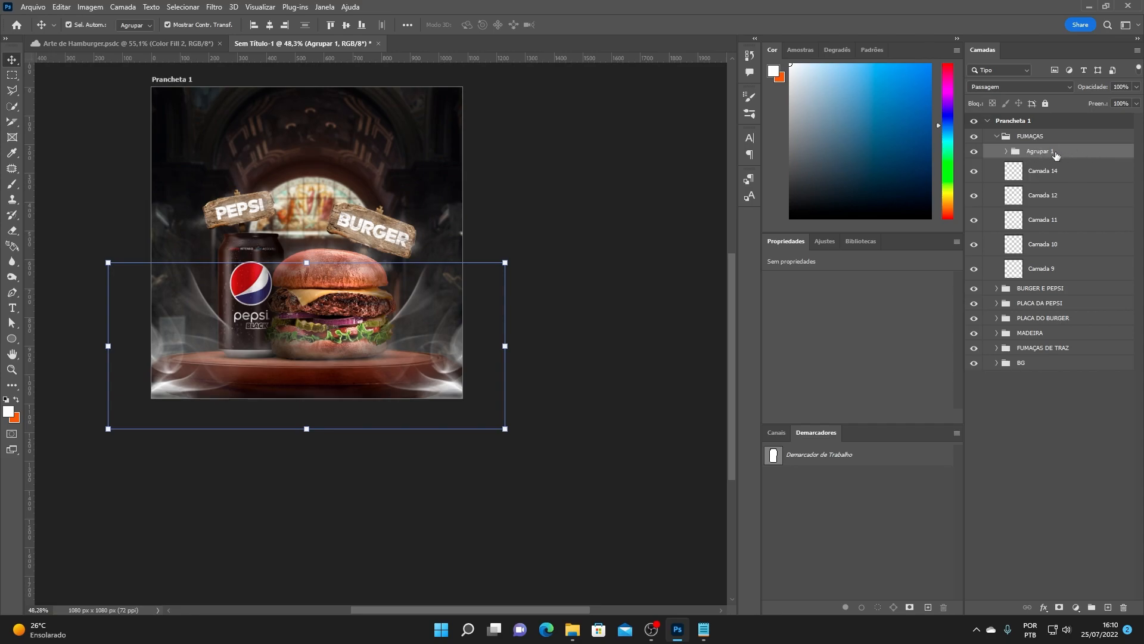
- Lower the opacity of the corner smoke group, Agrupar 1, to about 23%
click(1136, 87)
drag(1102, 97, 1093, 99)
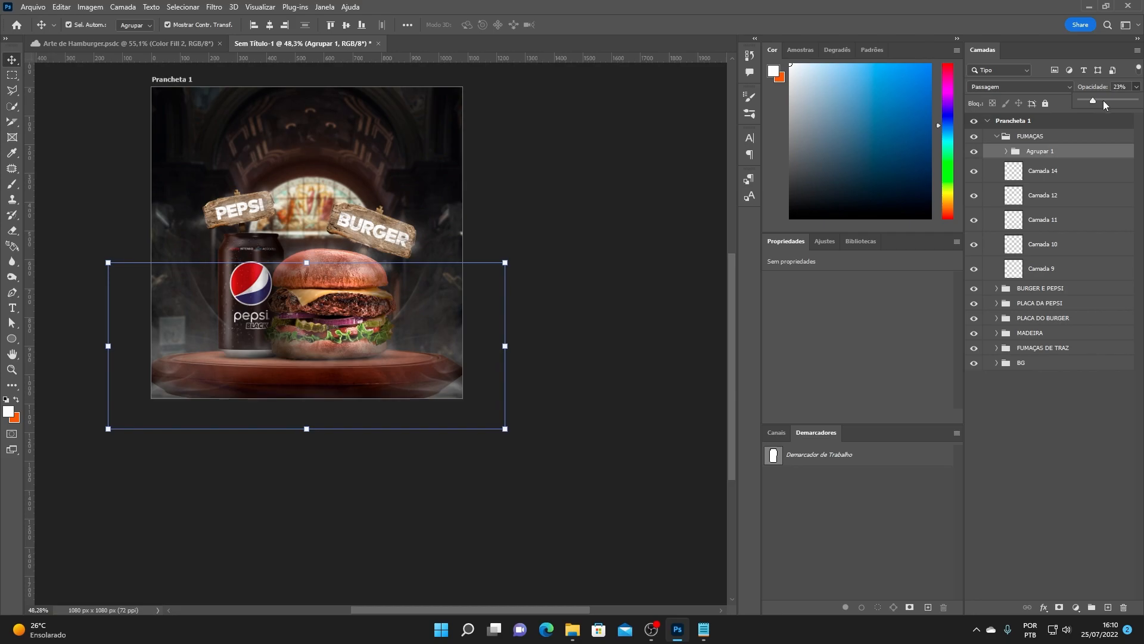
click(562, 256)
scroll(310, 301, up, 3)
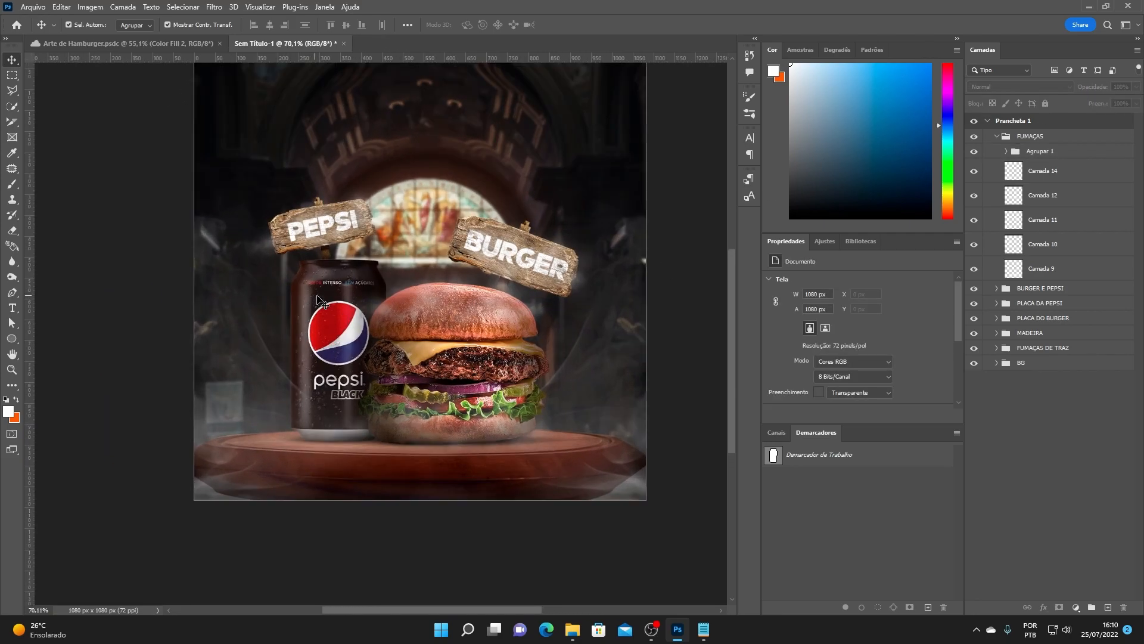
drag(521, 317, 445, 326)
drag(429, 285, 431, 301)
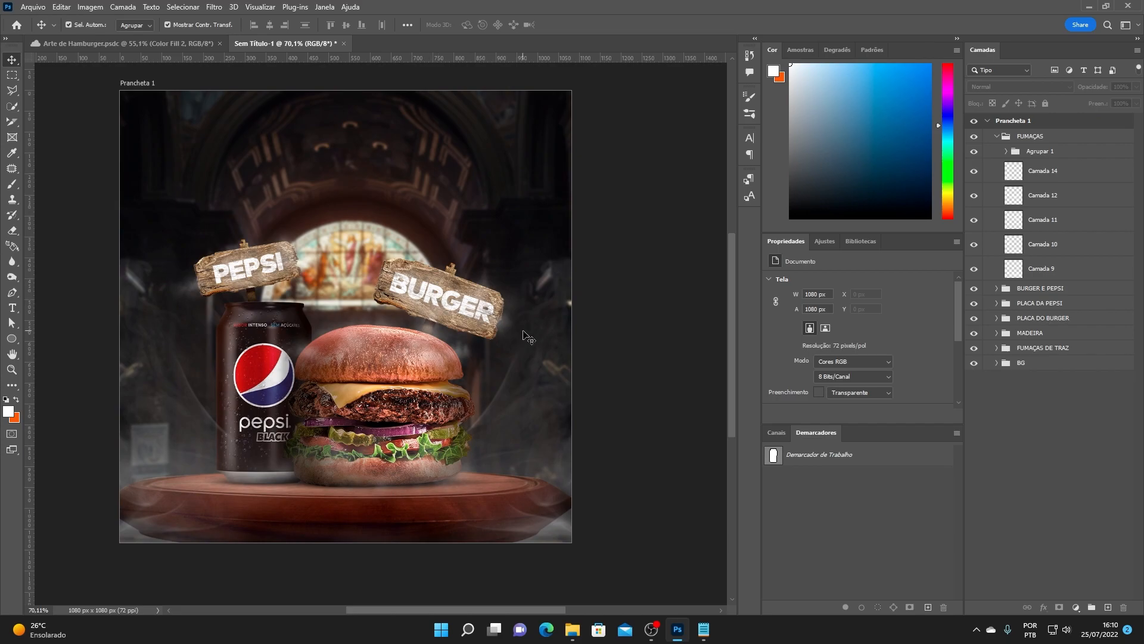
- Add a new layer above the FUMAÇAS group and choose the 30 px soft round tip for the Brush tool
click(997, 137)
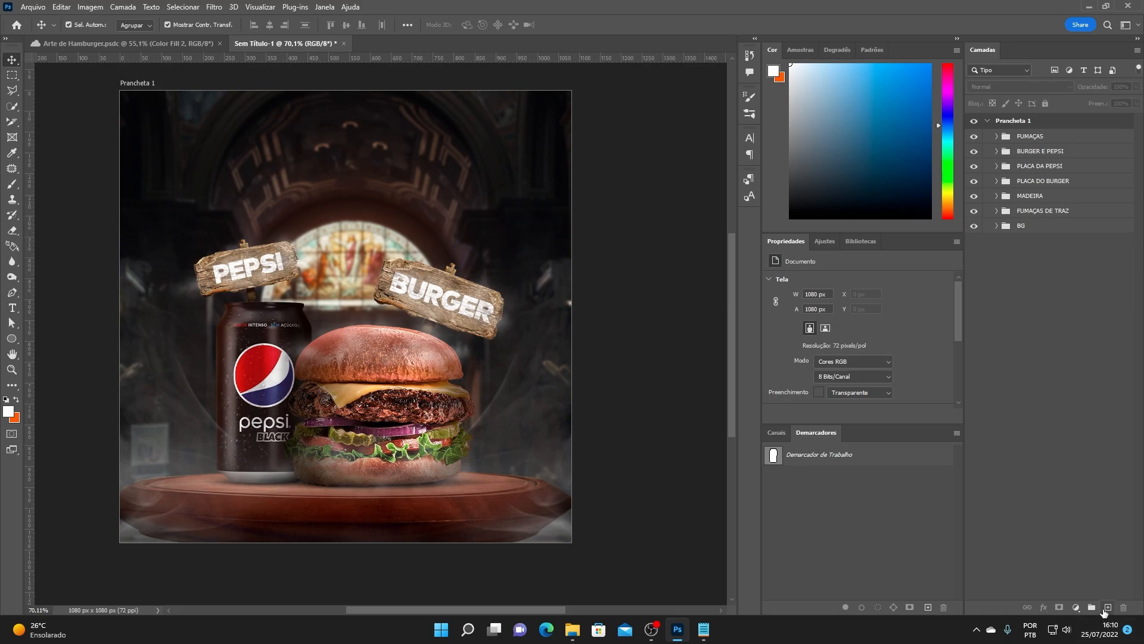
click(1107, 606)
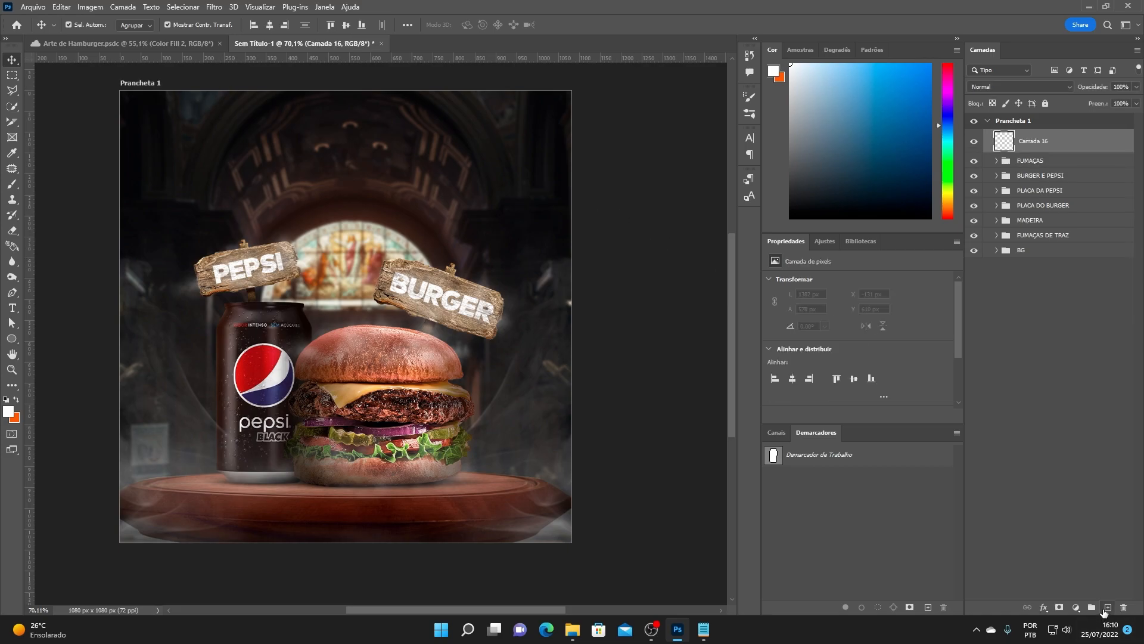
click(12, 186)
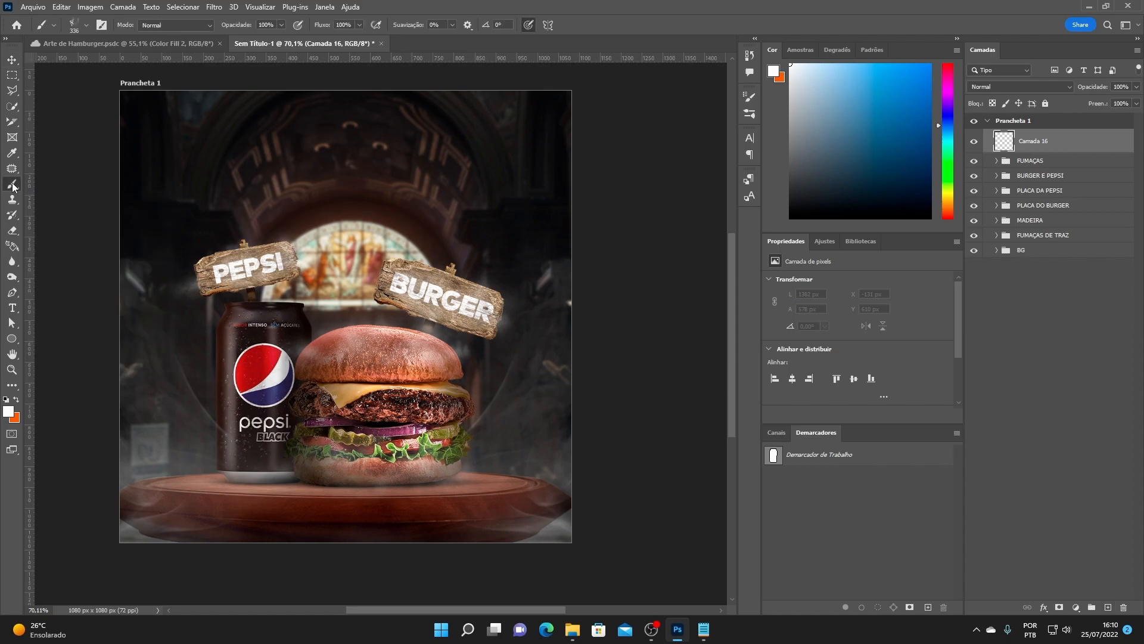
click(101, 25)
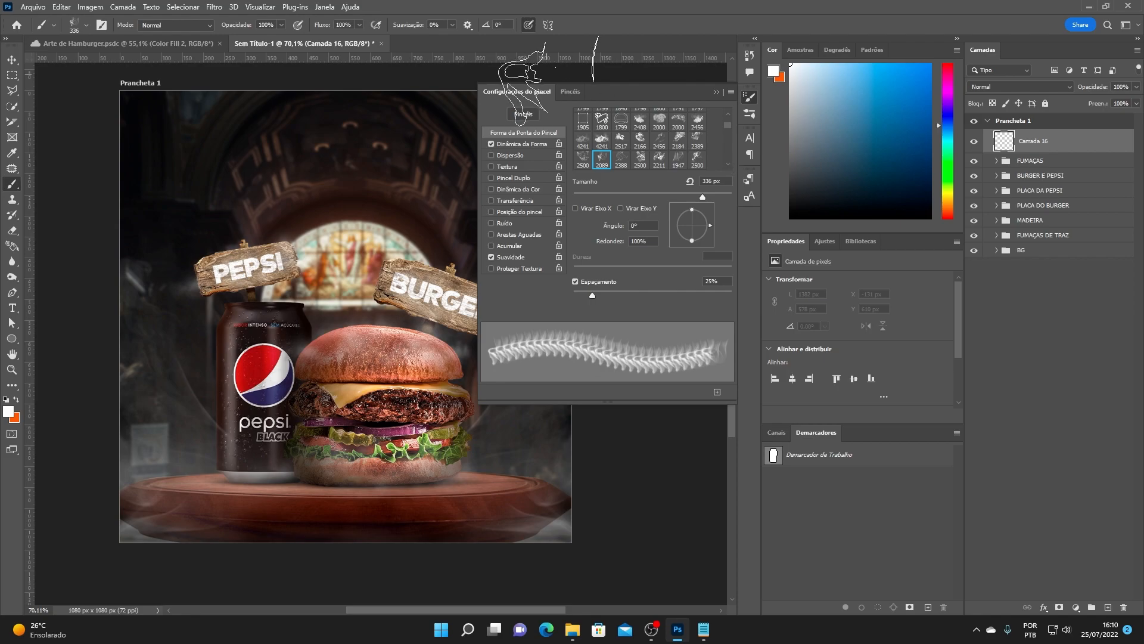
drag(728, 124, 727, 106)
scroll(653, 136, down, 8)
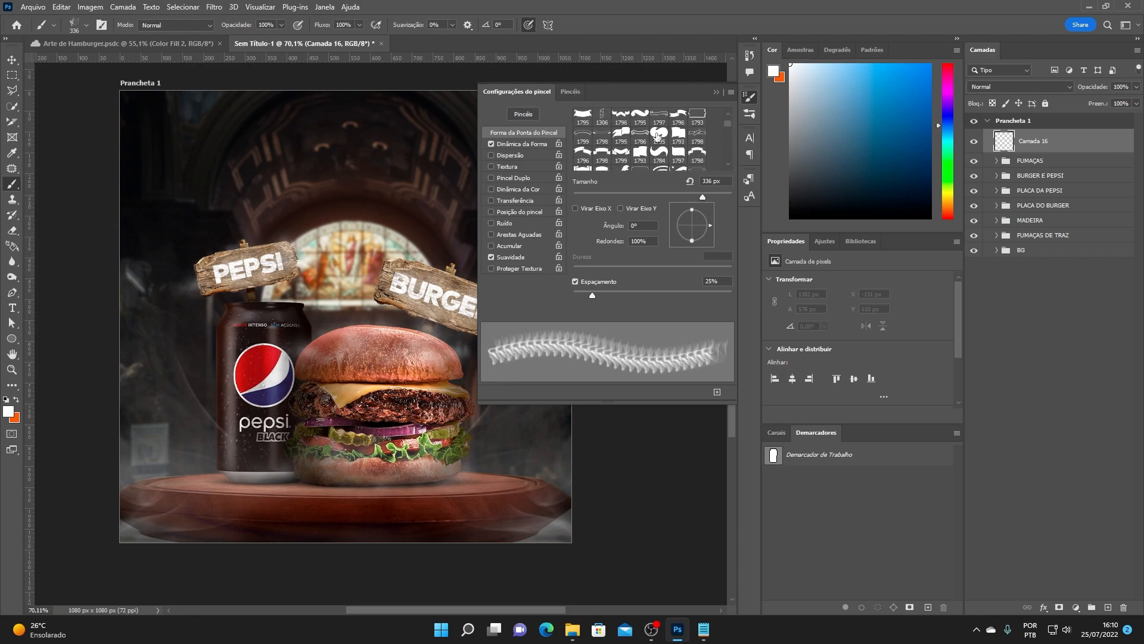
scroll(650, 137, up, 8)
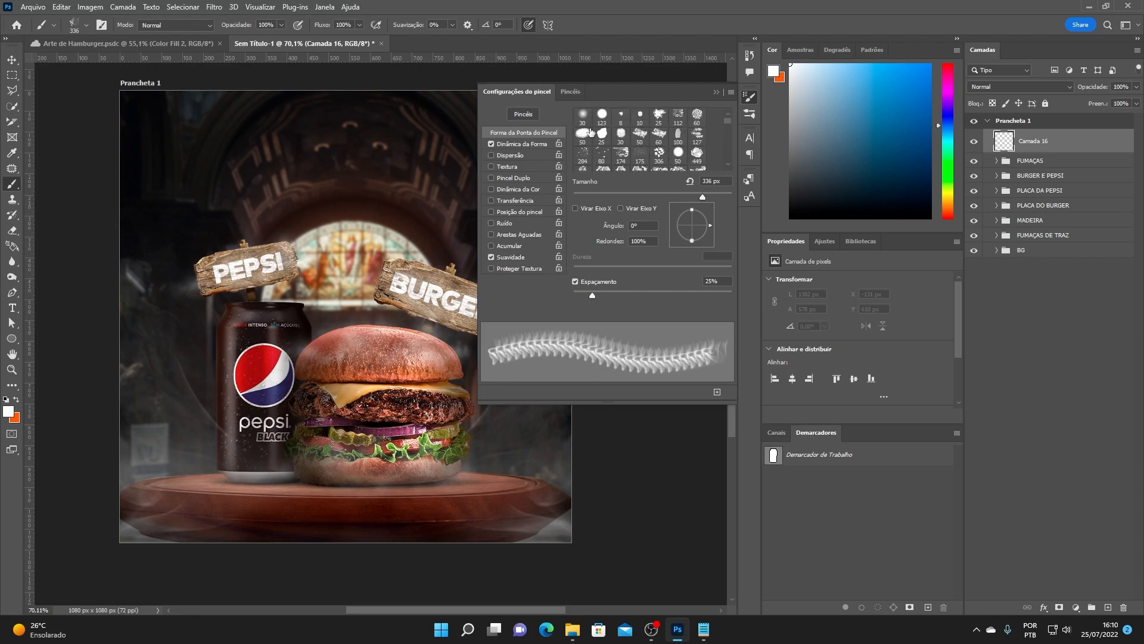
click(582, 115)
click(715, 92)
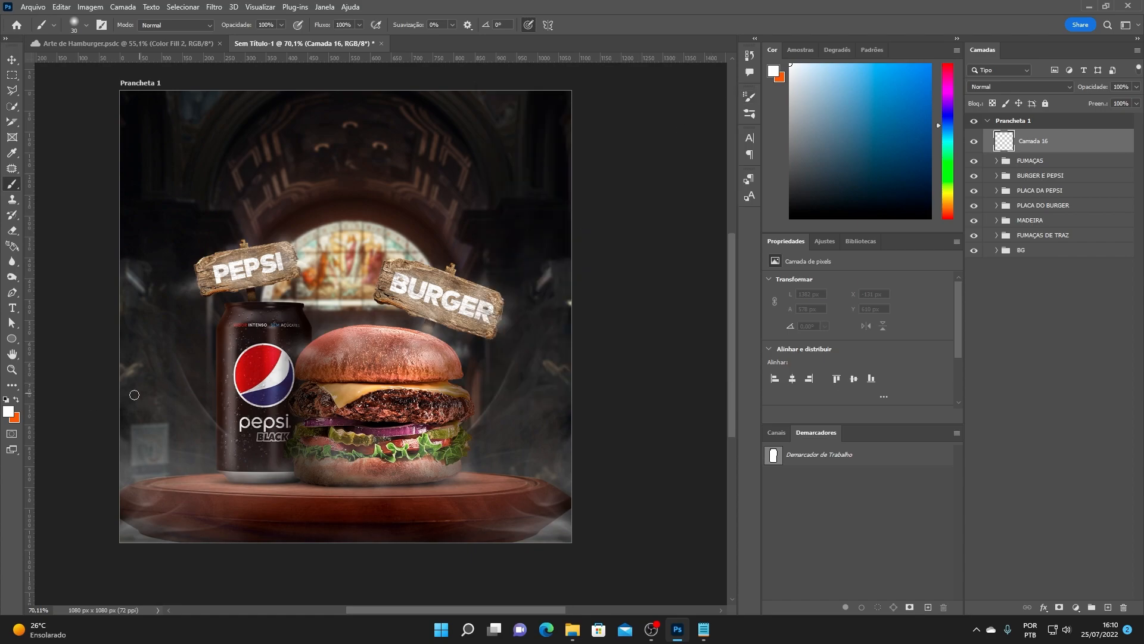
- Paint a black vignette around the artboard's edges on Camada 16 with the soft brush enlarged to about 890 px
drag(867, 67, 714, 284)
scroll(487, 202, down, 3)
mouse_move(481, 210)
mouse_down()
mouse_move(535, 218)
mouse_move(505, 198)
mouse_move(531, 198)
mouse_up()
click(645, 156)
drag(659, 129, 656, 301)
mouse_move(649, 351)
mouse_down()
mouse_move(631, 449)
mouse_move(635, 525)
mouse_move(465, 499)
mouse_move(349, 523)
mouse_up()
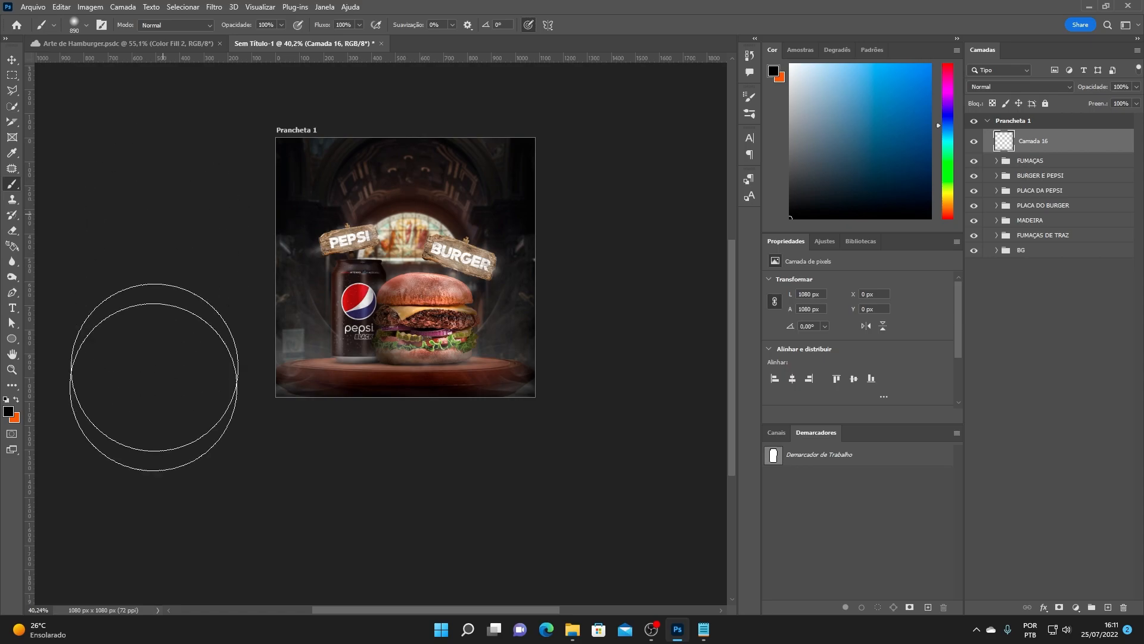
scroll(163, 226, up, 2)
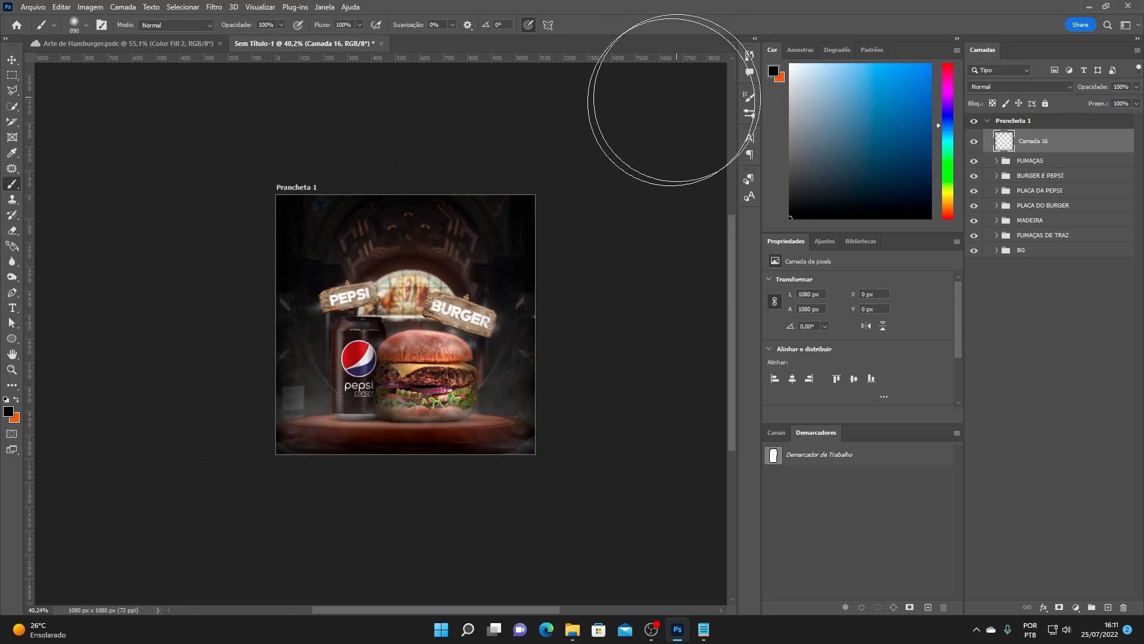
scroll(595, 167, down, 2)
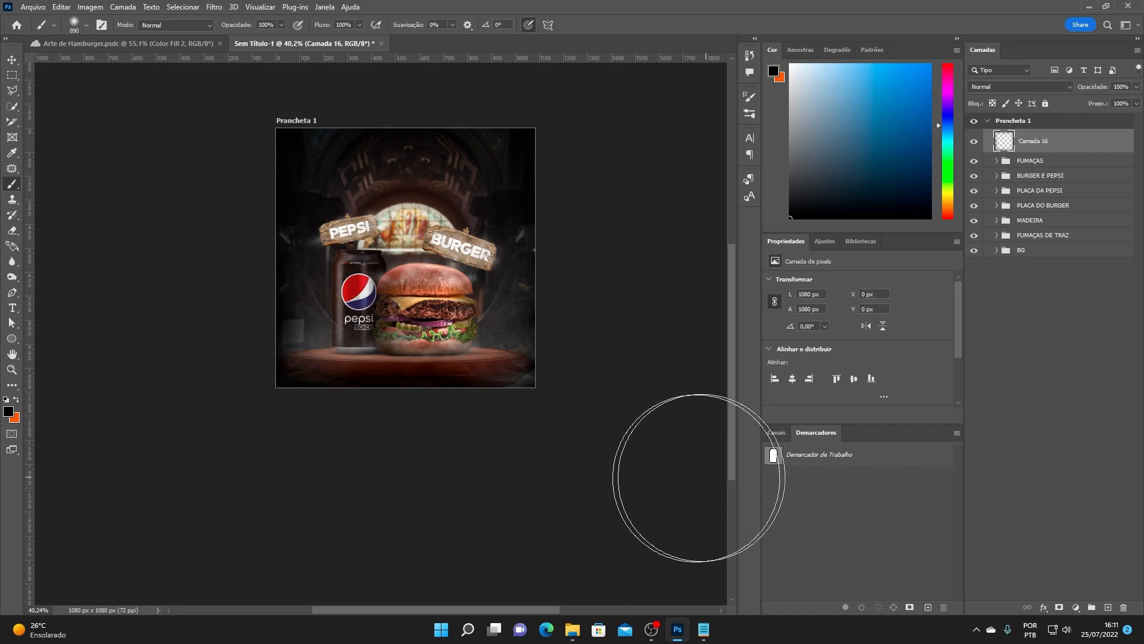
scroll(619, 382, up, 1)
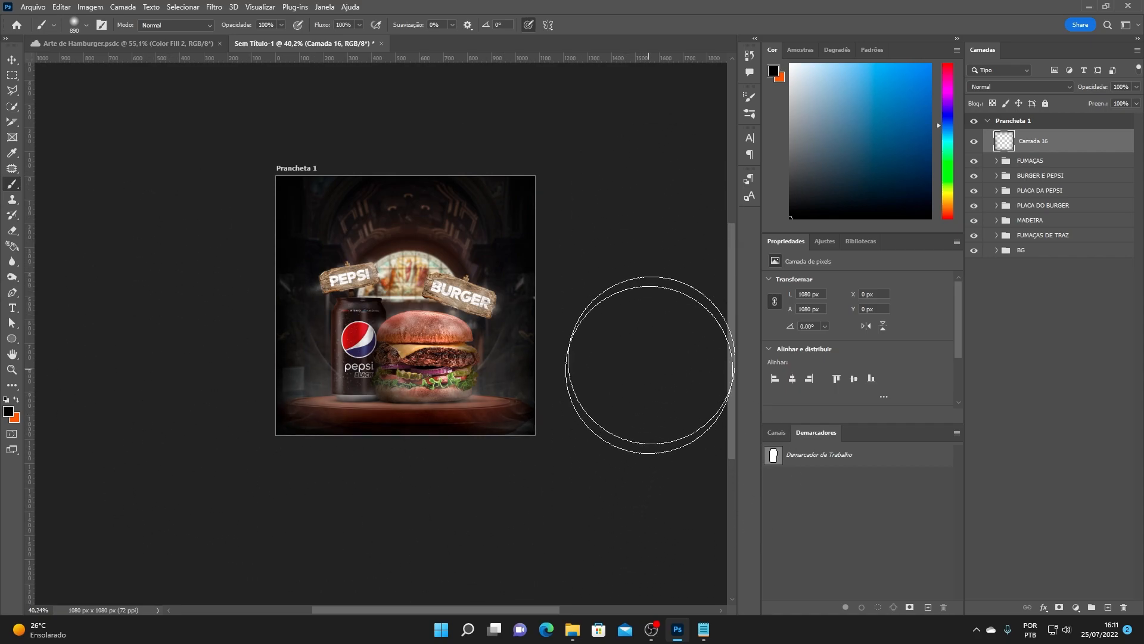
scroll(646, 298, up, 2)
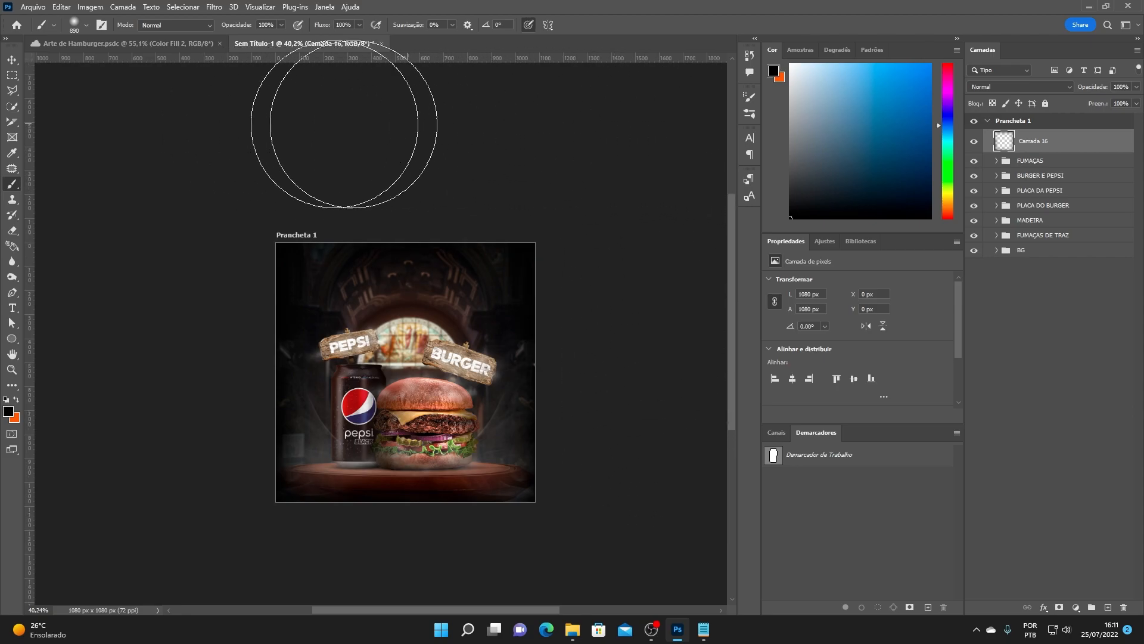
scroll(588, 157, down, 1)
scroll(629, 128, down, 2)
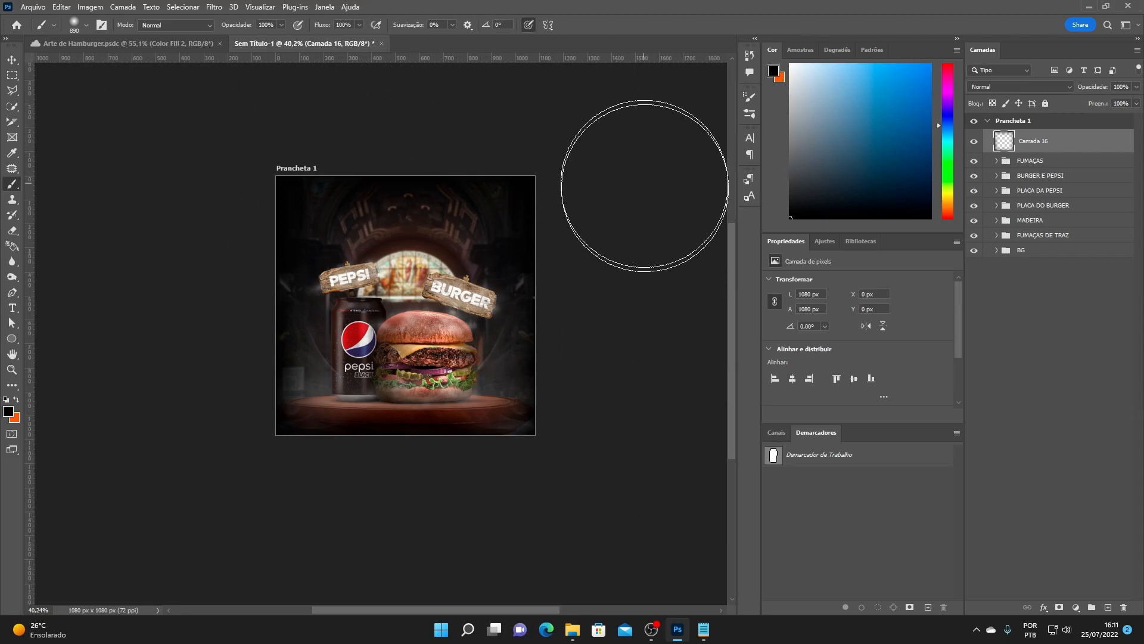
scroll(647, 318, down, 3)
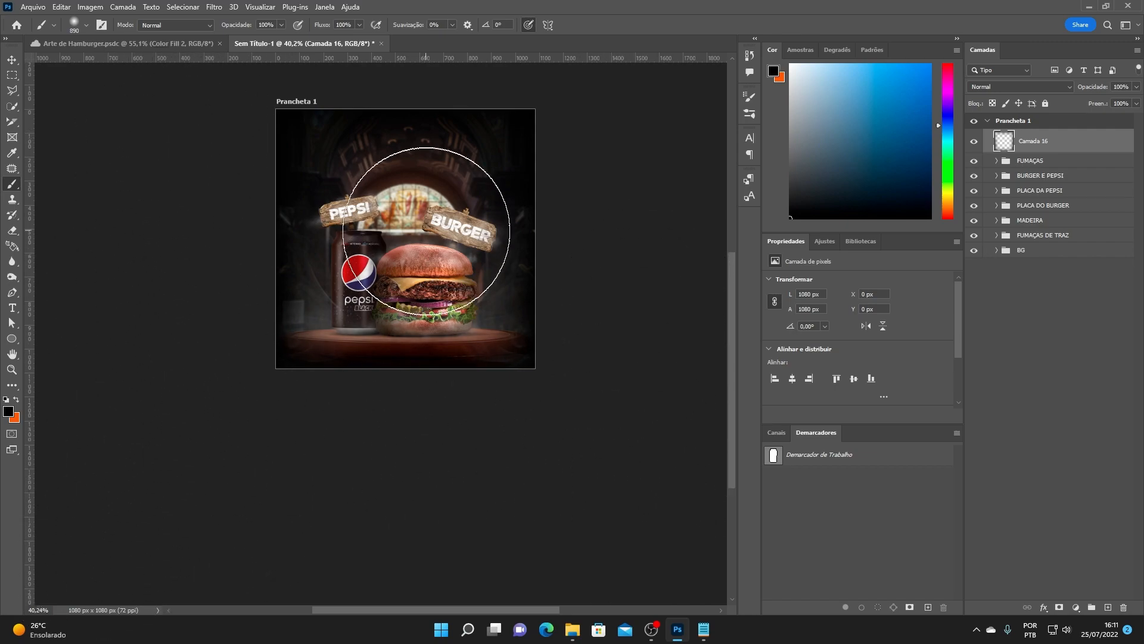
scroll(432, 239, up, 3)
- Apply a 15 px Gaussian Blur to the Camada 16 vignette and scale it from its centre to about 1160 × 1160 px
click(12, 60)
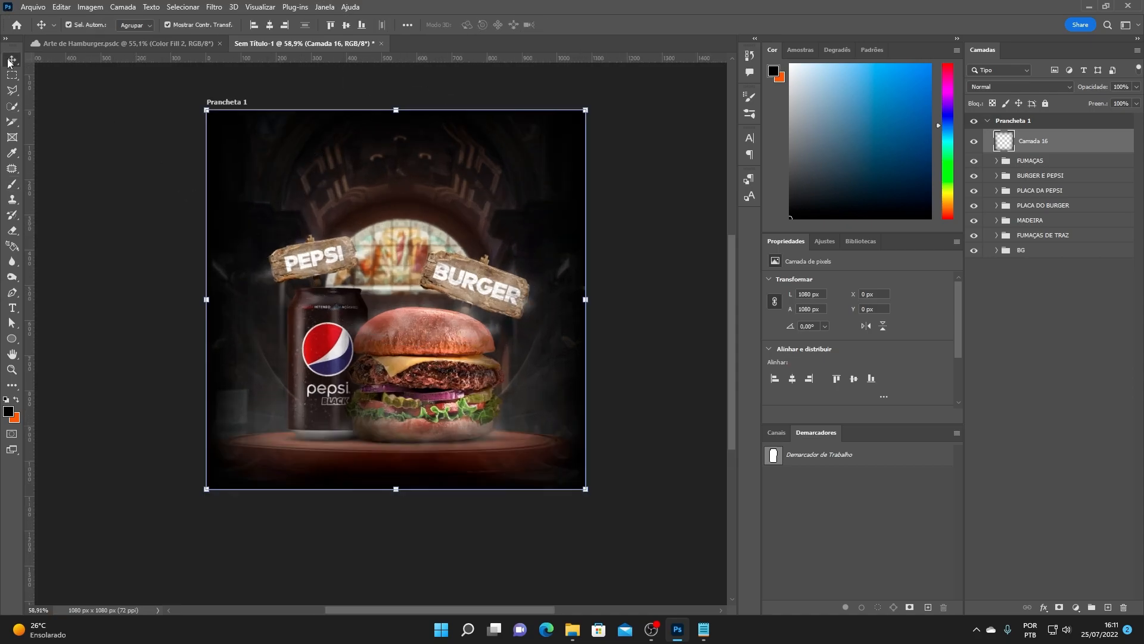
click(214, 7)
mouse_move(233, 159)
click(456, 233)
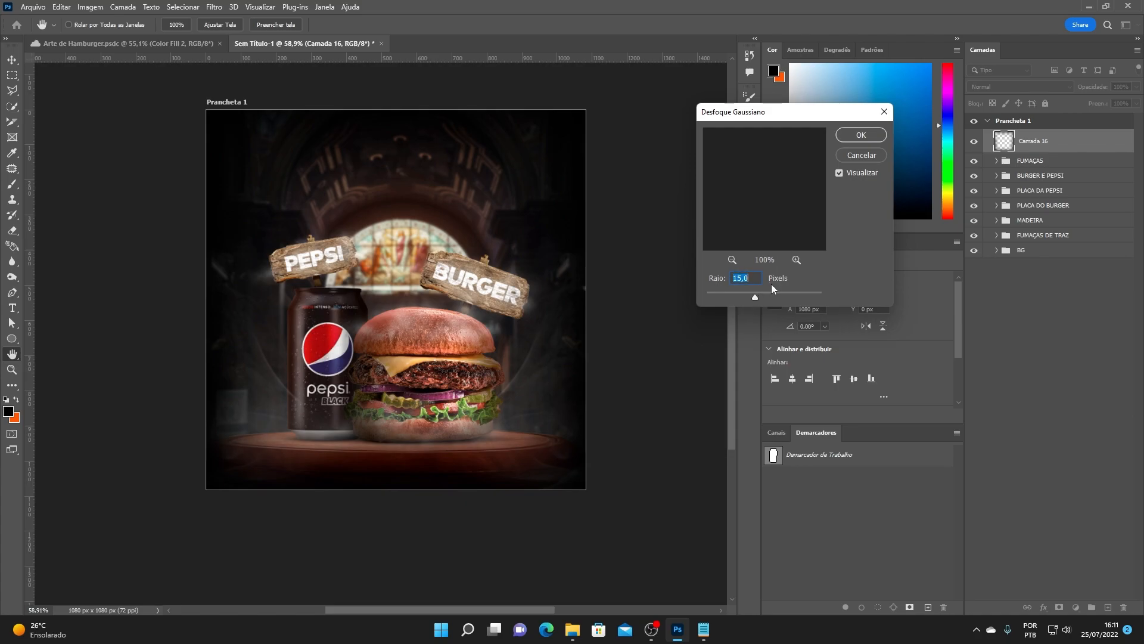
click(873, 135)
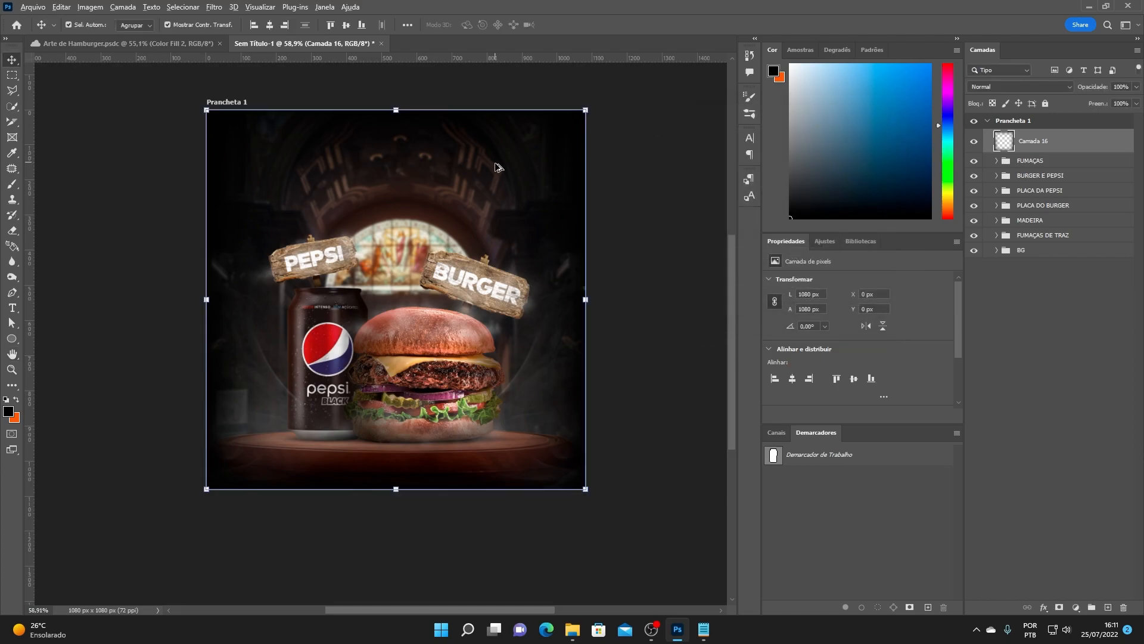
drag(543, 136, 553, 130)
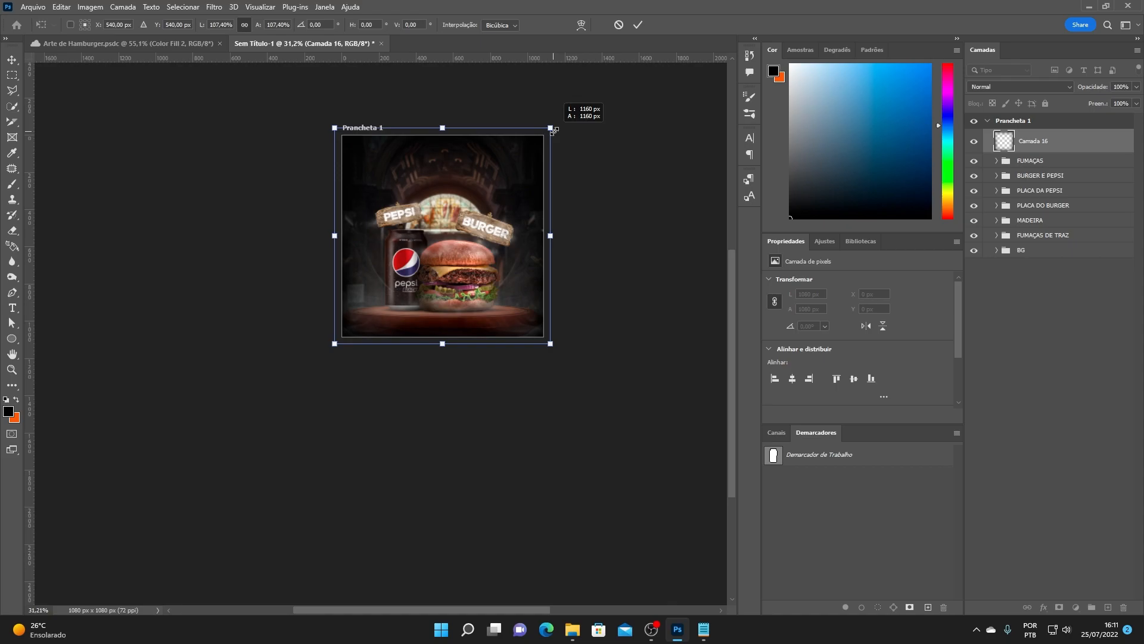
click(638, 25)
- Lower the opacity of the Camada 16 vignette to about 71%
click(1136, 87)
drag(1136, 100, 1123, 102)
click(696, 221)
scroll(495, 219, up, 6)
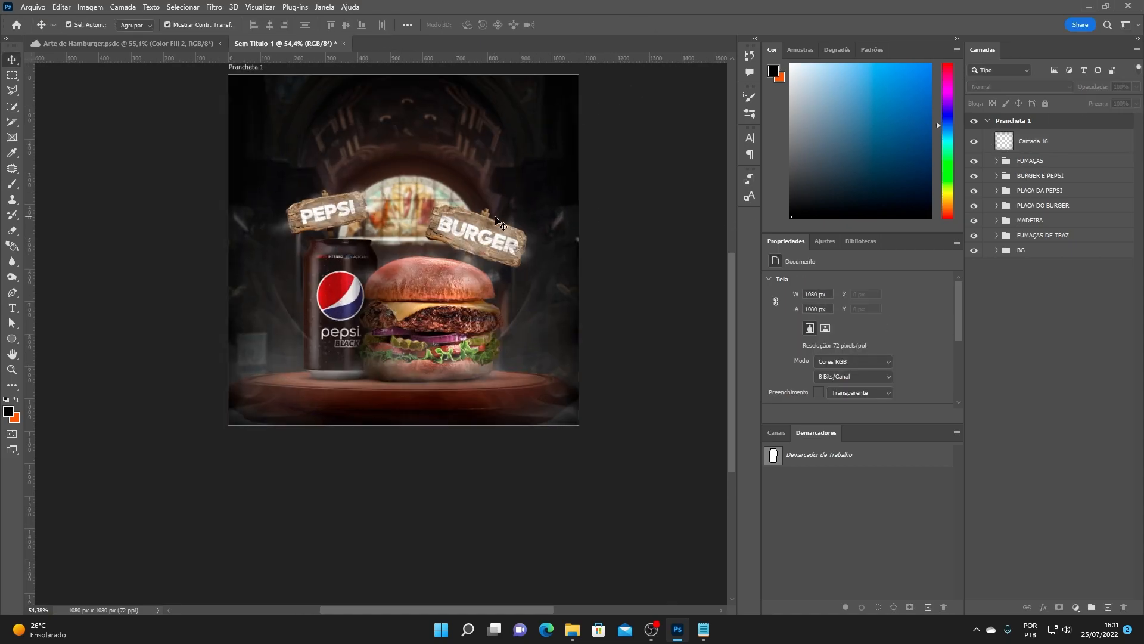
drag(495, 219, 529, 247)
scroll(530, 229, up, 2)
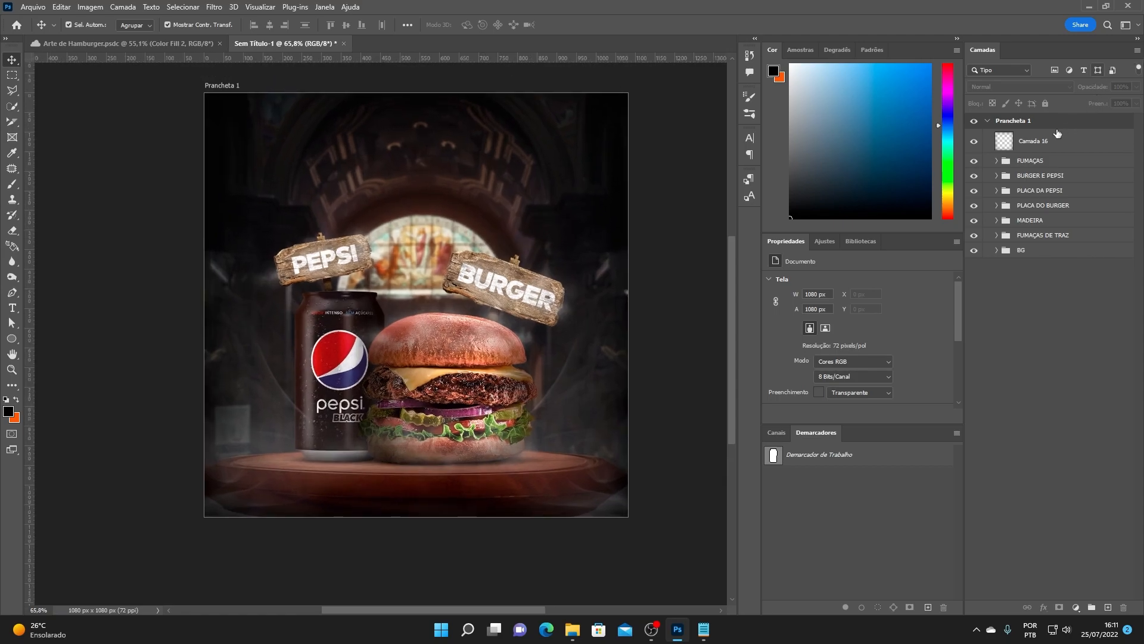
click(1040, 141)
click(1112, 88)
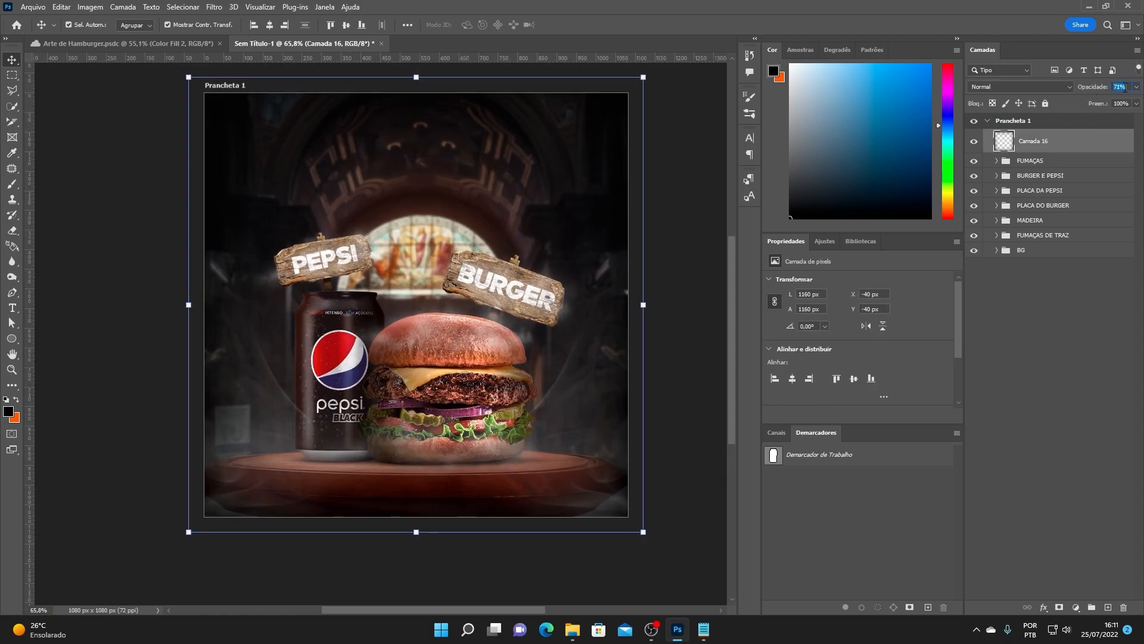
click(710, 176)
scroll(463, 381, up, 1)
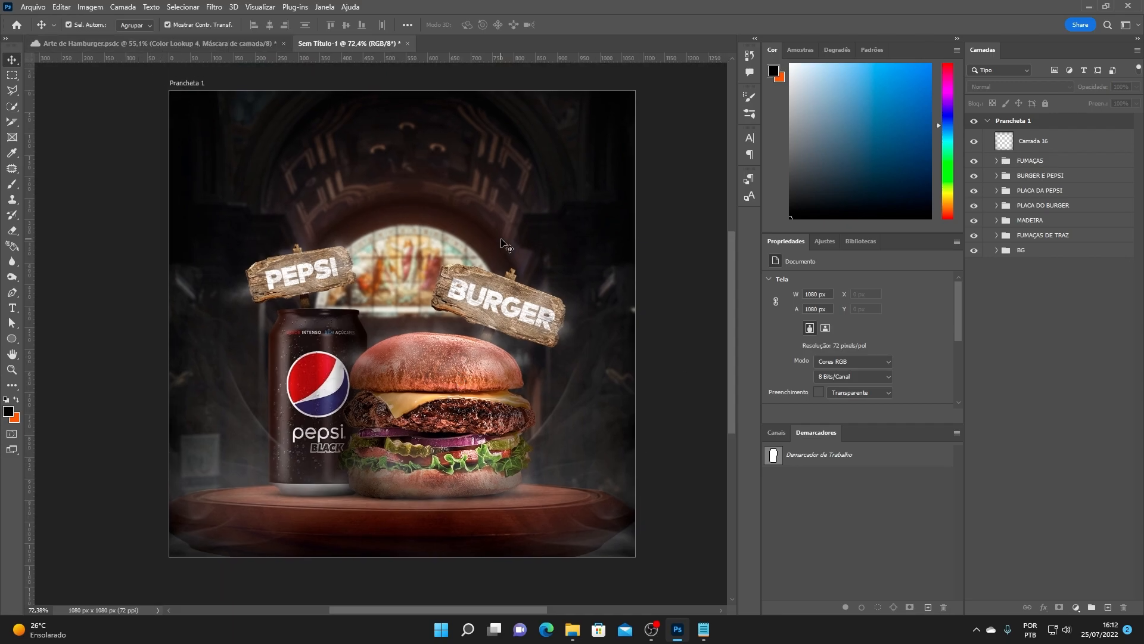
- Hide the Camada 13 copiar smoke layer inside the FUMAÇAS DE TRAZ group
click(996, 161)
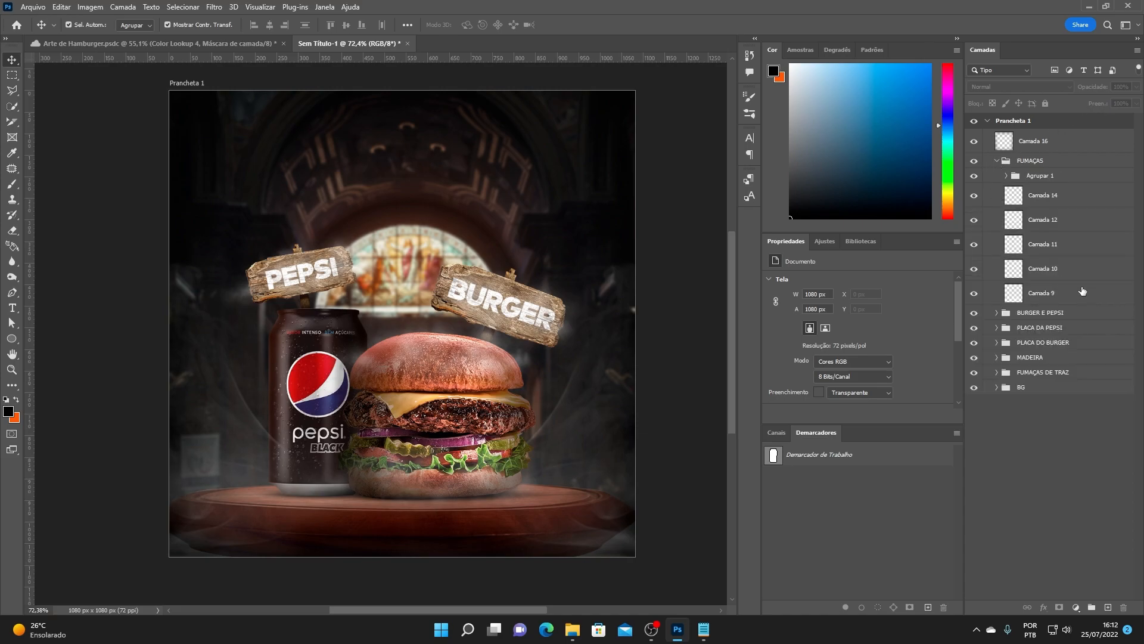
click(1059, 280)
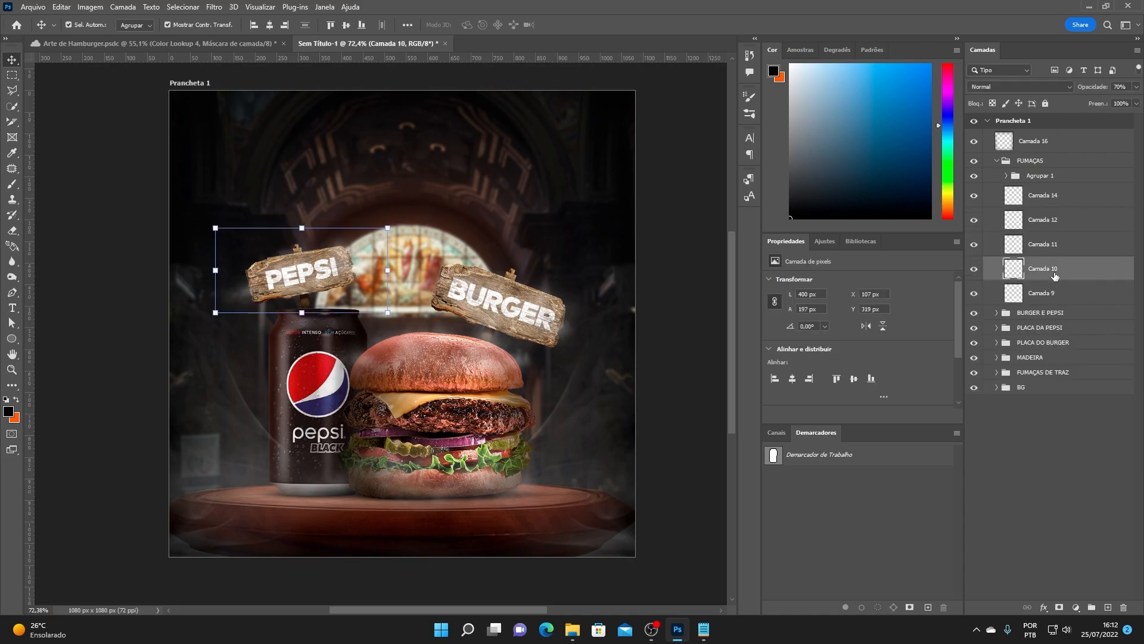
click(996, 161)
click(1042, 236)
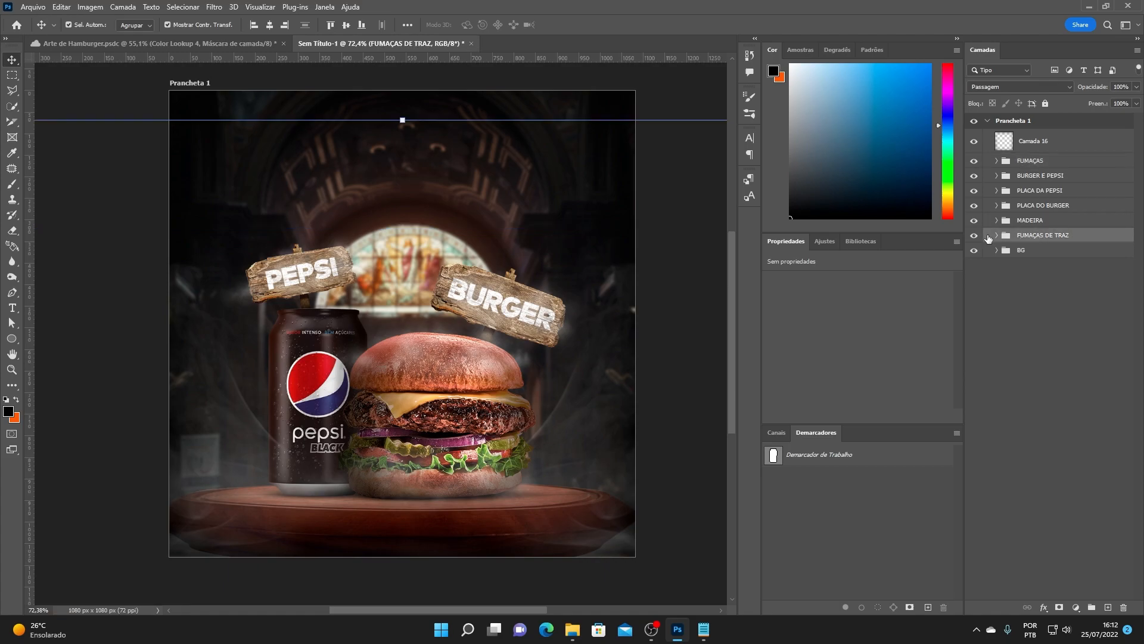
click(997, 236)
click(1052, 255)
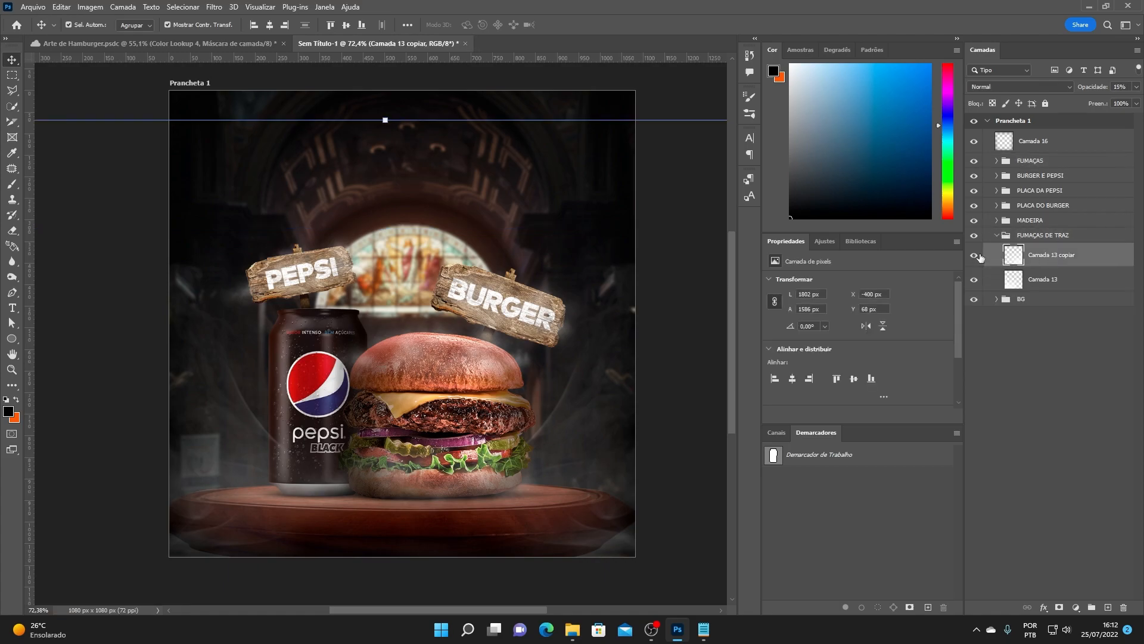
click(973, 255)
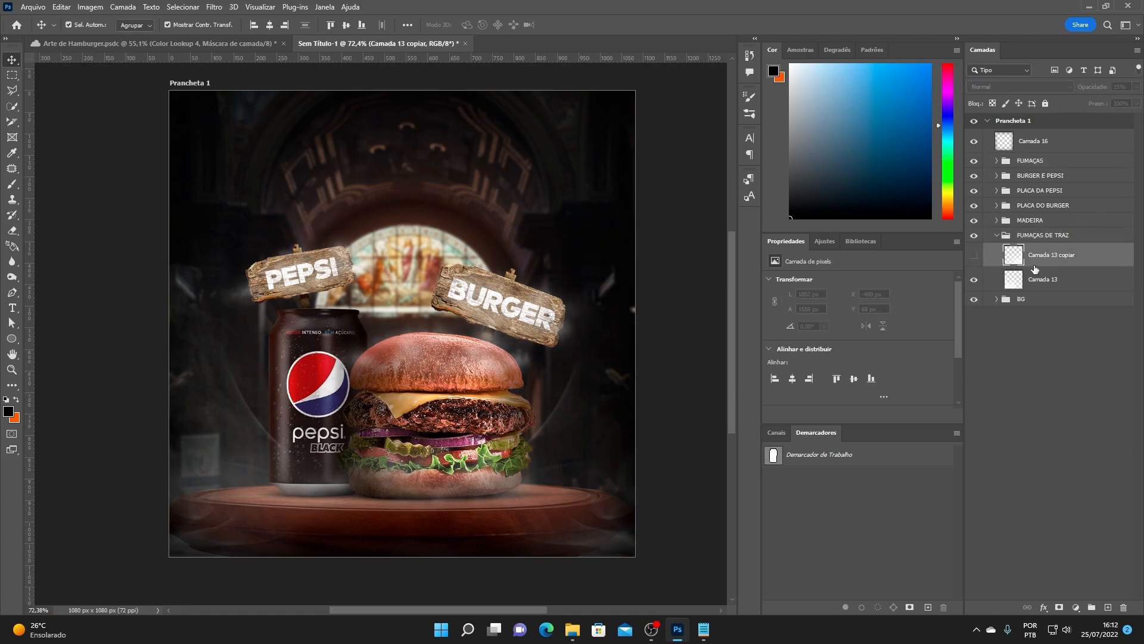
- Delete both smoke layers, Camada 13 copiar and Camada 13, from the FUMAÇAS DE TRAZ group
key(Delete)
key(Delete)
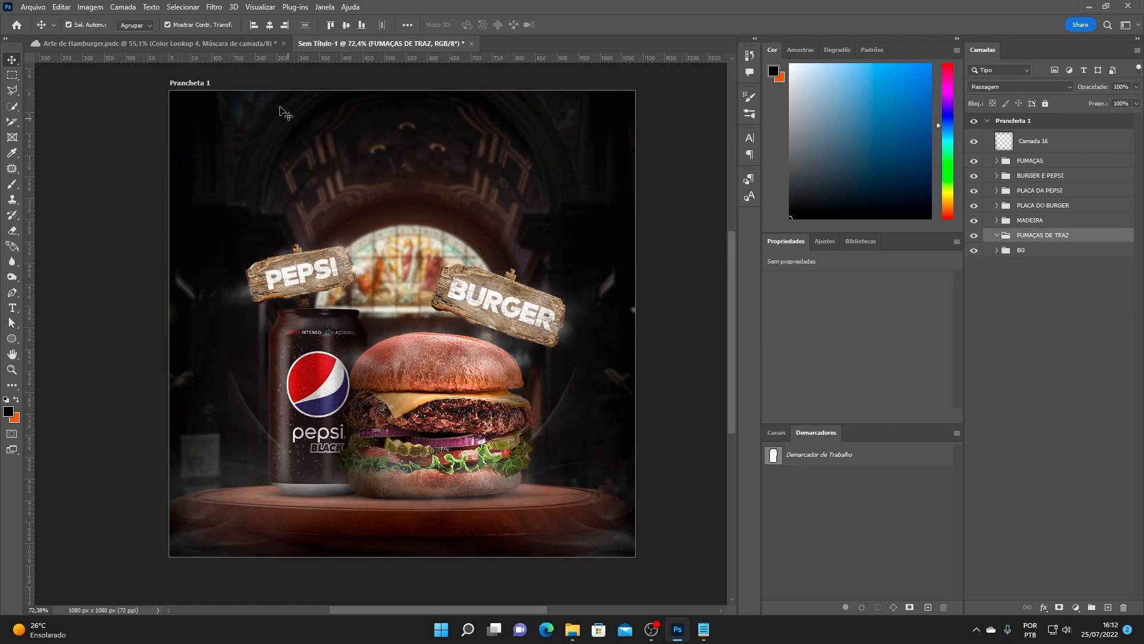
- Stamp white smoke behind the products on a new layer in FUMAÇAS DE TRAZ, using the 2408 smoke brush reduced to about 1123 px
click(18, 180)
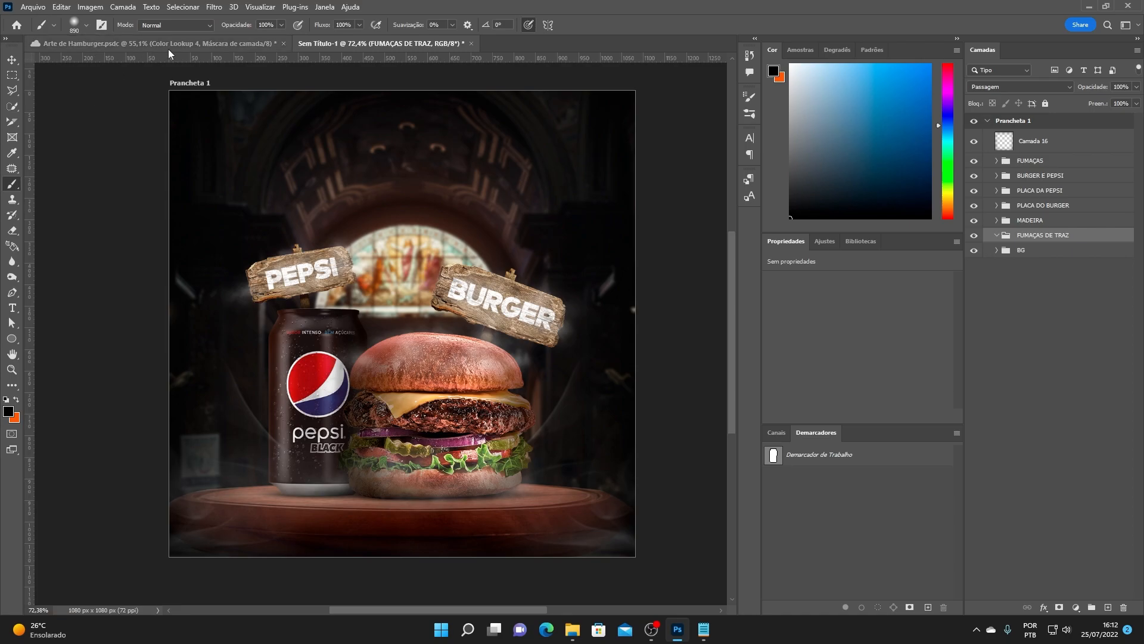
click(1107, 607)
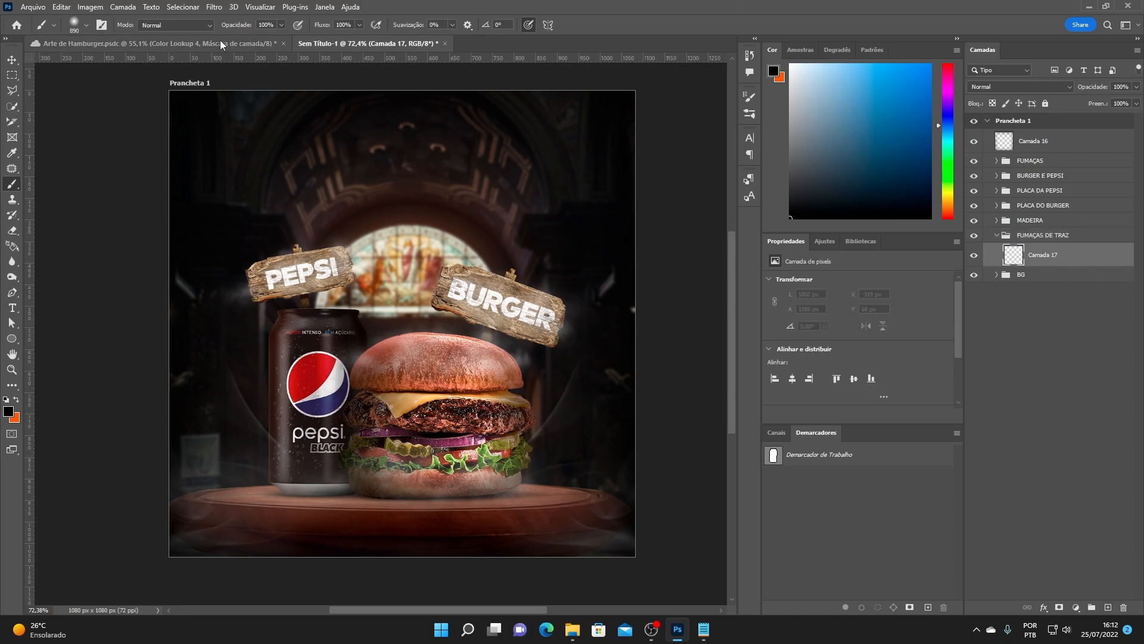
click(102, 24)
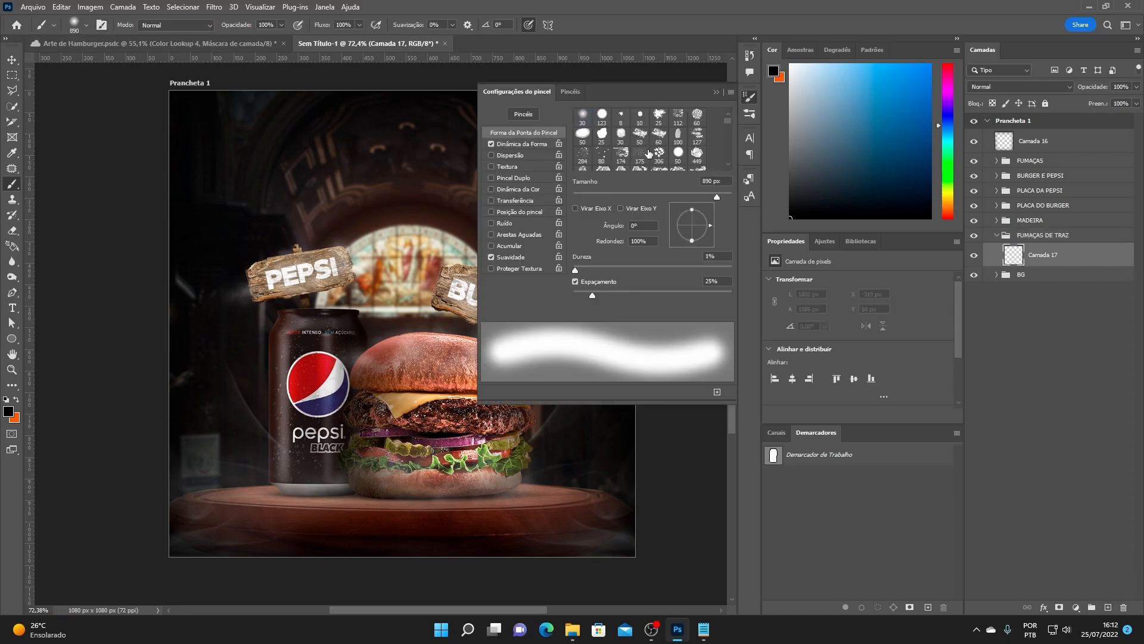
scroll(660, 156, down, 10)
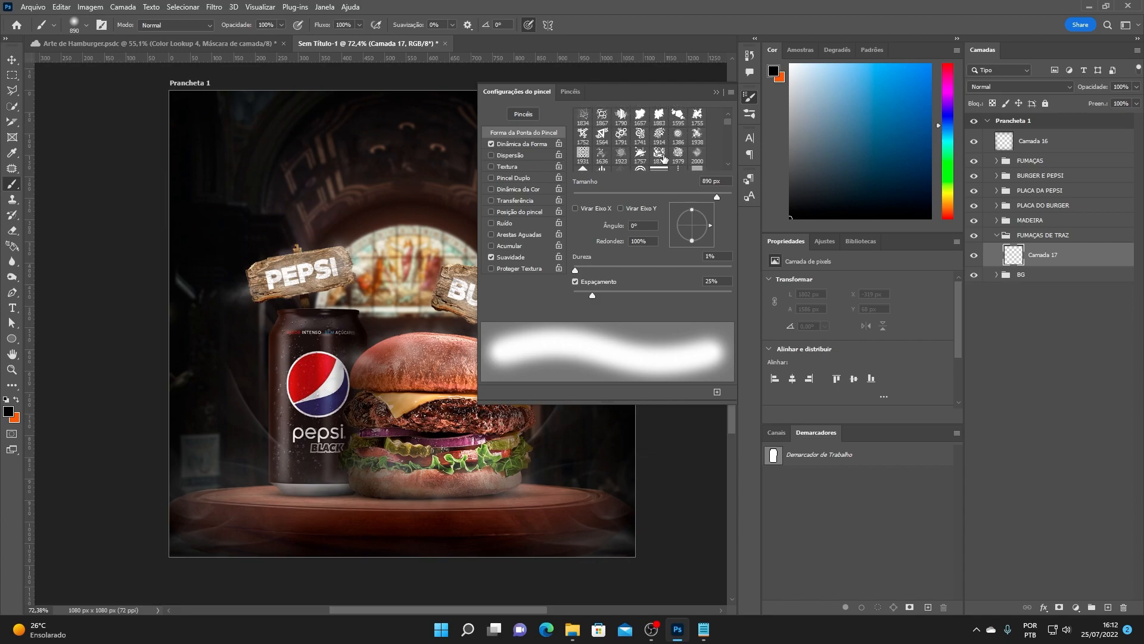
scroll(665, 158, down, 15)
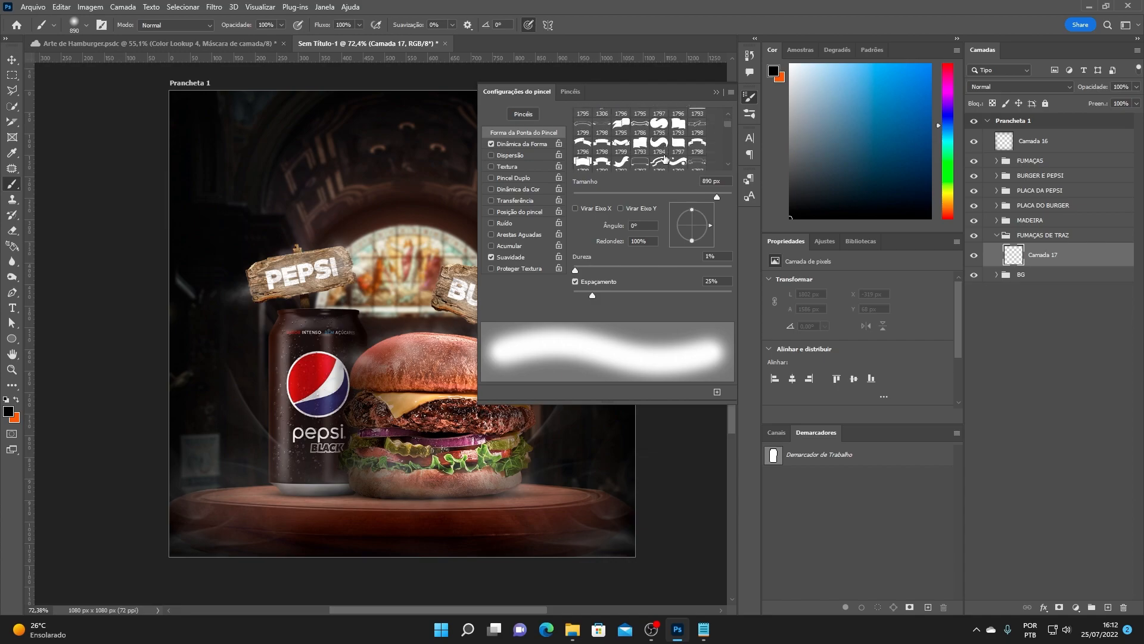
scroll(664, 161, down, 5)
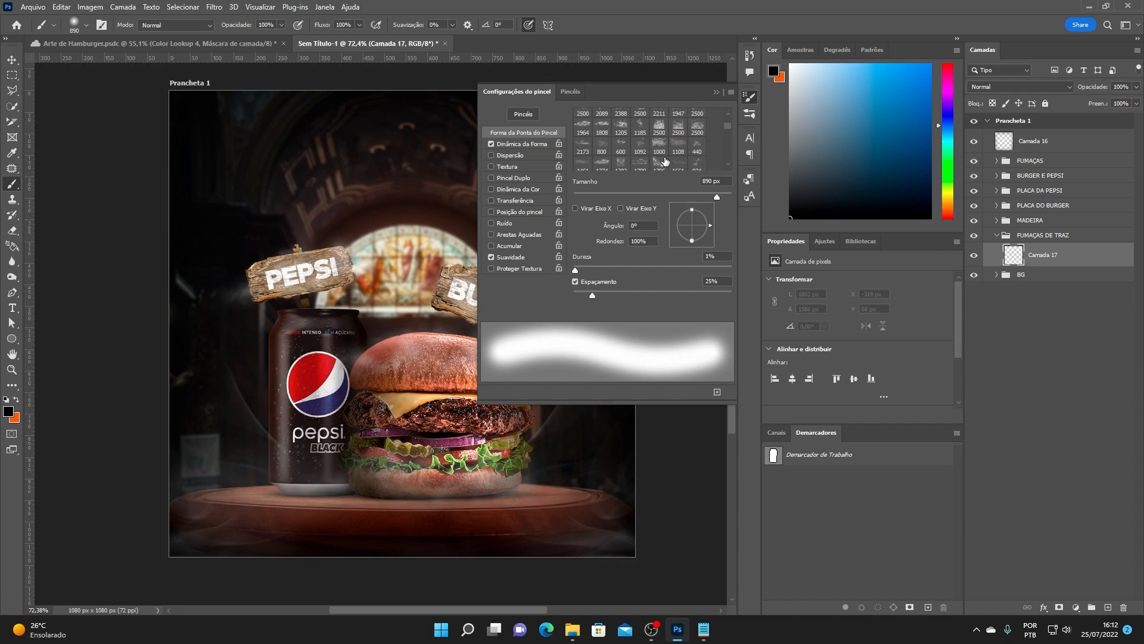
scroll(665, 161, up, 2)
scroll(608, 119, up, 1)
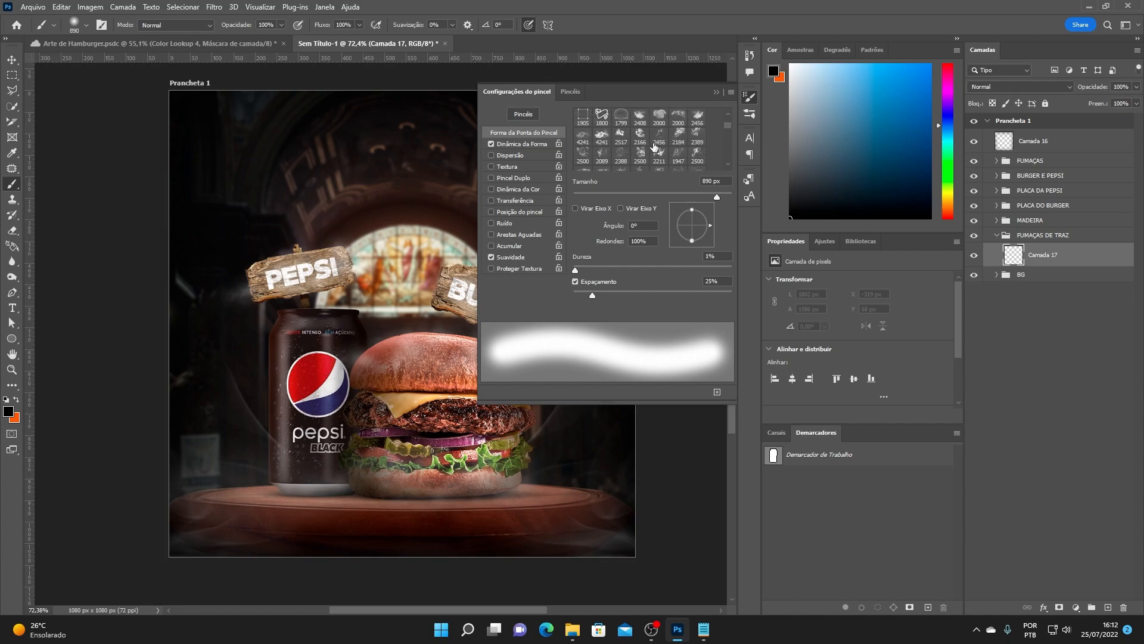
click(640, 119)
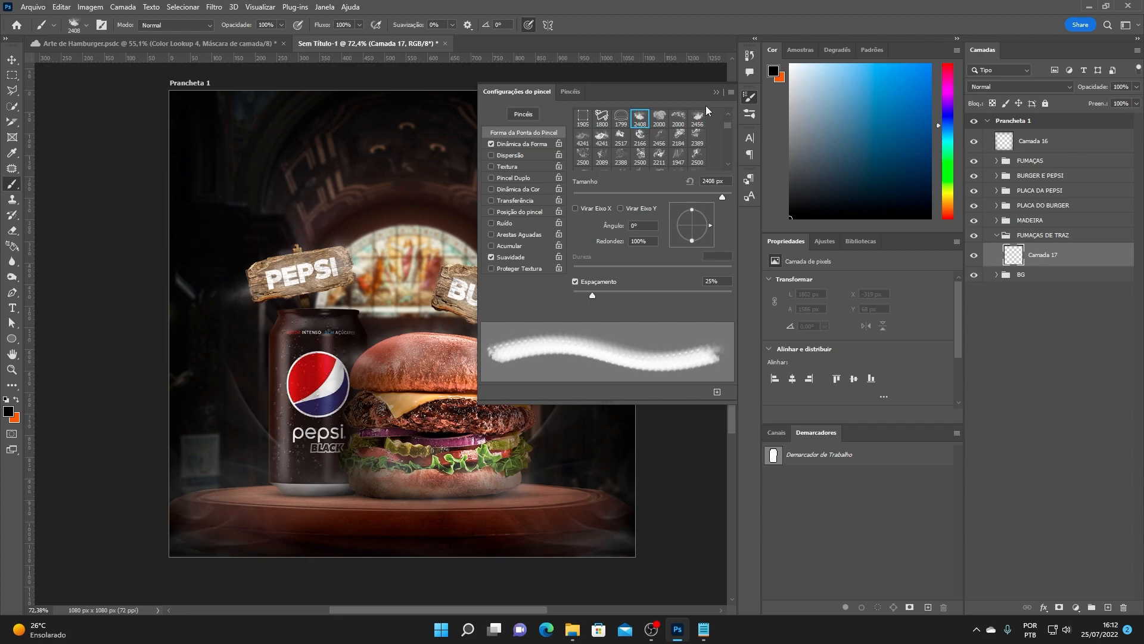
click(715, 92)
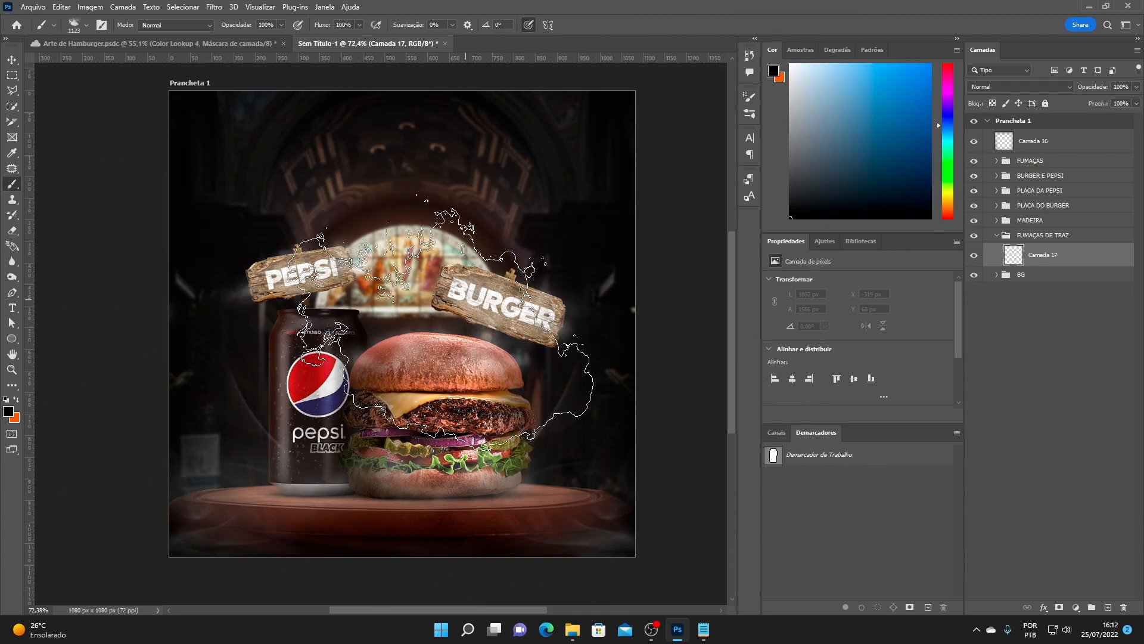
drag(906, 111, 576, 2)
click(442, 302)
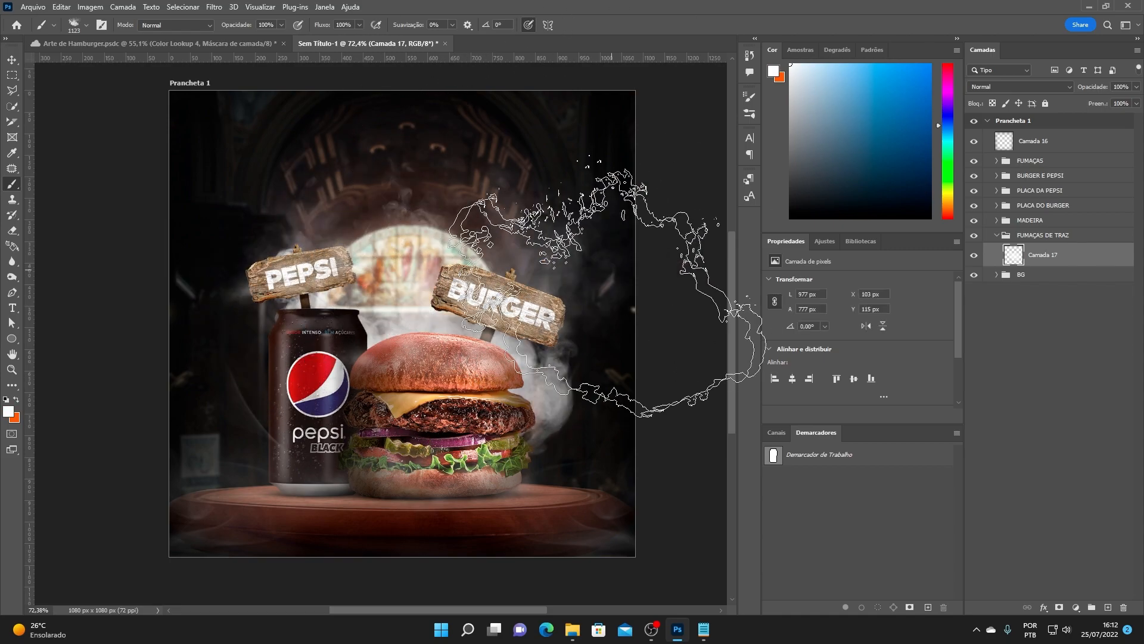
- Enlarge the Camada 17 smoke to about 2297 × 1827 px and position it to spread across the whole artboard behind the products
click(12, 60)
scroll(357, 185, down, 5)
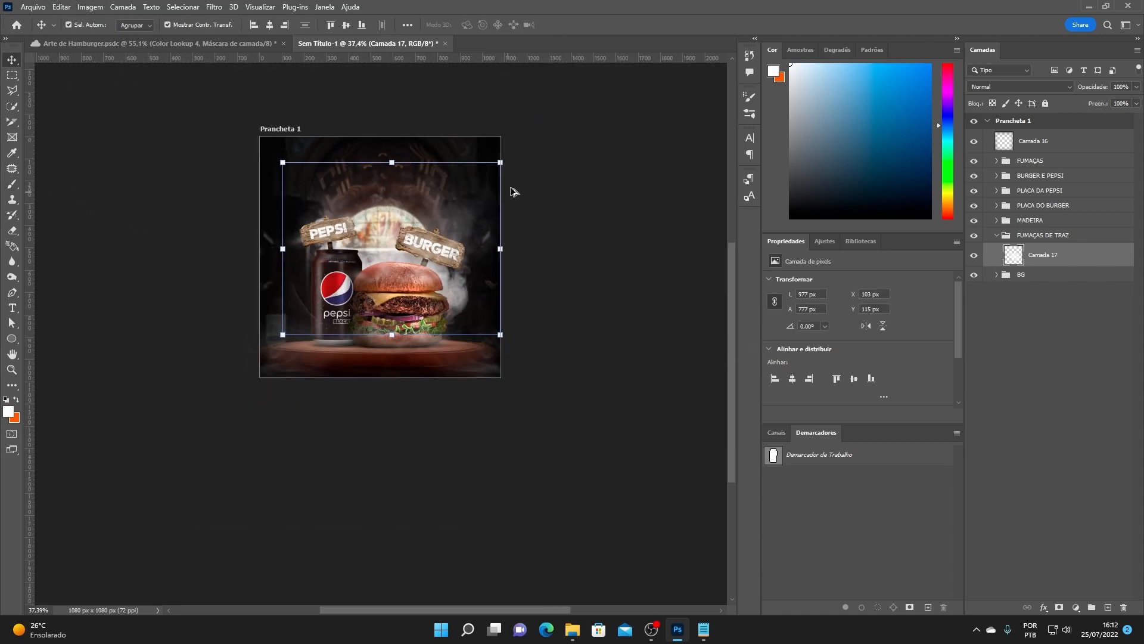
drag(501, 163, 600, 111)
drag(423, 213, 415, 269)
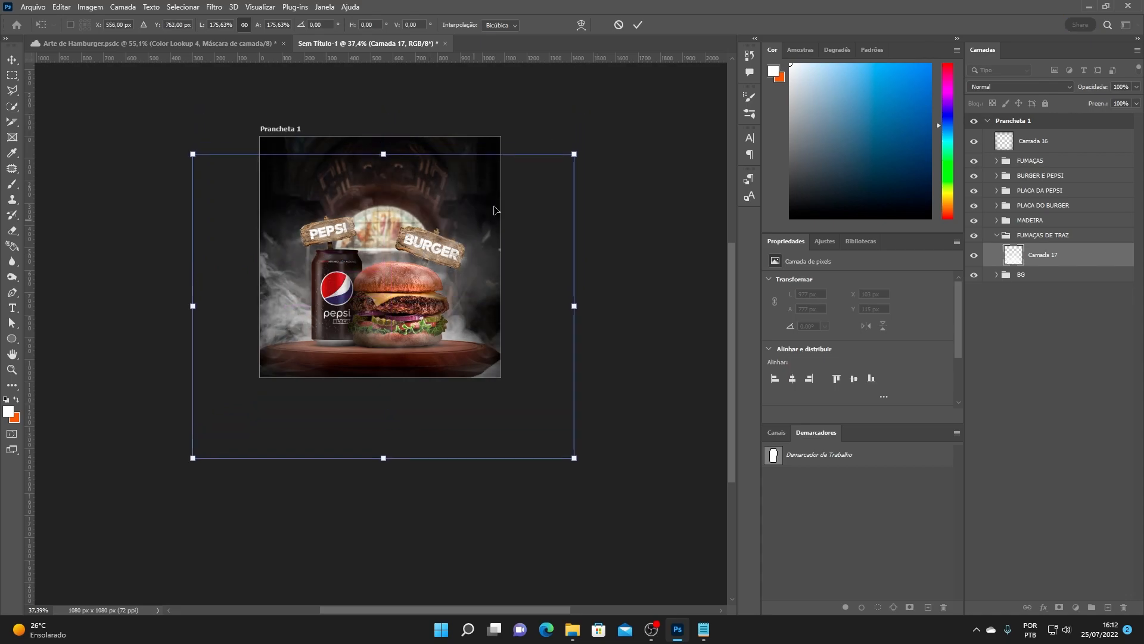
drag(572, 153, 676, 126)
mouse_move(421, 221)
mouse_down()
mouse_move(451, 220)
mouse_move(440, 228)
mouse_up()
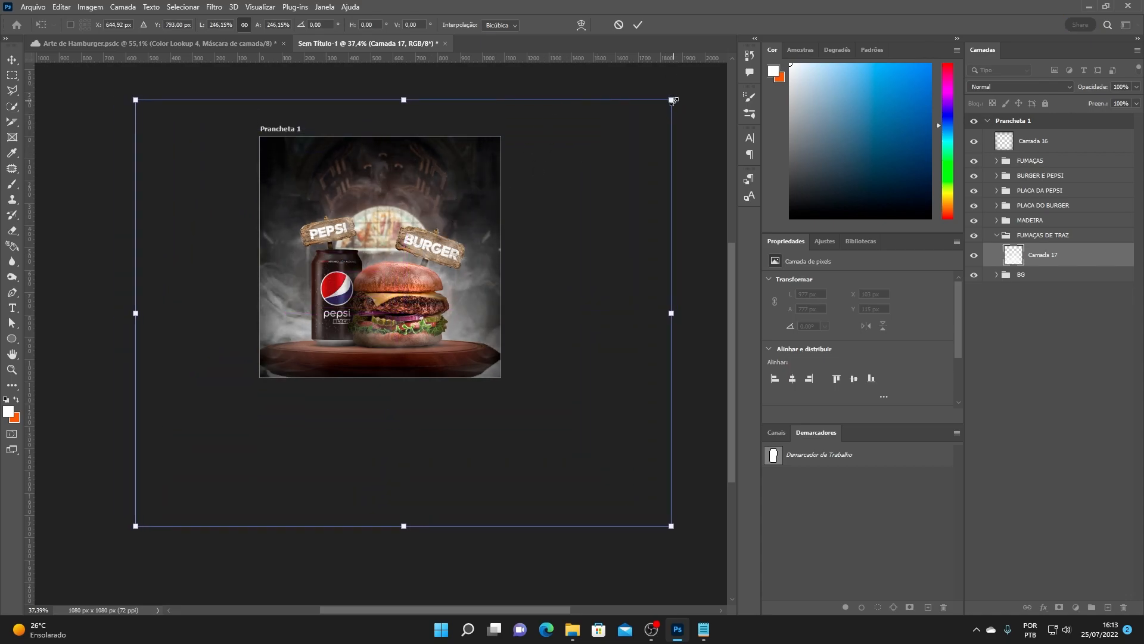
drag(671, 102, 658, 115)
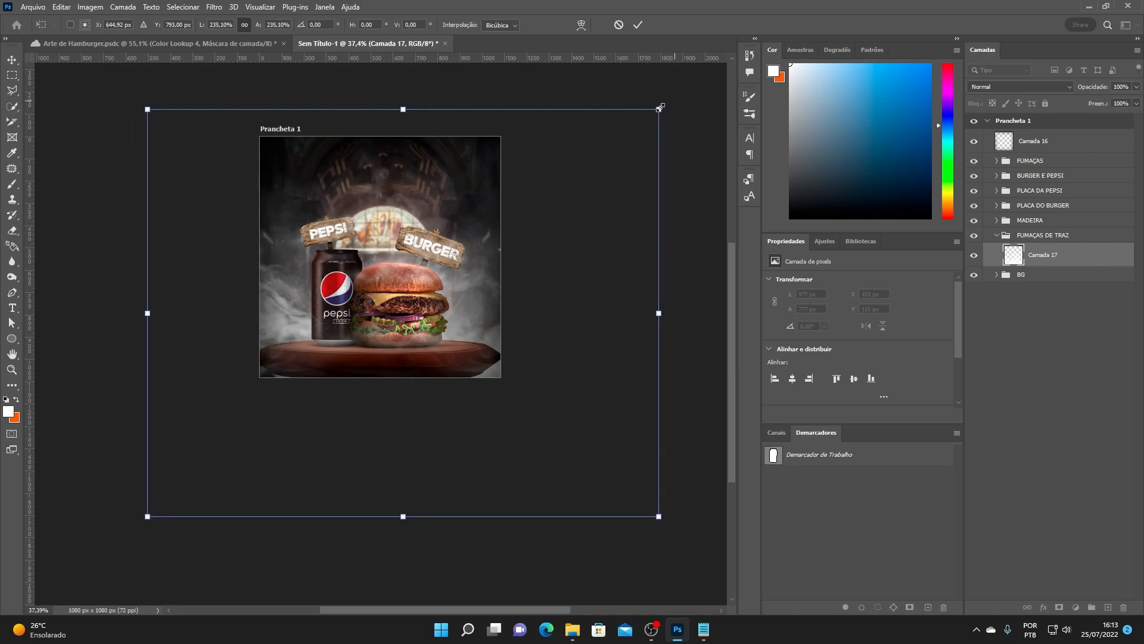
click(637, 24)
- Set the Camada 17 smoke's opacity to 40%, enlarge it to about 2647 × 2106 px, and collapse its group
click(1136, 87)
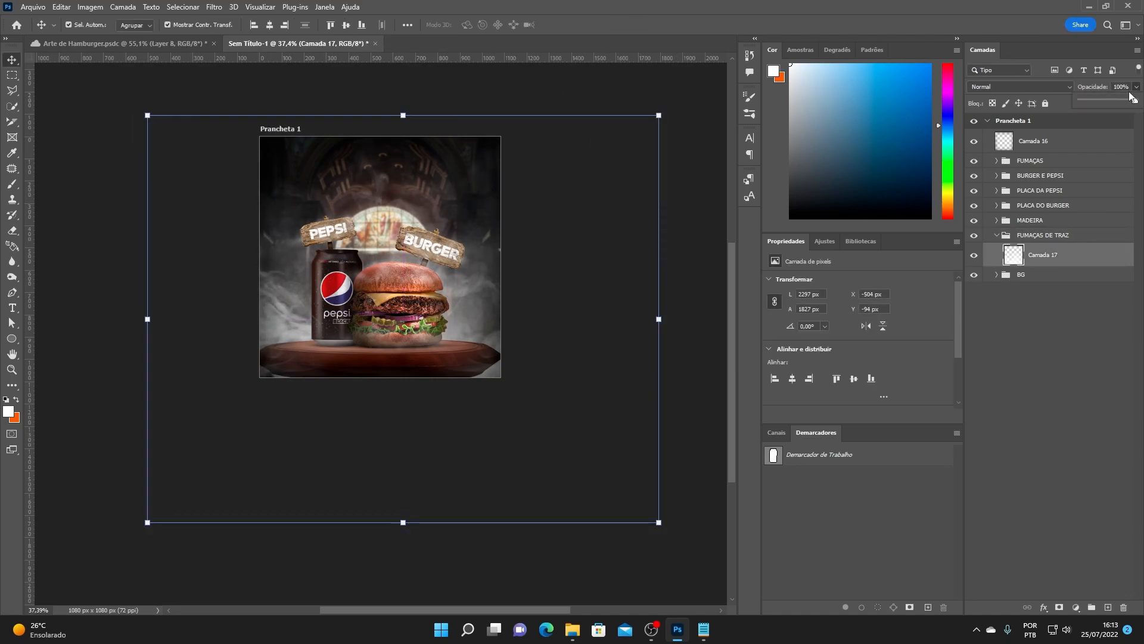
drag(1119, 102, 1101, 100)
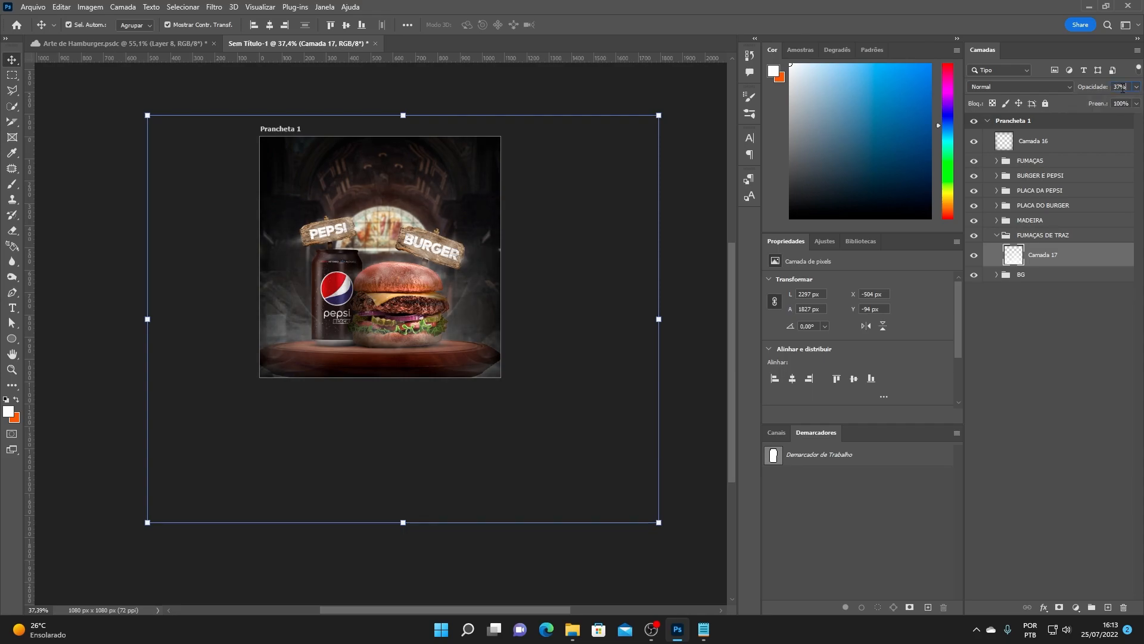
drag(658, 115, 698, 84)
drag(481, 172, 488, 182)
click(638, 25)
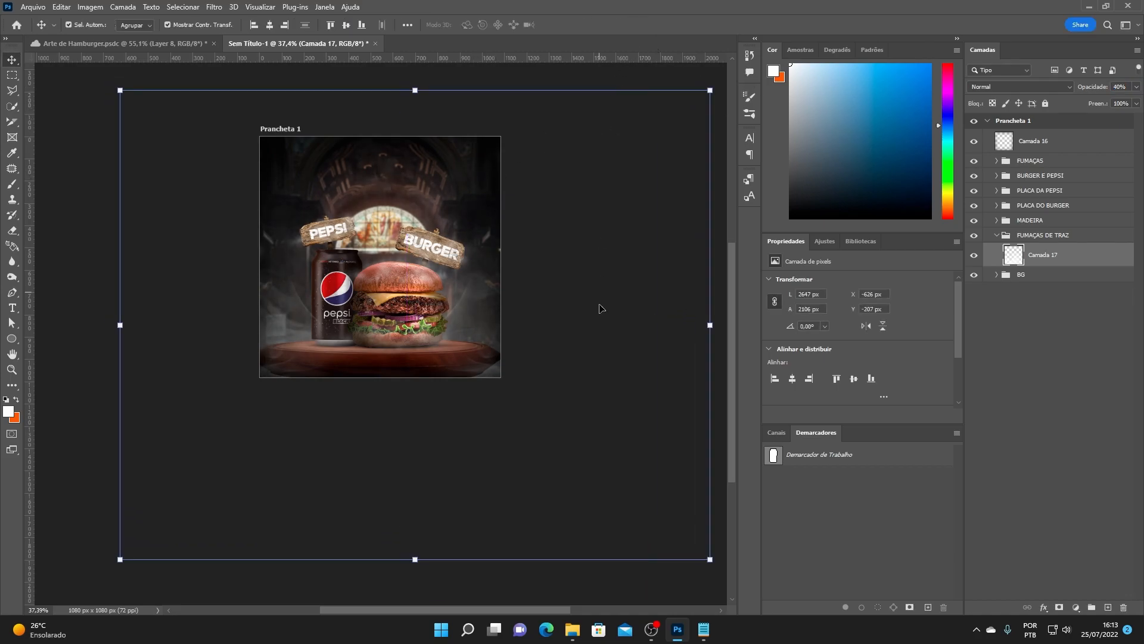
click(93, 306)
key(ctrl+0)
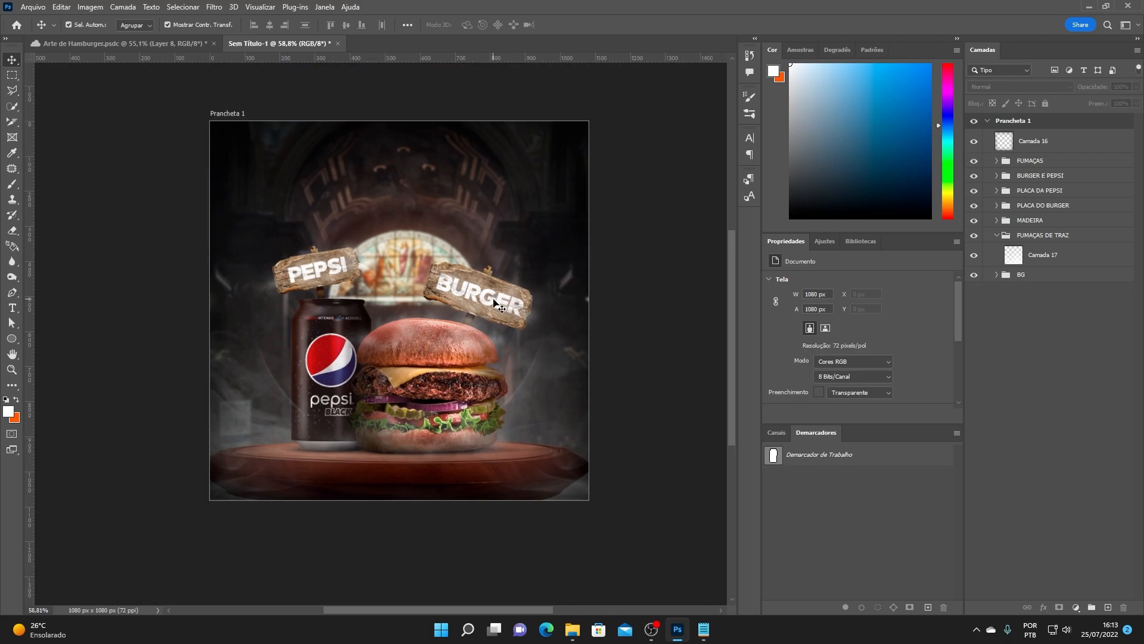
click(997, 236)
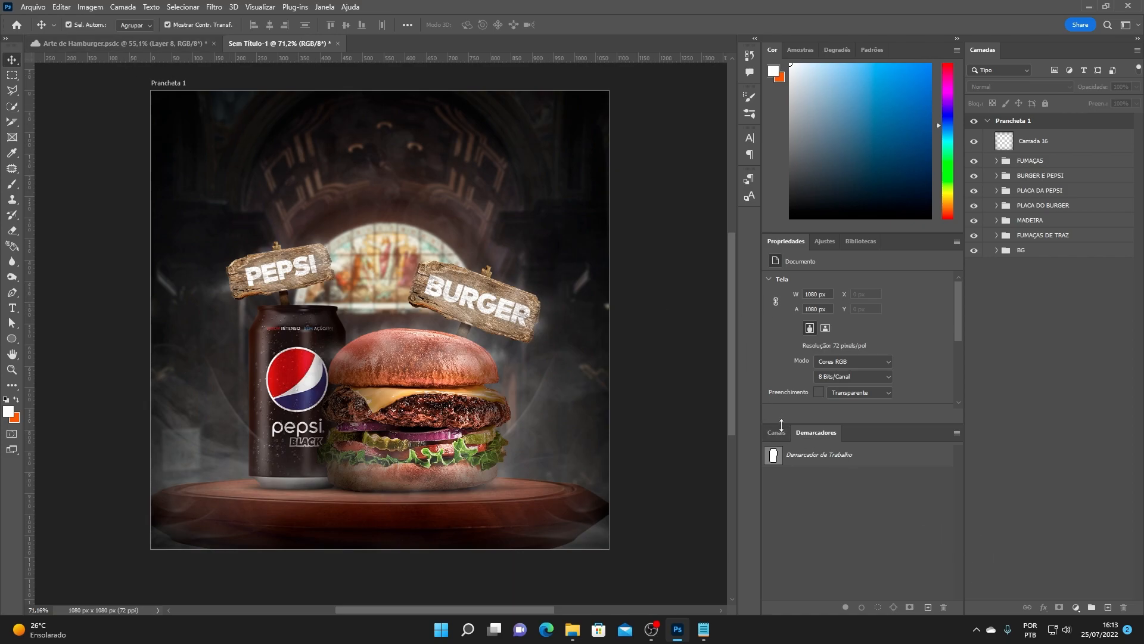
- Add a Color Lookup (Pesquisa de cores) adjustment layer above Camada 16
click(1076, 607)
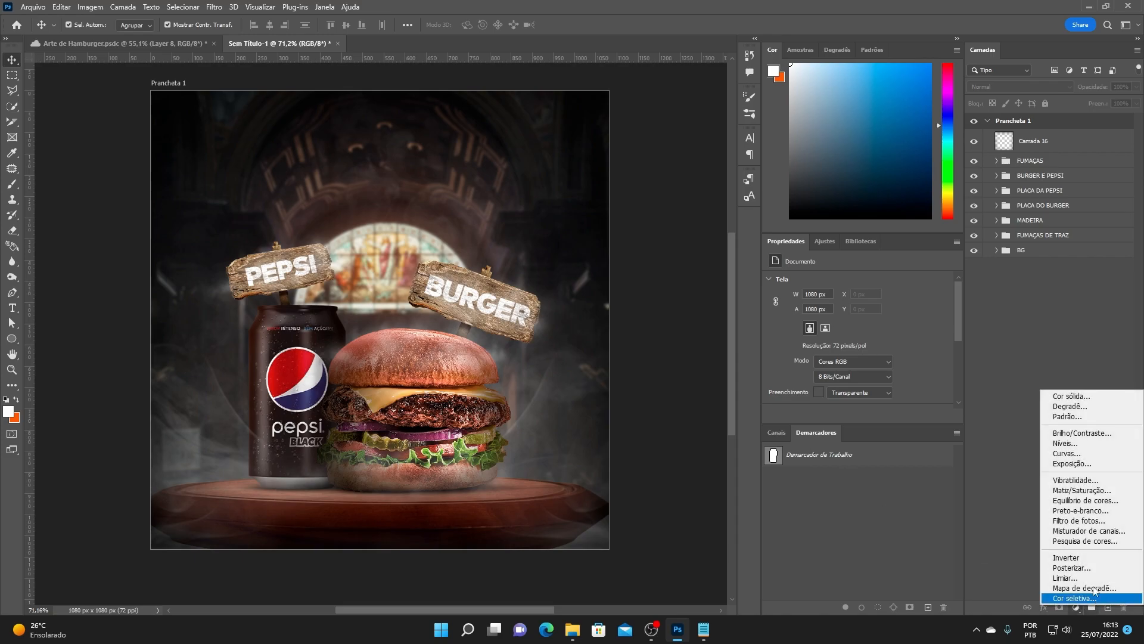
click(1084, 540)
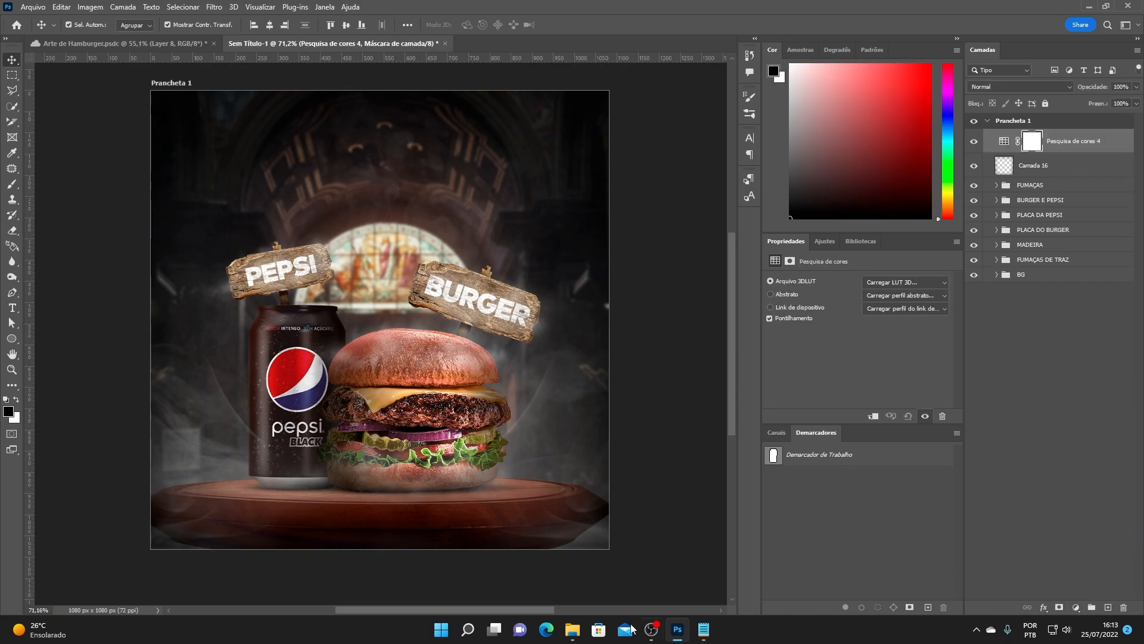
- Switch to File Explorer and examine the cube files in the LUTS folder of ARQUIVOS DA AULA
click(572, 629)
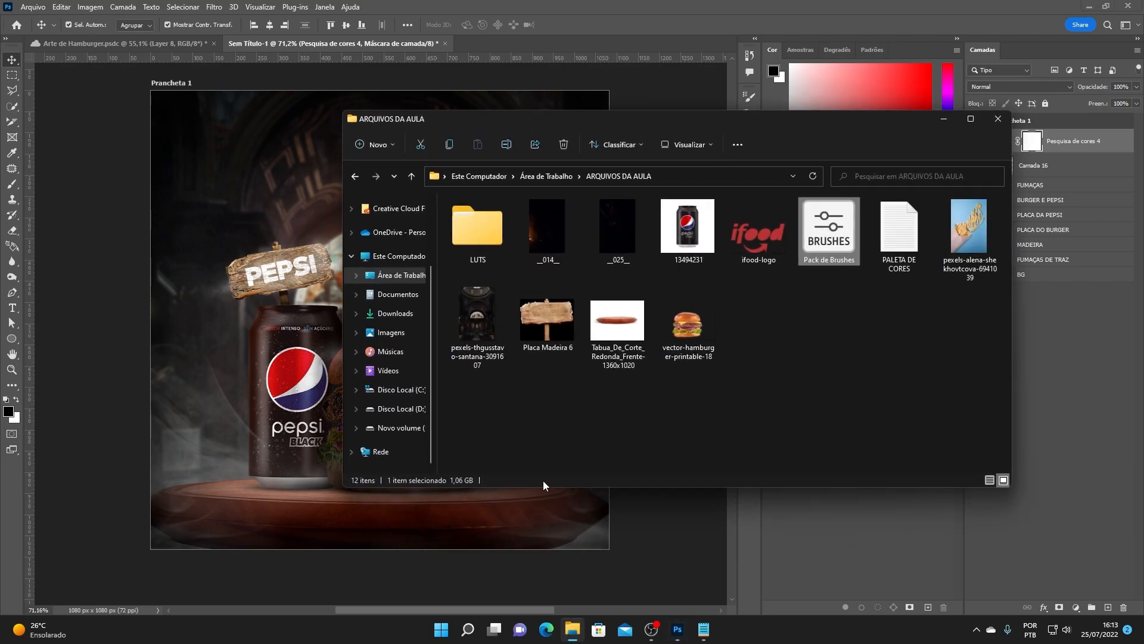
double_click(474, 223)
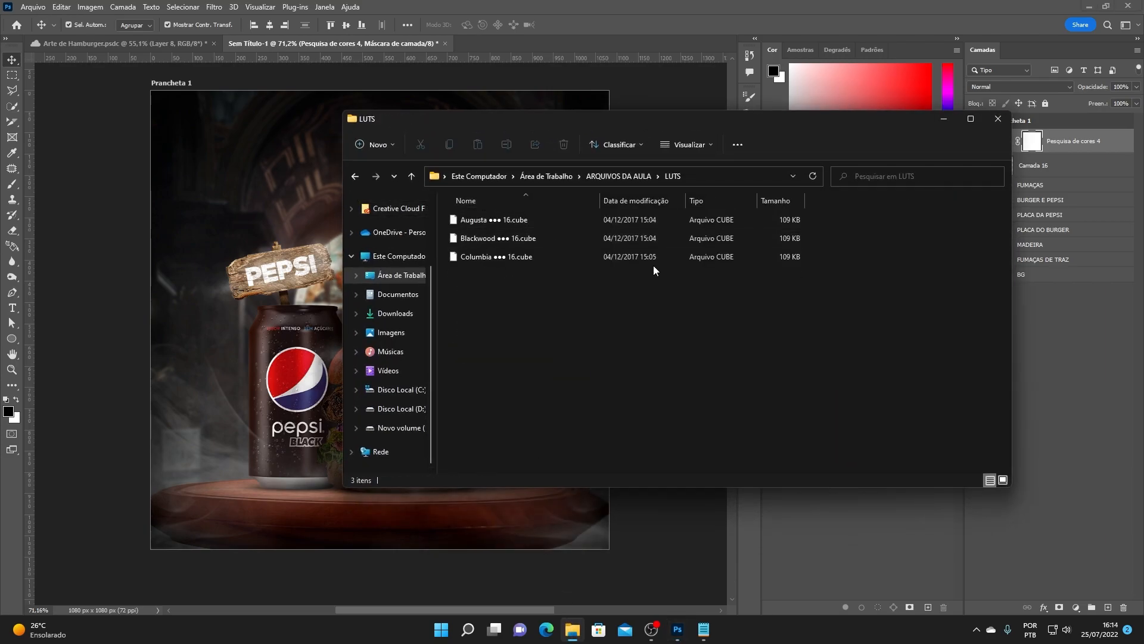
drag(492, 285, 516, 216)
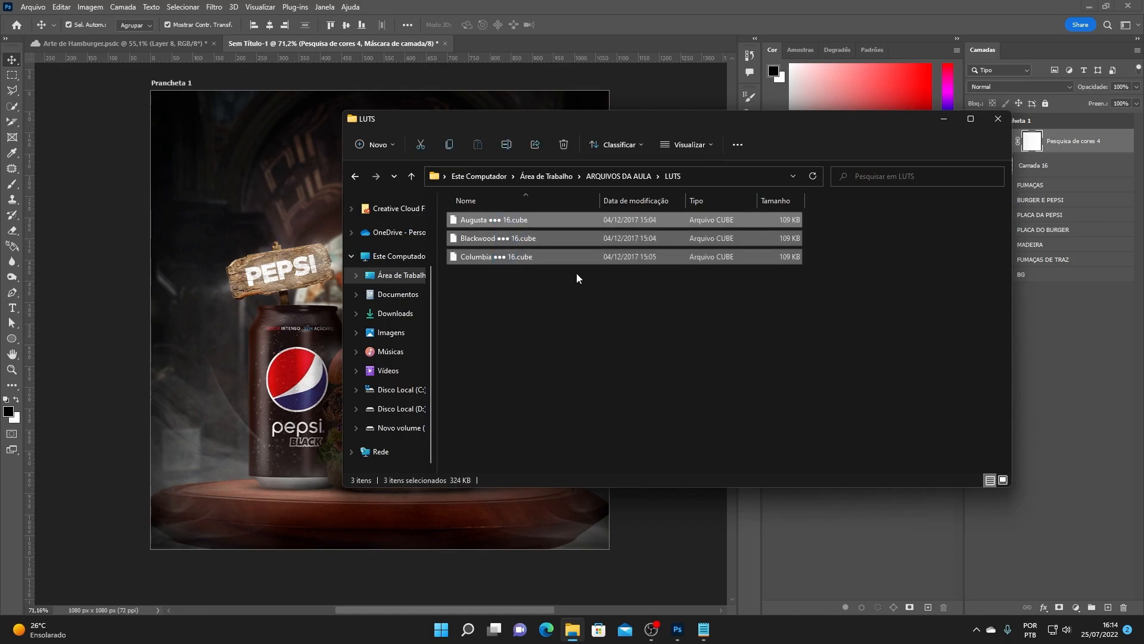
click(998, 119)
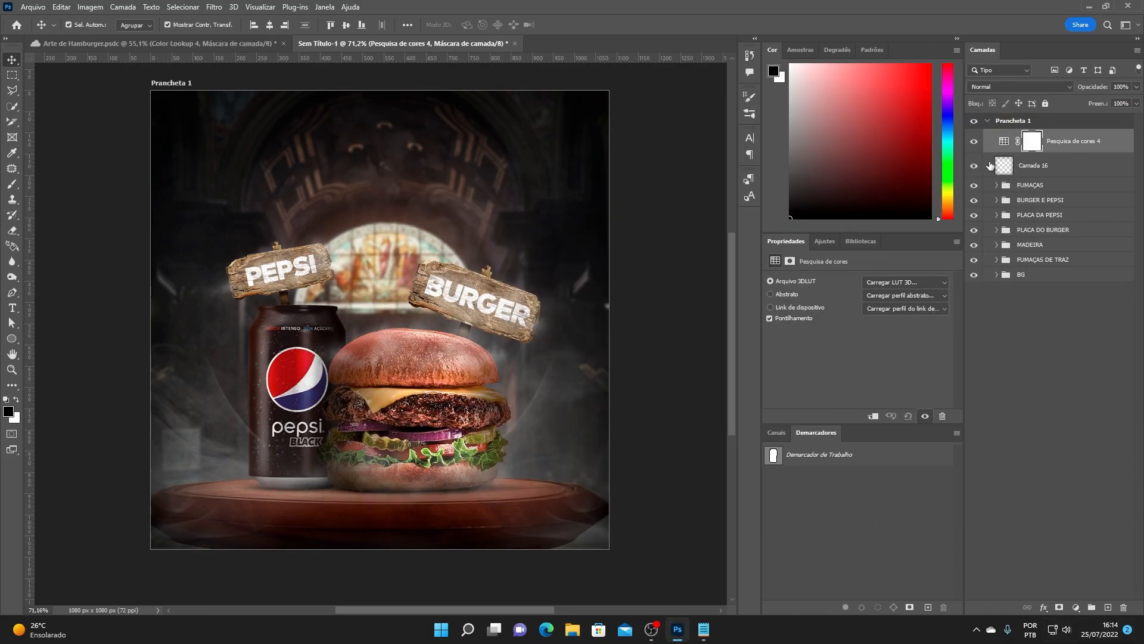
- Load the Augusta ••• 16.cube file from the LUTS folder as the Color Lookup layer's 3D LUT
click(915, 283)
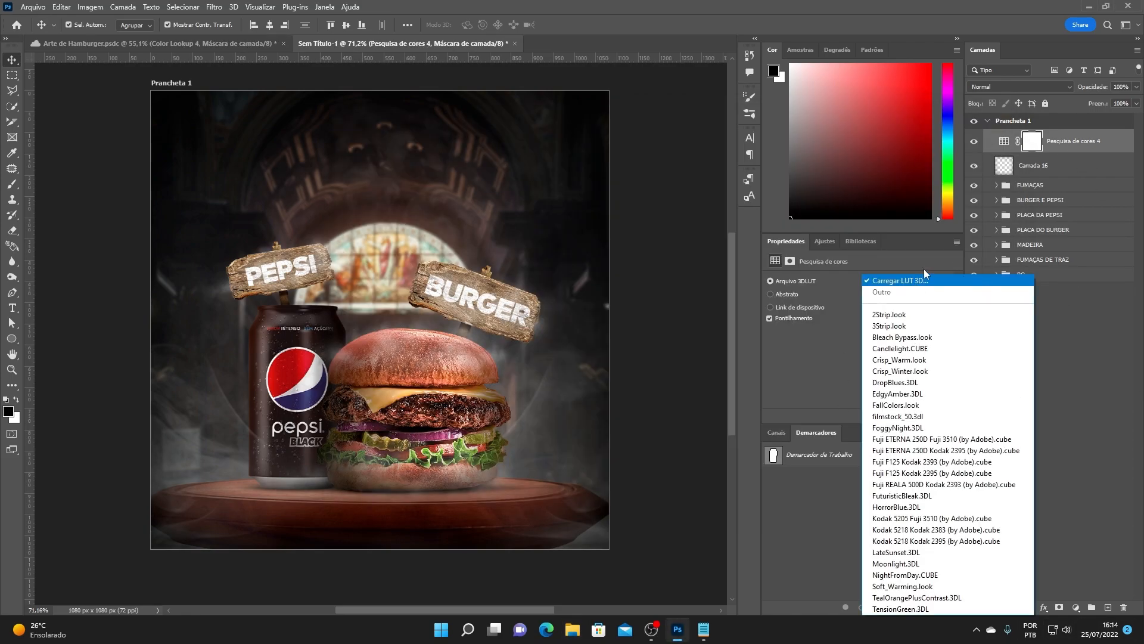
click(830, 323)
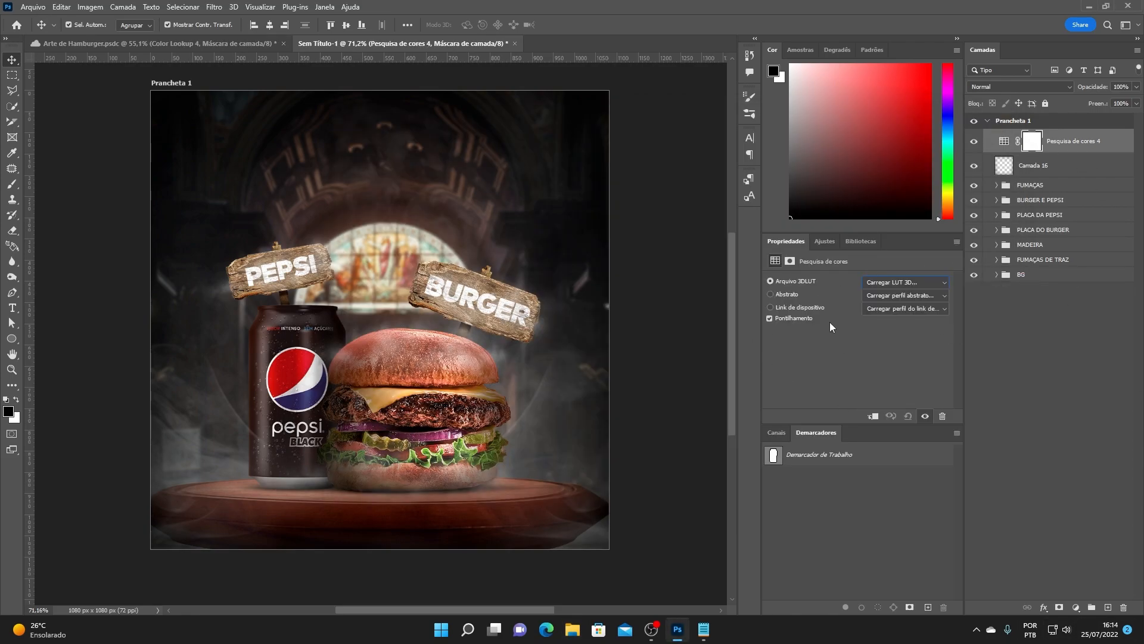
click(880, 284)
click(888, 287)
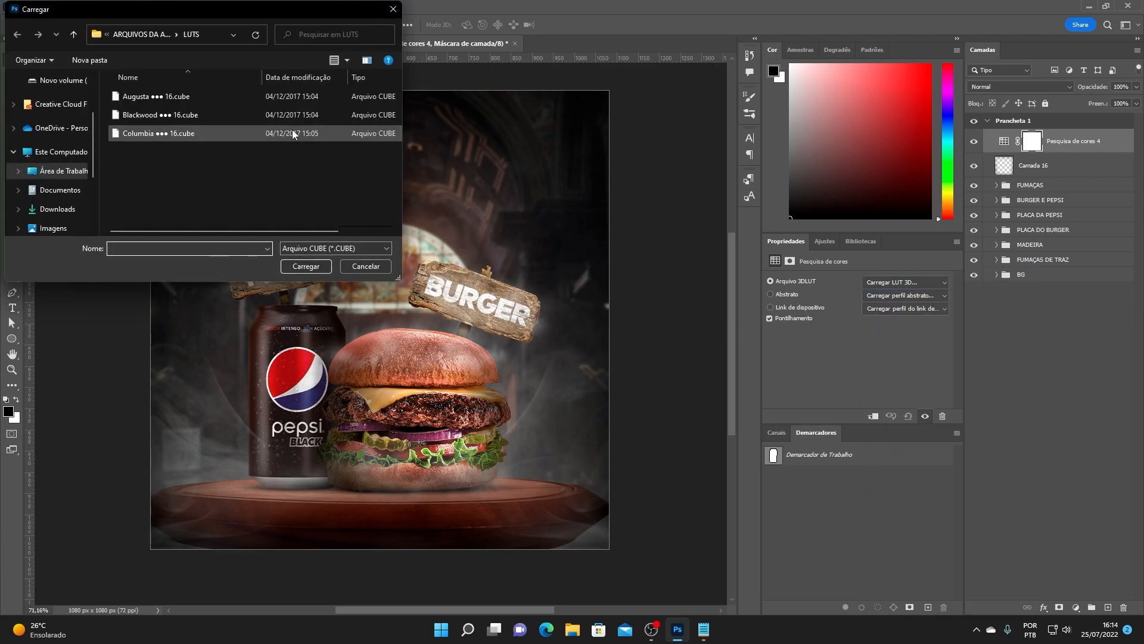
click(157, 96)
click(306, 266)
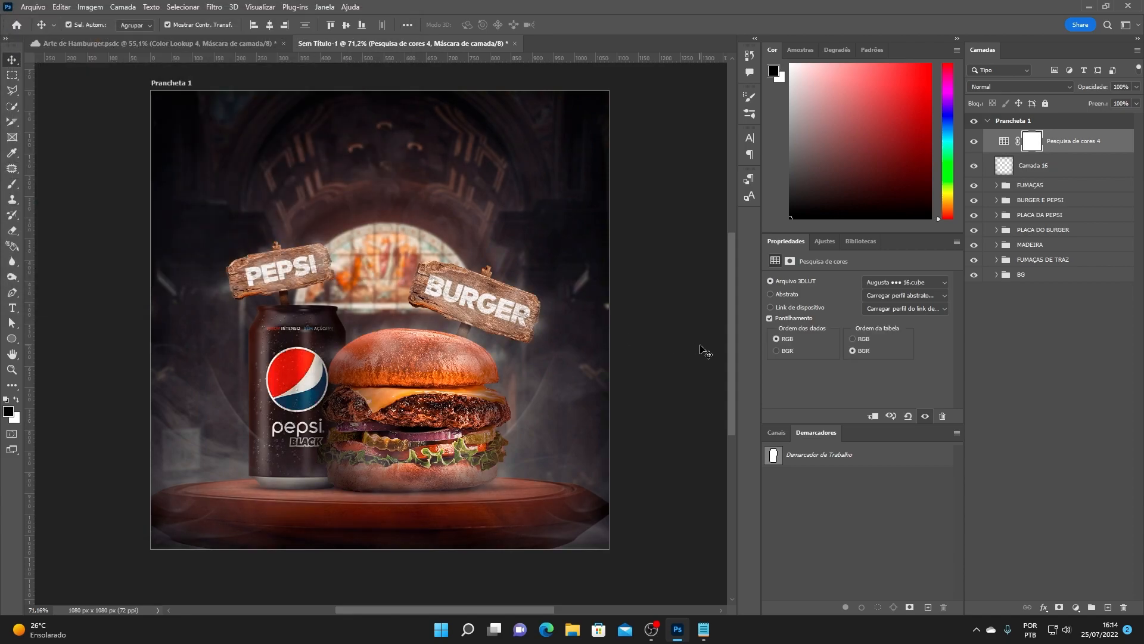
- Set the opacity of the Pesquisa de cores 4 adjustment layer to 20%
click(1136, 87)
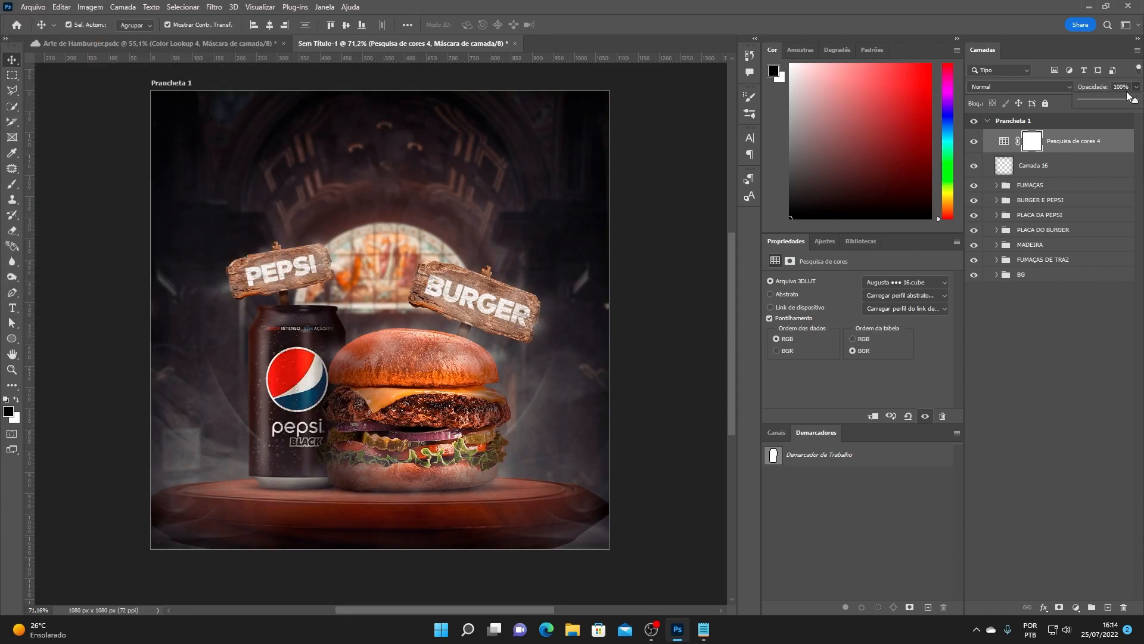
drag(1105, 103, 1095, 102)
click(1124, 88)
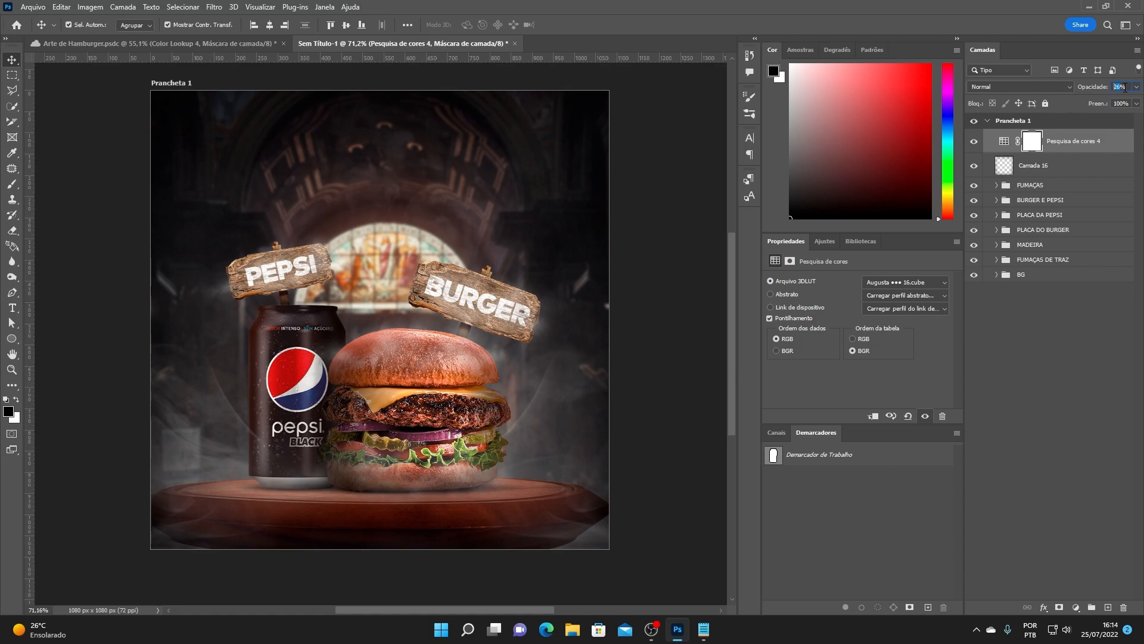
key(Down)
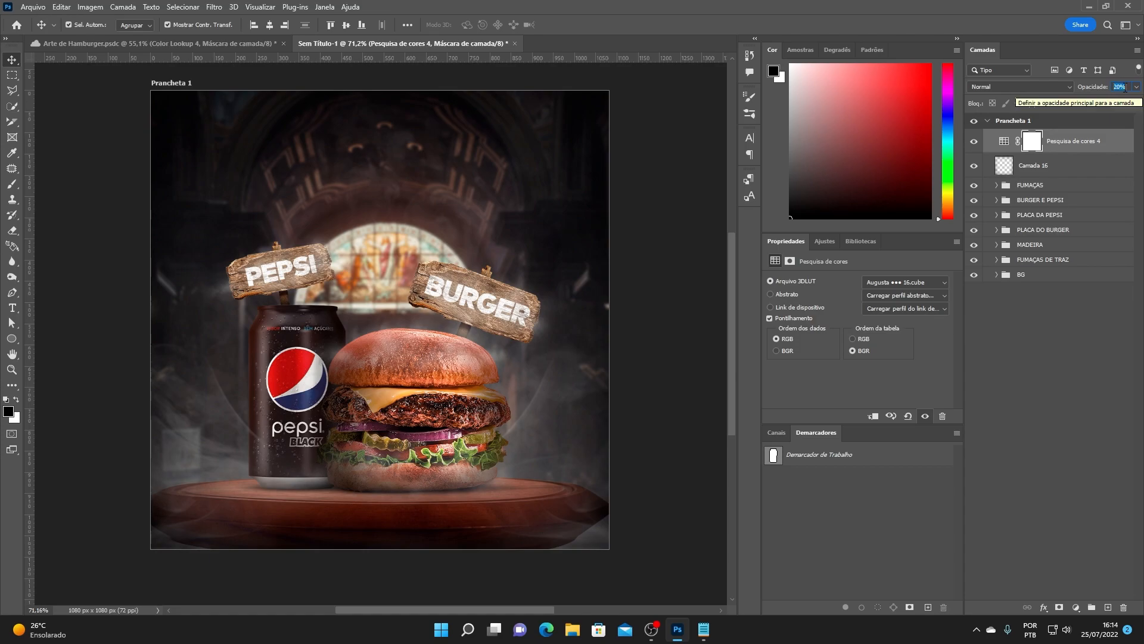
click(1011, 425)
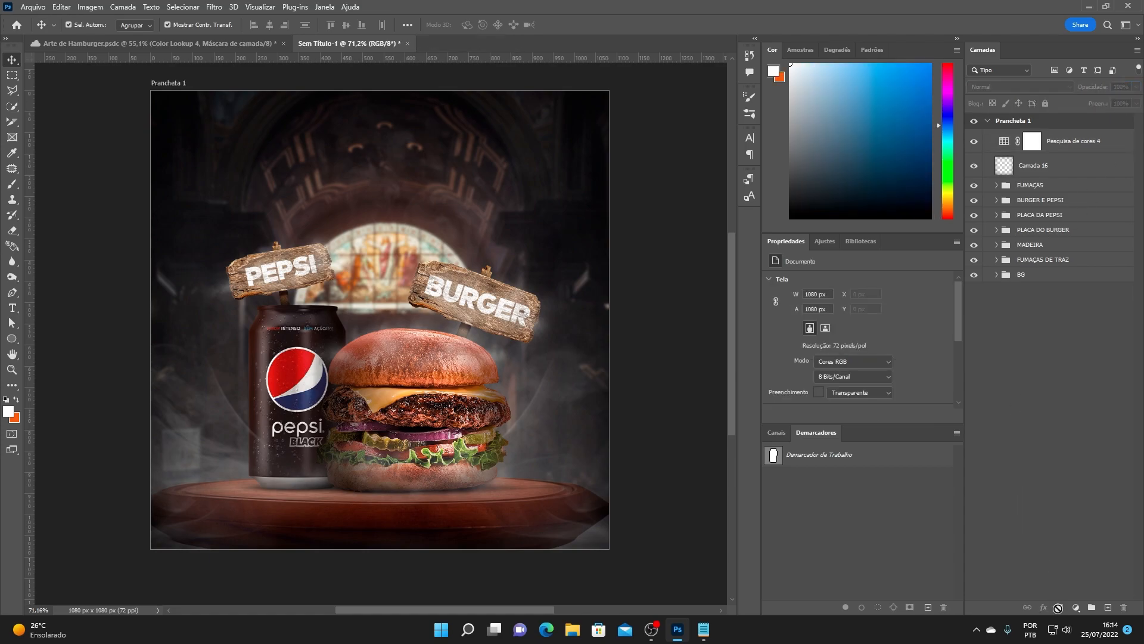
- Add a second Color Lookup layer above Pesquisa de cores 4 and load Blackwood ••• 16.cube as its 3D LUT
click(1101, 141)
click(1076, 607)
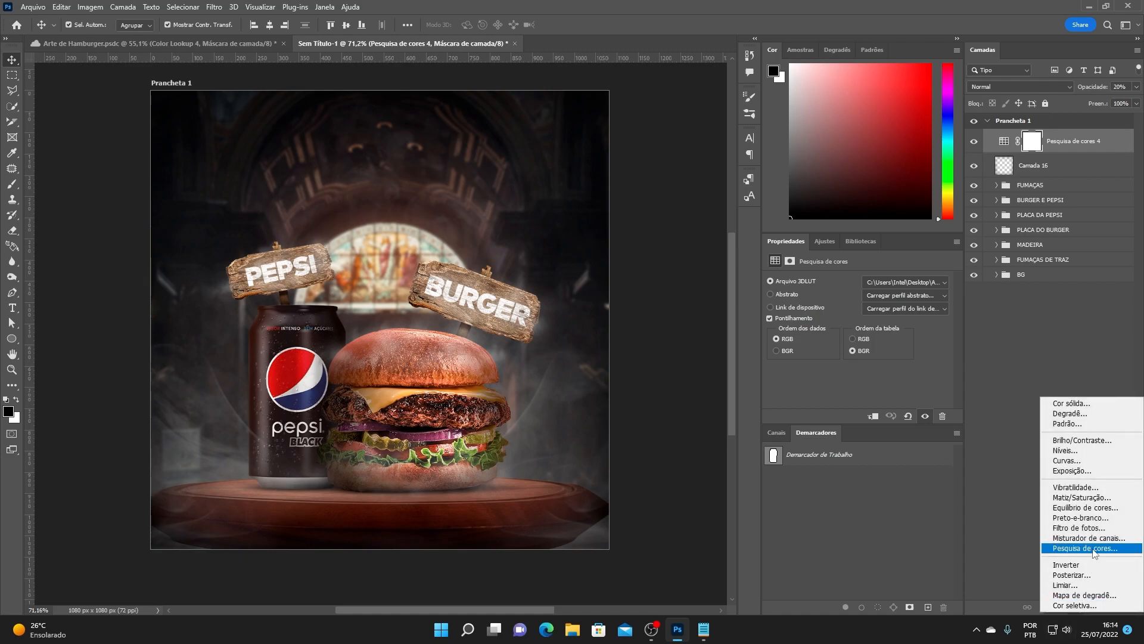
click(1092, 546)
click(926, 283)
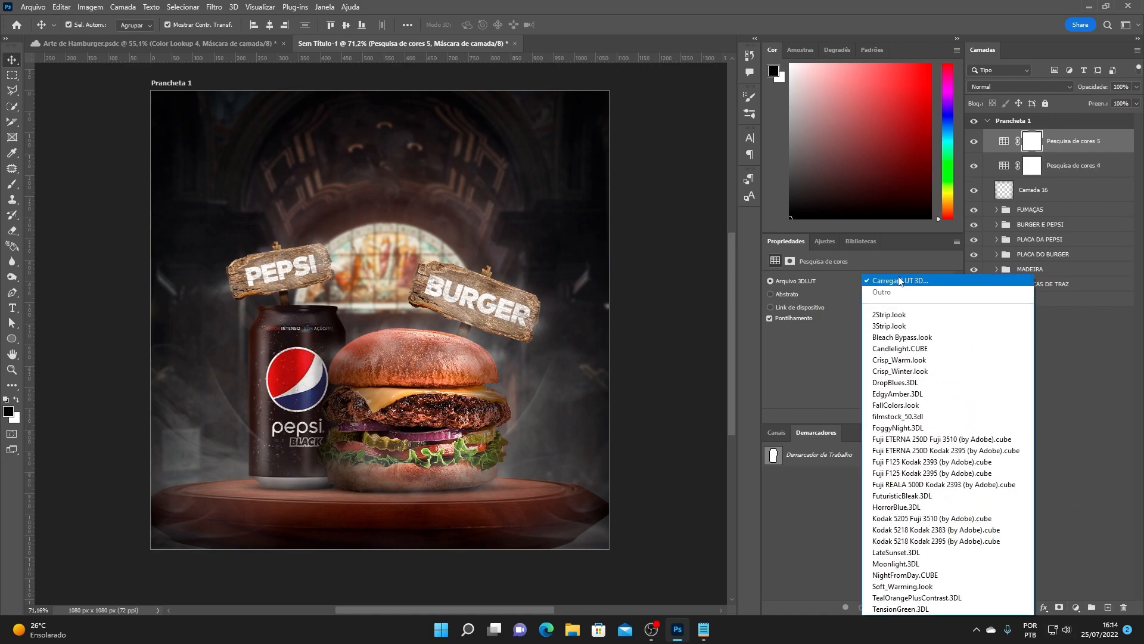
click(894, 282)
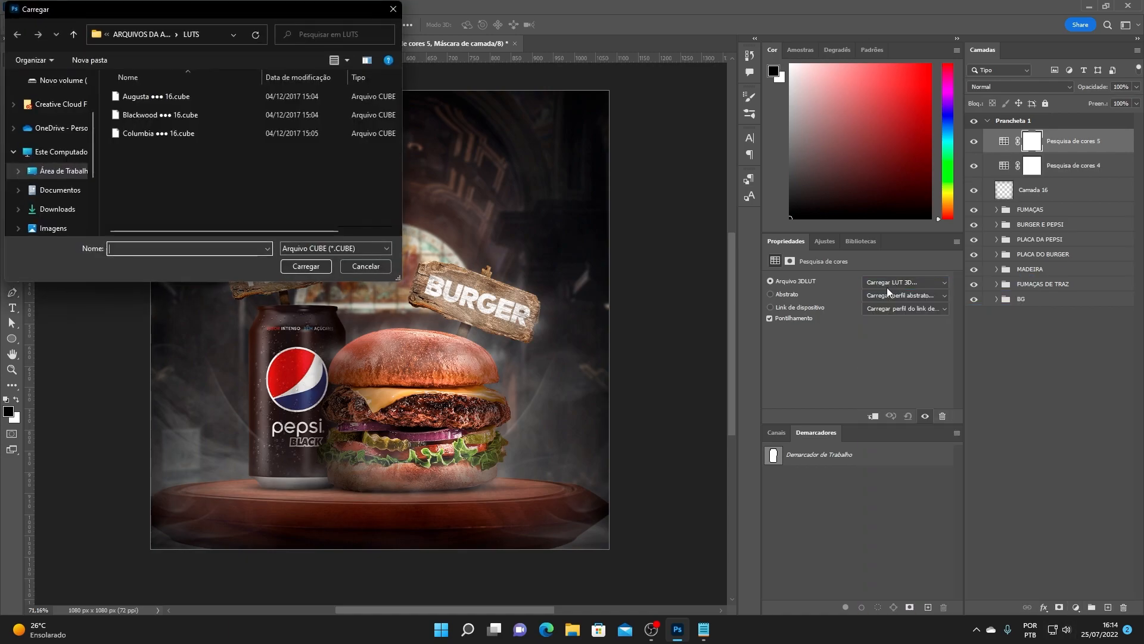
click(206, 117)
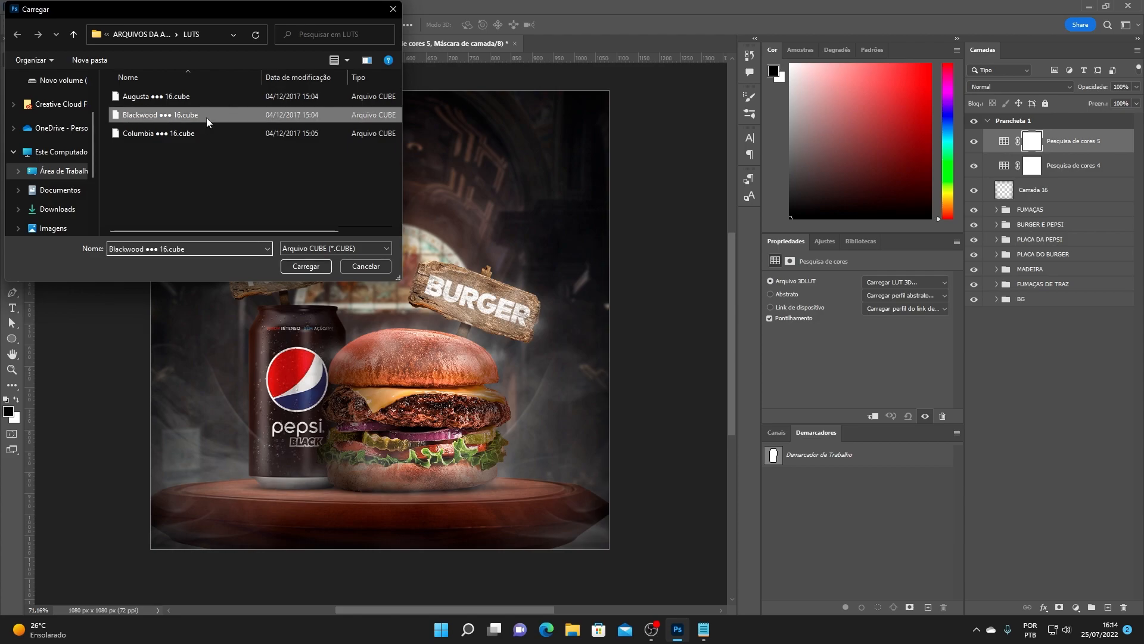
click(305, 267)
- Set the Blackwood Color Lookup layer's blend mode to Clarear and its opacity to 50%
click(993, 88)
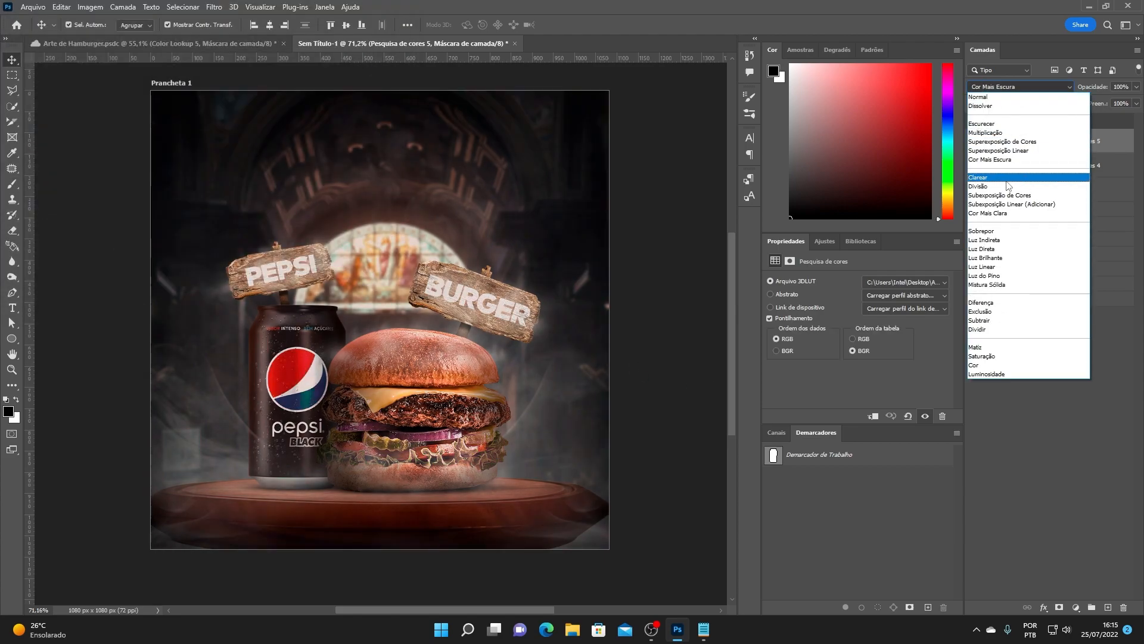
click(1011, 179)
click(1136, 86)
drag(1120, 100, 1103, 101)
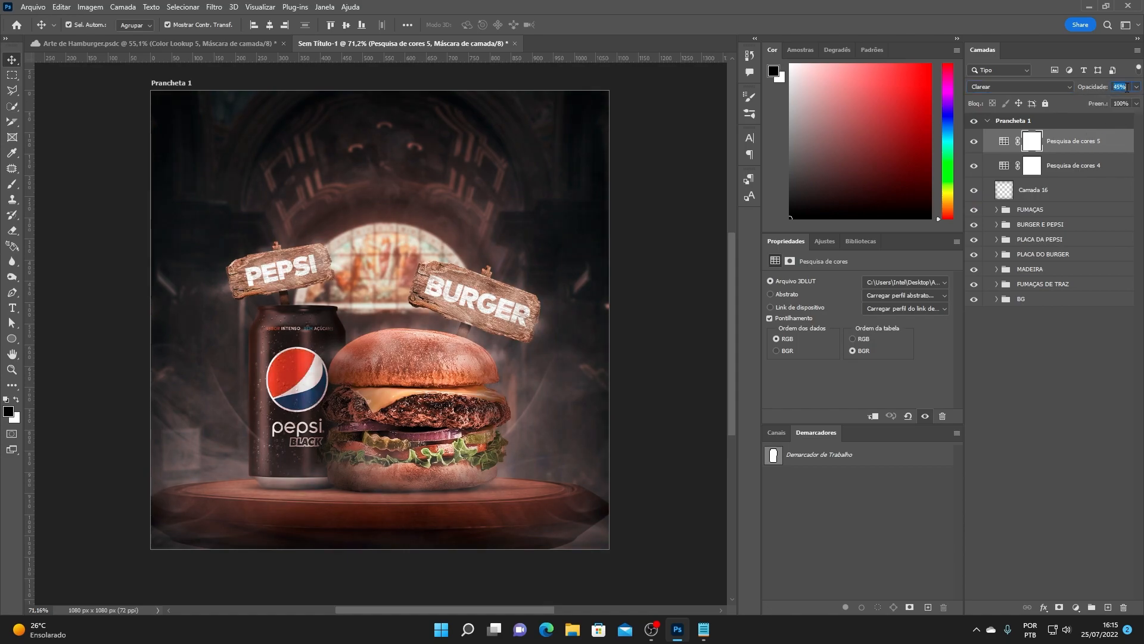
scroll(1126, 87, up, 2)
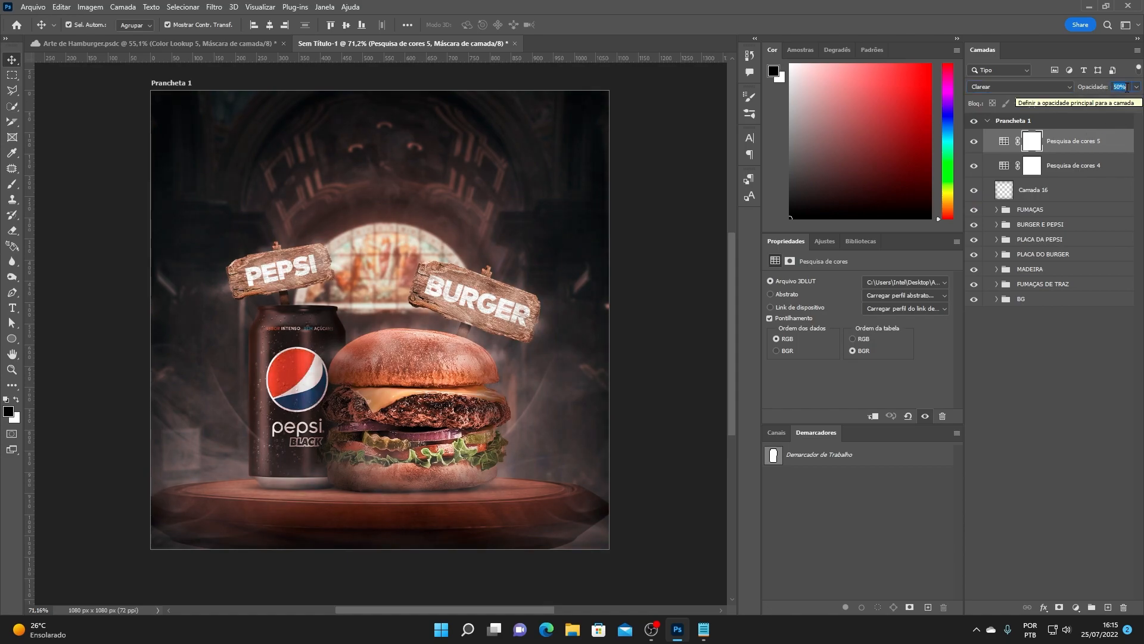
- Add a third Color Lookup layer above Pesquisa de cores 5 and load Columbia ••• 16.cube as its 3D LUT
click(1077, 607)
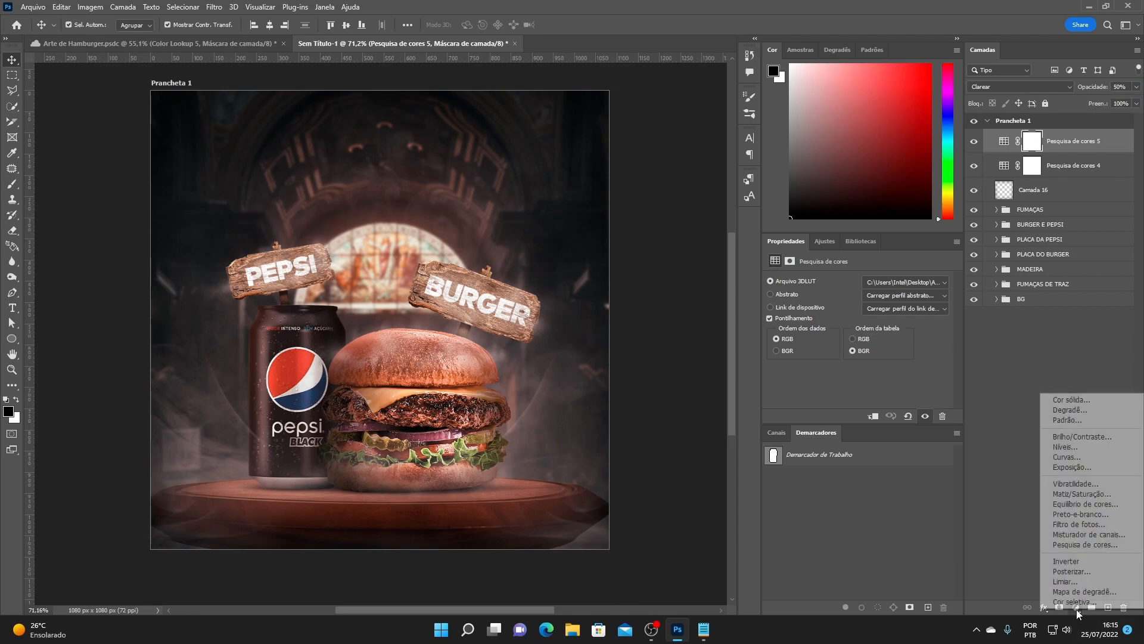
click(1084, 544)
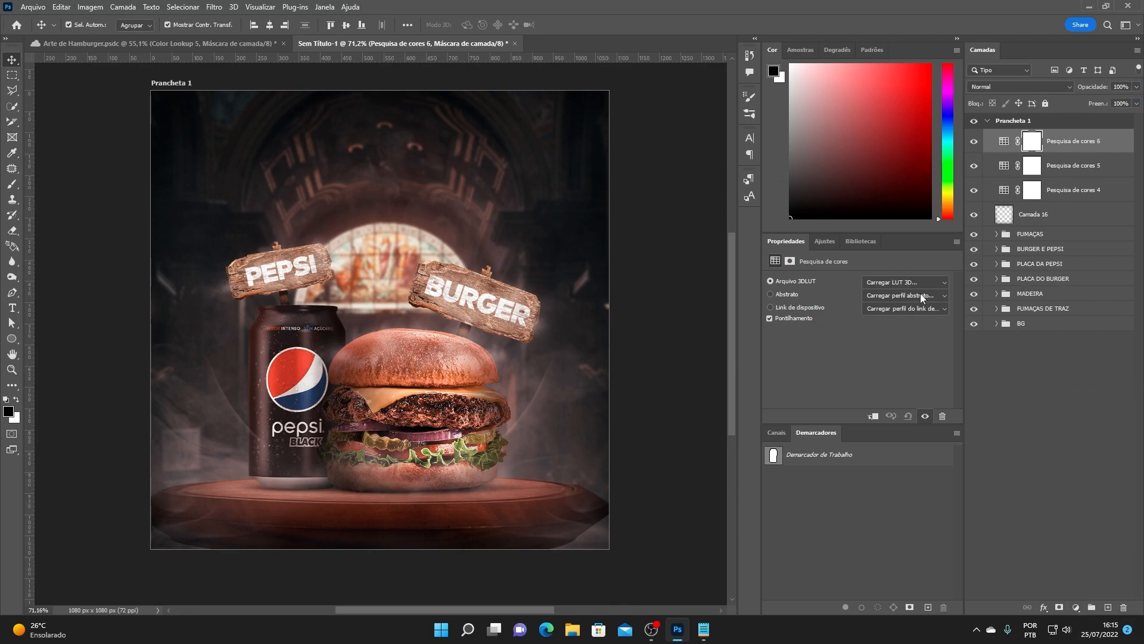
click(904, 282)
click(900, 280)
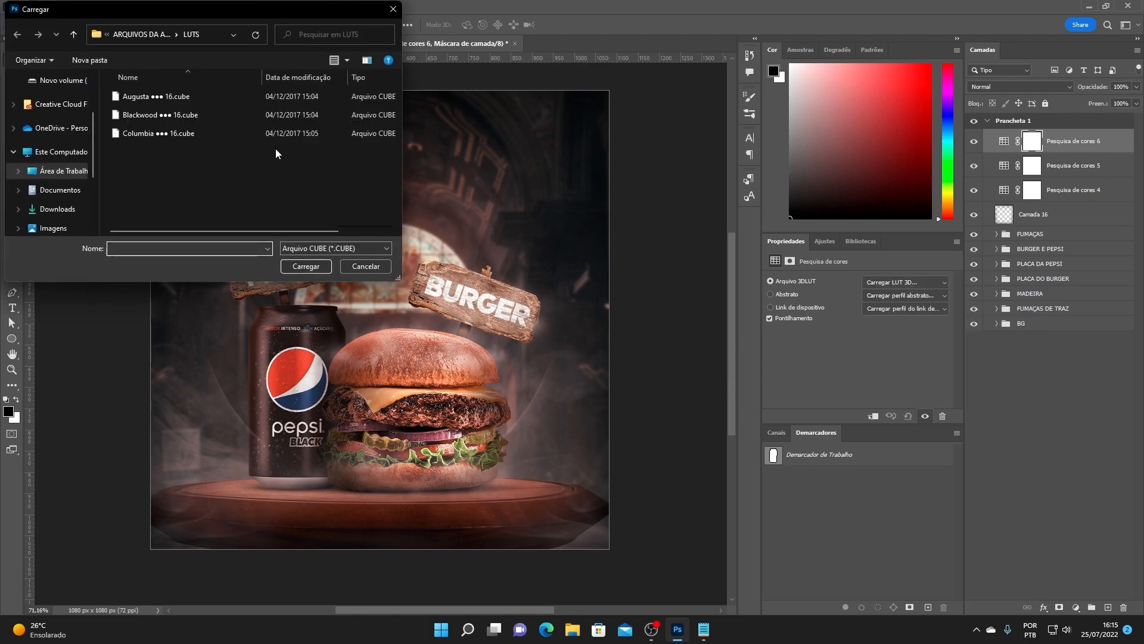
click(167, 133)
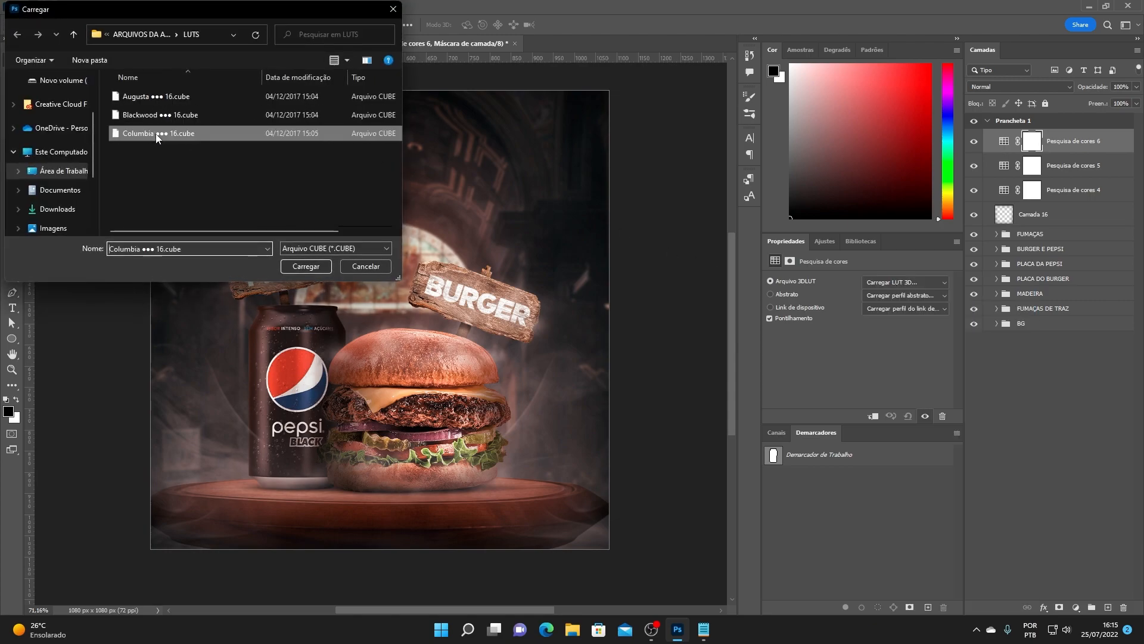
click(306, 267)
- Set the Columbia Color Lookup layer's blend mode to Luz Indireta and reduce its opacity to about 26%
click(1019, 86)
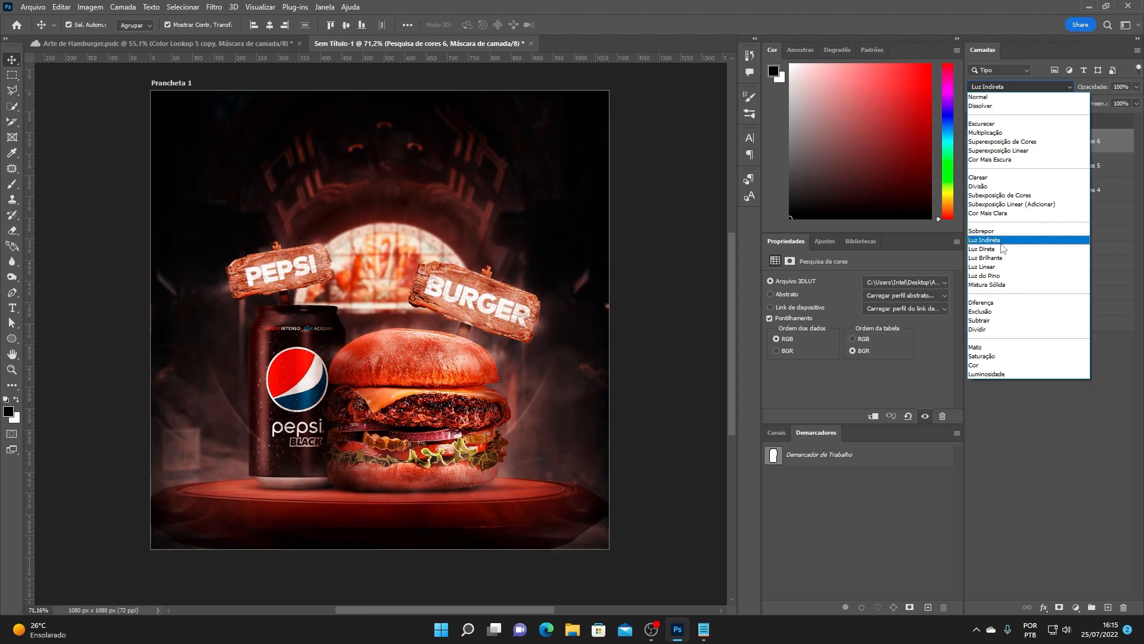
click(1001, 241)
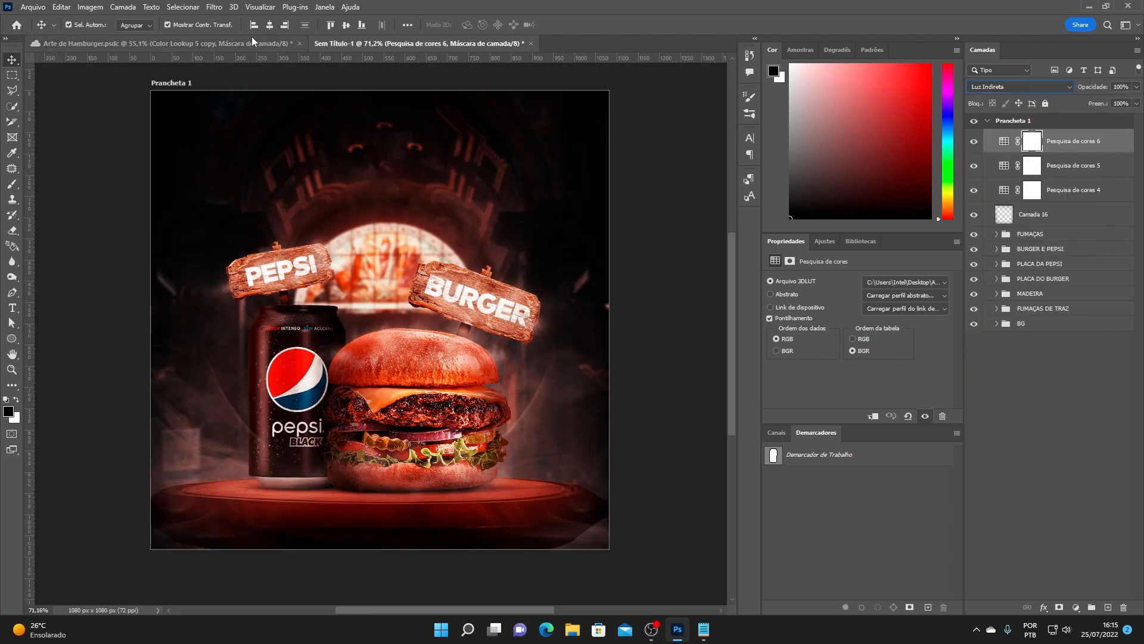
drag(1137, 87, 1095, 101)
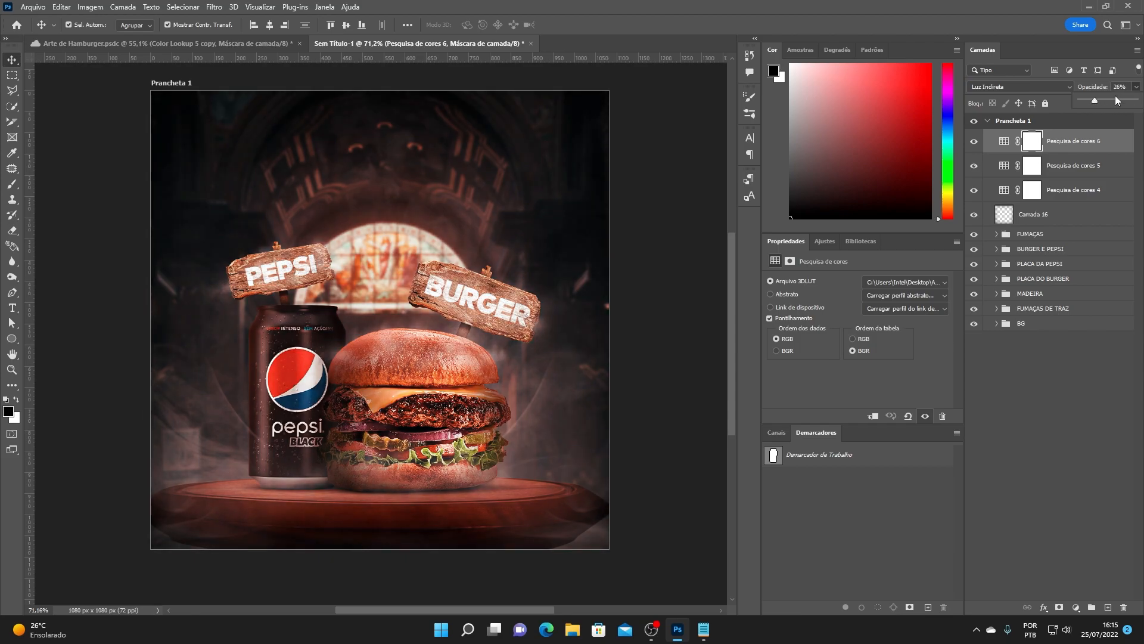
click(1107, 87)
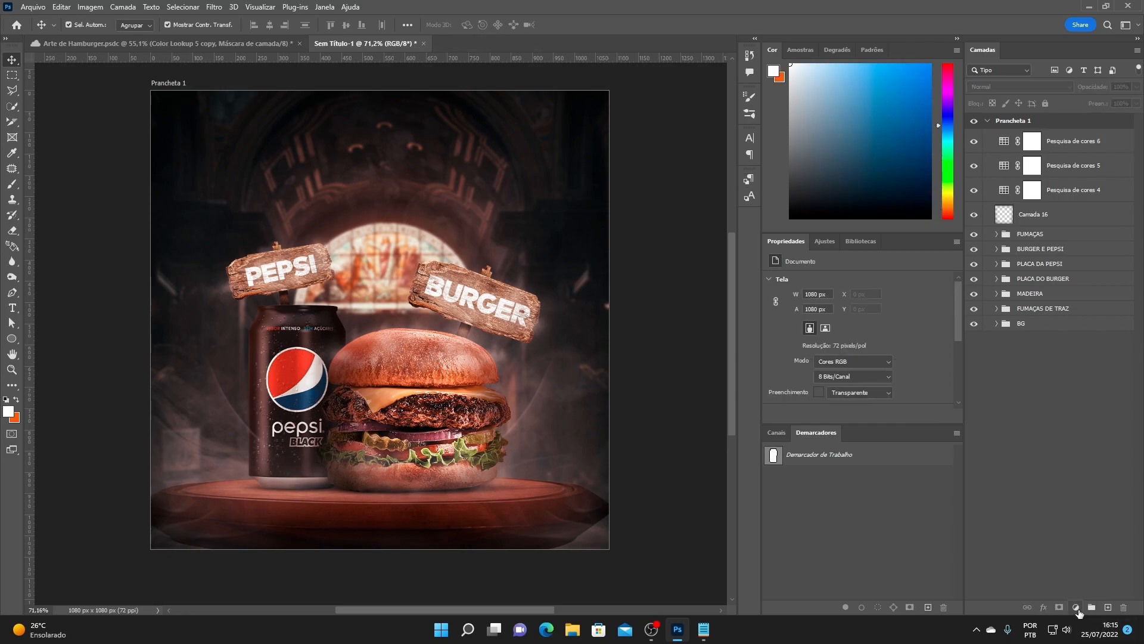
- Add a solid color fill layer above the Color Lookup layers using 0d3540, copied from the PALETA DE CORES note in Notepad
click(1076, 607)
click(1071, 401)
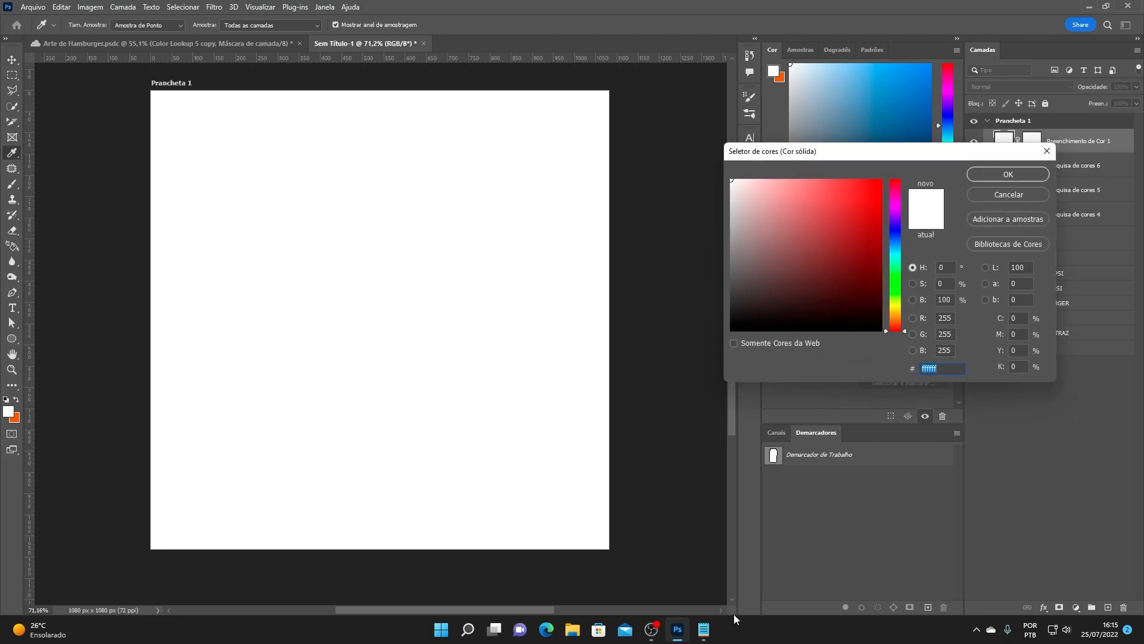
click(704, 629)
click(528, 234)
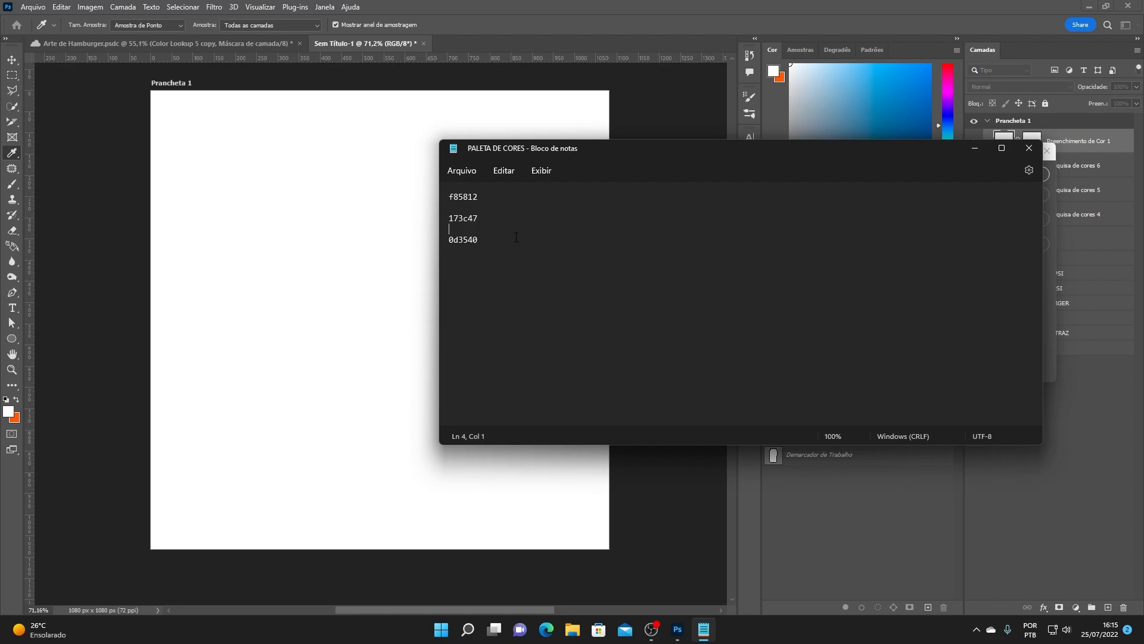
double_click(506, 239)
click(1049, 208)
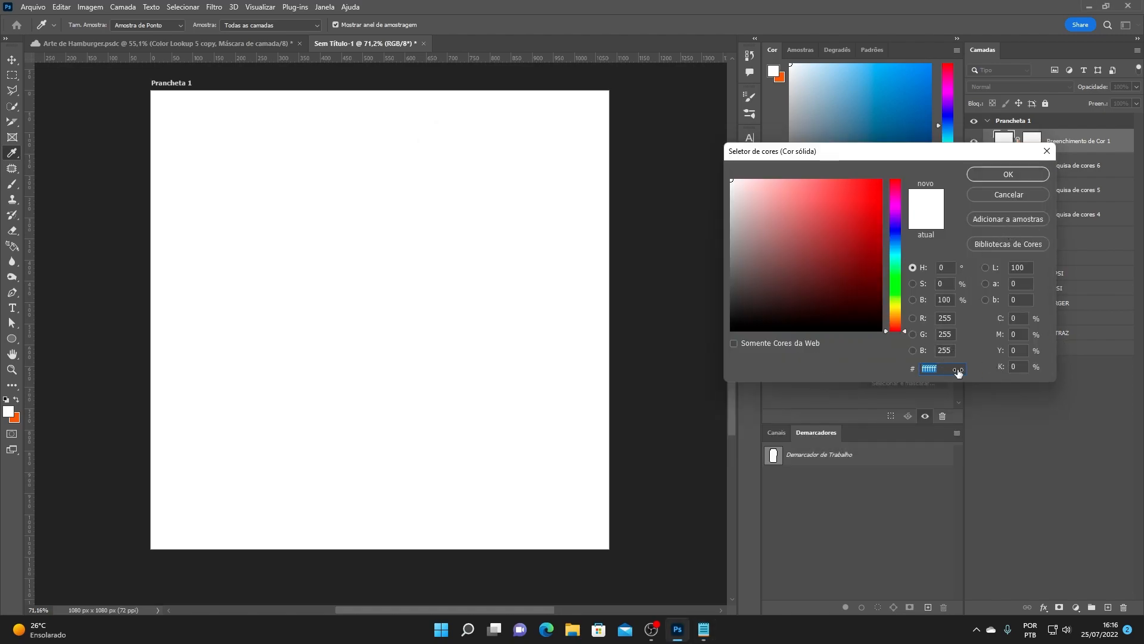
key(ctrl+v)
click(1008, 174)
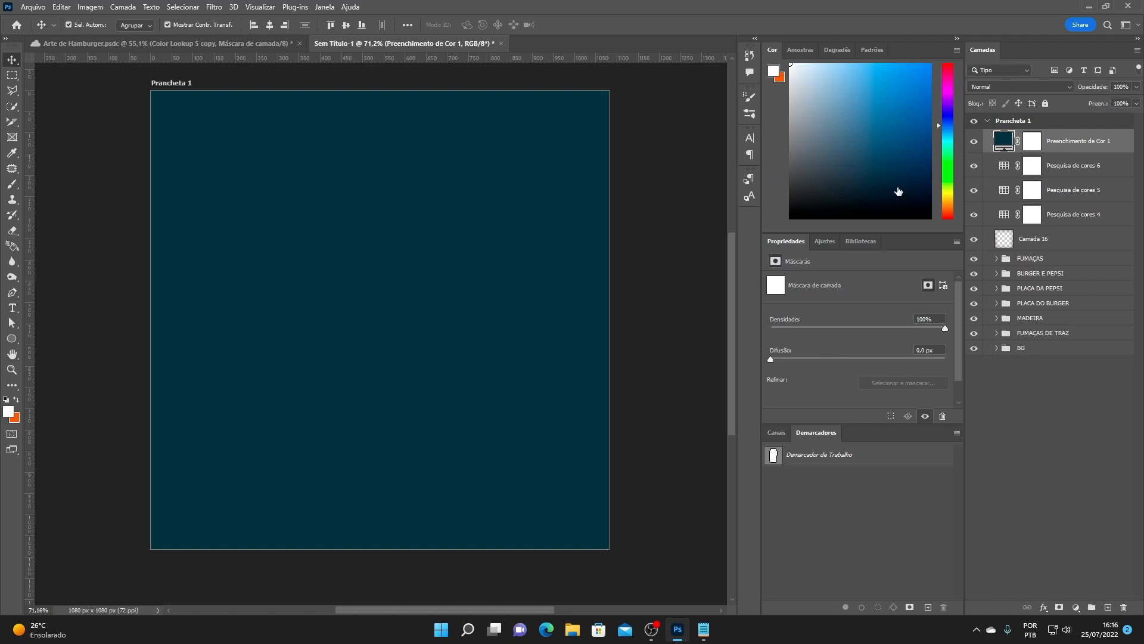
- Set the 0d3540 fill layer's blend mode to Clarear and its opacity to 15%
click(1001, 88)
click(987, 178)
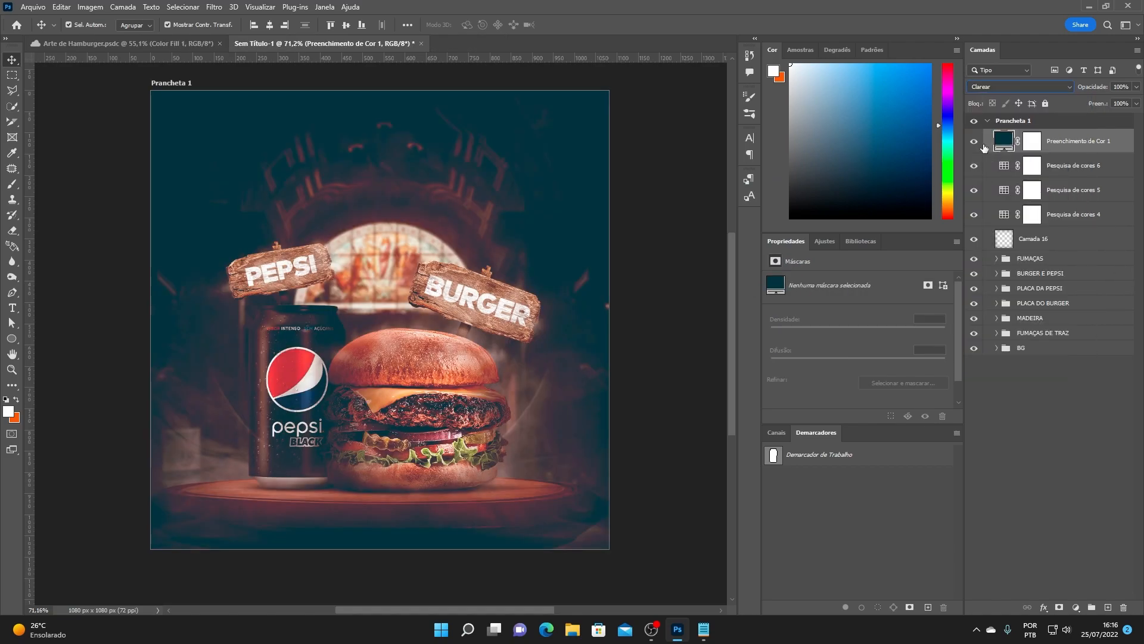
click(1137, 88)
drag(1099, 99, 1093, 101)
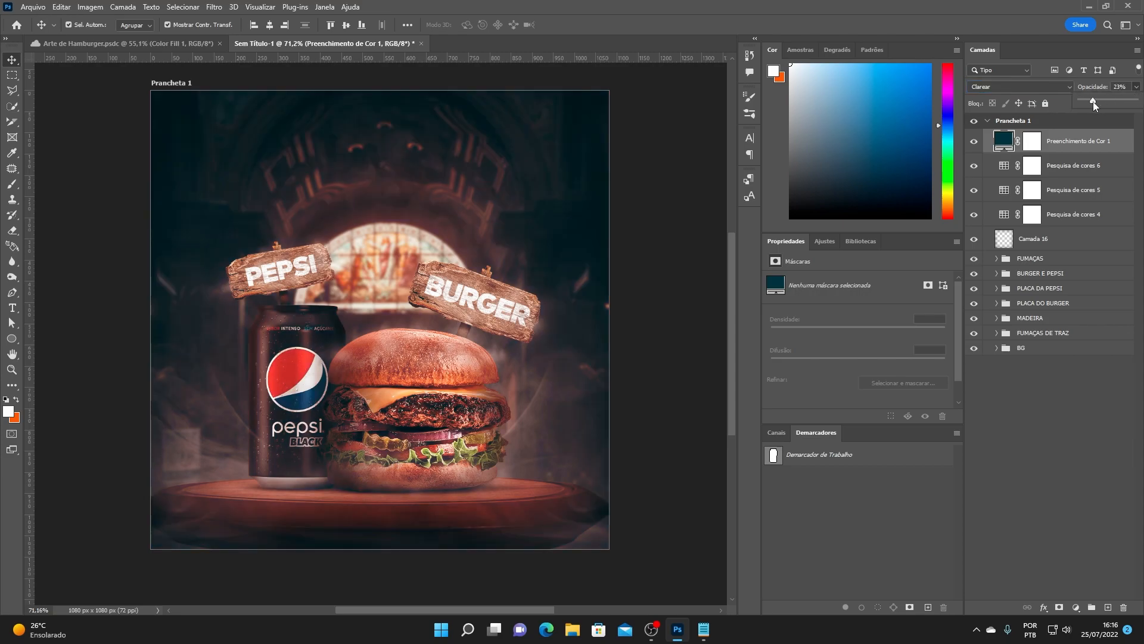
text(15)
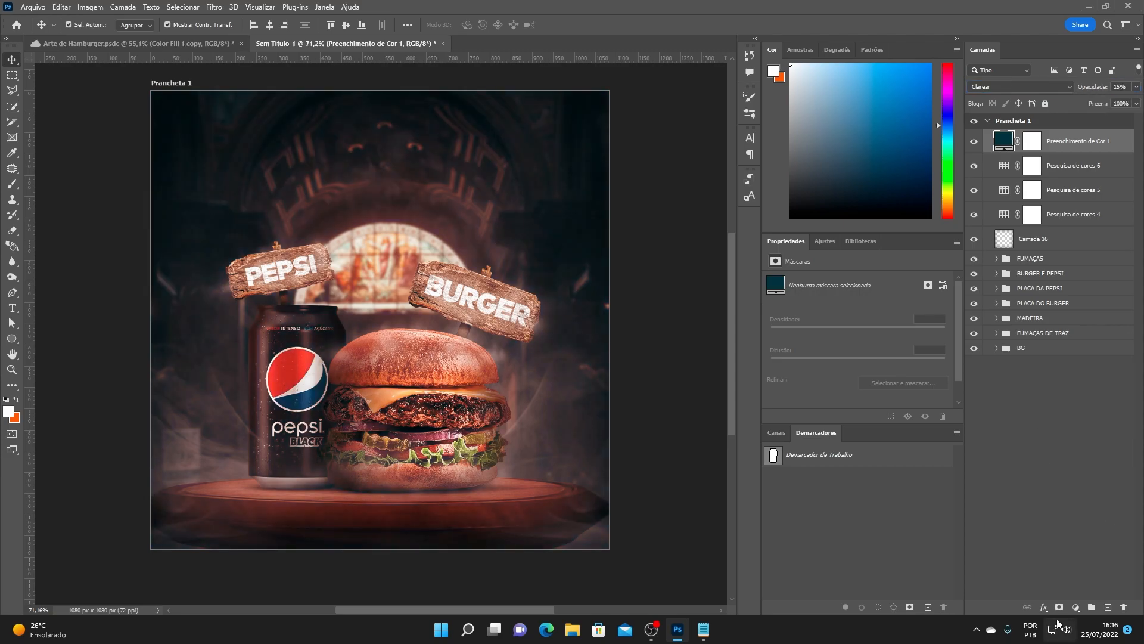
- Add another solid color fill layer on top using 173c47, copied from the PALETA DE CORES note in Notepad
click(1075, 607)
click(1072, 399)
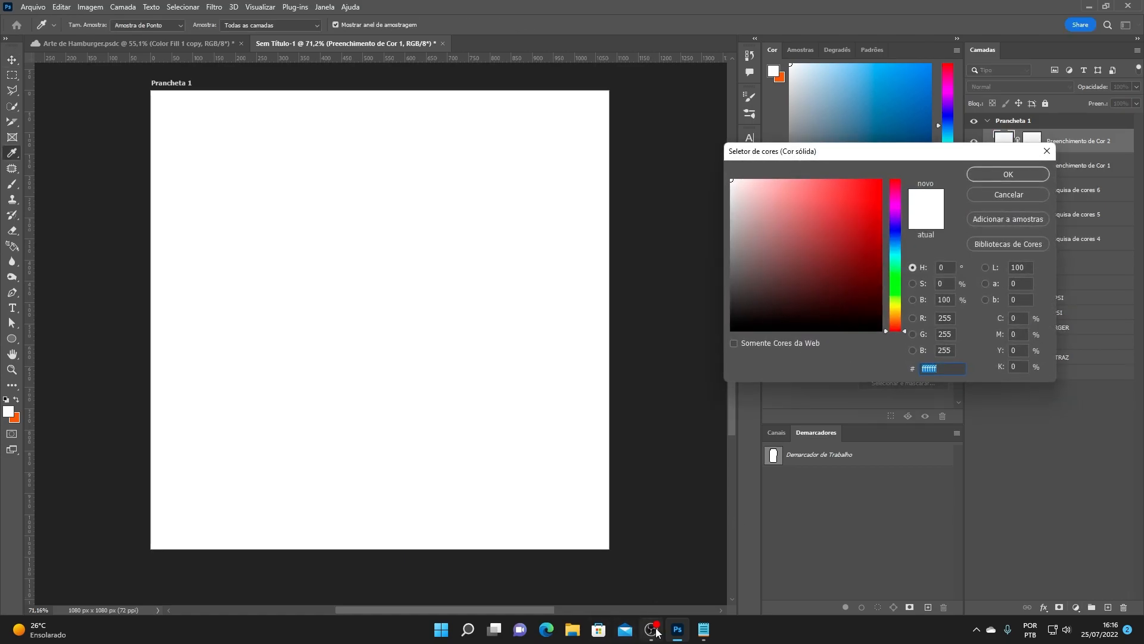
click(704, 628)
drag(488, 219, 439, 217)
key(ctrl+c)
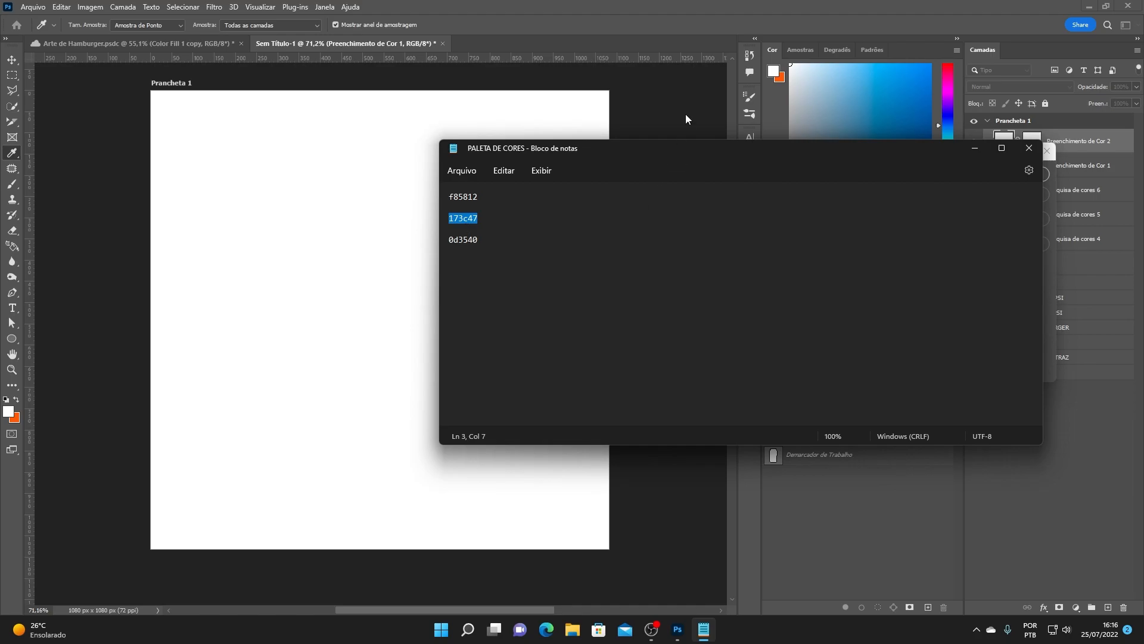
click(756, 106)
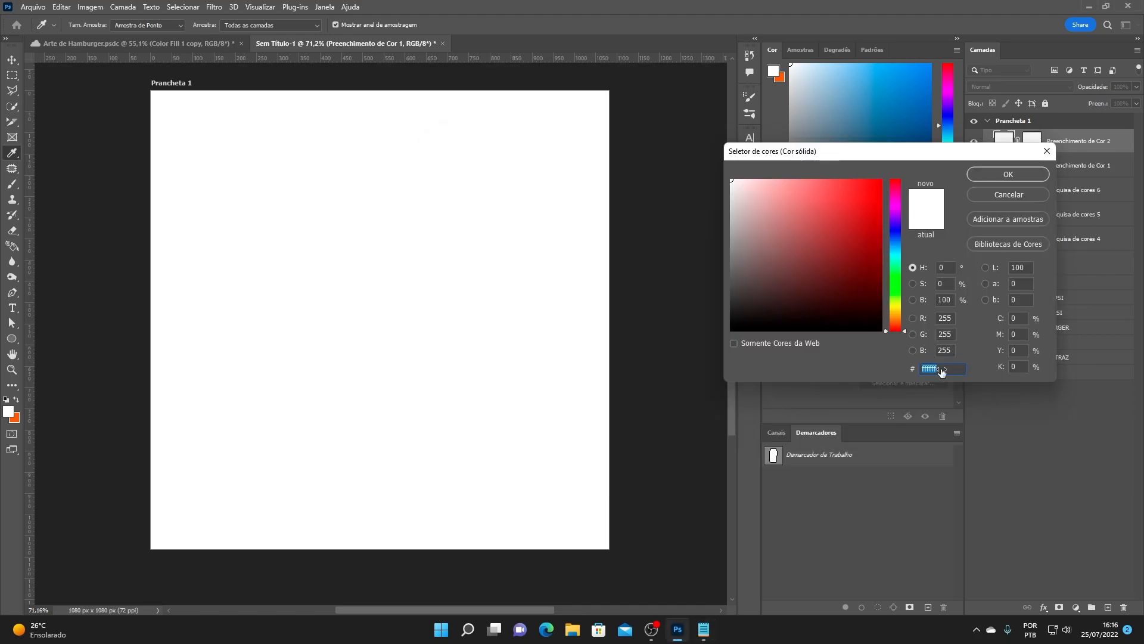
key(ctrl+v)
click(986, 175)
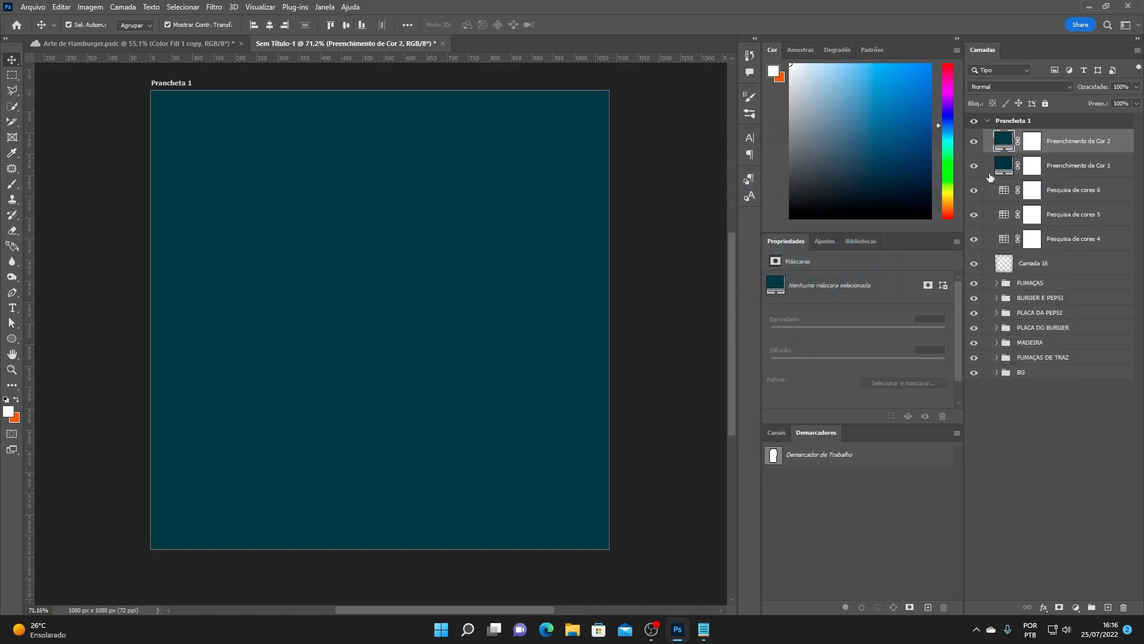
- Set the 173c47 fill layer's blend mode to Luz Indireta and its opacity to 40%
click(1006, 87)
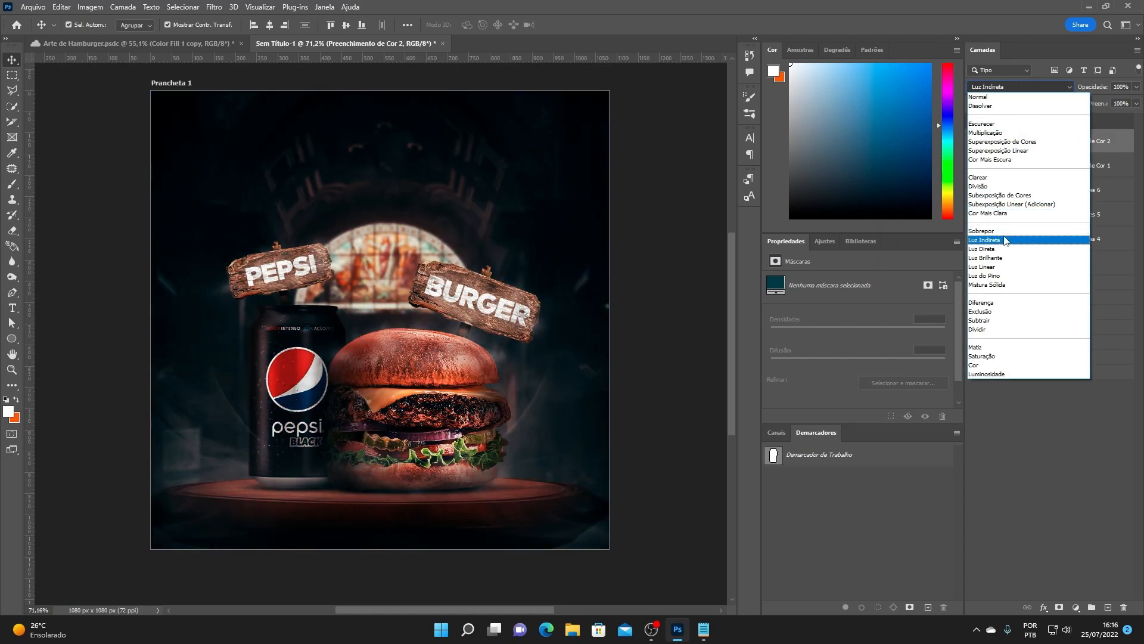
click(1006, 240)
click(1136, 87)
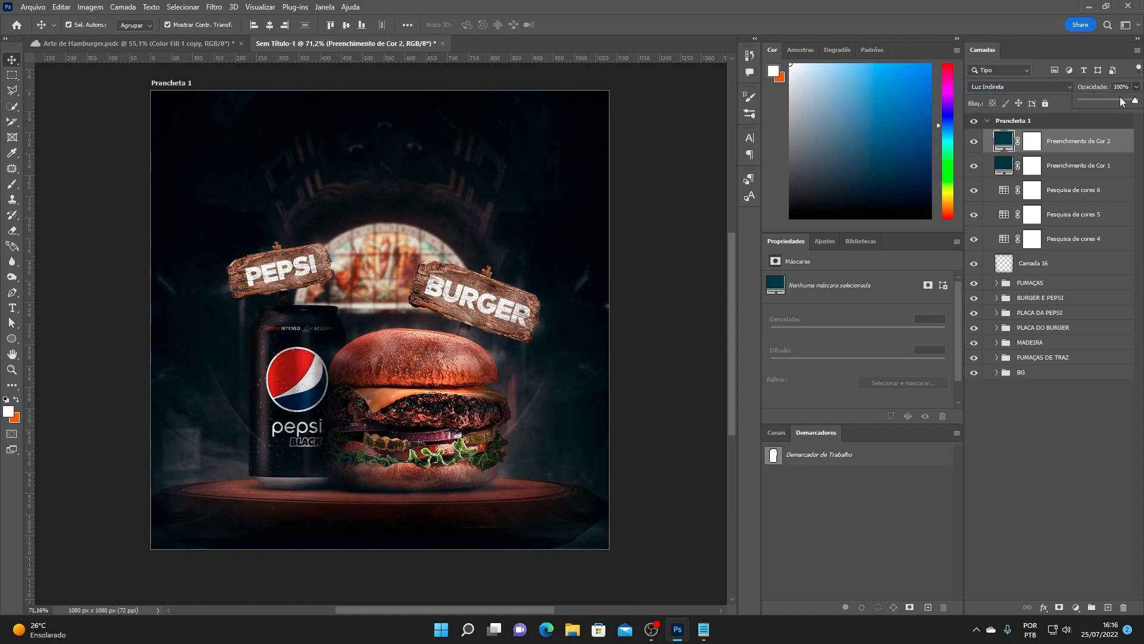
drag(1135, 101, 1104, 101)
click(1123, 88)
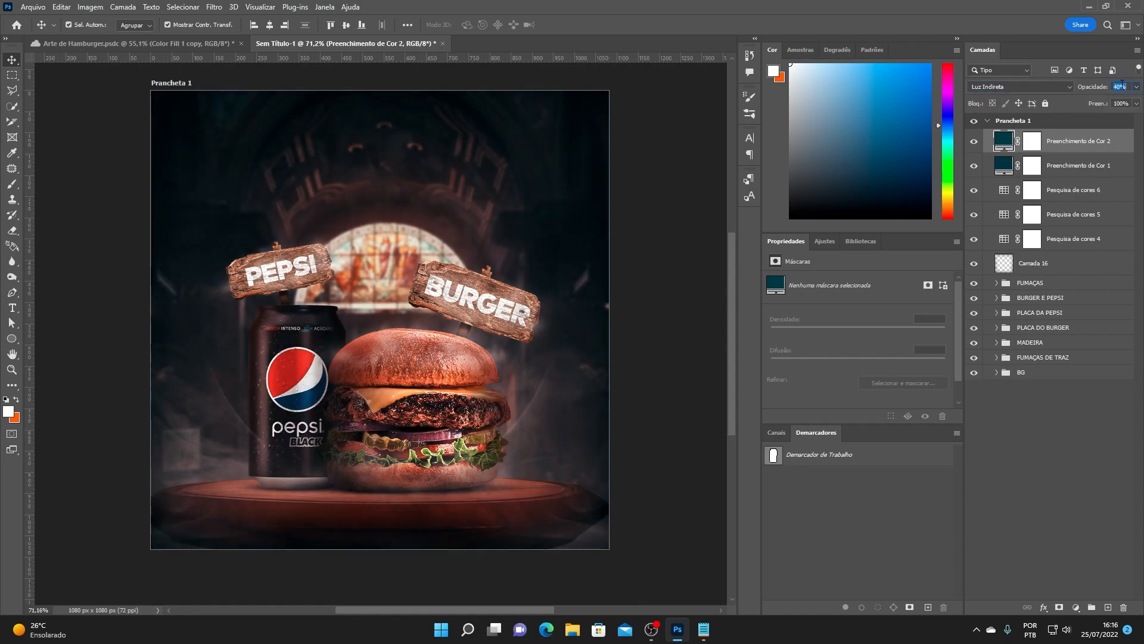
- Add a third solid color fill layer on top using the orange f85812 from the PALETA DE CORES note in Notepad
click(1075, 606)
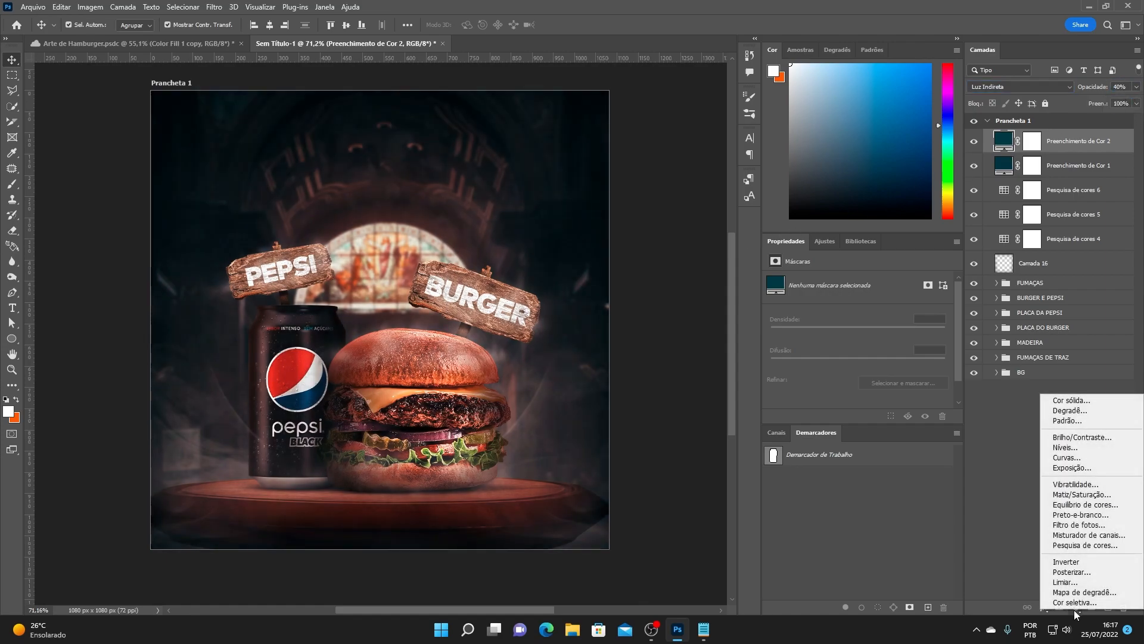
click(1059, 400)
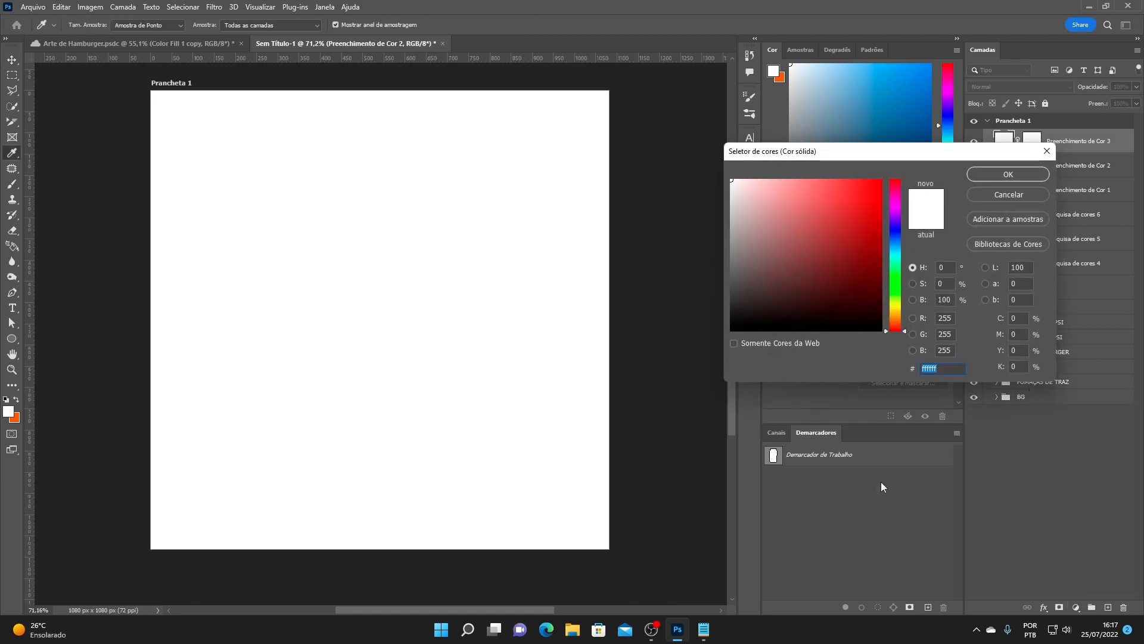
click(704, 629)
double_click(452, 195)
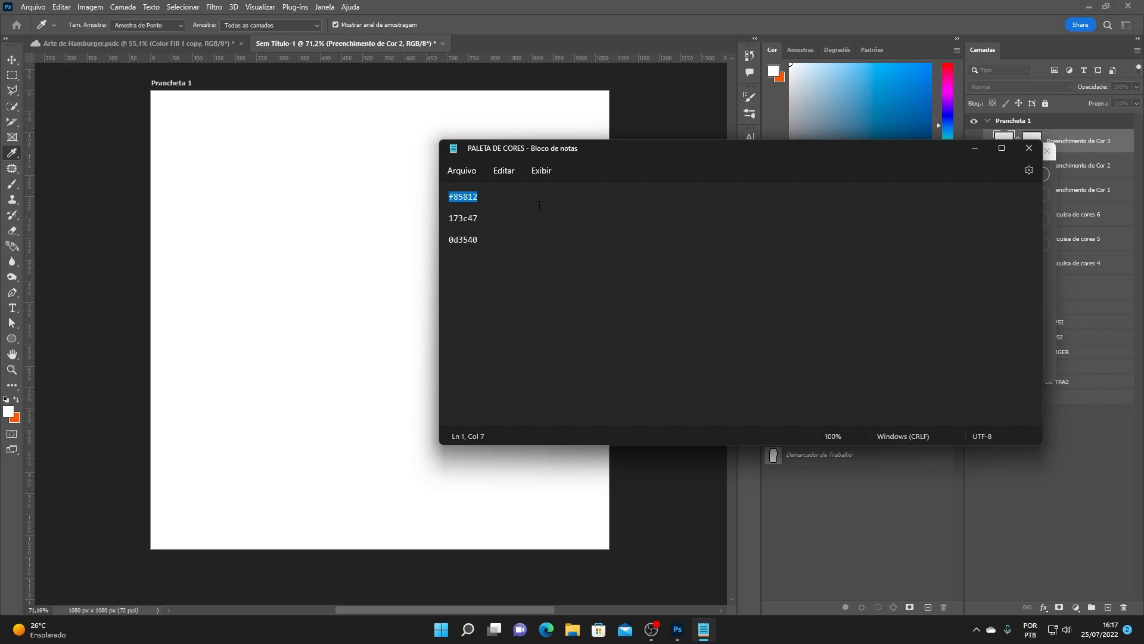
click(1033, 153)
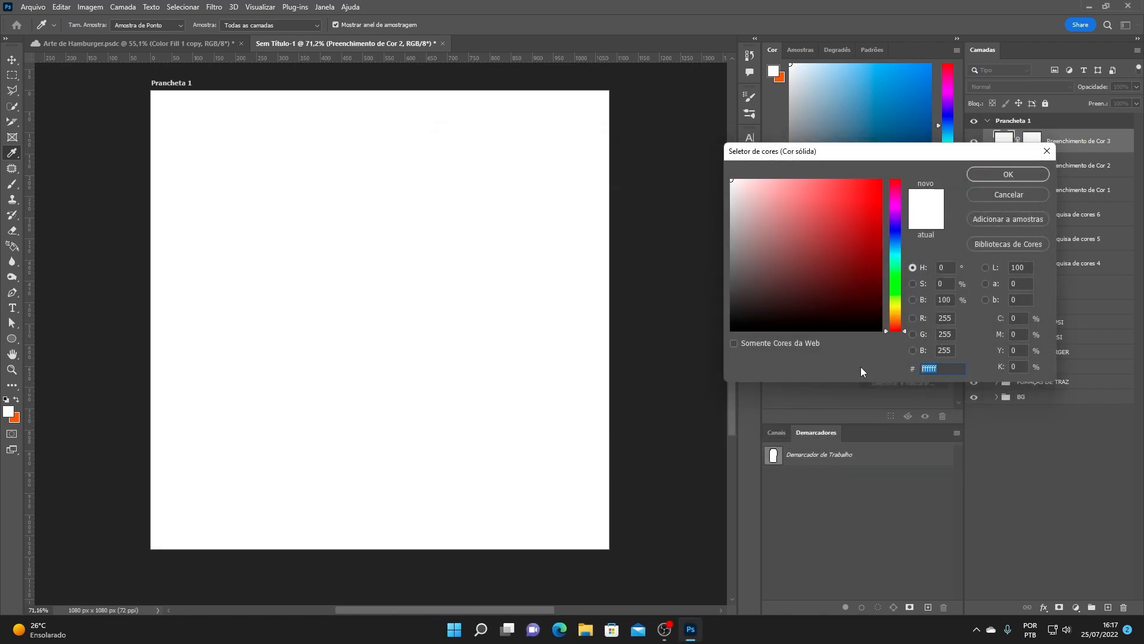
text(f85812)
click(995, 173)
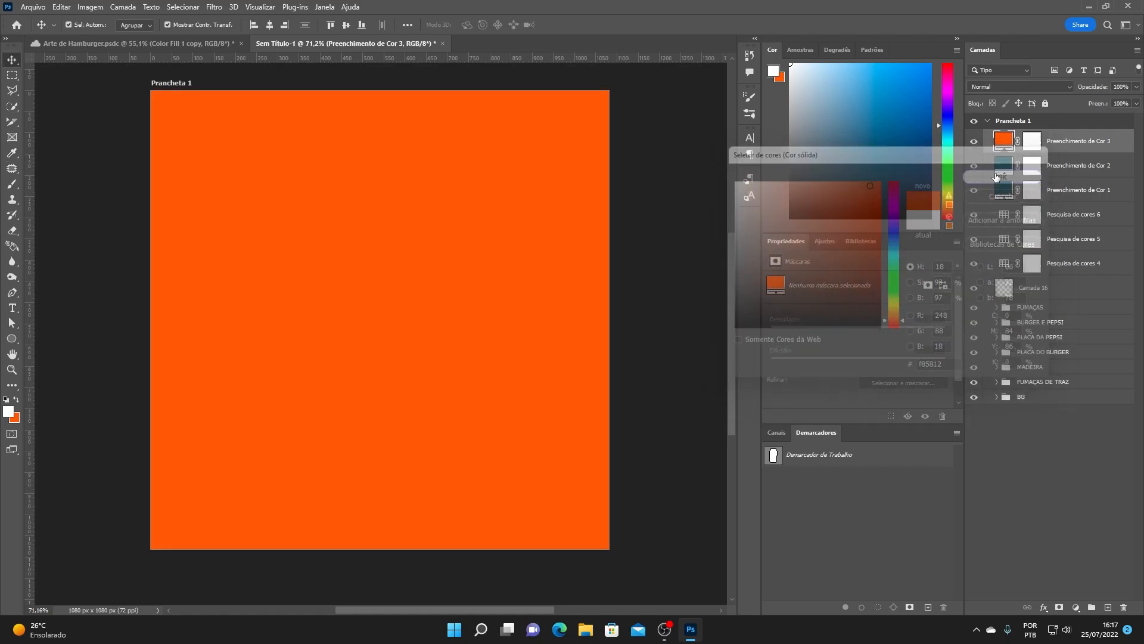
- Set the orange f85812 fill layer's opacity to 10% and its blend mode to Superexposição de Cores
click(1136, 88)
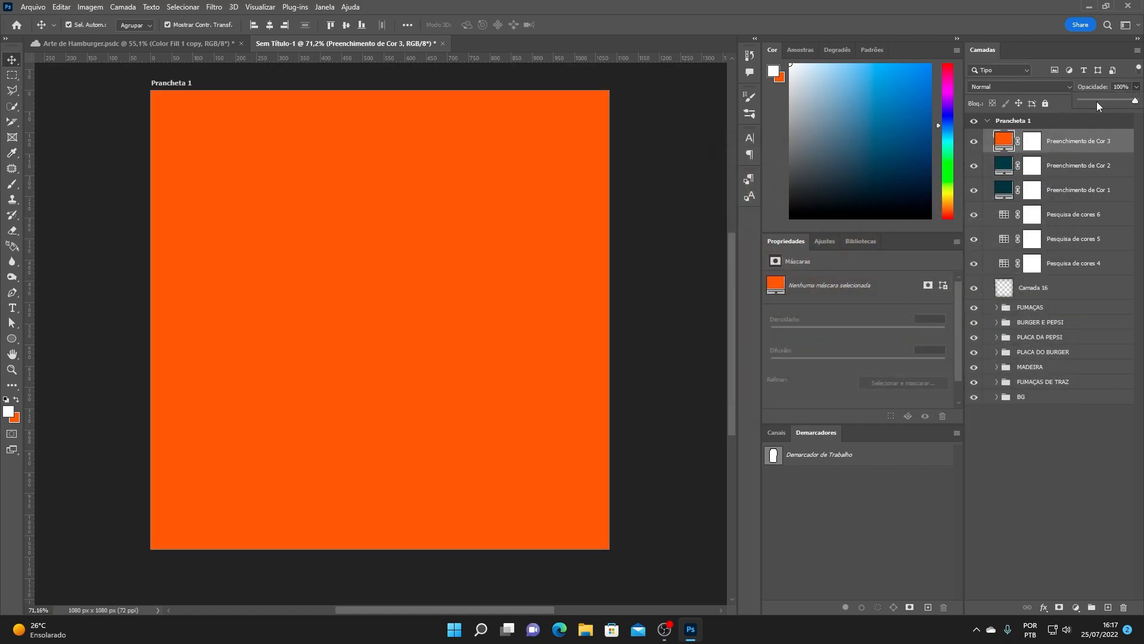
click(1096, 102)
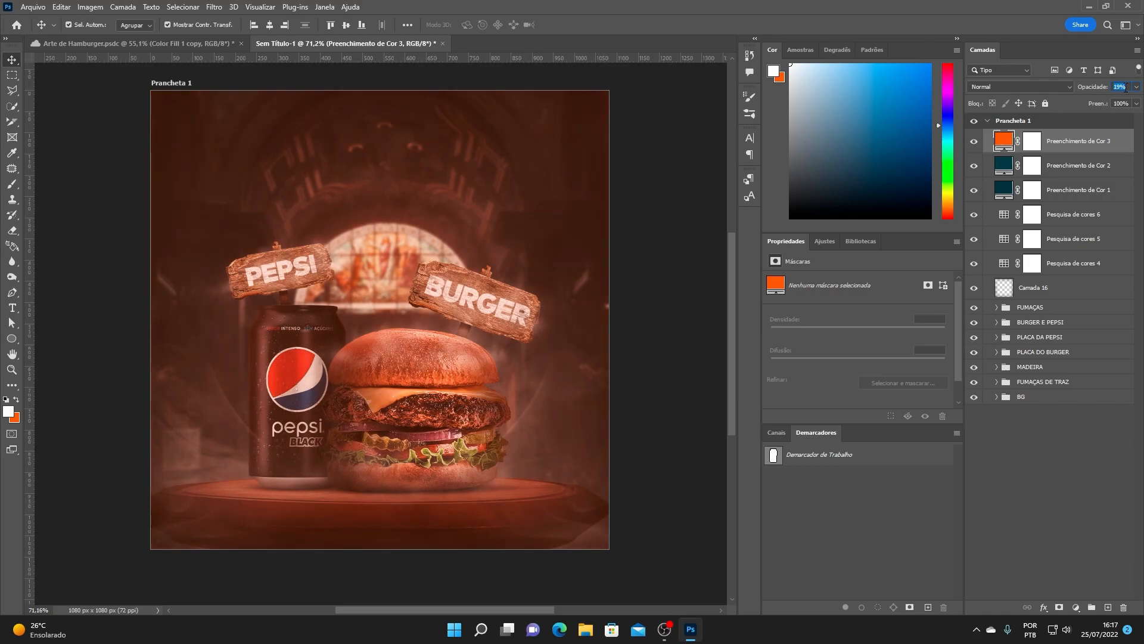
scroll(1126, 87, down, 2)
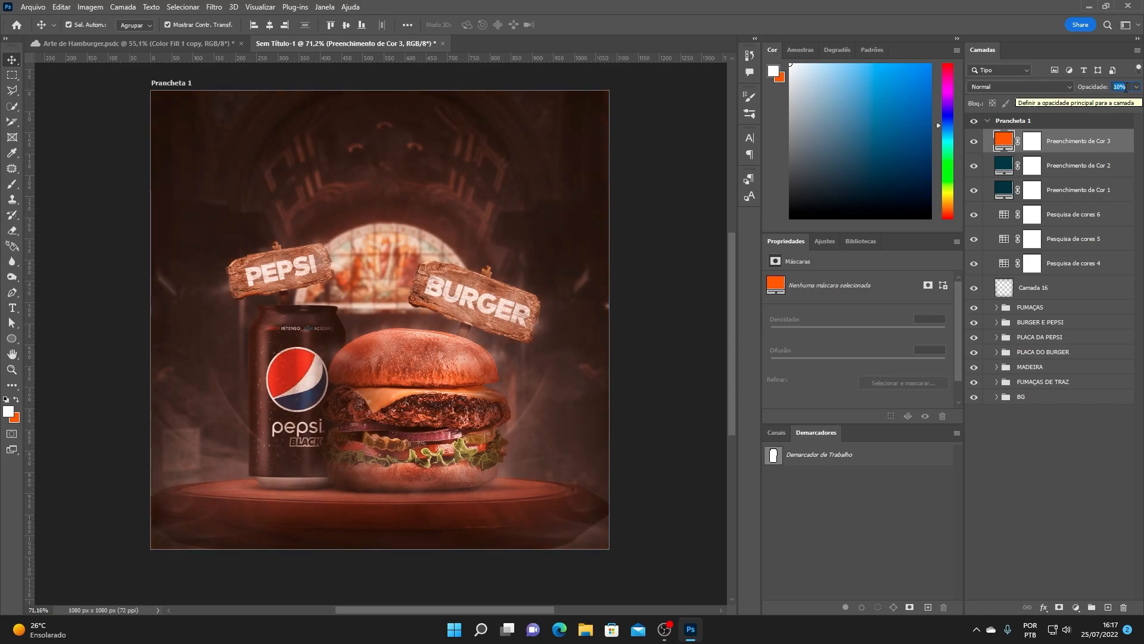
click(1066, 142)
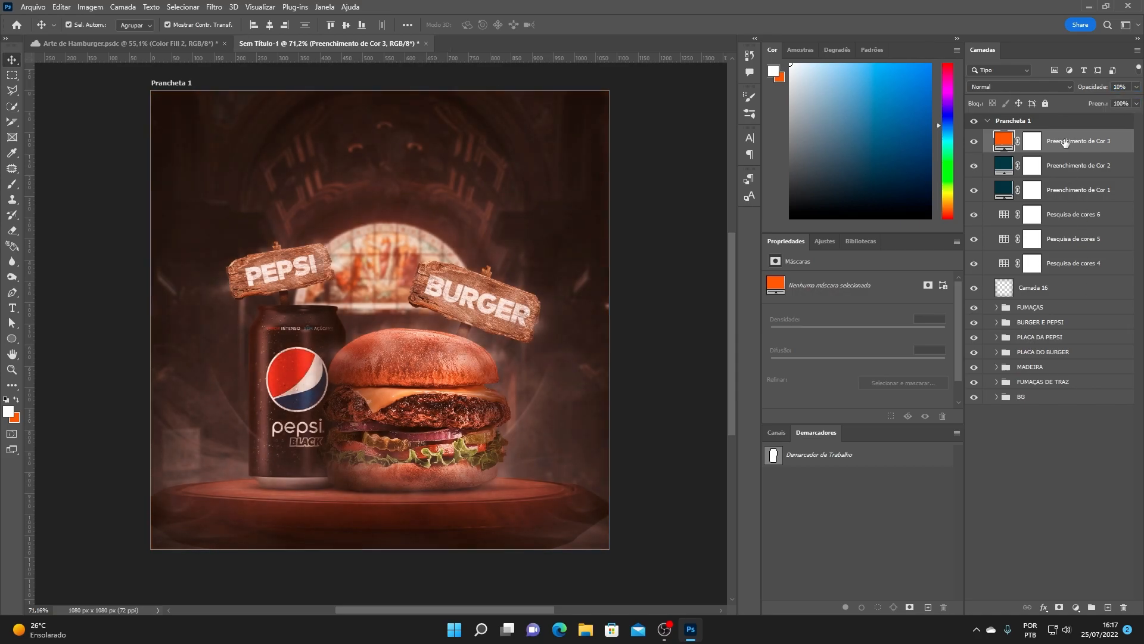
click(1026, 87)
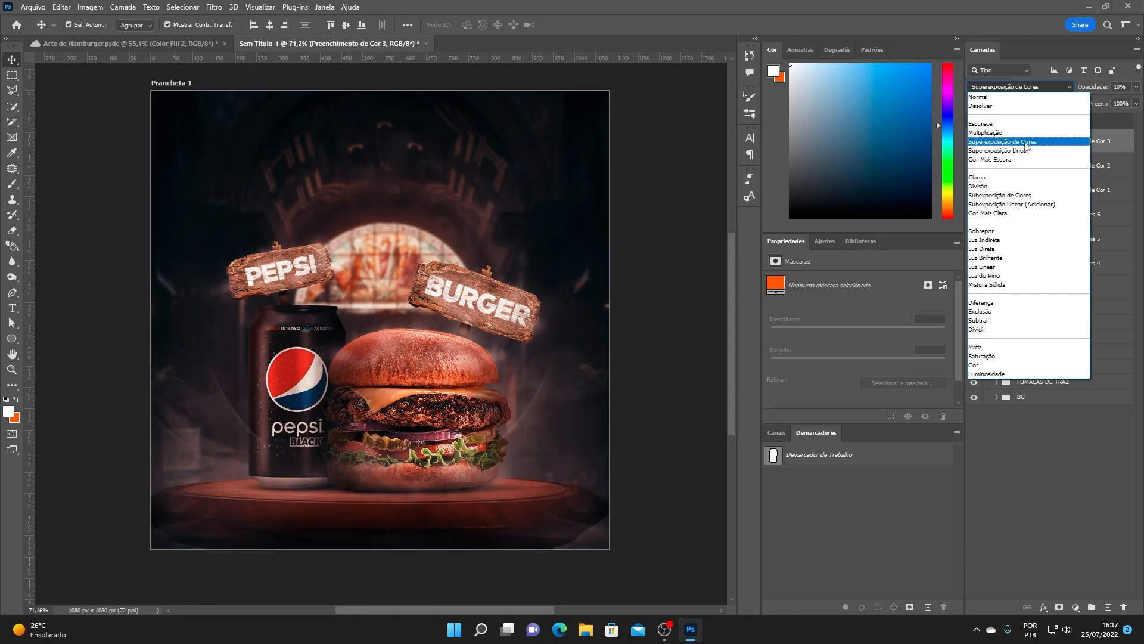
click(1025, 143)
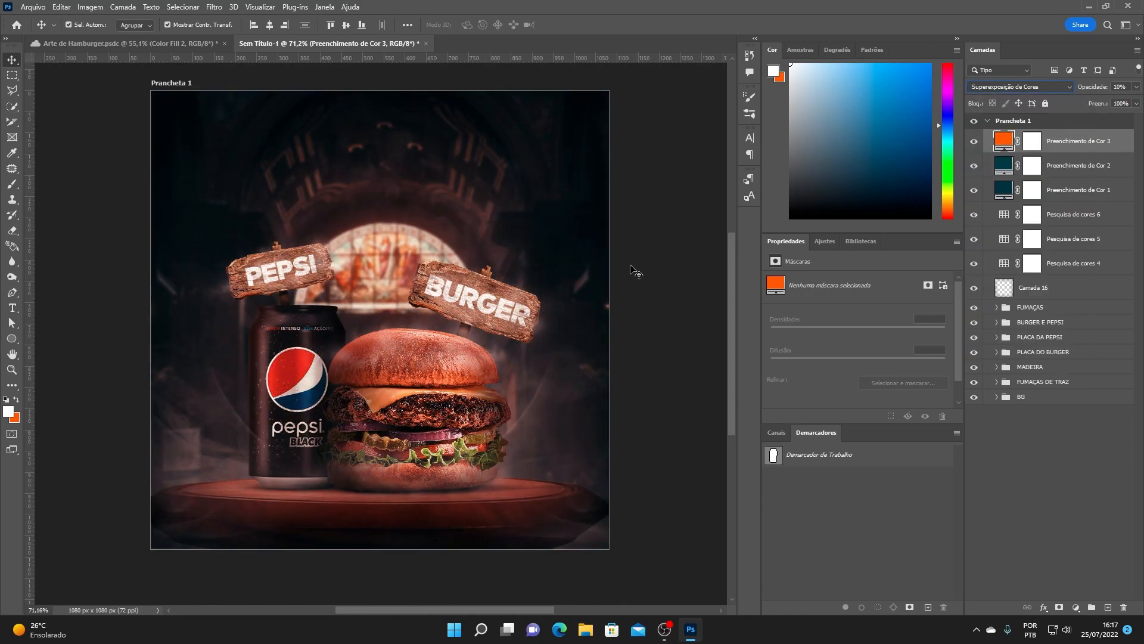
click(638, 305)
scroll(394, 263, down, 2)
scroll(364, 433, up, 2)
scroll(393, 417, up, 1)
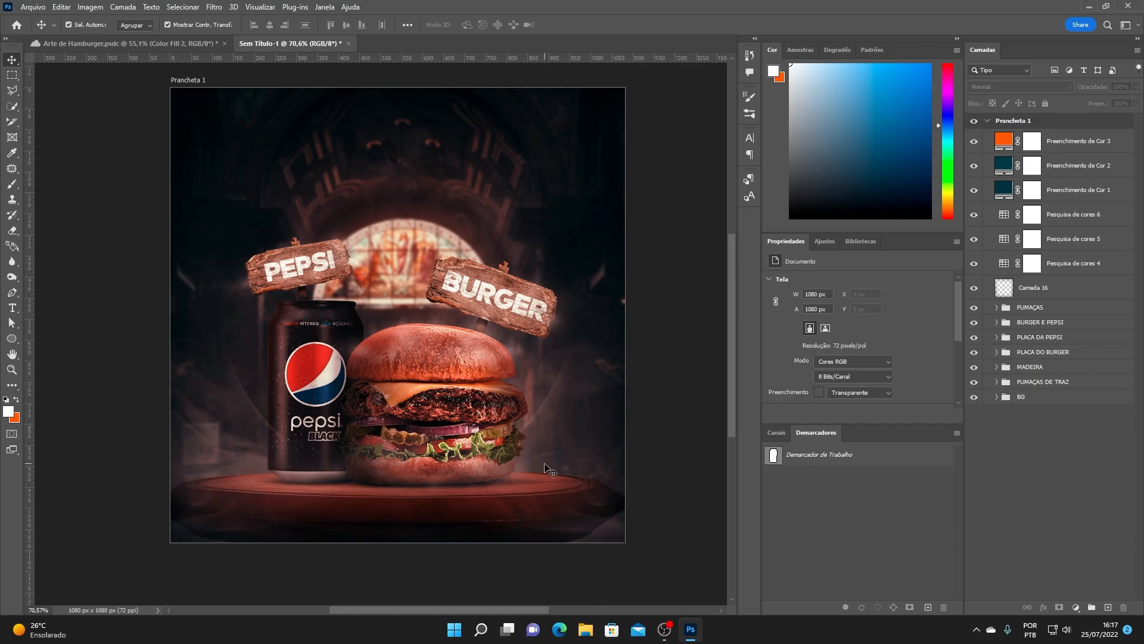
- Place the ifood-logo image from the ARQUIVOS DA AULA folder into the composition above the fill layers
click(585, 629)
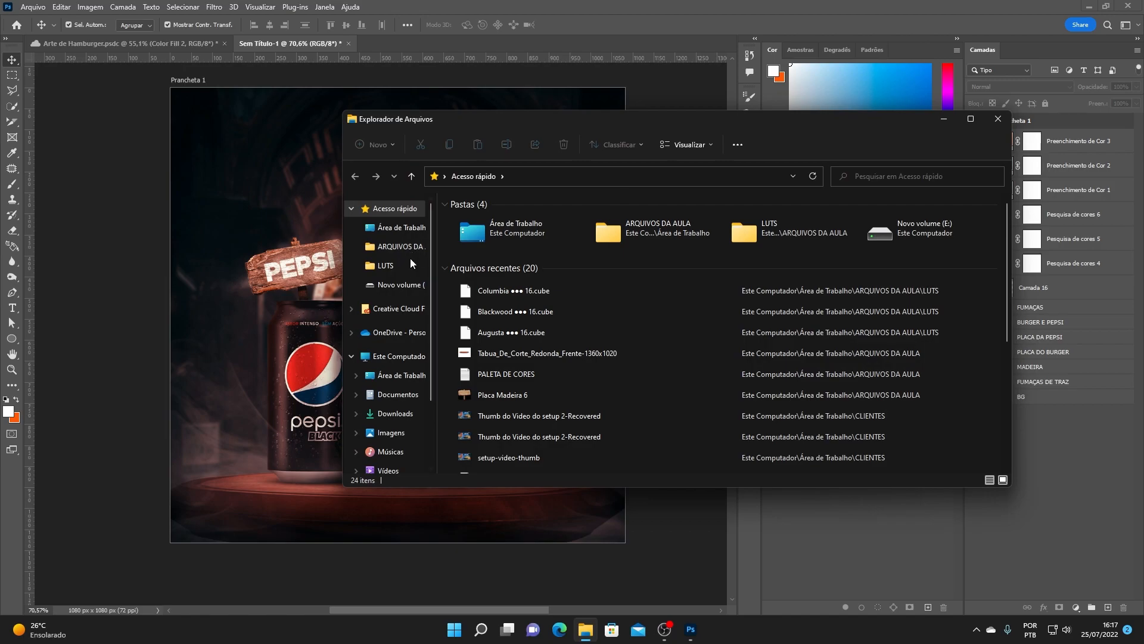
click(393, 246)
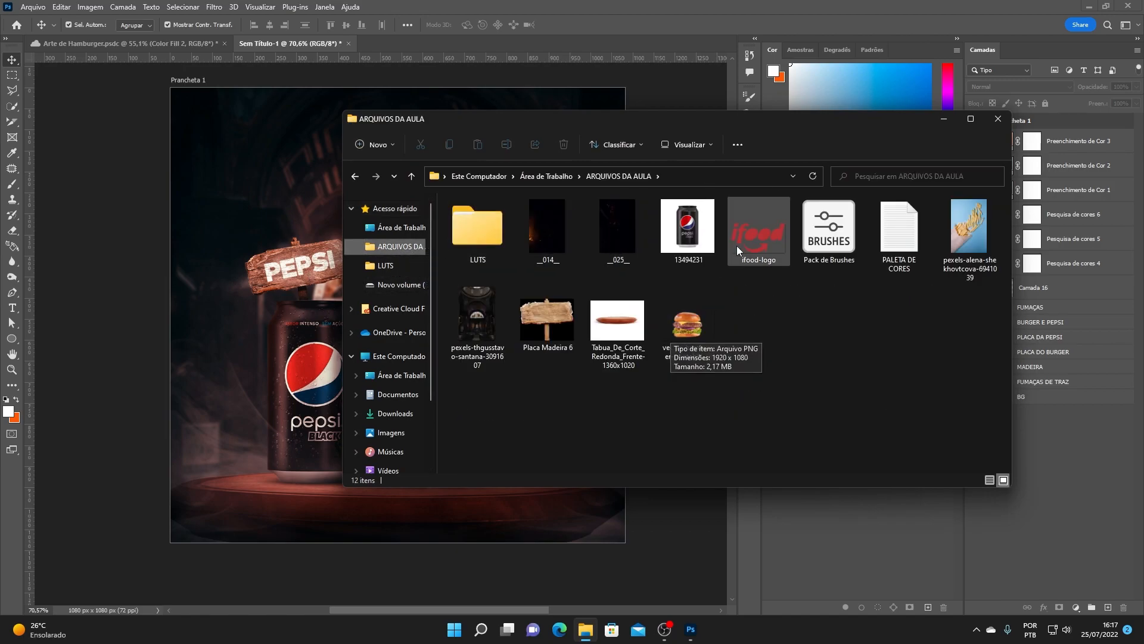
drag(759, 282, 322, 280)
click(767, 317)
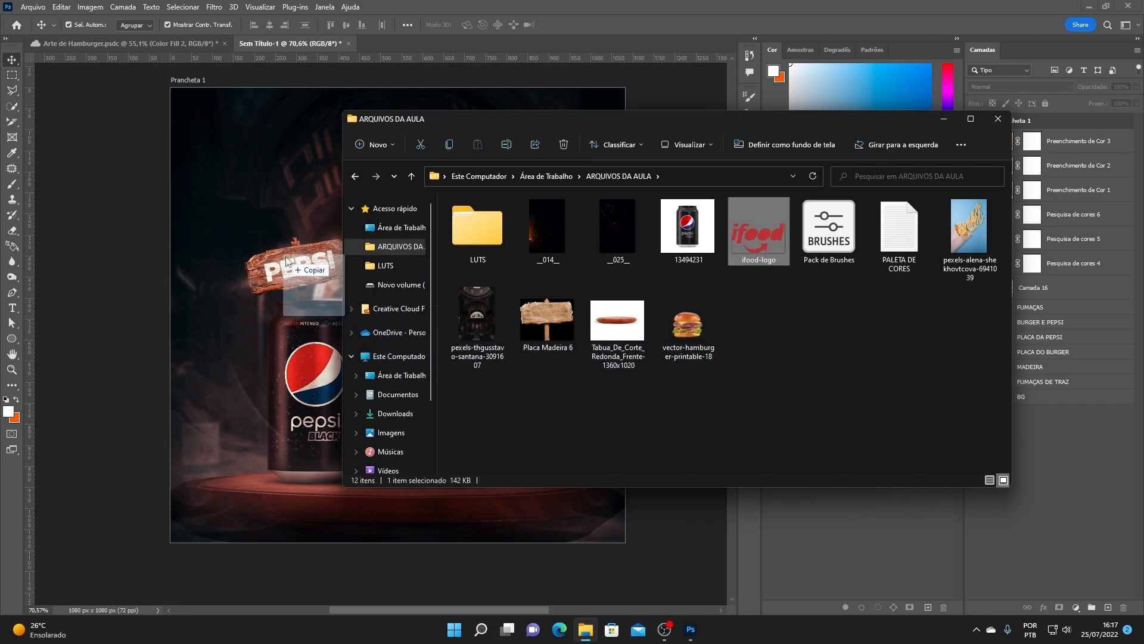
click(648, 25)
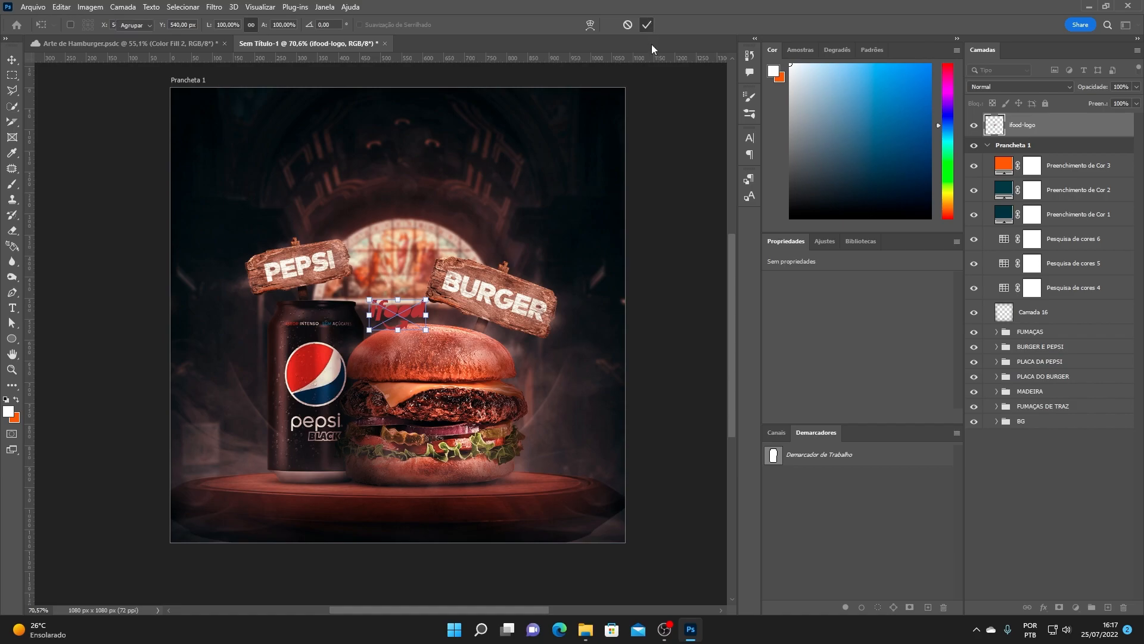
- Turn the ifood logo white with a Hue/Saturation adjustment, setting Luminosidade to +100
key(ctrl+u)
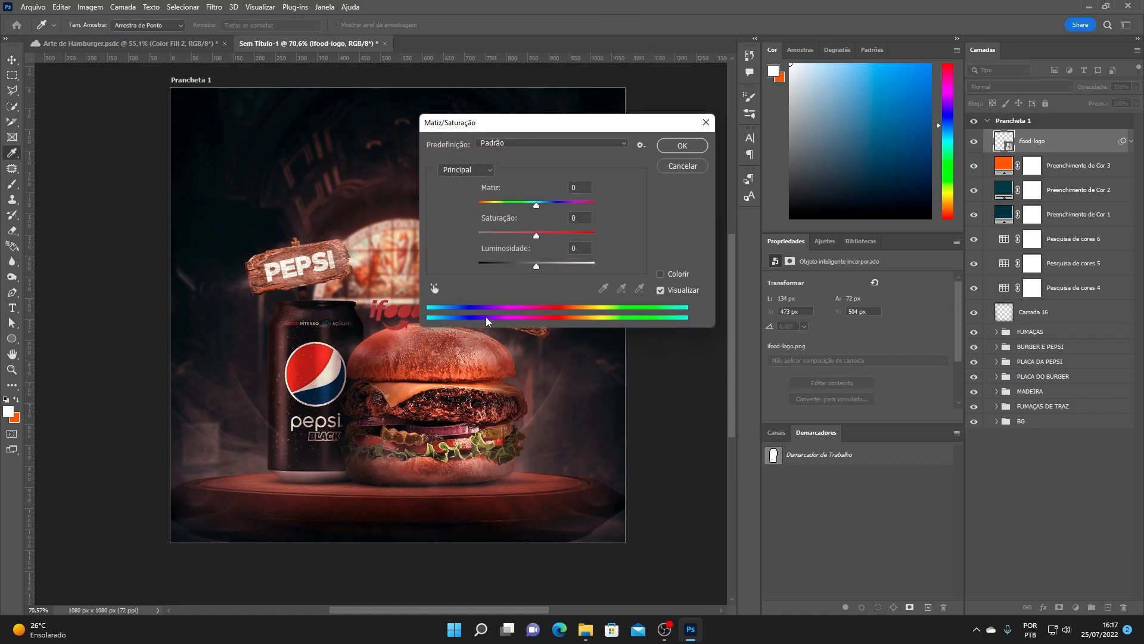
drag(533, 268, 685, 268)
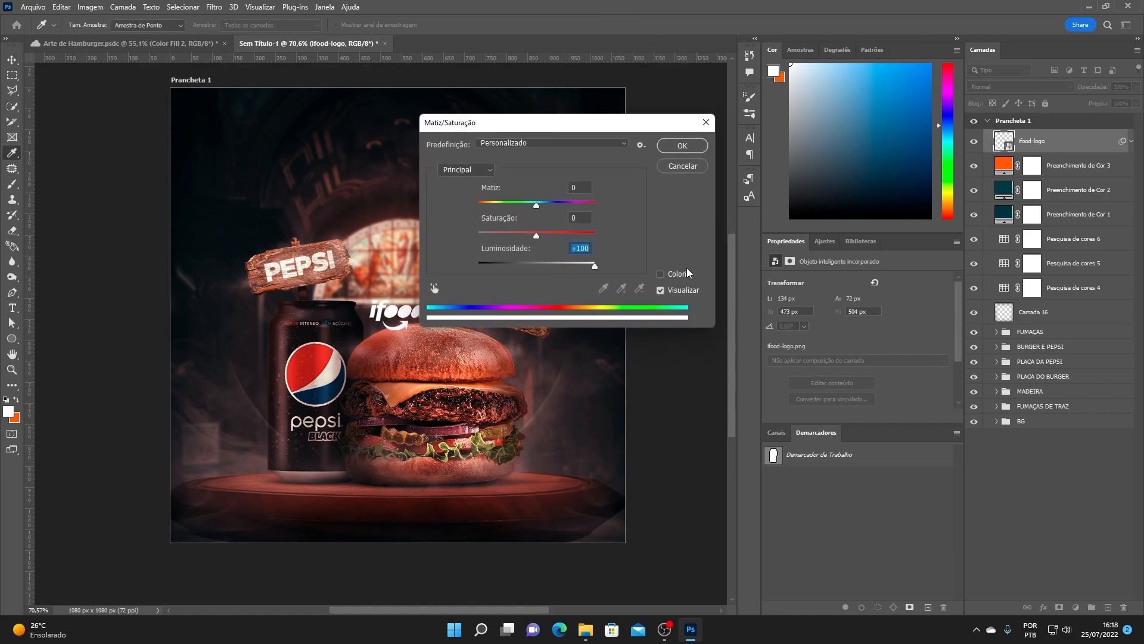
click(687, 146)
- Scale the ifood logo to about 74% and move it to the middle of the wooden board's front edge
key(ctrl+t)
click(592, 248)
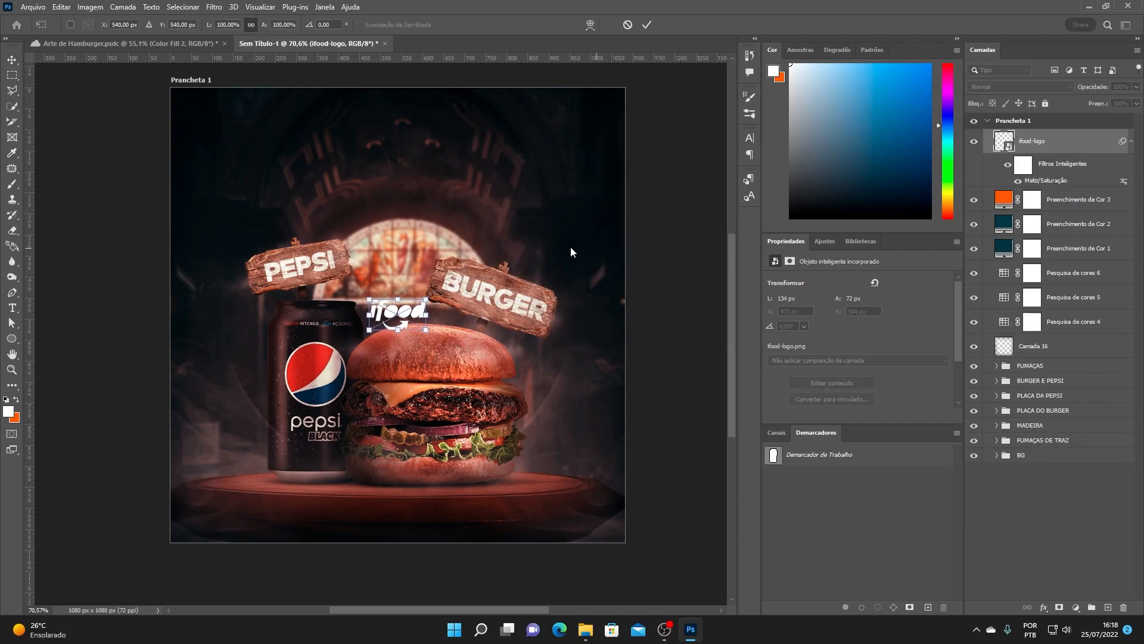
drag(422, 315, 412, 516)
click(647, 25)
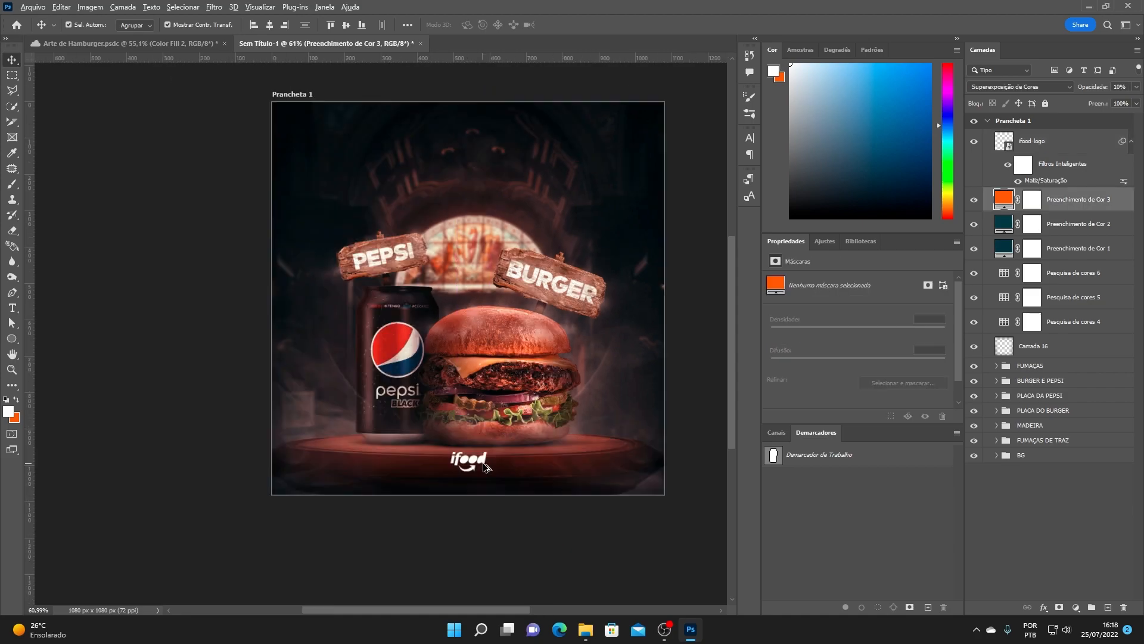
- Shrink the ifood logo further, to about 65% of its original size
scroll(484, 464, up, 3)
click(470, 459)
scroll(478, 462, up, 5)
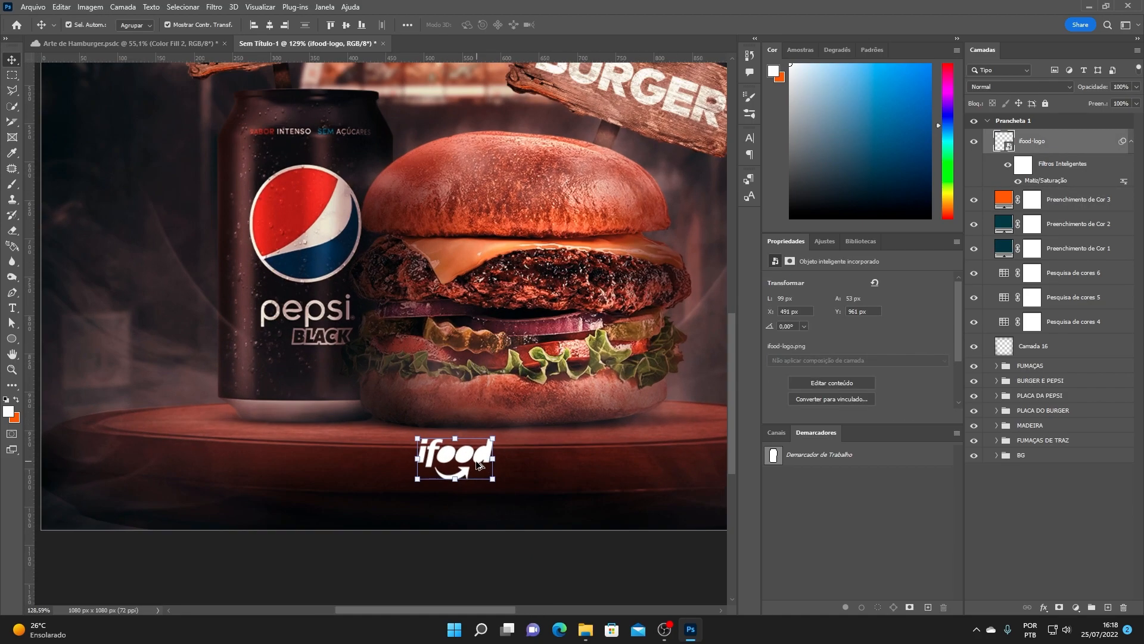
click(423, 439)
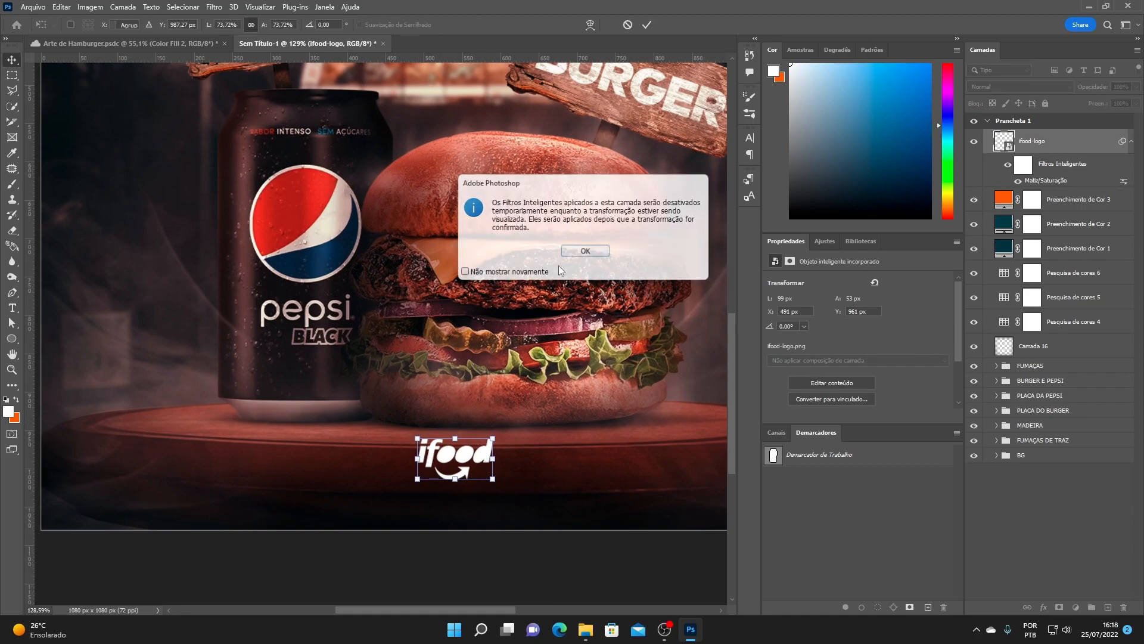
click(592, 249)
drag(416, 439, 425, 443)
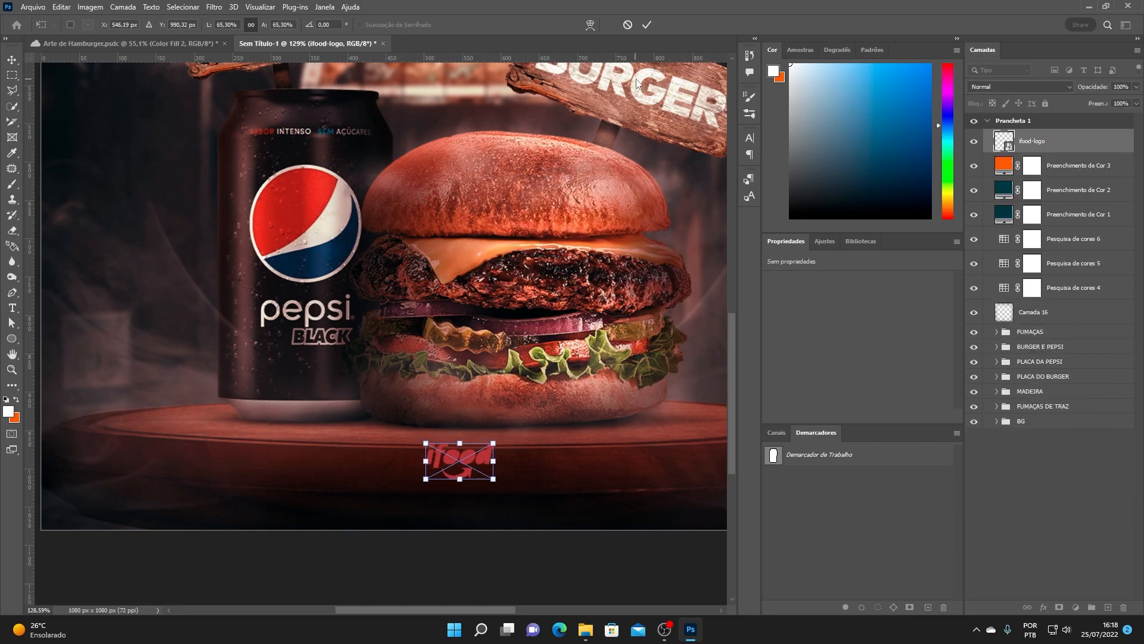
click(646, 28)
- Nudge the ifood logo slightly down on the wooden board's front and deselect it to check the placement
scroll(465, 453, down, 3)
key(Down)
key(Down)
key(Down)
key(Down)
key(Down)
key(Down)
key(Down)
key(Down)
key(Down)
key(Down)
key(Down)
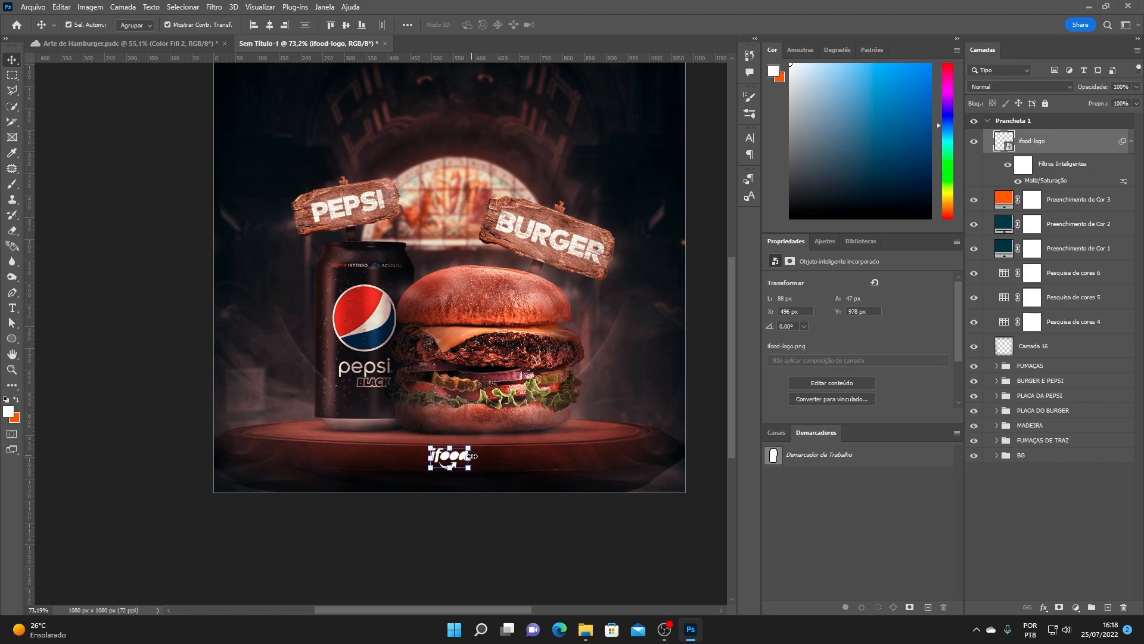
scroll(458, 442, down, 4)
scroll(549, 435, up, 2)
click(642, 390)
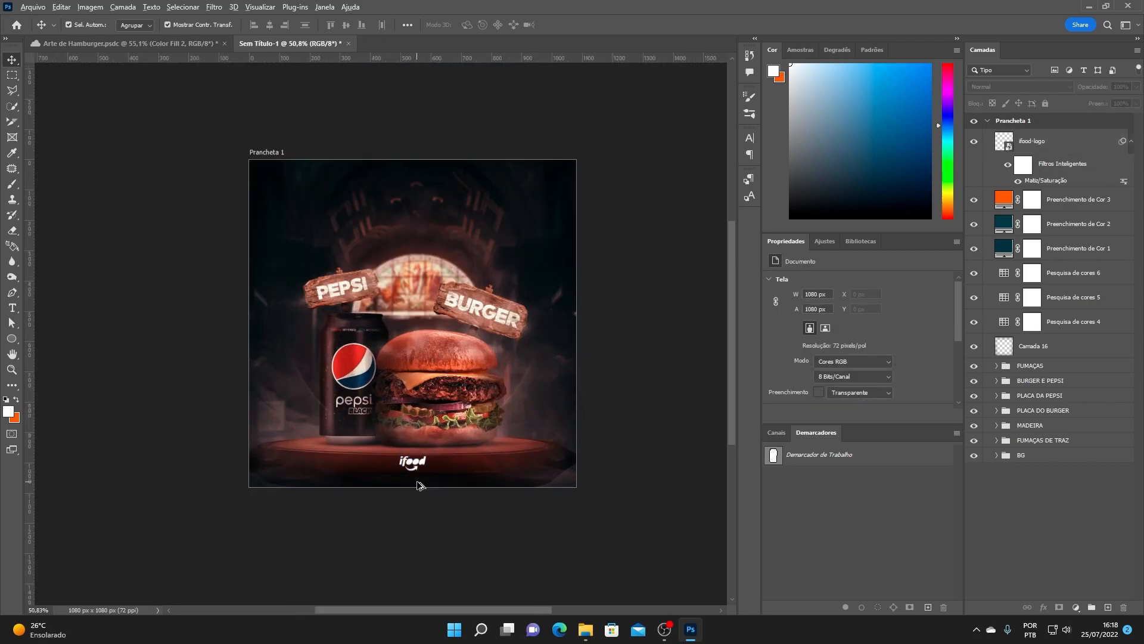
scroll(419, 485, up, 2)
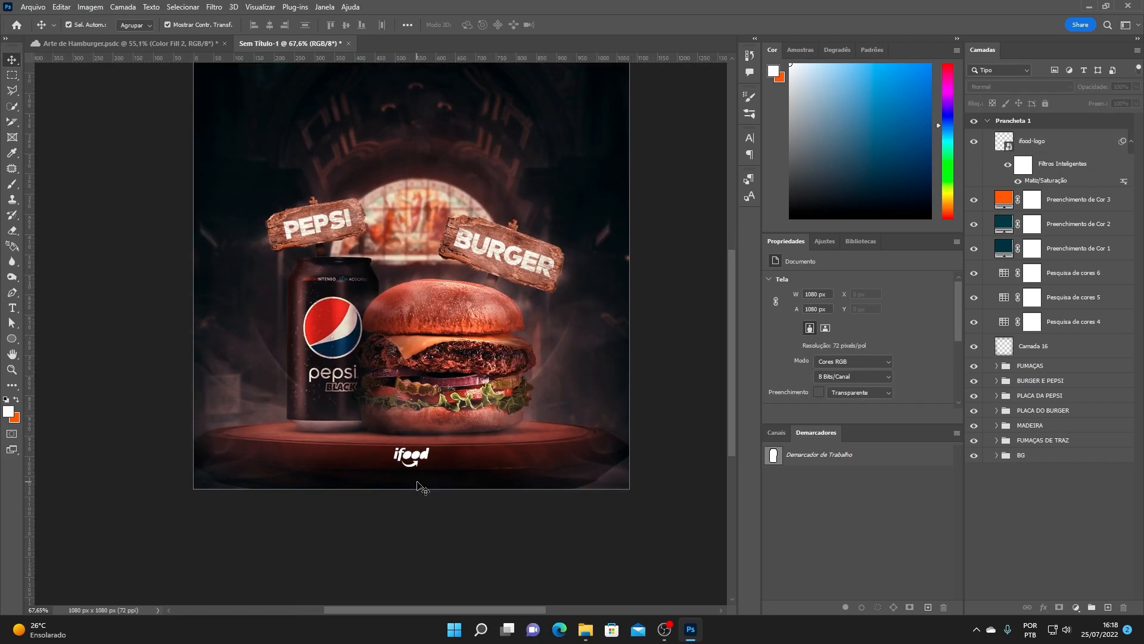
- Select Camada 16 and prepare a black soft round brush with 0% hardness, enlarged to about 601 px
click(1041, 350)
click(11, 186)
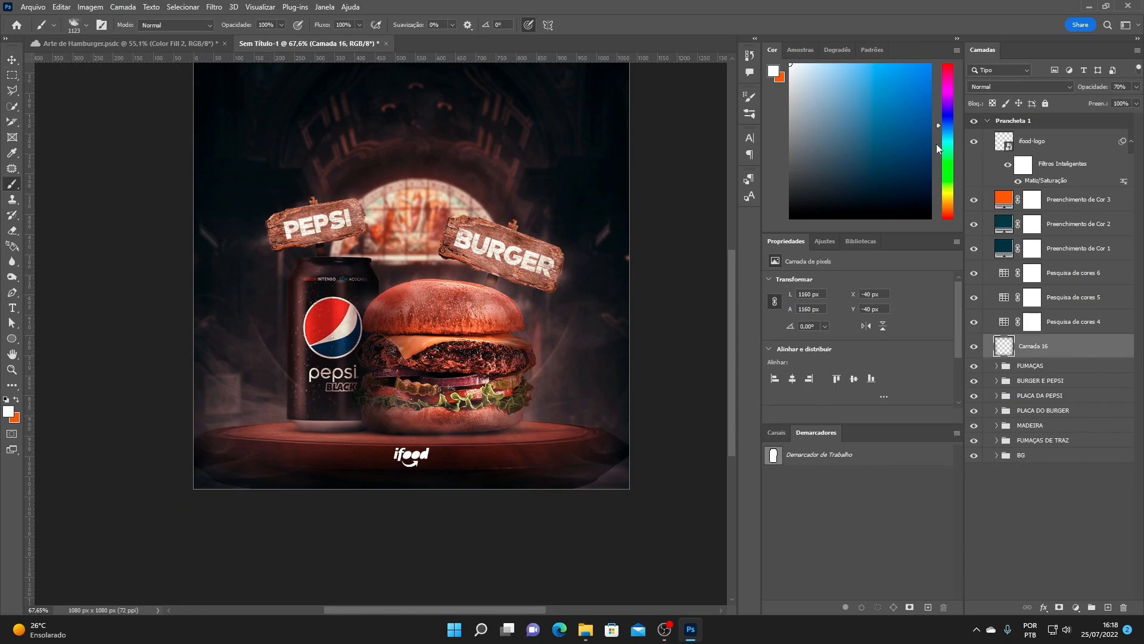
scroll(328, 471, up, 2)
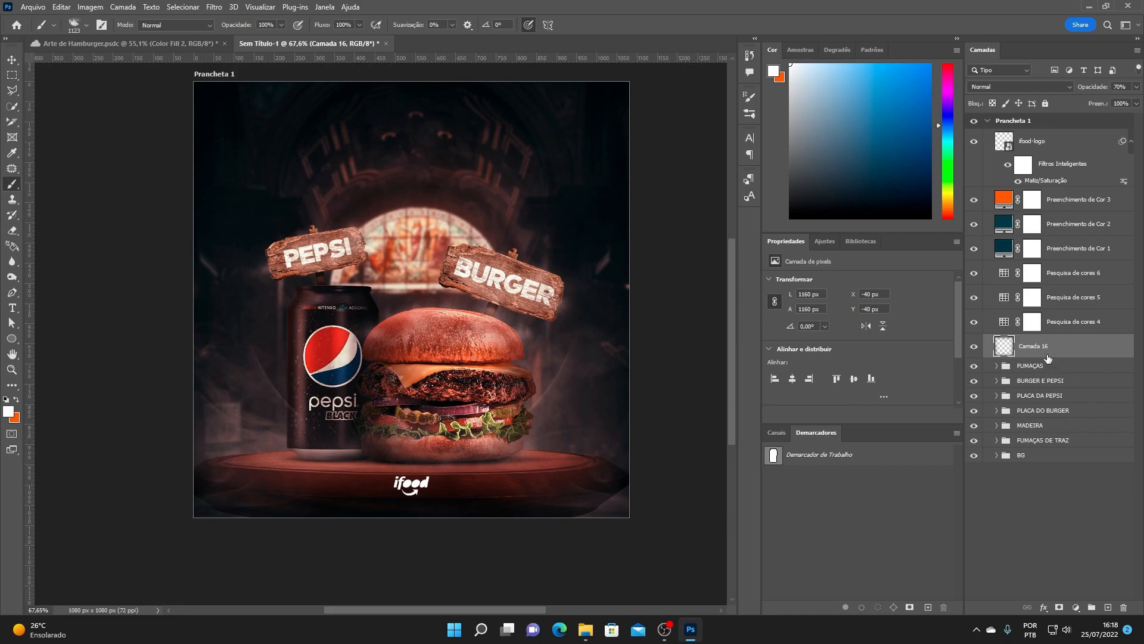
drag(841, 172, 787, 220)
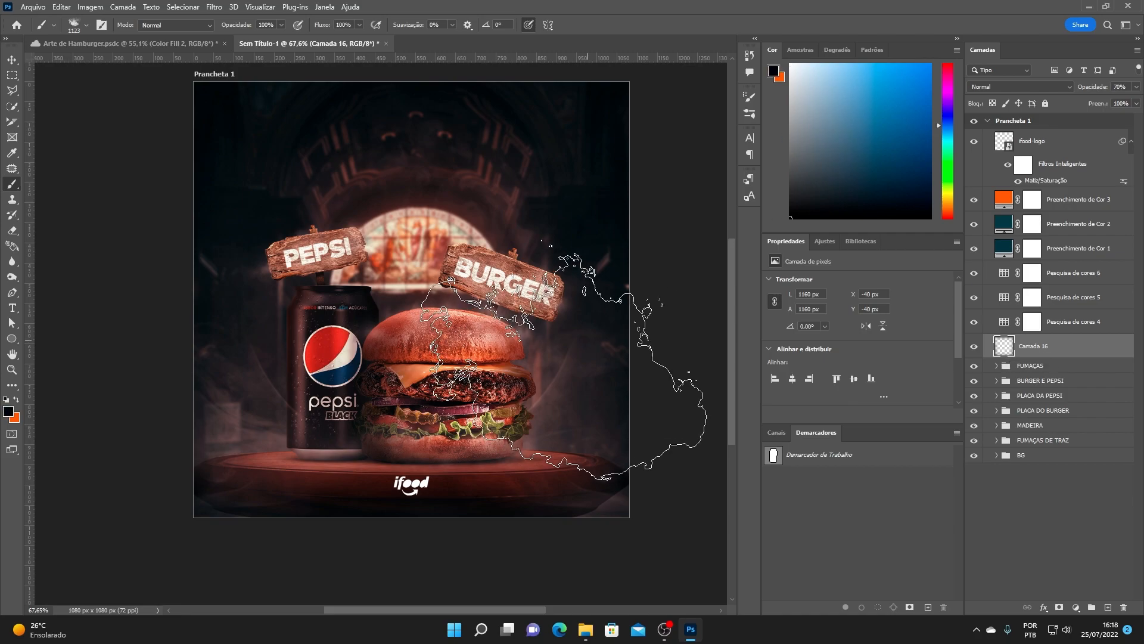
click(101, 25)
scroll(731, 126, up, 3)
scroll(728, 126, up, 5)
click(581, 120)
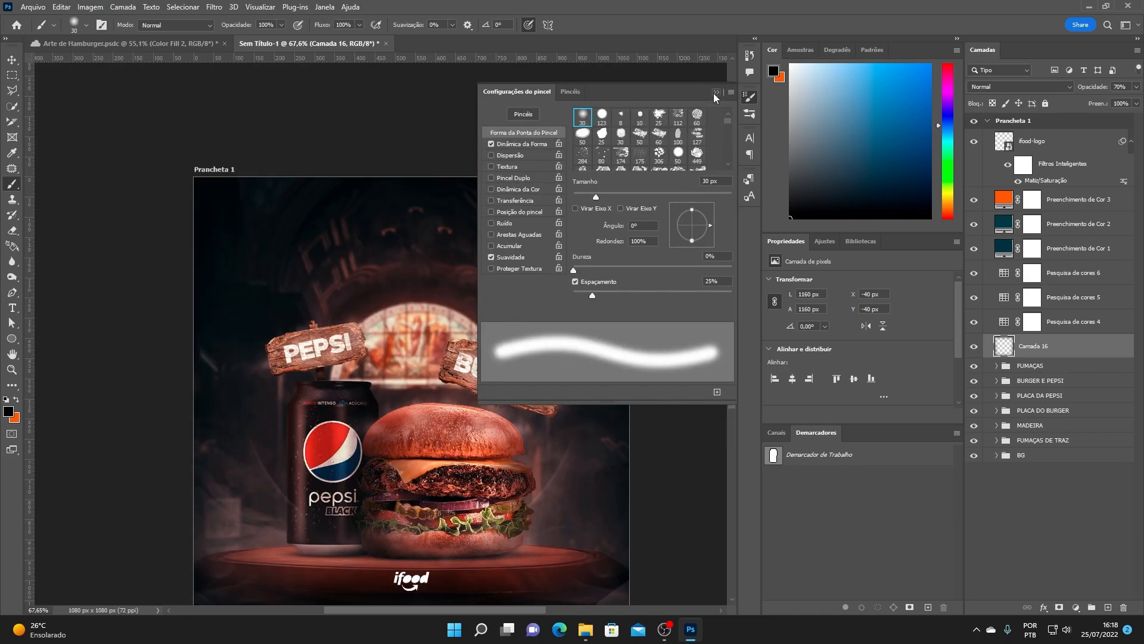
click(715, 93)
scroll(529, 217, down, 3)
drag(478, 271, 581, 267)
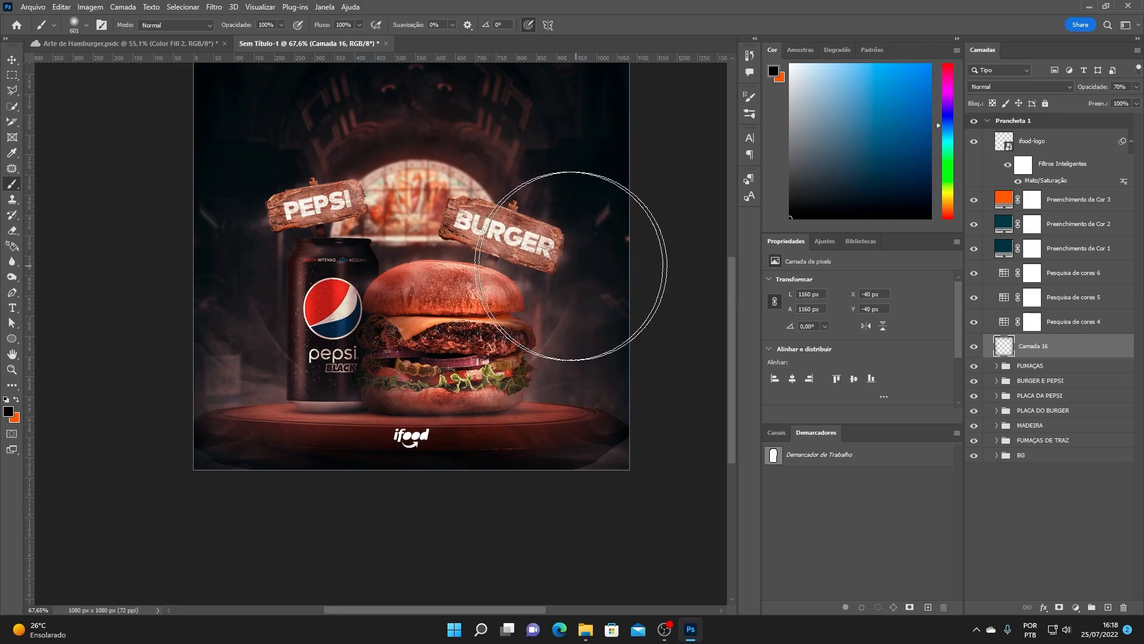
- Lower the brush opacity to 50% and darken the artboard's lower edge with black on Camada 16
scroll(581, 265, down, 3)
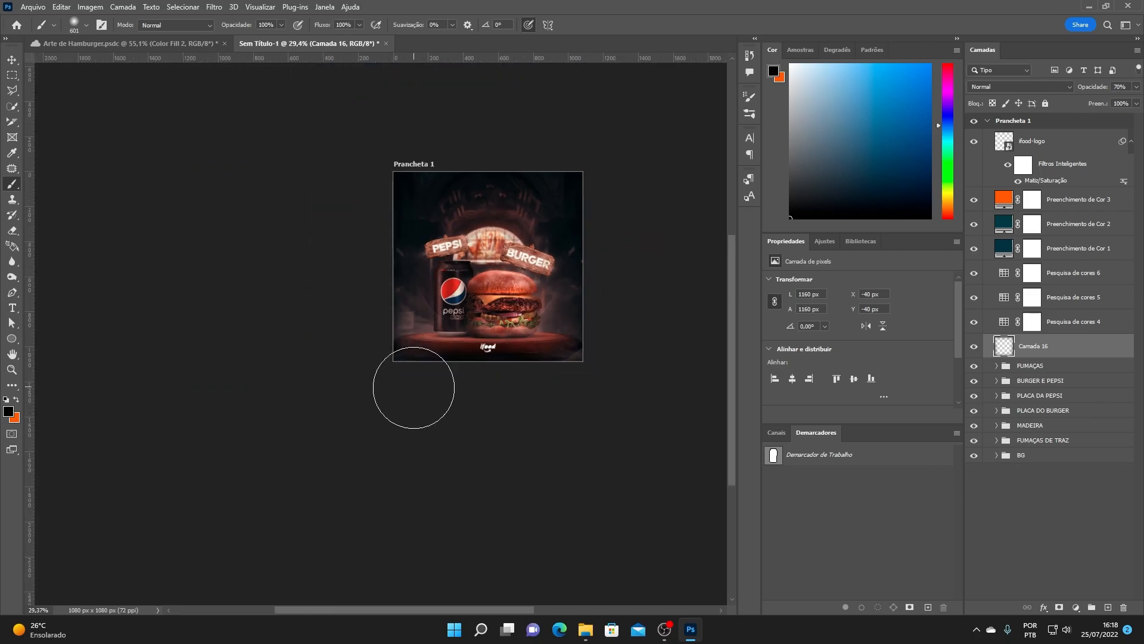
click(282, 25)
click(253, 38)
click(481, 427)
scroll(597, 396, up, 3)
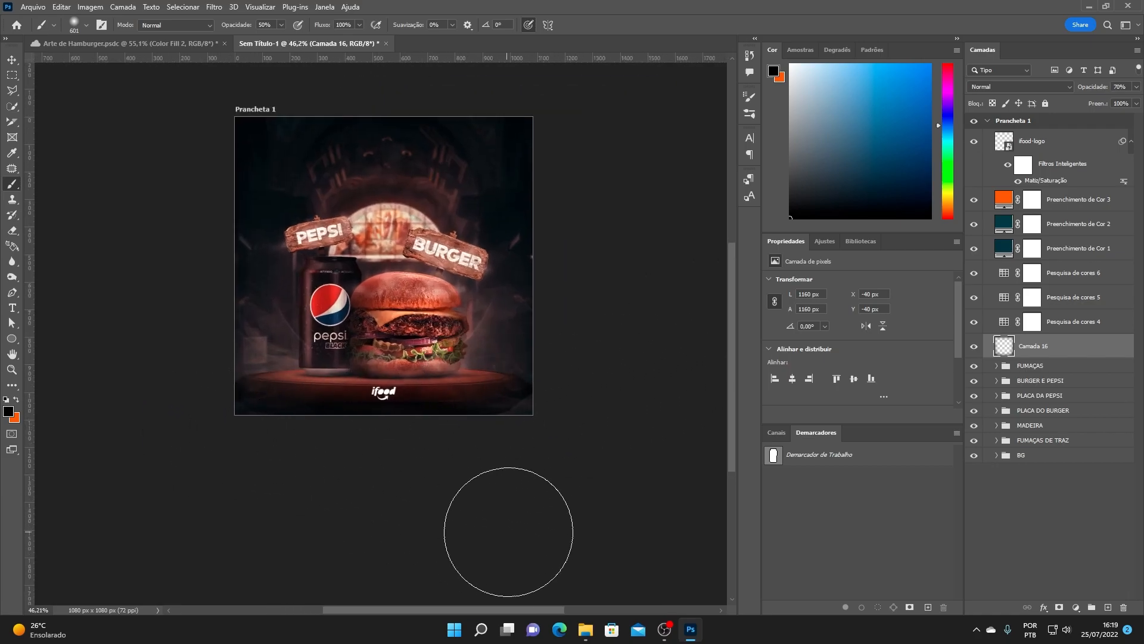
scroll(516, 424, up, 2)
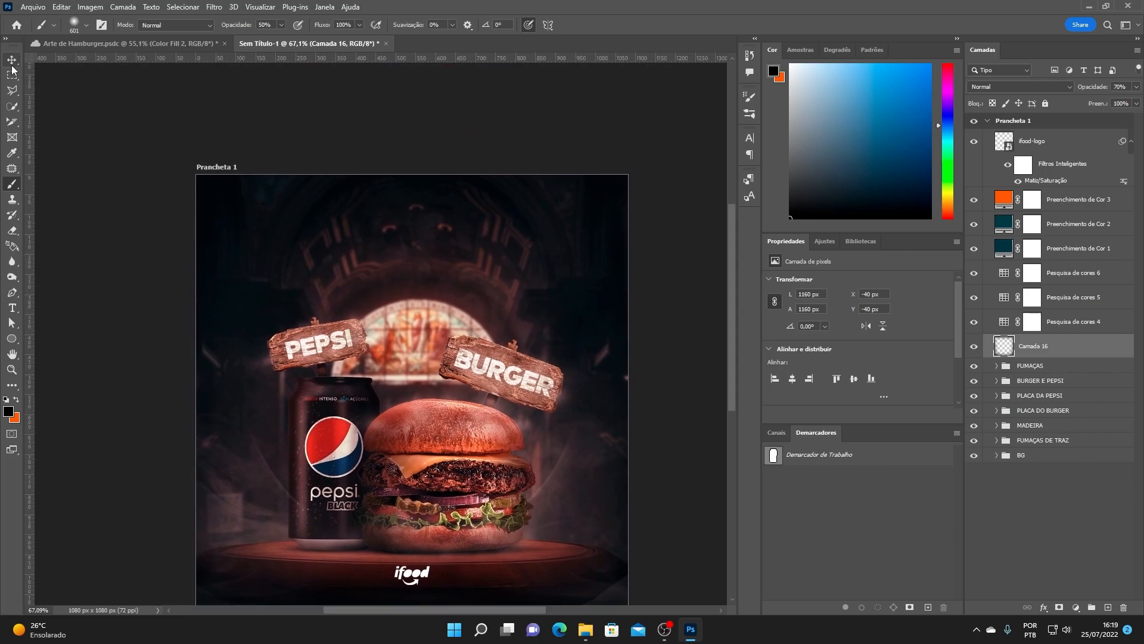
- Select the groups from FUMAÇAS through FUMAÇAS DE TRAZ and nudge them slightly up, undoing the larger moves tried first
key(v)
scroll(424, 309, down, 1)
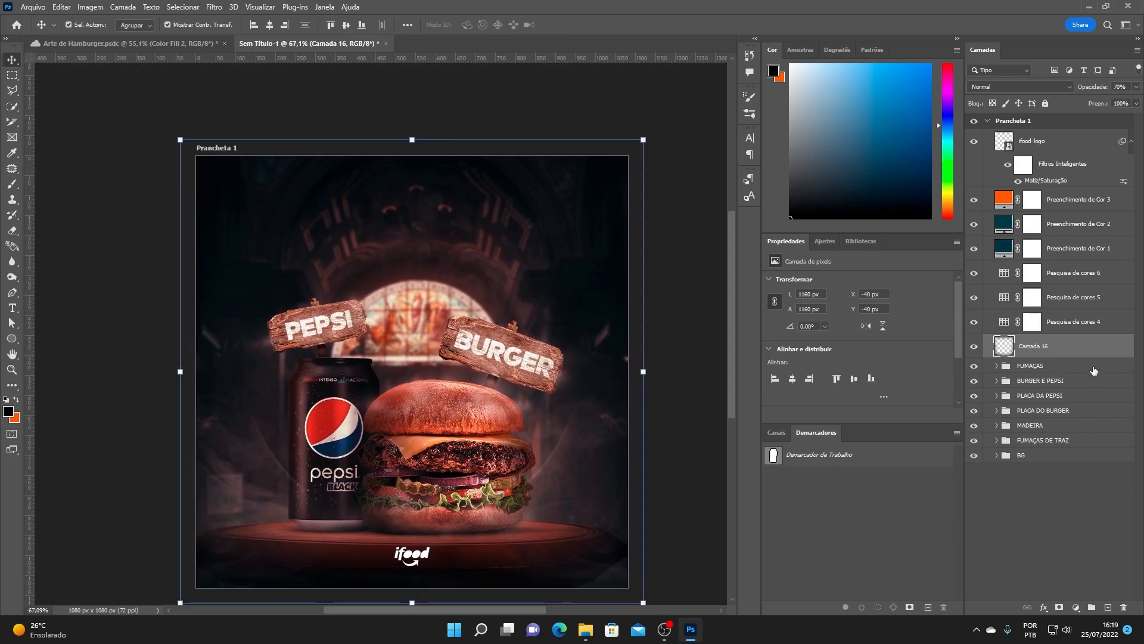
click(1043, 371)
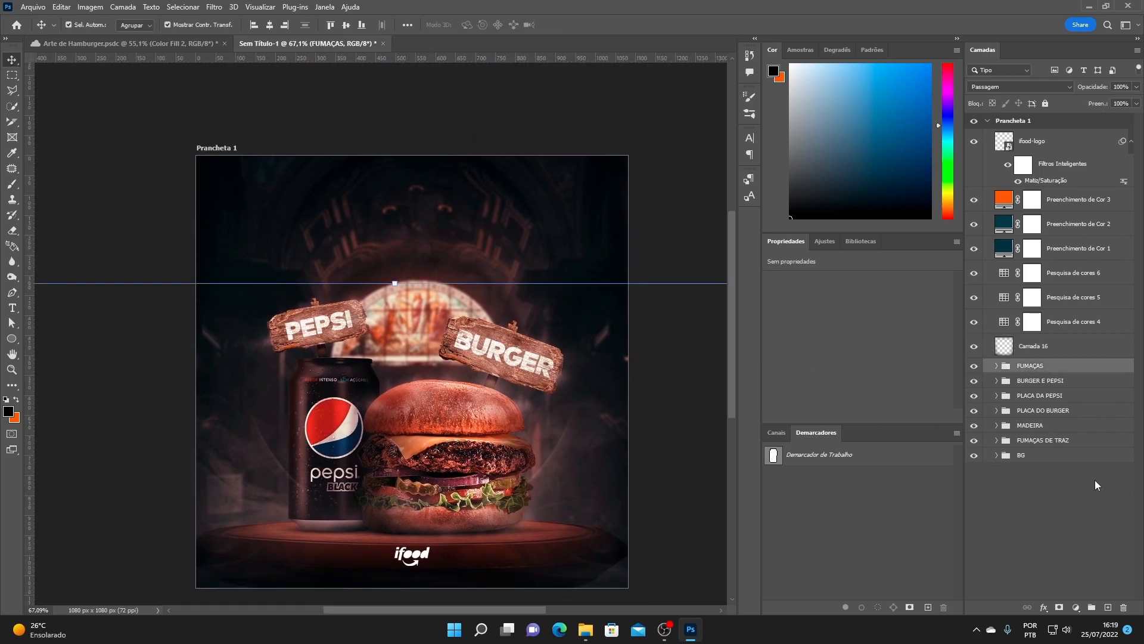
shift+click(1050, 444)
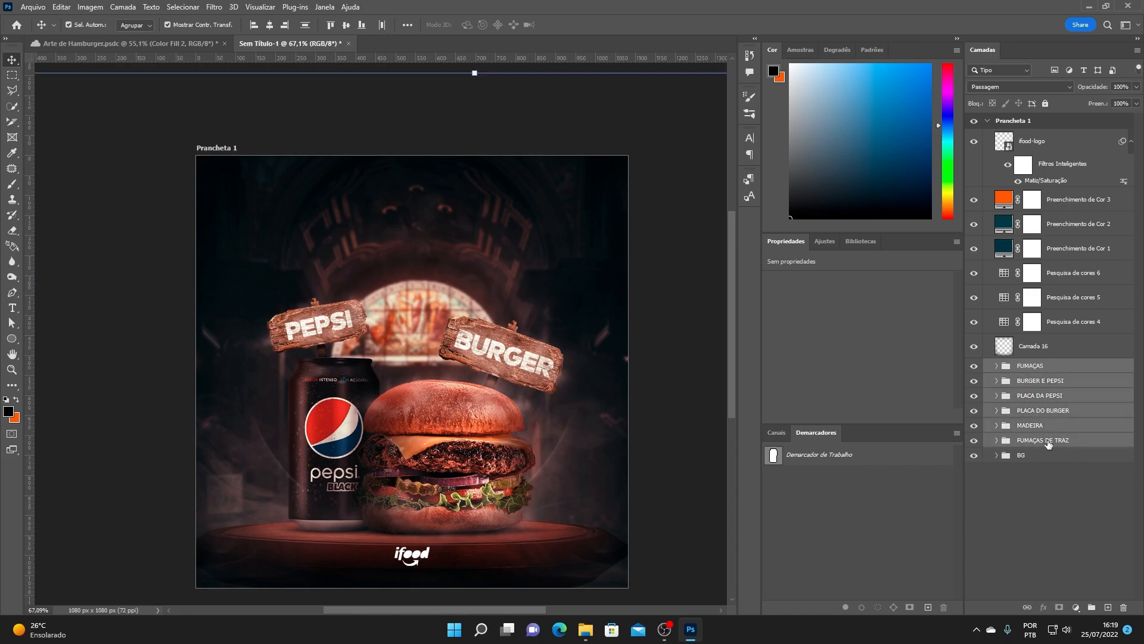
scroll(476, 203, down, 3)
key(shift+Up)
key(shift+Up)
key(ctrl+z)
key(ctrl+z)
key(Up)
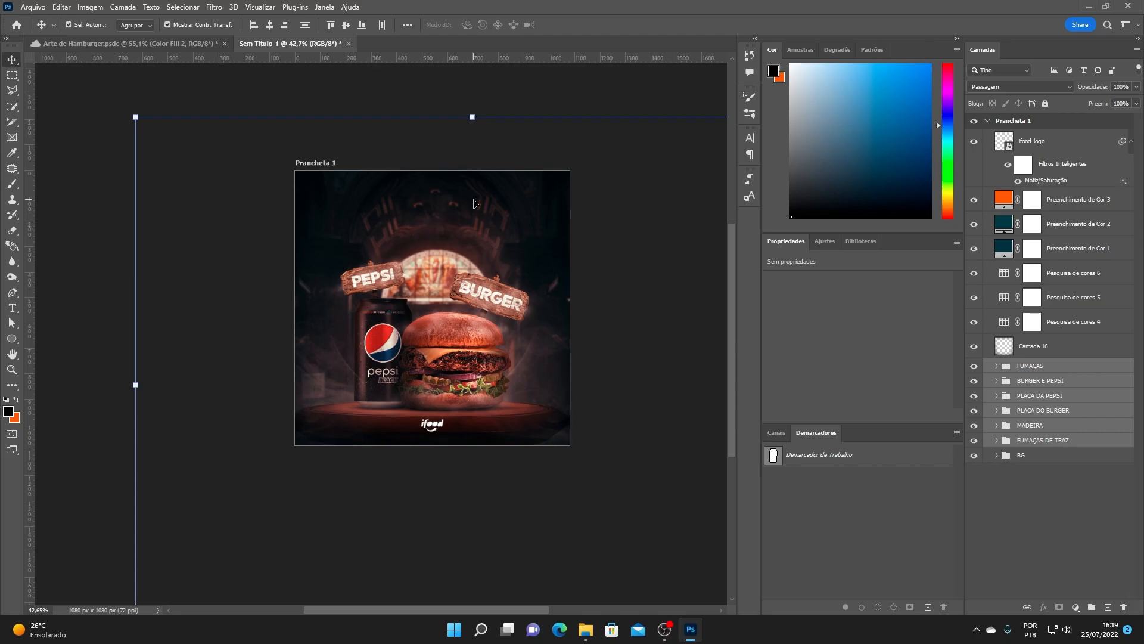
click(74, 176)
scroll(539, 420, up, 2)
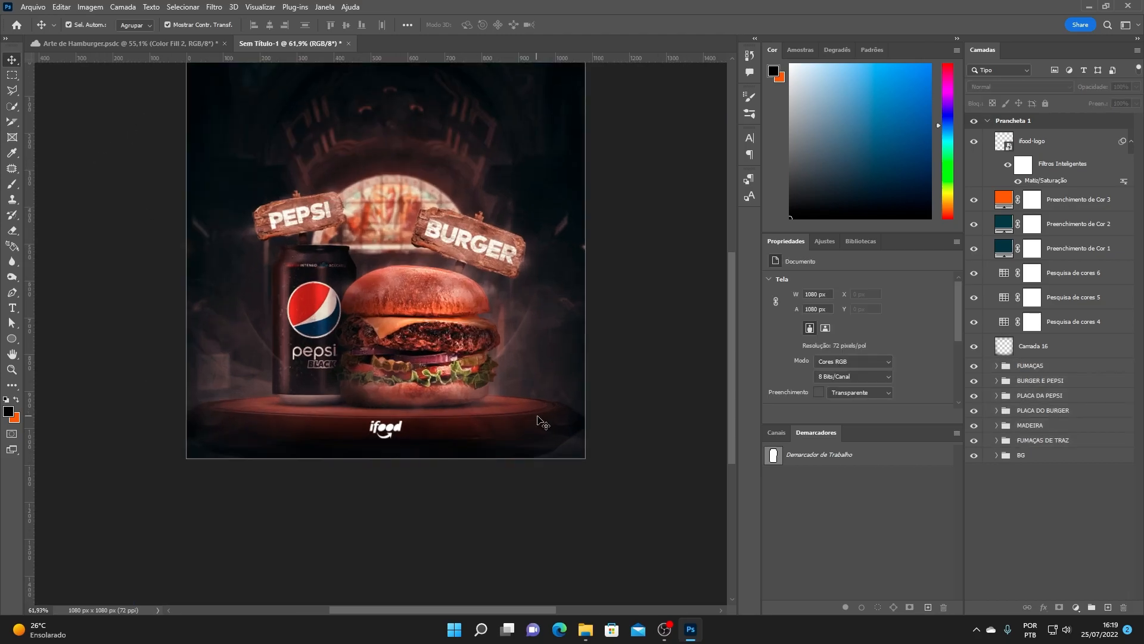
scroll(410, 430, up, 1)
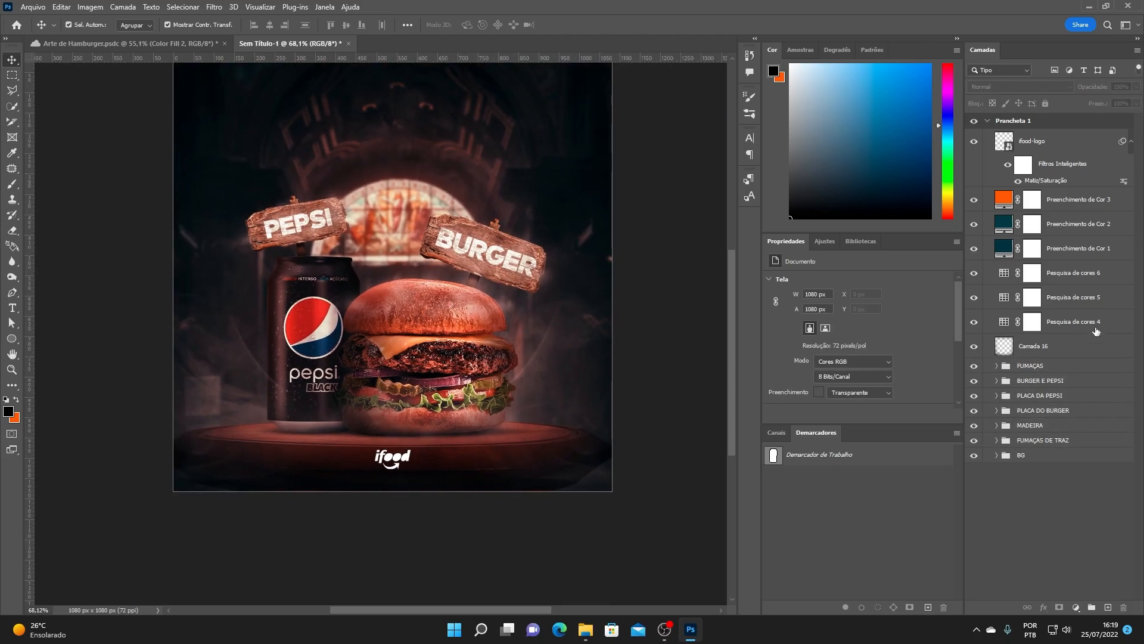
- Stretch the Camada 16 darkening layer slightly downward to 100.34% height, apply the transform and deselect it
click(1050, 346)
drag(392, 508, 391, 509)
click(638, 26)
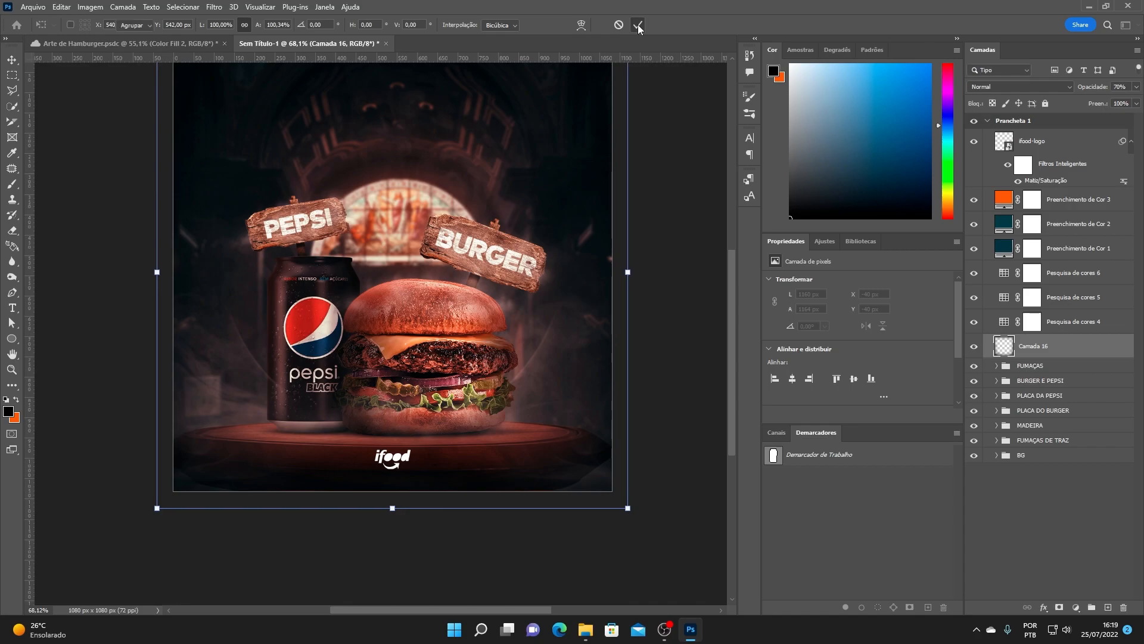
click(718, 272)
drag(437, 242, 451, 287)
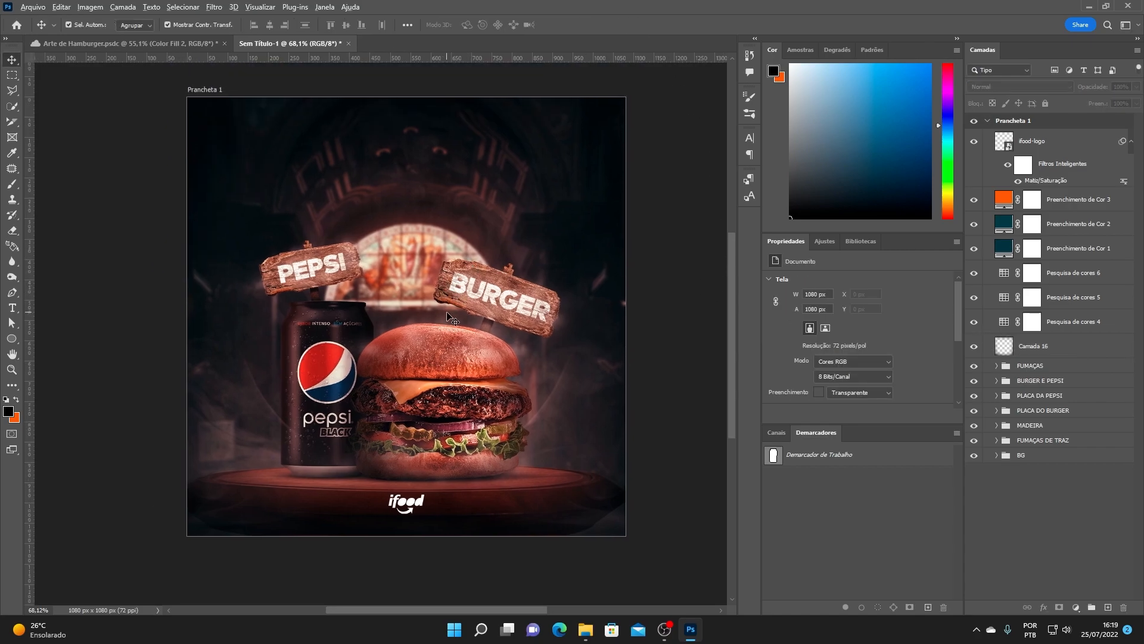
scroll(450, 310, up, 1)
scroll(466, 259, down, 1)
drag(466, 259, 467, 269)
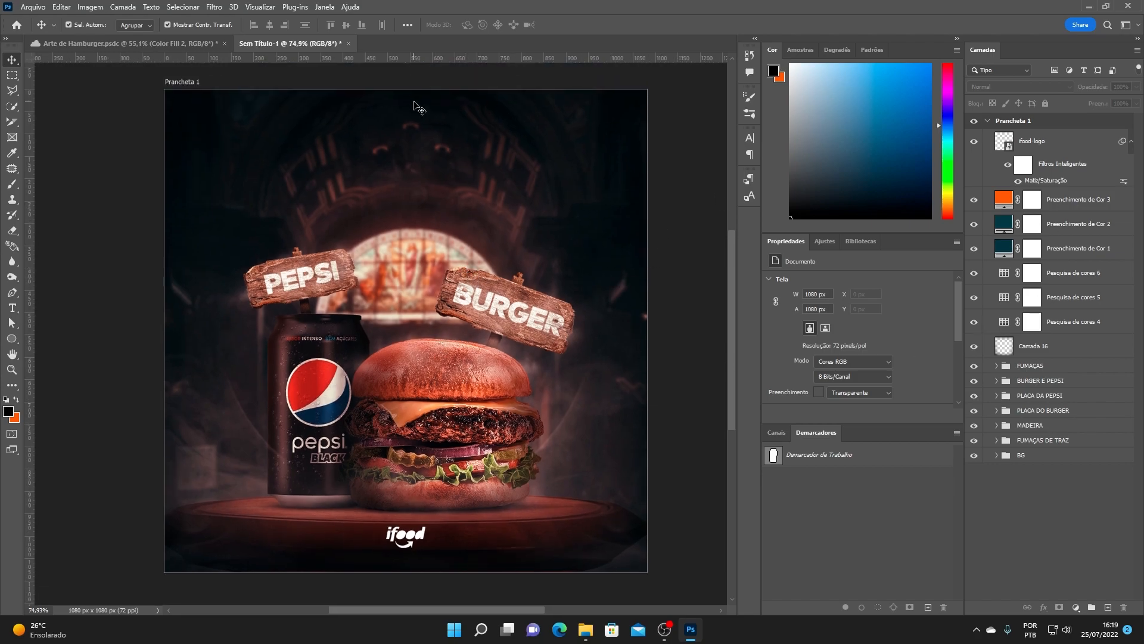
- Place the pexels-alena-shekhovtcova french fries photo from the ARQUIVOS DA AULA folder into the composition
click(585, 630)
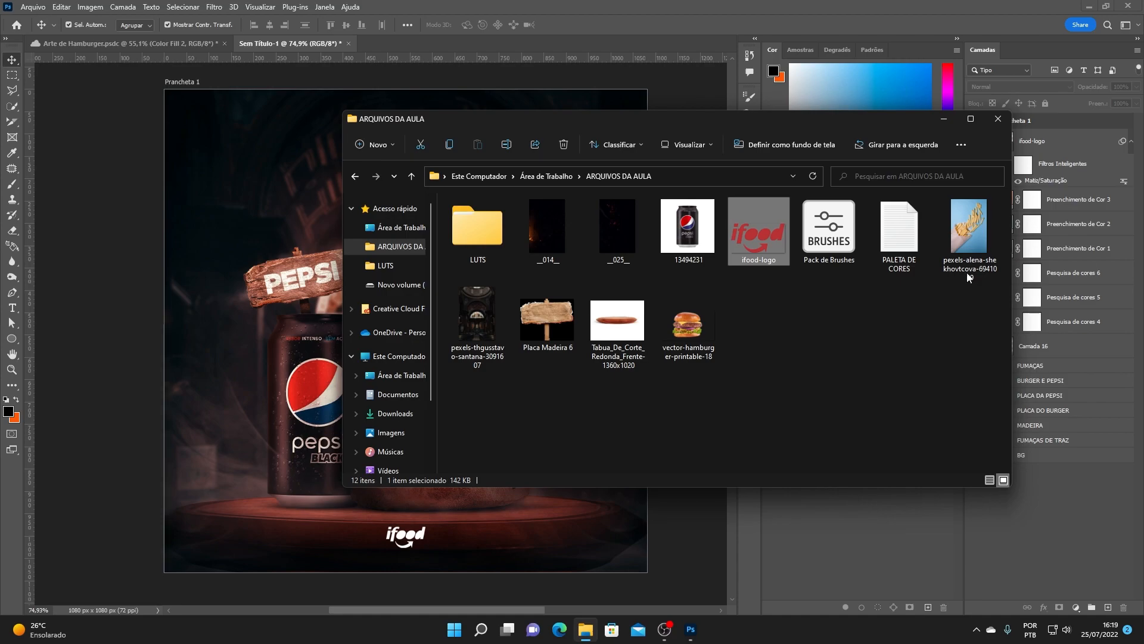
click(983, 214)
drag(964, 215, 307, 277)
key(Return)
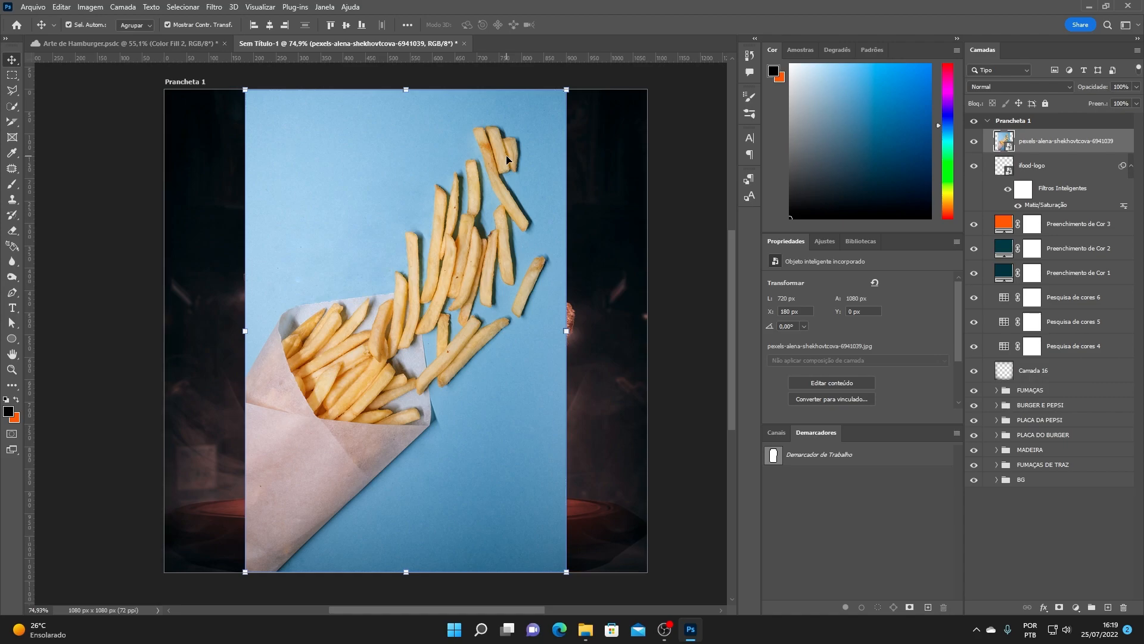
- Trace the left edge and lower tip of the uppermost long fry with the Pen tool
click(18, 292)
scroll(510, 115, up, 5)
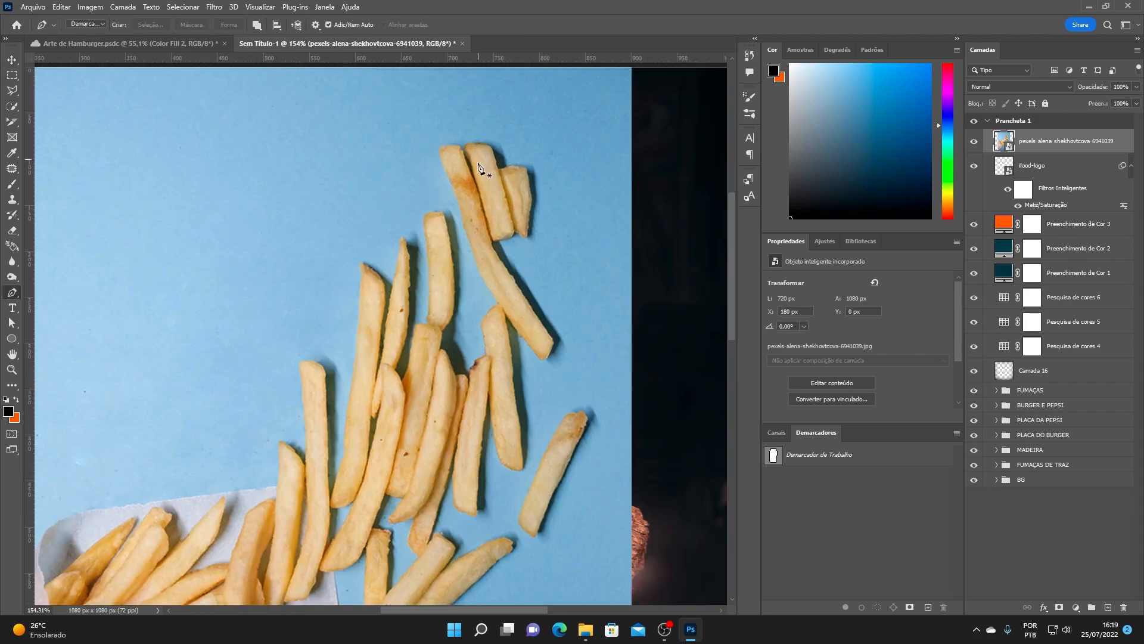
scroll(419, 144, up, 1)
click(408, 140)
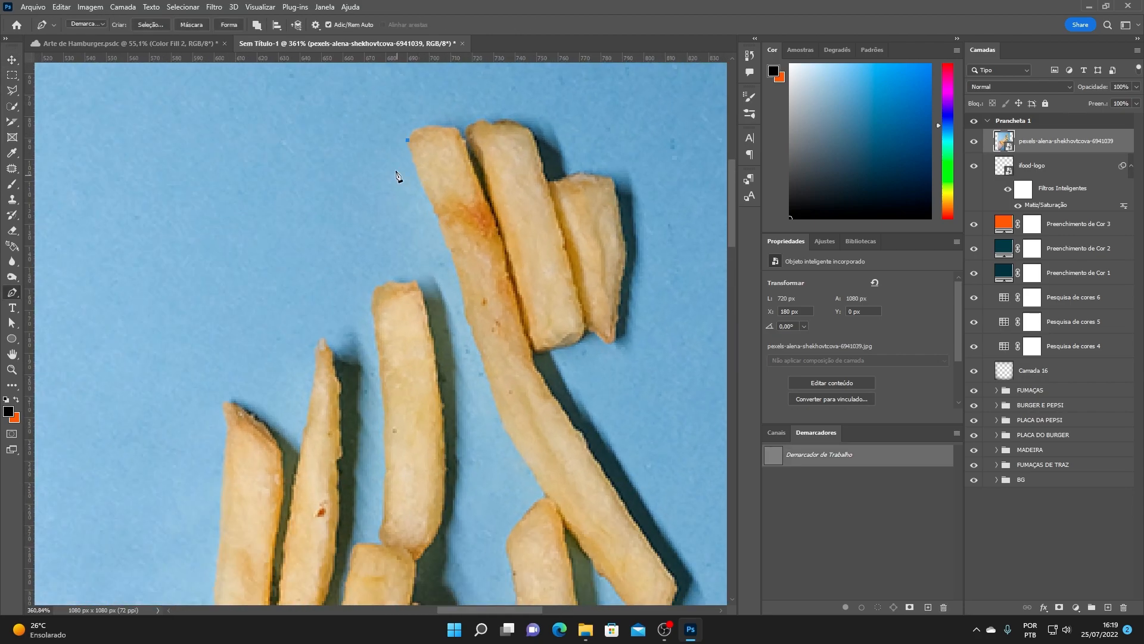
click(444, 233)
click(464, 305)
click(477, 351)
click(502, 421)
click(566, 526)
scroll(595, 519, down, 3)
click(520, 435)
click(528, 435)
click(548, 404)
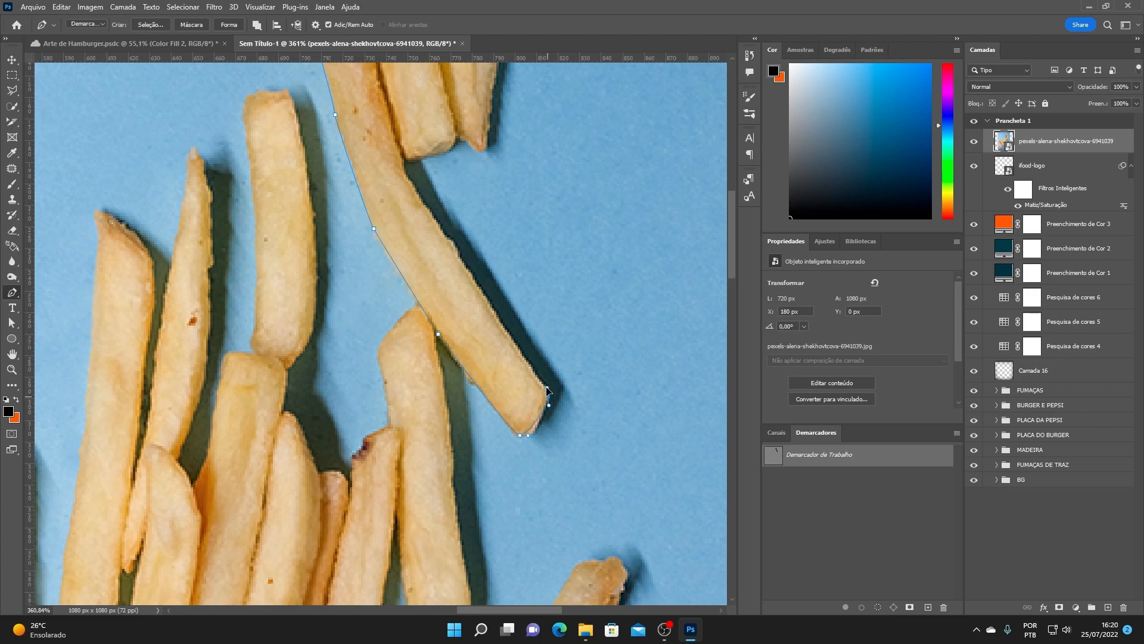
- Trace the long fry's right edge back up to its top and close the path
scroll(537, 382, up, 2)
click(494, 327)
click(481, 307)
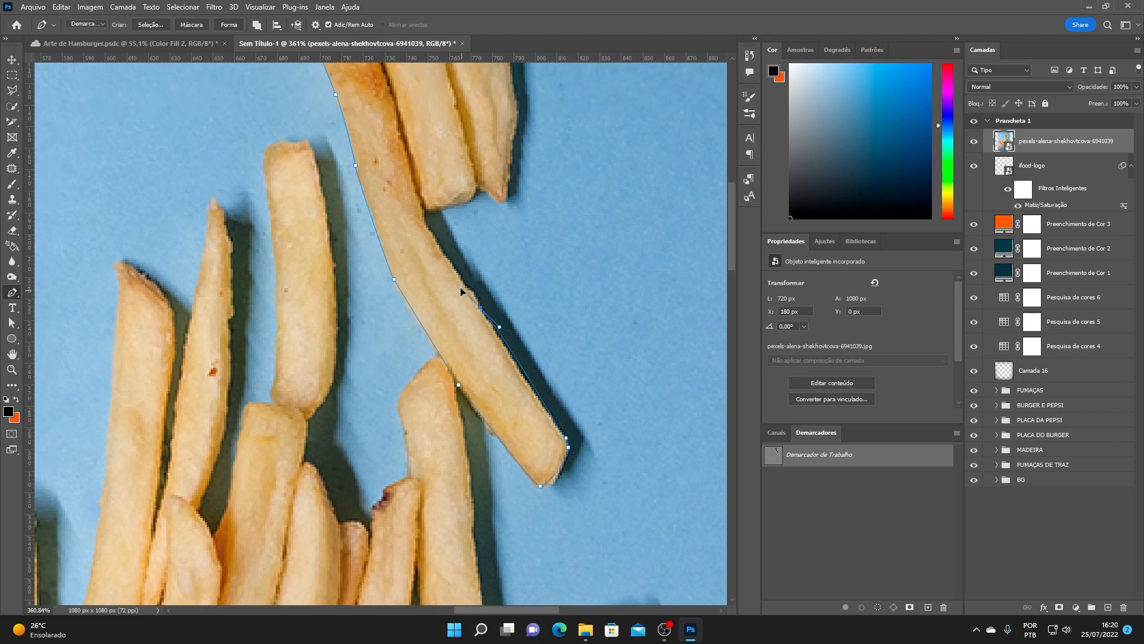
click(466, 289)
click(426, 226)
drag(416, 170, 480, 299)
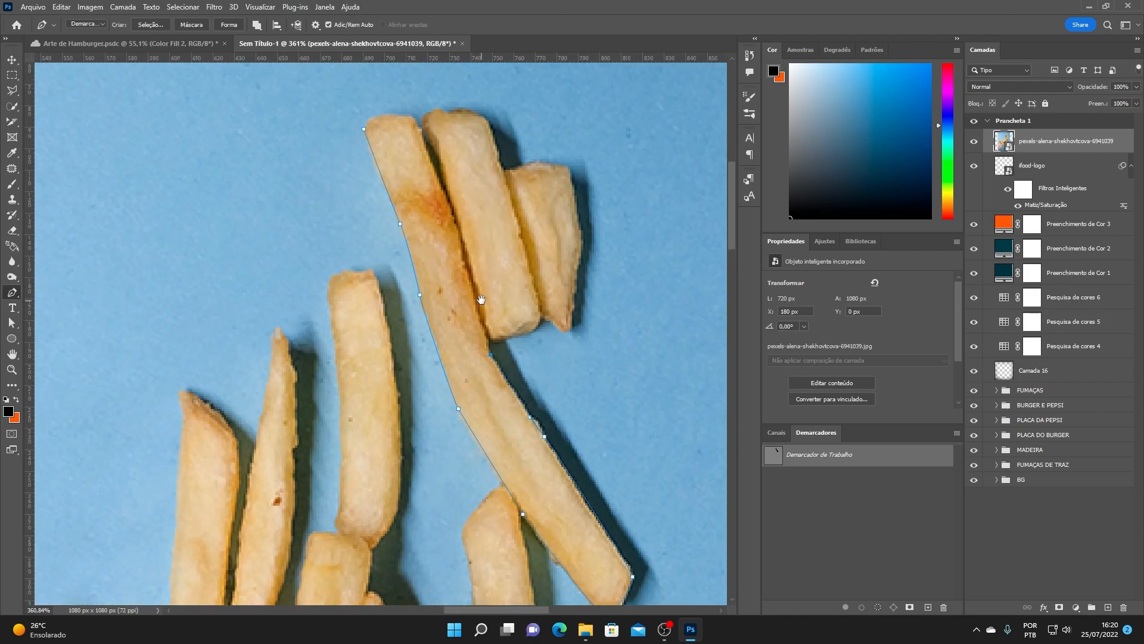
click(440, 193)
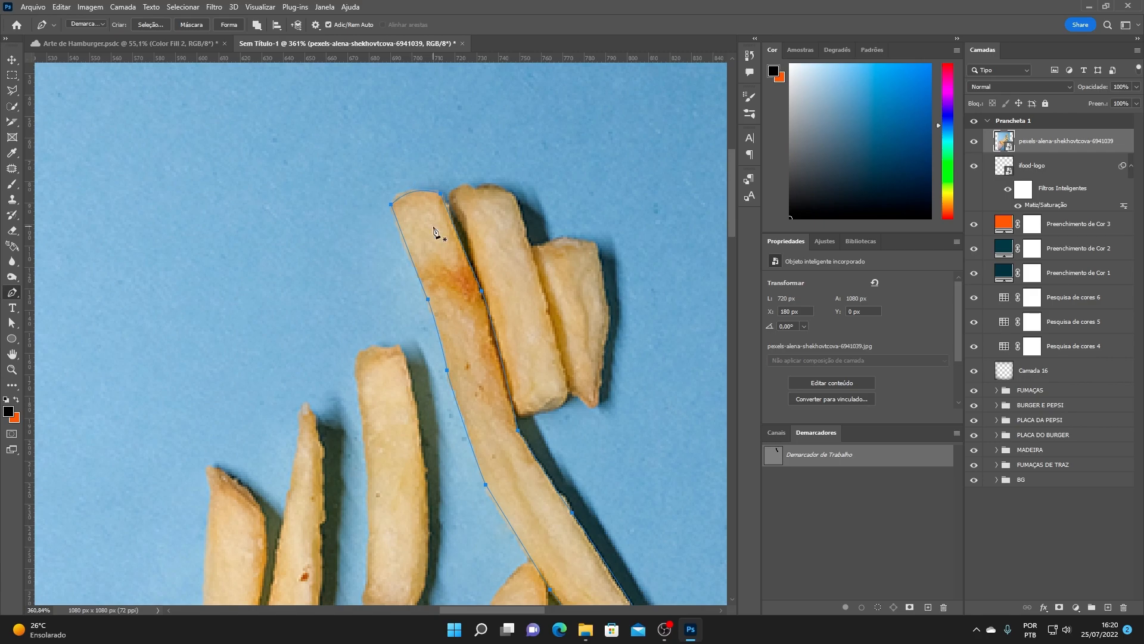
- Convert the fry path into a new anti-aliased selection with a 0 px feather radius
right_click(433, 227)
click(415, 178)
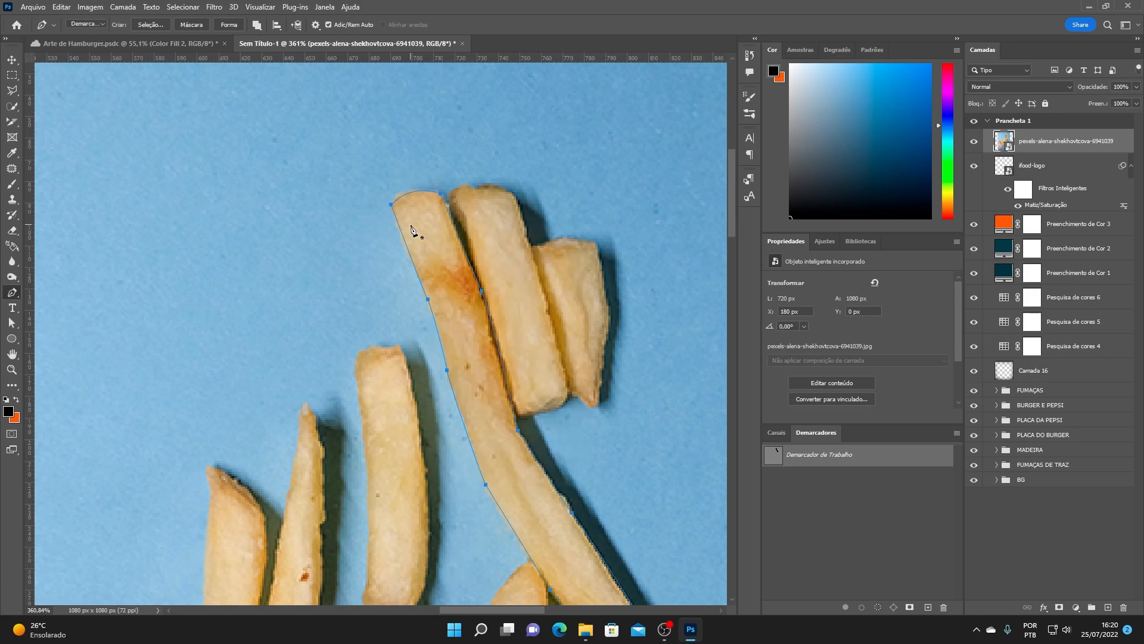
right_click(443, 268)
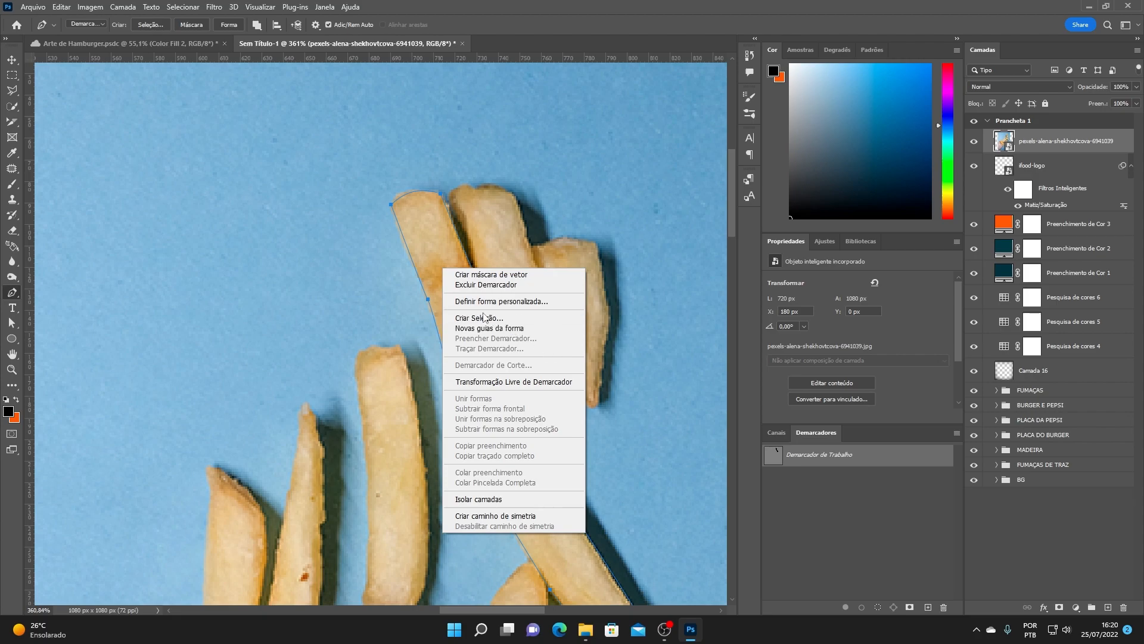
click(560, 318)
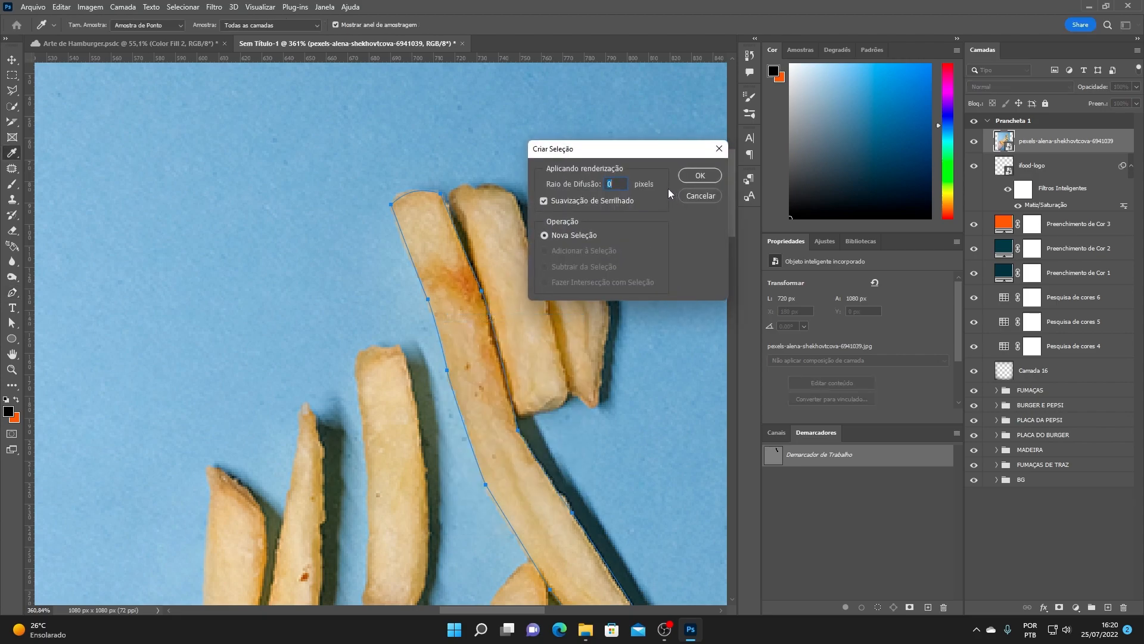
click(700, 176)
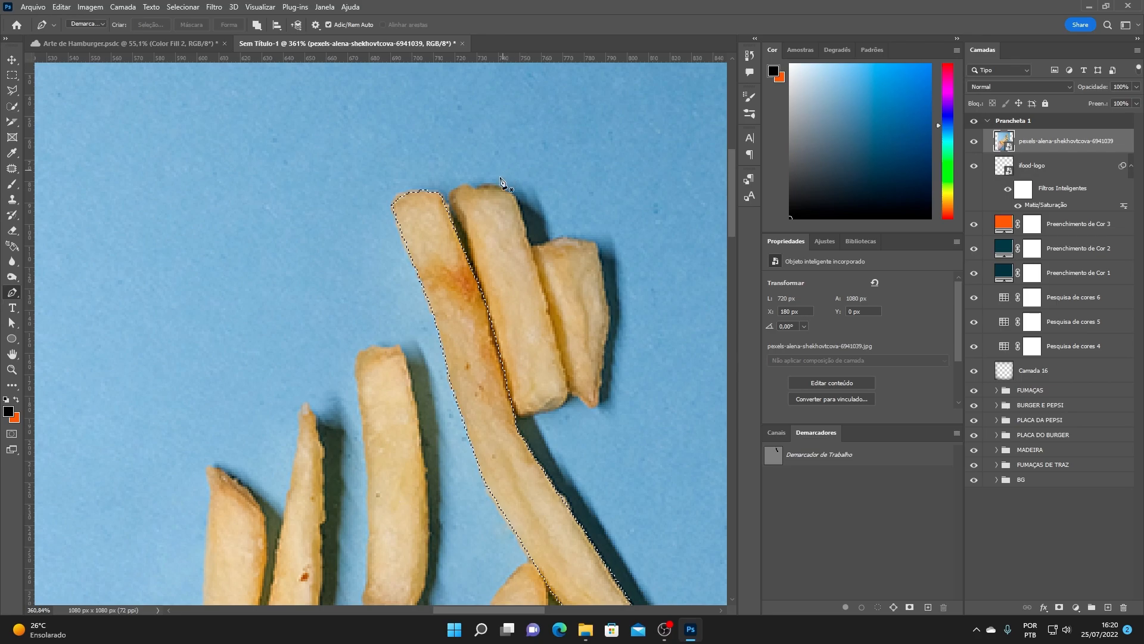
- Copy the selected fry to its own layer and delete the fries photo layer
scroll(439, 266, down, 3)
scroll(439, 265, down, 1)
scroll(440, 265, down, 2)
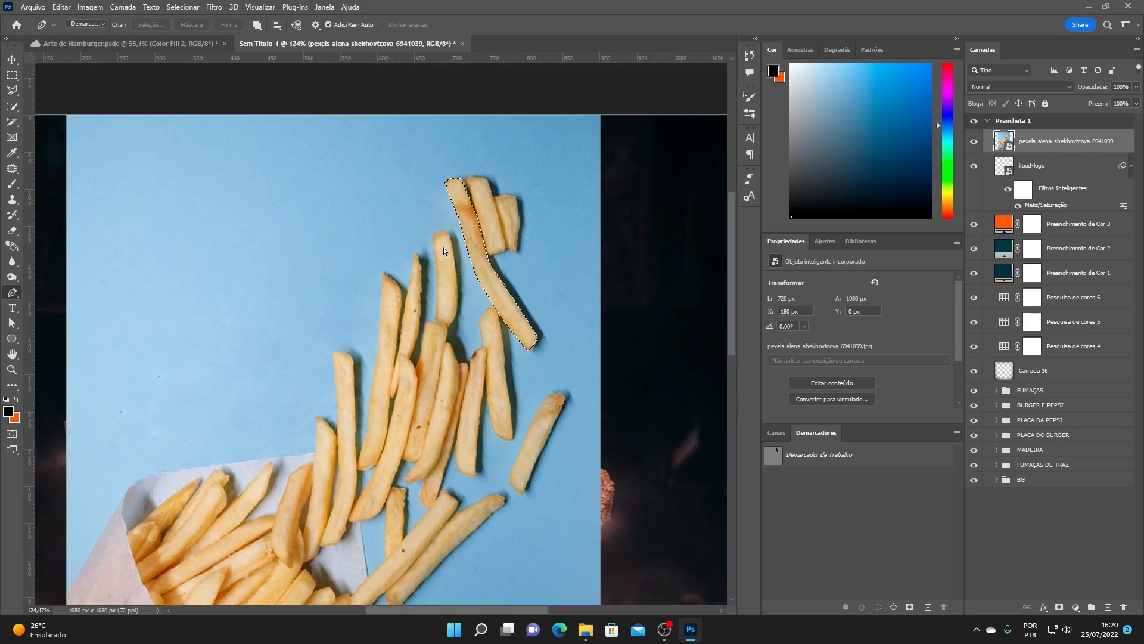
key(ctrl+j)
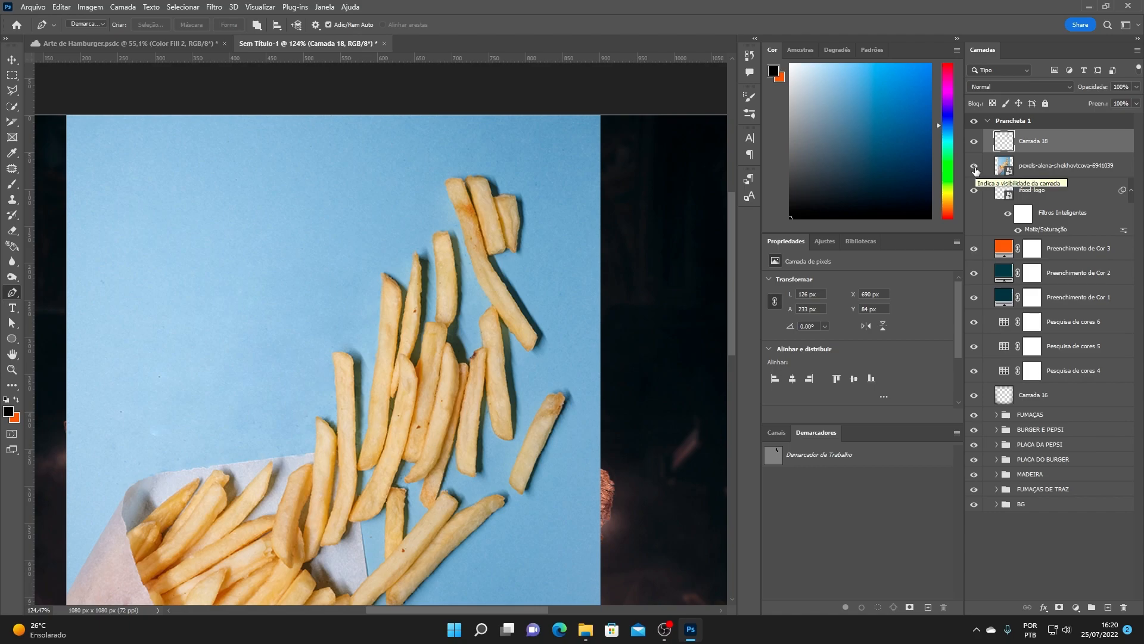
click(1047, 174)
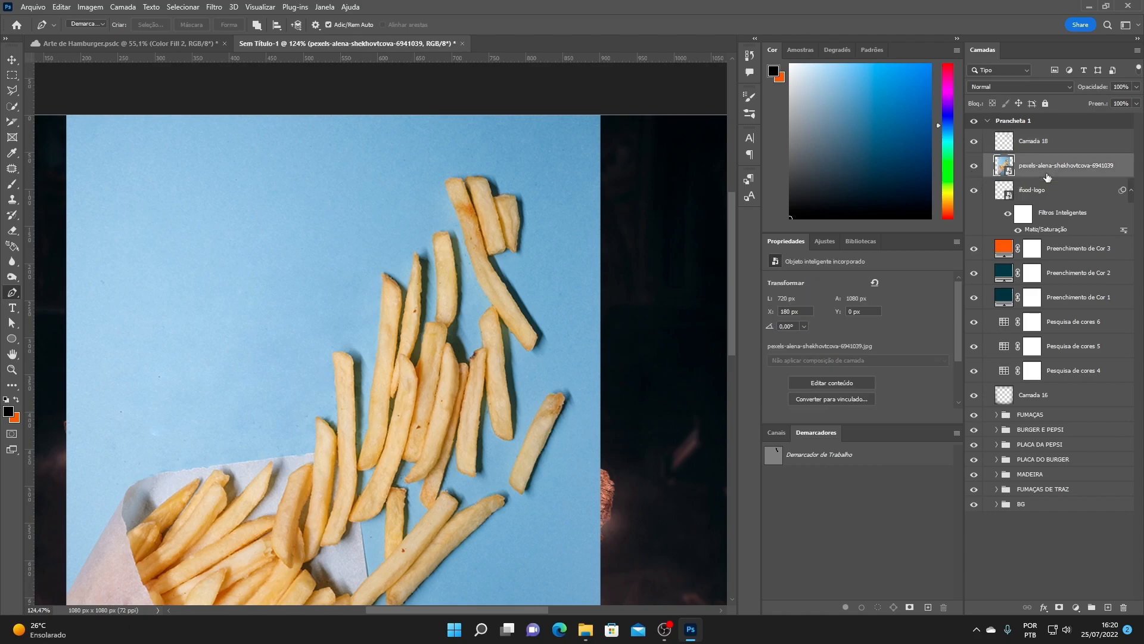
key(Delete)
scroll(334, 232, down, 5)
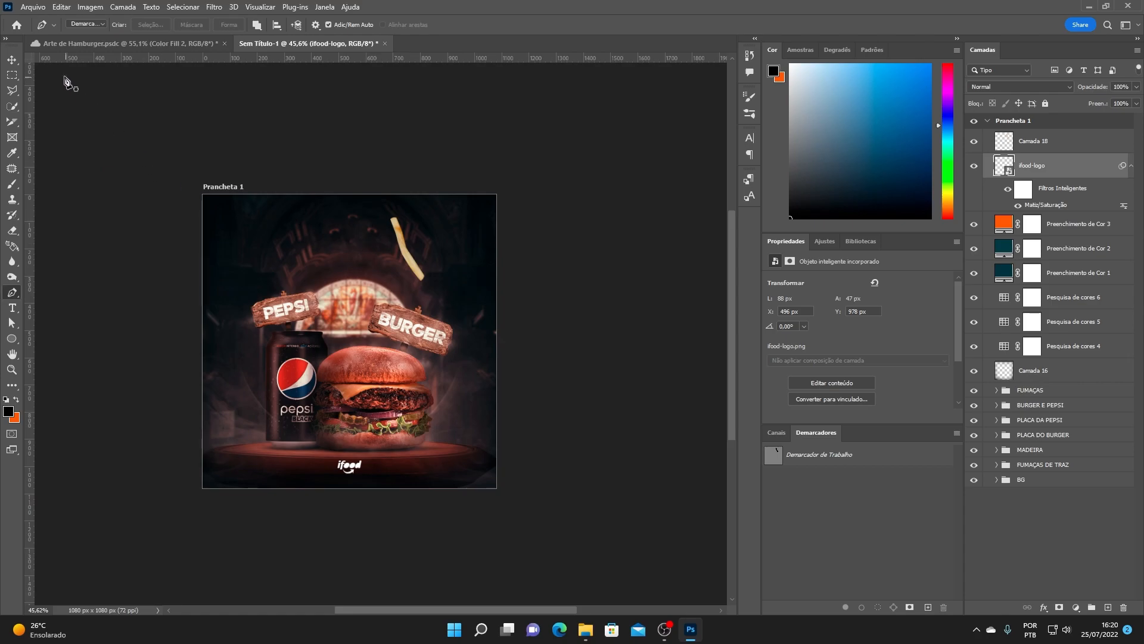
- Move the fry to the left of the Pepsi can, scale it to 91.57% and rotate it -10.24°
click(14, 60)
scroll(419, 296, up, 1)
click(559, 277)
scroll(313, 319, up, 4)
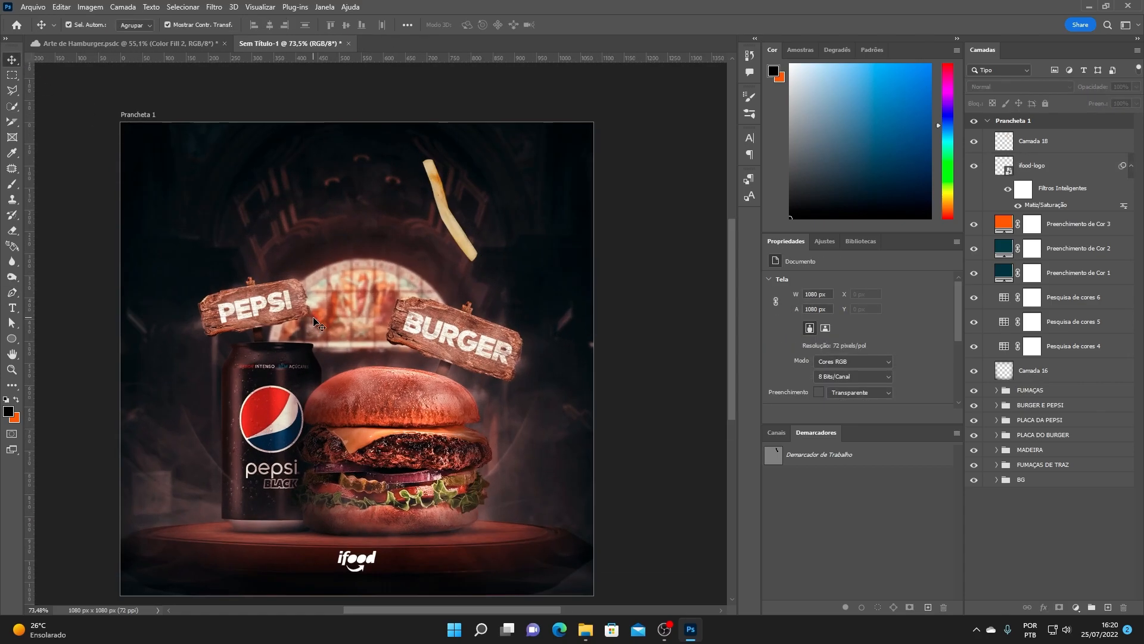
drag(471, 257, 210, 447)
key(ctrl+t)
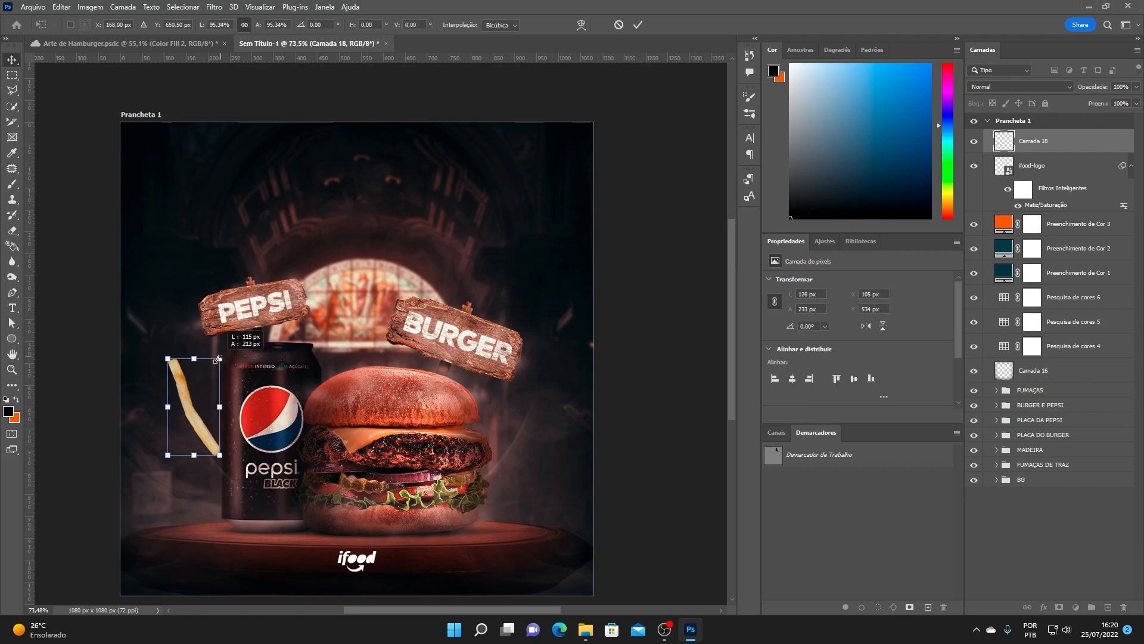
drag(238, 351, 229, 342)
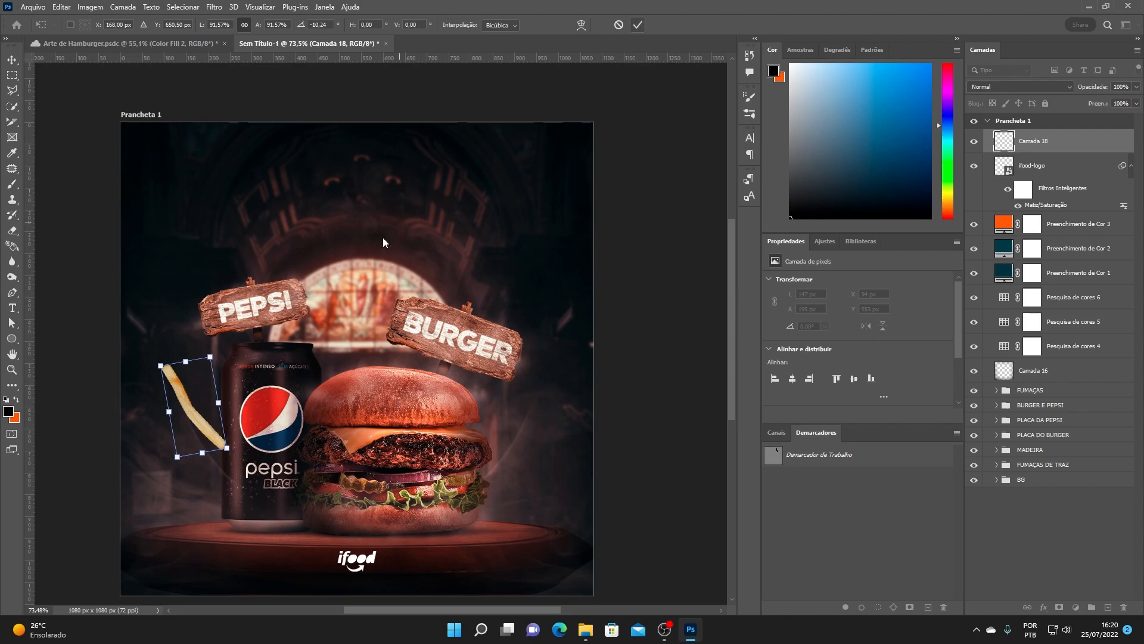
drag(215, 424, 517, 435)
click(638, 25)
- Duplicate the fry to the right side of the burger, flip it horizontally and rotate it
drag(198, 428, 500, 430)
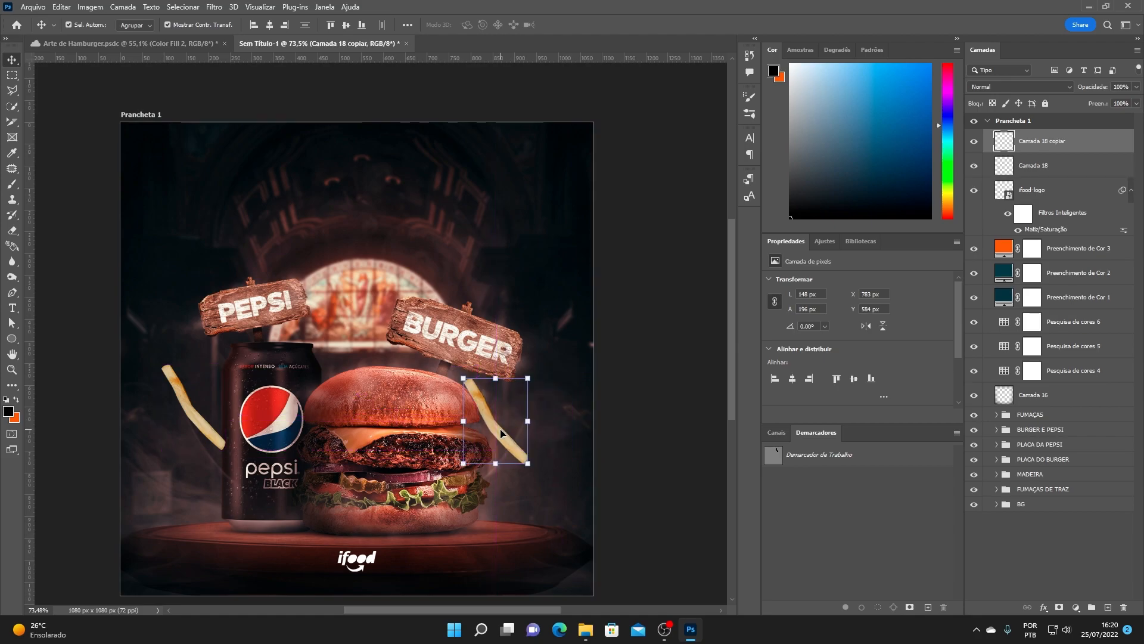
key(ctrl+t)
right_click(501, 431)
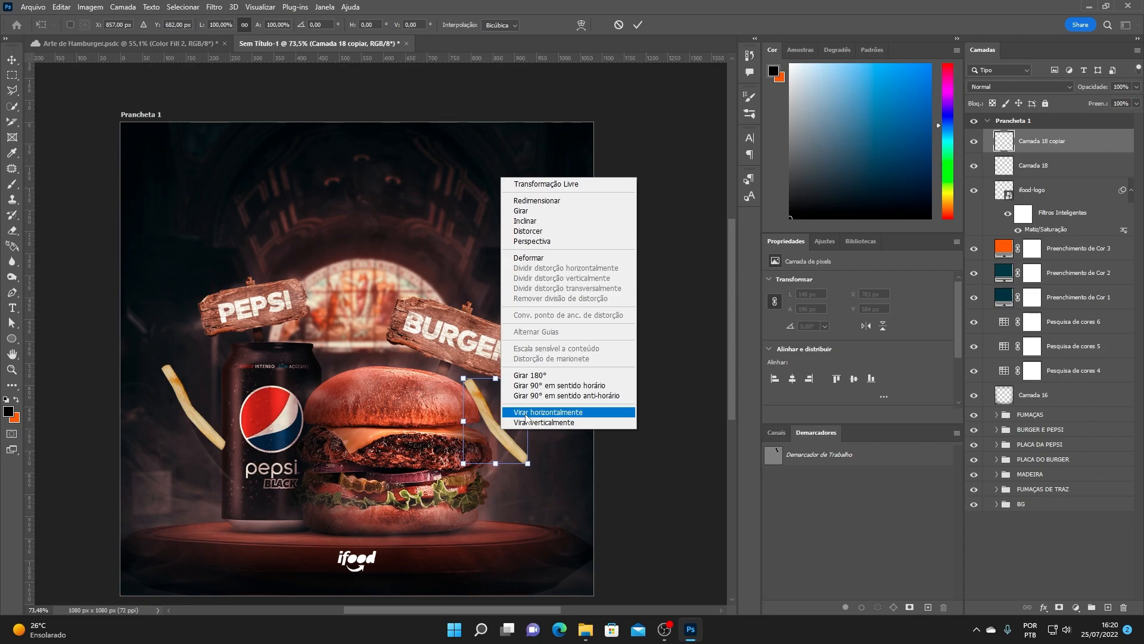
click(547, 417)
drag(532, 377, 548, 351)
drag(515, 409, 373, 318)
click(642, 26)
- Position another fry copy in front of the window between the signs, scaled to 39.13% and rotated about -41°
drag(417, 266, 374, 269)
drag(380, 328, 375, 319)
drag(370, 278, 370, 320)
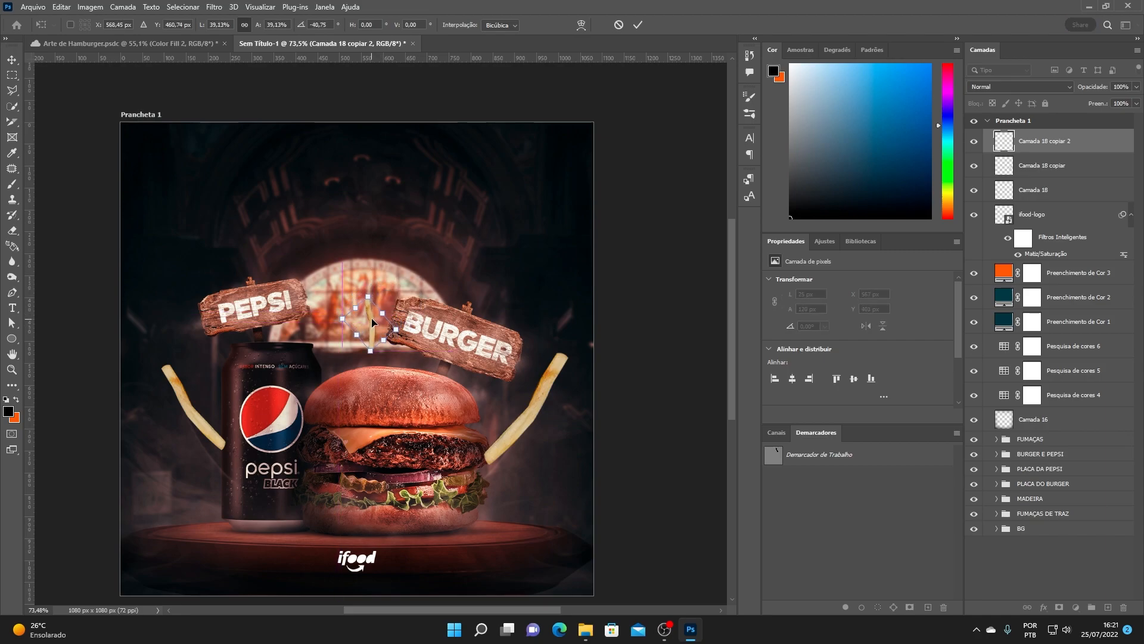
click(637, 24)
- Duplicate the right fry to above the BURGER sign, then rotate it and scale it down
drag(539, 398, 529, 226)
drag(558, 181, 546, 195)
drag(513, 241, 484, 239)
drag(527, 185, 520, 180)
click(637, 24)
key(ctrl+t)
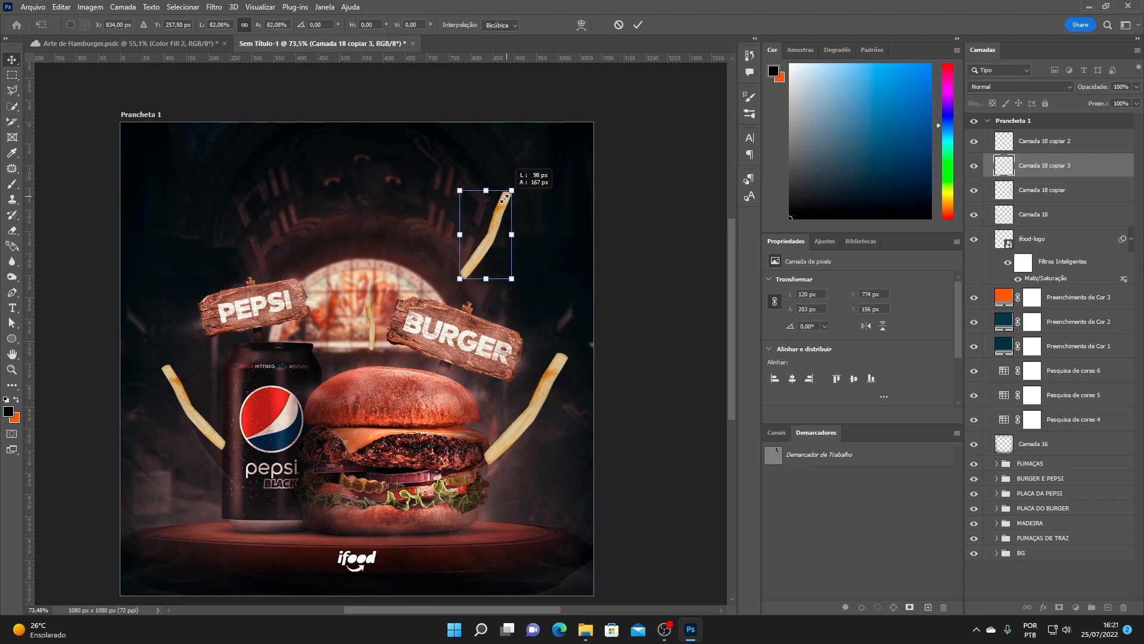
click(638, 28)
- Duplicate the small fry to above the PEPSI sign, flip it horizontally and move it up and left
drag(514, 189, 307, 211)
click(638, 28)
key(ctrl+t)
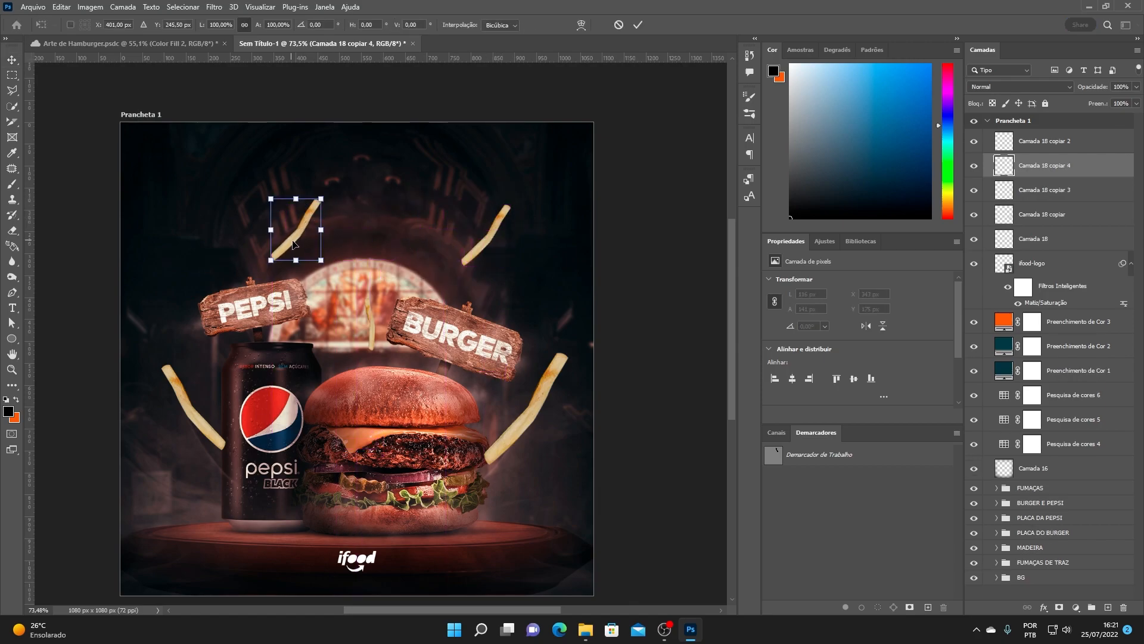
right_click(294, 241)
click(380, 479)
drag(325, 195, 331, 189)
drag(296, 226, 269, 204)
click(638, 25)
- Flip, enlarge and rotate the fry copy above the PEPSI sign, placing it partly past the artboard's upper edge
key(ctrl+t)
right_click(258, 205)
click(332, 439)
drag(320, 173, 253, 153)
drag(248, 164, 245, 157)
drag(276, 208, 244, 156)
click(637, 25)
- Rotate the fry beside the Pepsi can slightly clockwise to a steeper angle and deselect it
click(194, 407)
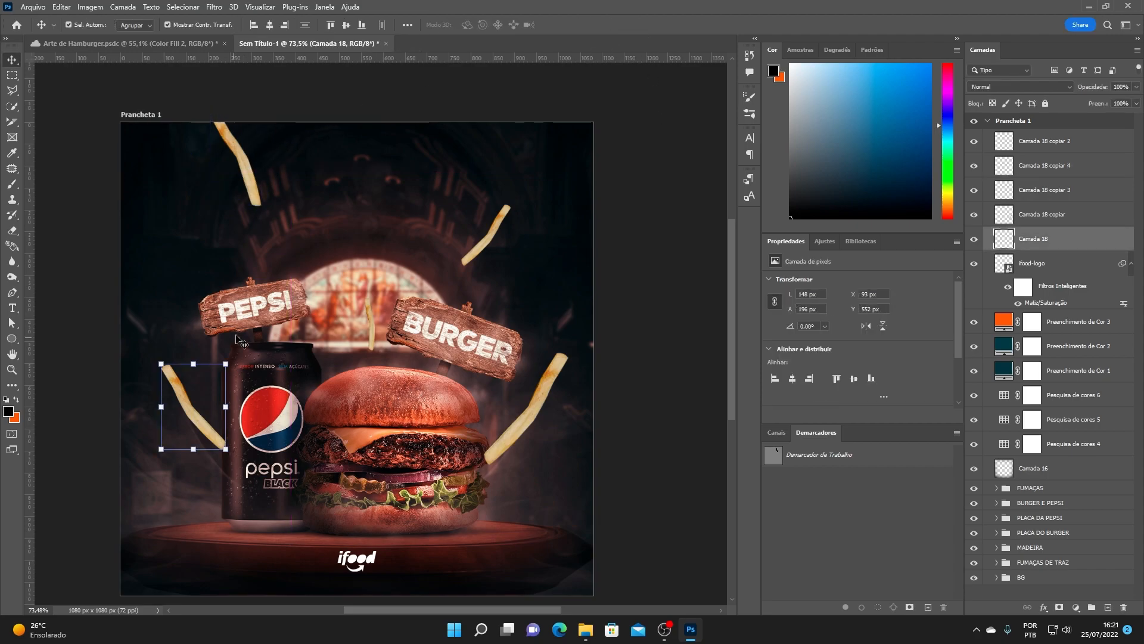
drag(237, 349, 243, 357)
click(637, 25)
click(652, 233)
- Move the fry beside the burger partly past the artboard's right edge and rotate it 16.48°
drag(547, 386, 646, 357)
key(ctrl+t)
drag(581, 390, 590, 387)
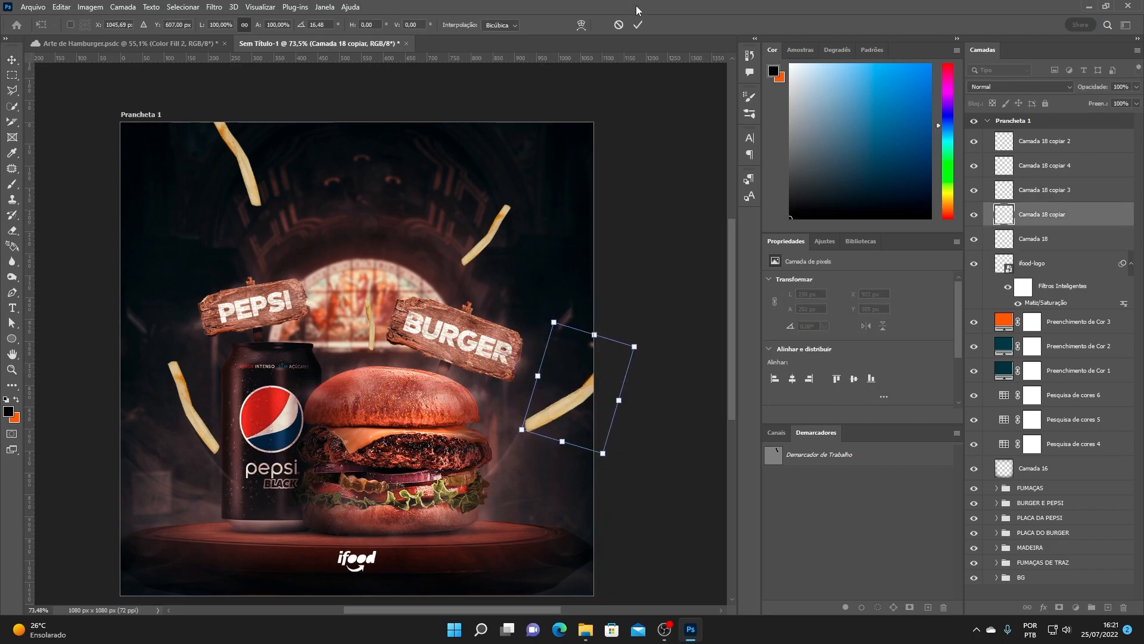
click(637, 25)
click(638, 204)
- Group the five fry layers, from Camada 18 copiar 2 down to Camada 18
scroll(590, 231, down, 5)
scroll(518, 313, up, 5)
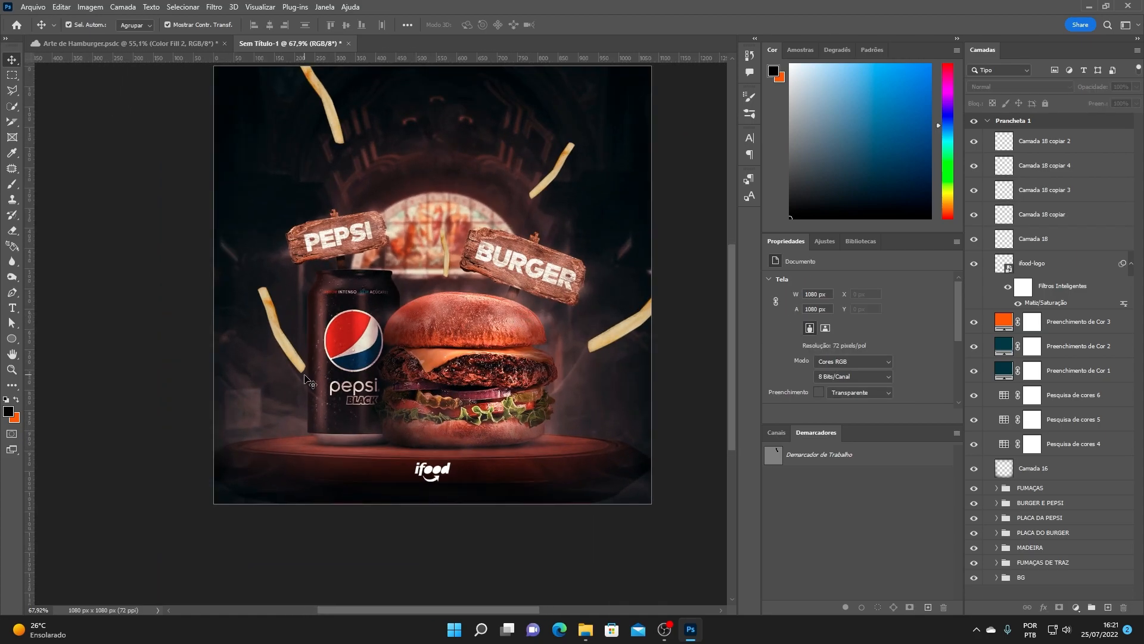
scroll(503, 218, up, 1)
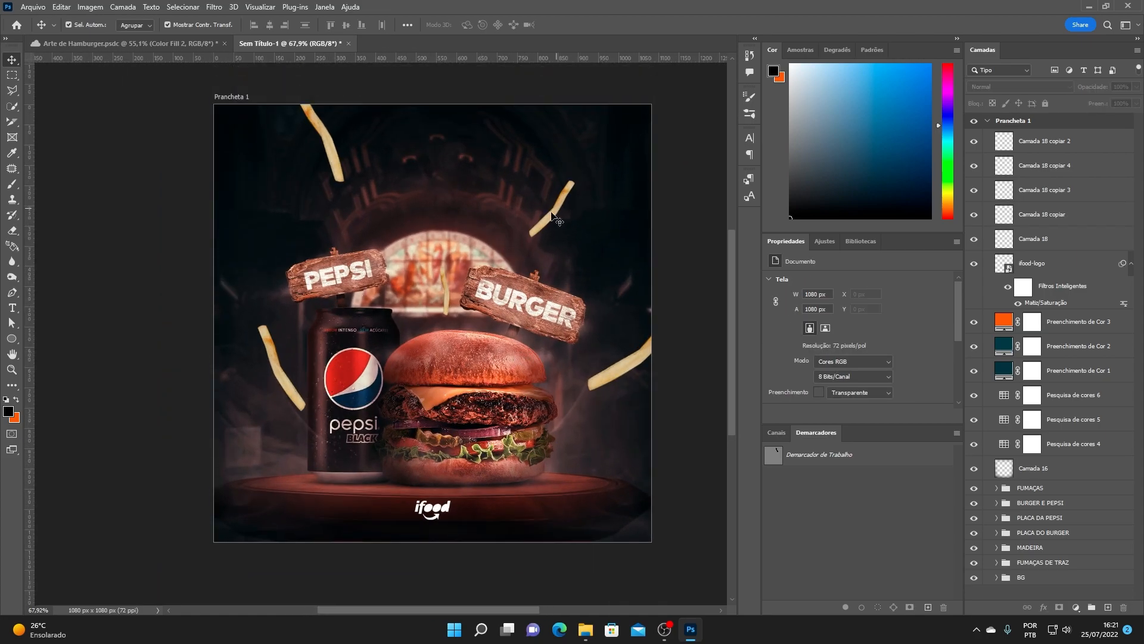
click(273, 357)
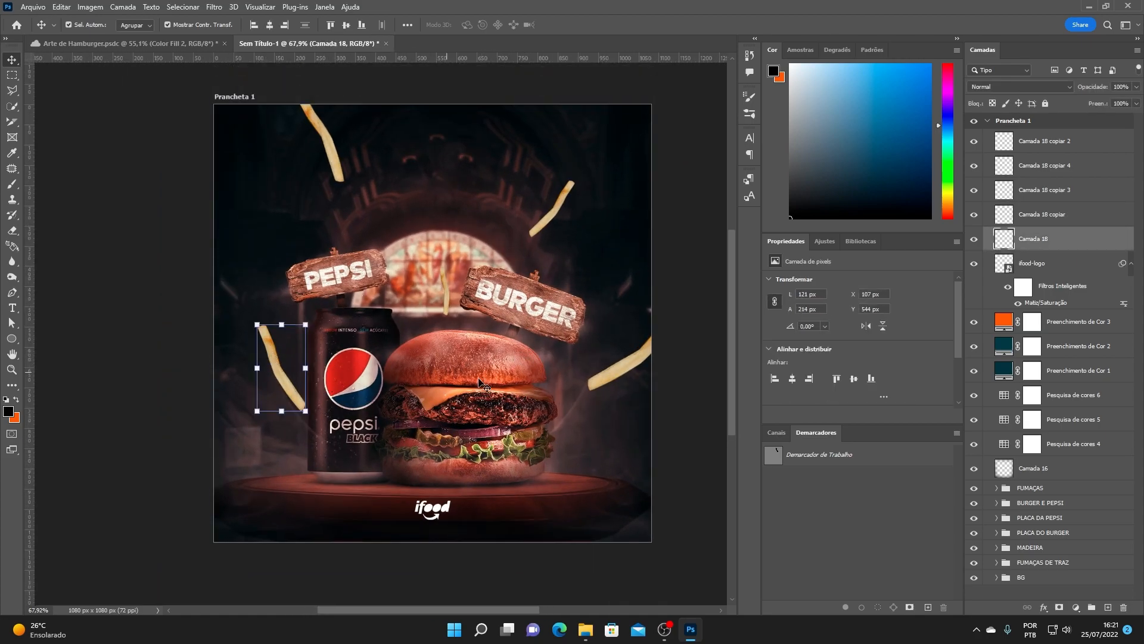
click(1070, 148)
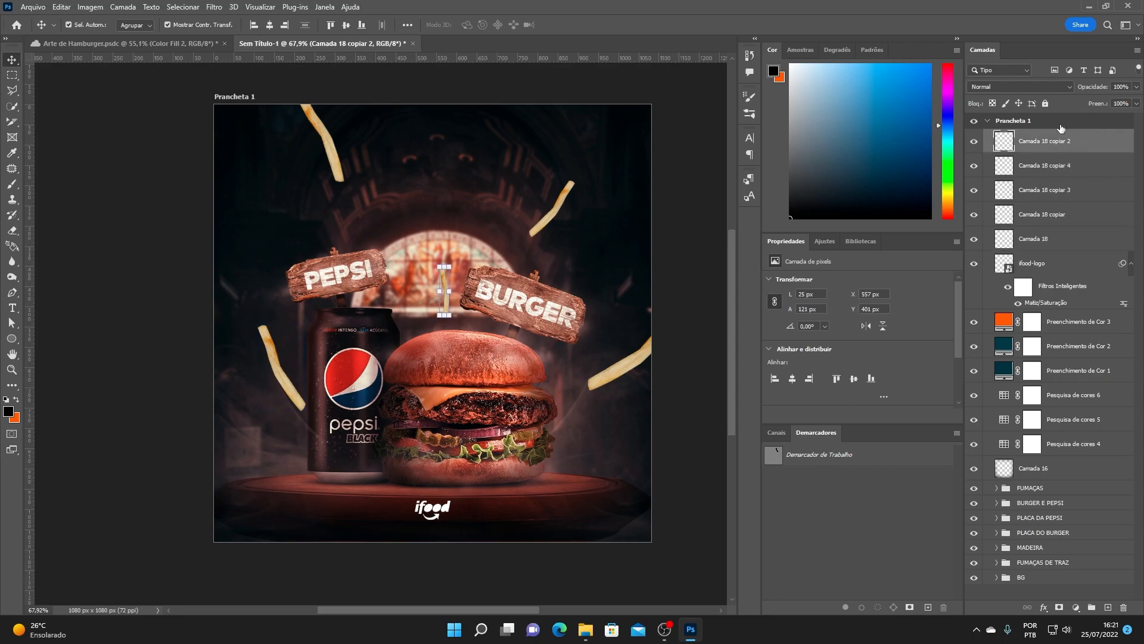
shift+click(1066, 245)
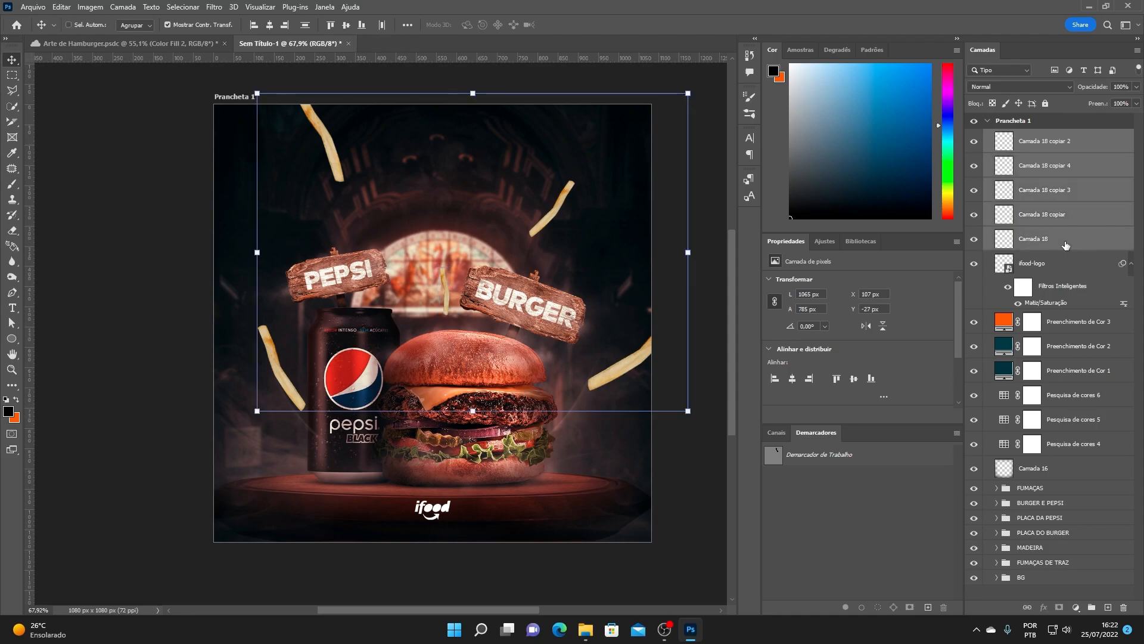
key(ctrl+g)
- Rename the new fries group as BATATAS
double_click(1033, 137)
text(ba)
key(BackSpace)
key(BackSpace)
key(BackSpace)
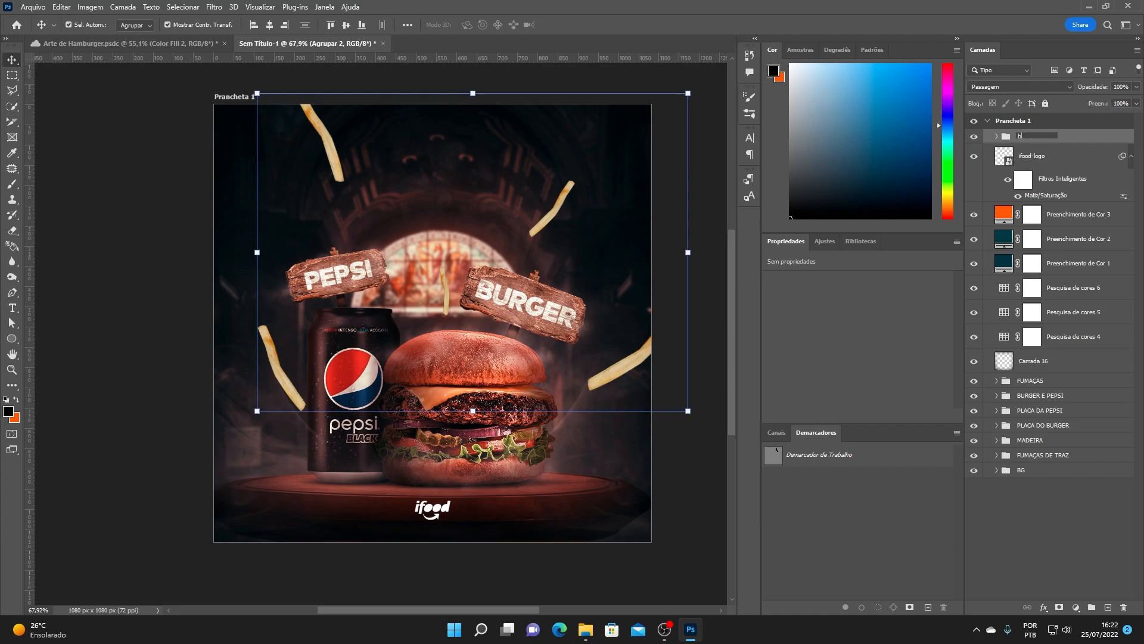
text(ATATAS)
key(Return)
- Move the BATATAS group below PLACA DO BURGER and above MADEIRA in the layer order, and deselect it
drag(1046, 138, 1080, 436)
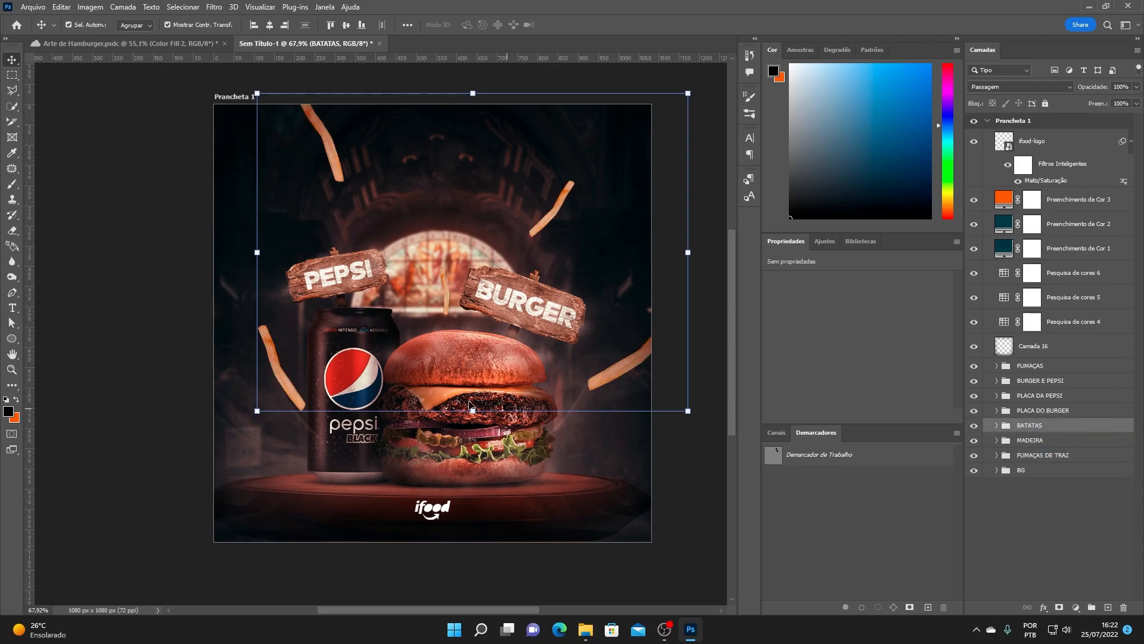
click(153, 260)
scroll(421, 122, up, 2)
scroll(293, 127, down, 2)
scroll(292, 126, down, 3)
scroll(355, 163, up, 1)
drag(381, 191, 447, 200)
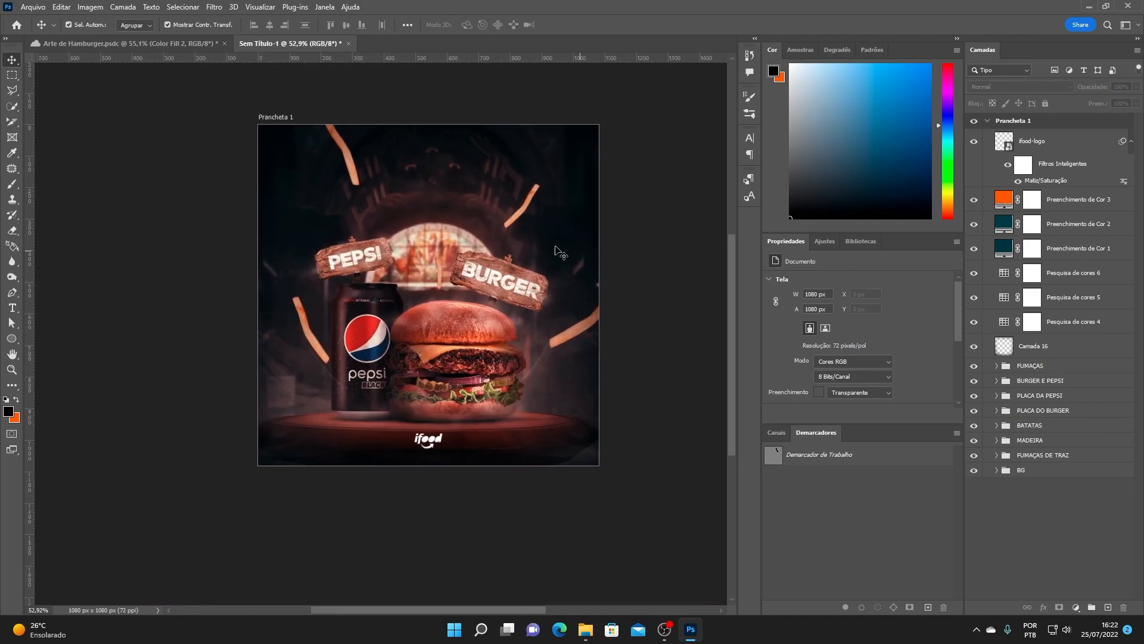
scroll(372, 235, up, 3)
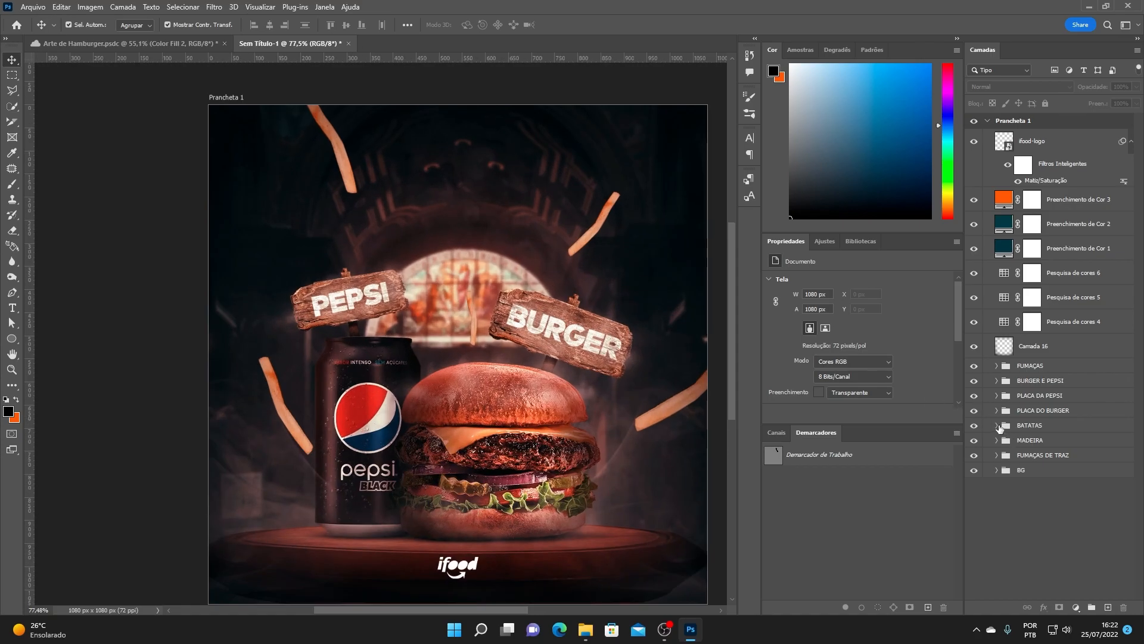
- Apply a Gaussian Blur with a 6.5-pixel radius to the fry beside the Pepsi can, layer Camada 18 in the BATATAS group
click(997, 426)
click(1063, 448)
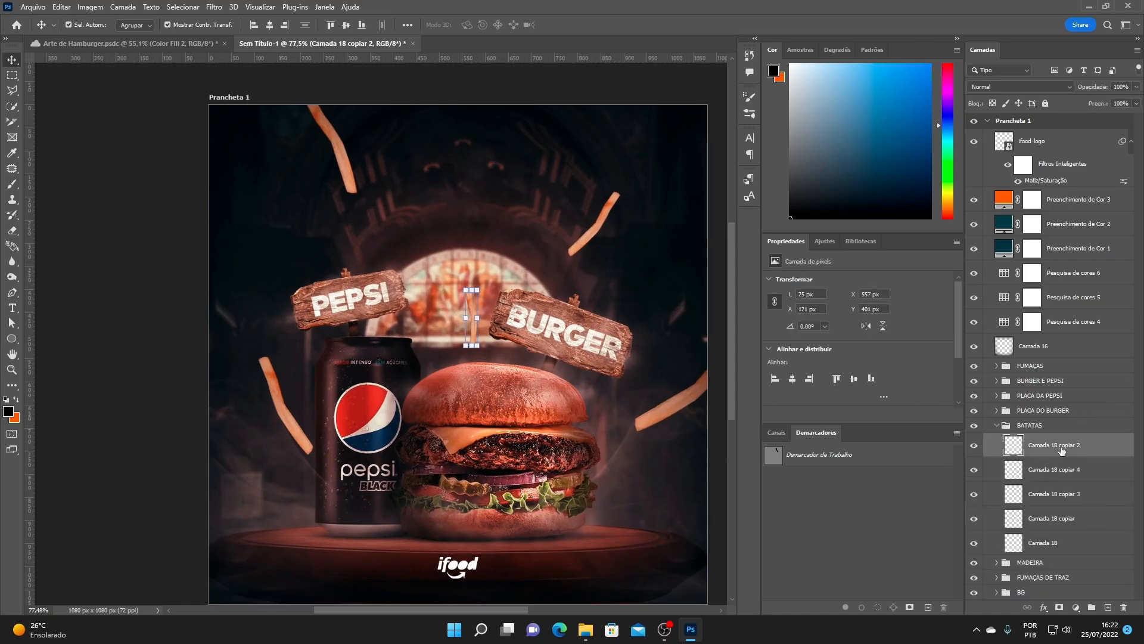
click(214, 7)
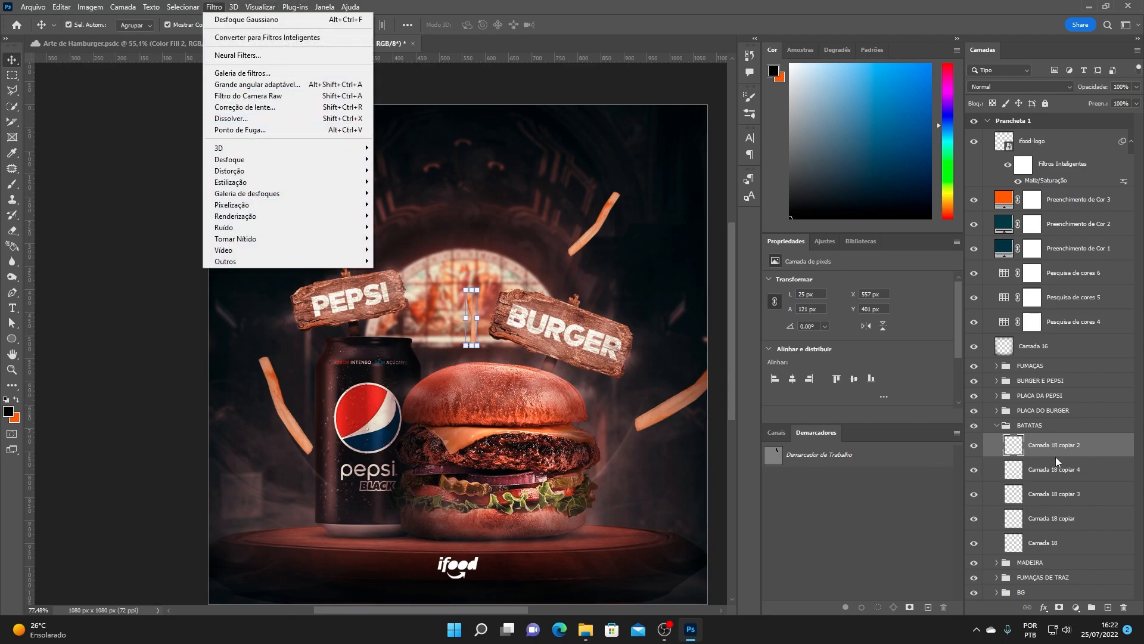
click(1056, 547)
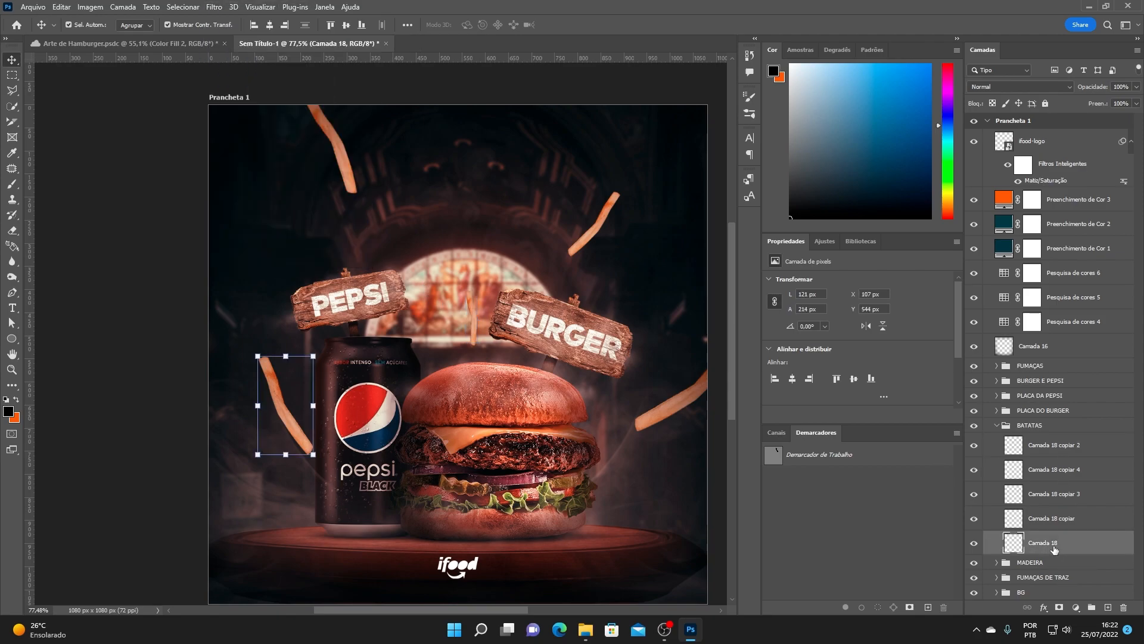
click(224, 10)
mouse_move(267, 159)
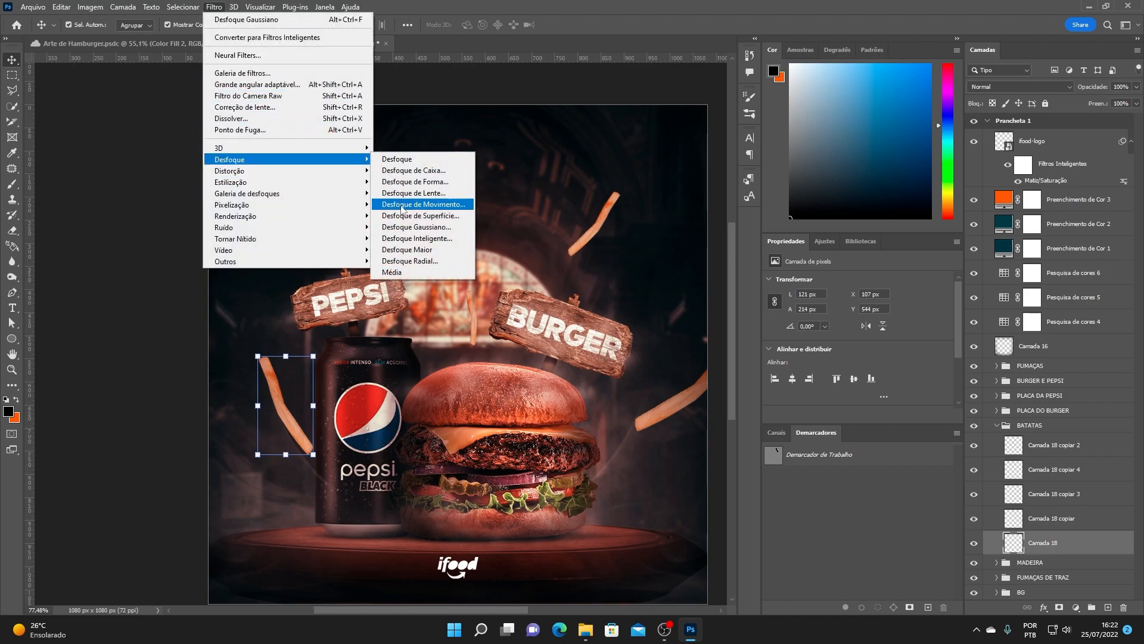
click(438, 228)
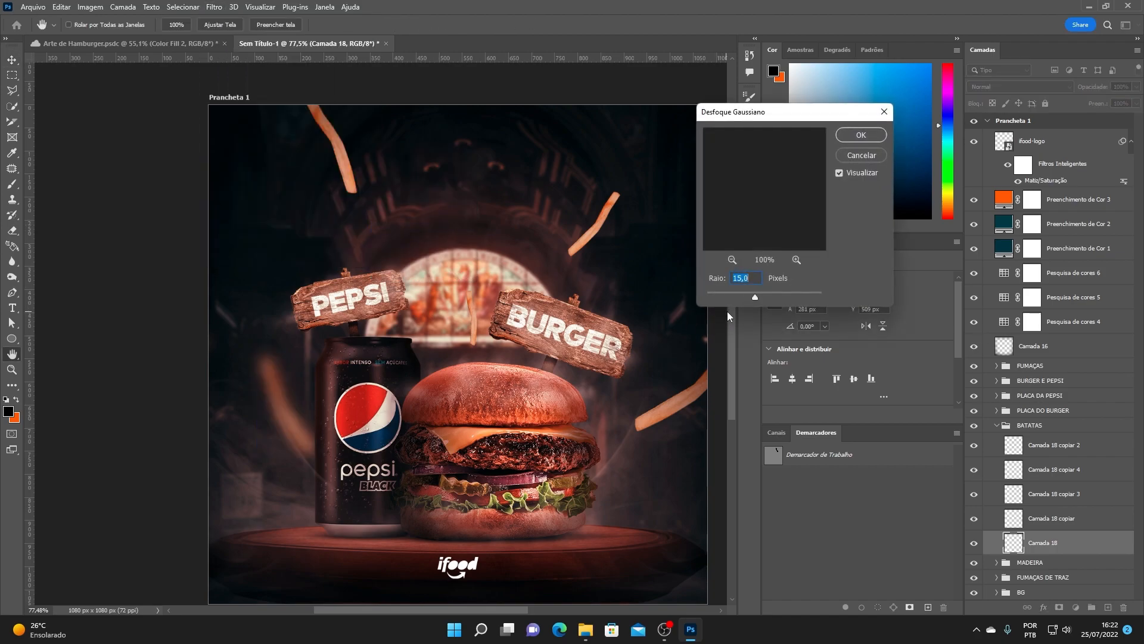
drag(727, 297, 743, 294)
click(861, 135)
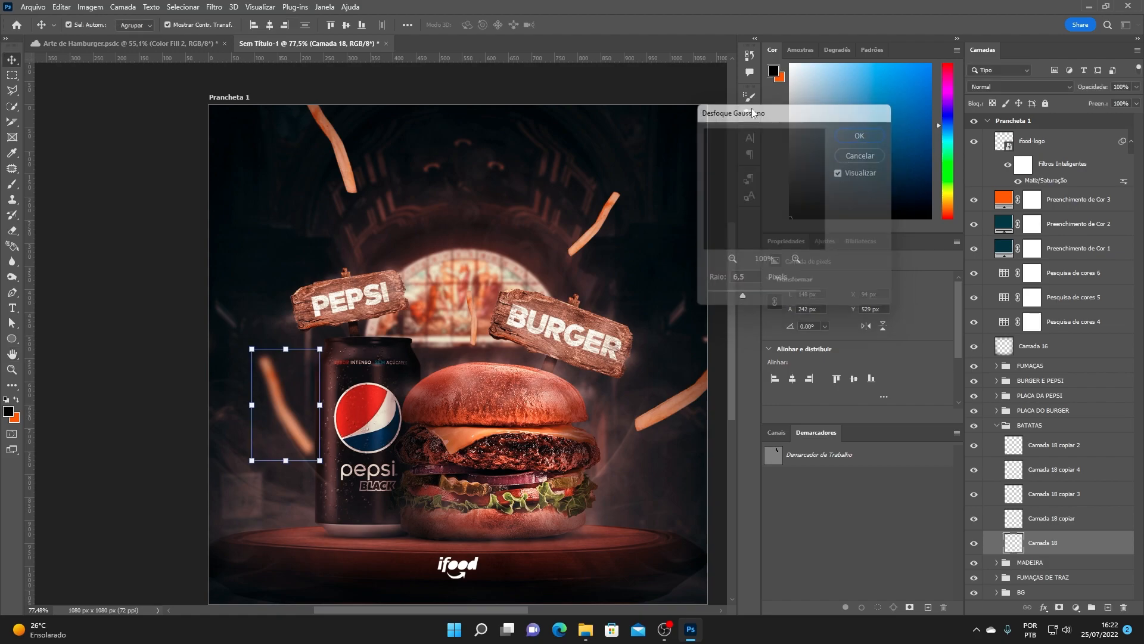
- Apply a Gaussian Blur with an 8.9-pixel radius to the fry beside the burger, layer Camada 18 copiar
click(1079, 518)
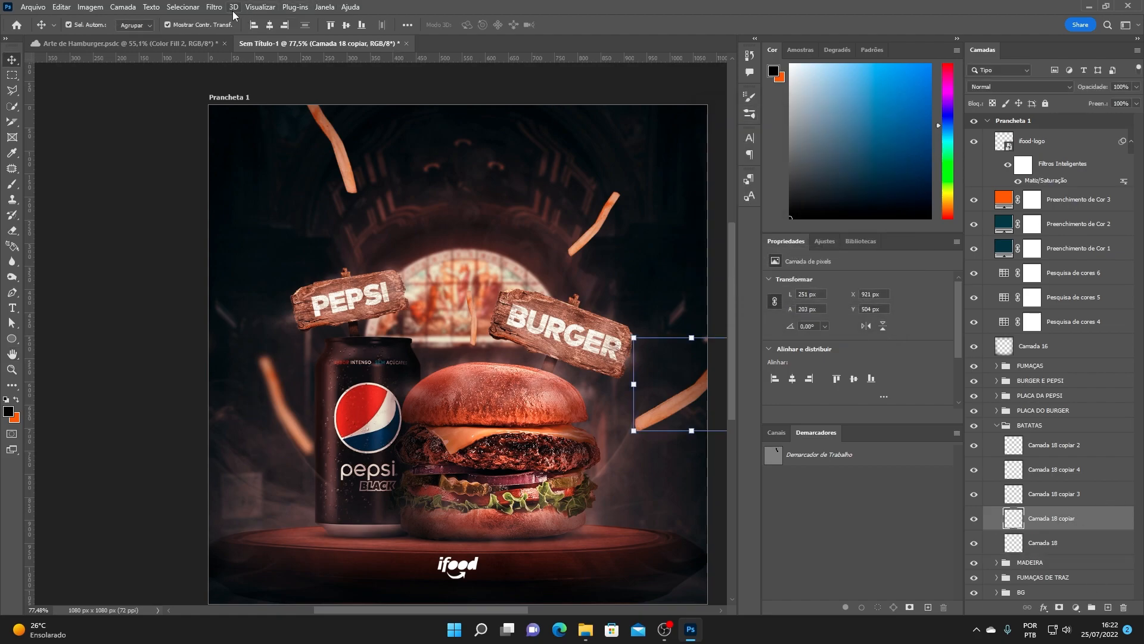
click(214, 6)
mouse_move(238, 159)
click(448, 227)
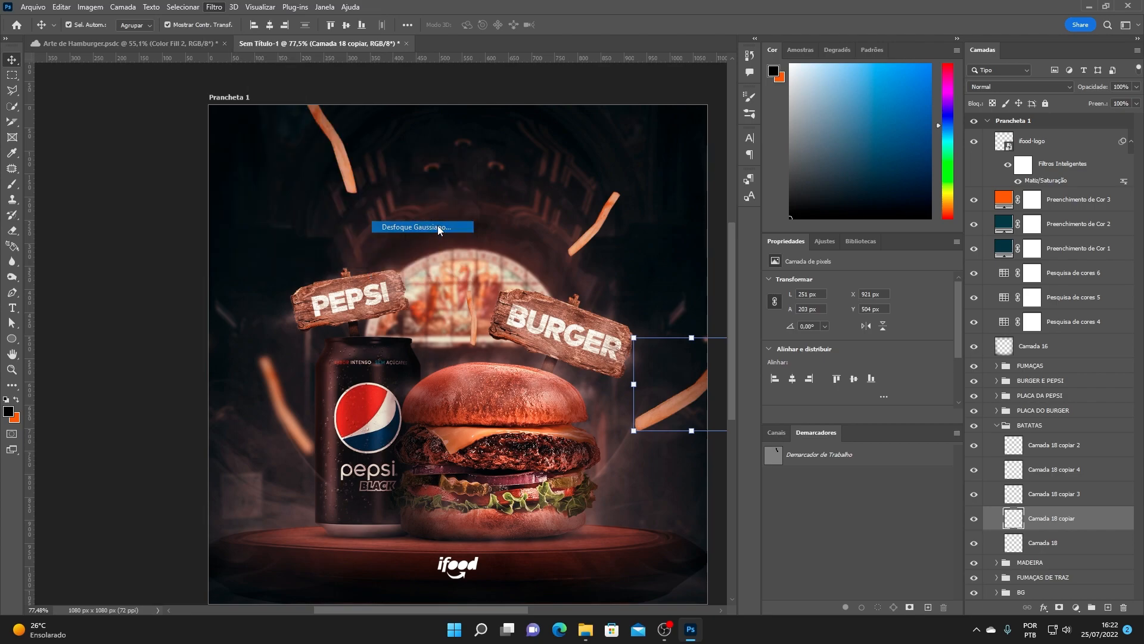
drag(752, 292, 759, 294)
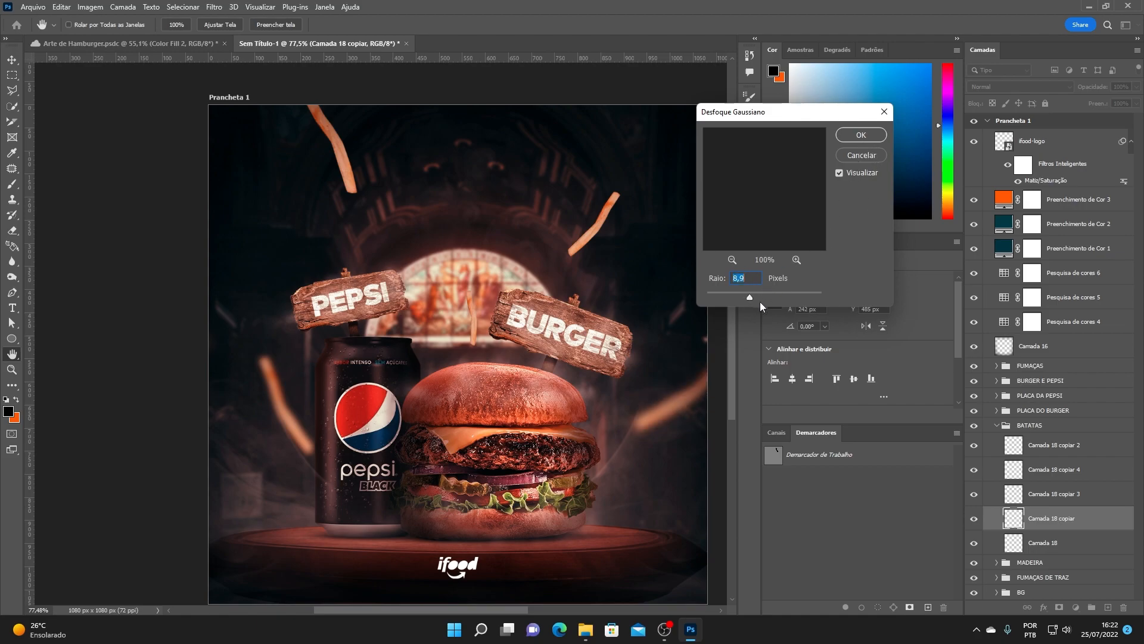
click(858, 136)
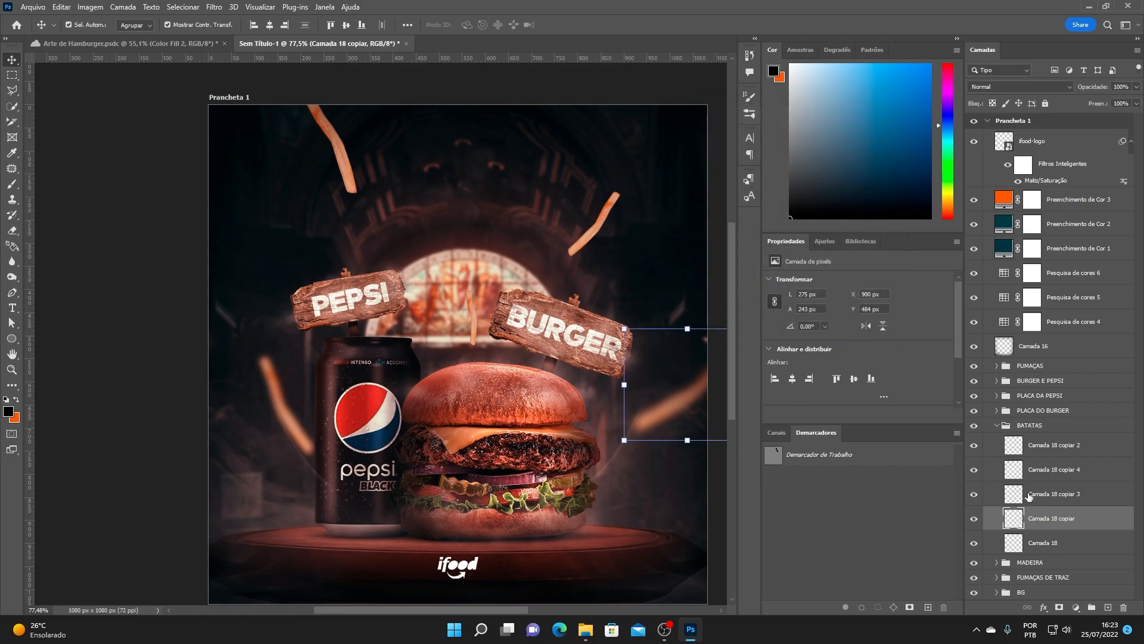
- Apply a Motion Blur at a 53° angle and 34 pixels distance to the fry above the BURGER sign, layer Camada 18 copiar 3
click(1032, 496)
click(215, 7)
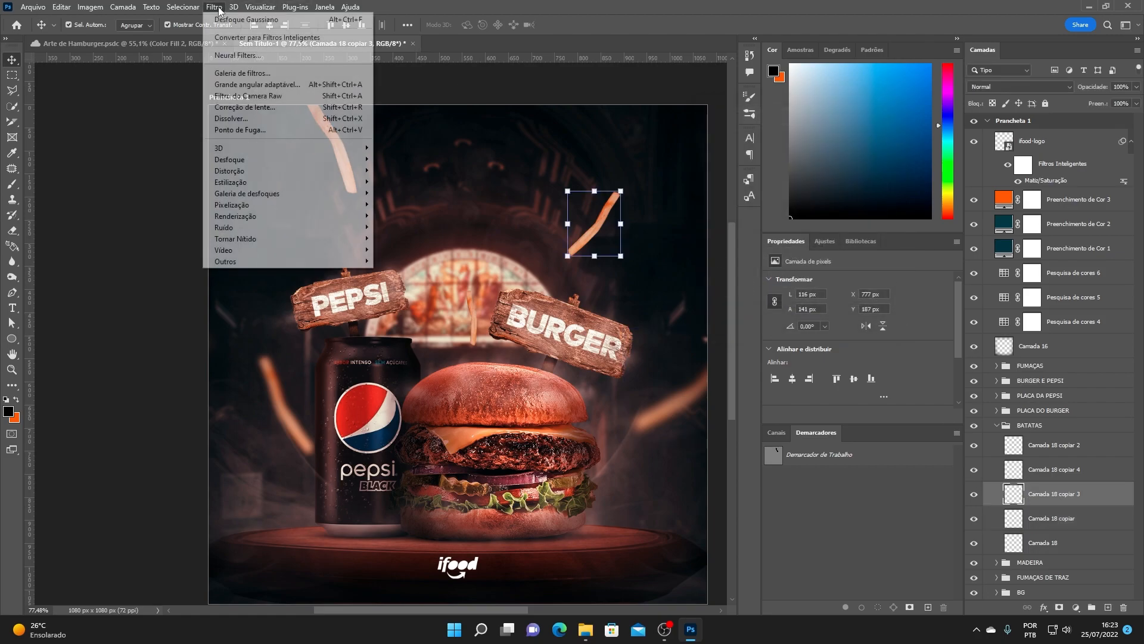
mouse_move(256, 160)
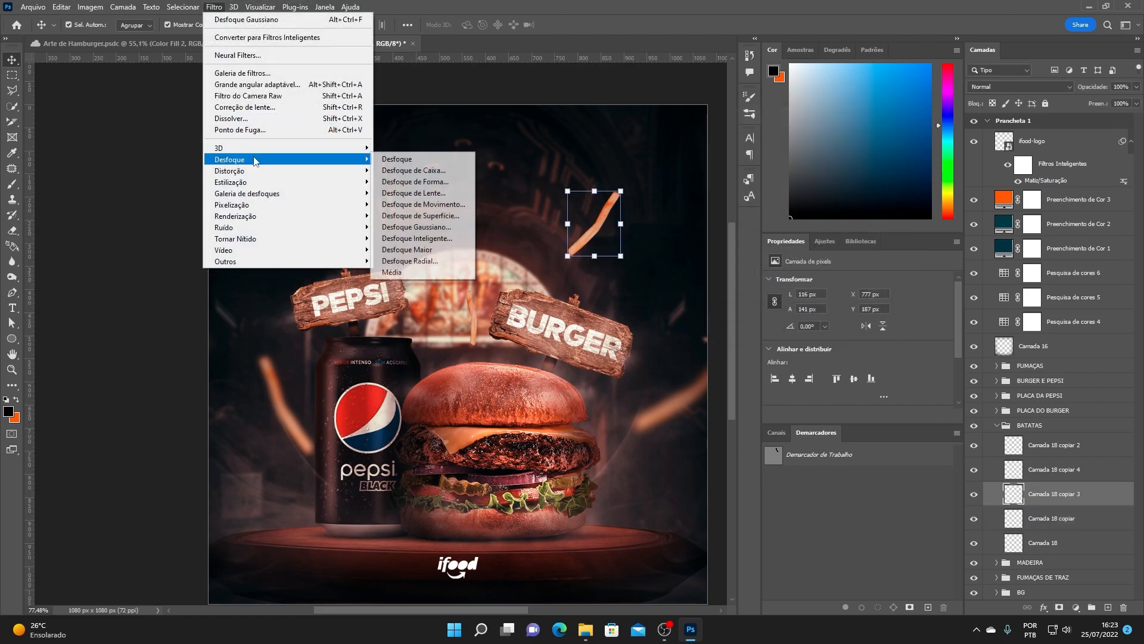
click(423, 205)
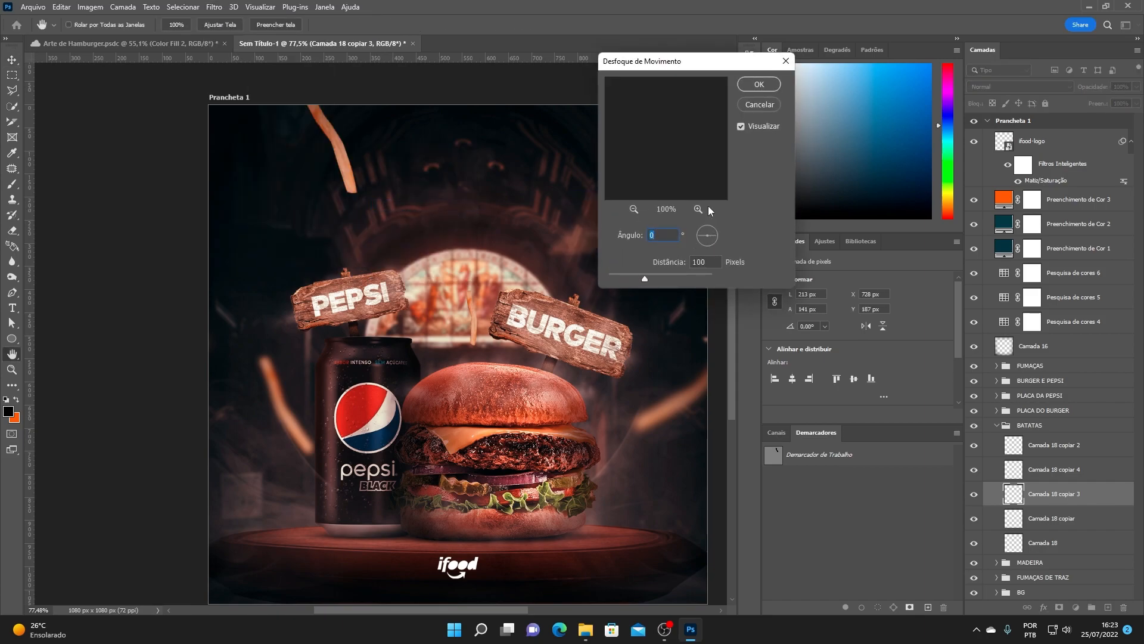
drag(681, 71, 877, 99)
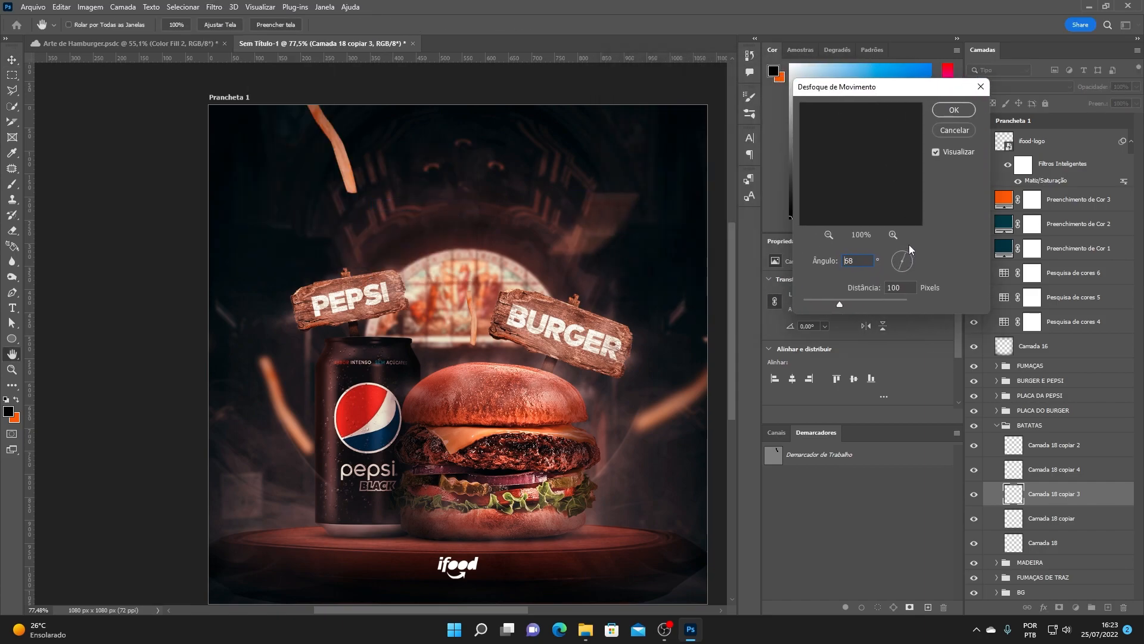
key(Down)
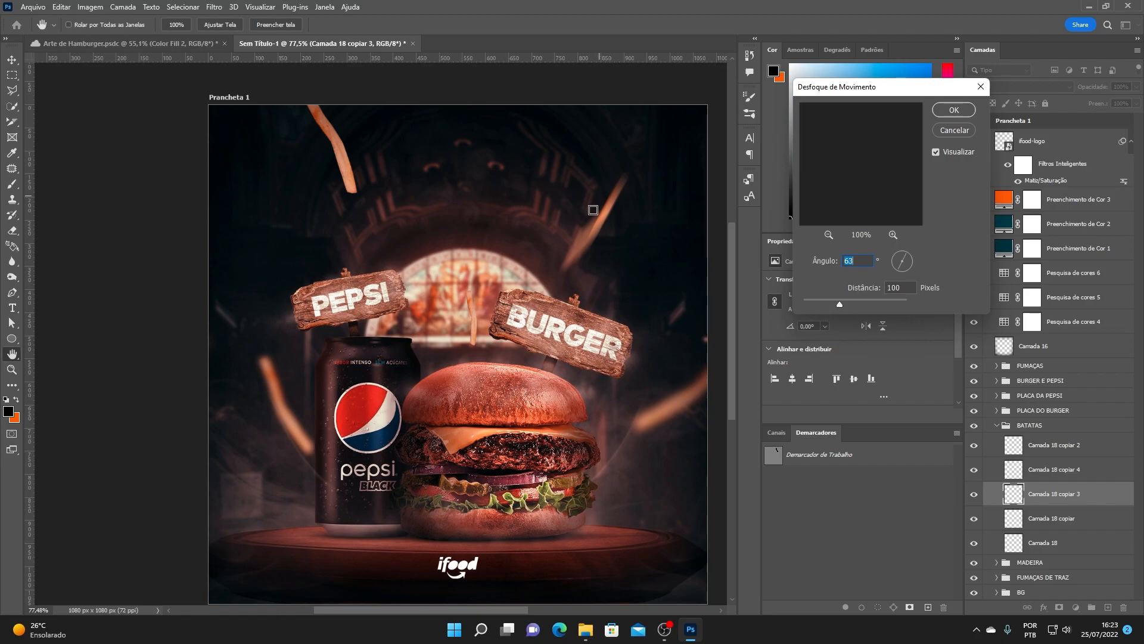
text(56)
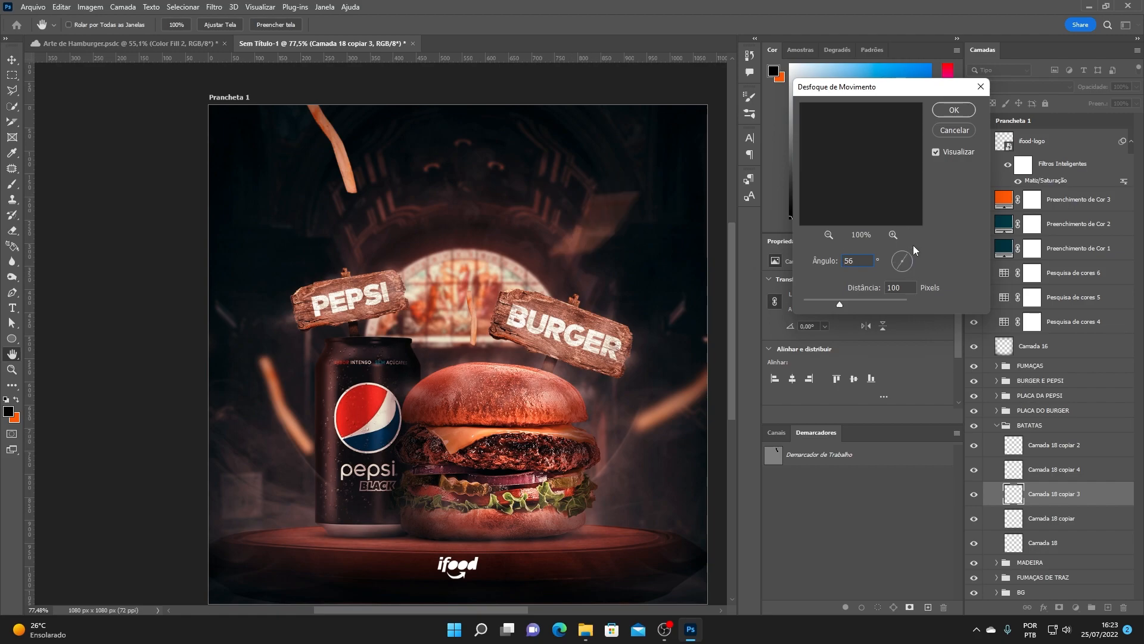
key(ctrl+z)
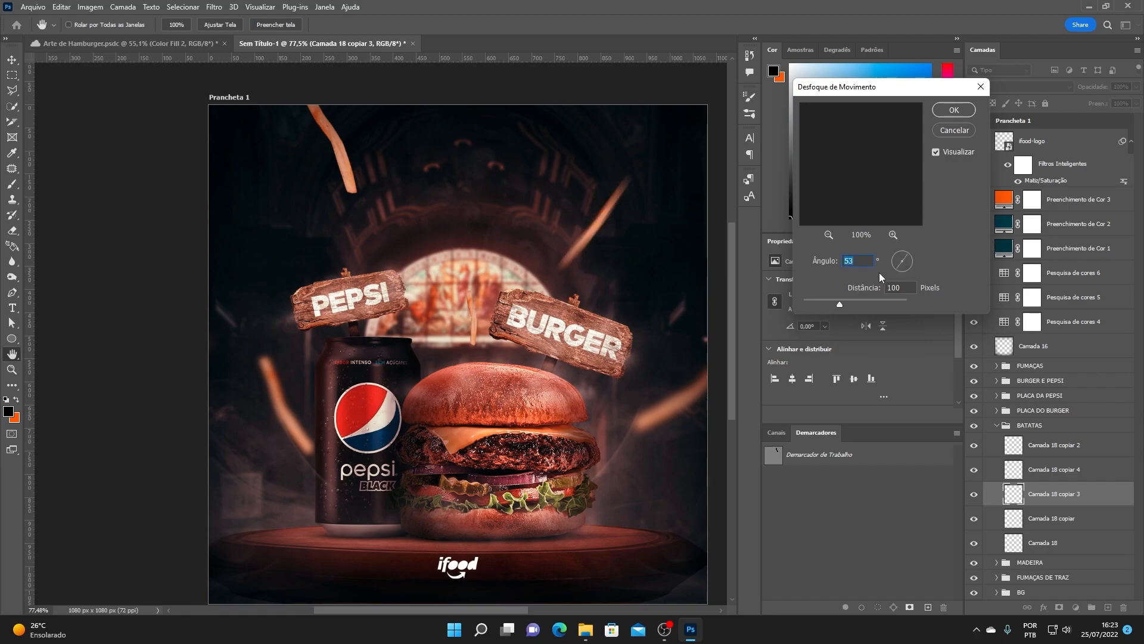
drag(829, 302, 820, 306)
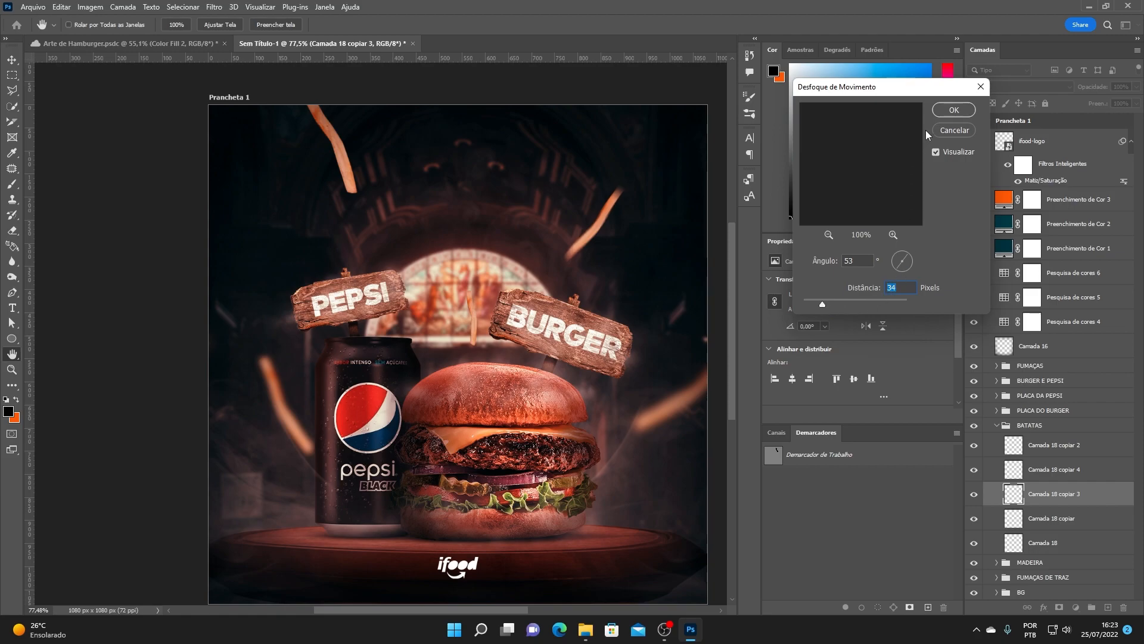
click(948, 108)
- Add a Gaussian Blur with a 6.1-pixel radius to the fry above the BURGER sign
click(213, 8)
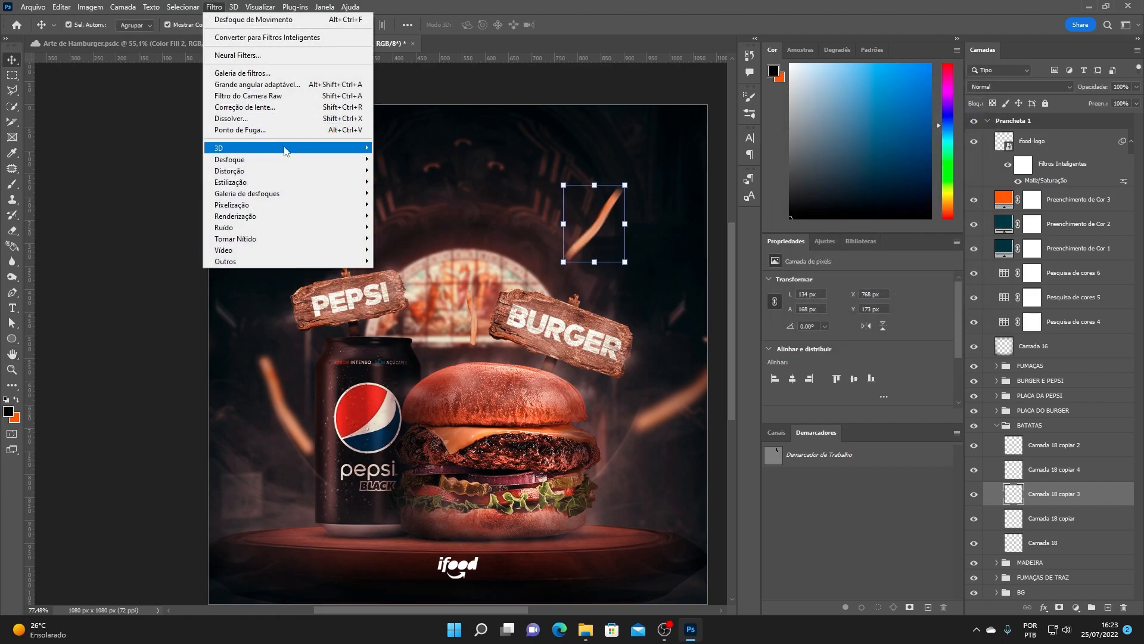
mouse_move(352, 159)
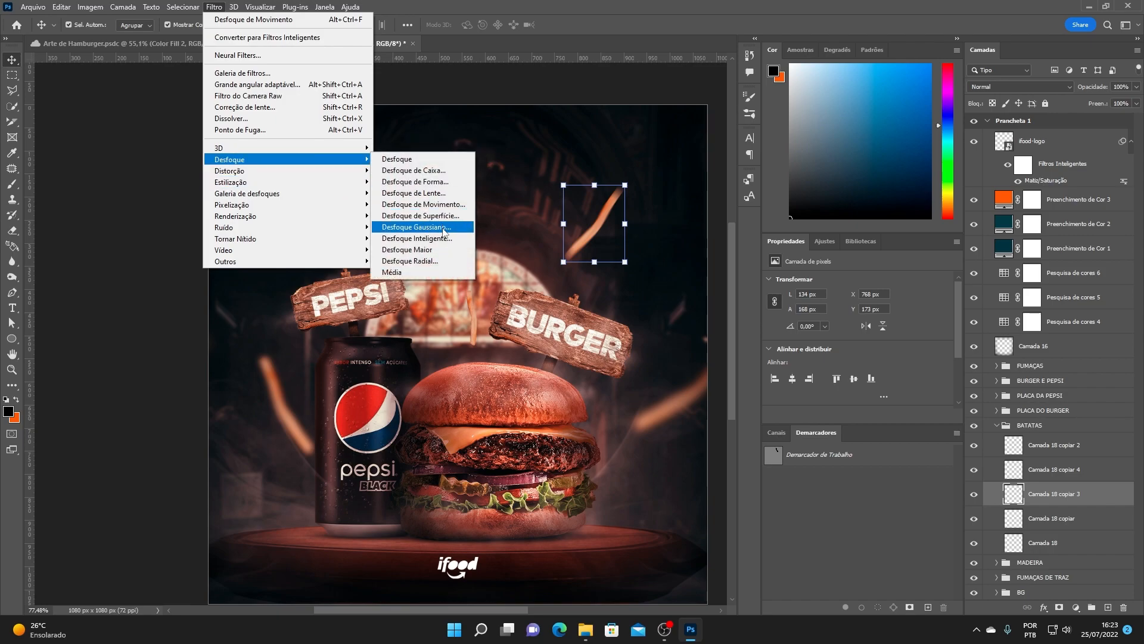
click(447, 227)
drag(741, 292, 742, 295)
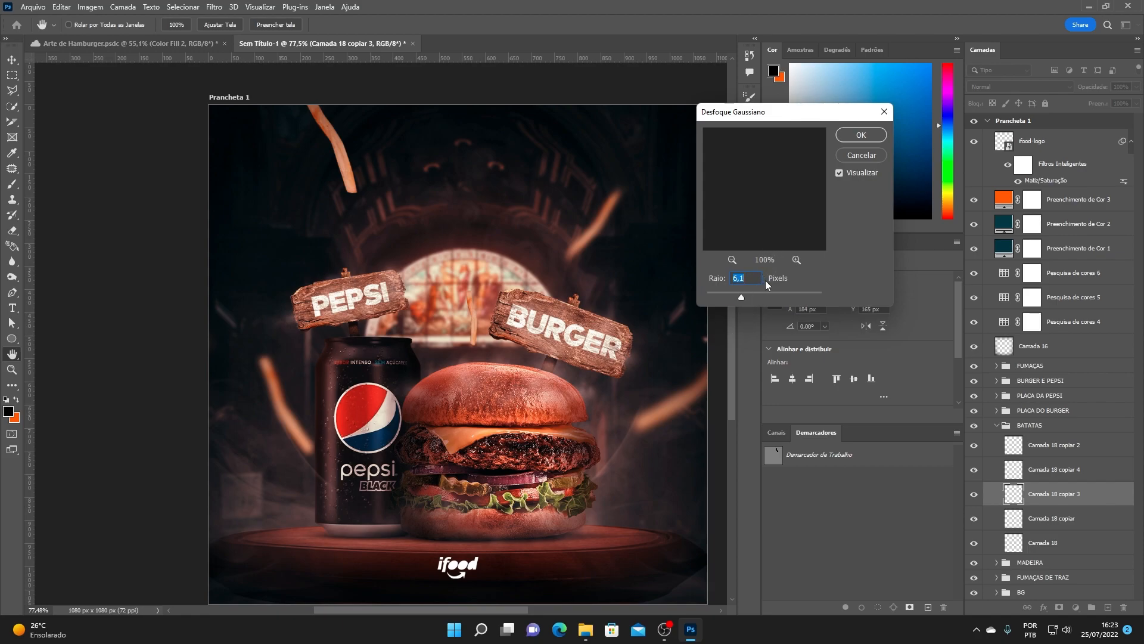
click(860, 137)
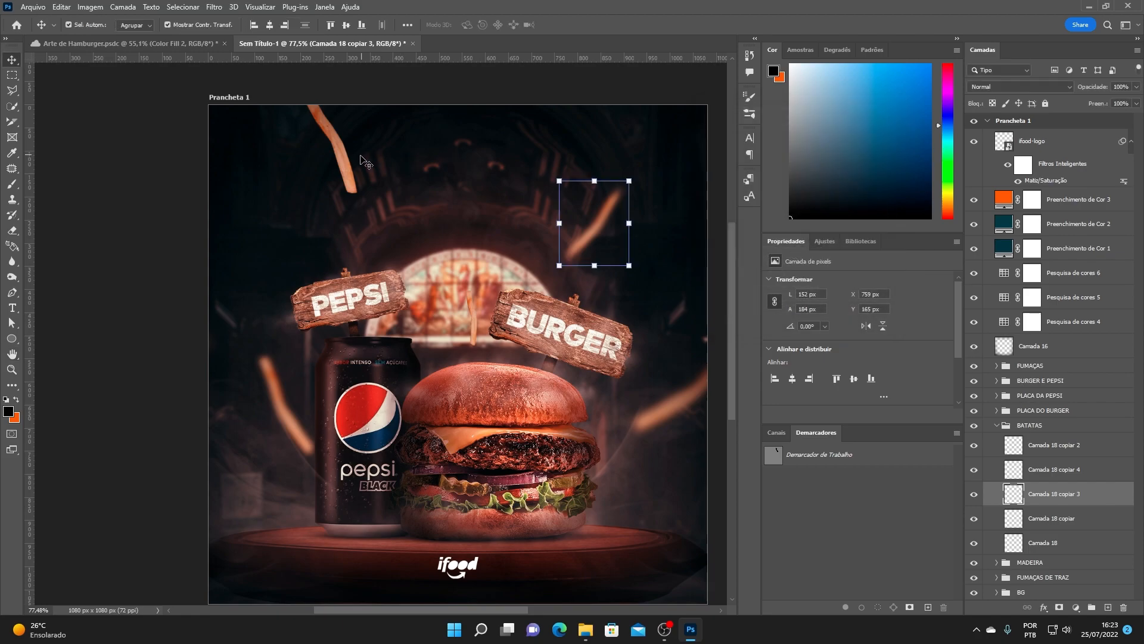
- Apply a Motion Blur at a -82° angle and 34 pixels distance to the fry above the PEPSI sign, layer Camada 18 copiar 4
click(351, 165)
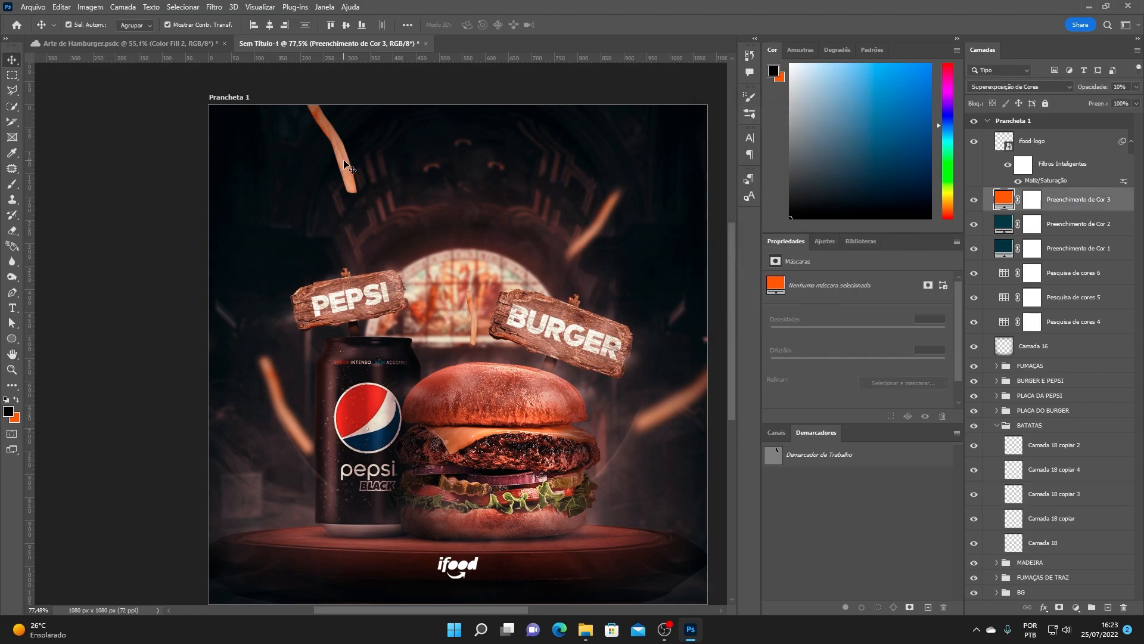
click(1057, 472)
click(214, 7)
mouse_move(256, 146)
click(423, 203)
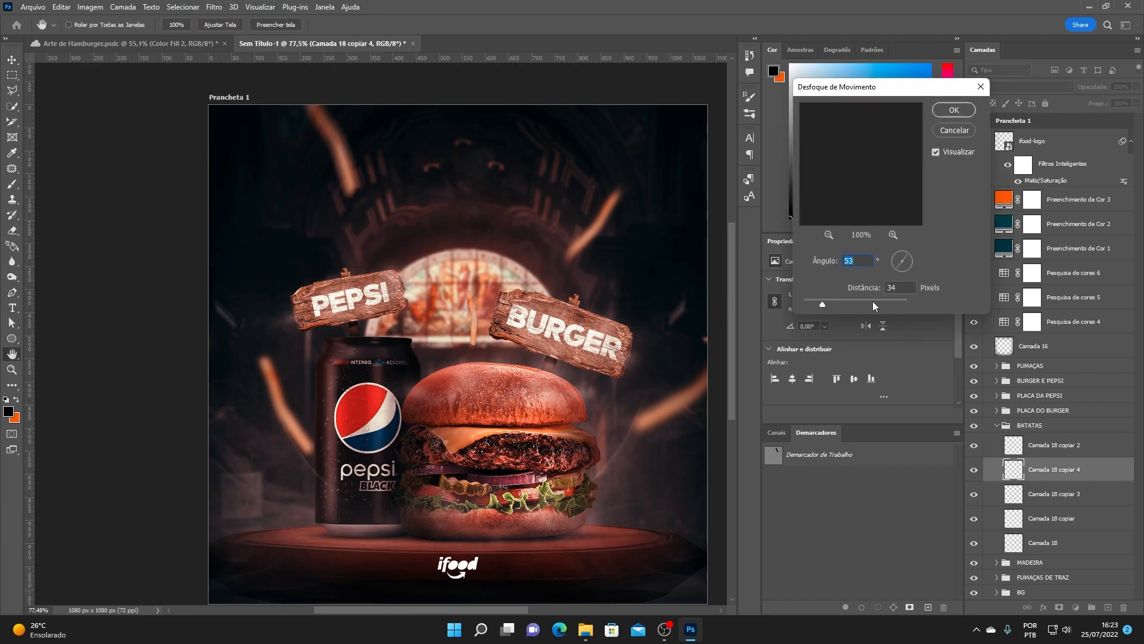
drag(899, 264, 905, 279)
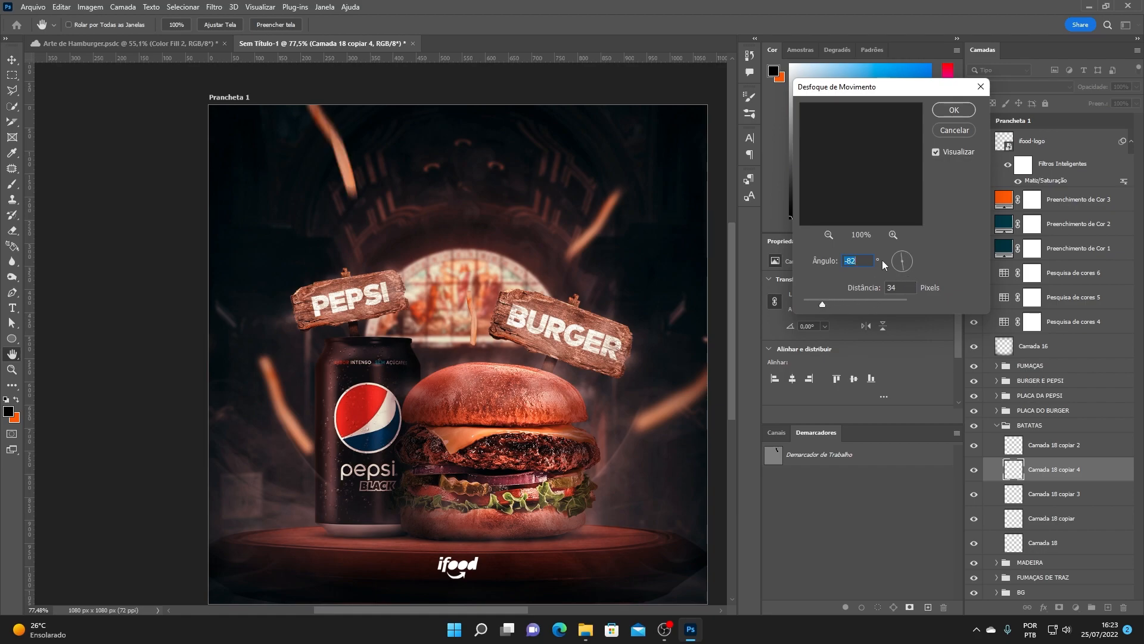
click(959, 111)
- Add a Gaussian Blur to the fry above the PEPSI sign, layer Camada 18 copiar 4
click(223, 6)
mouse_move(256, 161)
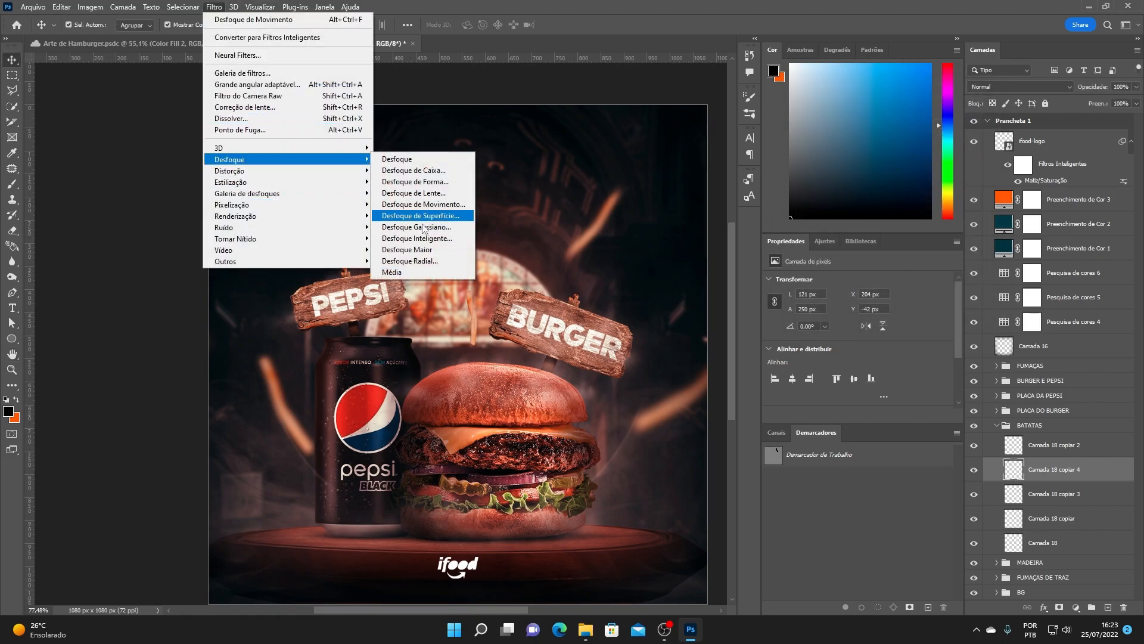
click(438, 227)
drag(750, 296, 757, 295)
click(858, 135)
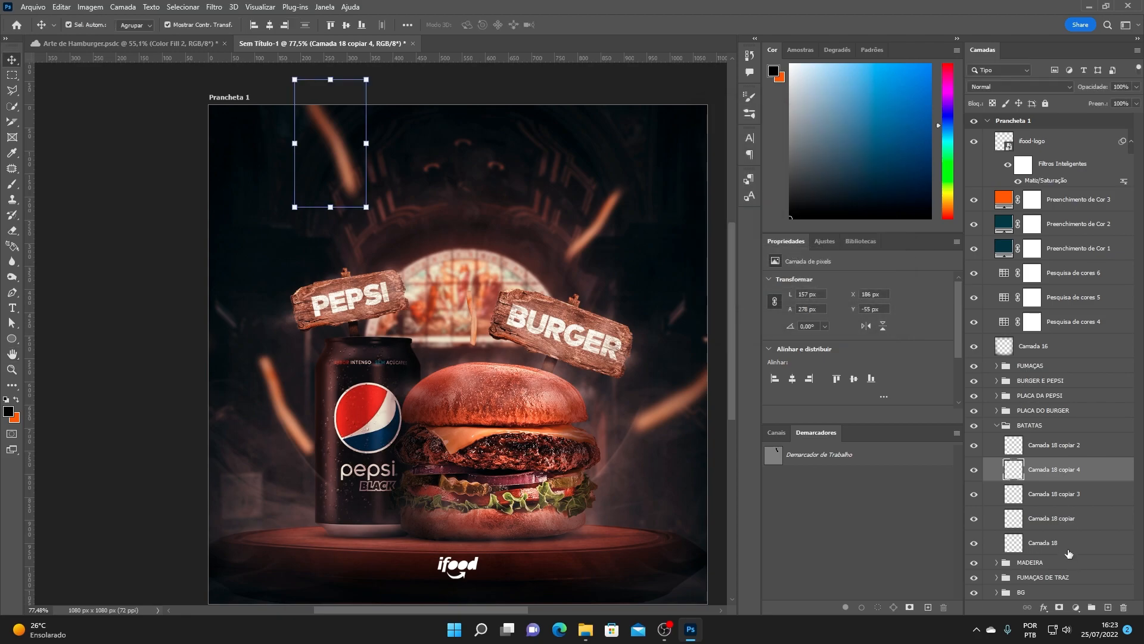
- Apply a Gaussian Blur with a 4.0-pixel radius to the small fry between the two signs, layer Camada 18 copiar 2
click(1046, 499)
click(1056, 447)
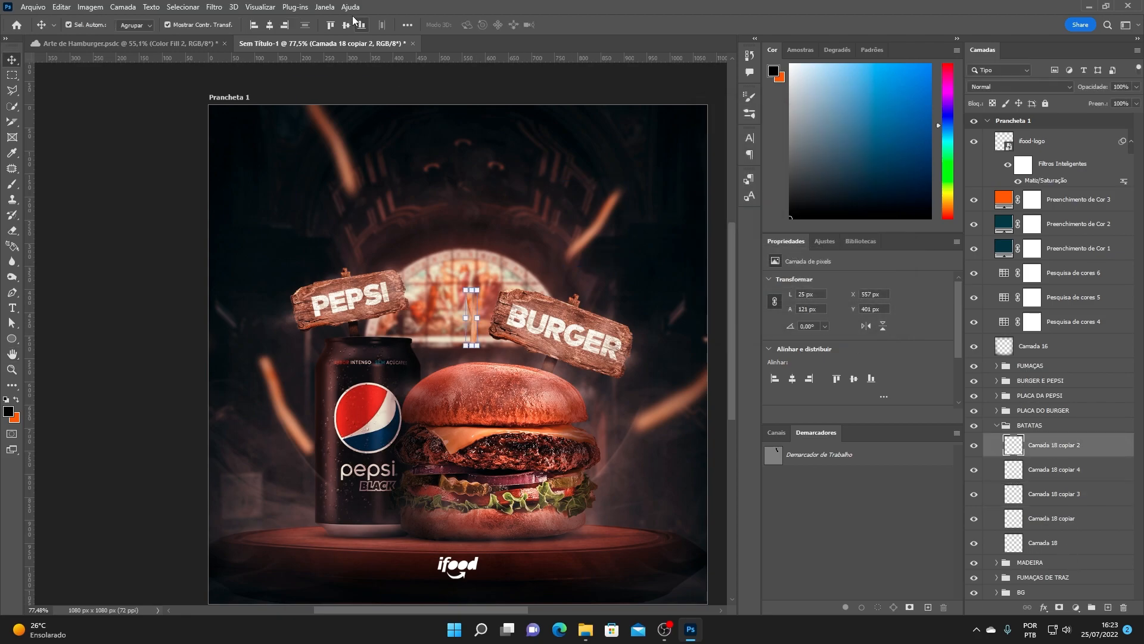
click(214, 7)
mouse_move(253, 165)
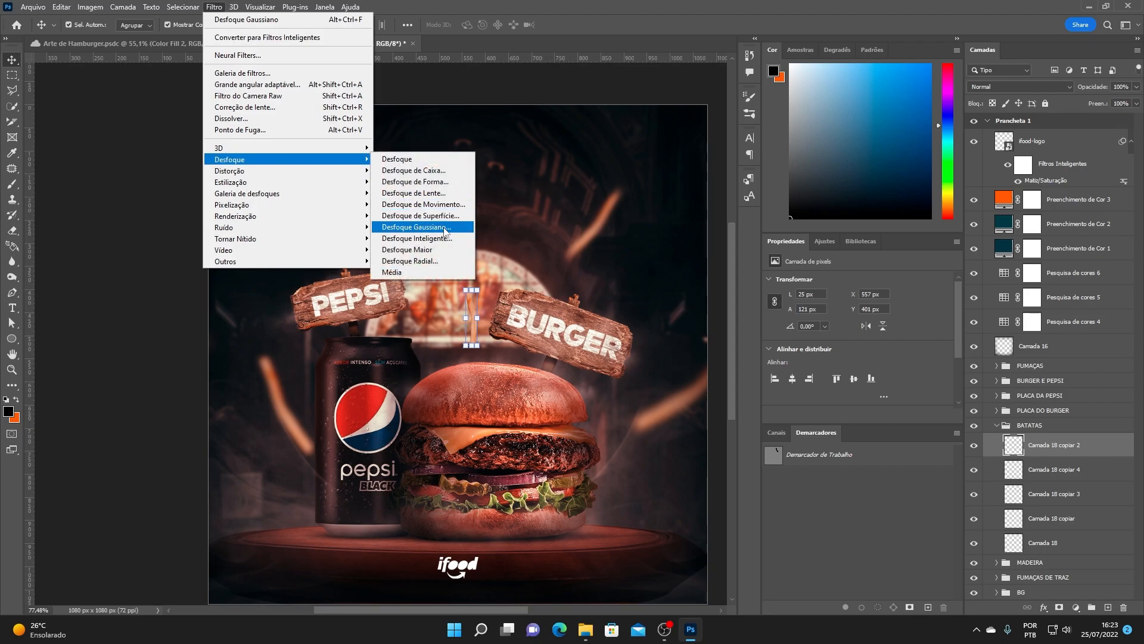
click(416, 227)
click(731, 296)
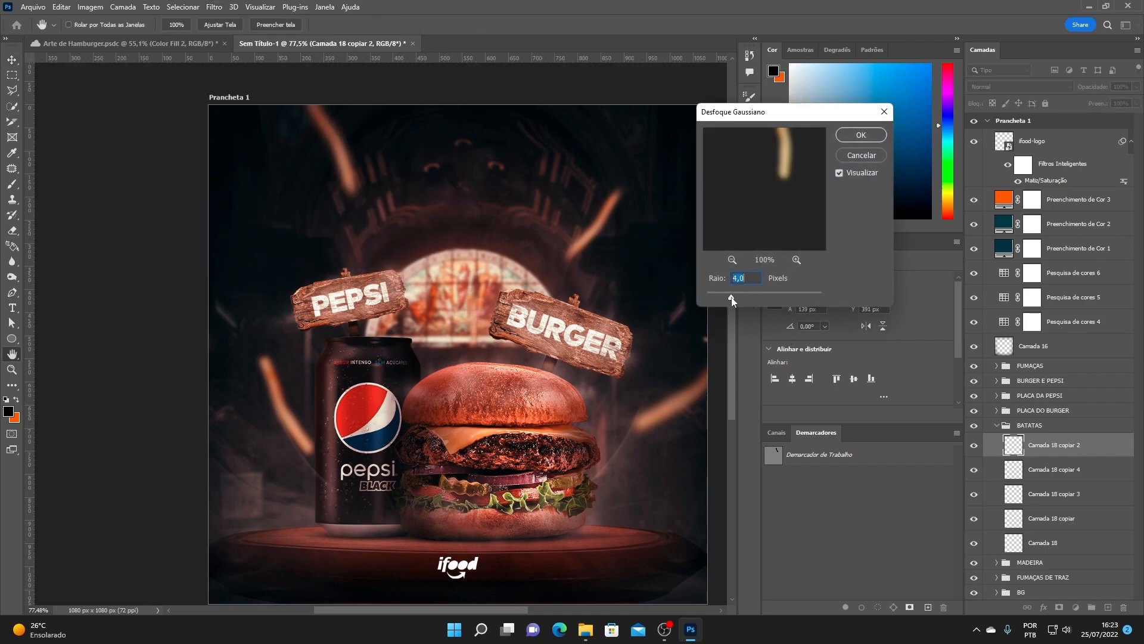
click(843, 138)
- Apply a Motion Blur running along the length of the small fry between the signs, layer Camada 18 copiar 2
click(214, 7)
mouse_move(233, 160)
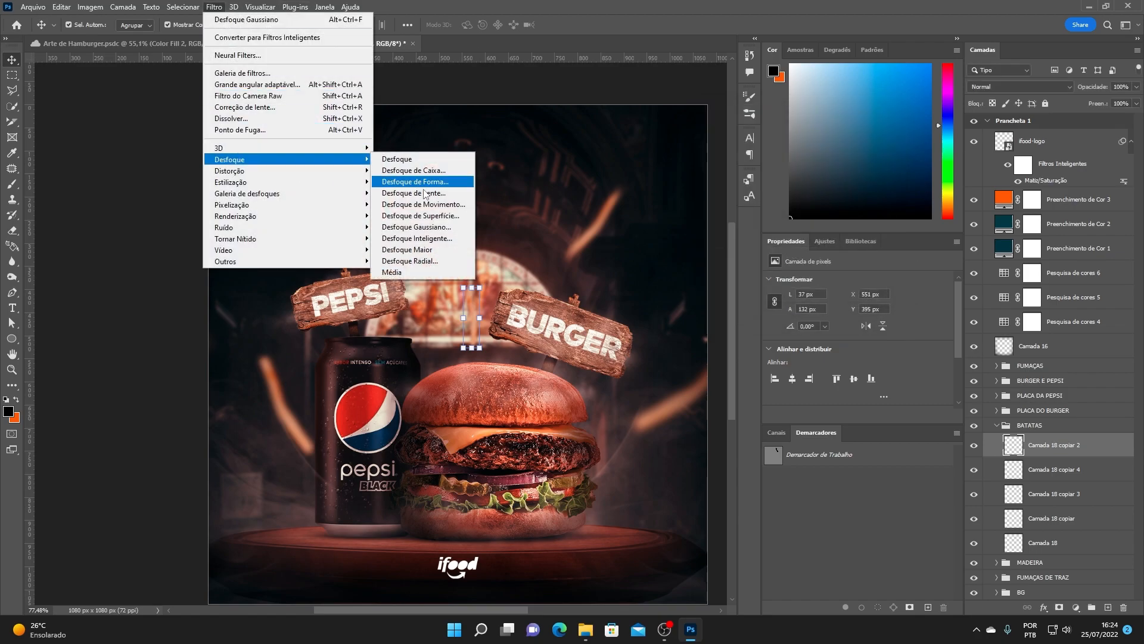
click(415, 205)
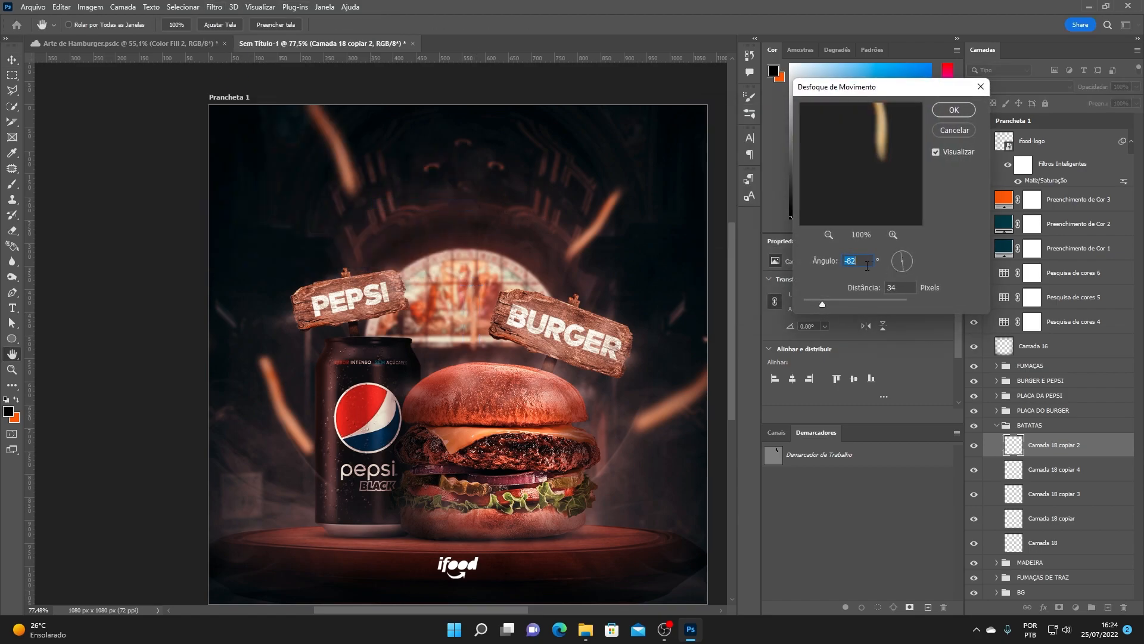
text(0)
drag(822, 302, 831, 305)
click(820, 262)
key(Return)
- Check the blurred fries across the whole composition and collapse the BATATAS group
scroll(477, 328, up, 2)
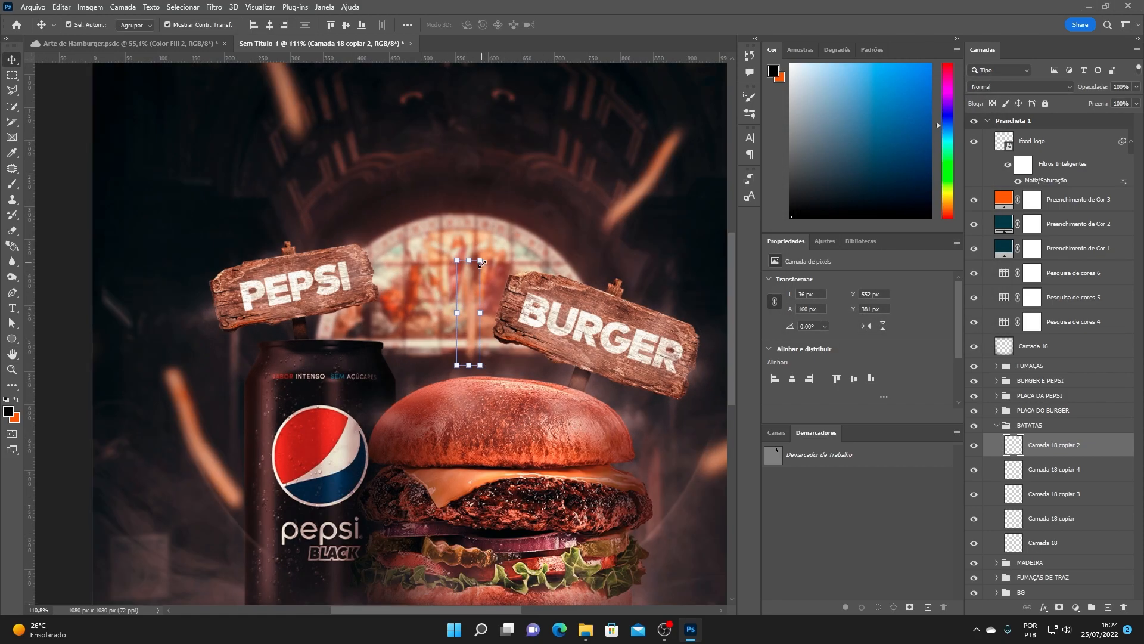
click(472, 322)
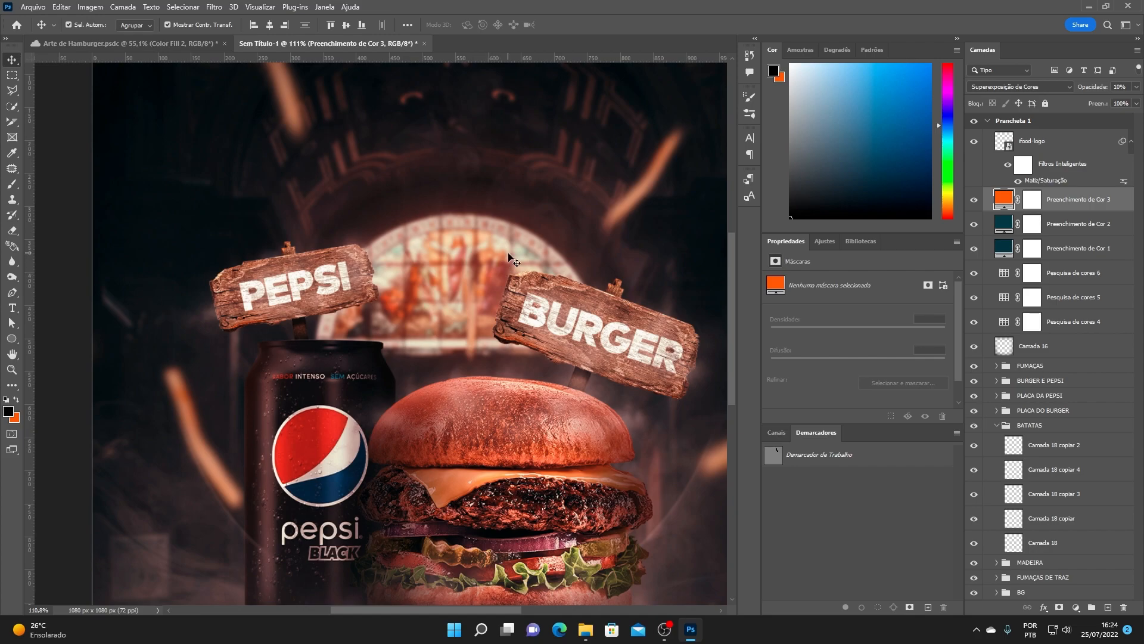
scroll(509, 257, down, 4)
ctrl+click(475, 522)
scroll(506, 470, up, 1)
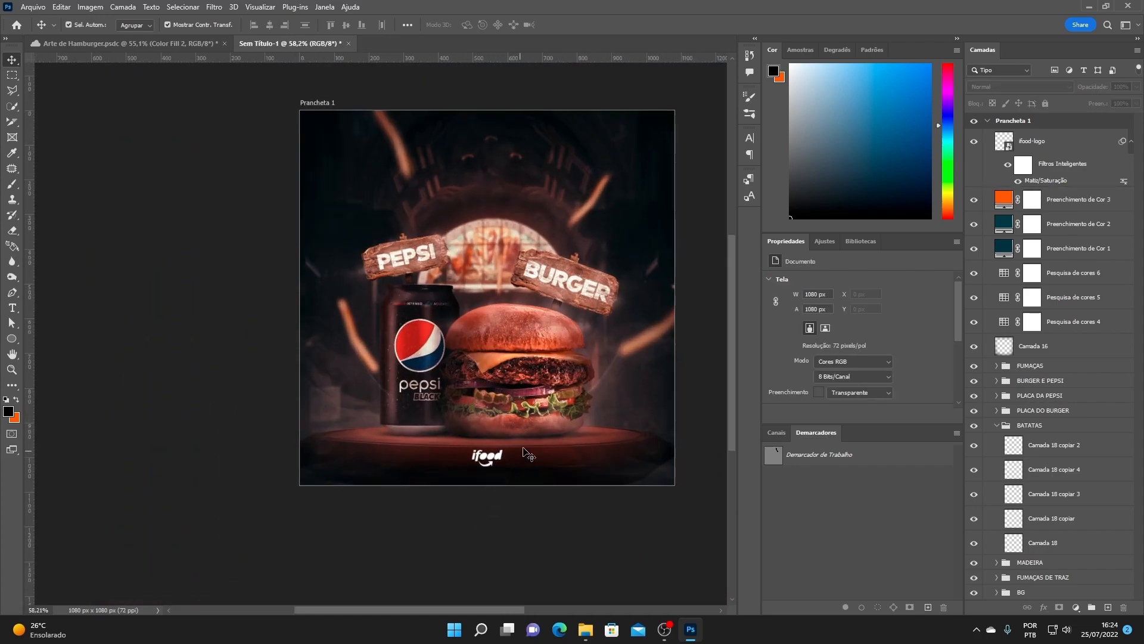
drag(562, 410, 518, 432)
scroll(519, 432, up, 3)
drag(522, 337, 517, 366)
scroll(444, 287, down, 2)
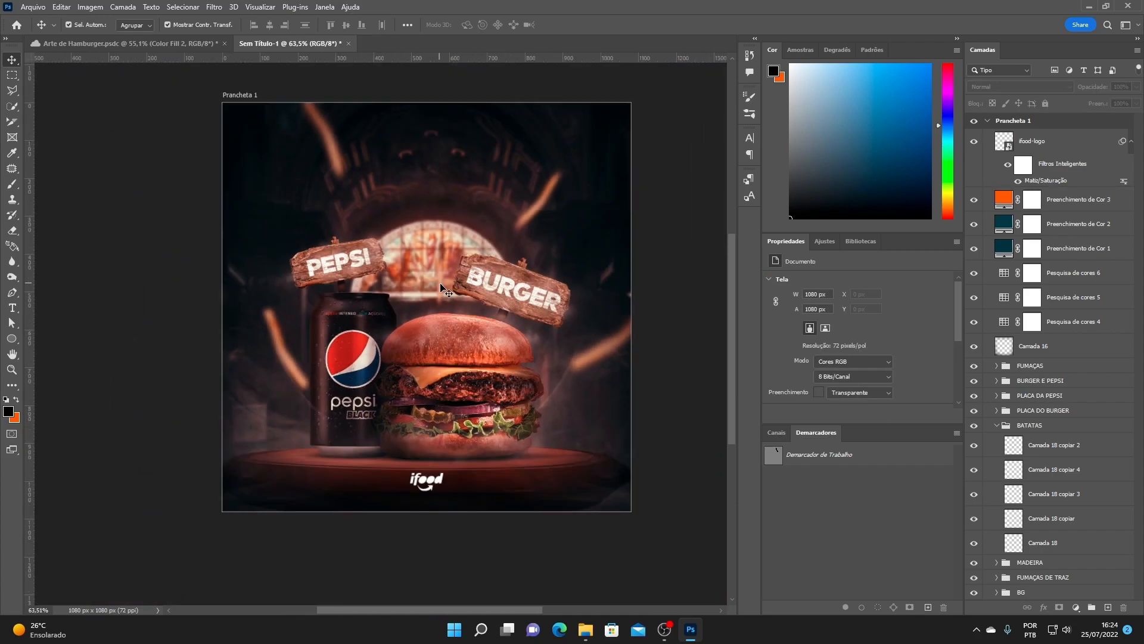
click(996, 425)
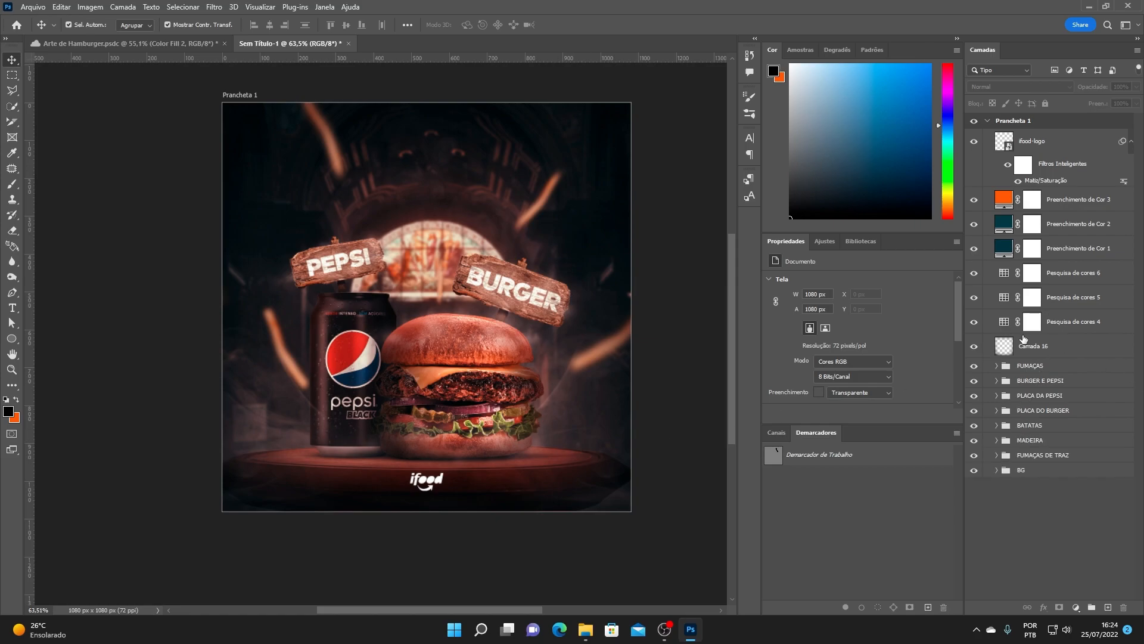
- Place the spark image __014__ from the ARQUIVOS DA AULA folder directly above the FUMAÇAS group
click(1030, 366)
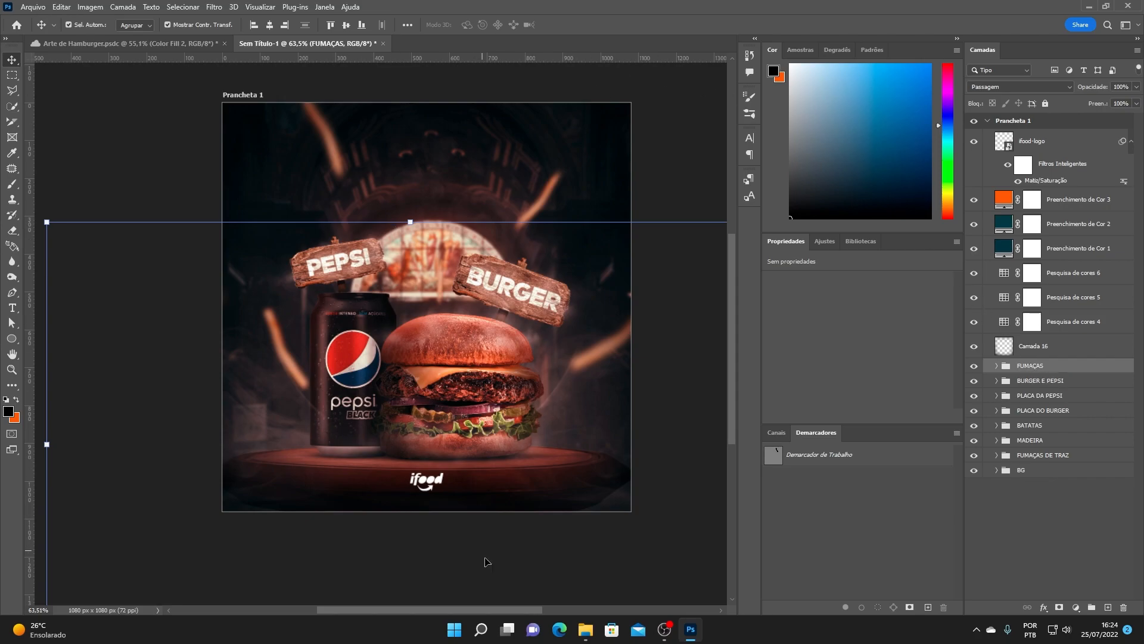
mouse_move(585, 629)
click(608, 551)
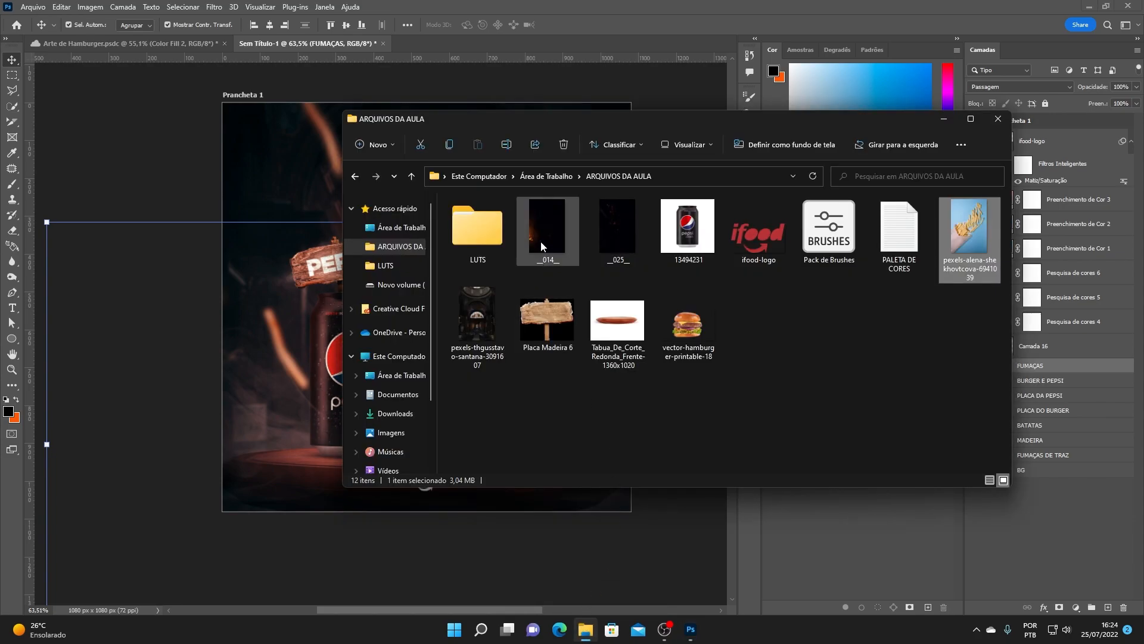
click(541, 245)
drag(542, 232, 486, 225)
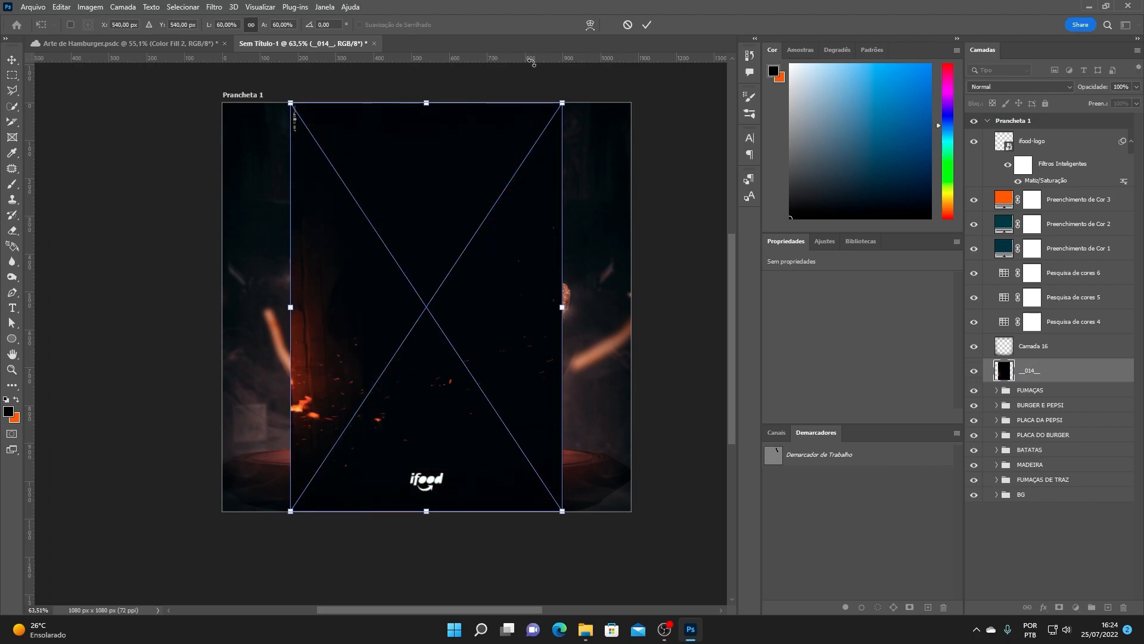
- Enlarge the __014__ spark image to about 940 × 1410 px and position it at about X -30, Y -62 px
drag(564, 100, 630, 85)
drag(439, 137, 400, 137)
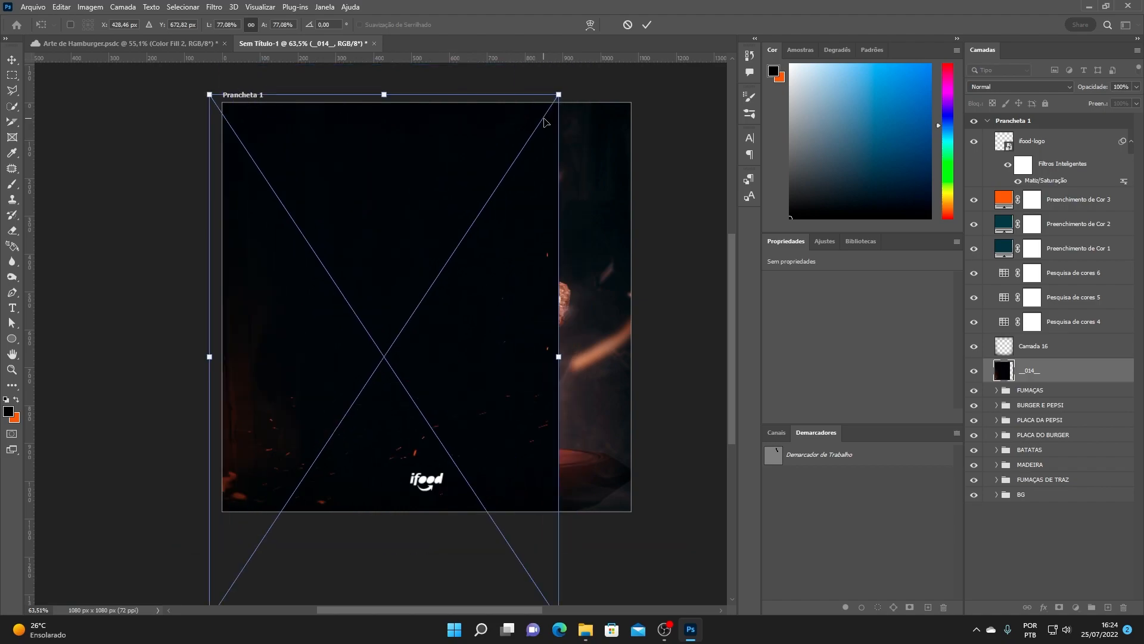
drag(566, 94, 568, 88)
drag(432, 219, 434, 207)
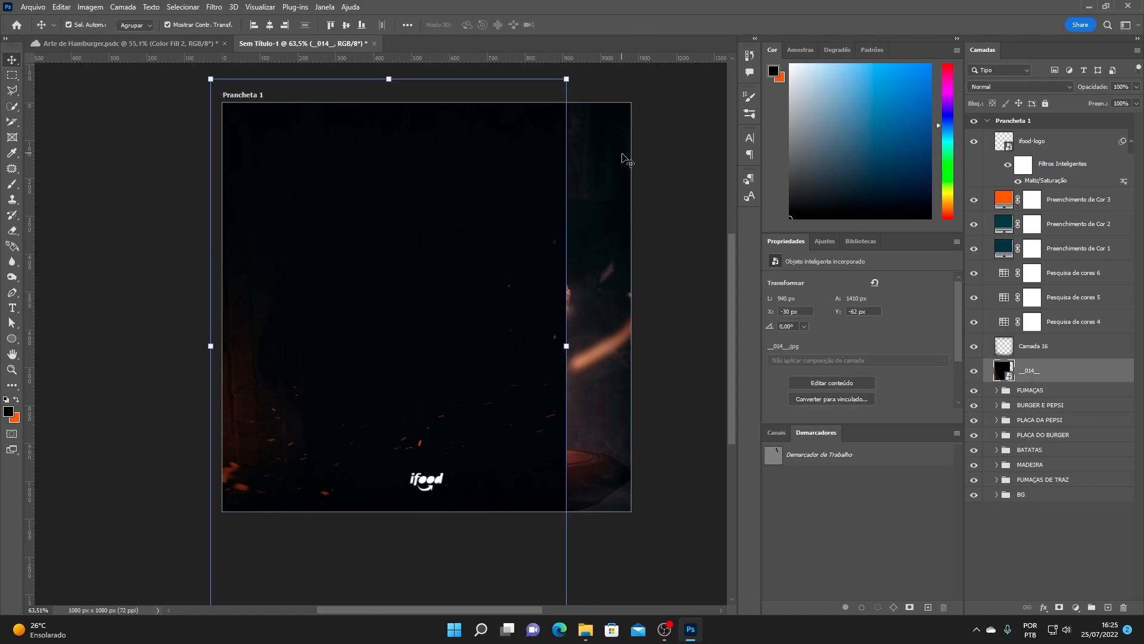
- Set the __014__ layer's blend mode to Clarear and move it below the FUMAÇAS group
click(987, 88)
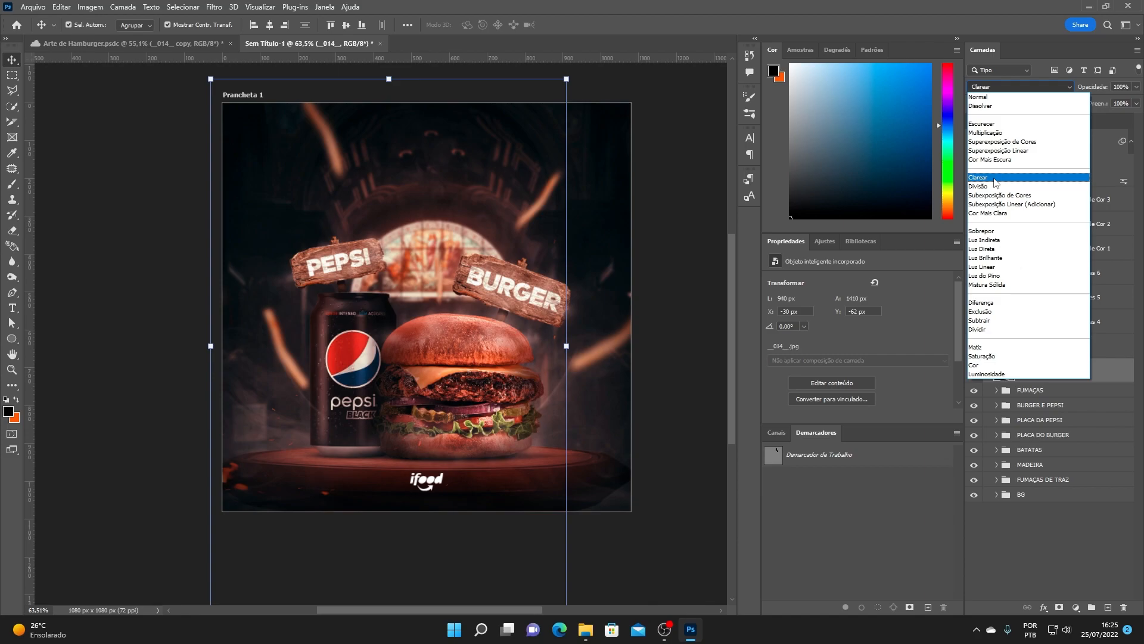
click(994, 179)
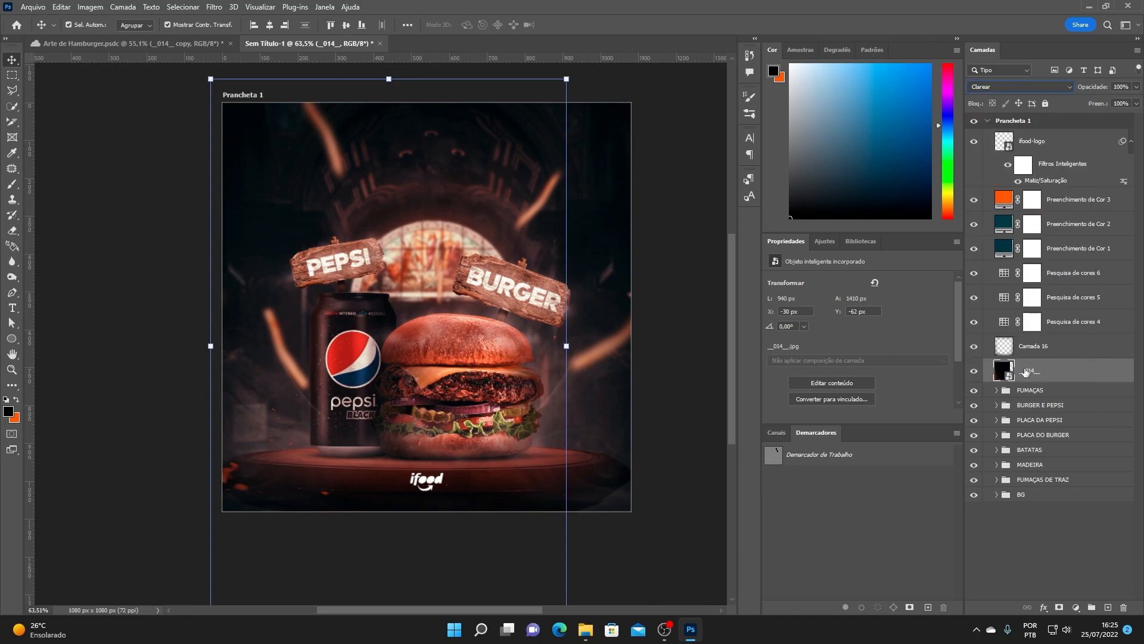
drag(1041, 379, 1038, 402)
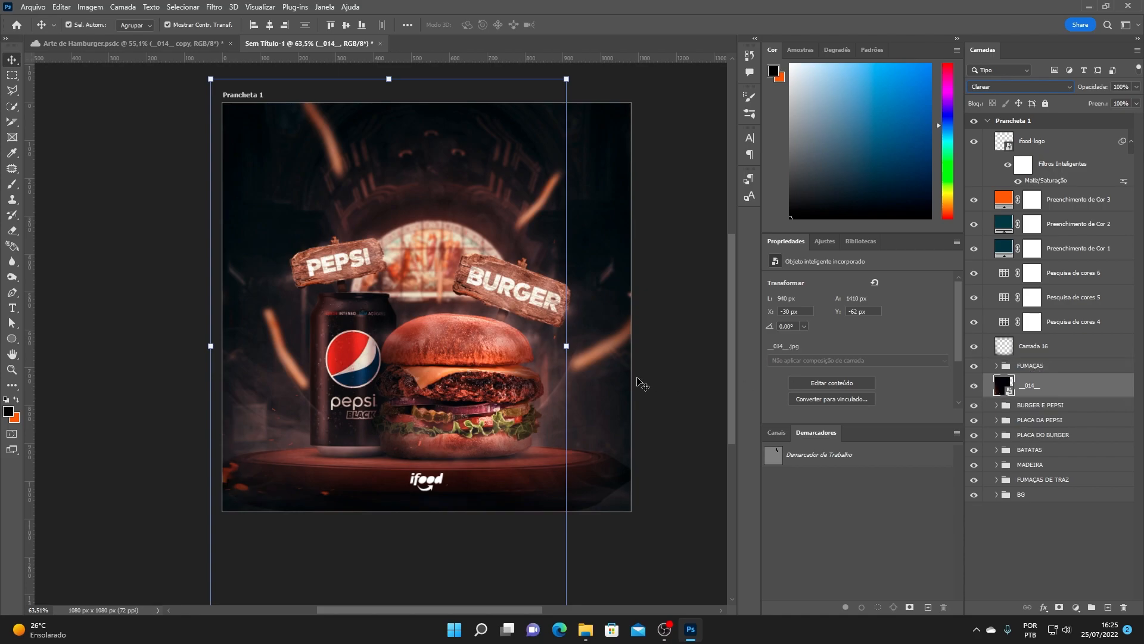
- Reposition the __014__ spark layer to about X -14, Y -78 px so its embers sit by the board's edge
key(ctrl+t)
drag(250, 425, 264, 398)
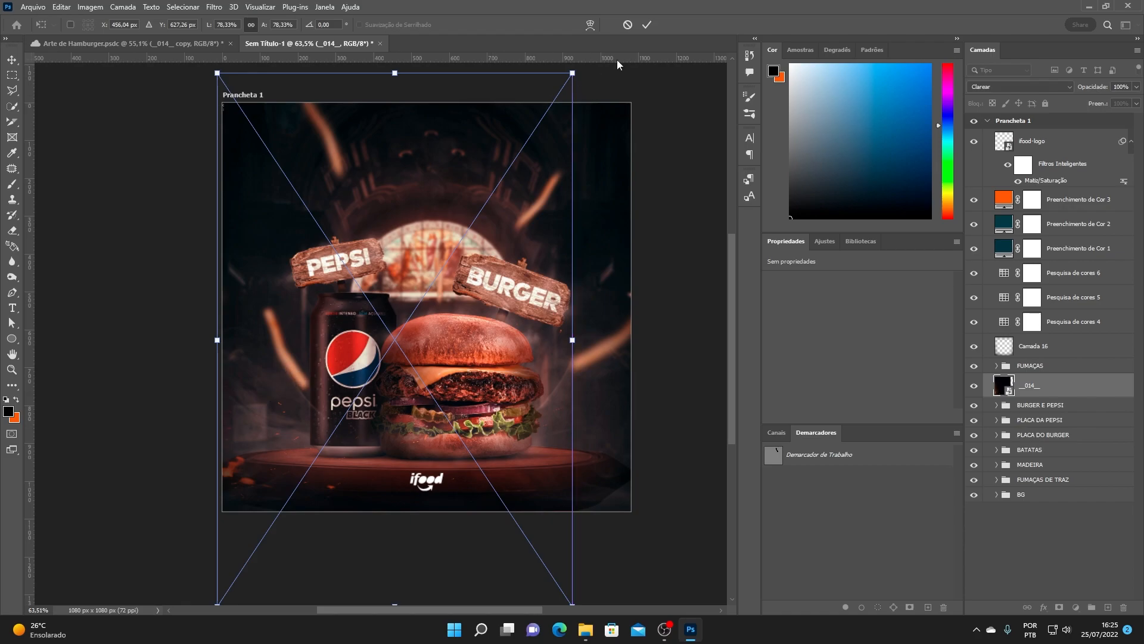
click(646, 25)
key(Return)
- Duplicate the __014__ spark layer and flip the copy horizontally
key(ctrl+j)
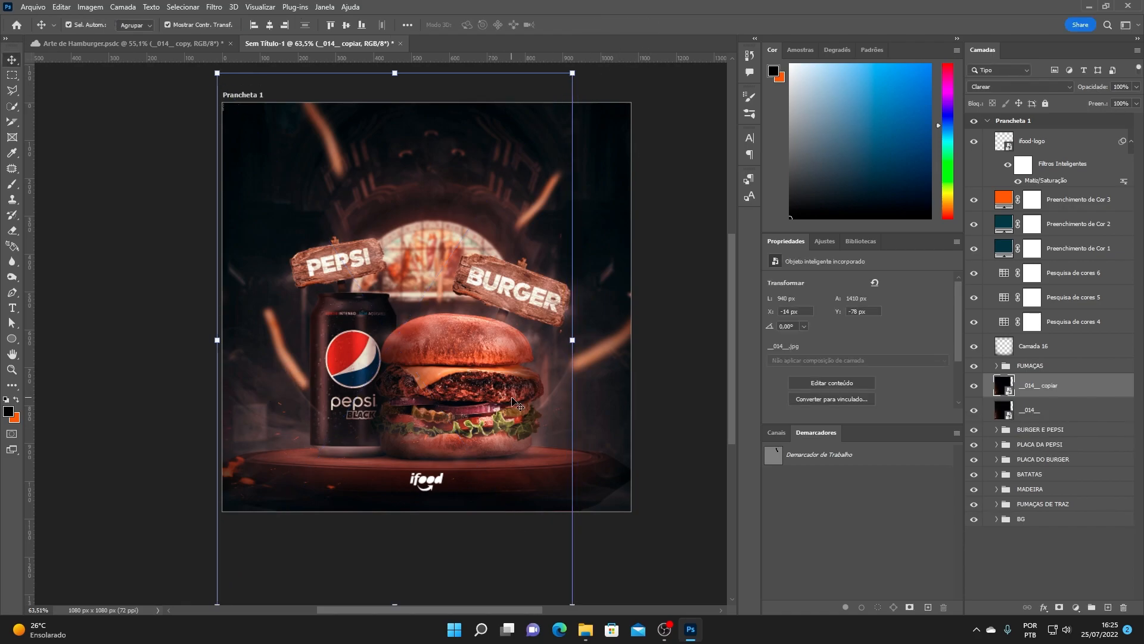
key(ctrl+t)
right_click(476, 356)
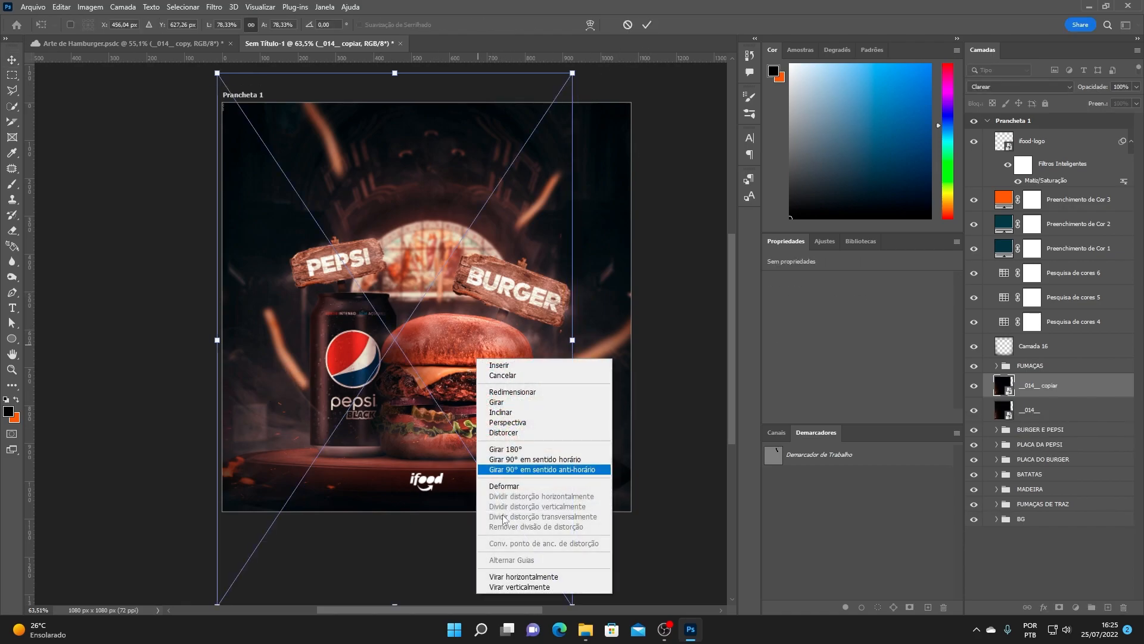
click(512, 577)
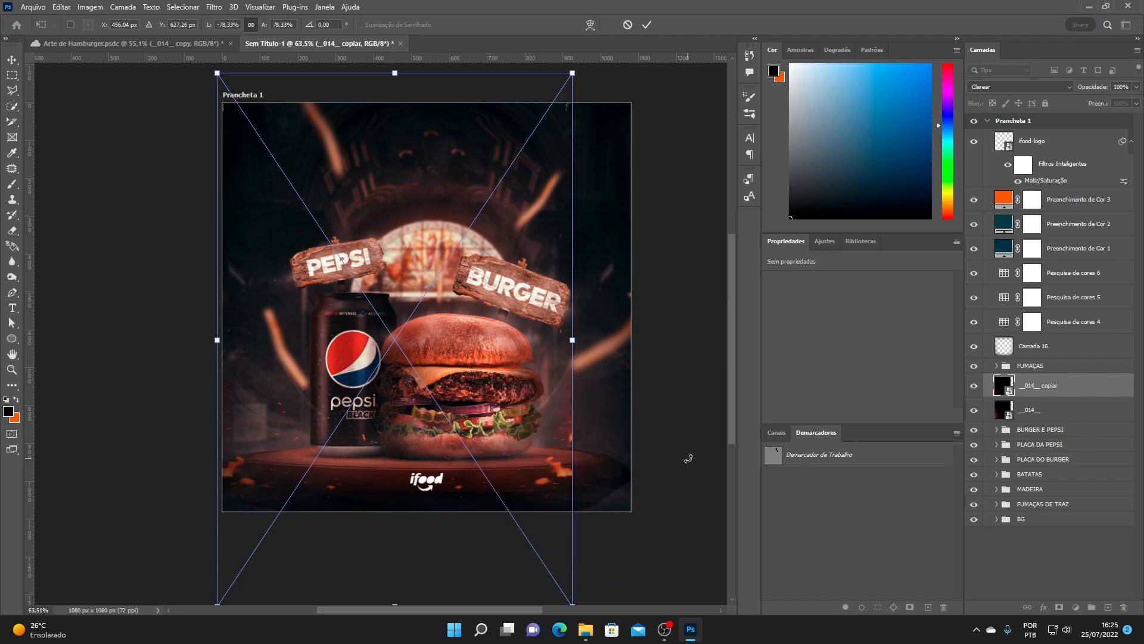
click(647, 24)
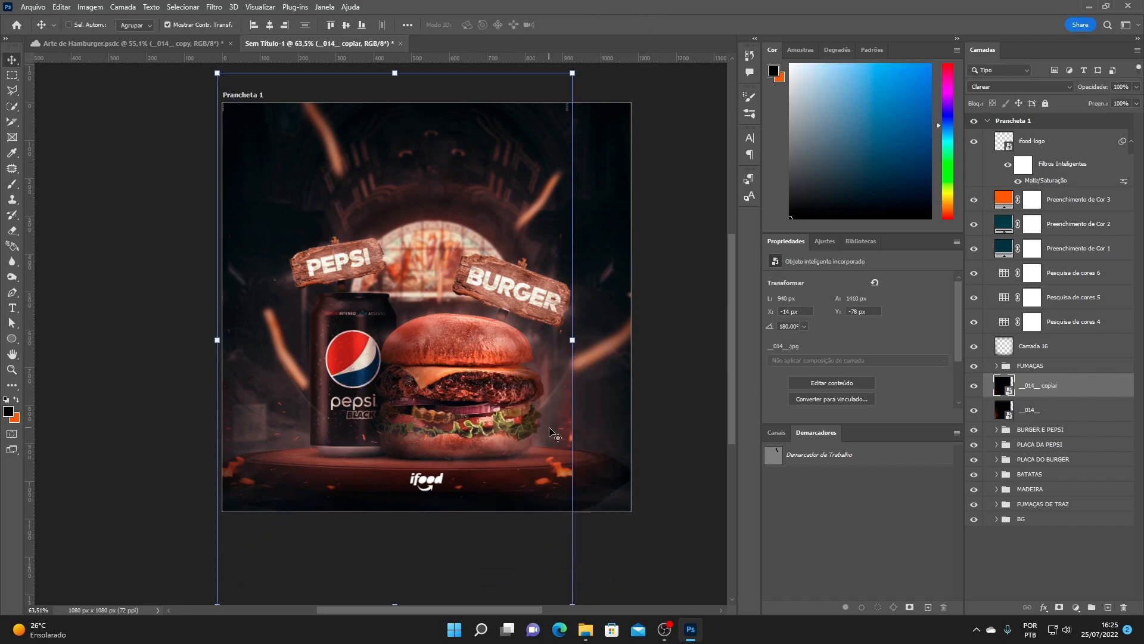
- Move the flipped spark copy to the artboard's opposite side, at about X 186, Y -96 px
key(ctrl+t)
drag(552, 445, 628, 441)
key(Return)
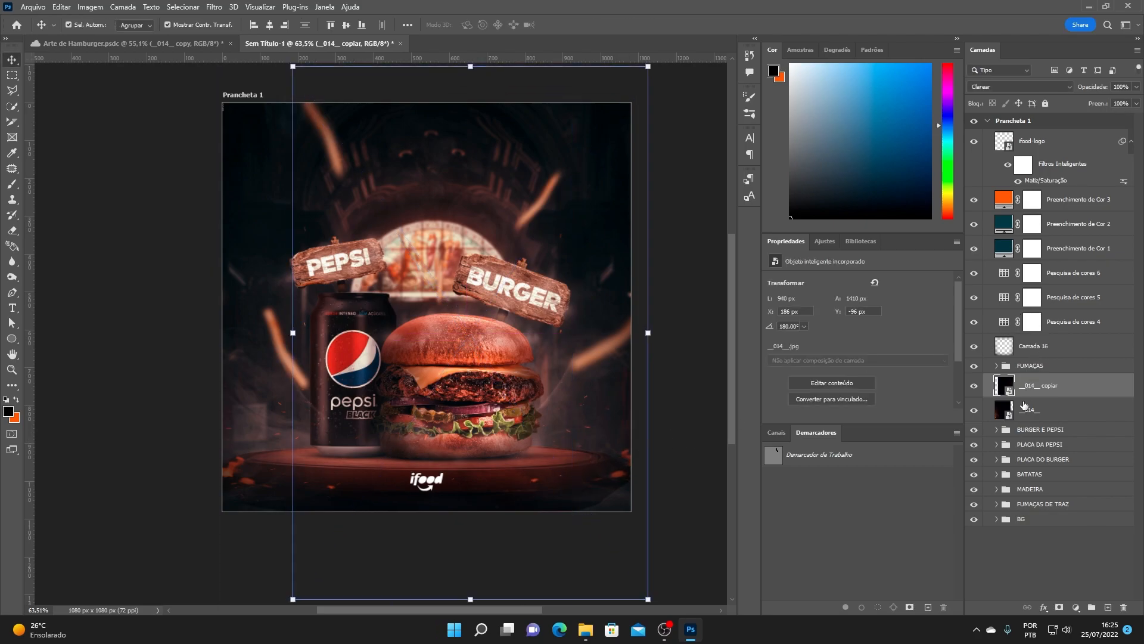
- Align the vertical centers of the two spark layers, __014__ and __014__ copiar, and deselect them
shift+click(1027, 409)
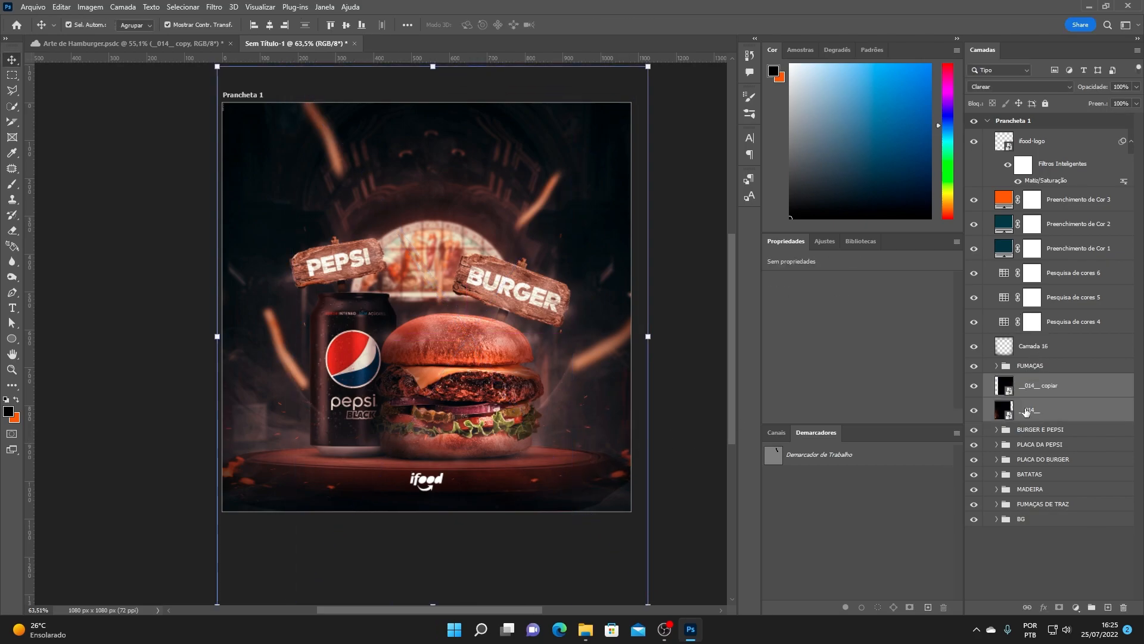
click(348, 29)
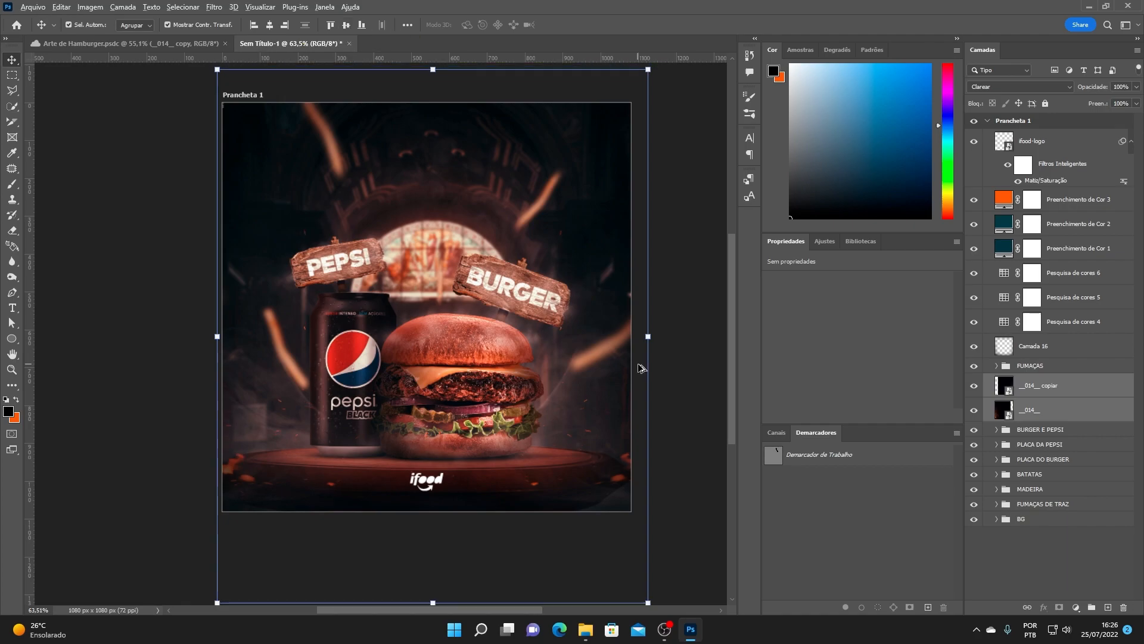
scroll(626, 362, down, 1)
click(689, 329)
scroll(484, 441, up, 3)
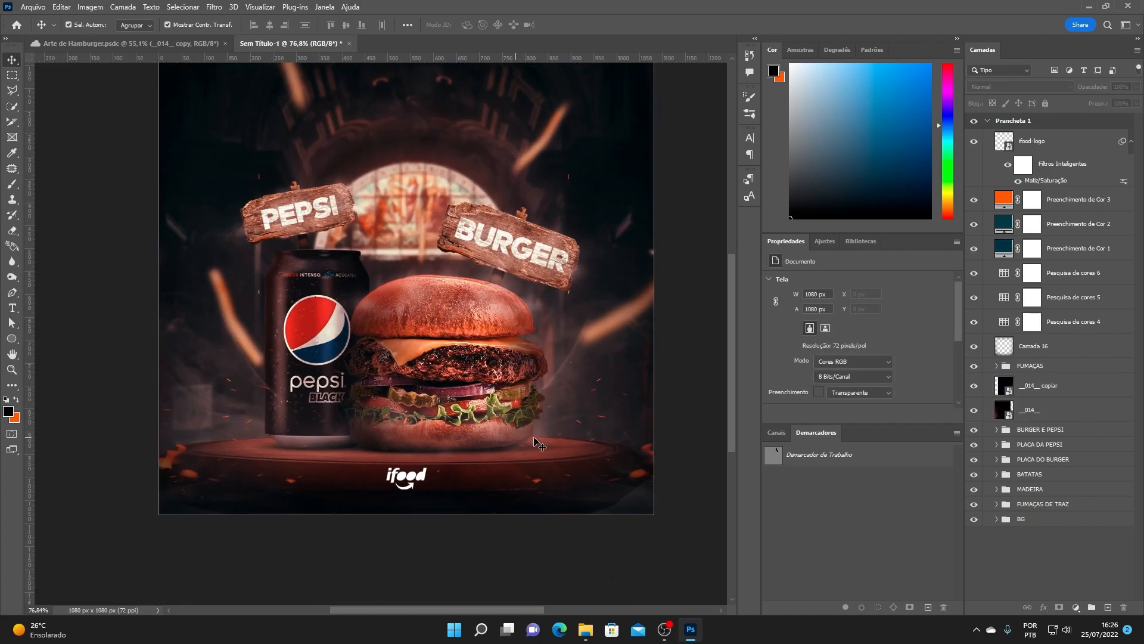
- Group the two spark layers and center the group horizontally on the artboard
click(1043, 386)
shift+click(1024, 416)
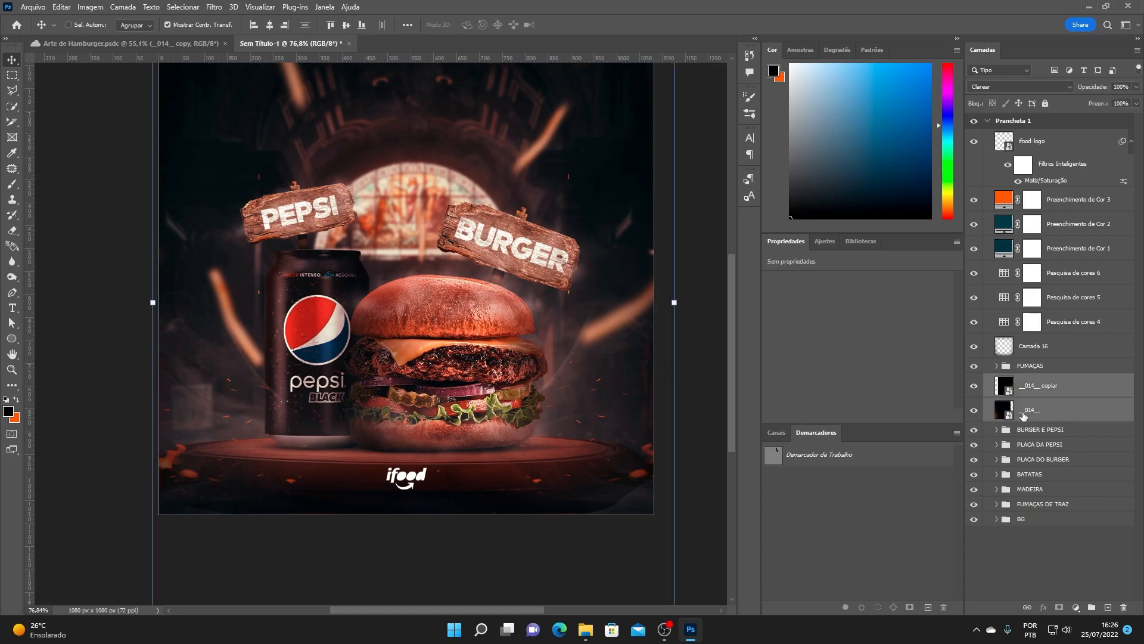
key(ctrl+g)
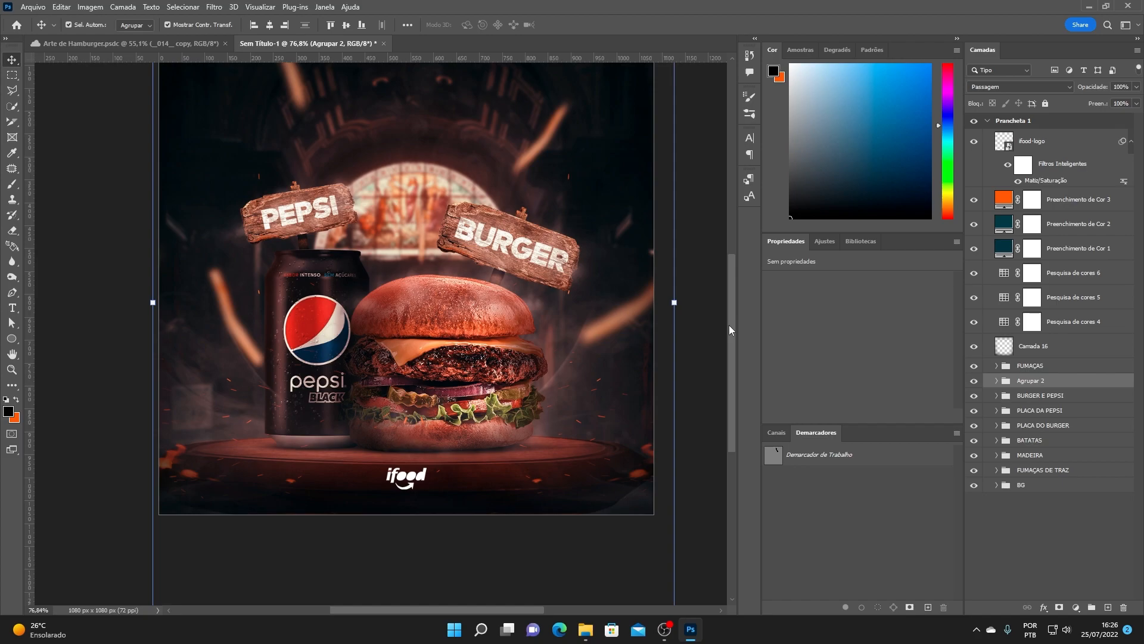
click(270, 26)
scroll(526, 281, down, 3)
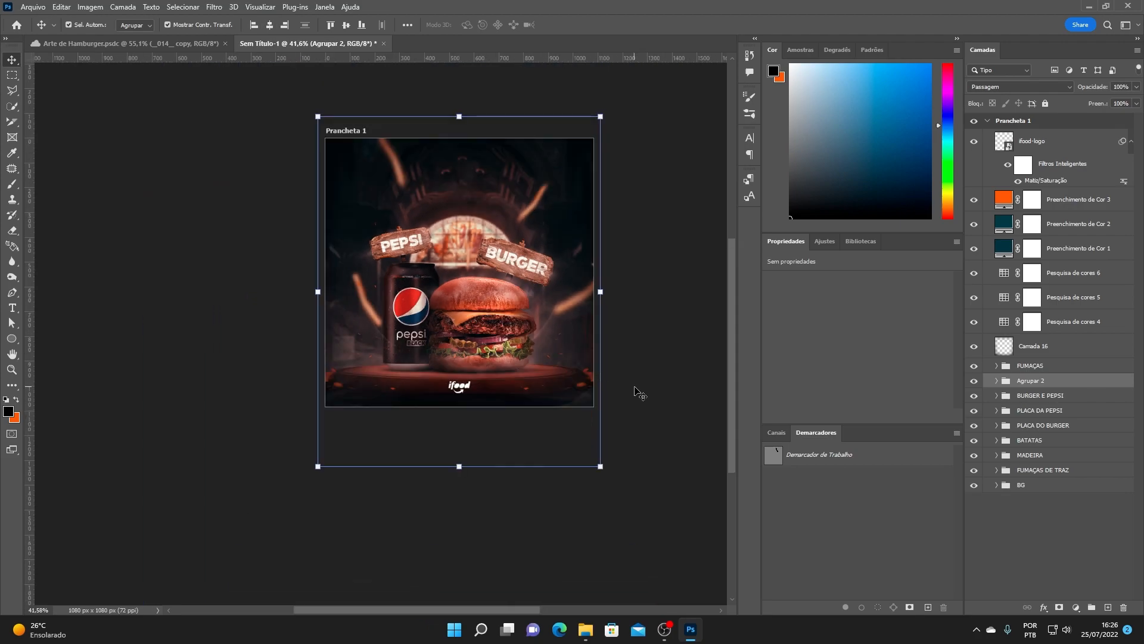
scroll(639, 394, up, 1)
click(686, 371)
scroll(489, 382, up, 2)
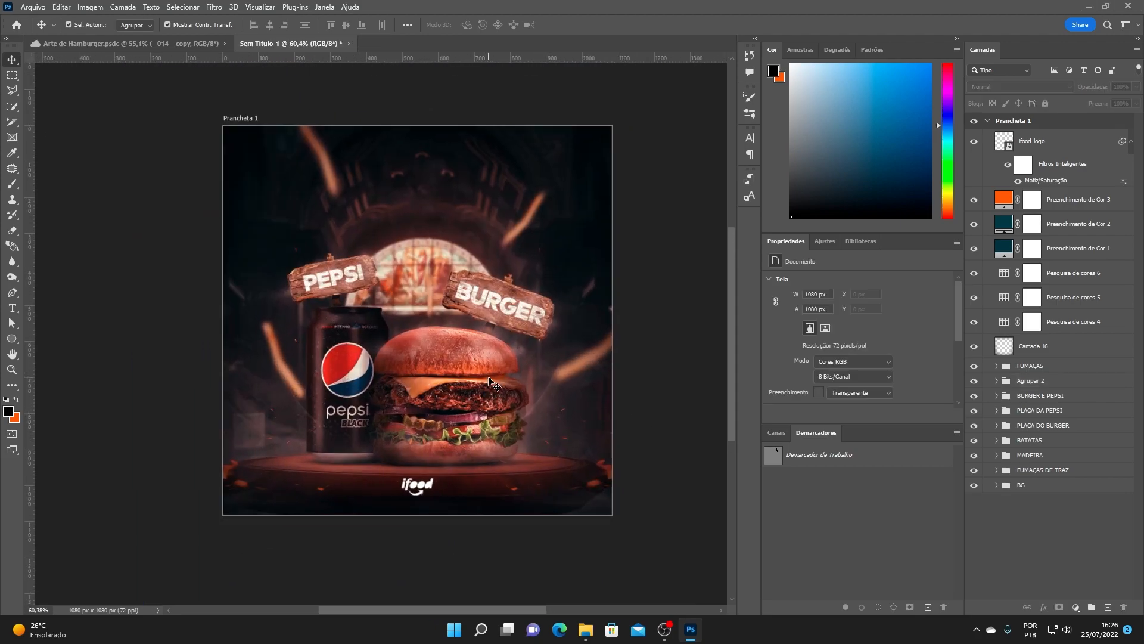
- Rename the spark group as FAISCAS and select the __014__ copiar layer inside it
double_click(1026, 382)
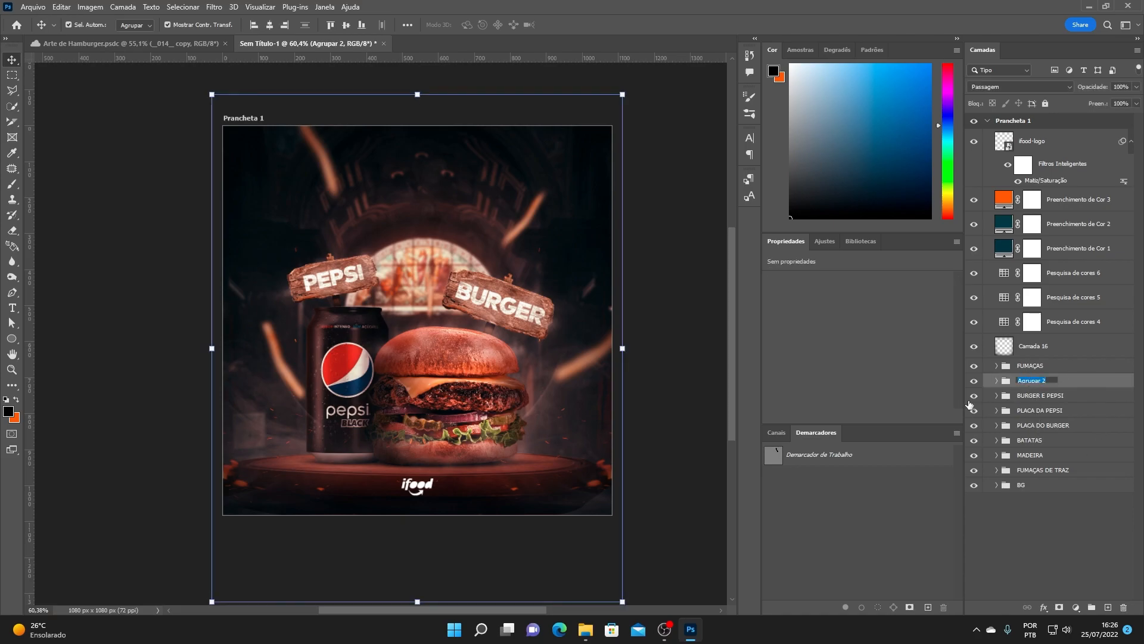
text(FA)
key(Return)
click(997, 381)
click(1044, 411)
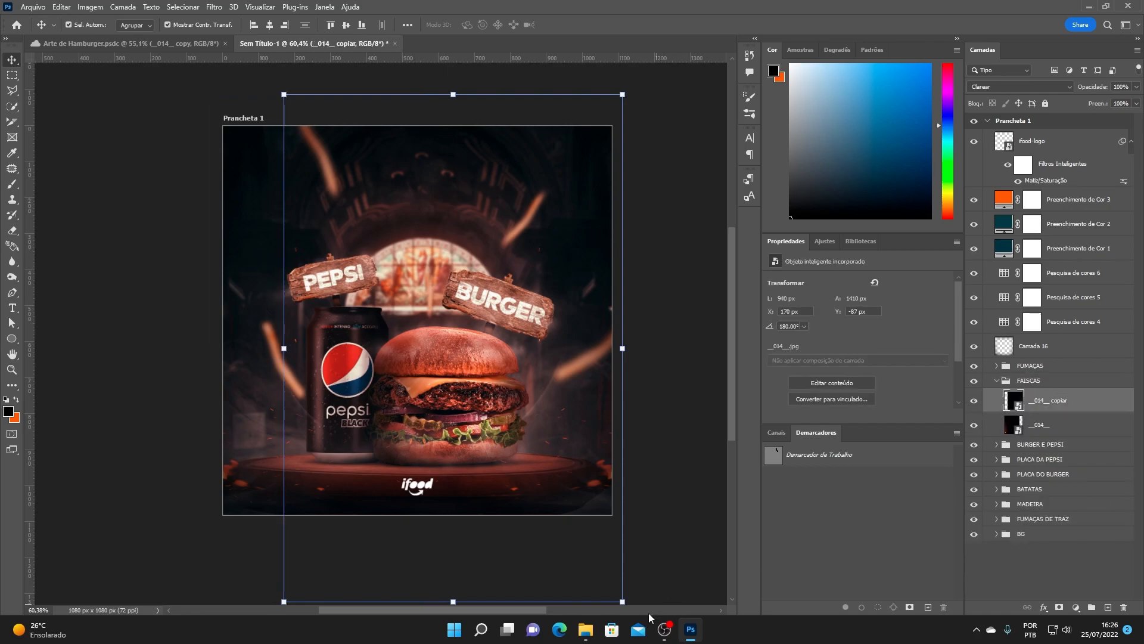
- Place the __025__ spark image from the ARQUIVOS DA AULA folder into the FAISCAS group, enlarged to about 1138 × 1706 px
click(586, 629)
click(633, 225)
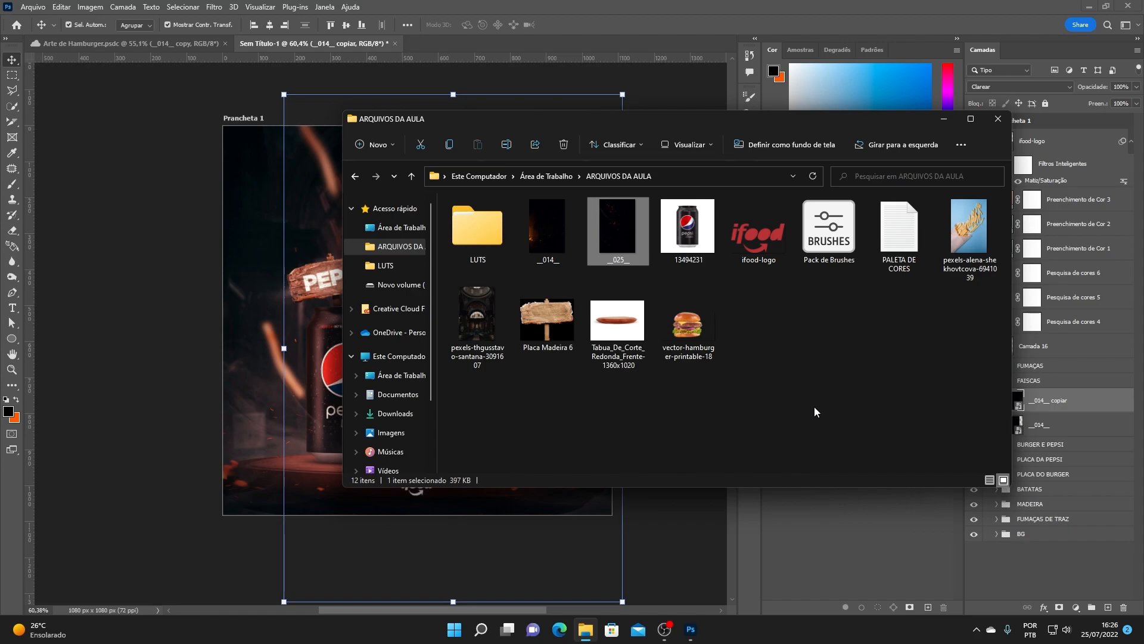
drag(617, 216, 286, 320)
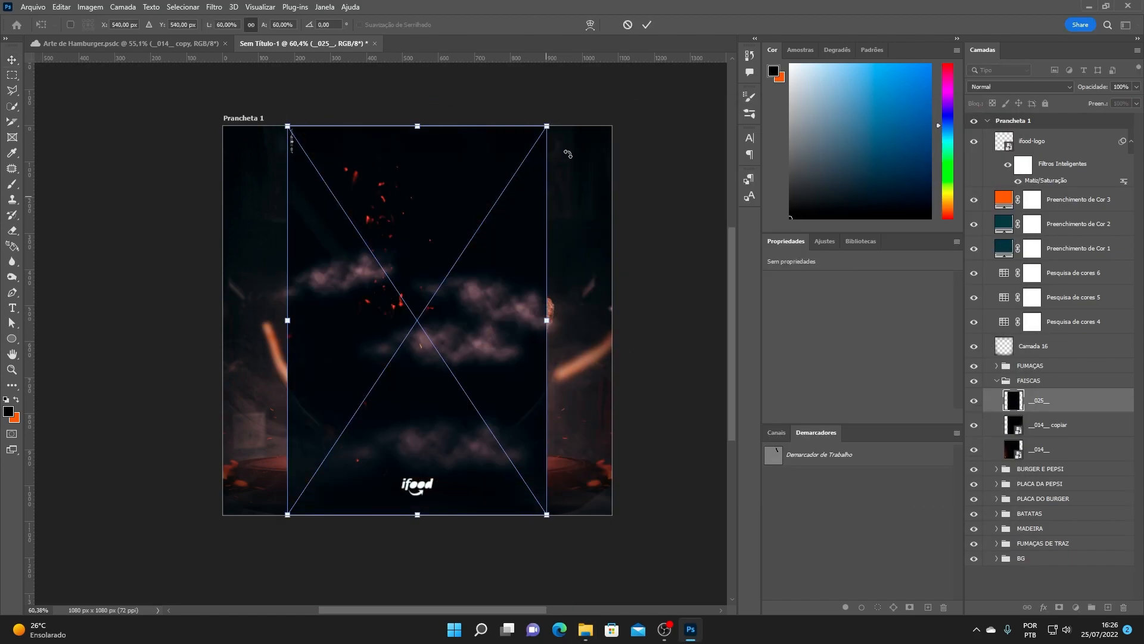
drag(547, 126, 680, 40)
click(647, 24)
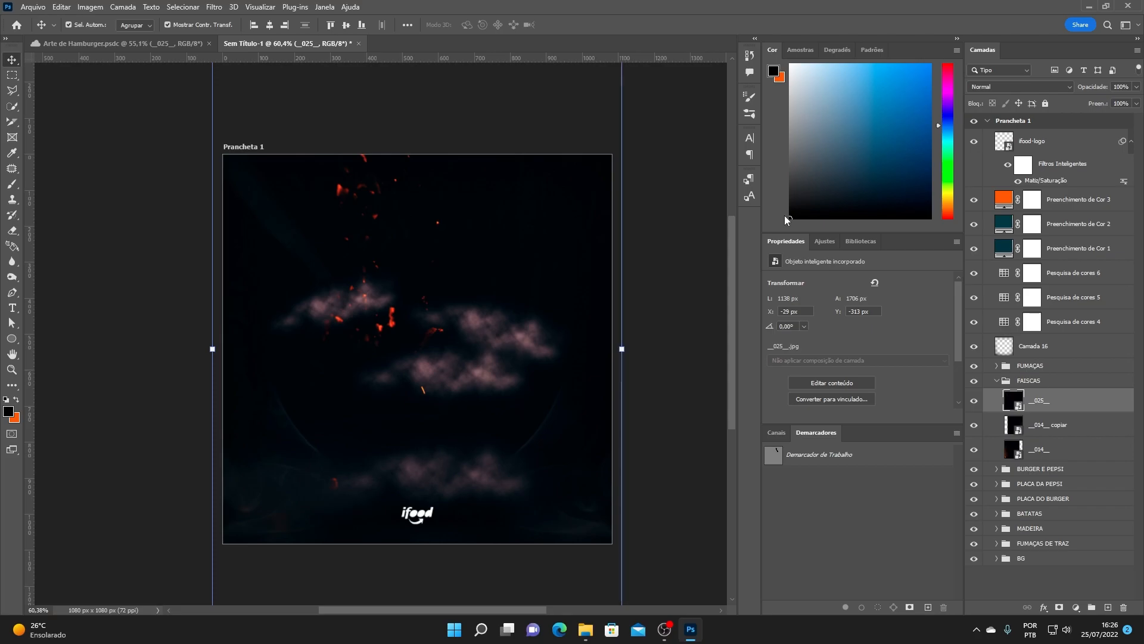
- Set the __025__ layer's blend mode to Luz Indireta and its opacity to 30%, and deselect it
click(1036, 87)
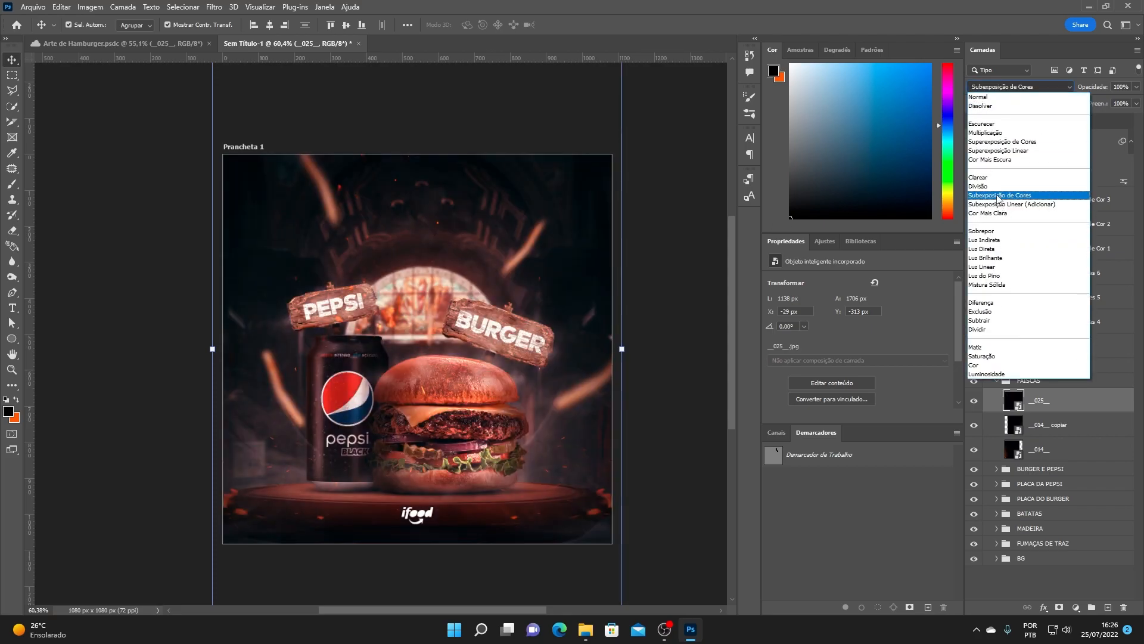
click(1010, 241)
click(1137, 87)
click(1101, 100)
click(1123, 87)
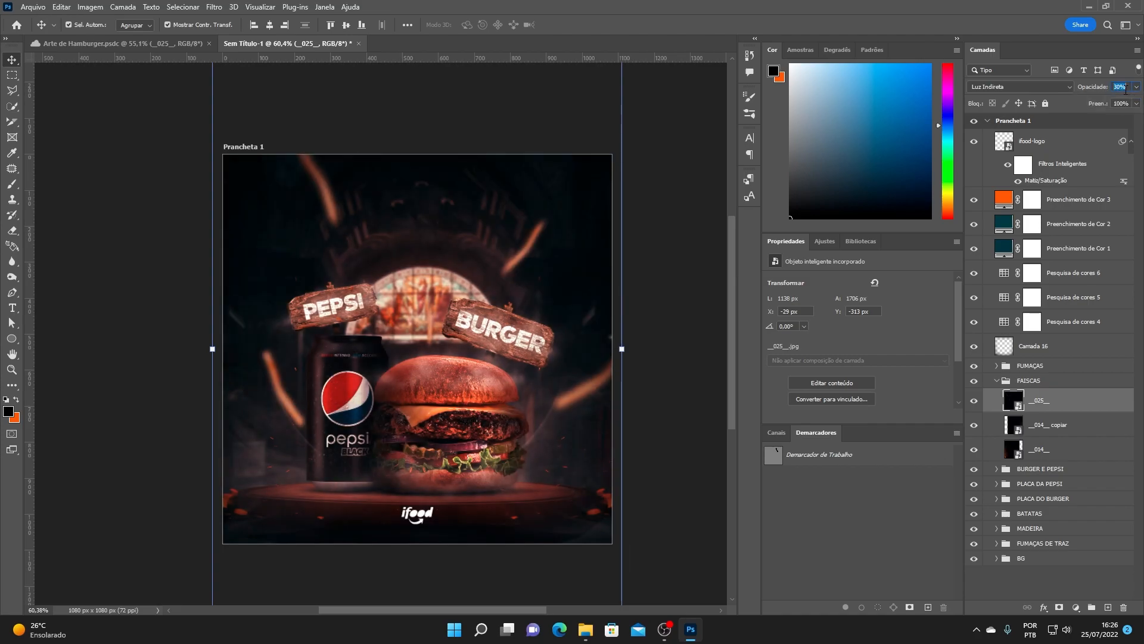
click(659, 344)
scroll(503, 309, up, 1)
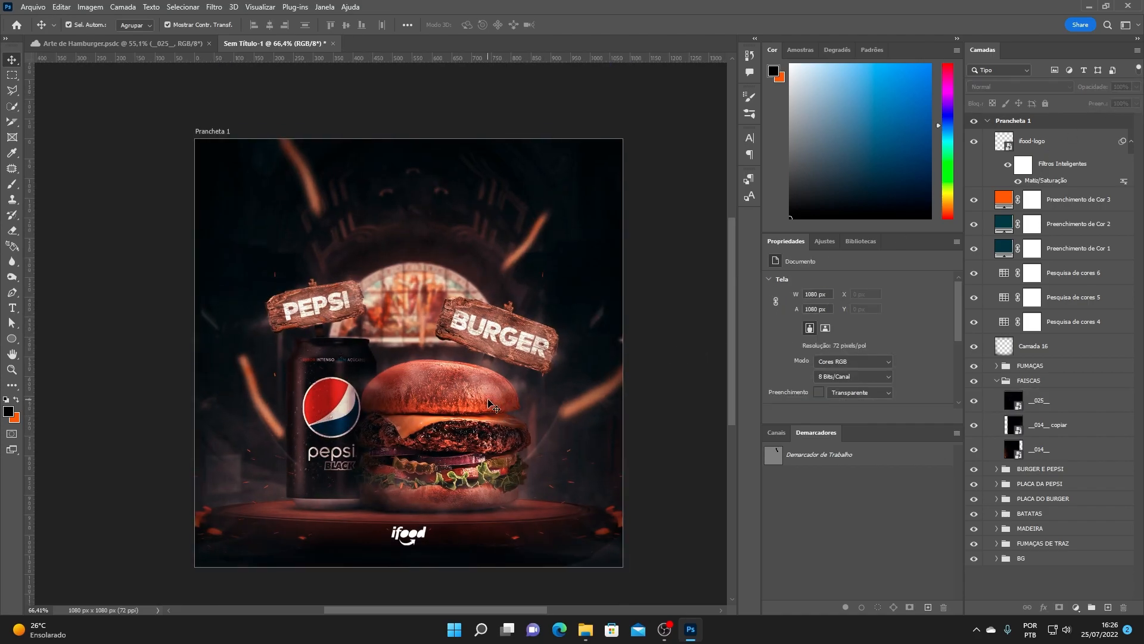